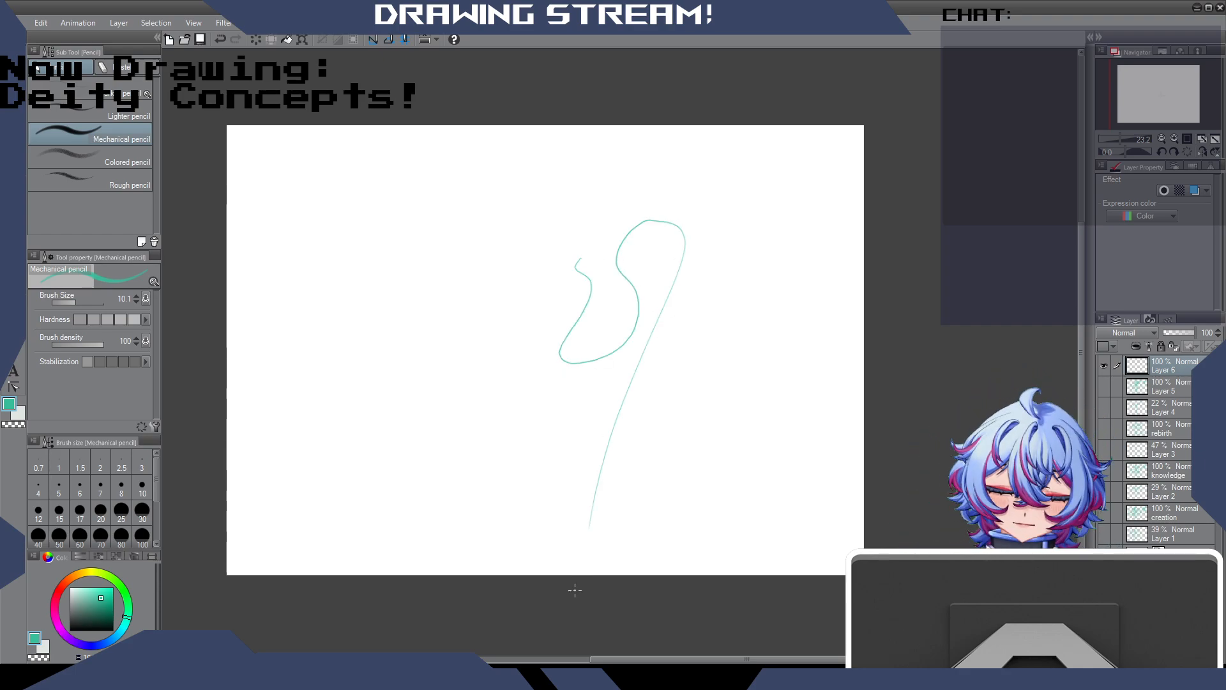
Undo the looping curve and handwrite the title "Desire" in the canvas's upper-left corner with the mechanical pencil.
key("ctrl+z")
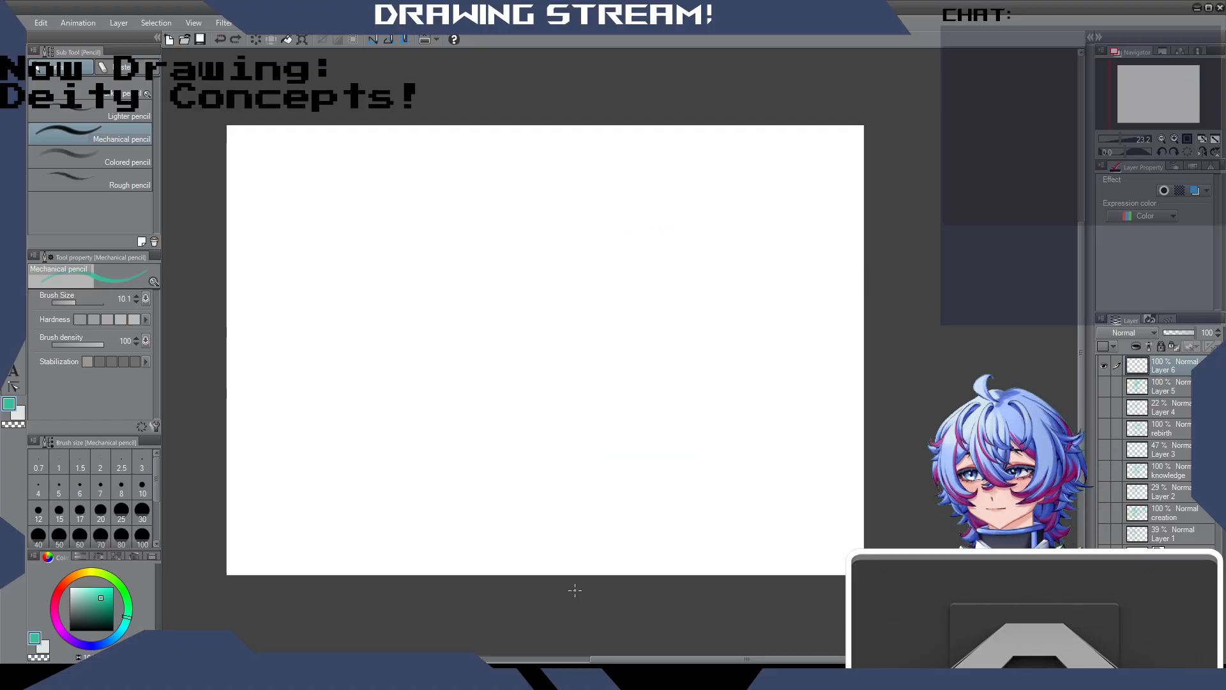
scroll(627, 222, "up", 1)
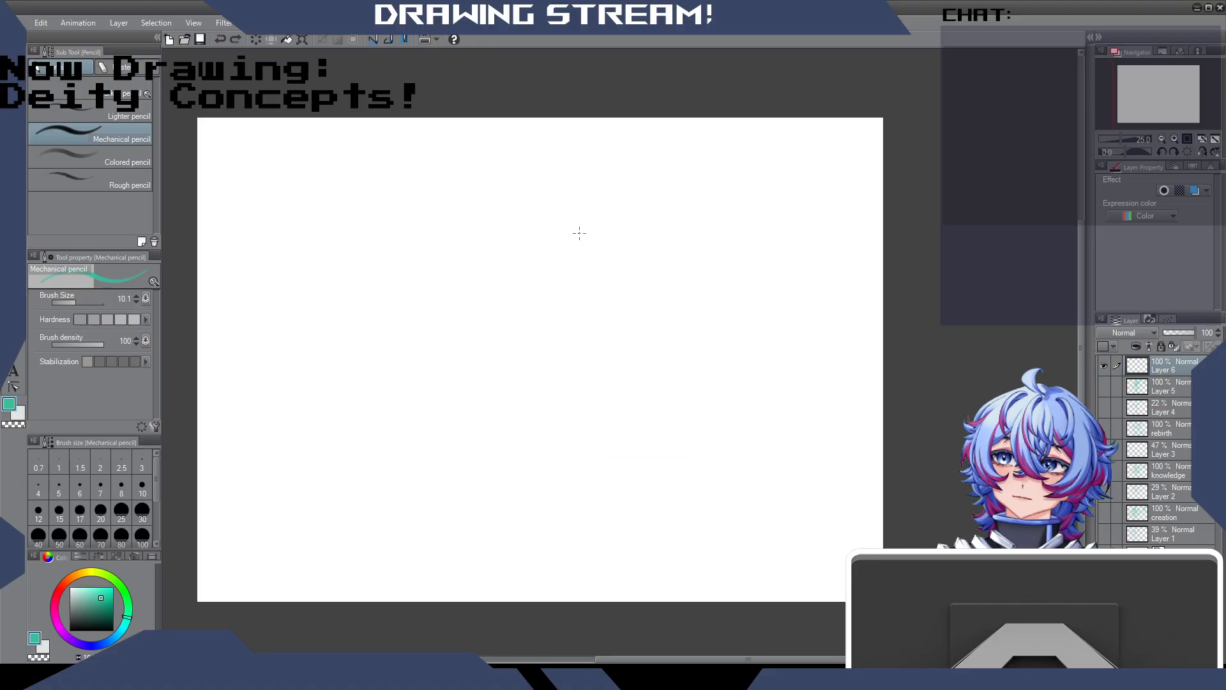
left_click_drag(685, 657, 613, 635)
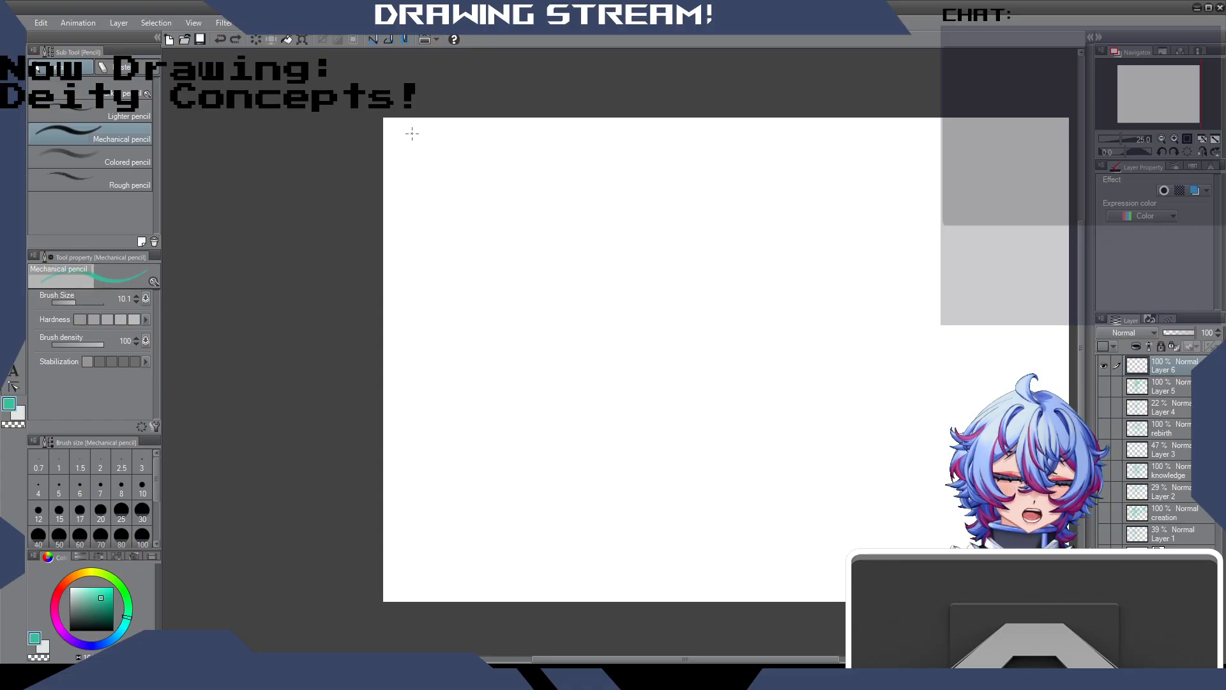
left_click_drag(420, 141, 429, 148)
mouse_move(438, 137)
left_mouse_down()
mouse_move(439, 153)
mouse_move(454, 140)
mouse_move(477, 152)
left_mouse_up()
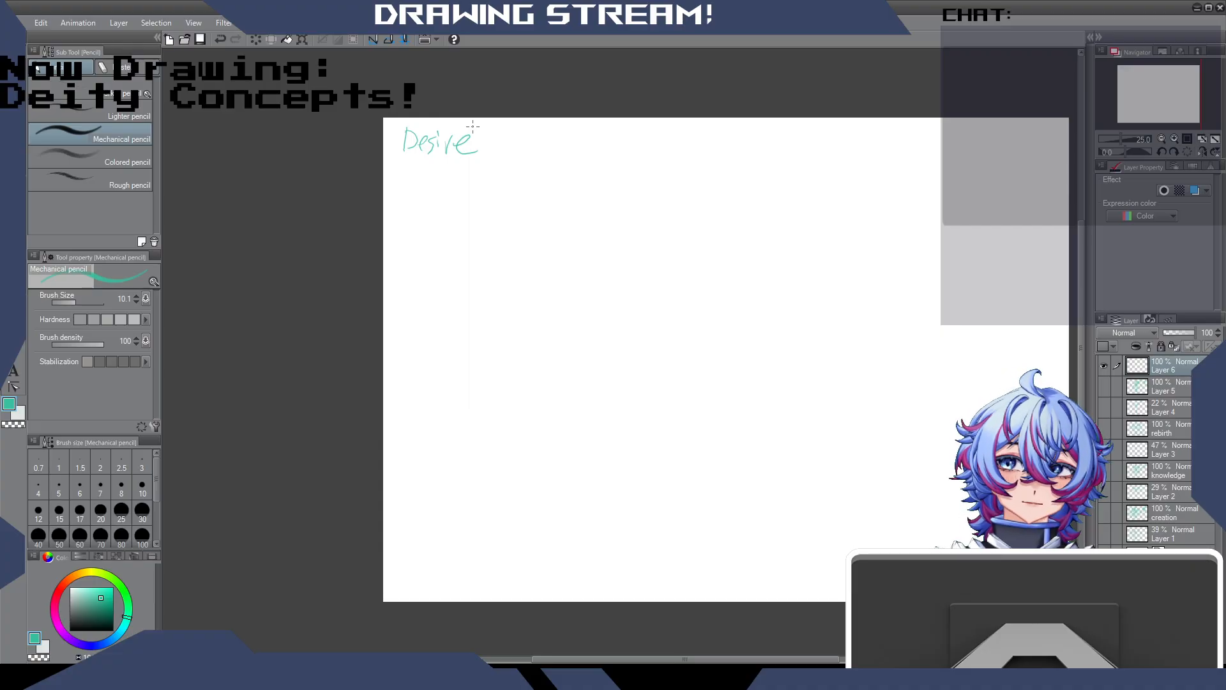
Sketch the figure's pointed oval head with a rounded chest shape directly beneath it near the canvas's centre.
left_click_drag(645, 659, 700, 658)
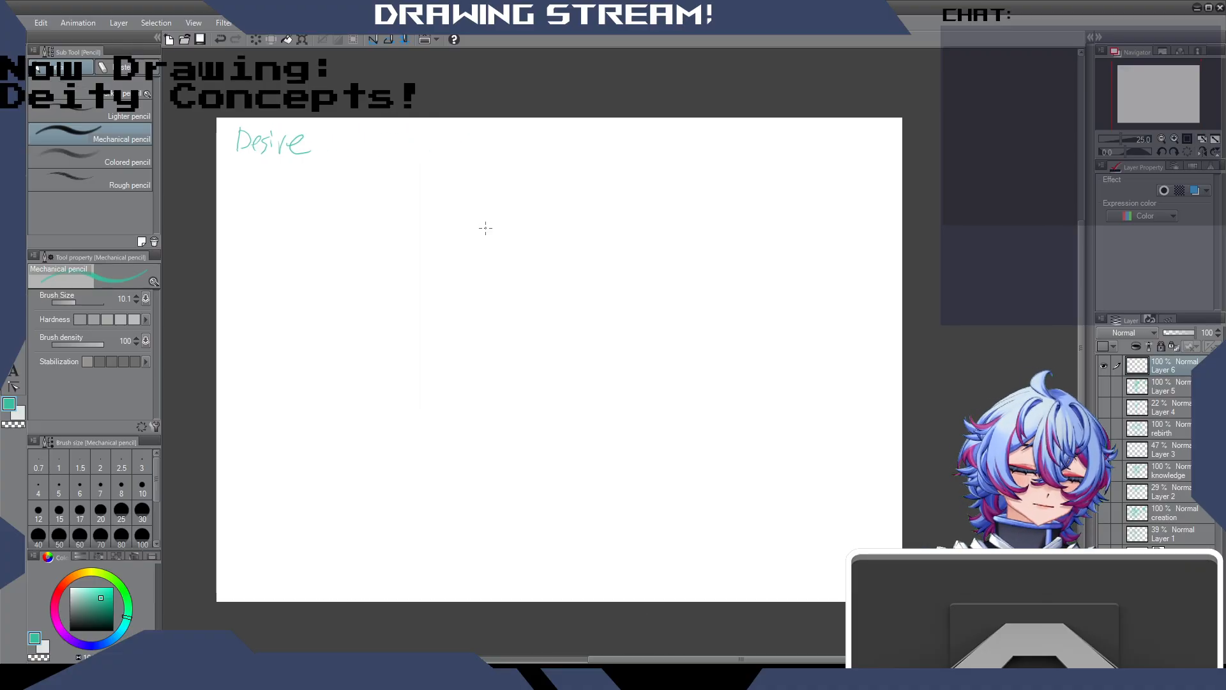
scroll(486, 248, "up", 1)
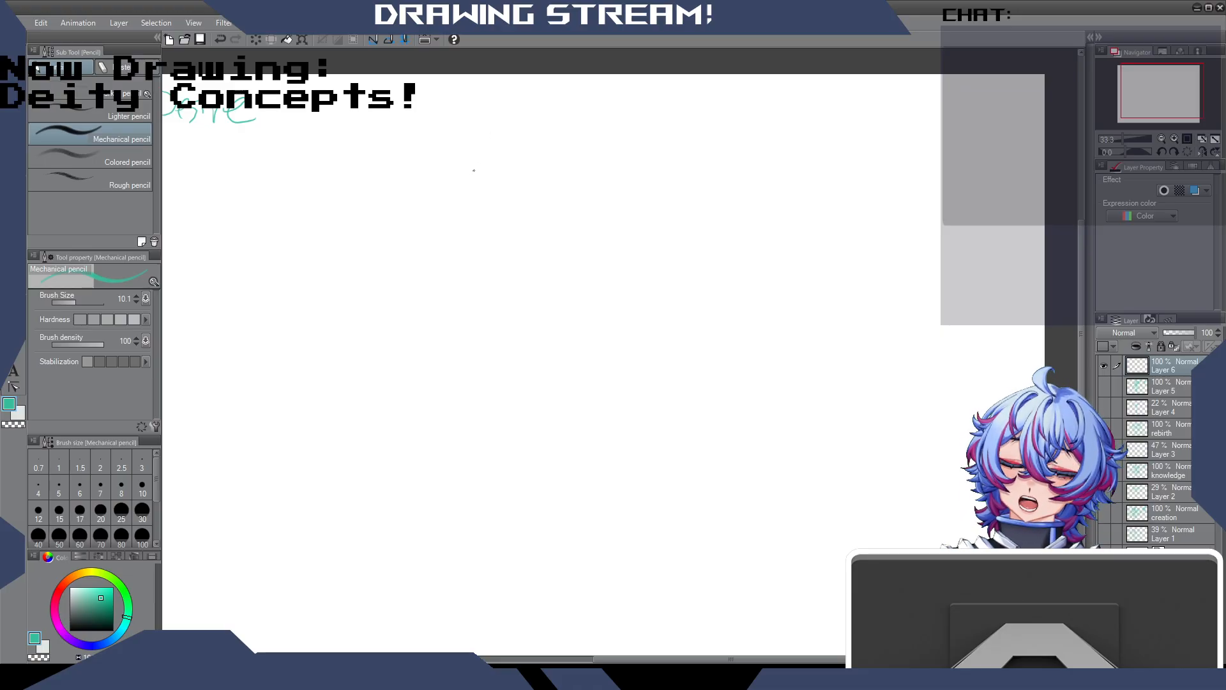
mouse_move(469, 199)
left_mouse_down()
mouse_move(482, 155)
mouse_move(498, 149)
mouse_move(505, 172)
mouse_move(502, 154)
mouse_move(474, 164)
mouse_move(509, 168)
mouse_move(519, 192)
mouse_move(531, 186)
mouse_move(503, 157)
mouse_move(526, 190)
mouse_move(507, 233)
left_mouse_up()
mouse_move(467, 185)
left_mouse_down()
mouse_move(464, 212)
mouse_move(482, 235)
left_mouse_up()
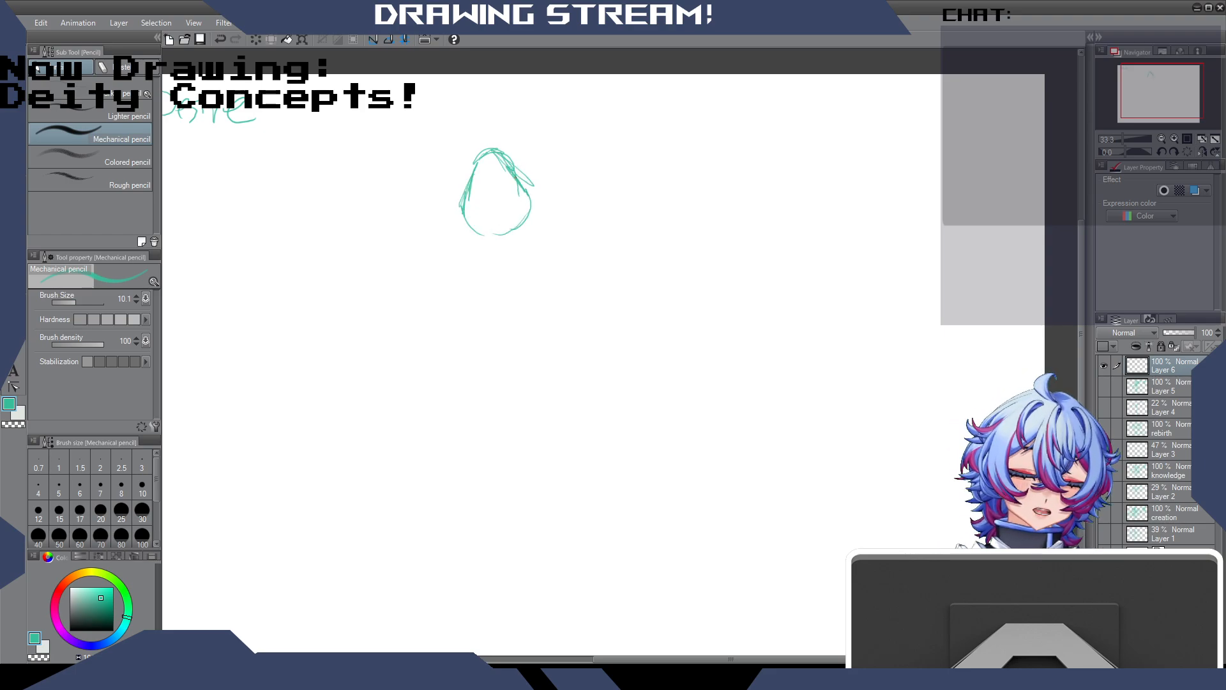
mouse_move(527, 202)
left_mouse_down()
mouse_move(489, 233)
mouse_move(499, 237)
mouse_move(461, 222)
mouse_move(491, 230)
mouse_move(466, 197)
mouse_move(462, 215)
mouse_move(502, 215)
mouse_move(519, 230)
mouse_move(467, 210)
mouse_move(483, 266)
mouse_move(501, 268)
mouse_move(514, 247)
mouse_move(459, 244)
mouse_move(491, 281)
left_mouse_up()
mouse_move(470, 239)
left_mouse_down()
mouse_move(530, 256)
mouse_move(456, 294)
mouse_move(546, 284)
left_mouse_up()
mouse_move(513, 234)
left_mouse_down()
mouse_move(531, 241)
mouse_move(511, 303)
left_mouse_up()
Sketch the tapered torso sides beneath the chest down to the hip line.
mouse_move(451, 242)
left_mouse_down()
mouse_move(431, 300)
mouse_move(494, 313)
mouse_move(412, 354)
left_mouse_up()
mouse_move(458, 300)
left_mouse_down()
mouse_move(441, 312)
mouse_move(511, 299)
left_mouse_up()
left_click_drag(511, 299, 525, 371)
left_click_drag(442, 313, 423, 388)
left_click_drag(425, 340, 420, 396)
left_click_drag(420, 396, 444, 414)
left_click_drag(514, 308, 522, 407)
left_click_drag(523, 410, 480, 428)
Draw the curved hip line and the pointed pelvis shape below the torso.
left_click_drag(419, 400, 464, 427)
left_click_drag(458, 427, 527, 412)
mouse_move(429, 403)
left_mouse_down()
mouse_move(515, 396)
mouse_move(531, 436)
left_mouse_up()
mouse_move(441, 354)
left_mouse_down()
mouse_move(416, 424)
mouse_move(470, 498)
left_mouse_up()
mouse_move(525, 412)
left_mouse_down()
mouse_move(469, 500)
mouse_move(465, 485)
left_mouse_up()
left_click_drag(532, 242, 522, 307)
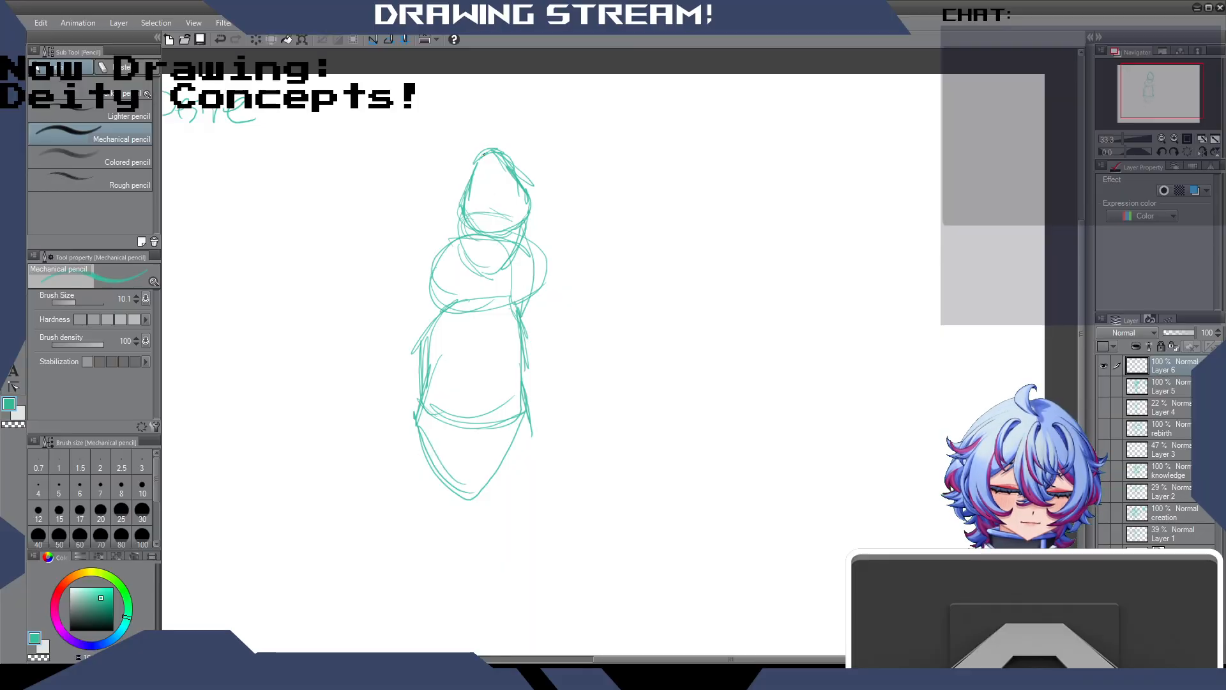
Add a slanted centre guideline to the face and rework the outline of the head.
left_click_drag(485, 170, 480, 228)
mouse_move(488, 143)
left_mouse_down()
mouse_move(465, 163)
mouse_move(470, 238)
mouse_move(500, 160)
mouse_move(520, 206)
left_mouse_up()
left_click_drag(519, 205, 503, 232)
left_click_drag(505, 154, 499, 168)
Reinforce the contours of the chest, waist and pointed hips with extra loose strokes.
mouse_move(464, 173)
left_mouse_down()
mouse_move(458, 206)
mouse_move(503, 219)
mouse_move(435, 285)
left_mouse_up()
mouse_move(453, 290)
left_mouse_down()
mouse_move(457, 306)
mouse_move(507, 295)
left_mouse_up()
mouse_move(435, 312)
left_mouse_down()
mouse_move(496, 302)
mouse_move(518, 318)
mouse_move(528, 400)
left_mouse_up()
left_click_drag(520, 354, 530, 400)
left_click_drag(532, 396, 490, 489)
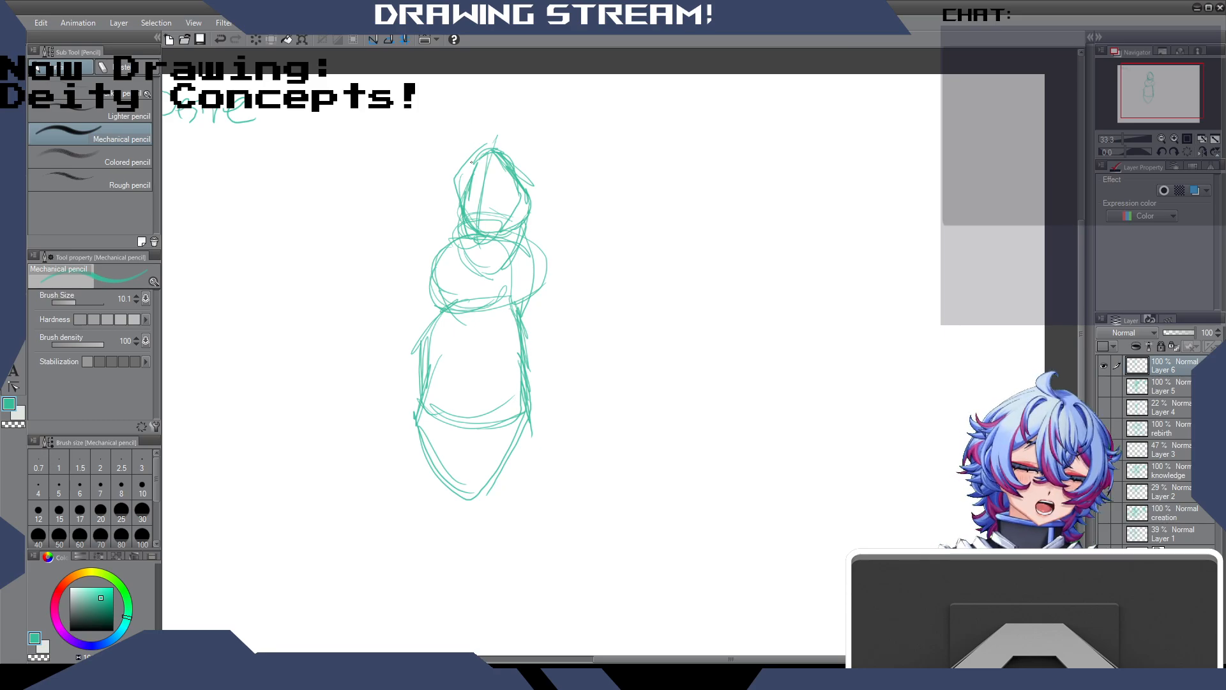
Thicken the head's side contours and add a short line beside the left hip.
left_click_drag(479, 154, 466, 235)
mouse_move(458, 185)
left_mouse_down()
mouse_move(459, 223)
mouse_move(469, 212)
left_mouse_up()
mouse_move(520, 187)
left_mouse_down()
mouse_move(517, 239)
mouse_move(528, 240)
mouse_move(525, 309)
left_mouse_up()
left_click_drag(529, 243, 535, 294)
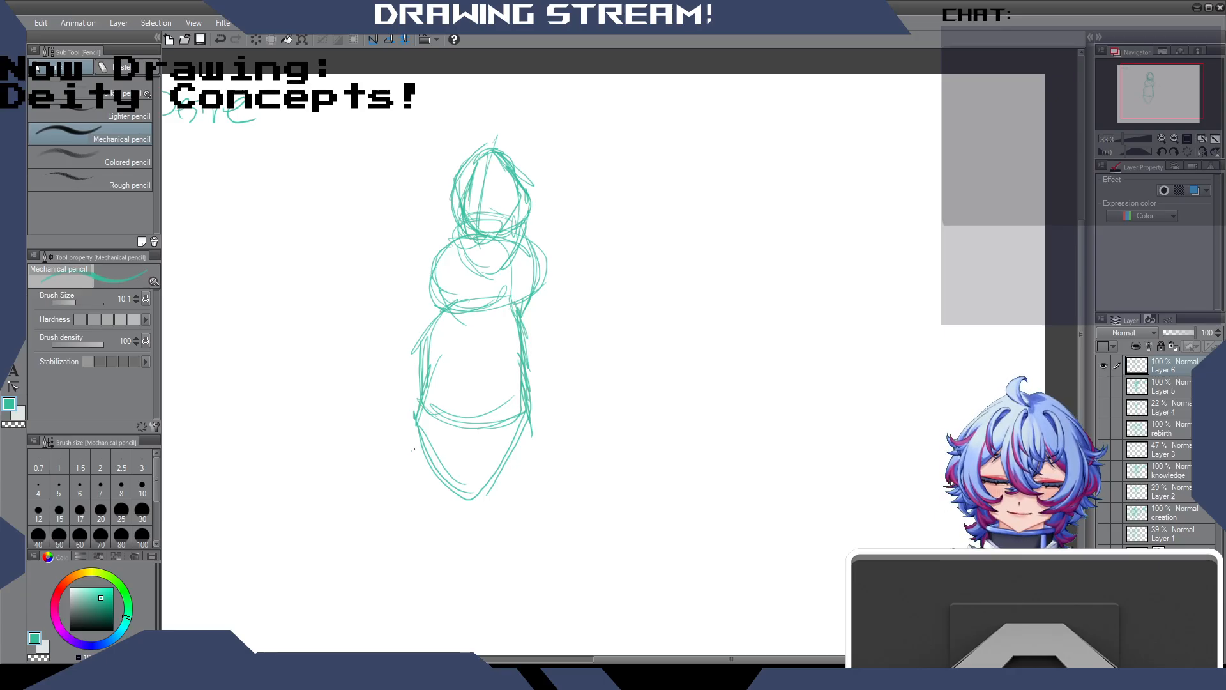
left_click_drag(417, 434, 416, 464)
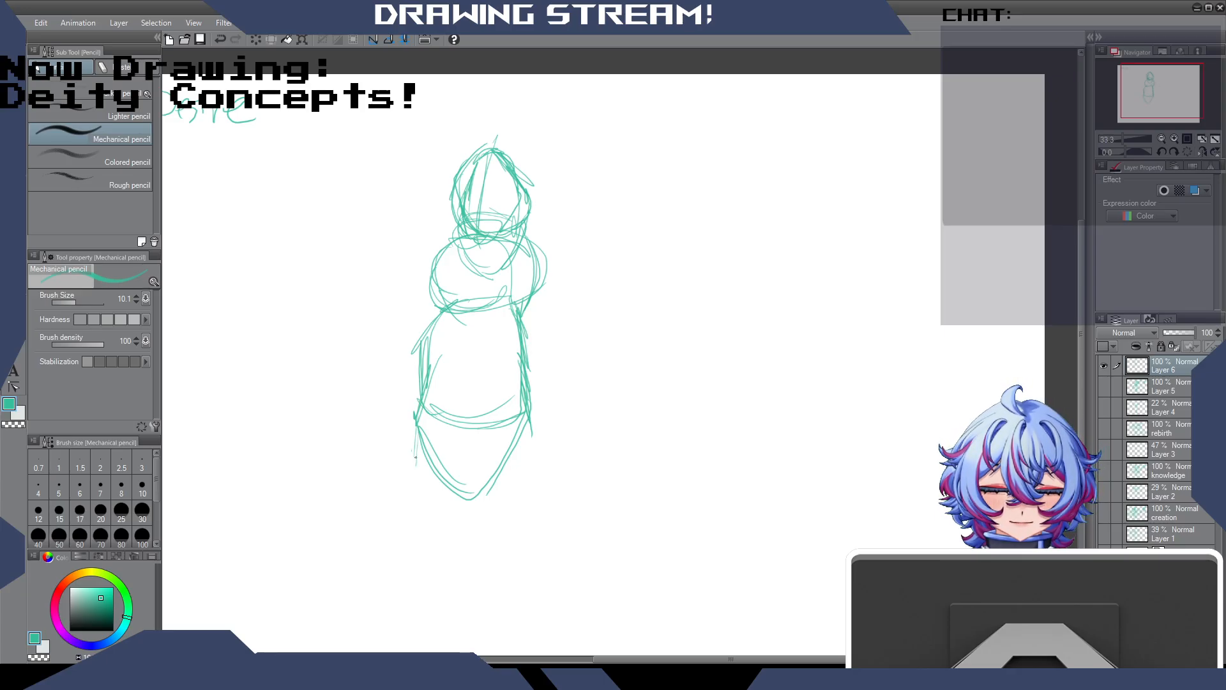
Sketch the figure's left-hand arm reaching sideways from the shoulder with the forearm bent upward.
mouse_move(431, 239)
left_mouse_down()
mouse_move(438, 285)
mouse_move(447, 263)
left_mouse_up()
mouse_move(431, 259)
left_mouse_down()
mouse_move(385, 241)
mouse_move(423, 264)
left_mouse_up()
mouse_move(418, 246)
left_mouse_down()
mouse_move(363, 235)
mouse_move(407, 252)
mouse_move(429, 278)
mouse_move(350, 262)
left_mouse_up()
mouse_move(319, 233)
left_mouse_down()
mouse_move(368, 266)
mouse_move(426, 262)
left_mouse_up()
mouse_move(359, 231)
left_mouse_down()
mouse_move(390, 276)
mouse_move(334, 215)
left_mouse_up()
left_click_drag(353, 257, 372, 284)
mouse_move(375, 245)
left_mouse_down()
mouse_move(346, 191)
mouse_move(364, 234)
left_mouse_up()
mouse_move(333, 177)
left_mouse_down()
mouse_move(376, 249)
mouse_move(348, 244)
left_mouse_up()
Draw the raised hand gripping a long diagonal staff.
mouse_move(362, 269)
left_mouse_down()
mouse_move(327, 190)
mouse_move(346, 193)
mouse_move(349, 209)
mouse_move(322, 171)
mouse_move(330, 189)
mouse_move(353, 143)
left_mouse_up()
left_click_drag(301, 216, 348, 147)
left_click_drag(290, 221, 367, 118)
mouse_move(318, 169)
left_mouse_down()
mouse_move(371, 110)
mouse_move(269, 252)
left_mouse_up()
mouse_move(280, 240)
left_mouse_down()
mouse_move(298, 217)
mouse_move(259, 280)
left_mouse_up()
left_click_drag(356, 147, 297, 226)
left_click_drag(297, 226, 251, 292)
left_click_drag(322, 182, 307, 203)
left_click_drag(355, 134, 344, 147)
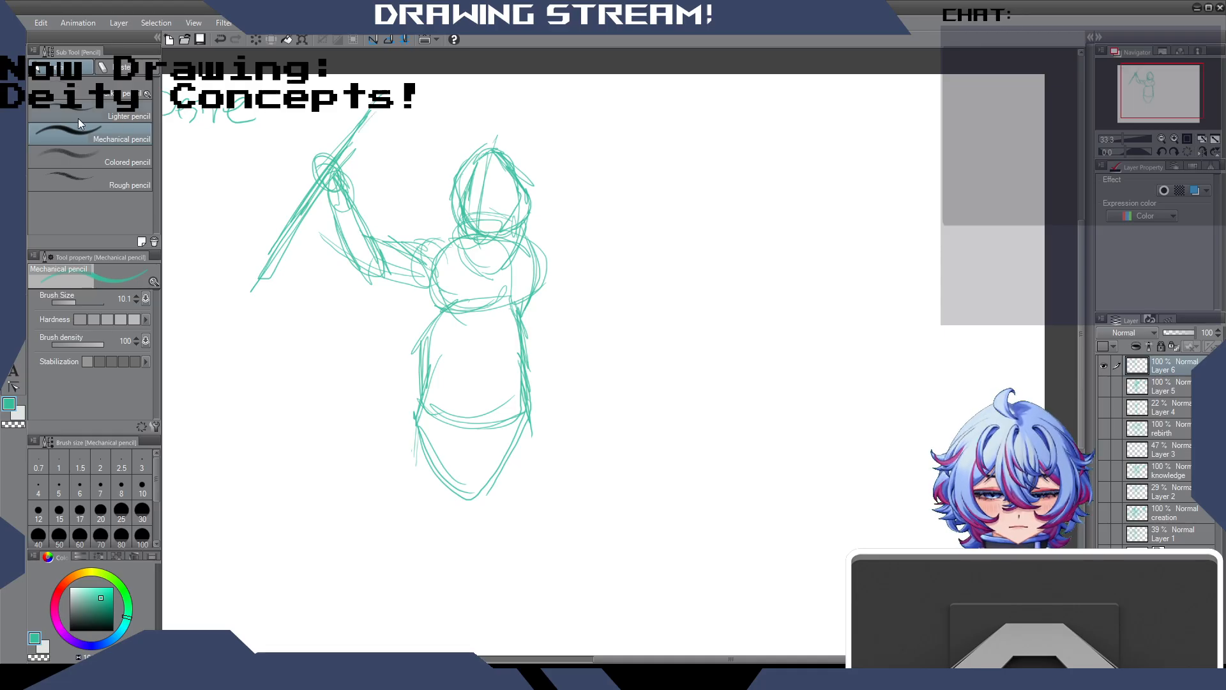
Move the layer's whole drawing down and to the right on the canvas.
key("k")
mouse_move(525, 242)
left_mouse_down()
mouse_move(615, 315)
mouse_move(569, 295)
left_mouse_up()
mouse_move(405, 334)
left_mouse_down()
mouse_move(504, 359)
mouse_move(495, 371)
left_mouse_up()
Lasso the word "Desire", move it back to the canvas's upper-left corner, and clear the selection.
key("m")
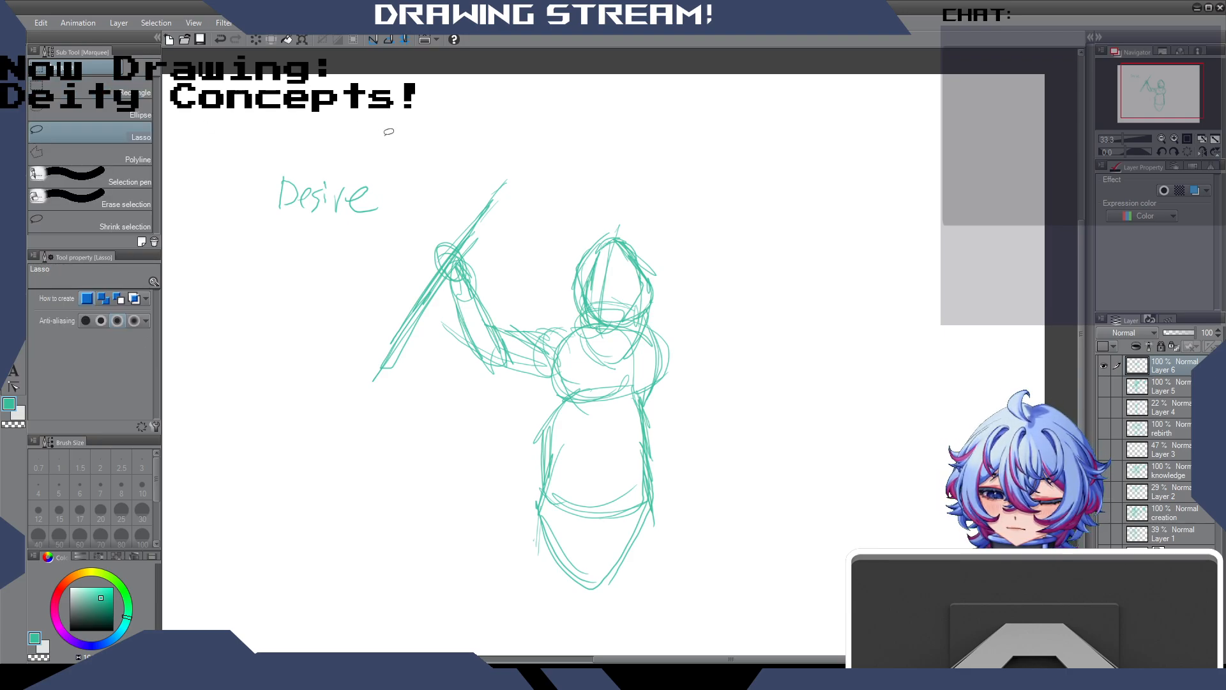
left_click_drag(386, 129, 349, 144)
key("ctrl+t")
left_click_drag(379, 225, 270, 153)
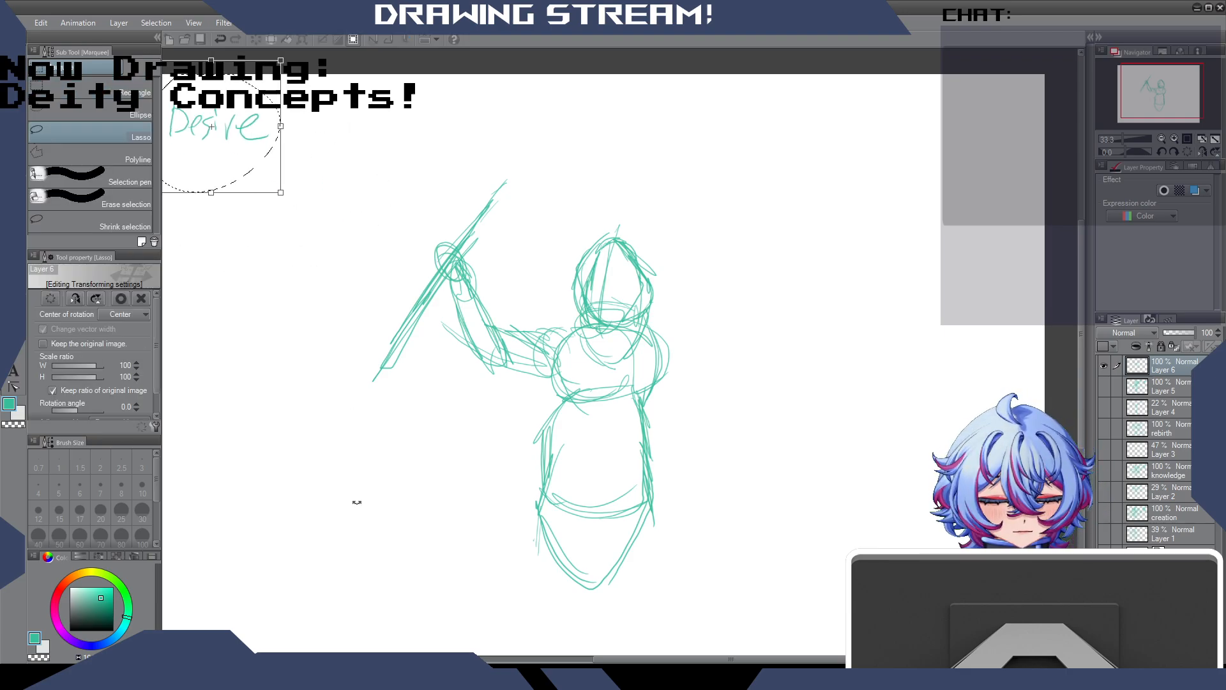
key("Return")
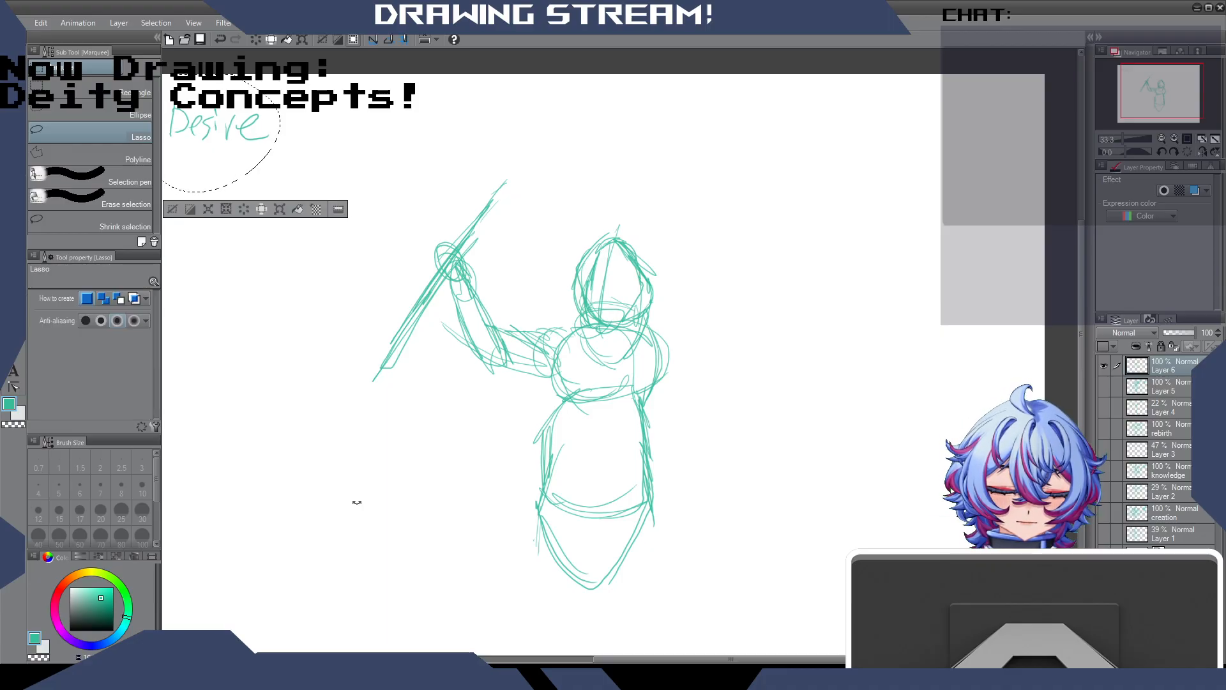
key("p")
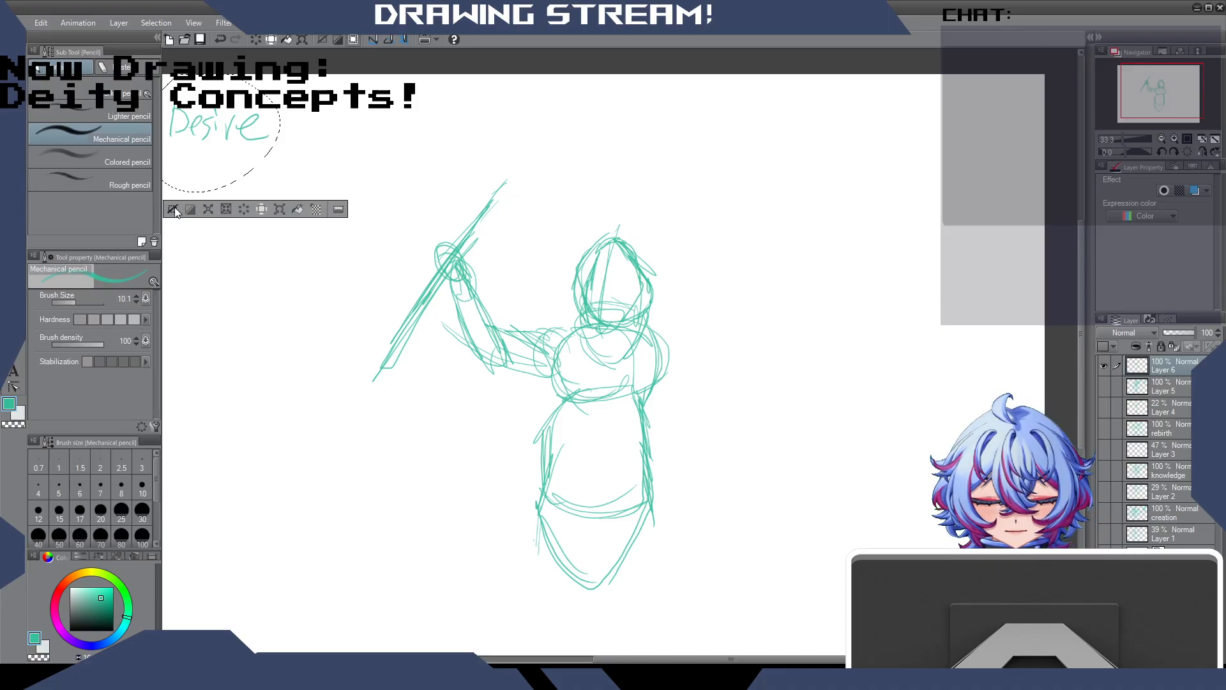
key("ctrl+d")
Extend the staff's shaft diagonally upward beyond the raised hand with the mechanical pencil.
left_click_drag(469, 250, 519, 189)
left_click_drag(471, 246, 545, 145)
left_click_drag(470, 242, 531, 141)
left_click_drag(461, 255, 541, 117)
mouse_move(488, 202)
left_mouse_down()
mouse_move(529, 138)
mouse_move(488, 227)
left_mouse_up()
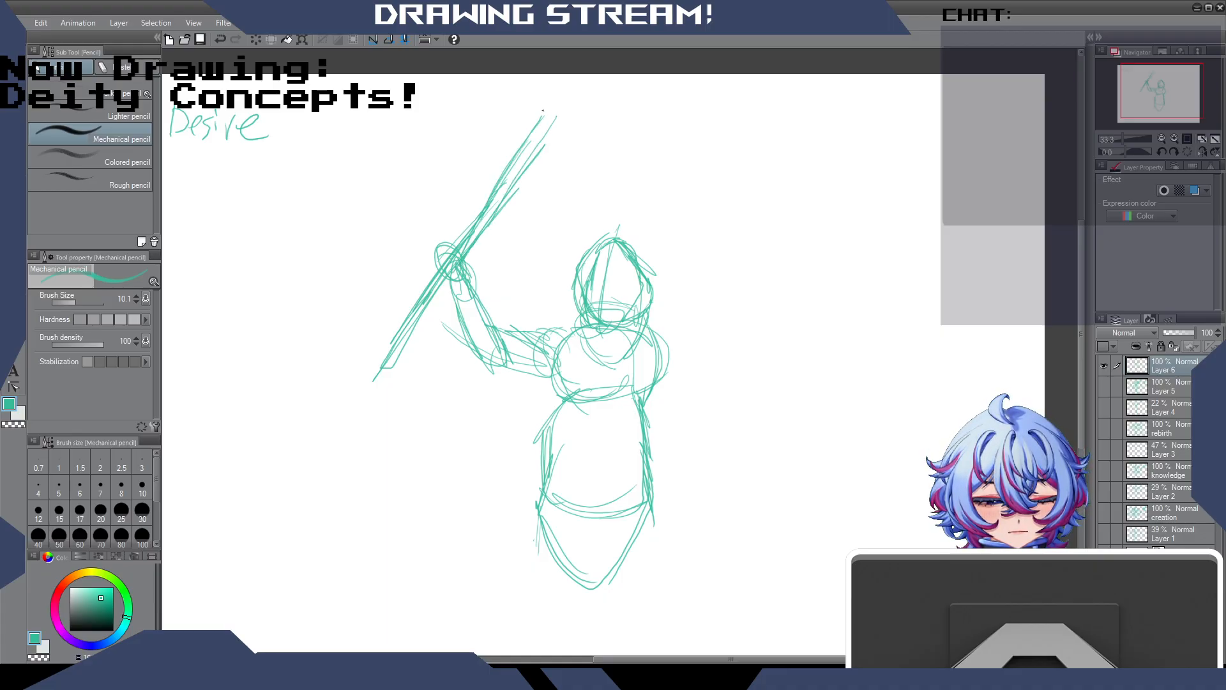
Draw a pointed spearhead on the upper end of the staff and lengthen its lower end.
mouse_move(542, 97)
left_mouse_down()
mouse_move(570, 78)
mouse_move(543, 129)
left_mouse_up()
left_click_drag(571, 87, 471, 238)
left_click_drag(412, 320, 360, 393)
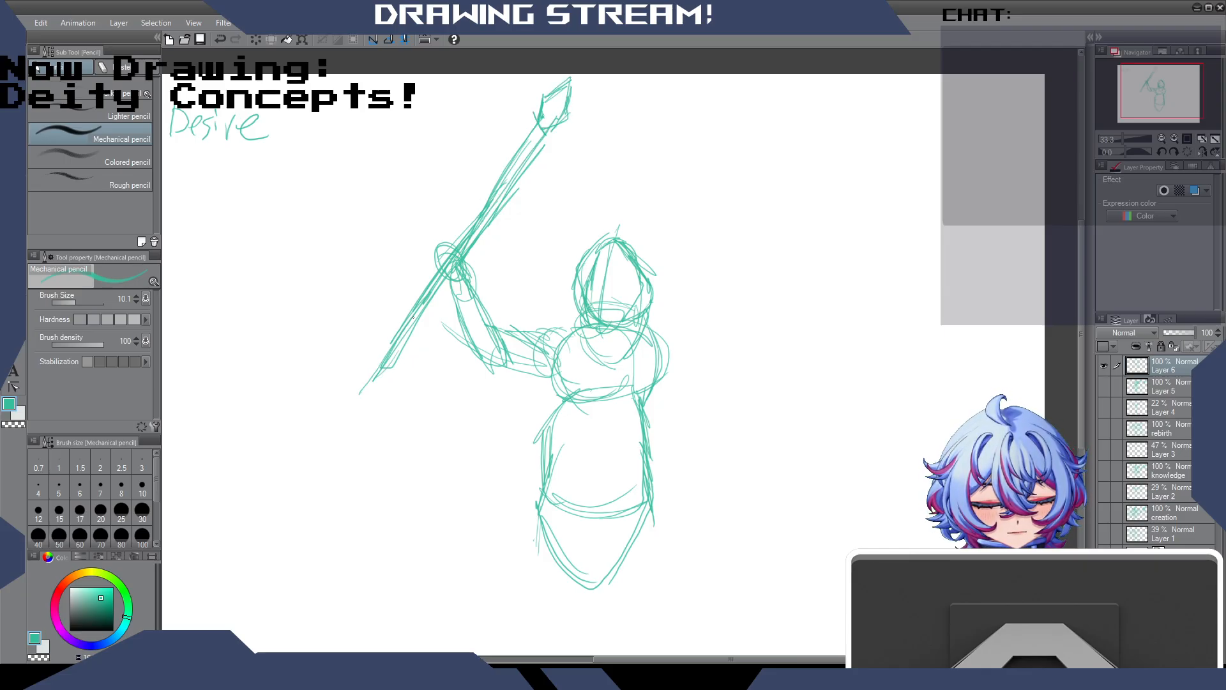
left_click_drag(399, 356, 379, 389)
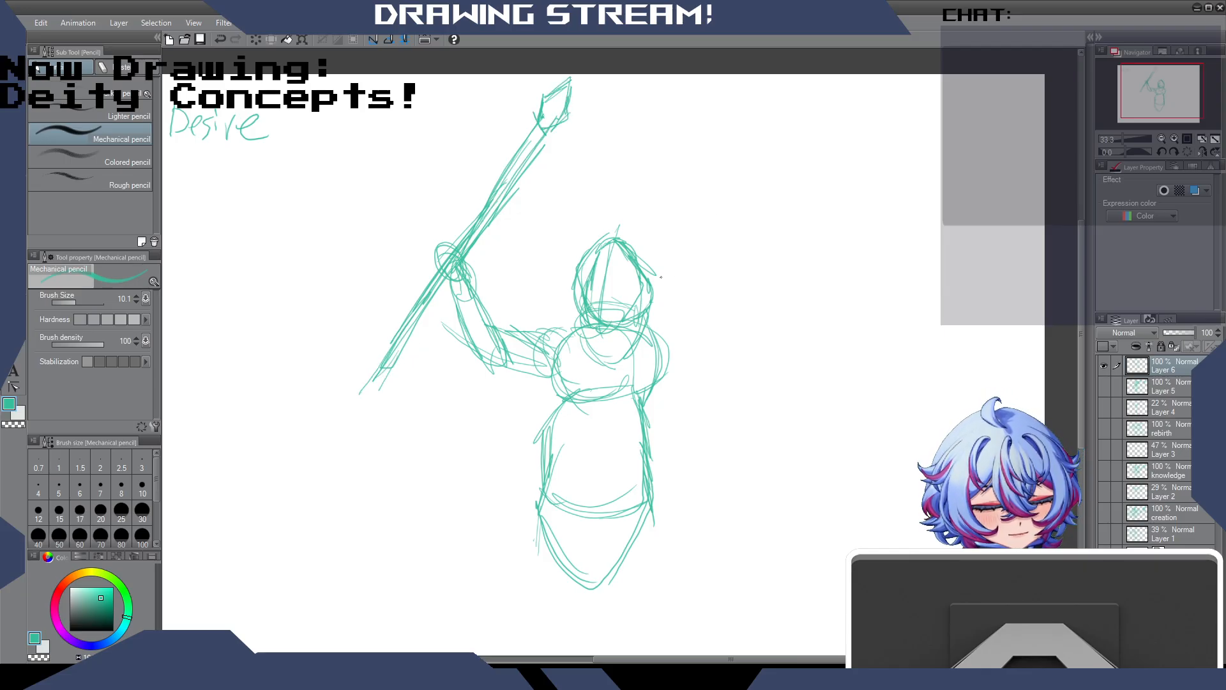
Add strokes along the chest's left side and rough in the right-hand shoulder.
mouse_move(569, 323)
left_mouse_down()
mouse_move(548, 377)
mouse_move(559, 400)
left_mouse_up()
left_click_drag(653, 325, 669, 365)
left_click_drag(683, 317, 662, 363)
Sketch a skirt flaring out from the hips and finish it with a ragged, pointed hem.
left_click_drag(652, 500, 690, 595)
left_click_drag(646, 522, 661, 559)
mouse_move(539, 517)
left_mouse_down()
mouse_move(531, 557)
mouse_move(484, 616)
left_mouse_up()
mouse_move(533, 547)
left_mouse_down()
mouse_move(504, 591)
mouse_move(523, 624)
left_mouse_up()
left_click_drag(1081, 334, 1079, 378)
mouse_move(471, 508)
left_mouse_down()
mouse_move(537, 507)
mouse_move(590, 531)
mouse_move(598, 554)
left_mouse_up()
left_click_drag(663, 508, 614, 557)
mouse_move(678, 461)
left_mouse_down()
mouse_move(663, 562)
mouse_move(624, 583)
mouse_move(580, 510)
left_mouse_up()
left_click_drag(567, 497, 591, 544)
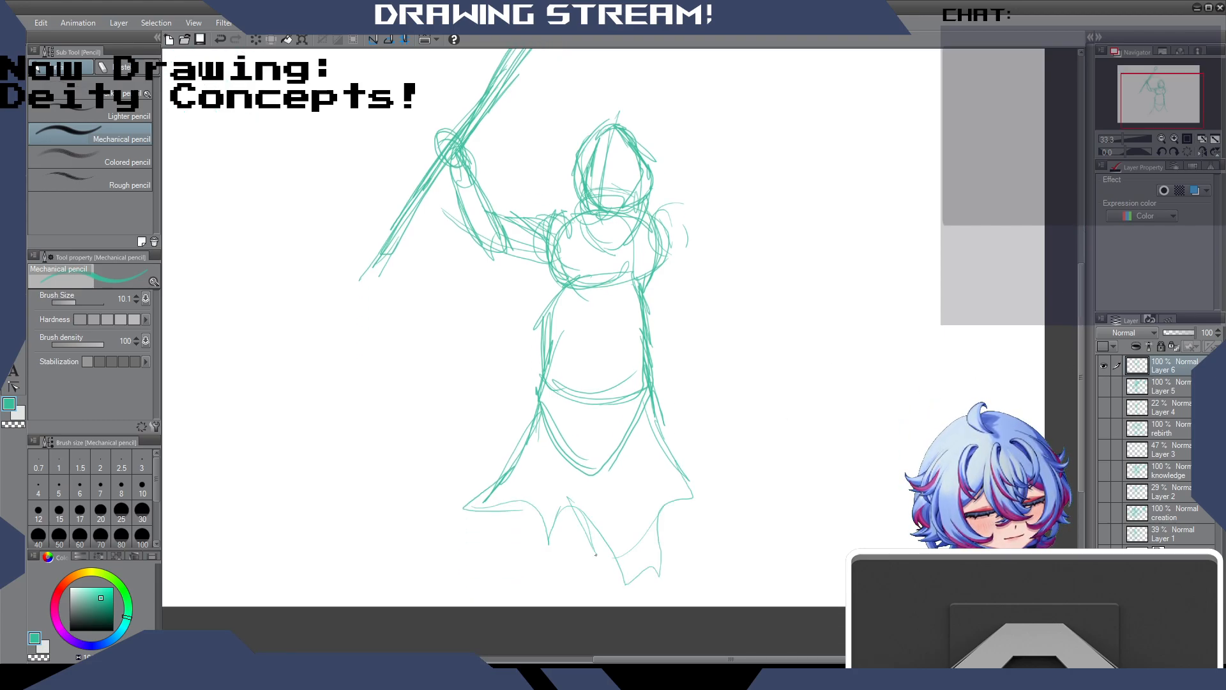
Reinforce the right side of the waist and draw a rounded midriff shape below the chest.
left_click_drag(644, 305, 652, 359)
left_click_drag(644, 277, 654, 407)
left_click_drag(667, 258, 624, 325)
left_click_drag(662, 270, 626, 329)
left_click_drag(564, 271, 553, 323)
left_click_drag(560, 313, 602, 333)
left_click_drag(632, 284, 603, 305)
left_click_drag(633, 322, 601, 333)
Add loose outer lines along both hips and a curved line across the upper skirt.
left_click_drag(554, 288, 538, 321)
mouse_move(544, 310)
left_mouse_down()
mouse_move(615, 337)
mouse_move(519, 404)
left_mouse_up()
left_click_drag(543, 345, 534, 388)
left_click_drag(532, 386, 577, 422)
left_click_drag(666, 349, 639, 455)
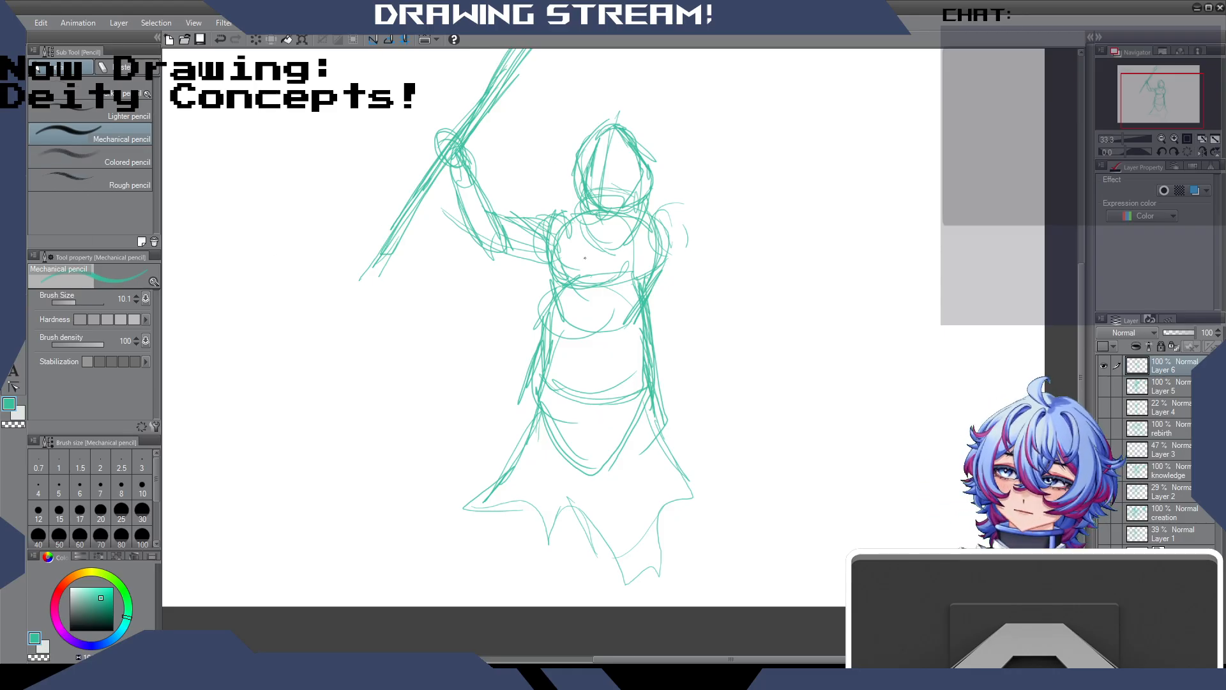
Sketch the right-hand shoulder ball and a bent arm with its forearm stretched outward.
mouse_move(660, 222)
left_mouse_down()
mouse_move(687, 258)
mouse_move(695, 211)
left_mouse_up()
mouse_move(664, 251)
left_mouse_down()
mouse_move(697, 235)
mouse_move(710, 280)
mouse_move(679, 272)
mouse_move(691, 304)
mouse_move(719, 278)
mouse_move(775, 281)
mouse_move(796, 258)
left_mouse_up()
left_click_drag(708, 274, 778, 256)
left_click_drag(711, 278, 791, 252)
left_click_drag(714, 306, 796, 252)
left_click_drag(744, 289, 802, 266)
left_click_drag(644, 221, 651, 278)
left_click_drag(654, 213, 676, 202)
left_click_drag(649, 243, 648, 266)
Reinforce the right edge of the flared skirt.
left_click_drag(657, 414, 674, 458)
left_click_drag(658, 377, 662, 405)
left_click_drag(664, 411, 695, 482)
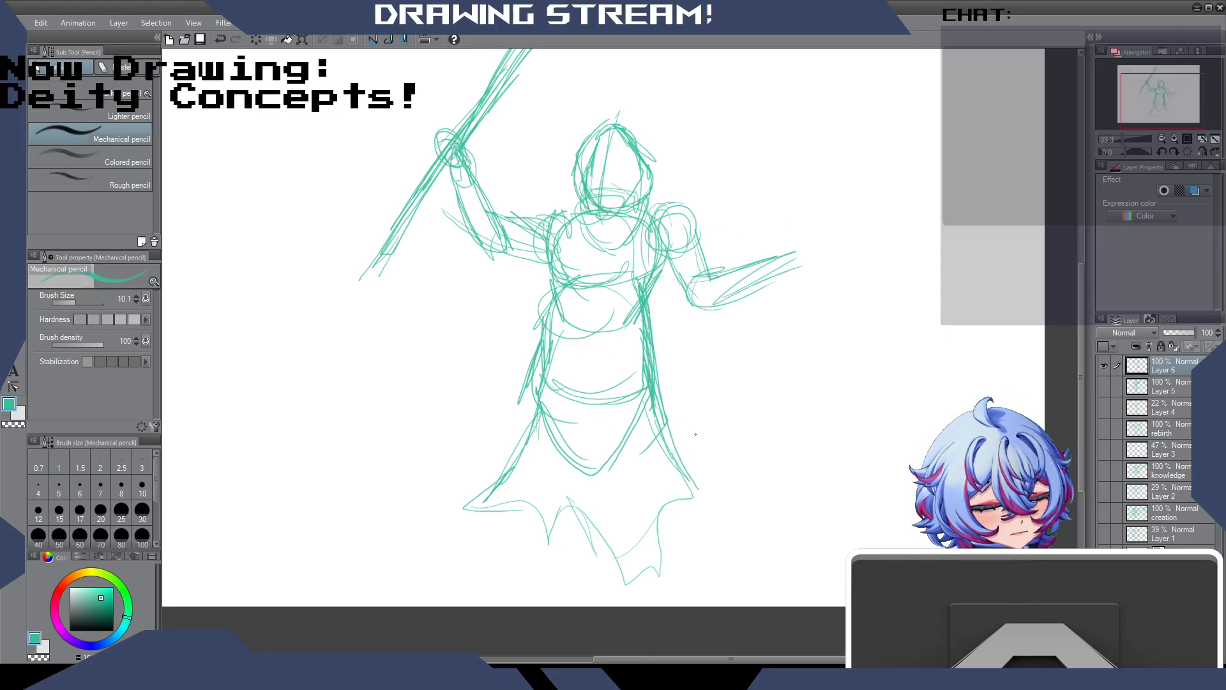
Draw an open hand with spread fingers on the outstretched arm and firm up its forearm.
mouse_move(779, 252)
left_mouse_down()
mouse_move(770, 272)
mouse_move(807, 259)
mouse_move(760, 254)
mouse_move(780, 217)
mouse_move(772, 252)
mouse_move(825, 217)
left_mouse_up()
left_click_drag(795, 252, 834, 231)
mouse_move(797, 255)
left_mouse_down()
mouse_move(826, 241)
mouse_move(830, 260)
left_mouse_up()
mouse_move(820, 255)
left_mouse_down()
mouse_move(844, 261)
mouse_move(832, 261)
left_mouse_up()
mouse_move(836, 259)
left_mouse_down()
mouse_move(796, 256)
mouse_move(830, 284)
mouse_move(763, 281)
mouse_move(695, 316)
left_mouse_up()
left_click_drag(725, 276, 692, 306)
Reinforce the right-hand shoulder ball and the right contour of the head.
mouse_move(682, 204)
left_mouse_down()
mouse_move(642, 228)
mouse_move(695, 230)
left_mouse_up()
left_click_drag(693, 220, 682, 257)
left_click_drag(631, 126, 649, 161)
left_click_drag(649, 164, 647, 186)
Lasso the head, move it slightly upward away from the chest, and clear the selection.
key("m")
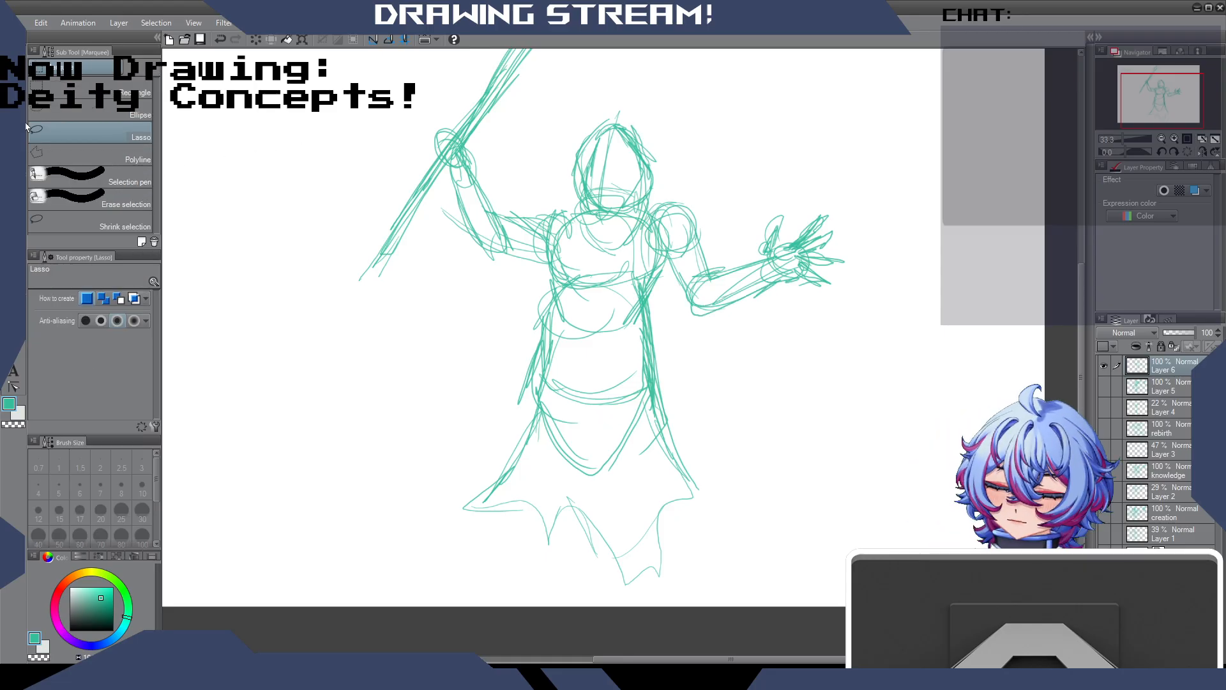
mouse_move(616, 107)
left_mouse_down()
mouse_move(562, 172)
mouse_move(677, 162)
mouse_move(610, 106)
left_mouse_up()
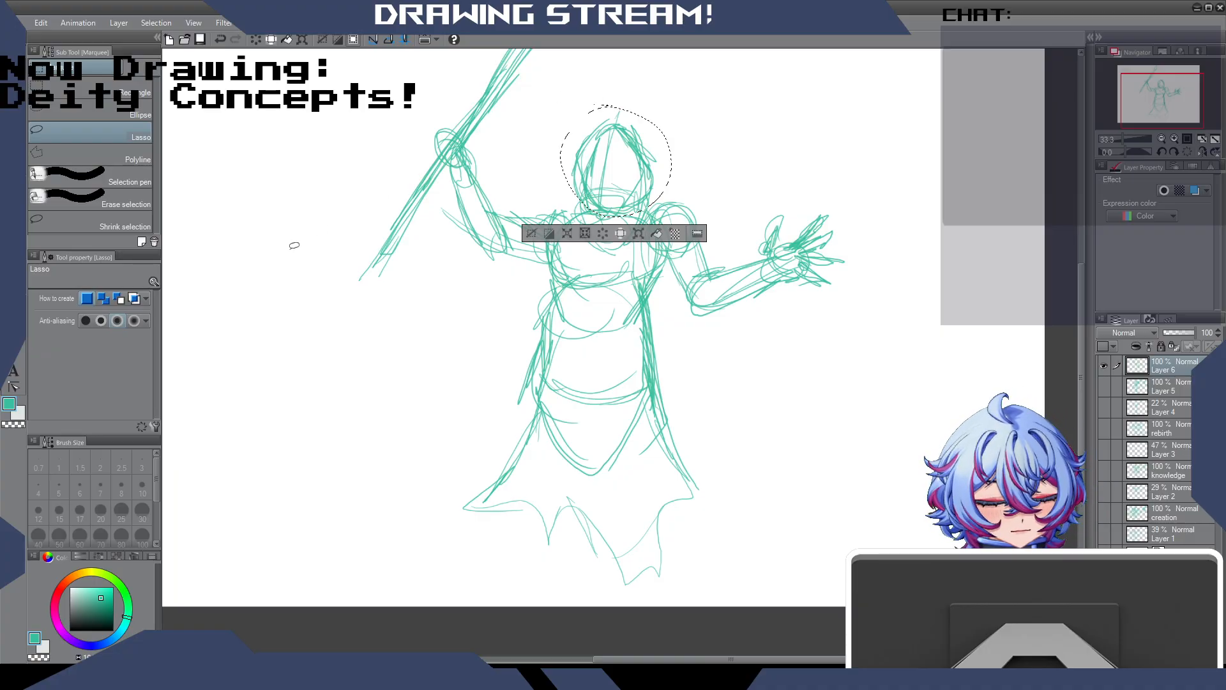
left_click(639, 234)
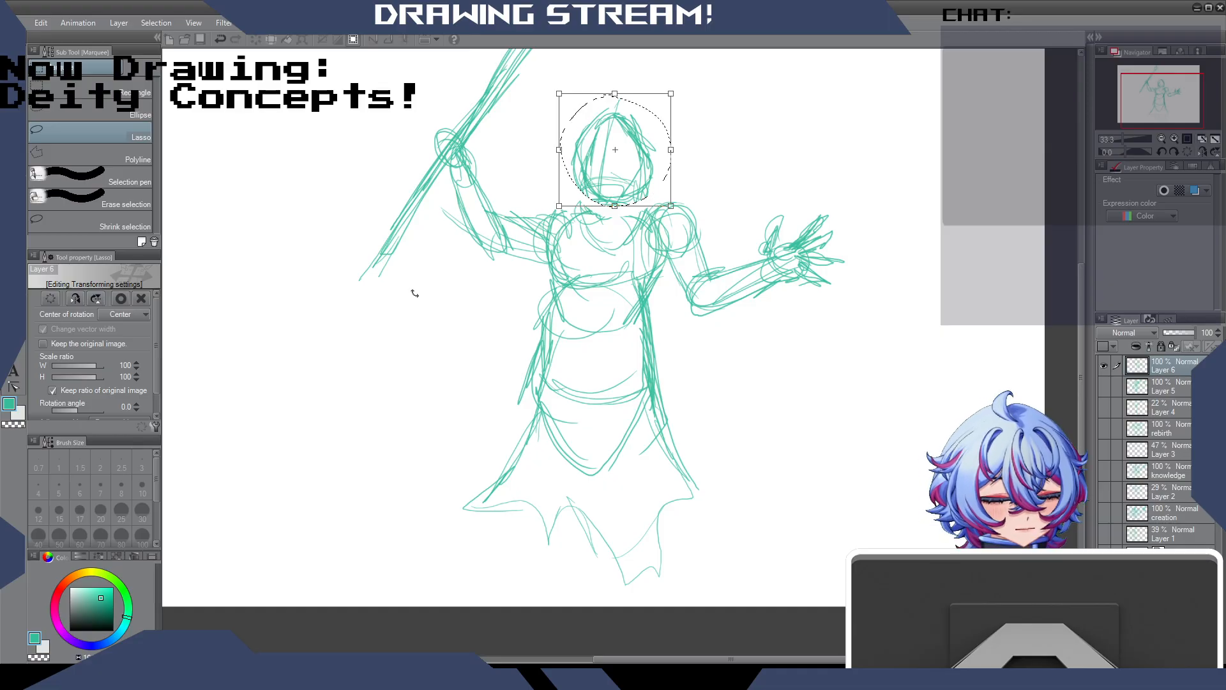
key("Return")
key("ctrl+d")
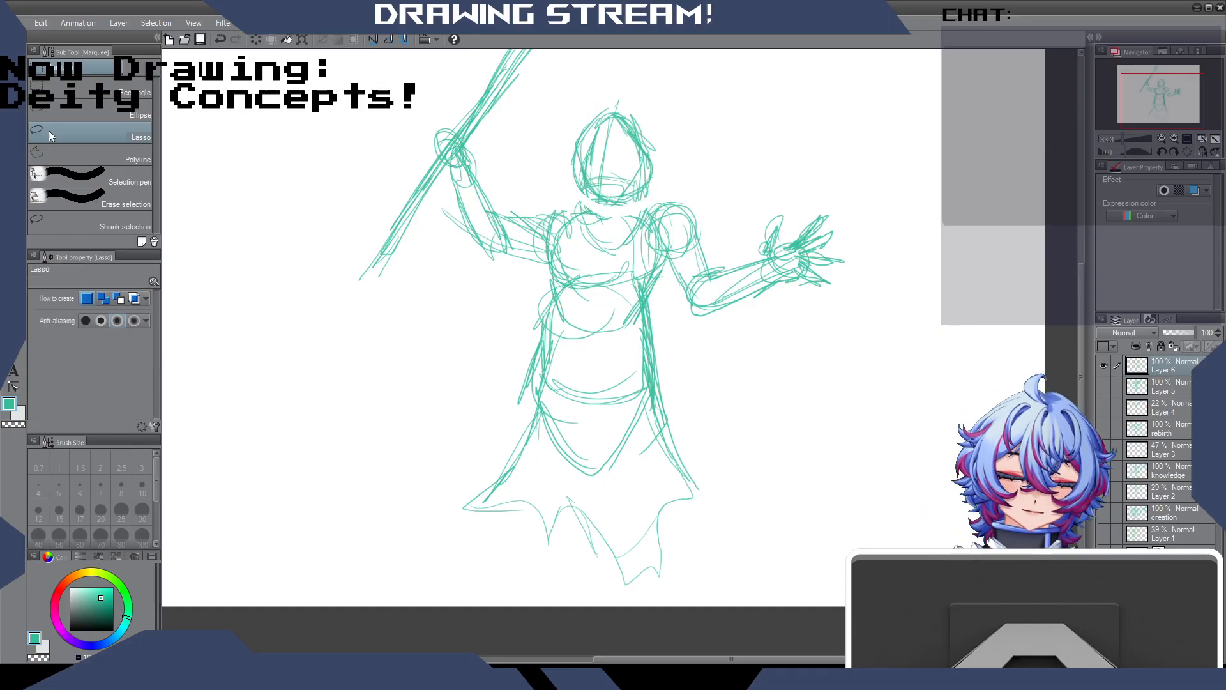
Draw the neck and curved collar between the raised head and the chest with the mechanical pencil.
key("p")
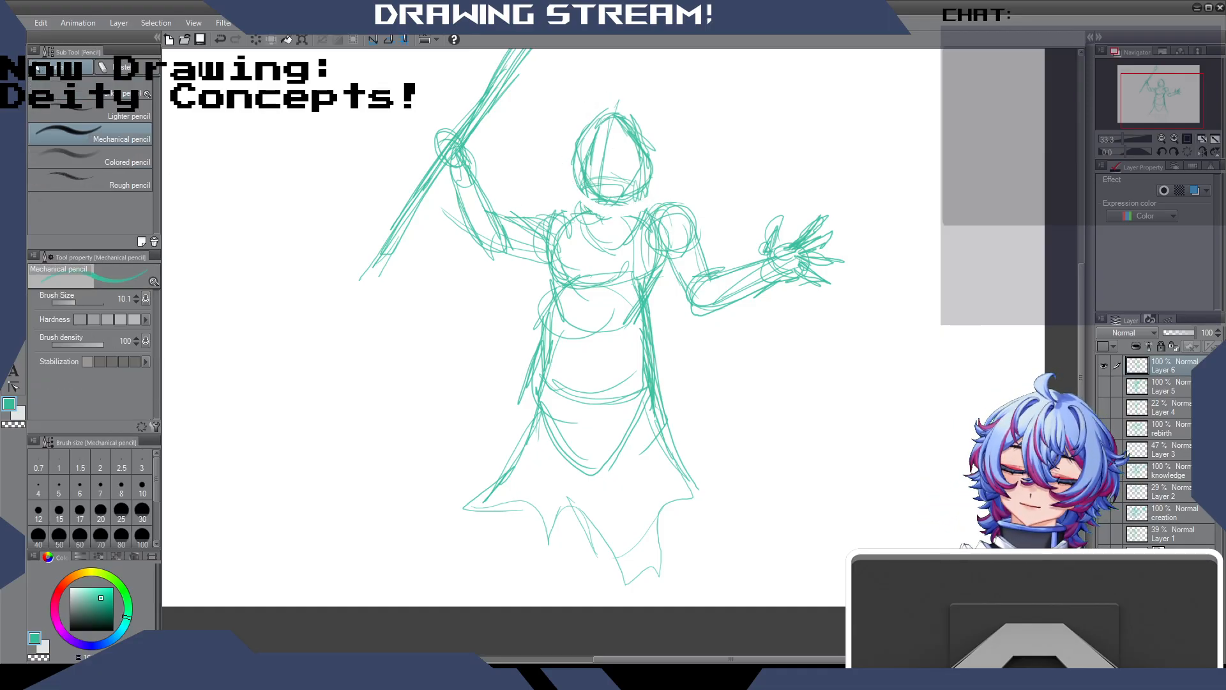
left_click_drag(594, 198, 587, 221)
left_click_drag(630, 189, 633, 221)
left_click_drag(583, 210, 643, 225)
mouse_move(583, 216)
left_mouse_down()
mouse_move(638, 226)
mouse_move(570, 153)
mouse_move(646, 181)
left_mouse_up()
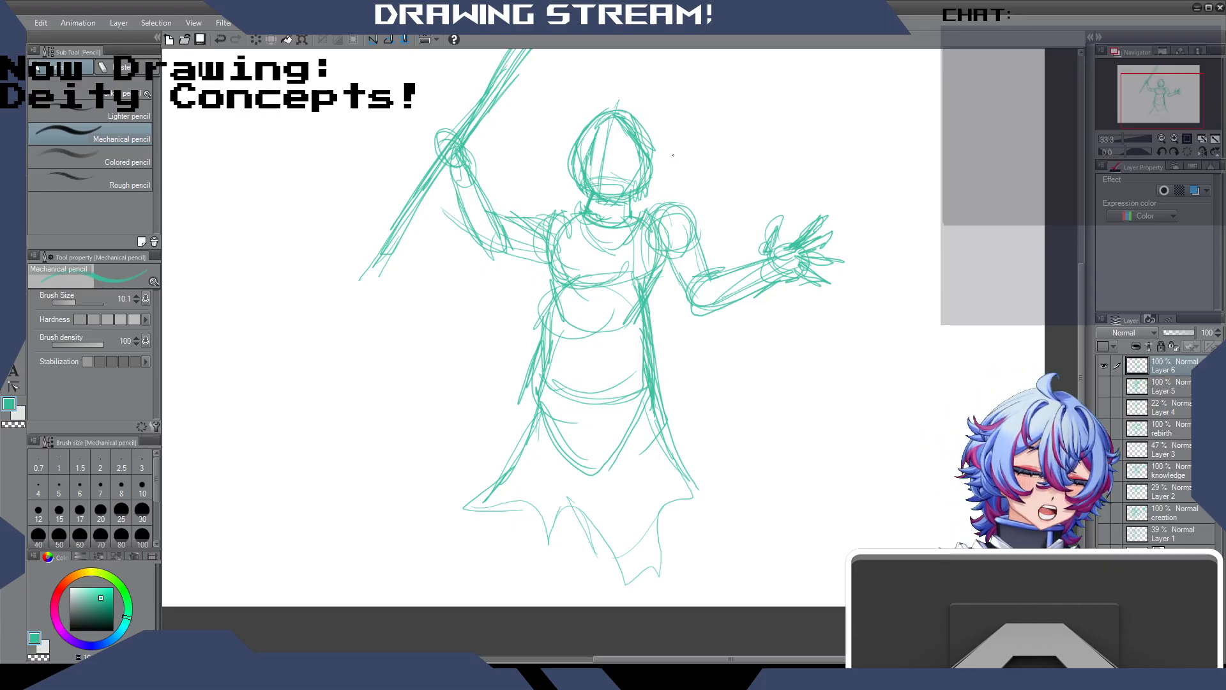
Add a vertical centreline and eye guideline to the head, plus curved contour lines across the chest, midriff and hips.
left_click_drag(629, 119, 642, 182)
left_click_drag(612, 94, 607, 219)
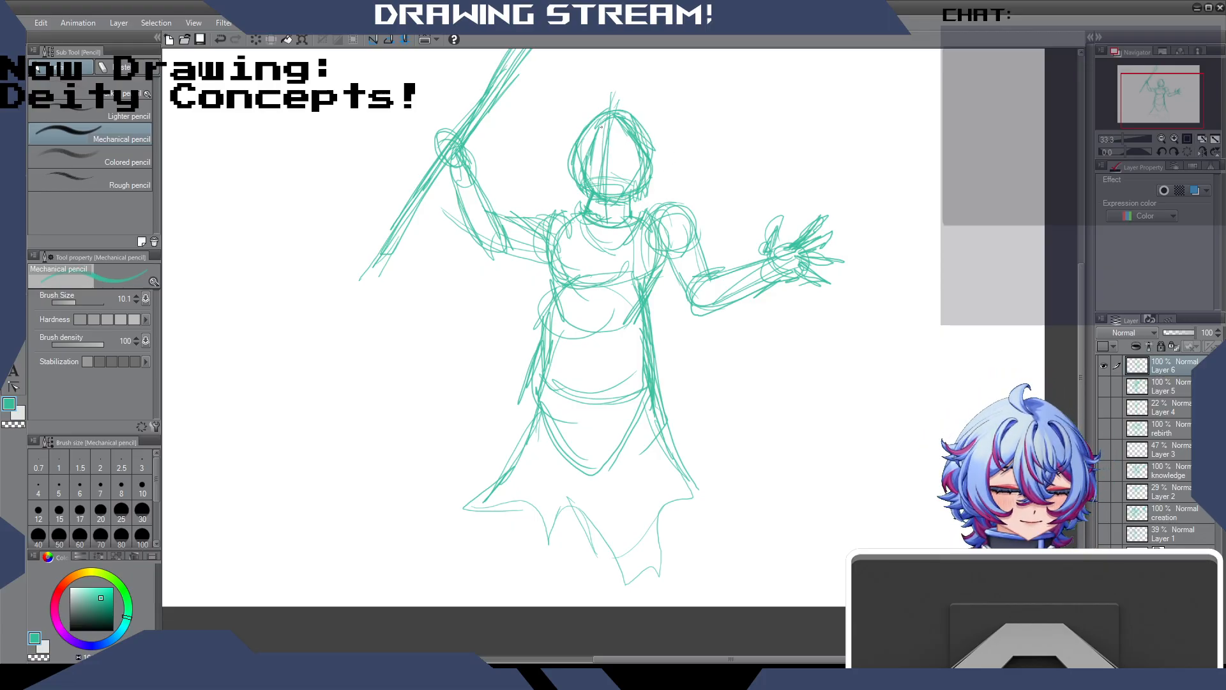
left_click_drag(592, 154, 634, 144)
left_click_drag(564, 319, 621, 313)
left_click_drag(579, 275, 616, 269)
left_click_drag(543, 393, 616, 363)
Sketch a second, wider ragged tier beneath the skirt's hem.
mouse_move(493, 514)
left_mouse_down()
mouse_move(459, 568)
mouse_move(519, 538)
mouse_move(531, 582)
mouse_move(631, 592)
left_mouse_up()
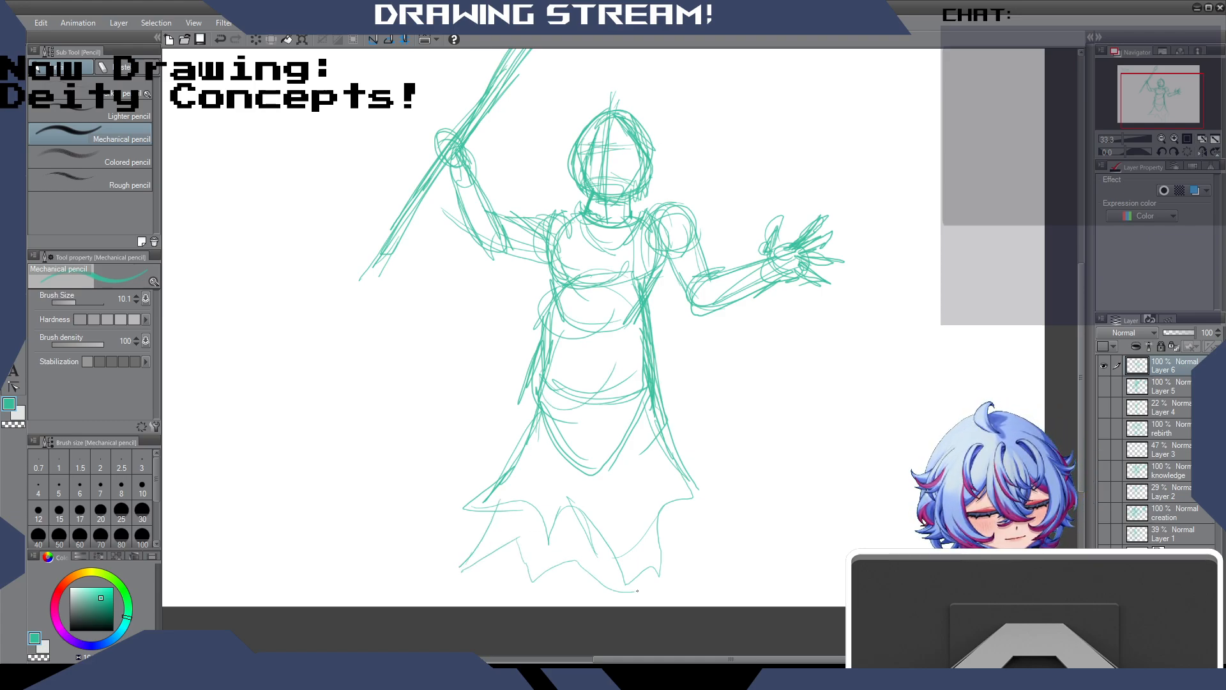
mouse_move(686, 507)
left_mouse_down()
mouse_move(687, 582)
mouse_move(629, 567)
left_mouse_up()
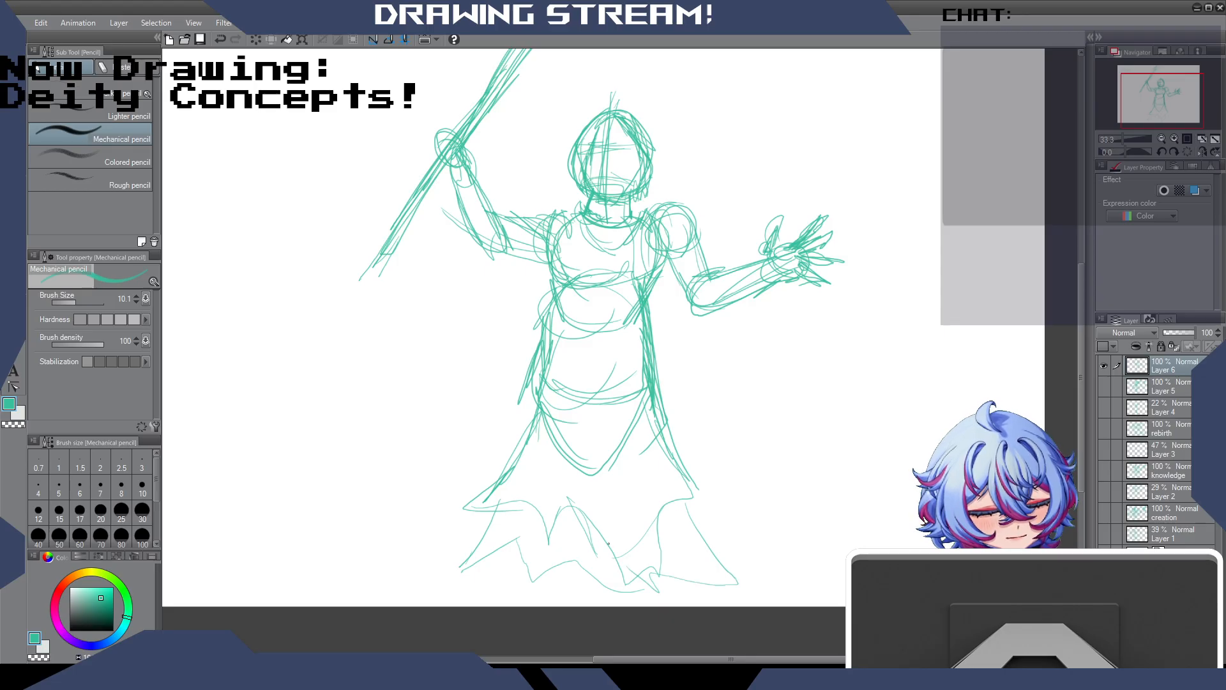
Lasso the whole figure, scale it down to 85%, reposition it beside the Desire title, and clear the selection.
mouse_move(1090, 283)
left_mouse_down()
mouse_move(1072, 241)
mouse_move(1000, 240)
left_mouse_up()
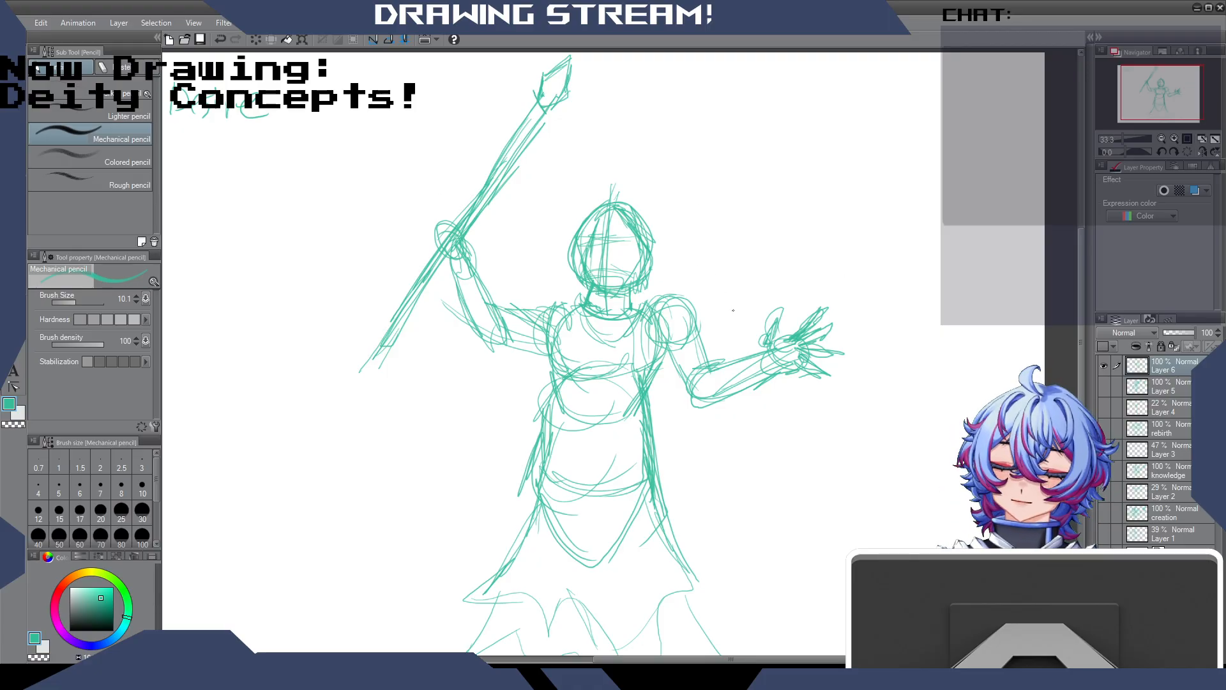
scroll(734, 311, "down", 1)
scroll(735, 300, "up", 1)
scroll(745, 293, "down", 1)
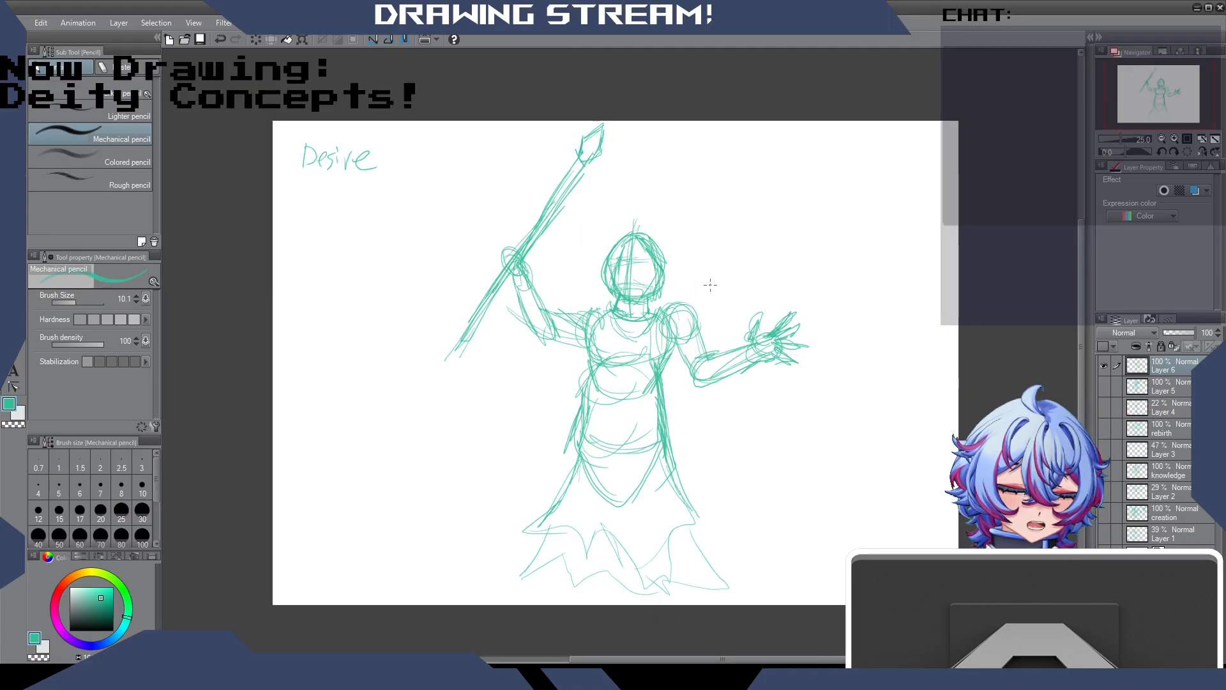
key("m")
mouse_move(385, 502)
left_mouse_down()
mouse_move(920, 357)
mouse_move(623, 86)
left_mouse_up()
key("ctrl+d")
mouse_move(516, 76)
left_mouse_down()
mouse_move(397, 493)
mouse_move(920, 357)
mouse_move(534, 128)
left_mouse_up()
left_click(679, 613)
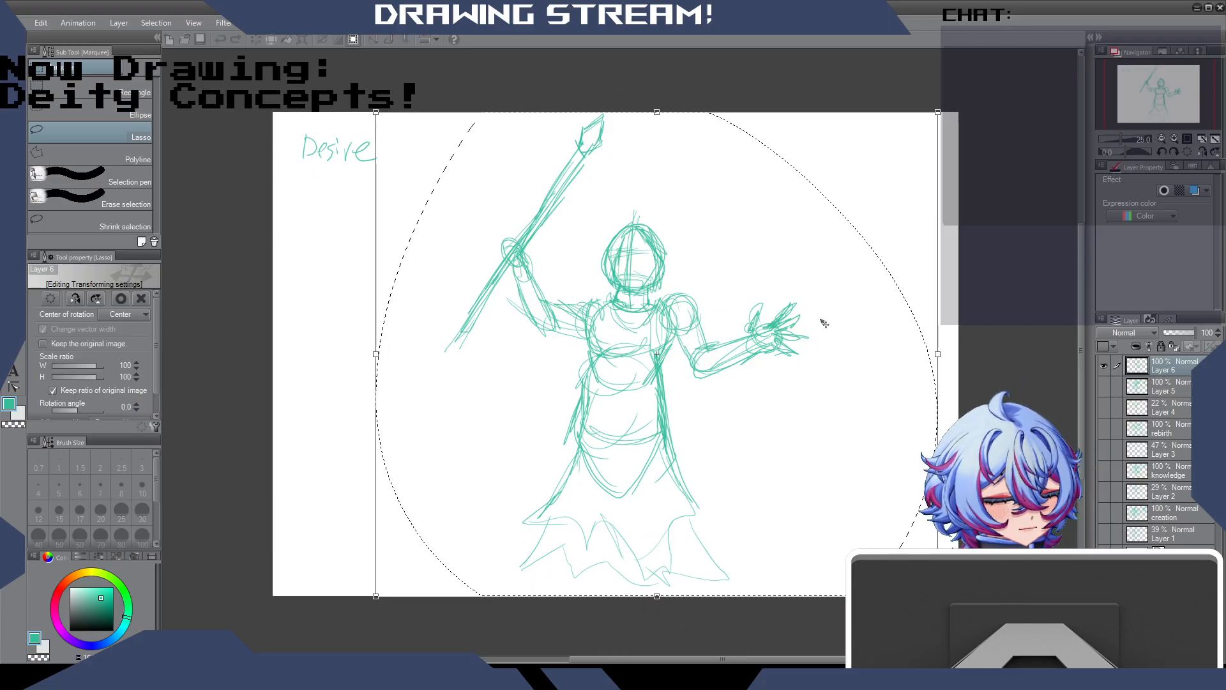
left_click_drag(893, 138, 868, 160)
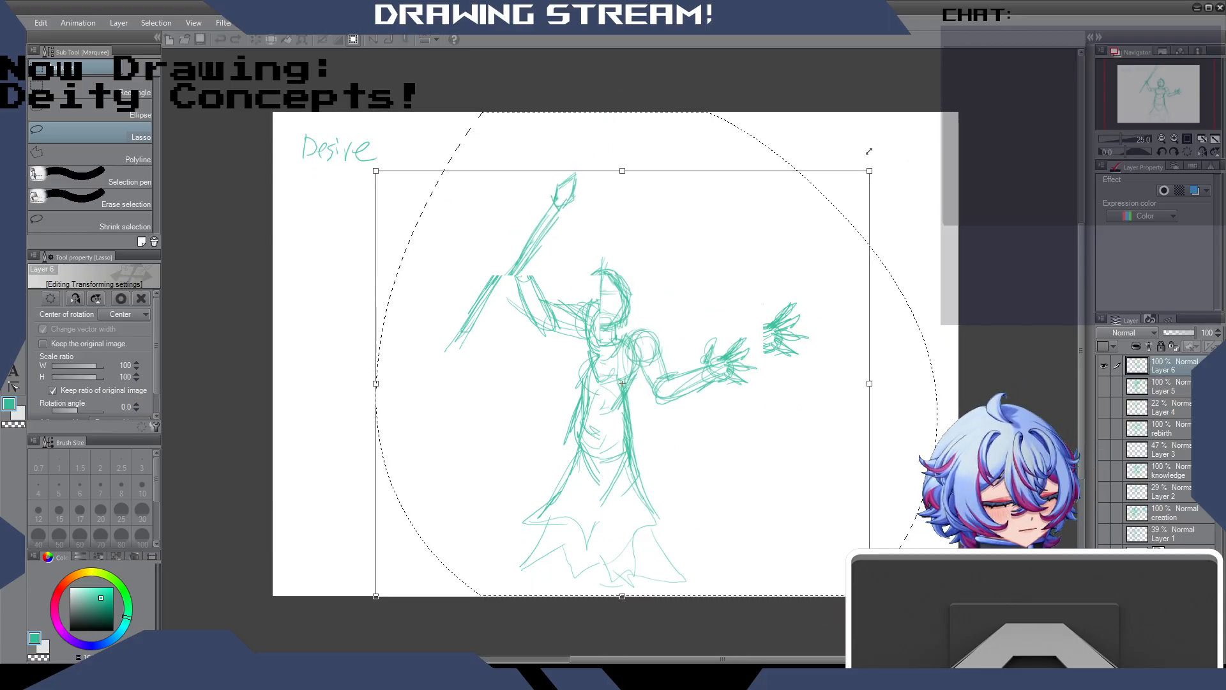
mouse_move(761, 255)
left_mouse_down()
mouse_move(793, 188)
mouse_move(792, 200)
left_mouse_up()
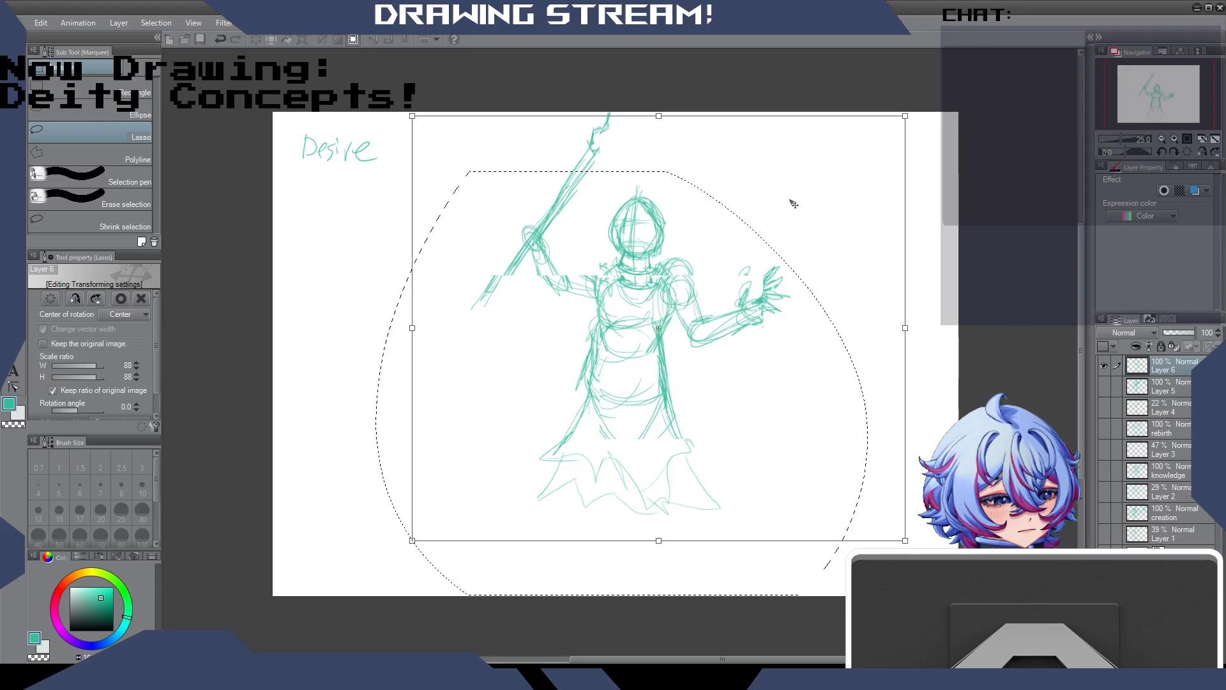
left_click_drag(902, 115, 887, 127)
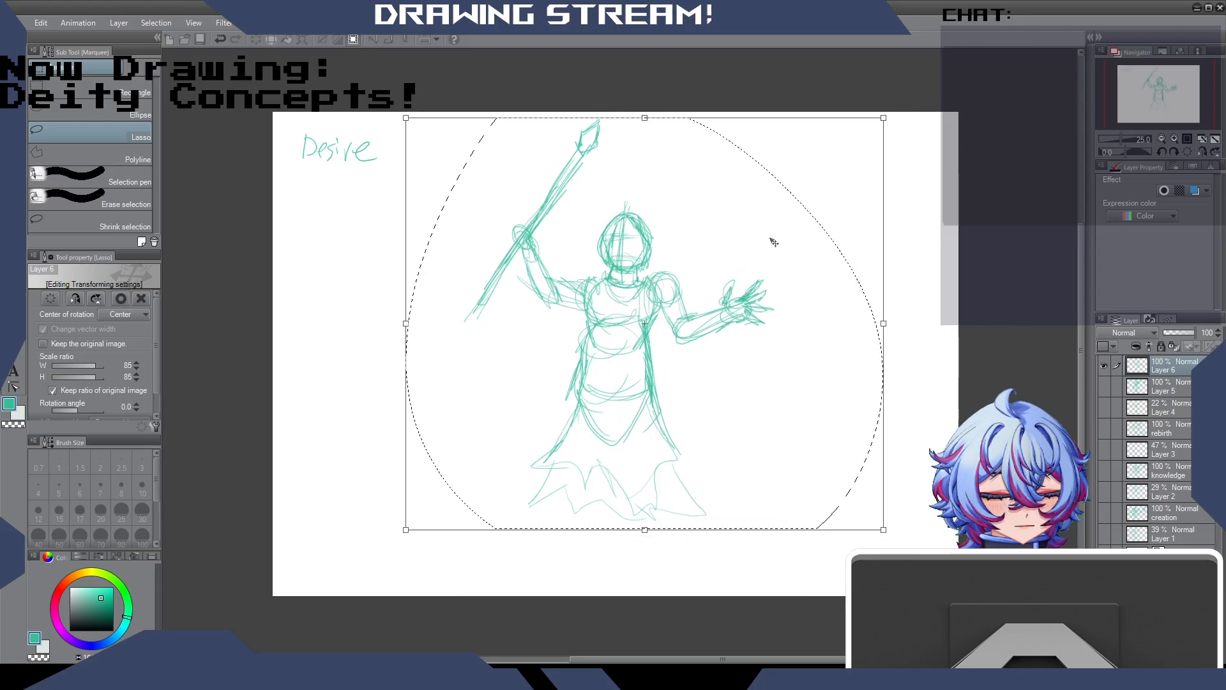
key("Return")
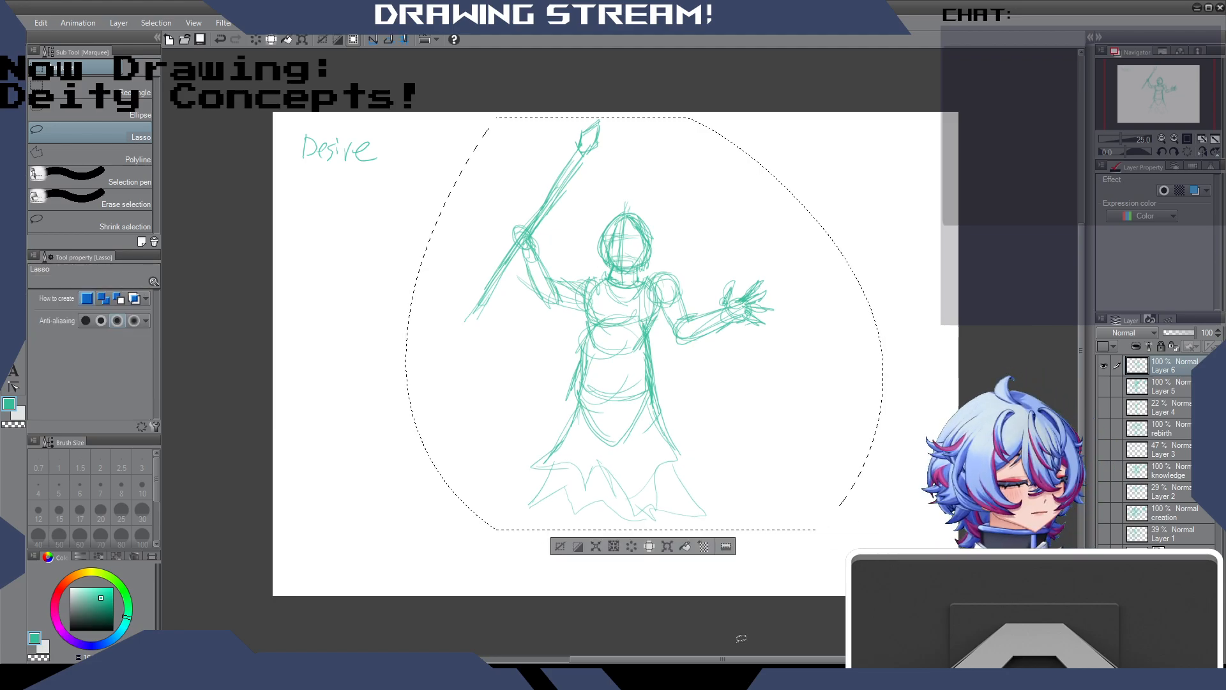
left_click(560, 546)
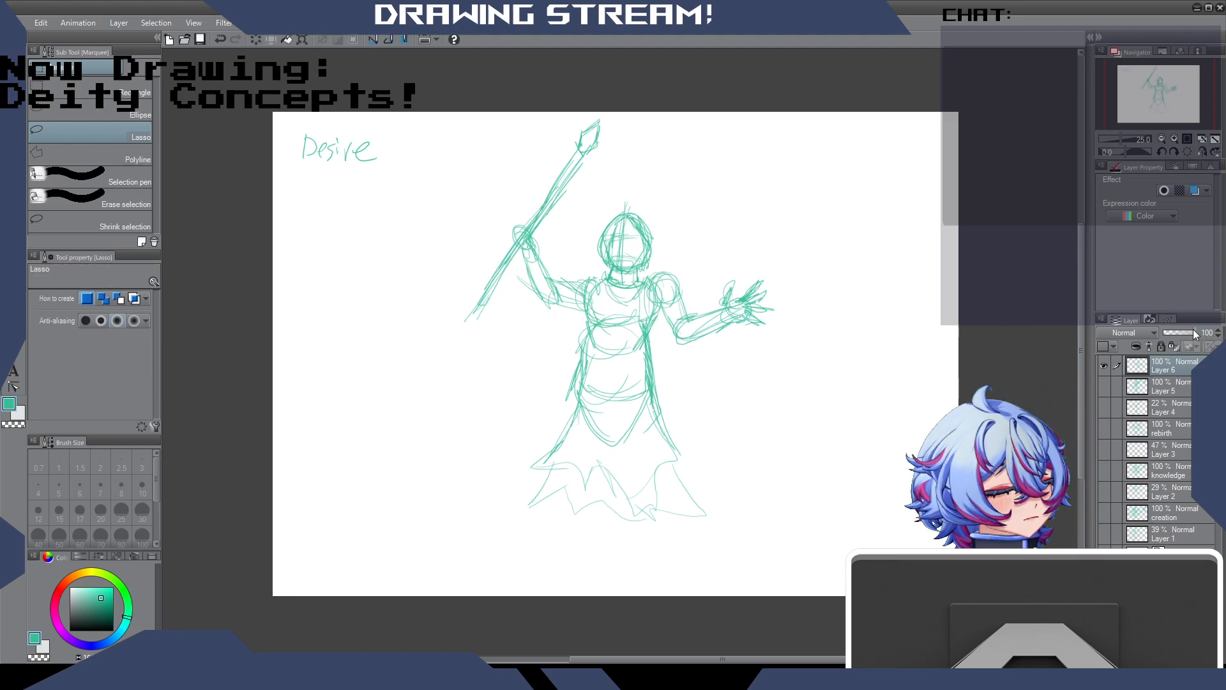
Fade the rough sketch layer to 39% opacity and add a new layer above it for mechanical pencil drawing.
left_click_drag(1189, 338, 1176, 334)
key("ctrl+shift+n")
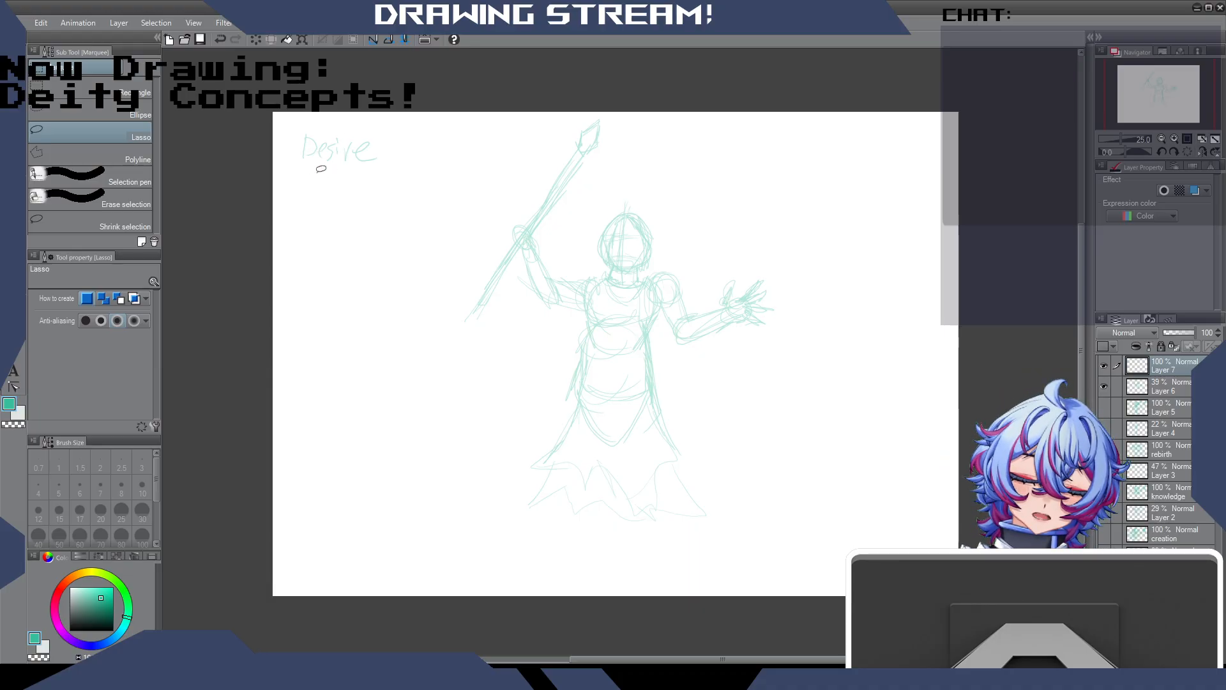
key("p")
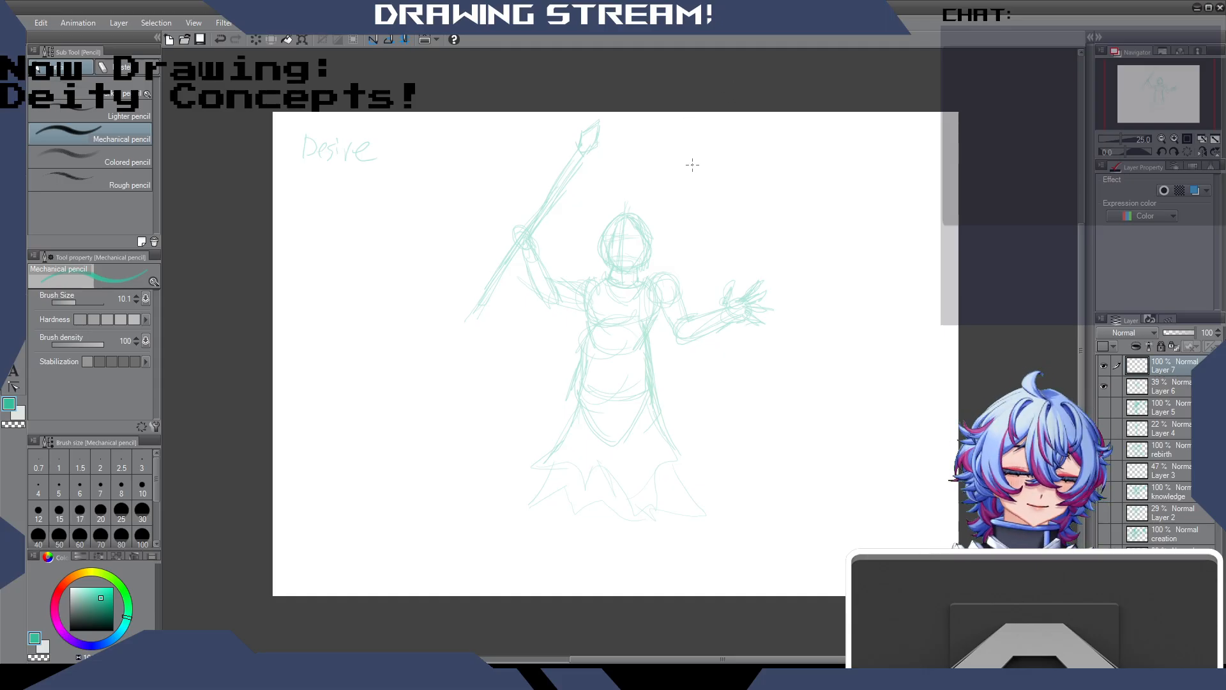
Draw a short curve on the lower face, fade Layer 6 to 24% opacity, and make Layer 7 active again.
scroll(692, 165, "up", 3)
scroll(694, 162, "down", 1)
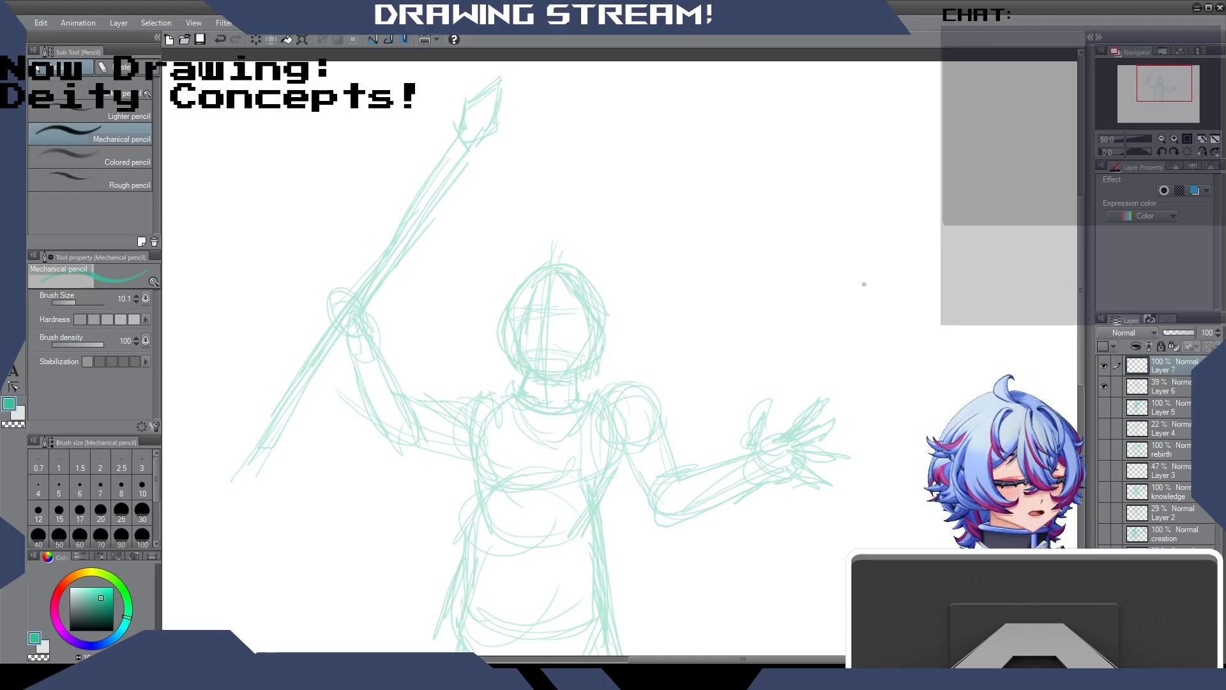
left_click_drag(554, 344, 562, 356)
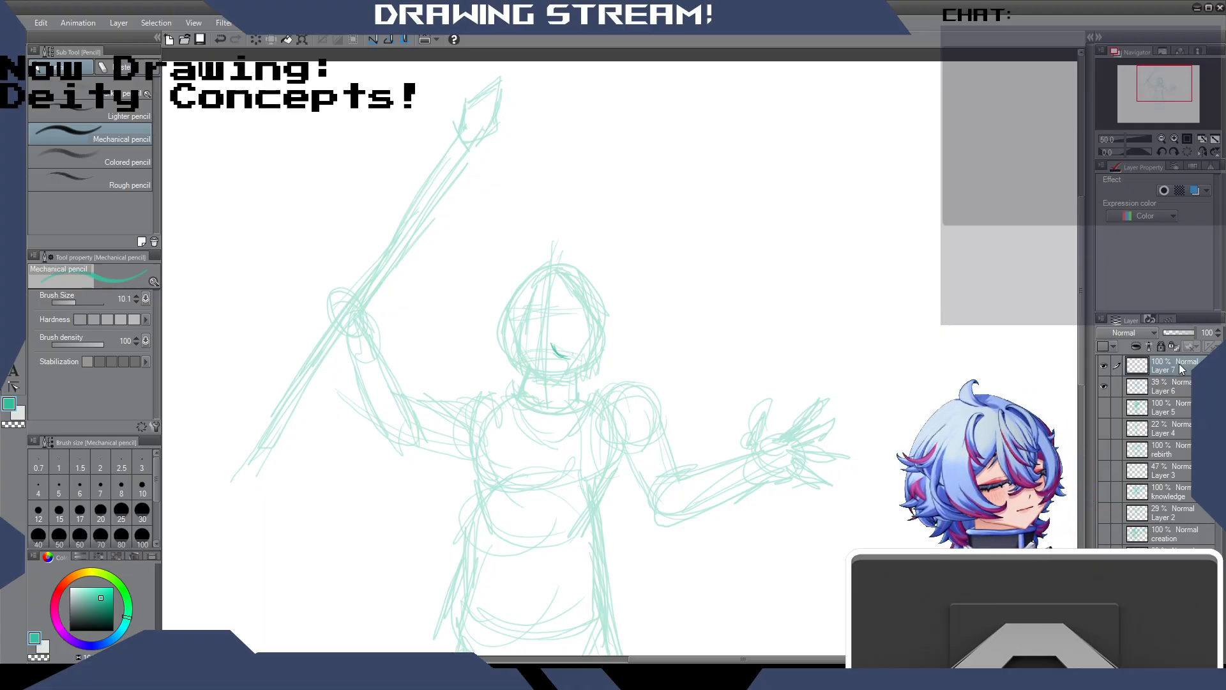
left_click(1177, 385)
left_click_drag(1172, 333, 1167, 332)
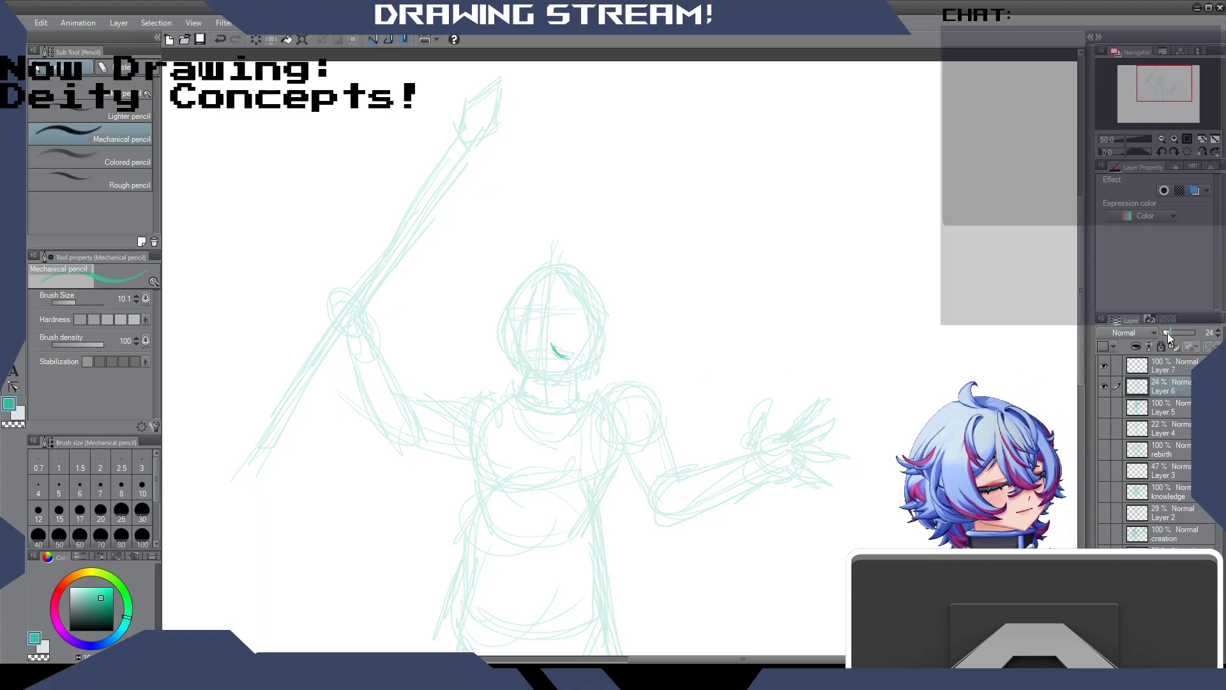
left_click(1176, 367)
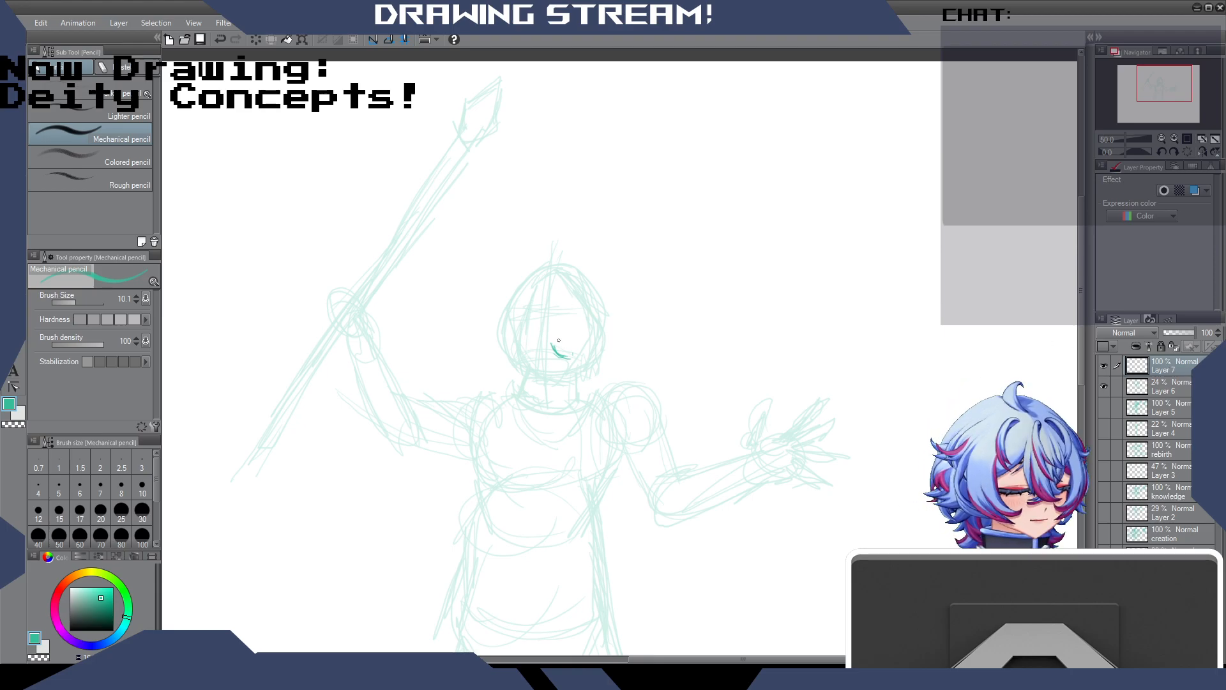
Draw two rounded, flame-edged lobes side by side over the head, each with a second spiky tier rising above it.
mouse_move(554, 348)
left_mouse_down()
mouse_move(563, 285)
mouse_move(569, 312)
mouse_move(585, 292)
mouse_move(584, 318)
mouse_move(593, 306)
mouse_move(573, 351)
left_mouse_up()
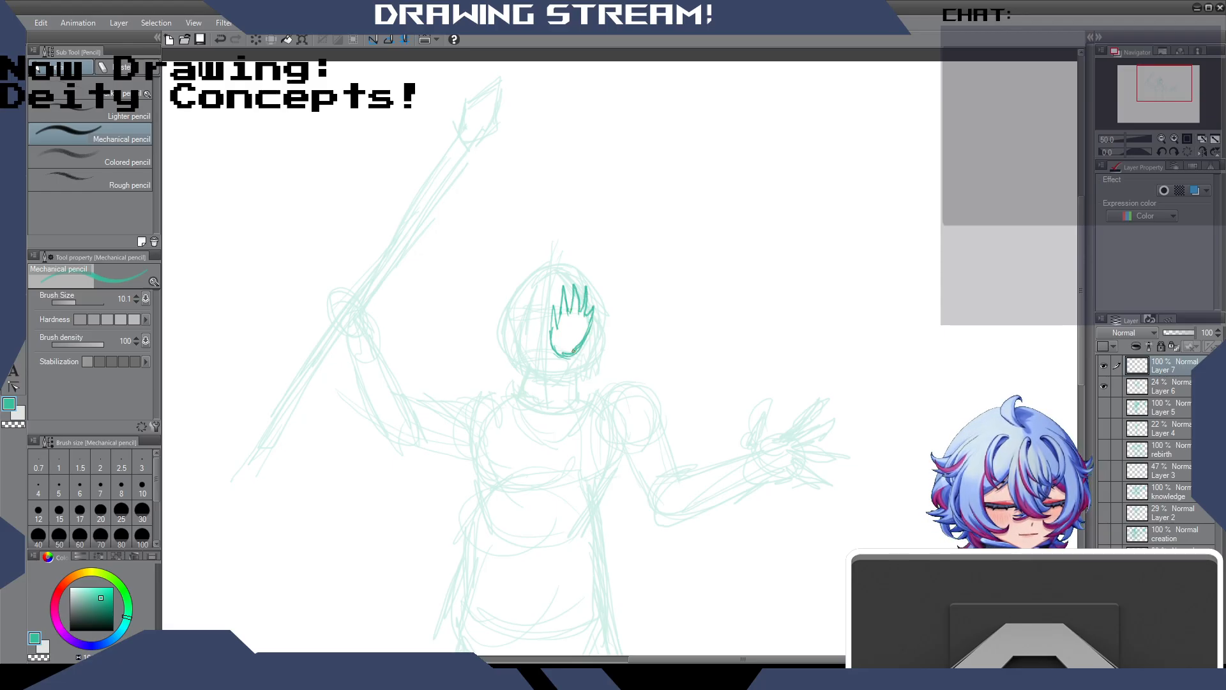
mouse_move(558, 309)
left_mouse_down()
mouse_move(555, 266)
mouse_move(565, 278)
mouse_move(569, 262)
mouse_move(574, 276)
mouse_move(575, 248)
mouse_move(590, 296)
mouse_move(582, 264)
left_mouse_up()
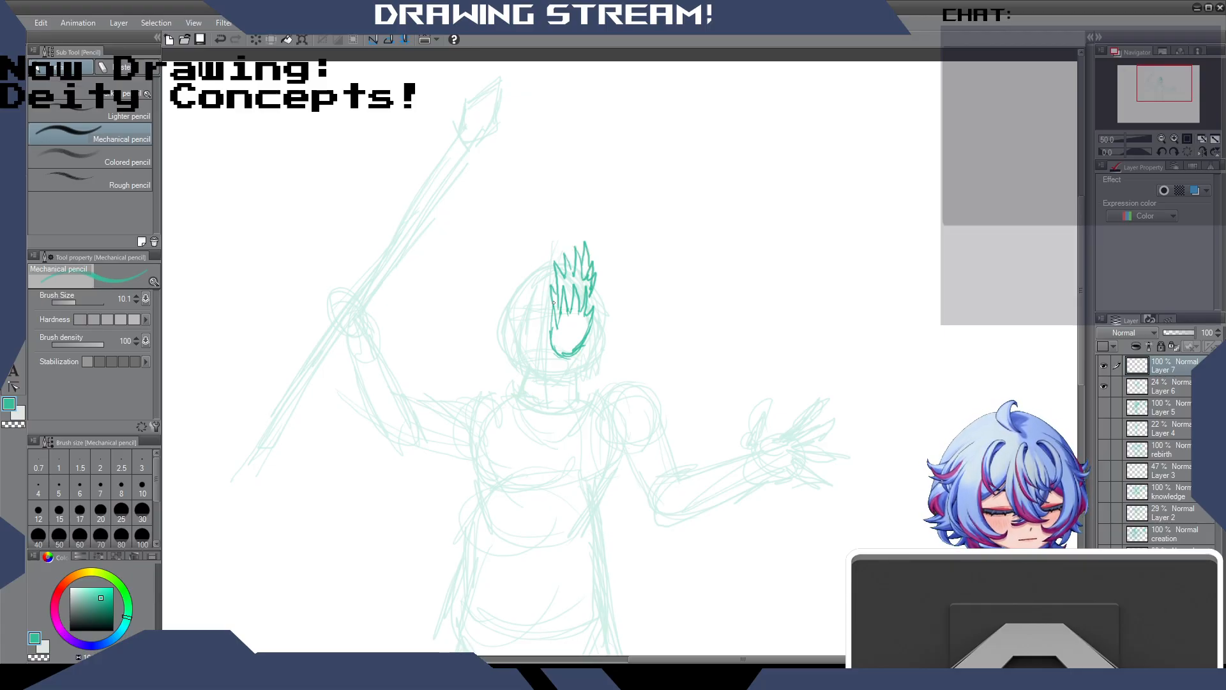
mouse_move(509, 343)
left_mouse_down()
mouse_move(532, 353)
mouse_move(531, 291)
mouse_move(507, 313)
mouse_move(504, 286)
mouse_move(495, 321)
mouse_move(510, 348)
mouse_move(529, 338)
mouse_move(499, 322)
mouse_move(535, 339)
left_mouse_up()
mouse_move(502, 294)
left_mouse_down()
mouse_move(522, 253)
mouse_move(517, 267)
mouse_move(543, 271)
mouse_move(523, 281)
left_mouse_up()
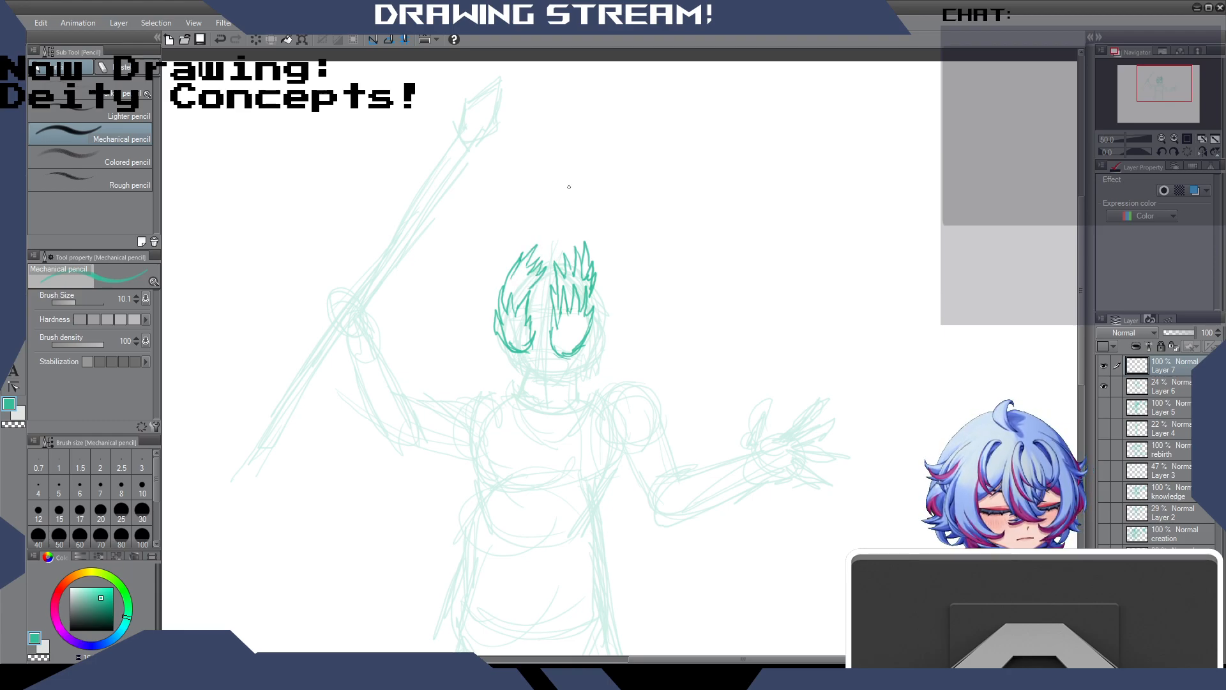
left_click_drag(531, 326, 534, 342)
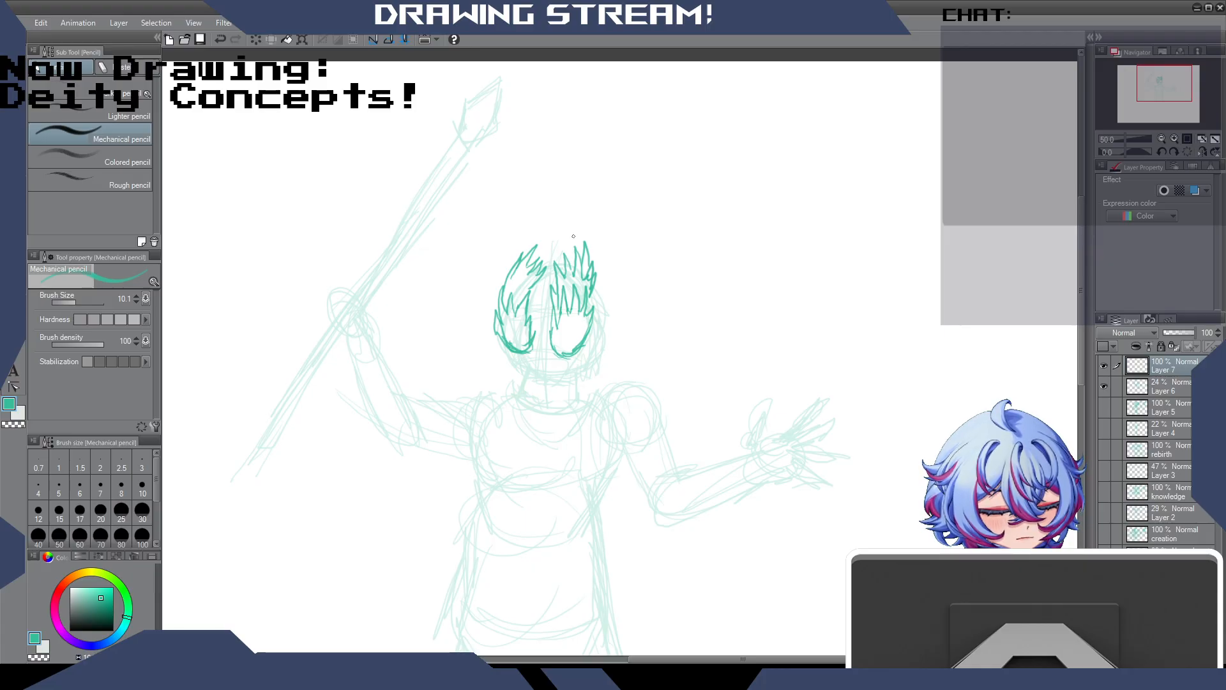
Add a horned, flame-like crown above the lobes and draw small ringed eyes inside both tiers.
mouse_move(582, 243)
left_mouse_down()
mouse_move(593, 203)
mouse_move(571, 241)
mouse_move(559, 210)
mouse_move(553, 262)
mouse_move(542, 208)
mouse_move(517, 258)
mouse_move(562, 253)
mouse_move(543, 257)
mouse_move(559, 215)
mouse_move(520, 218)
mouse_move(517, 199)
mouse_move(512, 261)
mouse_move(532, 320)
mouse_move(544, 283)
mouse_move(533, 333)
left_mouse_up()
left_click_drag(520, 275, 517, 270)
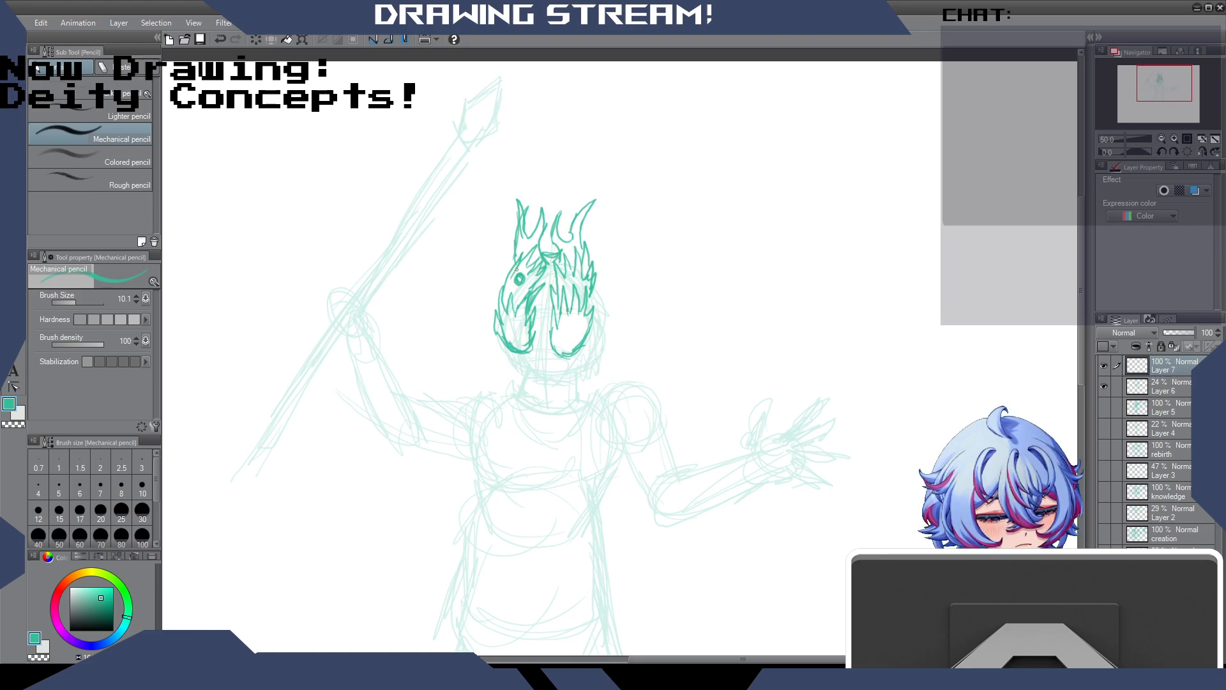
mouse_move(515, 323)
left_mouse_down()
mouse_move(570, 326)
mouse_move(584, 285)
mouse_move(567, 255)
mouse_move(572, 271)
mouse_move(580, 236)
mouse_move(581, 254)
mouse_move(559, 225)
mouse_move(585, 211)
left_mouse_up()
left_click_drag(542, 247, 561, 251)
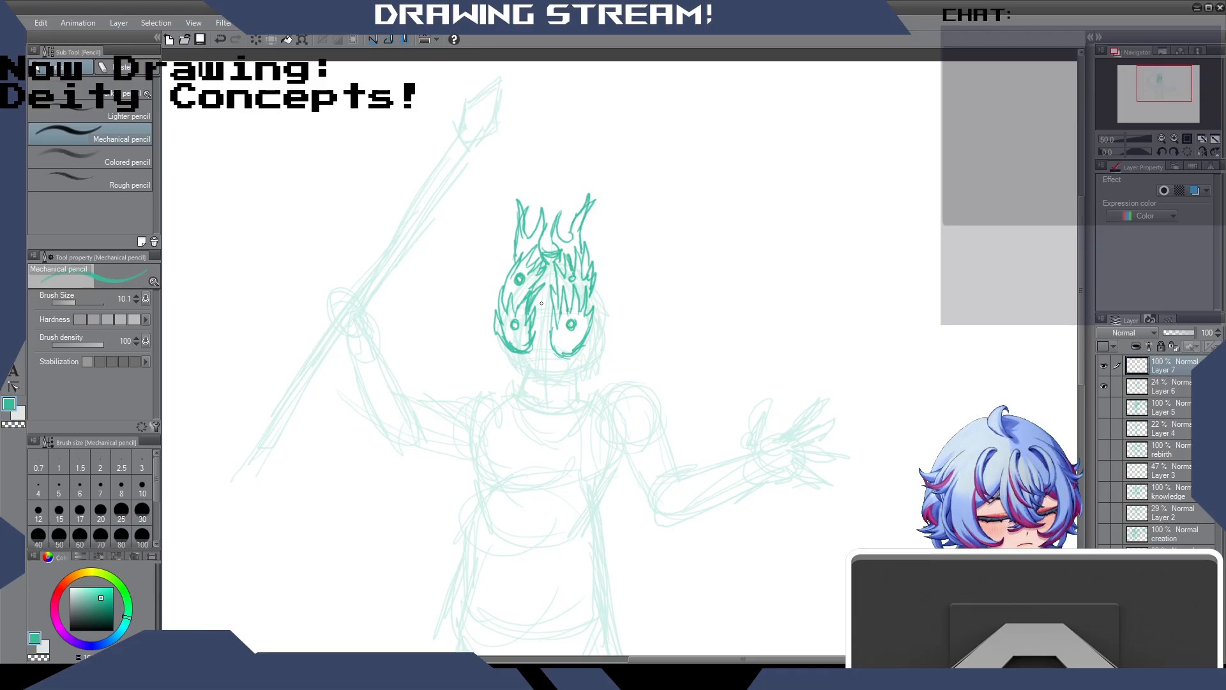
Move the mask drawing slightly down and to the right over the head sketch, and return to the mechanical pencil.
key("k")
left_click_drag(623, 299, 633, 306)
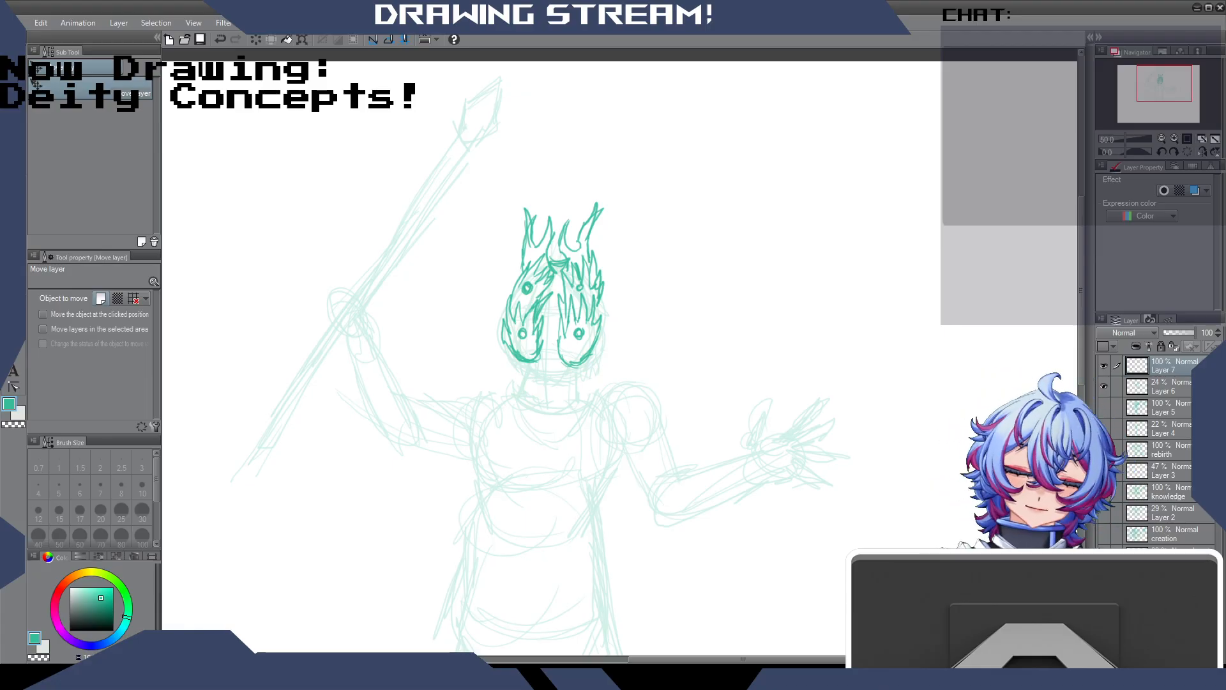
key("p")
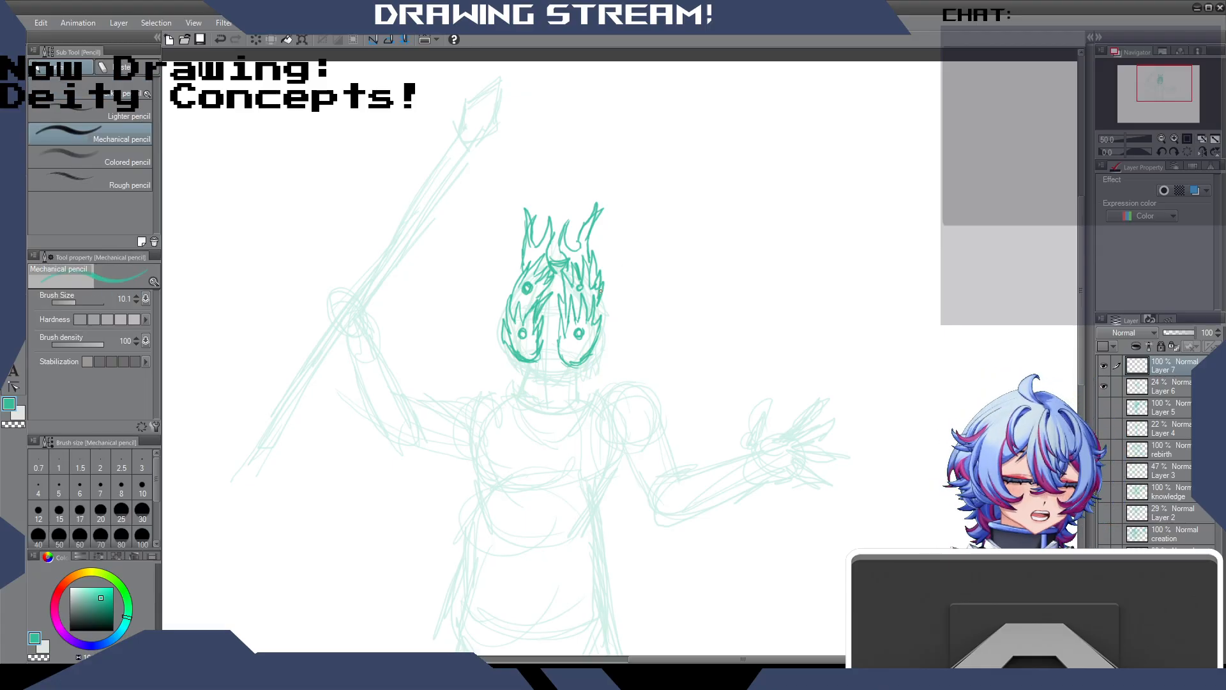
left_click_drag(592, 313, 599, 300)
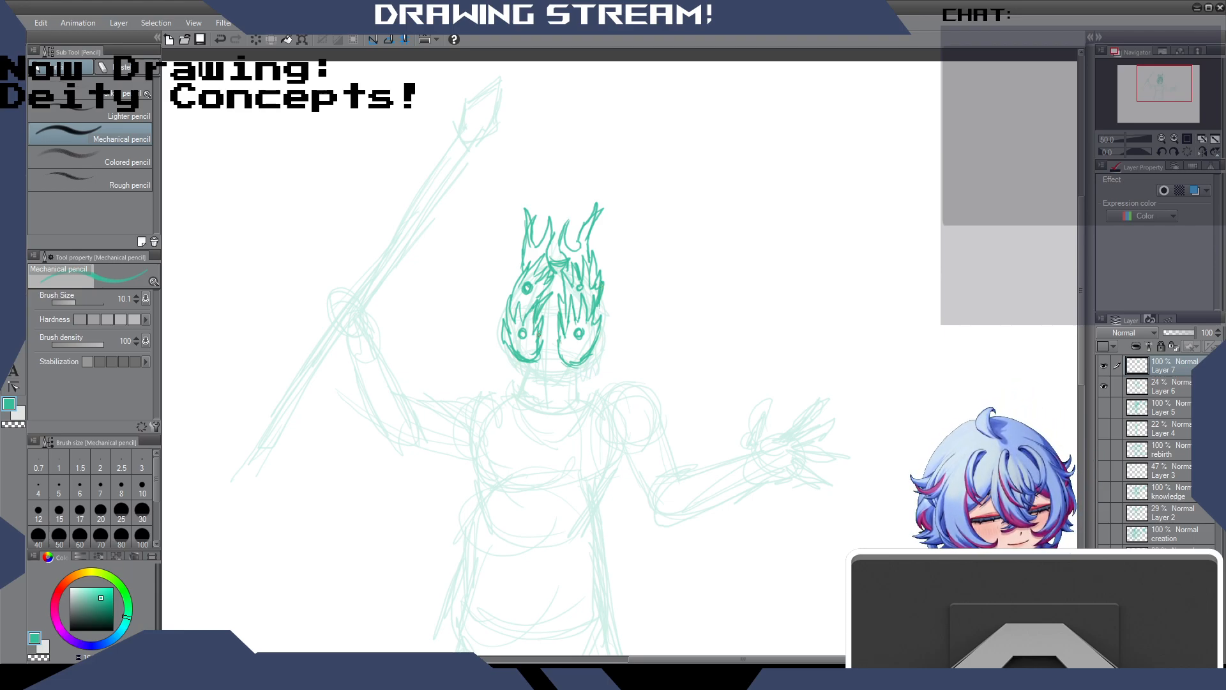
left_click_drag(543, 315, 556, 332)
mouse_move(548, 345)
left_mouse_down()
mouse_move(541, 327)
mouse_move(551, 355)
mouse_move(551, 339)
mouse_move(532, 330)
left_mouse_up()
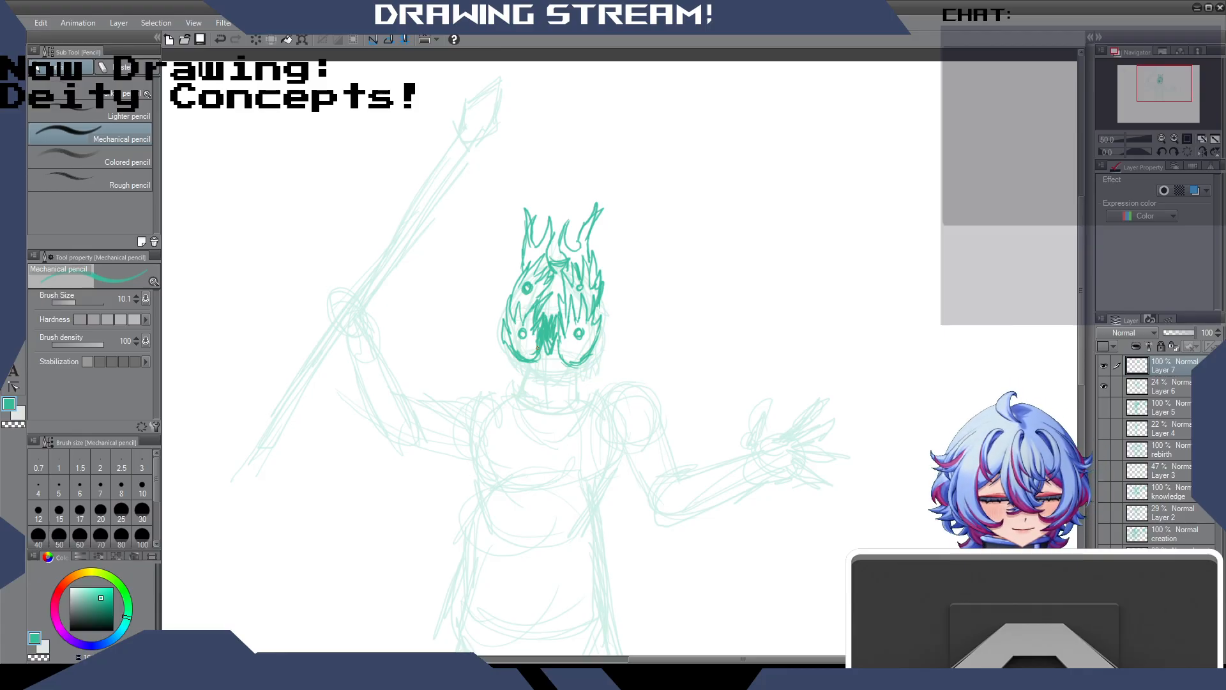
key("ctrl+z")
key("ctrl+z")
key("ctrl+z")
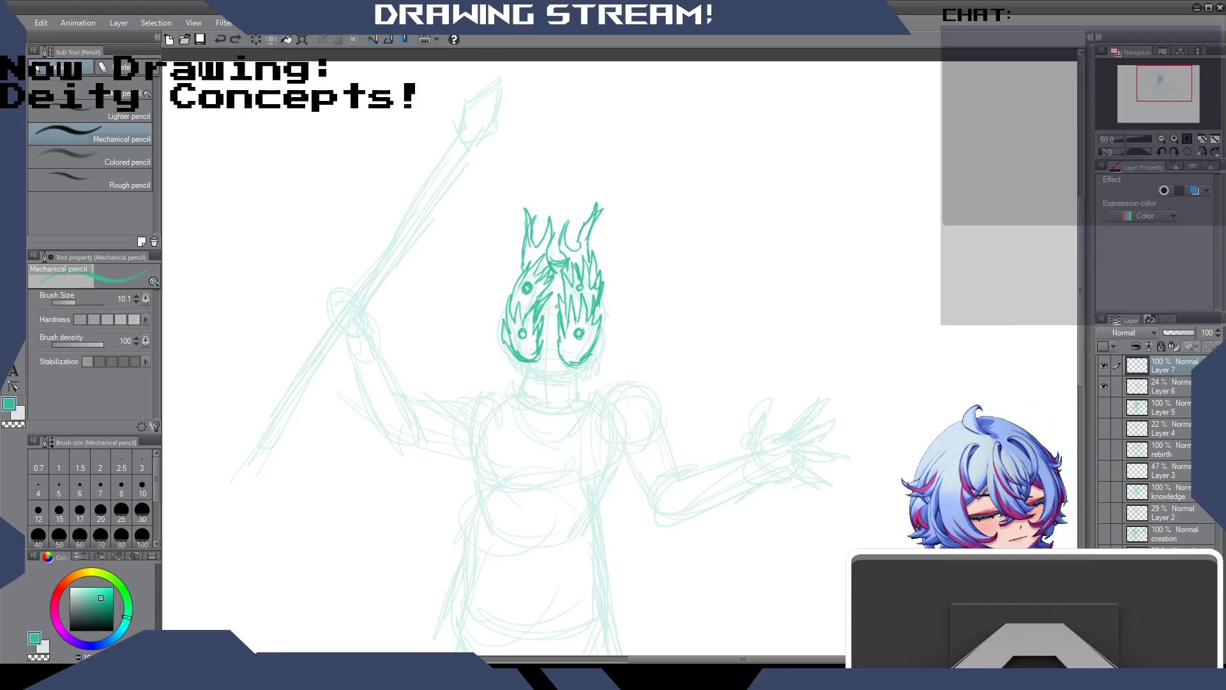
left_click_drag(551, 304, 541, 314)
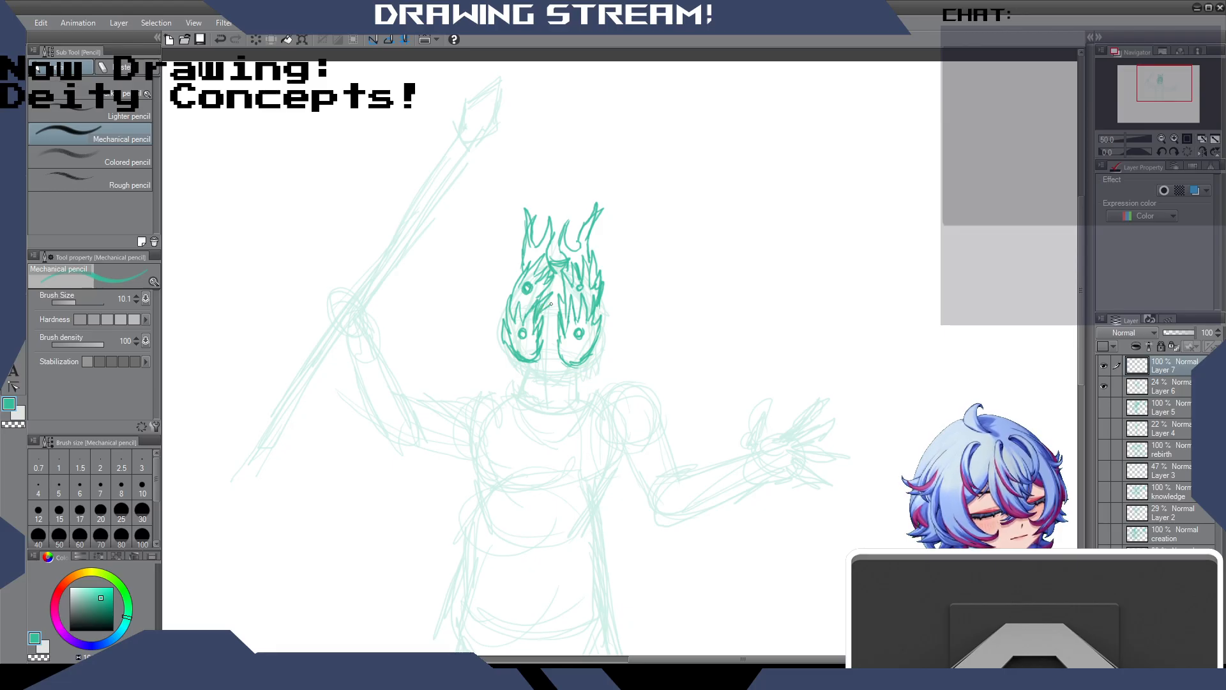
key("ctrl+z")
key("ctrl+z")
Draw a narrow segmented ridge ending in a point between the lobes, and thicken the mask's lower and side edges.
left_click_drag(557, 303, 548, 350)
mouse_move(553, 354)
left_mouse_down()
mouse_move(538, 337)
mouse_move(545, 368)
mouse_move(589, 351)
mouse_move(562, 351)
mouse_move(585, 361)
mouse_move(524, 364)
left_mouse_up()
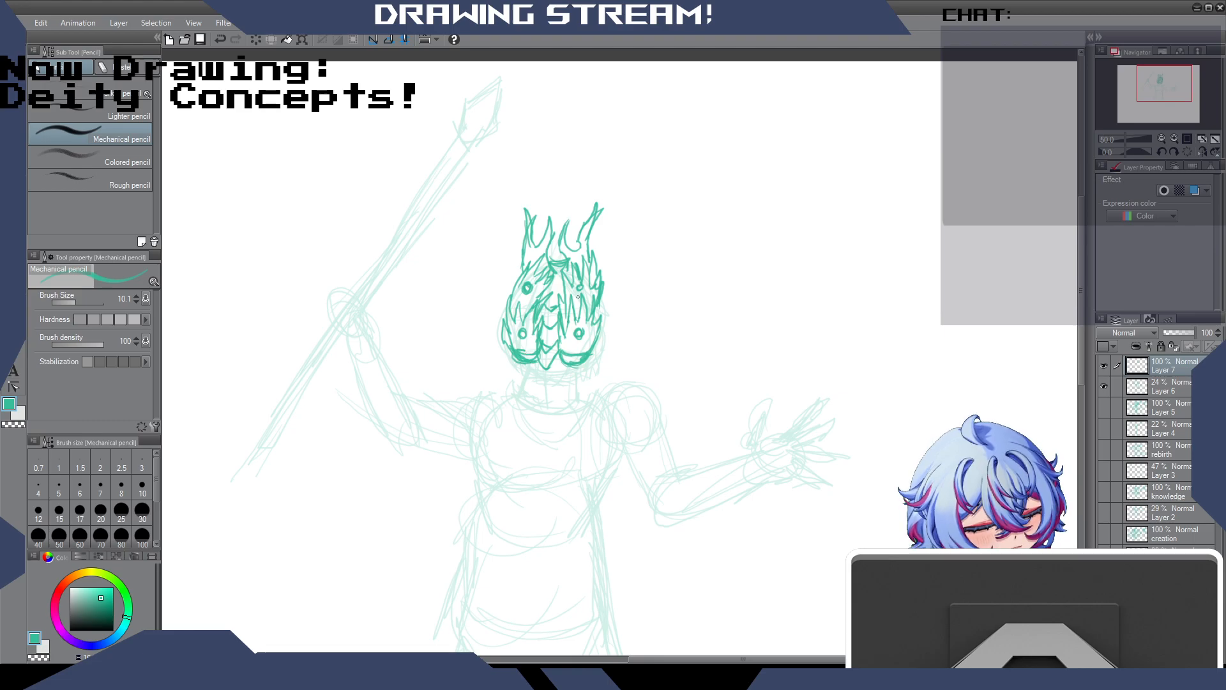
mouse_move(591, 270)
left_mouse_down()
mouse_move(592, 291)
mouse_move(598, 283)
left_mouse_up()
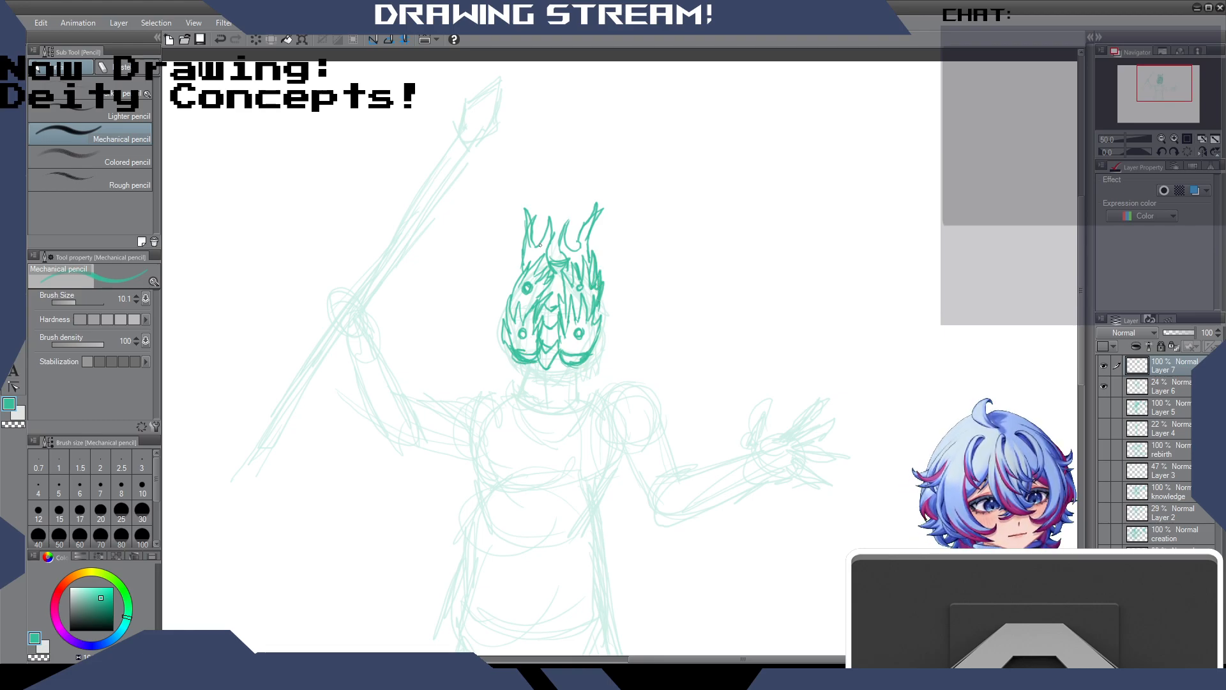
Add extra spikes inside the crown's horns and reinforce the crown's outer edge.
mouse_move(579, 229)
left_mouse_down()
mouse_move(555, 248)
mouse_move(539, 215)
mouse_move(540, 245)
mouse_move(527, 235)
mouse_move(520, 271)
left_mouse_up()
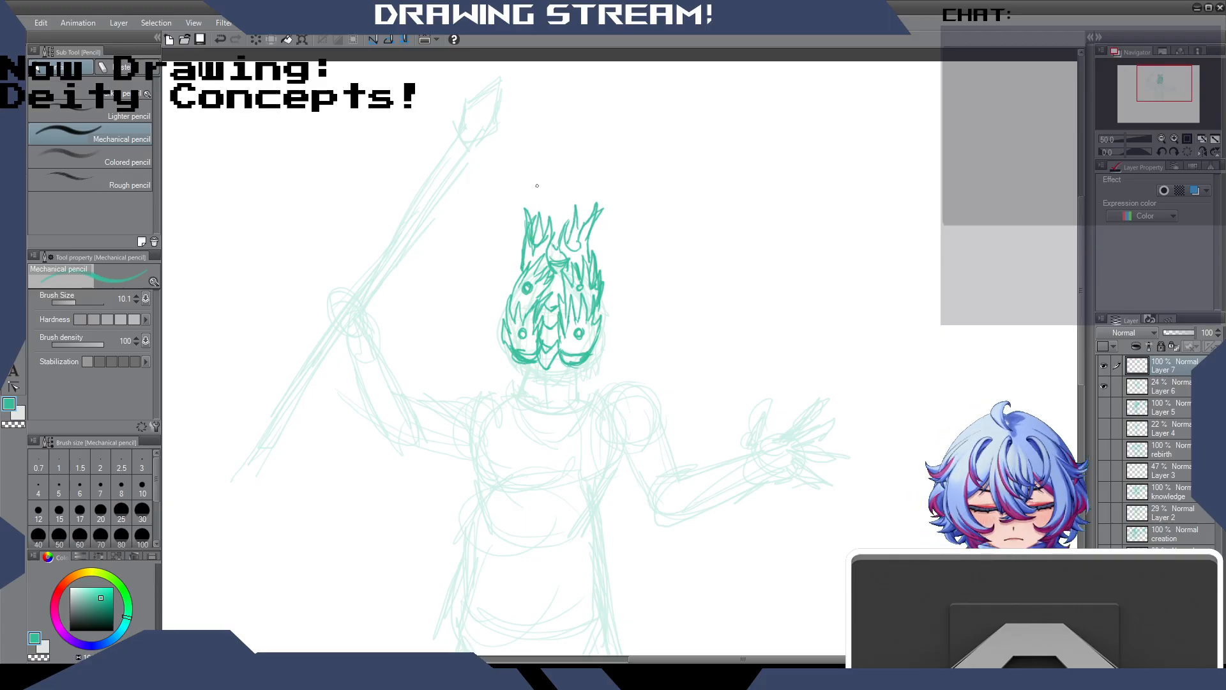
left_click_drag(520, 206, 522, 252)
key("e")
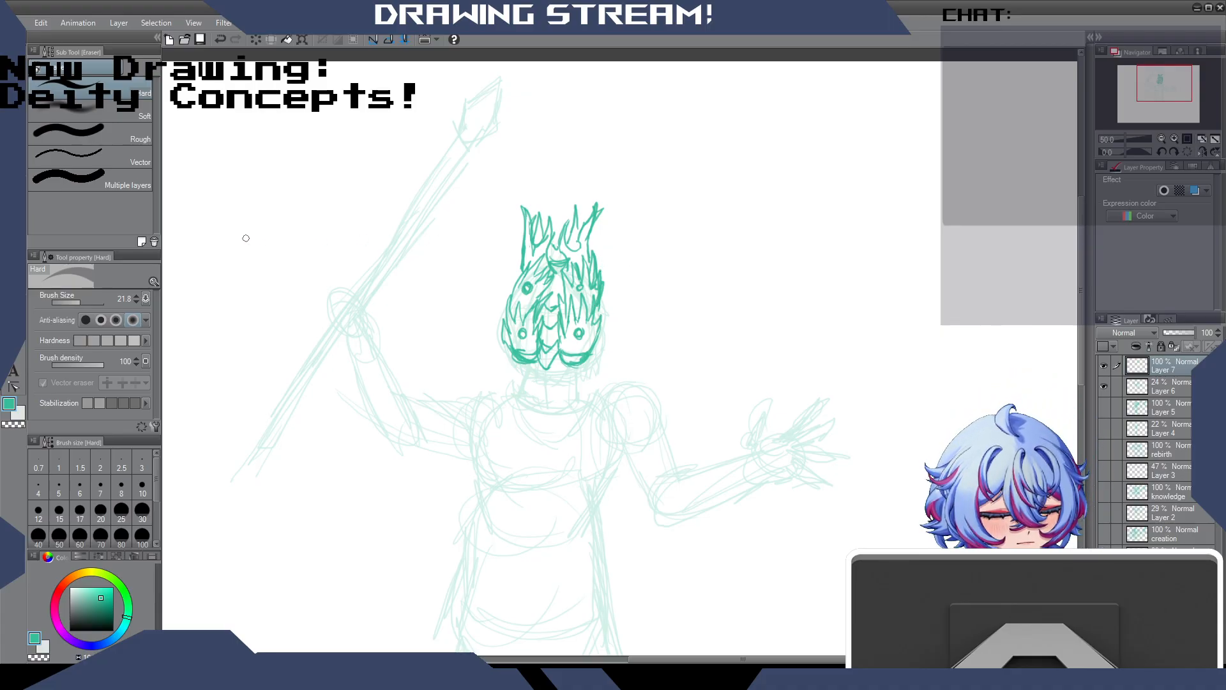
Sketch a ruff of pointed spikes fanning out beneath the mask, with a small round ornament at its centre.
key("p")
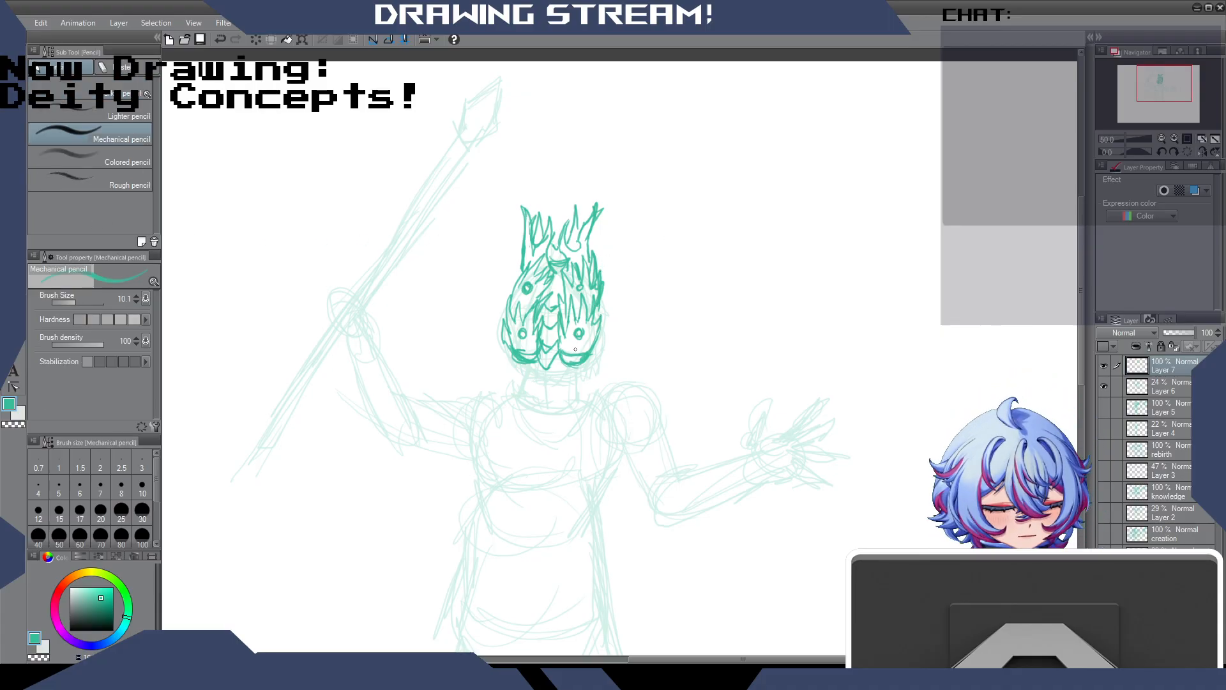
mouse_move(526, 365)
left_mouse_down()
mouse_move(564, 375)
mouse_move(524, 368)
mouse_move(603, 352)
mouse_move(579, 386)
mouse_move(549, 388)
mouse_move(548, 376)
mouse_move(525, 404)
mouse_move(535, 380)
mouse_move(507, 397)
left_mouse_up()
mouse_move(527, 371)
left_mouse_down()
mouse_move(494, 348)
mouse_move(488, 378)
left_mouse_up()
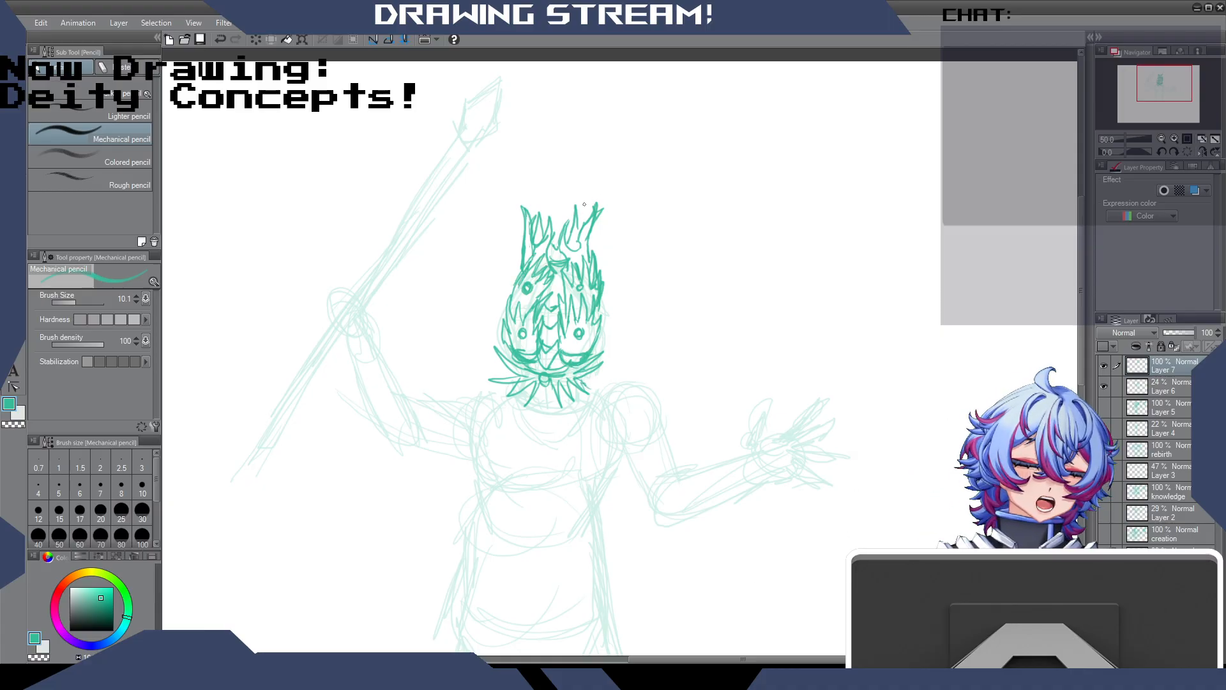
Touch up the crown's spikes and fill in the mask's eyes with solid dark centres.
left_click_drag(579, 230, 580, 217)
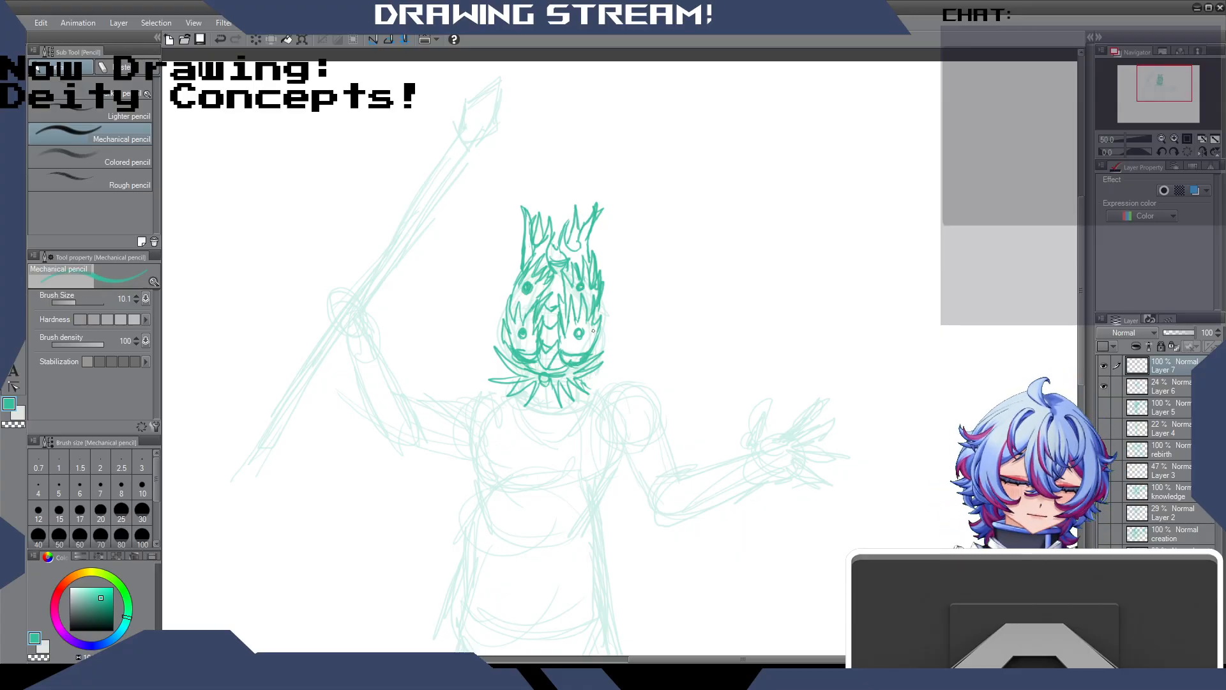
left_click_drag(579, 301, 572, 322)
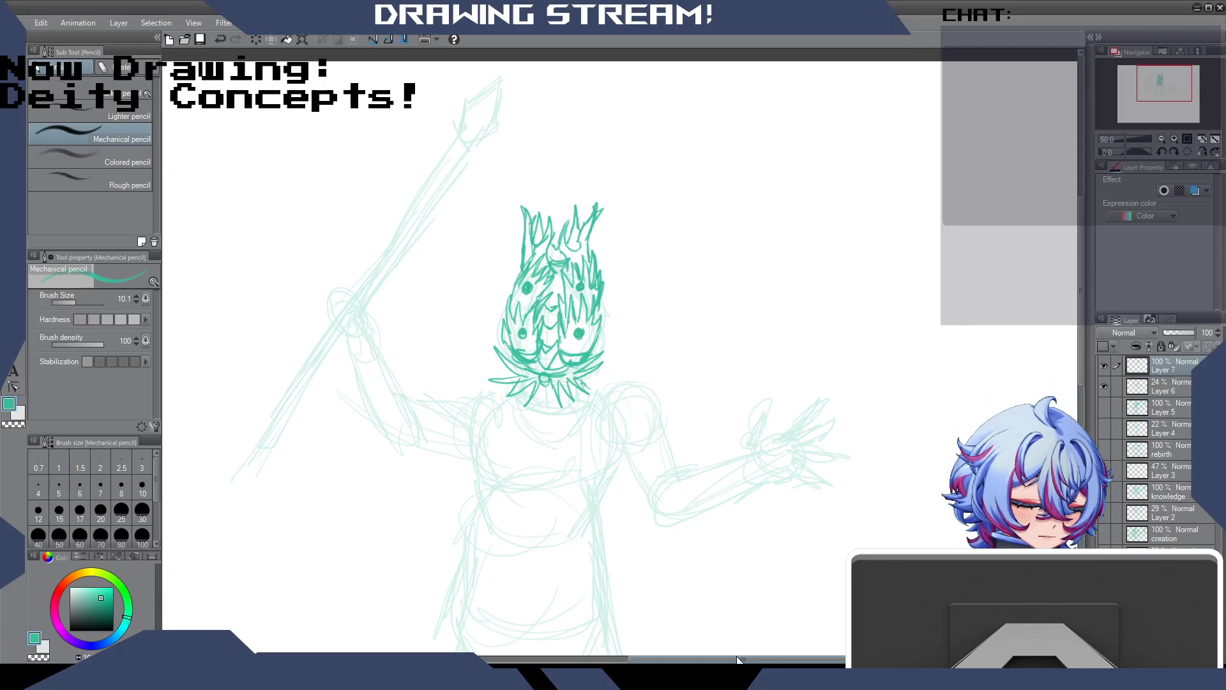
left_click_drag(743, 659, 725, 659)
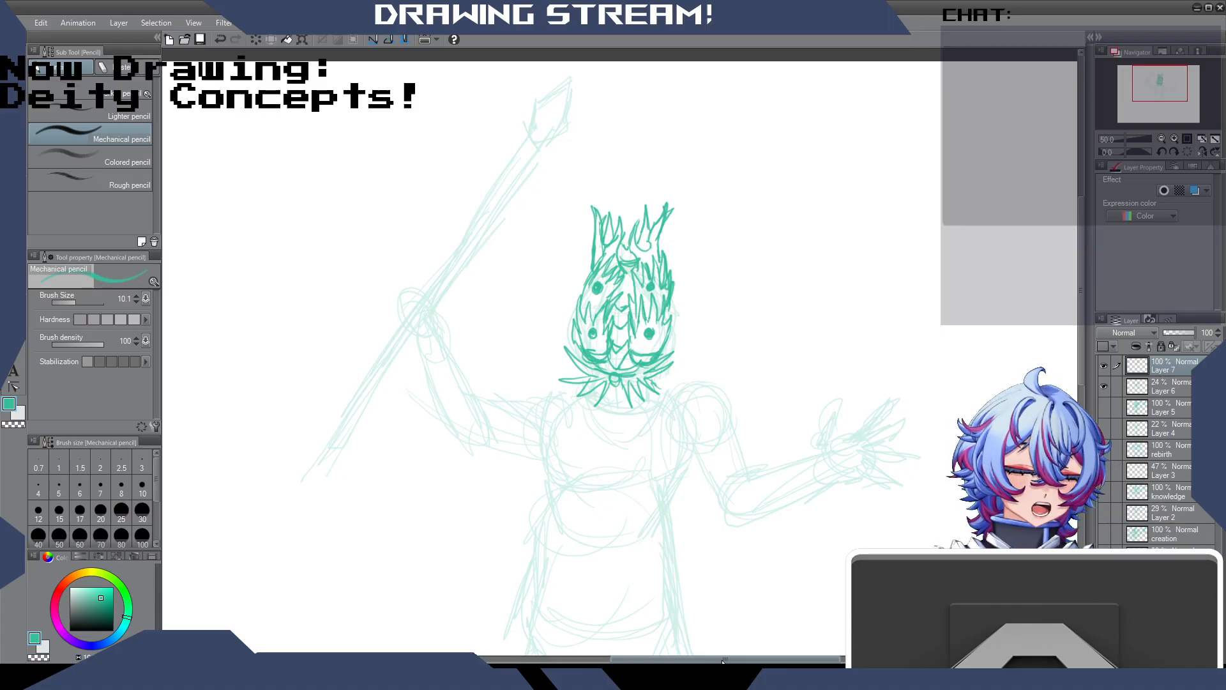
Reinforce the mask's side edge and central ridge, and add strokes to the crown's spikes.
mouse_move(583, 301)
left_mouse_down()
mouse_move(593, 322)
mouse_move(578, 350)
left_mouse_up()
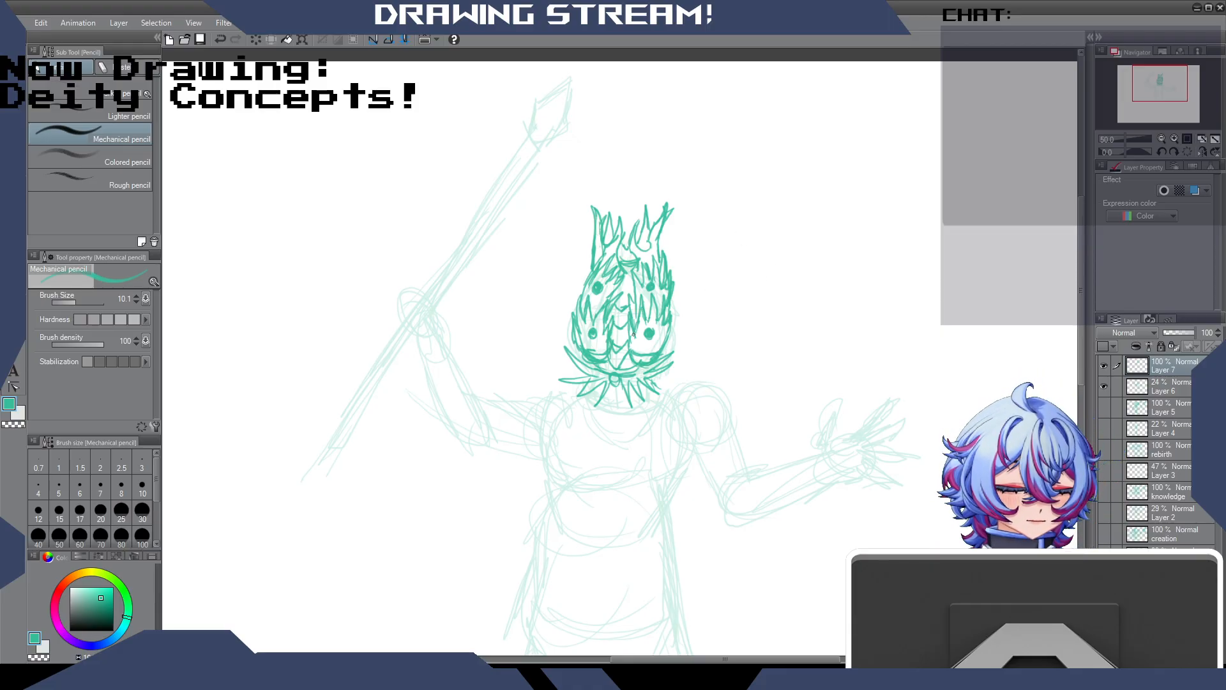
left_click_drag(618, 348, 628, 366)
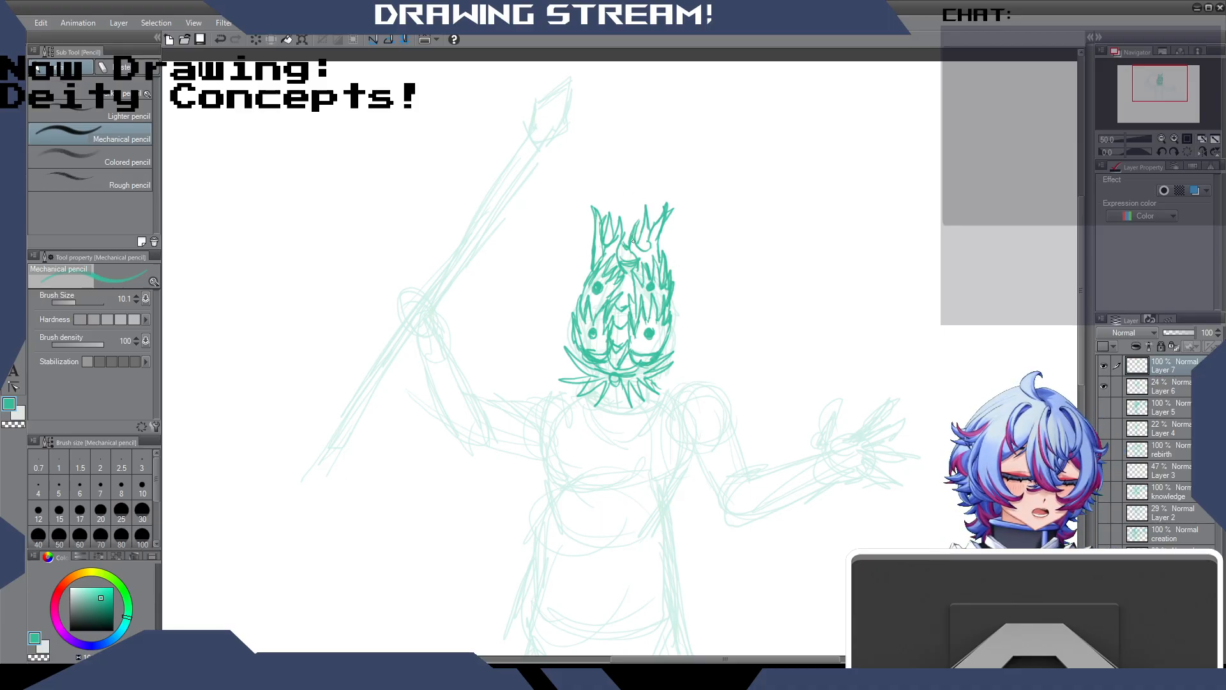
mouse_move(635, 217)
left_mouse_down()
mouse_move(649, 244)
mouse_move(666, 204)
mouse_move(664, 250)
left_mouse_up()
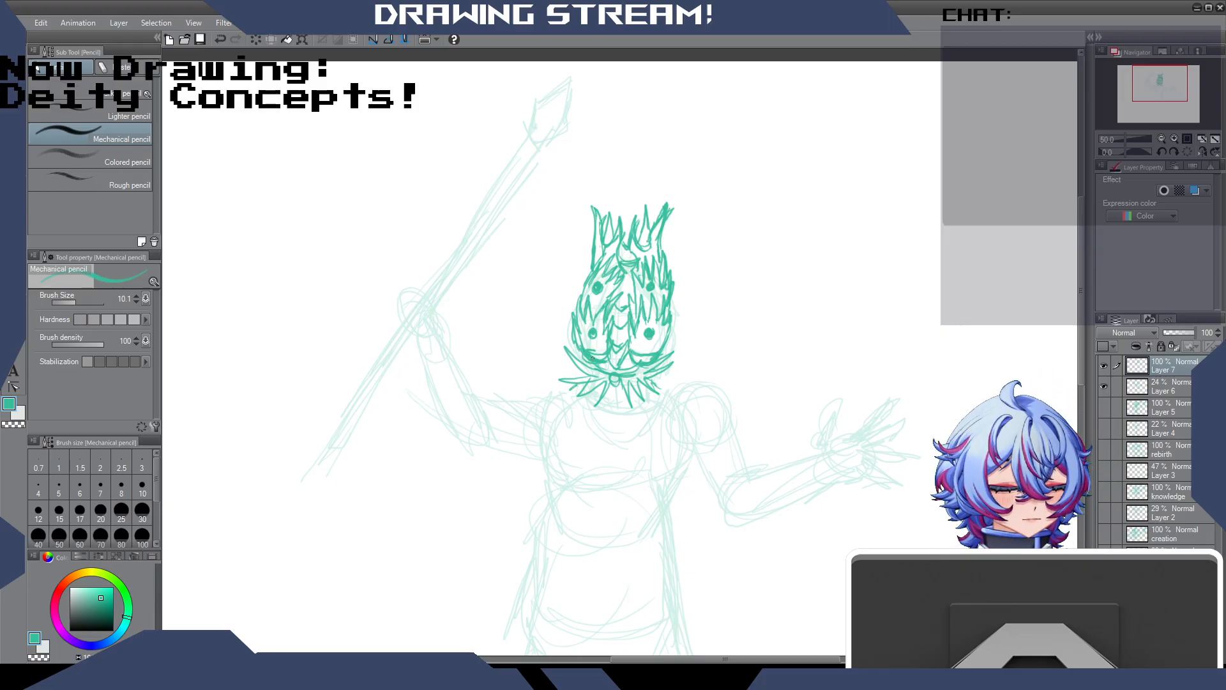
left_click_drag(612, 344, 626, 324)
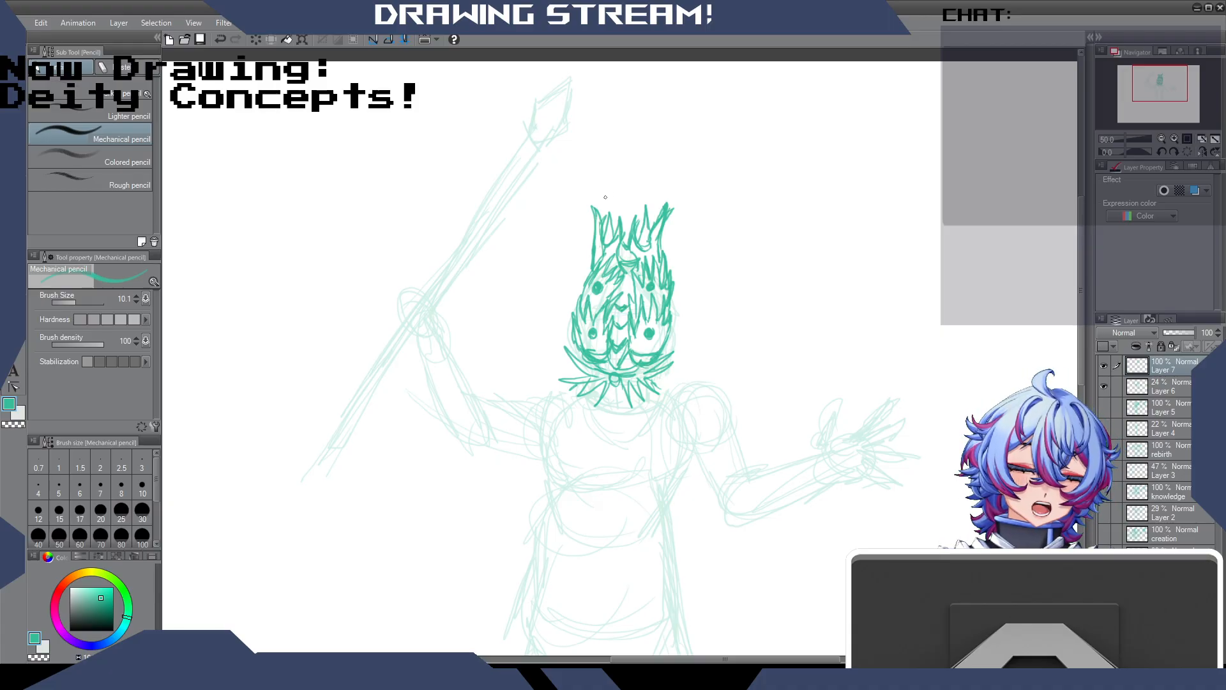
left_click_drag(610, 216, 608, 237)
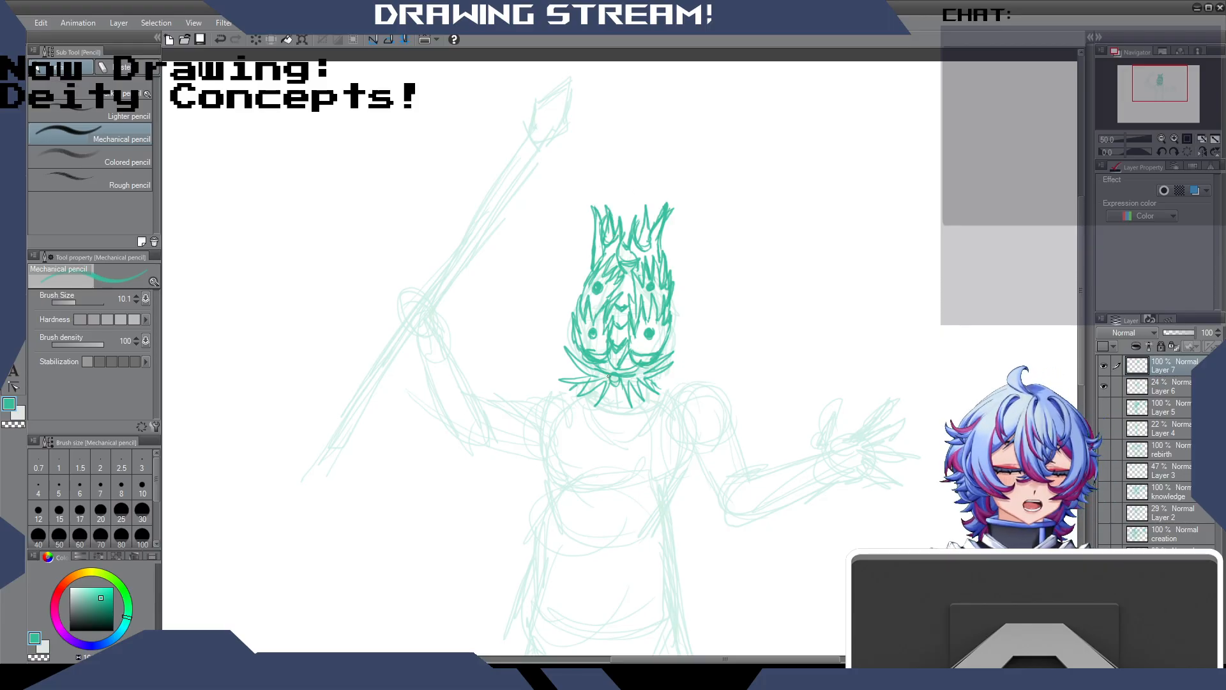
Extend the spiked ruff out to the shoulder and touch up the centre of the mask.
mouse_move(588, 377)
left_mouse_down()
mouse_move(577, 398)
mouse_move(600, 388)
left_mouse_up()
mouse_move(604, 385)
left_mouse_down()
mouse_move(593, 407)
mouse_move(634, 411)
left_mouse_up()
left_click_drag(569, 386, 542, 391)
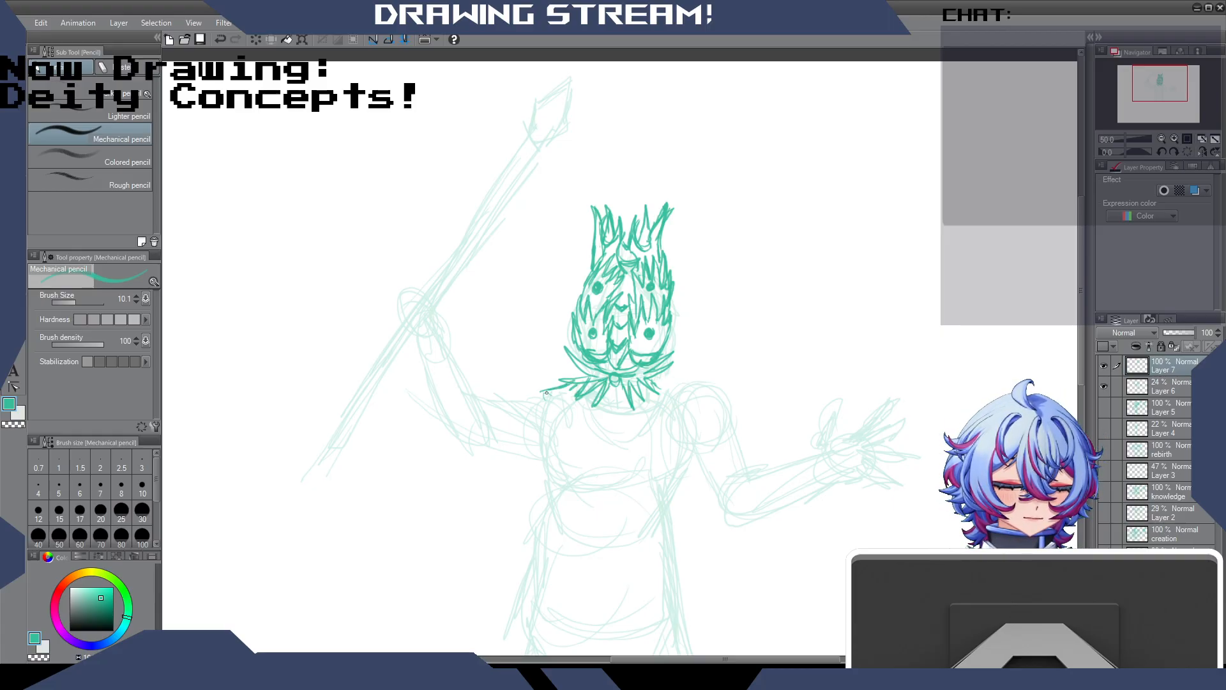
left_click_drag(553, 386, 548, 408)
left_click_drag(637, 248, 655, 242)
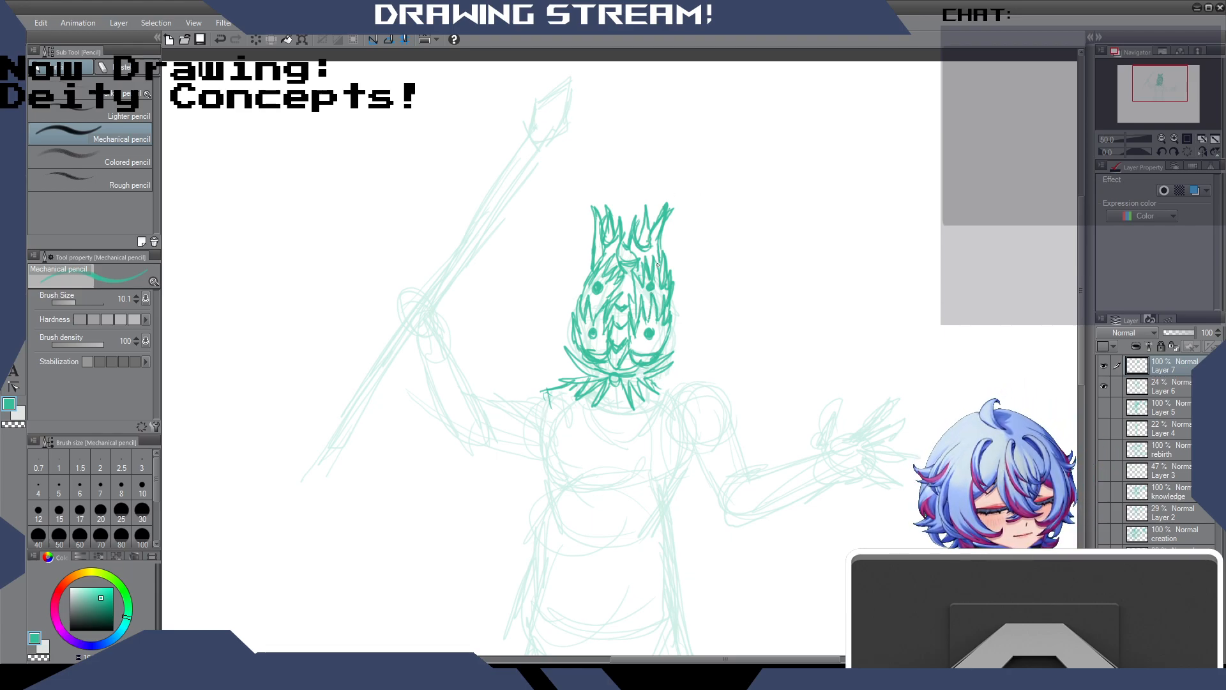
left_click_drag(624, 283, 636, 280)
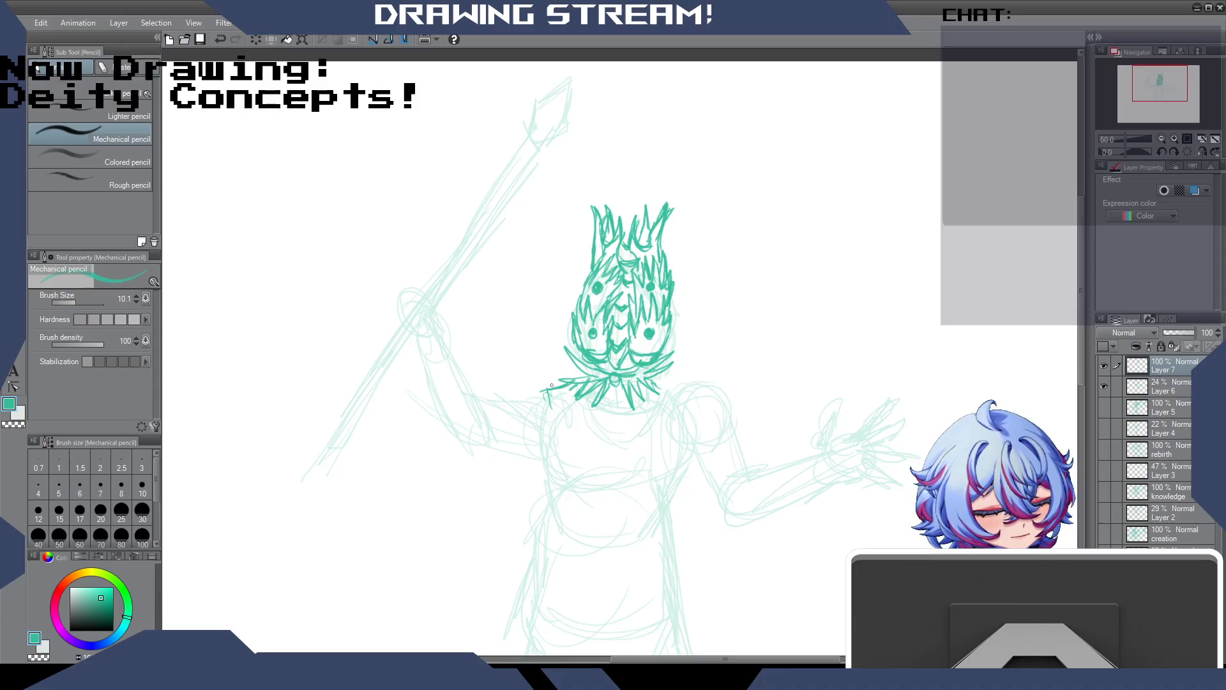
Draw the chest's side and centre lines and a wide open mouth with rows of pointed teeth across the belly.
mouse_move(550, 394)
left_mouse_down()
mouse_move(551, 475)
mouse_move(595, 457)
mouse_move(651, 477)
mouse_move(679, 471)
mouse_move(639, 521)
left_mouse_up()
left_click_drag(551, 475, 567, 500)
mouse_move(546, 474)
left_mouse_down()
mouse_move(577, 528)
mouse_move(588, 515)
mouse_move(625, 523)
mouse_move(668, 466)
left_mouse_up()
mouse_move(610, 402)
left_mouse_down()
mouse_move(607, 461)
mouse_move(649, 468)
mouse_move(561, 461)
mouse_move(567, 480)
mouse_move(582, 457)
mouse_move(579, 475)
mouse_move(571, 459)
mouse_move(586, 472)
mouse_move(590, 454)
mouse_move(592, 479)
mouse_move(591, 452)
mouse_move(621, 458)
mouse_move(609, 471)
mouse_move(628, 459)
mouse_move(612, 462)
mouse_move(637, 467)
mouse_move(626, 476)
mouse_move(645, 464)
mouse_move(644, 481)
mouse_move(642, 466)
mouse_move(656, 469)
mouse_move(644, 503)
mouse_move(574, 524)
mouse_move(639, 520)
mouse_move(599, 528)
mouse_move(646, 498)
mouse_move(578, 508)
mouse_move(593, 493)
mouse_move(594, 512)
mouse_move(576, 489)
mouse_move(595, 512)
mouse_move(636, 504)
mouse_move(647, 487)
mouse_move(583, 485)
mouse_move(631, 500)
left_mouse_up()
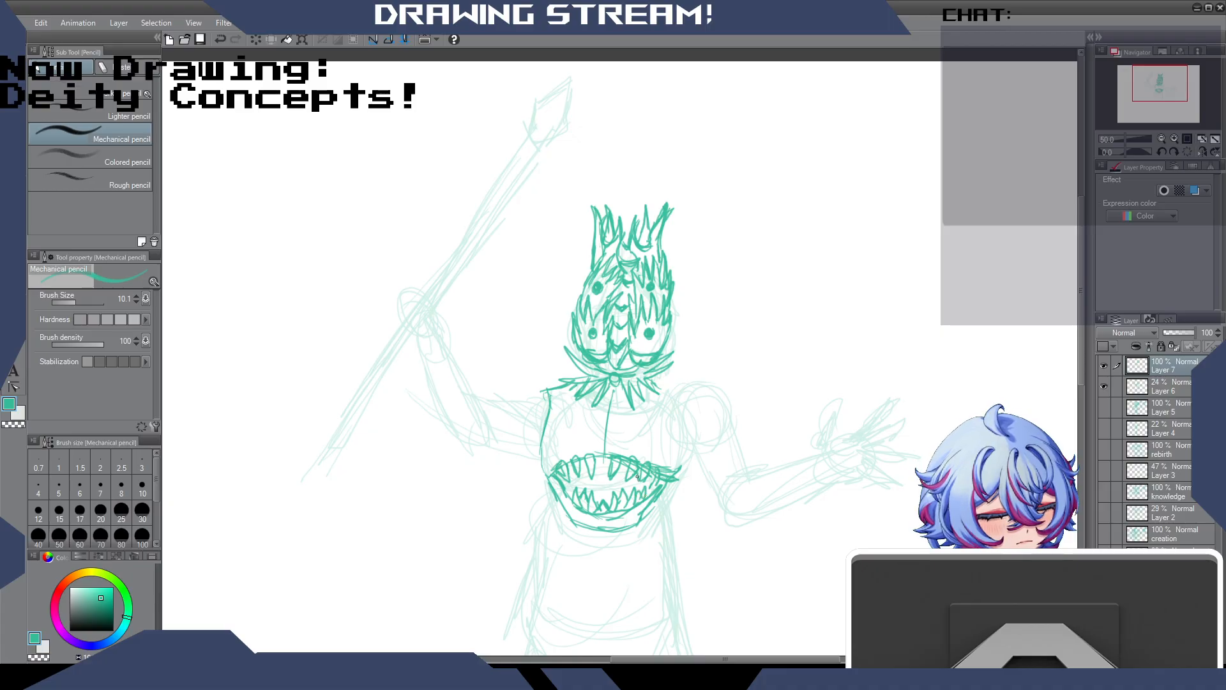
left_click_drag(631, 469, 622, 479)
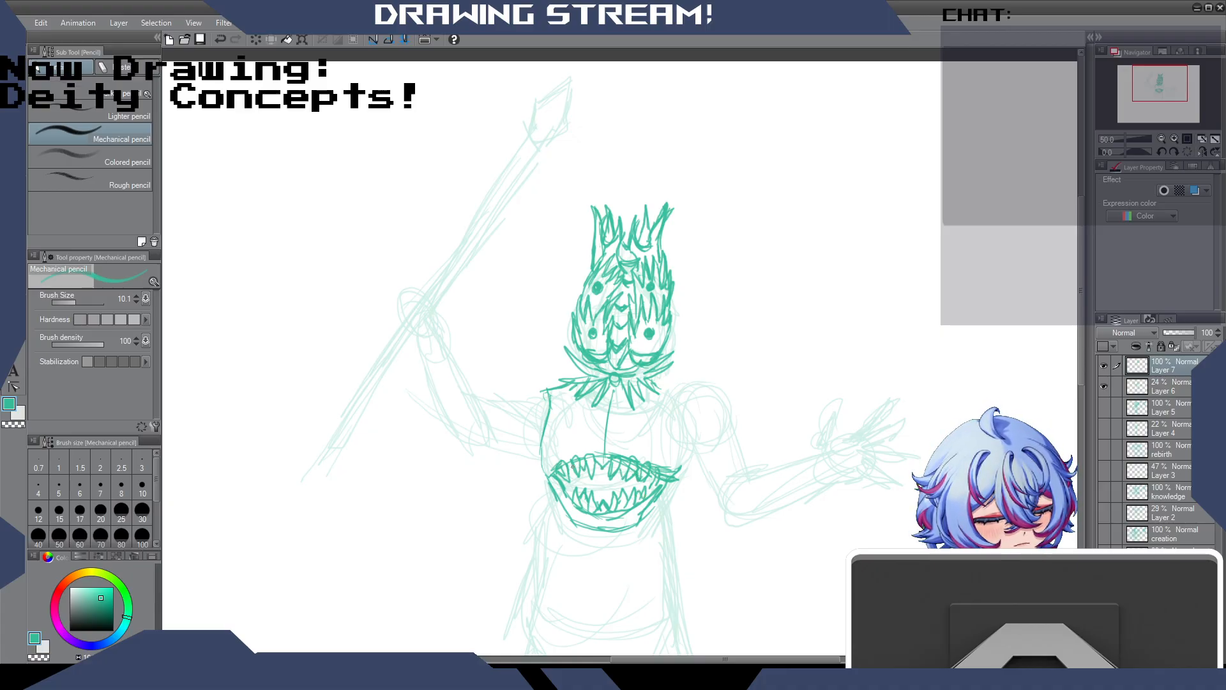
Draw the torso's lower edge beneath the fanged mouth and the shoulder lines running out from the ruff.
mouse_move(675, 473)
left_mouse_down()
mouse_move(651, 526)
mouse_move(655, 515)
mouse_move(664, 538)
mouse_move(615, 555)
left_mouse_up()
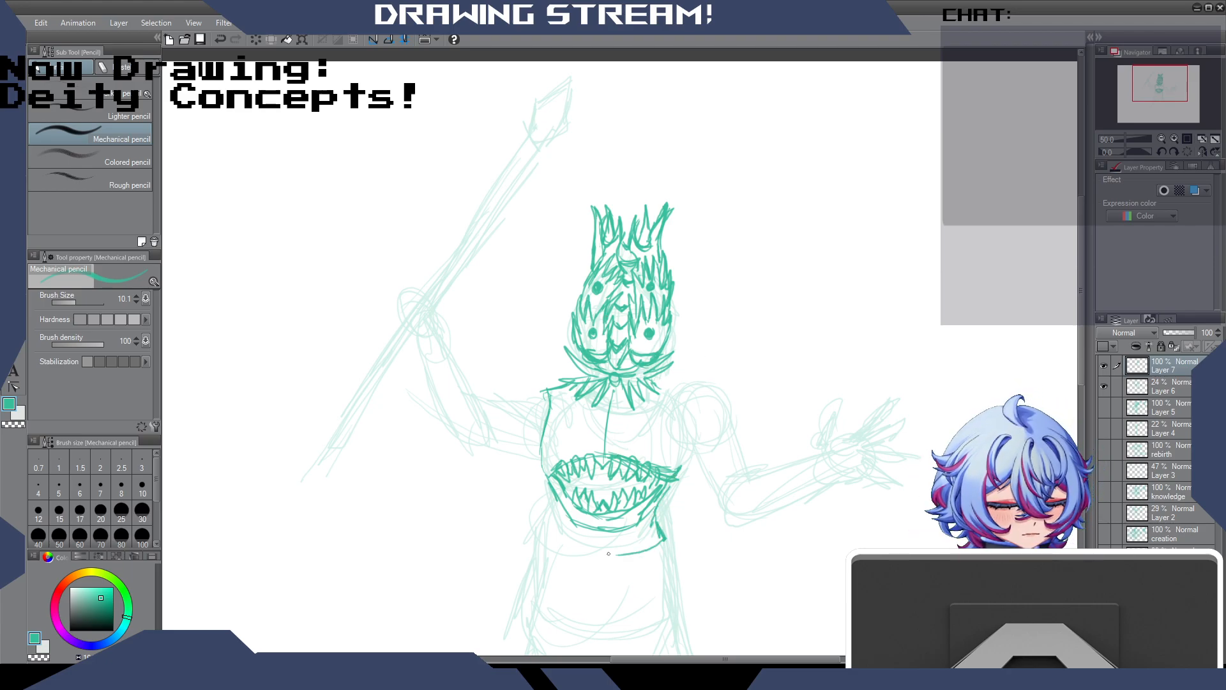
mouse_move(555, 489)
left_mouse_down()
mouse_move(541, 541)
mouse_move(566, 555)
mouse_move(565, 526)
mouse_move(578, 550)
mouse_move(591, 543)
left_mouse_up()
mouse_move(562, 382)
left_mouse_down()
mouse_move(544, 401)
mouse_move(551, 474)
left_mouse_up()
left_click_drag(550, 474, 543, 444)
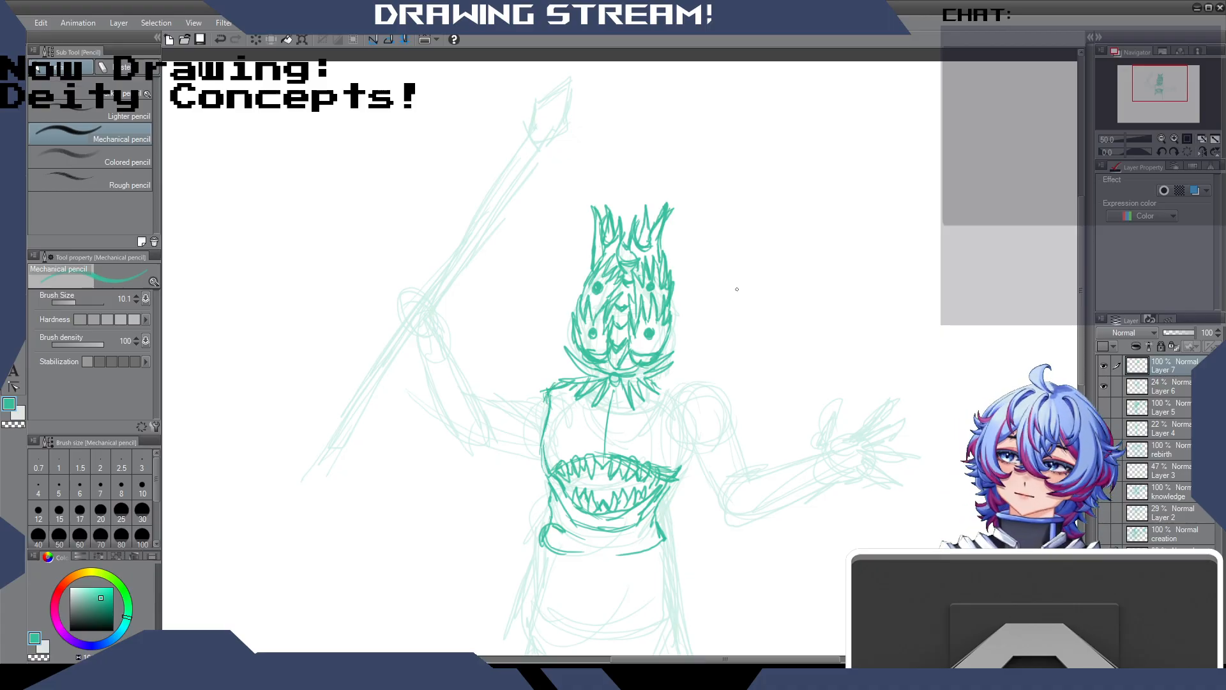
left_click_drag(570, 376, 546, 387)
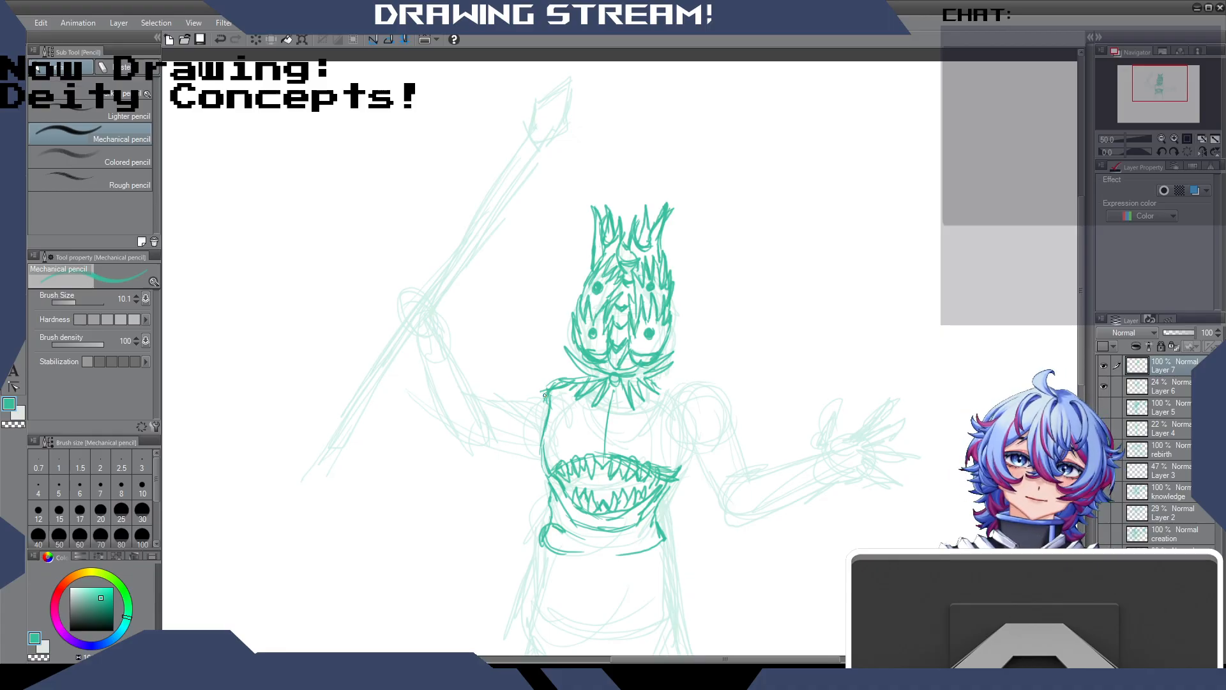
mouse_move(652, 381)
left_mouse_down()
mouse_move(677, 384)
mouse_move(685, 405)
left_mouse_up()
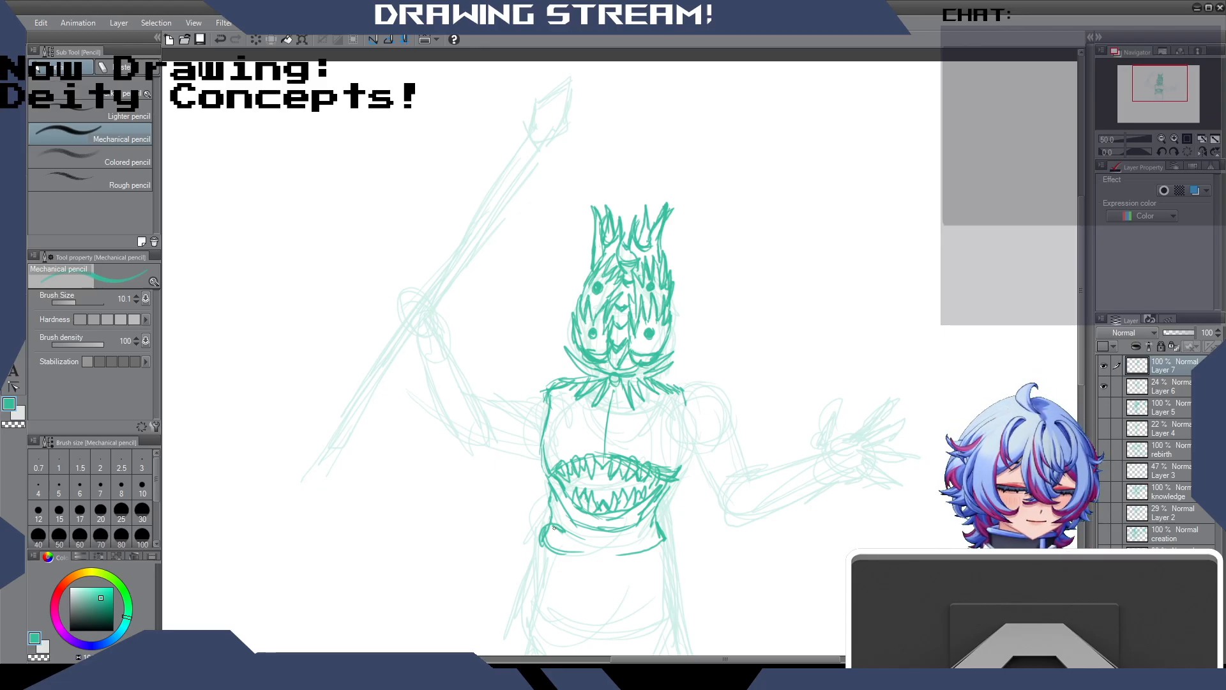
left_click_drag(557, 525, 563, 533)
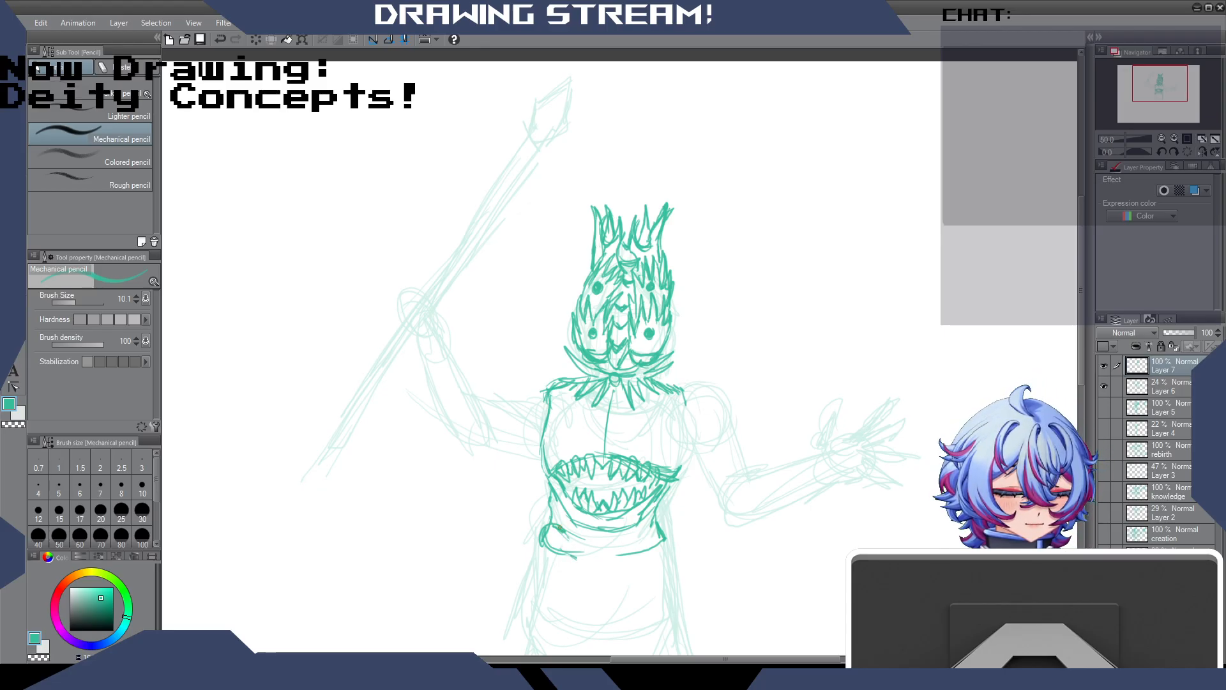
Outline the chest's far side and add slanted, angry-eye markings above the fanged mouth.
left_click_drag(684, 393, 682, 471)
mouse_move(655, 396)
left_mouse_down()
mouse_move(612, 435)
mouse_move(677, 407)
mouse_move(675, 394)
mouse_move(676, 434)
mouse_move(633, 449)
mouse_move(674, 460)
left_mouse_up()
mouse_move(575, 383)
left_mouse_down()
mouse_move(579, 411)
mouse_move(567, 404)
mouse_move(589, 439)
mouse_move(554, 416)
mouse_move(548, 430)
mouse_move(576, 452)
mouse_move(541, 387)
mouse_move(541, 433)
left_mouse_up()
Sketch the raised collar over both shoulders, with a pointed edge above the outstretched arm.
mouse_move(549, 379)
left_mouse_down()
mouse_move(536, 386)
mouse_move(556, 361)
mouse_move(540, 367)
mouse_move(565, 356)
left_mouse_up()
mouse_move(666, 365)
left_mouse_down()
mouse_move(682, 403)
mouse_move(662, 366)
left_mouse_up()
left_click_drag(553, 362, 579, 356)
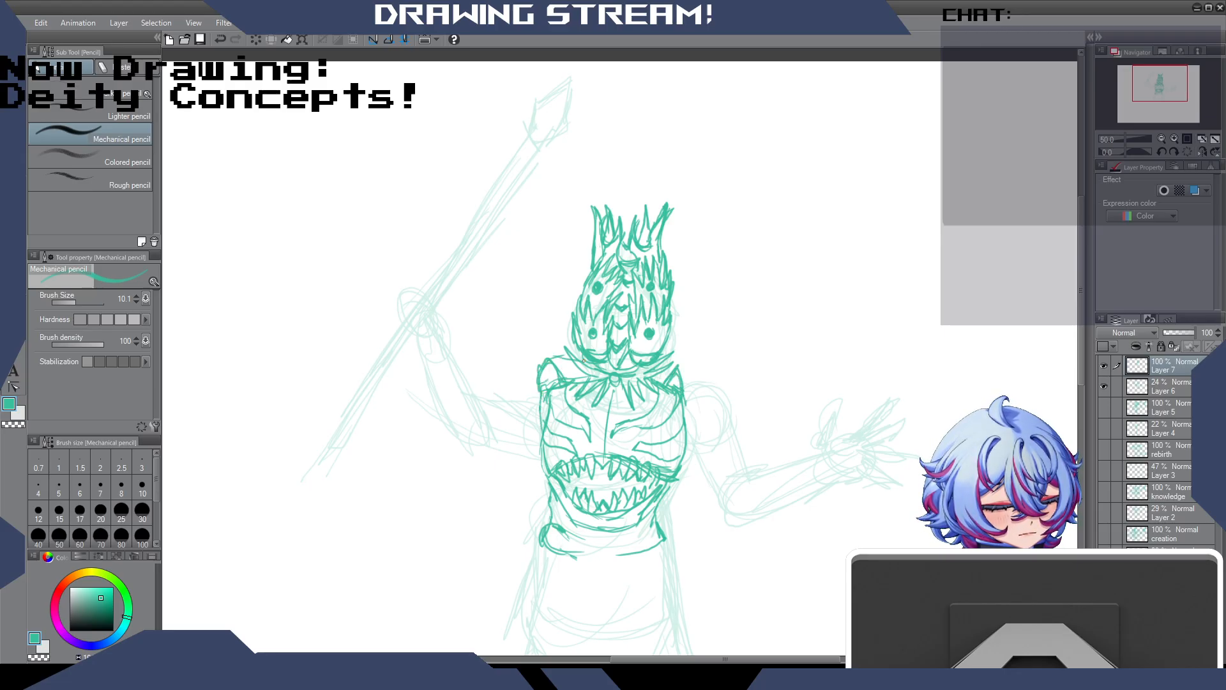
mouse_move(675, 355)
left_mouse_down()
mouse_move(717, 368)
mouse_move(701, 391)
mouse_move(707, 384)
left_mouse_up()
left_click_drag(670, 322, 666, 340)
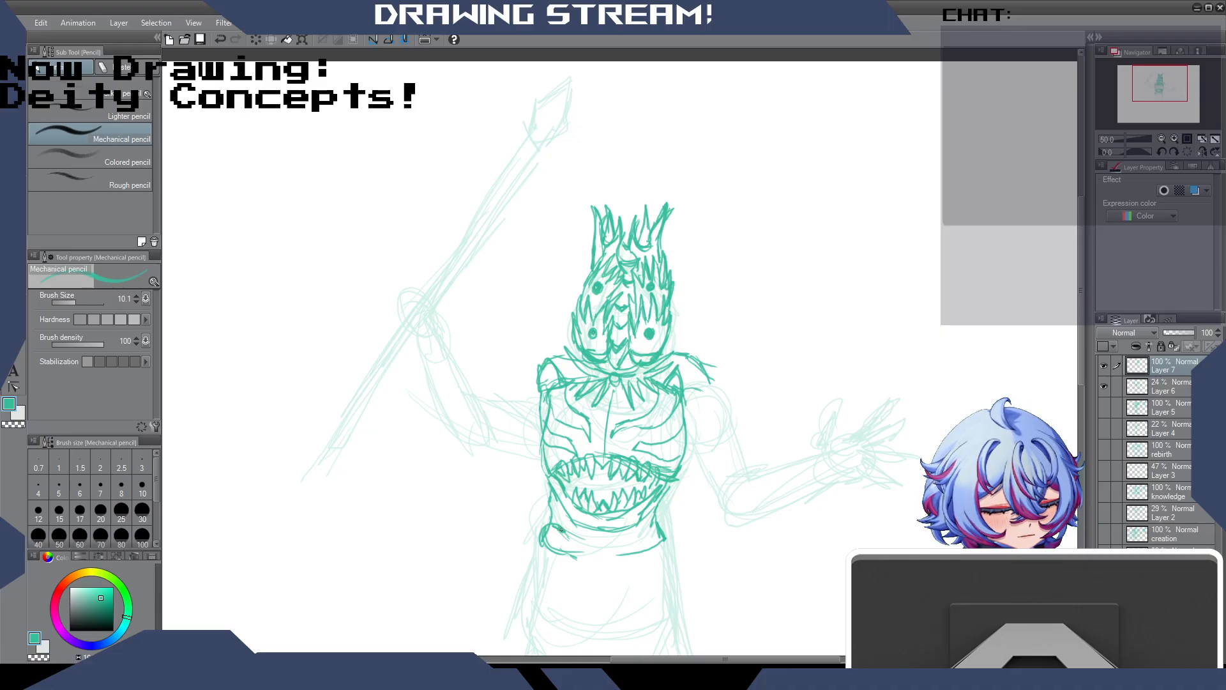
Draw a twisted rope belt around the waist below the fanged mouth.
mouse_move(556, 532)
left_mouse_down()
mouse_move(572, 554)
mouse_move(563, 531)
mouse_move(573, 553)
mouse_move(576, 533)
mouse_move(594, 542)
mouse_move(582, 547)
mouse_move(651, 549)
left_mouse_up()
mouse_move(654, 501)
left_mouse_down()
mouse_move(611, 545)
mouse_move(651, 551)
left_mouse_up()
Sketch a horned shoulder plate on the outstretched arm and erase its outer edge and lower curve.
scroll(1036, 346, "down", 5)
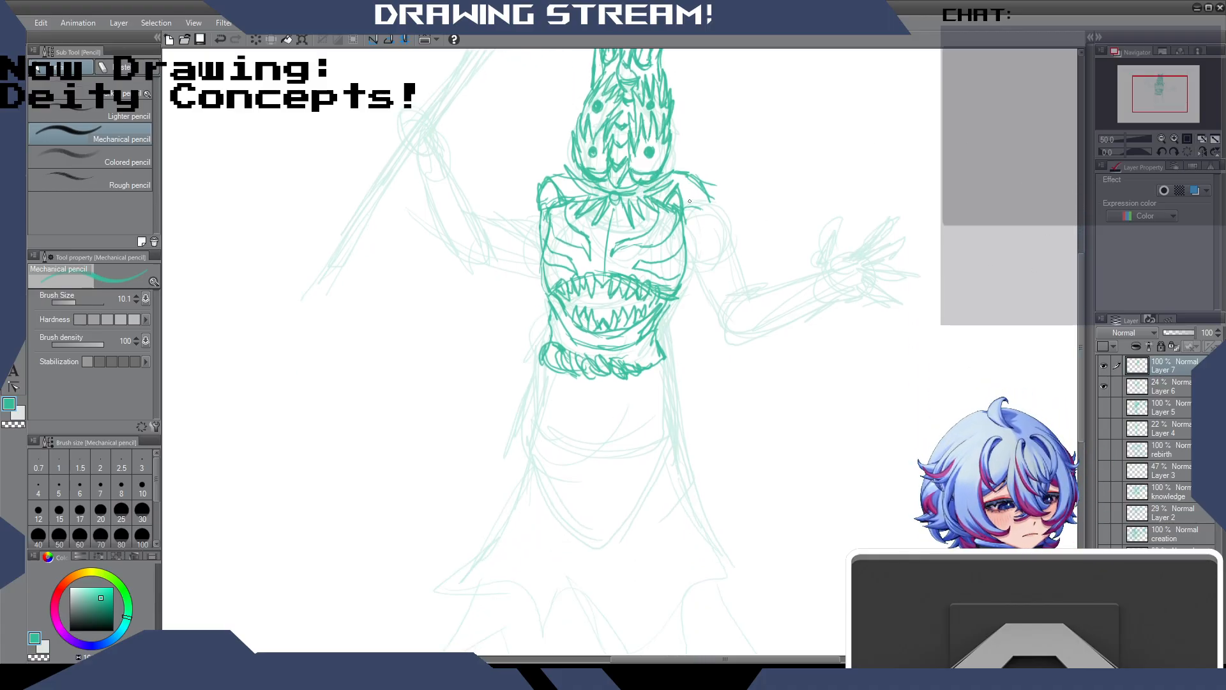
mouse_move(691, 198)
left_mouse_down()
mouse_move(743, 183)
mouse_move(745, 230)
mouse_move(735, 254)
mouse_move(723, 244)
mouse_move(691, 276)
mouse_move(729, 246)
left_mouse_up()
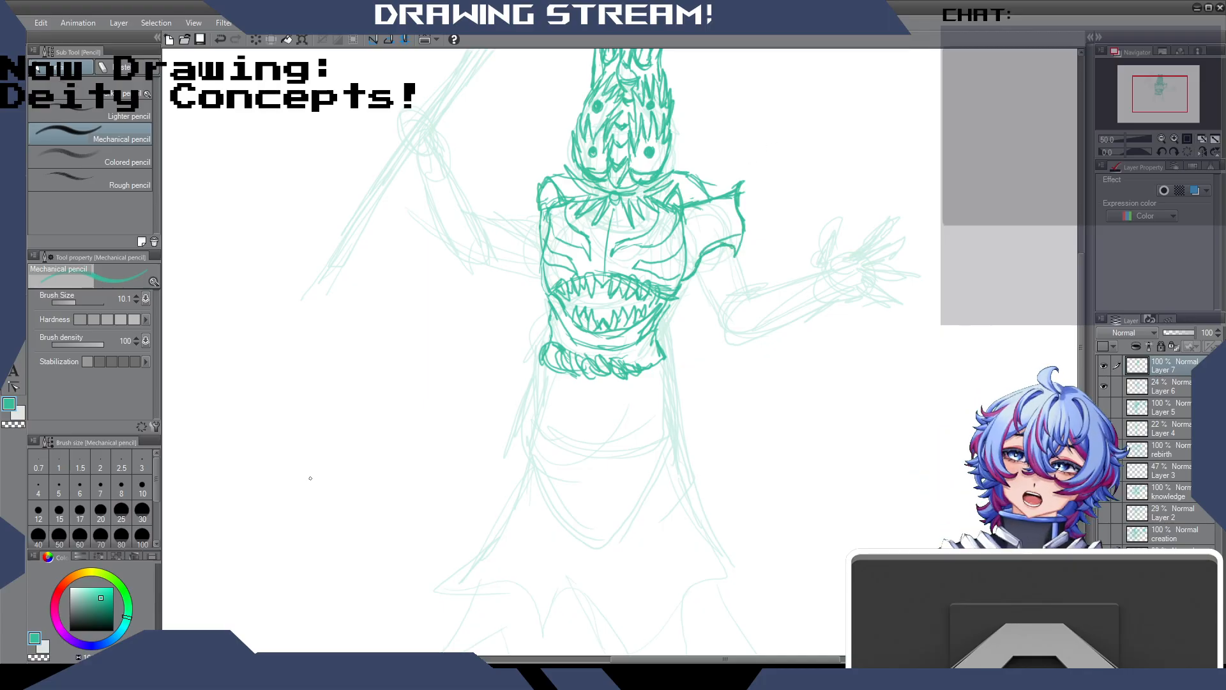
key("e")
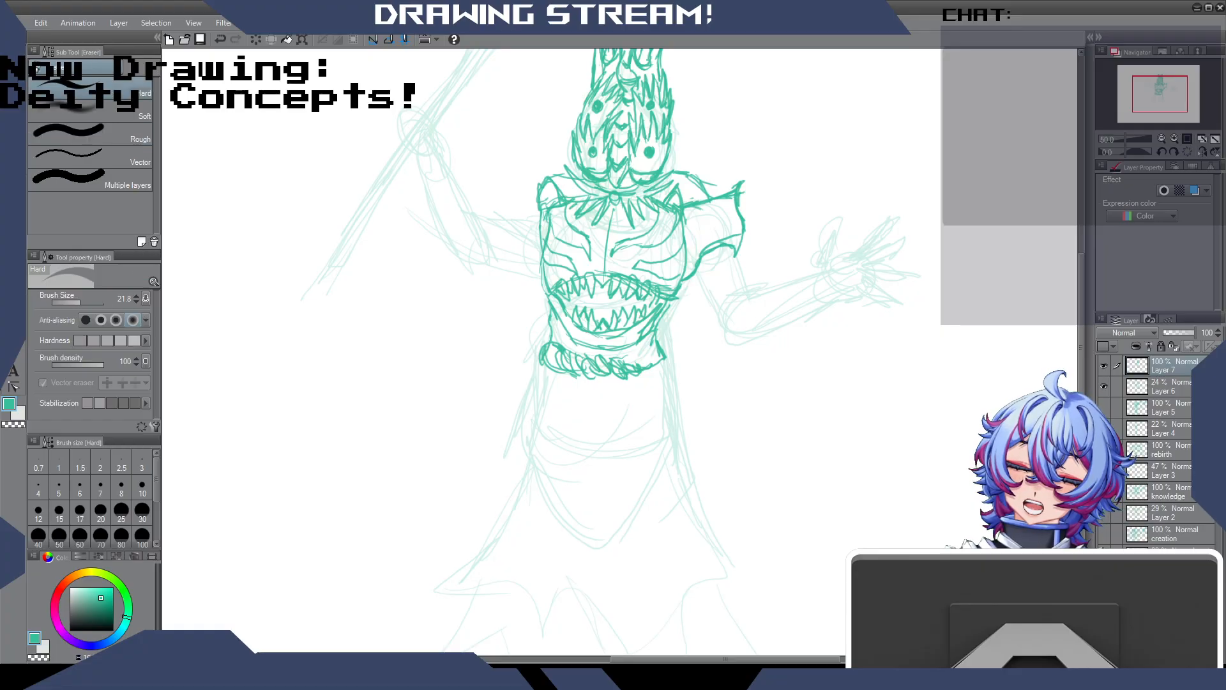
mouse_move(720, 263)
left_mouse_down()
mouse_move(740, 233)
mouse_move(694, 279)
mouse_move(700, 252)
mouse_move(724, 252)
mouse_move(735, 225)
left_mouse_up()
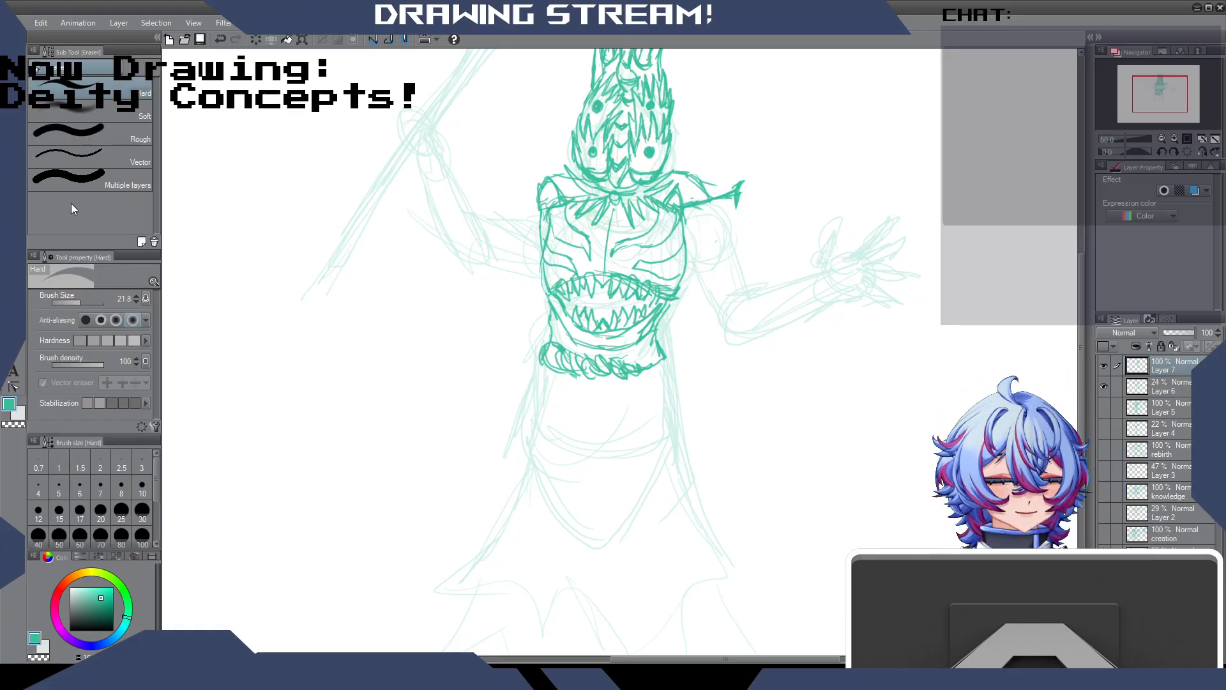
Redraw the shoulder plate's outer edge and lower curve, and darken the chest's centre line.
key("p")
mouse_move(740, 191)
left_mouse_down()
mouse_move(738, 237)
mouse_move(707, 237)
mouse_move(687, 262)
mouse_move(709, 278)
mouse_move(730, 273)
mouse_move(703, 279)
left_mouse_up()
left_click_drag(736, 206, 739, 223)
left_click_drag(690, 261, 703, 273)
mouse_move(683, 215)
left_mouse_down()
mouse_move(686, 230)
mouse_move(615, 247)
mouse_move(613, 213)
mouse_move(603, 260)
left_mouse_up()
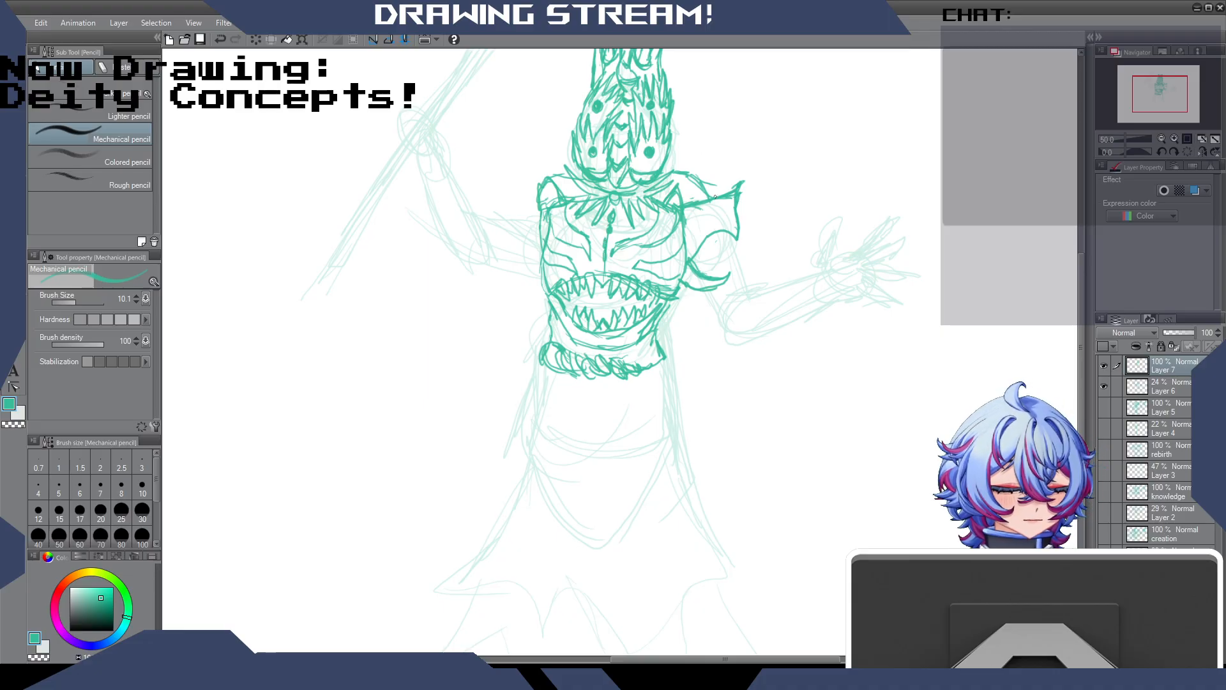
Add an eye and a fanged mouth to the shoulder plate, with a banded upper arm emerging from it.
mouse_move(724, 212)
left_mouse_down()
mouse_move(694, 234)
mouse_move(738, 234)
mouse_move(709, 234)
mouse_move(722, 279)
left_mouse_up()
mouse_move(718, 265)
left_mouse_down()
mouse_move(722, 233)
mouse_move(738, 238)
mouse_move(750, 274)
mouse_move(729, 286)
mouse_move(741, 309)
mouse_move(737, 285)
mouse_move(774, 289)
mouse_move(760, 326)
left_mouse_up()
left_click_drag(762, 277, 785, 304)
left_click_drag(785, 300, 756, 325)
mouse_move(754, 264)
left_mouse_down()
mouse_move(770, 281)
mouse_move(751, 271)
mouse_move(734, 285)
left_mouse_up()
mouse_move(757, 269)
left_mouse_down()
mouse_move(734, 289)
mouse_move(744, 299)
mouse_move(760, 277)
mouse_move(779, 319)
left_mouse_up()
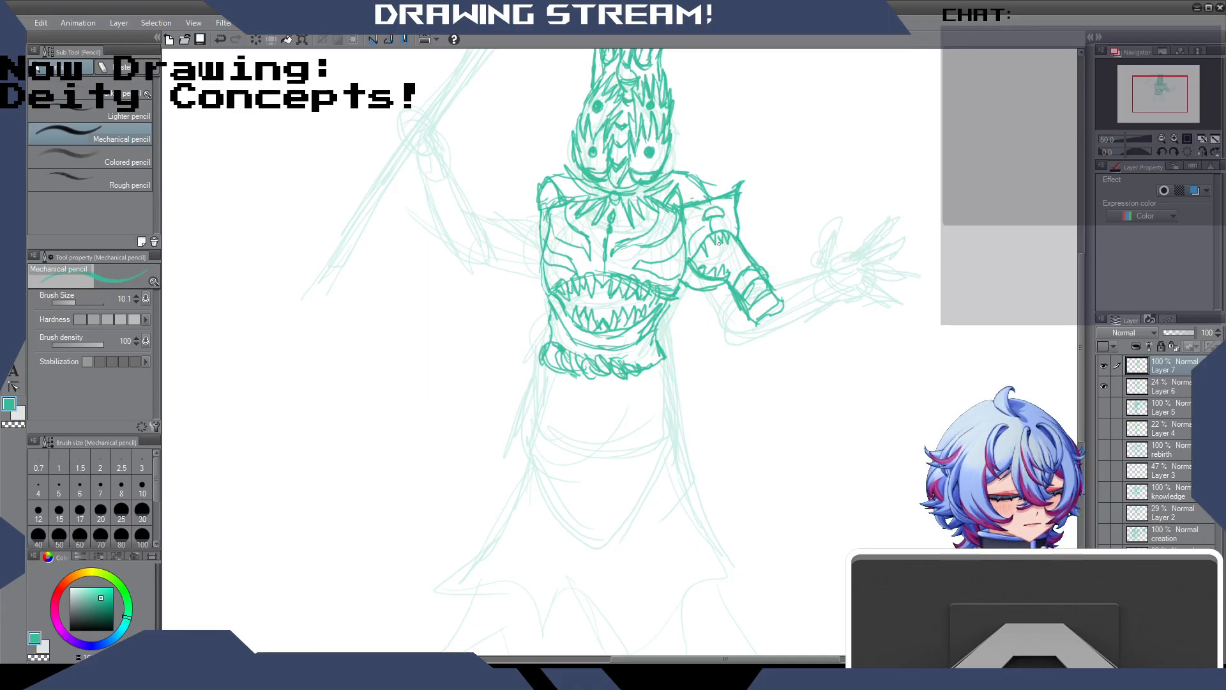
mouse_move(713, 245)
left_mouse_down()
mouse_move(746, 265)
mouse_move(713, 245)
left_mouse_up()
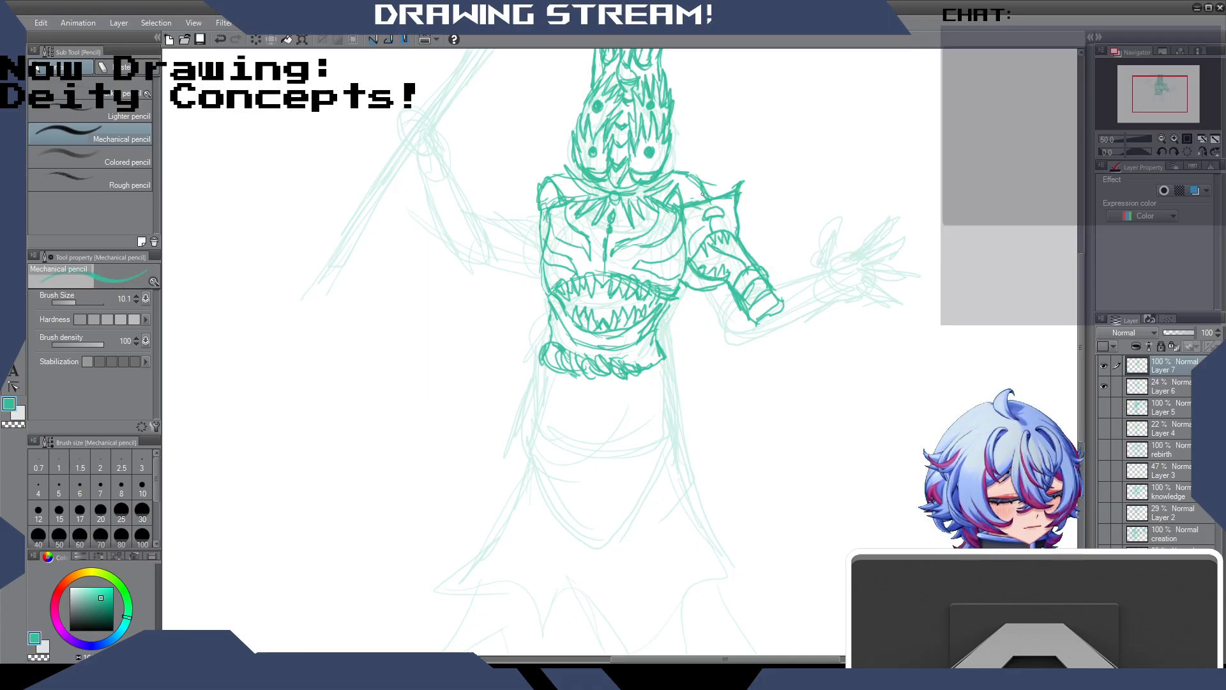
Draw the outstretched forearm ending in an open hand with long, clawed fingers.
mouse_move(758, 320)
left_mouse_down()
mouse_move(780, 301)
mouse_move(760, 333)
mouse_move(782, 343)
mouse_move(826, 320)
mouse_move(840, 307)
mouse_move(837, 254)
mouse_move(810, 283)
mouse_move(845, 248)
left_mouse_up()
mouse_move(784, 305)
left_mouse_down()
mouse_move(846, 249)
mouse_move(838, 281)
mouse_move(856, 306)
mouse_move(833, 313)
left_mouse_up()
mouse_move(845, 250)
left_mouse_down()
mouse_move(864, 226)
mouse_move(860, 255)
mouse_move(876, 249)
mouse_move(898, 214)
mouse_move(870, 258)
mouse_move(923, 241)
mouse_move(876, 268)
mouse_move(921, 262)
mouse_move(877, 290)
mouse_move(926, 268)
mouse_move(895, 294)
mouse_move(842, 287)
mouse_move(859, 248)
mouse_move(889, 236)
left_mouse_up()
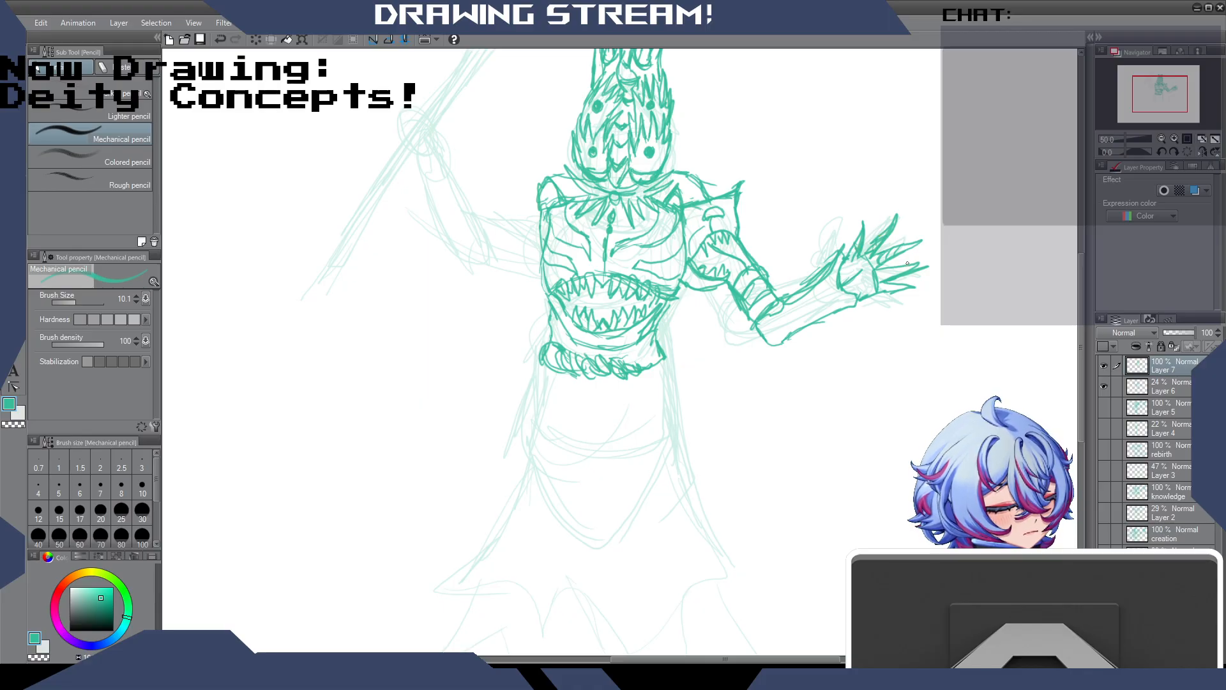
mouse_move(894, 271)
left_mouse_down()
mouse_move(883, 279)
mouse_move(913, 288)
left_mouse_up()
left_click_drag(874, 294, 769, 341)
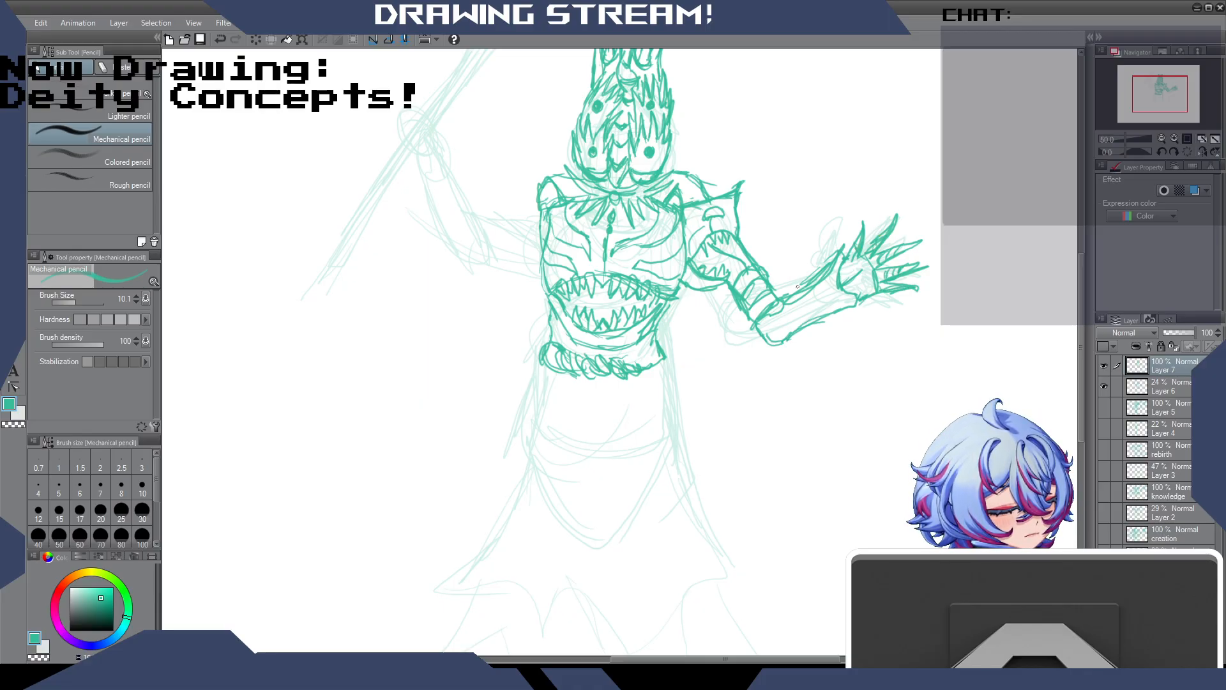
Draw a long U-shaped drape of cloth hanging between the shoulder plate and the forearm.
mouse_move(811, 291)
left_mouse_down()
mouse_move(818, 349)
mouse_move(789, 366)
mouse_move(781, 391)
mouse_move(812, 370)
mouse_move(800, 437)
left_mouse_up()
mouse_move(787, 373)
left_mouse_down()
mouse_move(768, 426)
mouse_move(786, 369)
left_mouse_up()
left_click_drag(809, 281, 778, 311)
left_click_drag(760, 439, 731, 402)
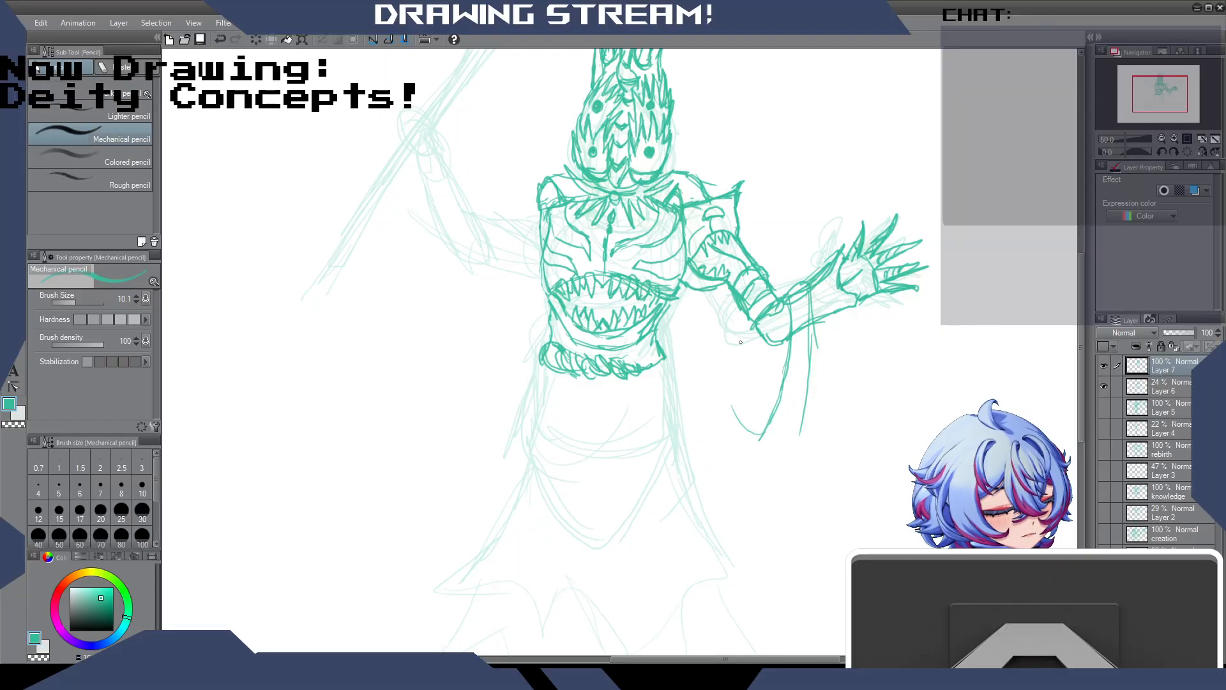
mouse_move(734, 293)
left_mouse_down()
mouse_move(745, 427)
mouse_move(714, 297)
mouse_move(713, 399)
mouse_move(764, 483)
left_mouse_up()
left_click_drag(812, 331, 808, 371)
left_click_drag(768, 418, 745, 441)
left_click_drag(817, 336, 764, 484)
left_click_drag(789, 447, 817, 359)
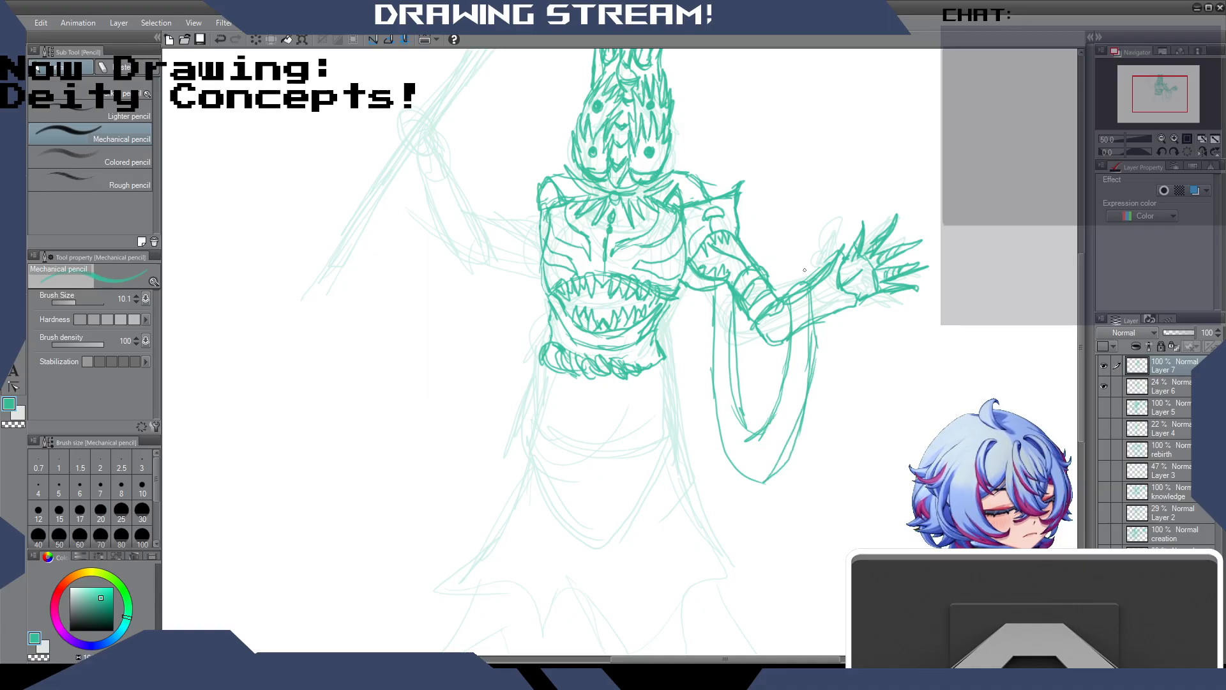
Reinforce the upper arm beside the shoulder's mouth and darken the drape's outer edges.
left_click_drag(740, 240, 754, 260)
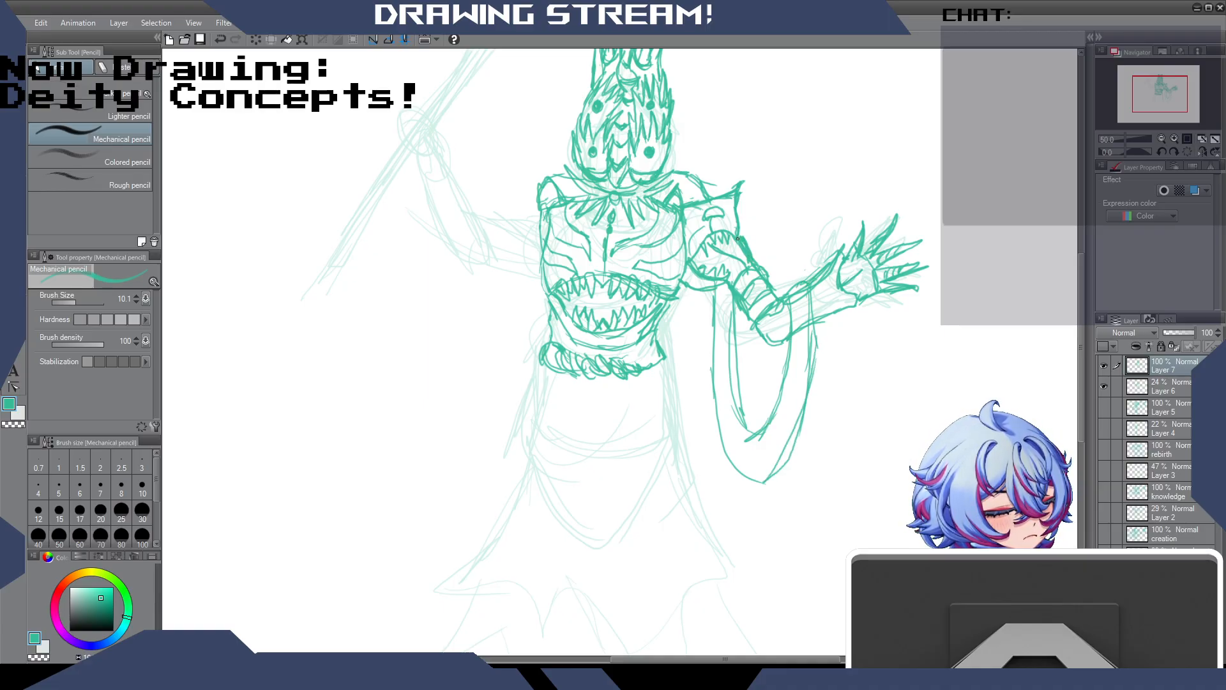
left_click_drag(747, 256, 742, 282)
mouse_move(712, 320)
left_mouse_down()
mouse_move(716, 403)
mouse_move(737, 473)
mouse_move(757, 485)
left_mouse_up()
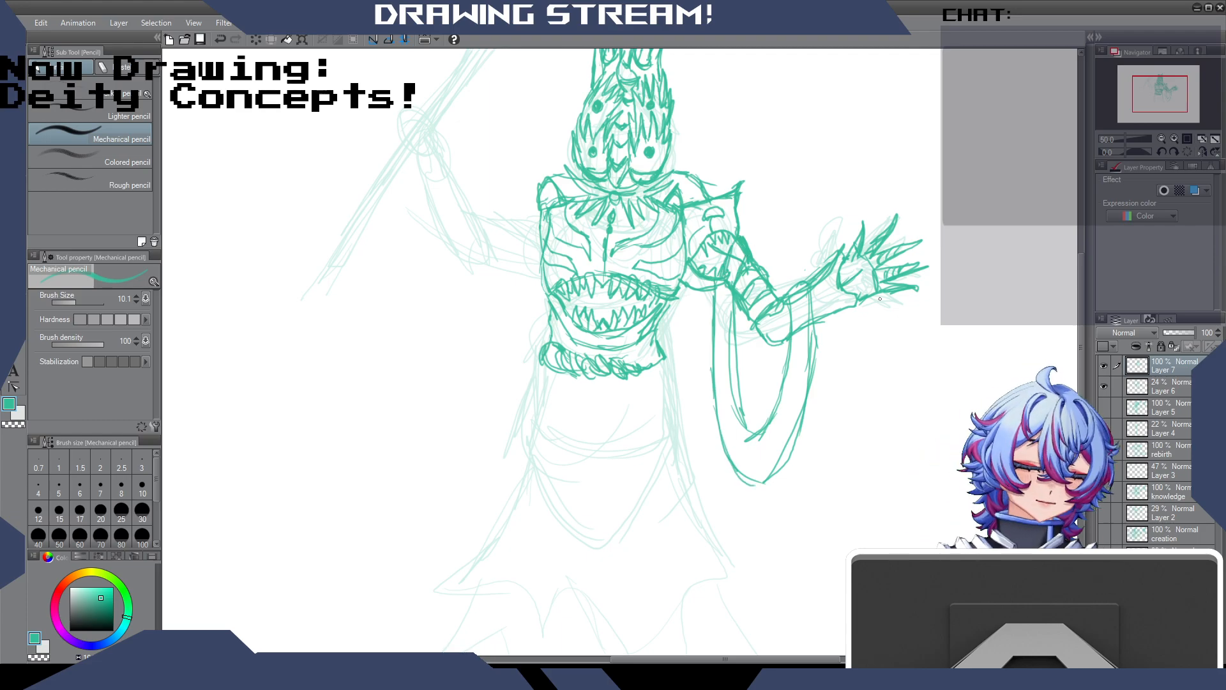
mouse_move(810, 295)
left_mouse_down()
mouse_move(814, 422)
mouse_move(772, 481)
mouse_move(812, 350)
mouse_move(813, 373)
left_mouse_up()
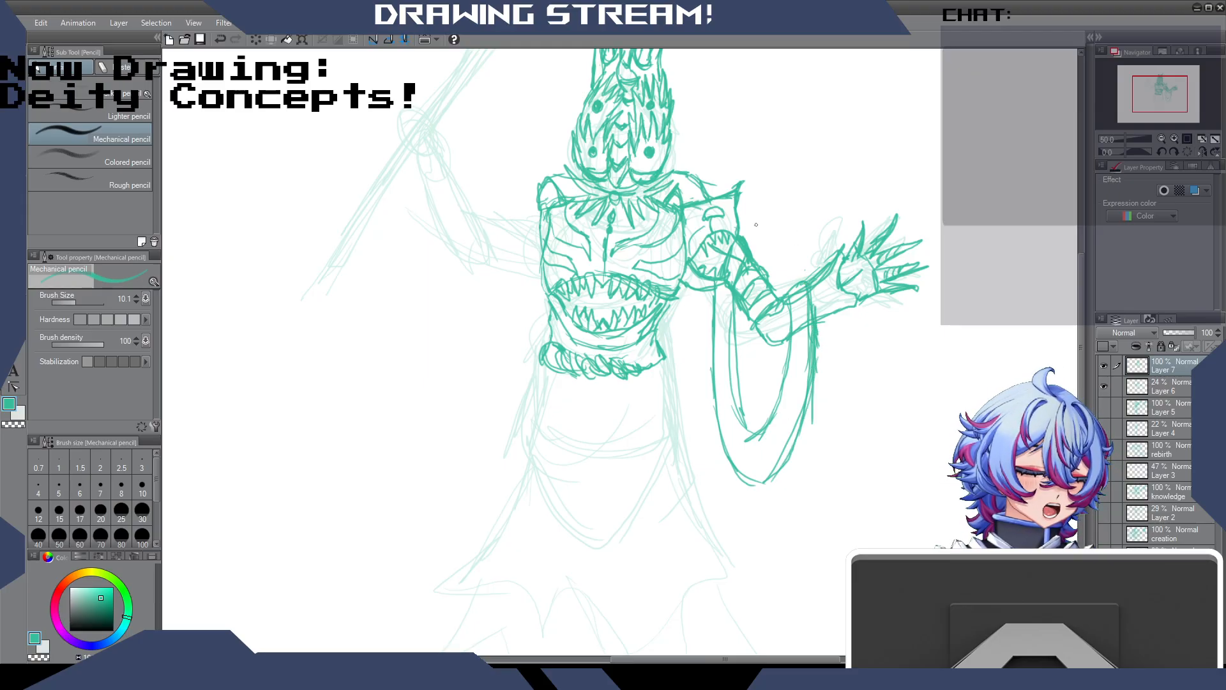
Erase the forearm line crossing the drape and add a ragged outer fold with cross strokes on the forearm side.
key("e")
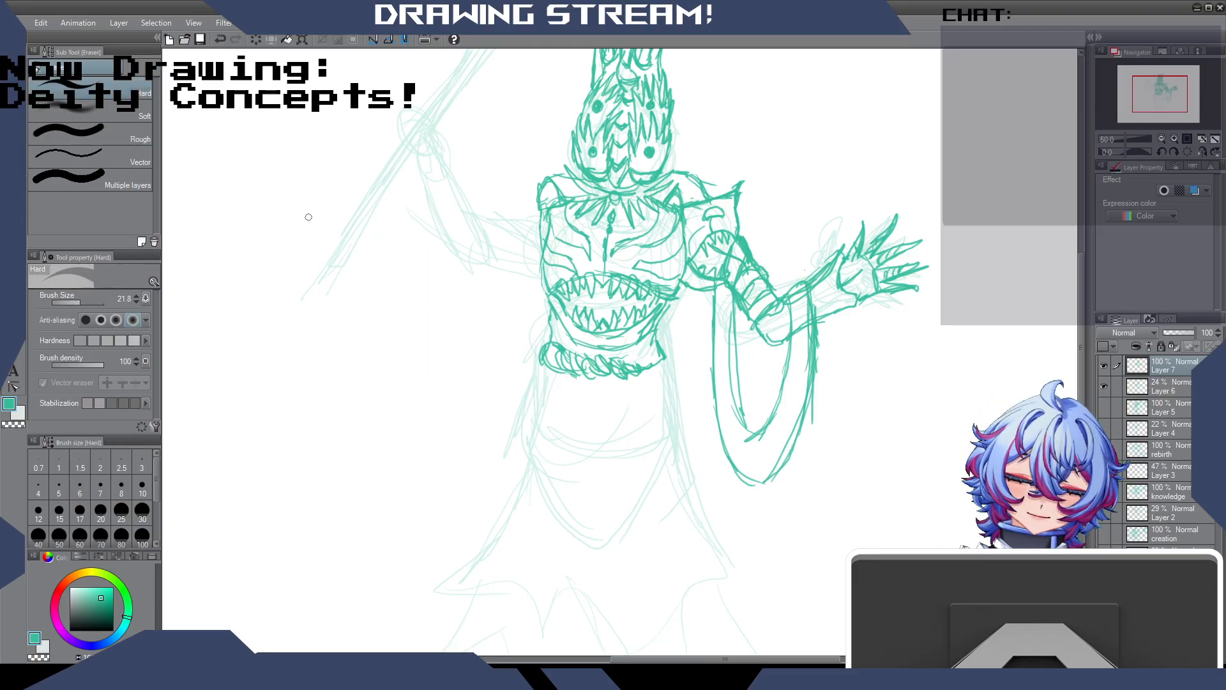
mouse_move(796, 332)
left_mouse_down()
mouse_move(800, 299)
mouse_move(803, 327)
left_mouse_up()
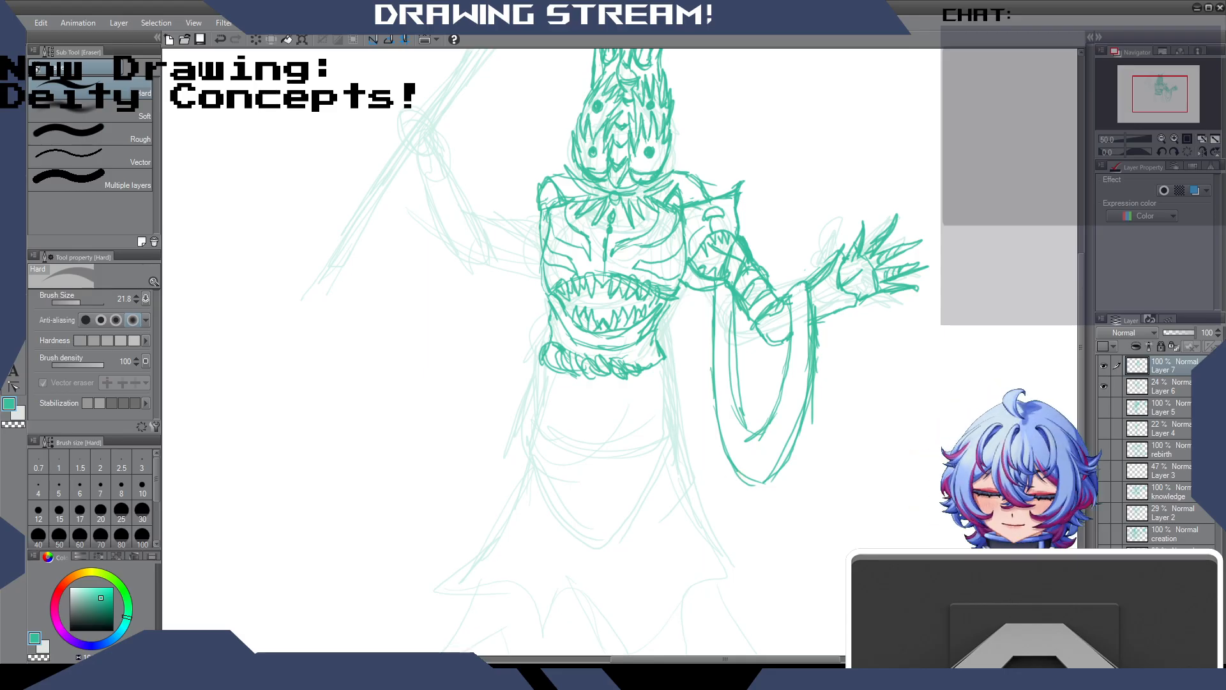
key("p")
mouse_move(803, 278)
left_mouse_down()
mouse_move(811, 311)
mouse_move(788, 326)
mouse_move(787, 380)
mouse_move(815, 365)
mouse_move(794, 358)
mouse_move(816, 366)
mouse_move(791, 355)
mouse_move(820, 368)
mouse_move(810, 375)
mouse_move(789, 362)
mouse_move(811, 396)
mouse_move(789, 383)
mouse_move(808, 401)
mouse_move(800, 466)
left_mouse_up()
left_click_drag(798, 387, 793, 423)
left_click_drag(796, 358, 811, 370)
left_click_drag(792, 362, 806, 374)
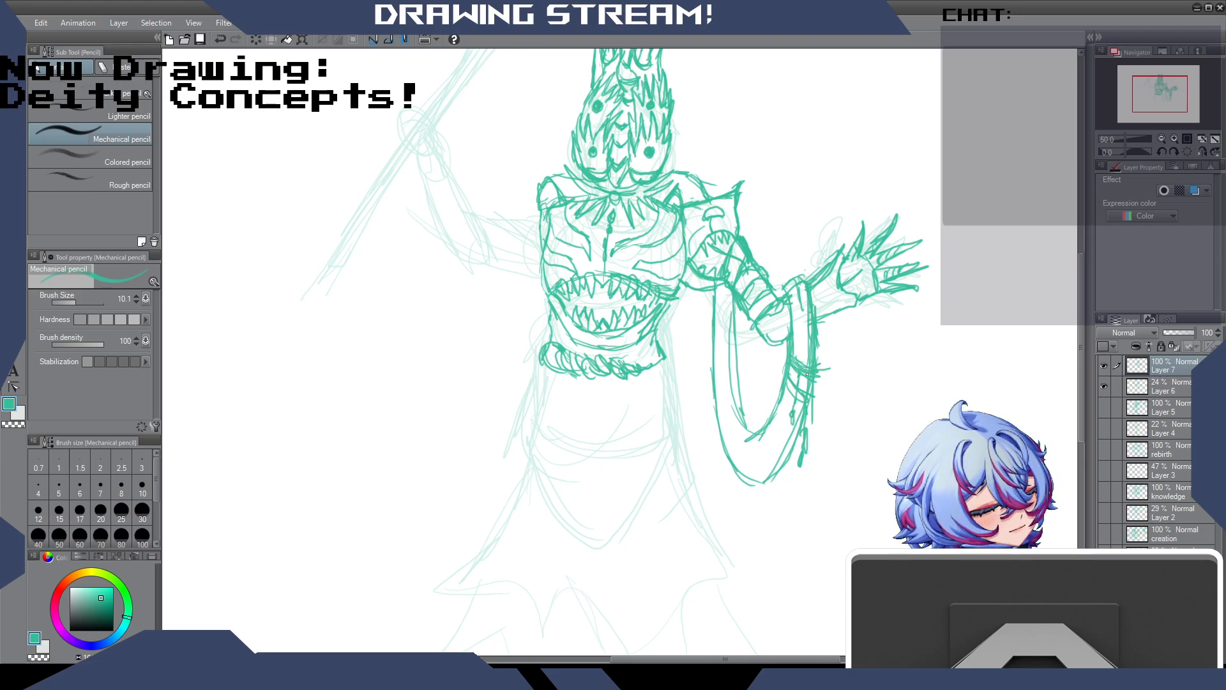
Thicken the drape's folds along its lower curve and its inner side, and define where it wraps the forearm.
left_click_drag(810, 307, 812, 358)
mouse_move(791, 428)
left_mouse_down()
mouse_move(741, 473)
mouse_move(752, 473)
left_mouse_up()
left_click_drag(733, 472, 752, 478)
mouse_move(717, 291)
left_mouse_down()
mouse_move(718, 453)
mouse_move(742, 487)
left_mouse_up()
left_click_drag(806, 275, 792, 285)
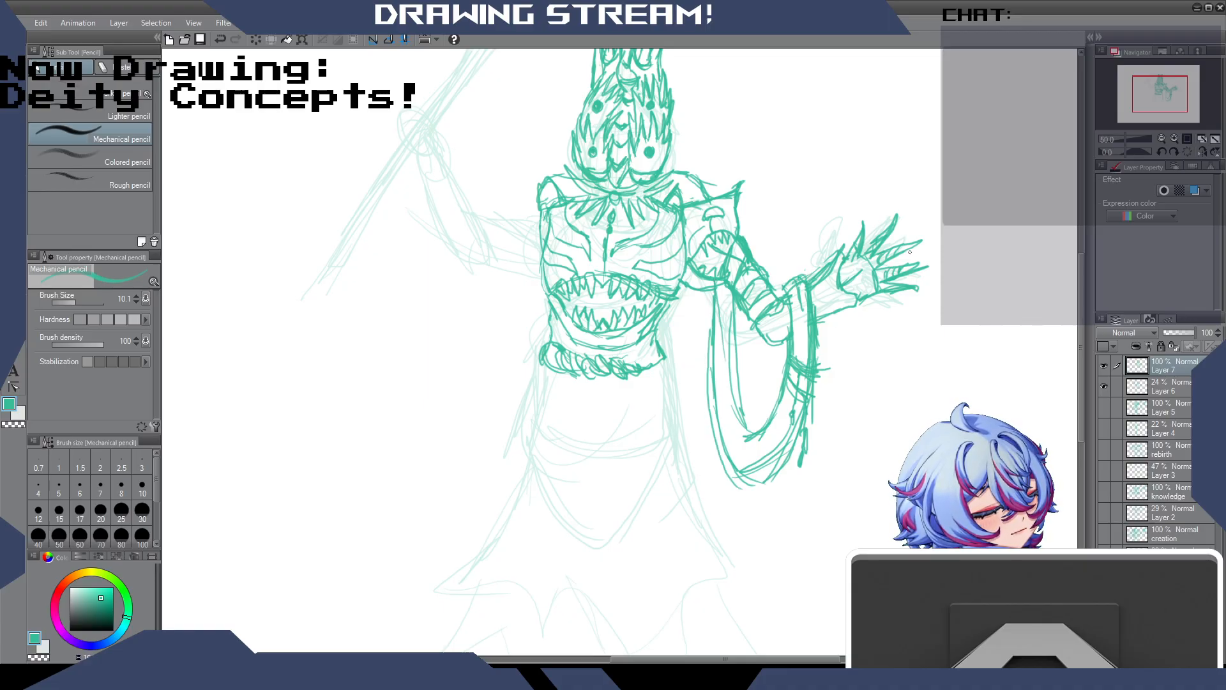
Sharpen the open hand's clawed fingers and add short strokes to its palm, then undo the last stroke.
mouse_move(911, 262)
left_mouse_down()
mouse_move(891, 233)
mouse_move(874, 239)
mouse_move(893, 219)
left_mouse_up()
left_click_drag(888, 280, 926, 286)
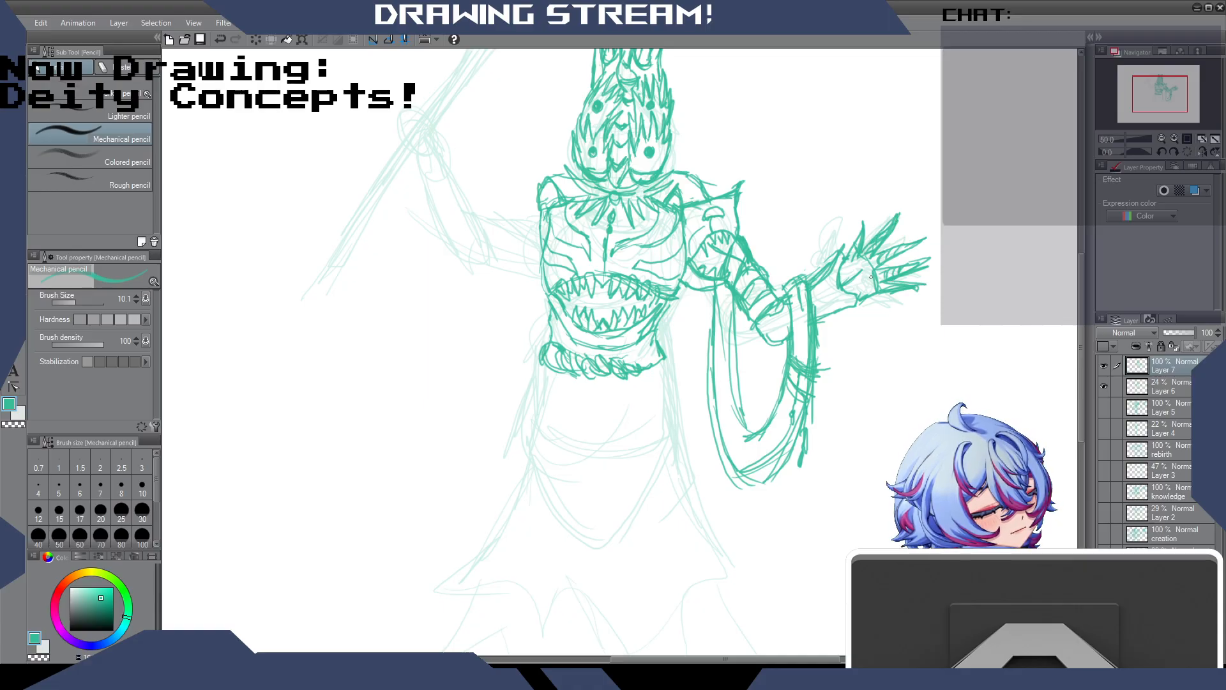
left_click_drag(850, 285, 857, 284)
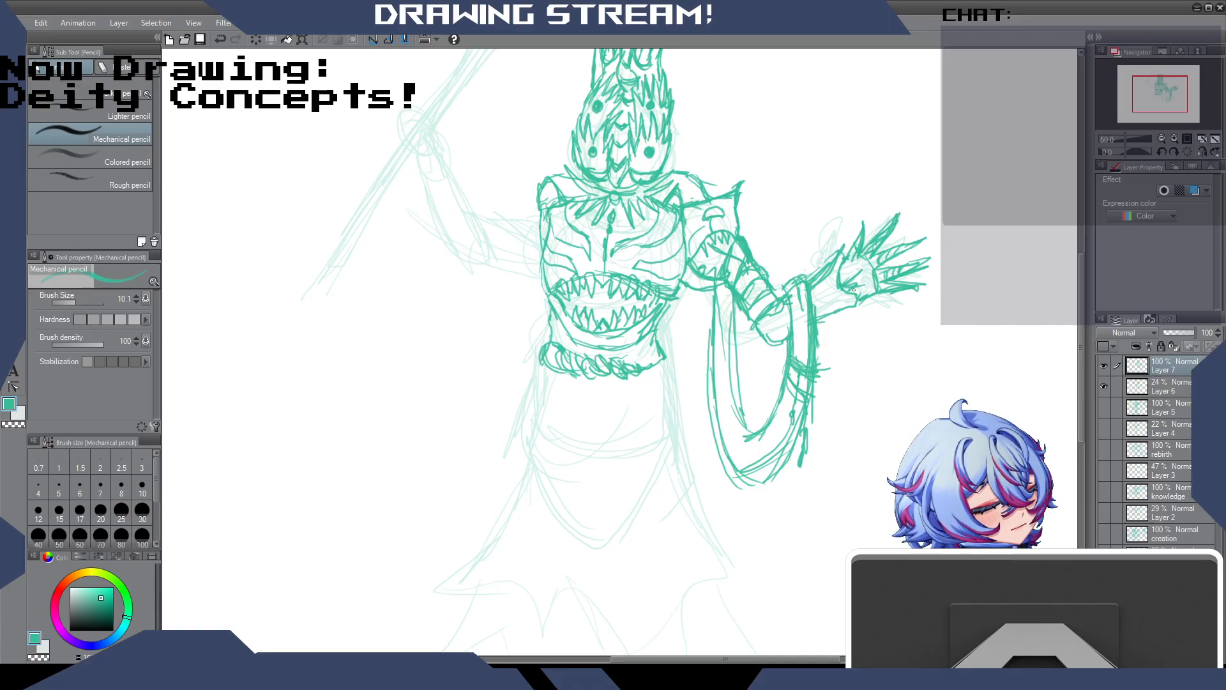
key("ctrl+z")
Draw a pointed shoulder plate on the spear-arm side with a small arched mark, and start the upper arm beneath it.
mouse_move(534, 199)
left_mouse_down()
mouse_move(502, 153)
mouse_move(506, 190)
mouse_move(501, 174)
mouse_move(476, 229)
mouse_move(512, 228)
mouse_move(542, 255)
mouse_move(529, 247)
mouse_move(515, 281)
left_mouse_up()
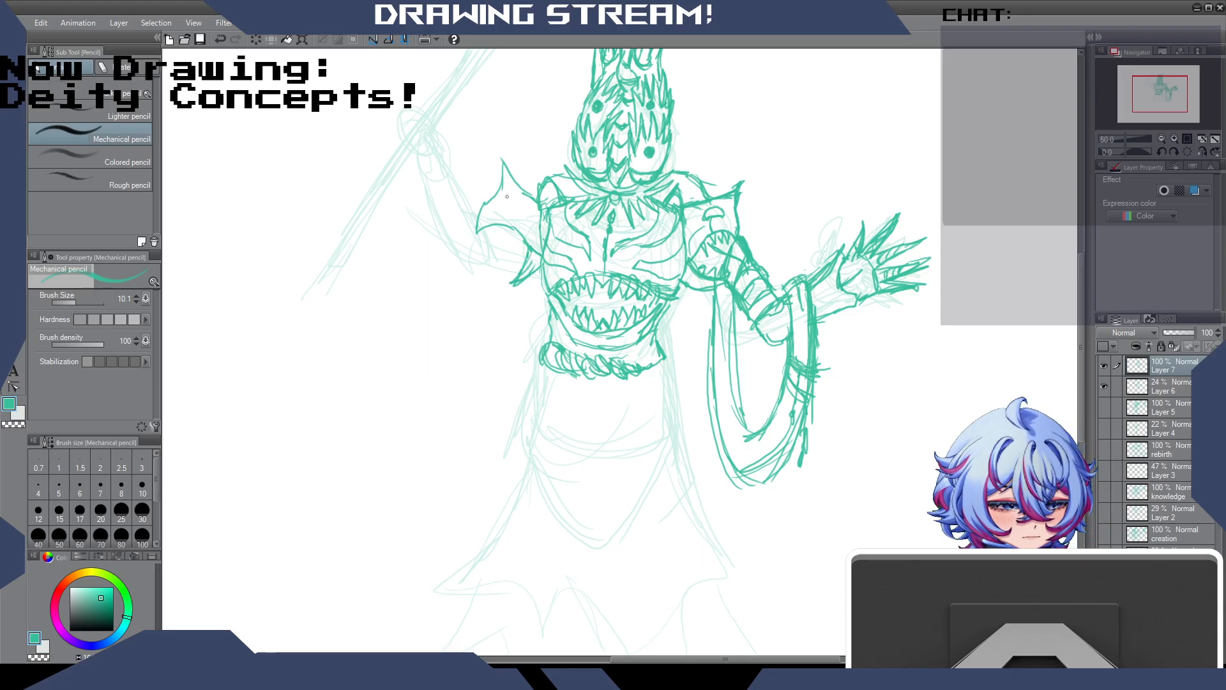
mouse_move(505, 200)
left_mouse_down()
mouse_move(510, 172)
mouse_move(512, 213)
mouse_move(534, 204)
mouse_move(543, 229)
left_mouse_up()
left_click_drag(531, 250, 491, 227)
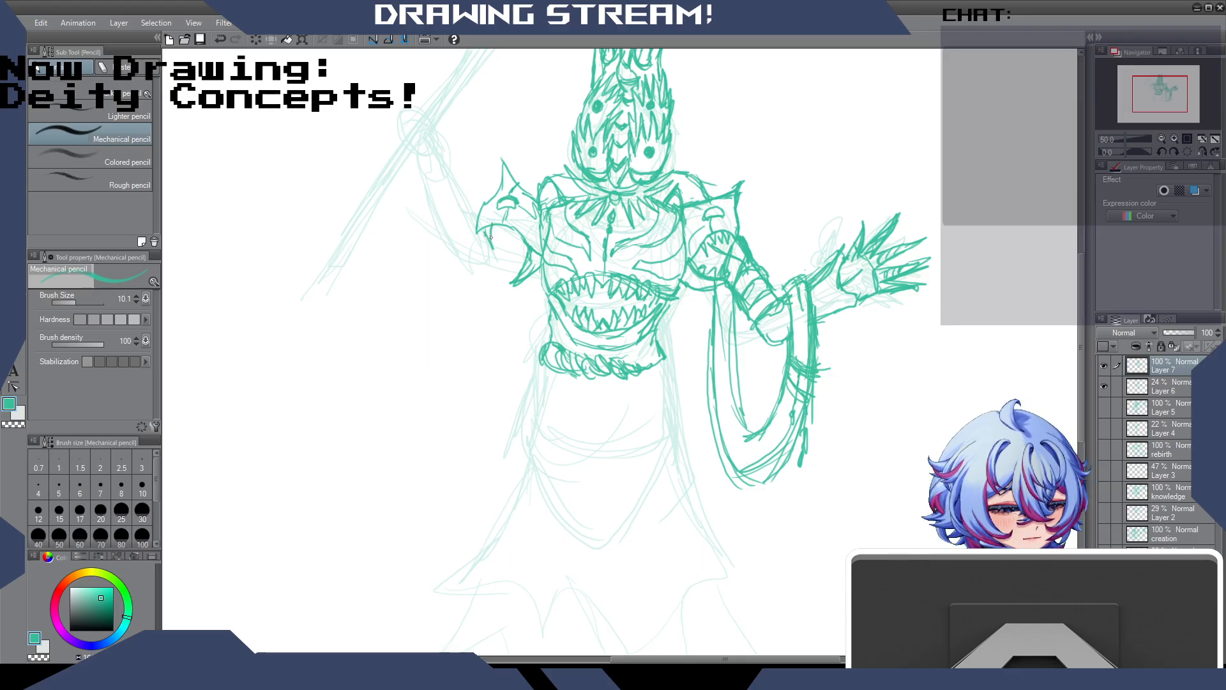
mouse_move(508, 228)
left_mouse_down()
mouse_move(520, 276)
mouse_move(472, 268)
left_mouse_up()
Outline the raised forearm from the elbow to the wrist and draw the clenched fist gripping the spear.
mouse_move(475, 227)
left_mouse_down()
mouse_move(472, 277)
mouse_move(447, 267)
mouse_move(432, 191)
left_mouse_up()
mouse_move(442, 257)
left_mouse_down()
mouse_move(433, 221)
mouse_move(458, 177)
left_mouse_up()
mouse_move(472, 231)
left_mouse_down()
mouse_move(449, 152)
mouse_move(429, 216)
left_mouse_up()
mouse_move(428, 160)
left_mouse_down()
mouse_move(438, 114)
mouse_move(423, 138)
mouse_move(432, 111)
mouse_move(429, 124)
mouse_move(413, 115)
mouse_move(423, 131)
mouse_move(417, 159)
left_mouse_up()
mouse_move(440, 119)
left_mouse_down()
mouse_move(446, 134)
mouse_move(427, 161)
mouse_move(443, 170)
mouse_move(435, 156)
mouse_move(446, 245)
left_mouse_up()
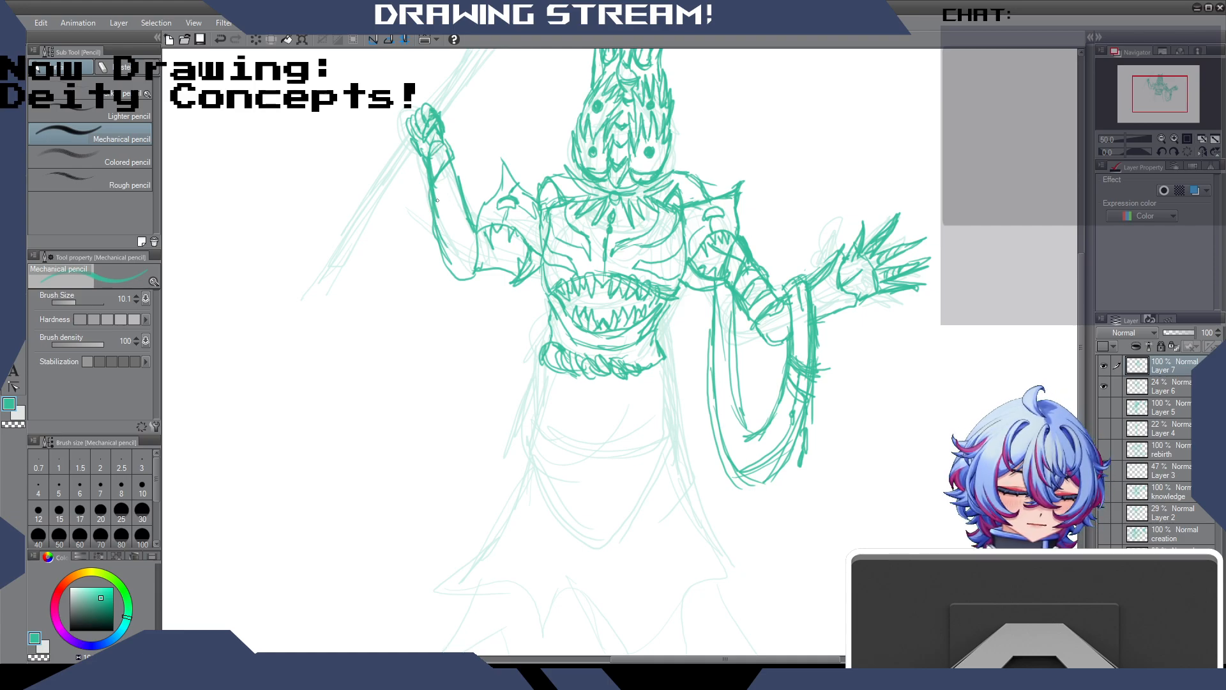
Add a row of oval marks along the raised forearm and fangs to the mouth on its upper arm.
mouse_move(443, 189)
left_mouse_down()
mouse_move(449, 203)
mouse_move(429, 217)
mouse_move(447, 233)
mouse_move(431, 239)
mouse_move(458, 258)
mouse_move(441, 267)
mouse_move(475, 262)
mouse_move(467, 218)
left_mouse_up()
left_click_drag(444, 164, 457, 215)
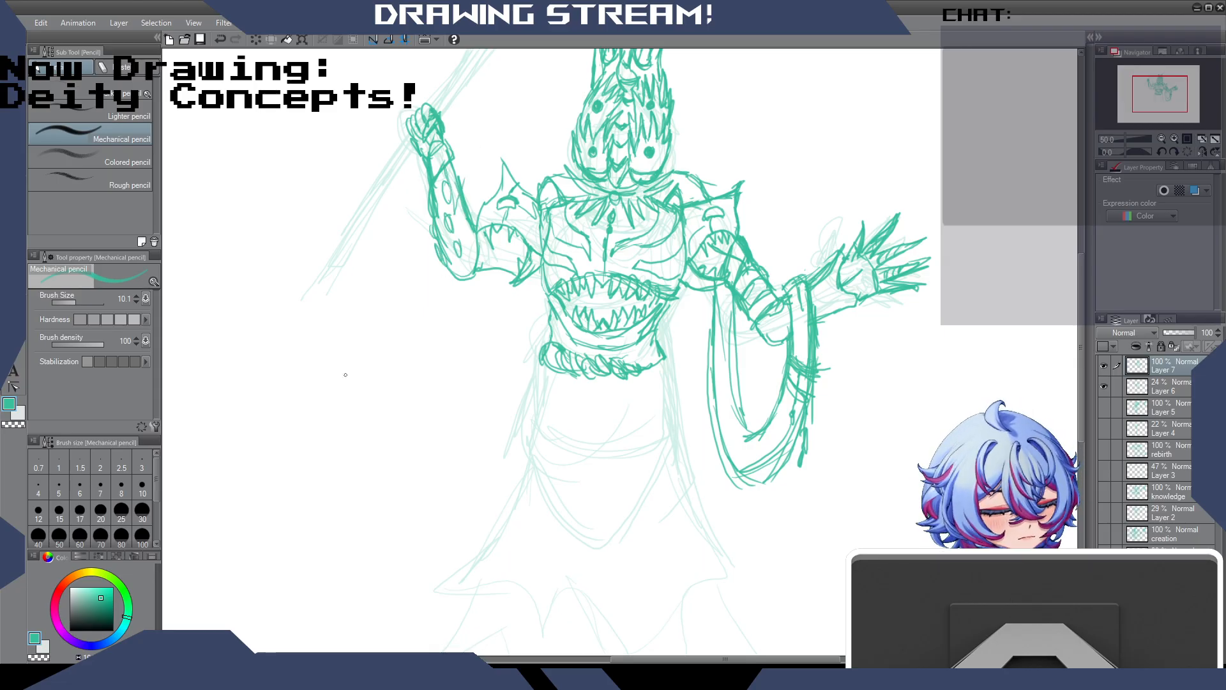
left_click_drag(489, 239, 494, 262)
mouse_move(502, 229)
left_mouse_down()
mouse_move(496, 270)
mouse_move(506, 273)
left_mouse_up()
left_click_drag(477, 229, 514, 221)
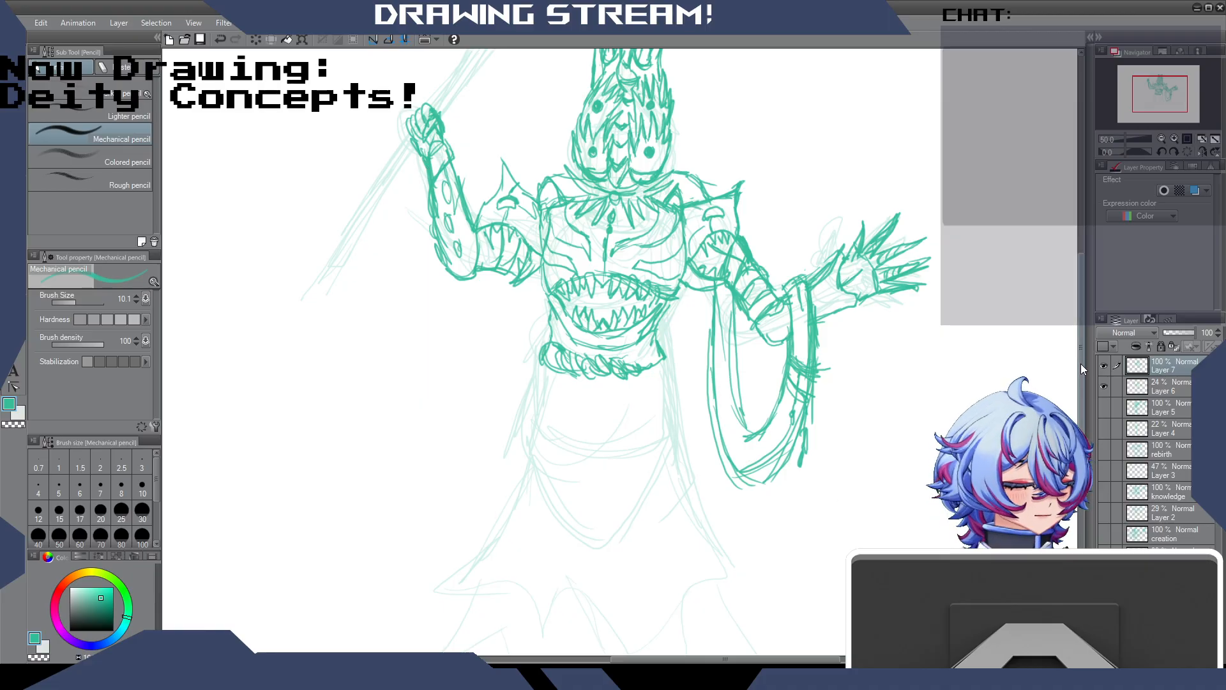
Draw the spear's lower shaft below the fist with a pointed butt end and two charms hanging on cords.
left_click_drag(1081, 363, 1076, 301)
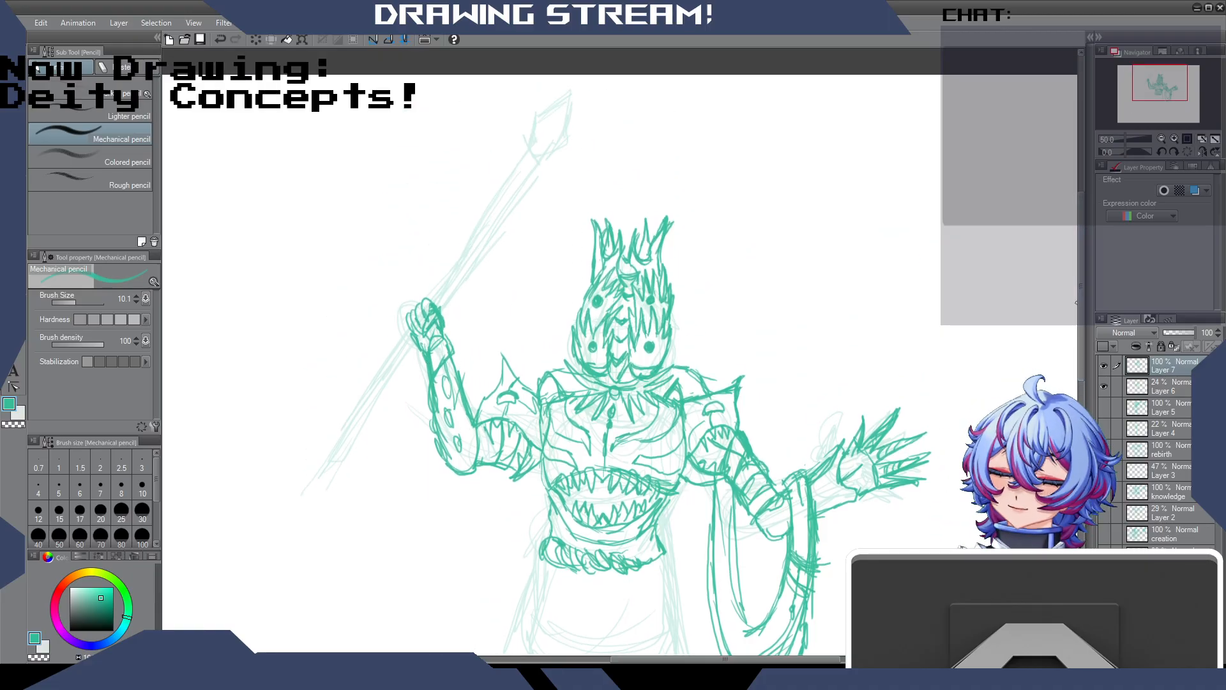
left_click_drag(430, 303, 449, 281)
left_click_drag(412, 327, 339, 441)
left_click_drag(381, 379, 318, 447)
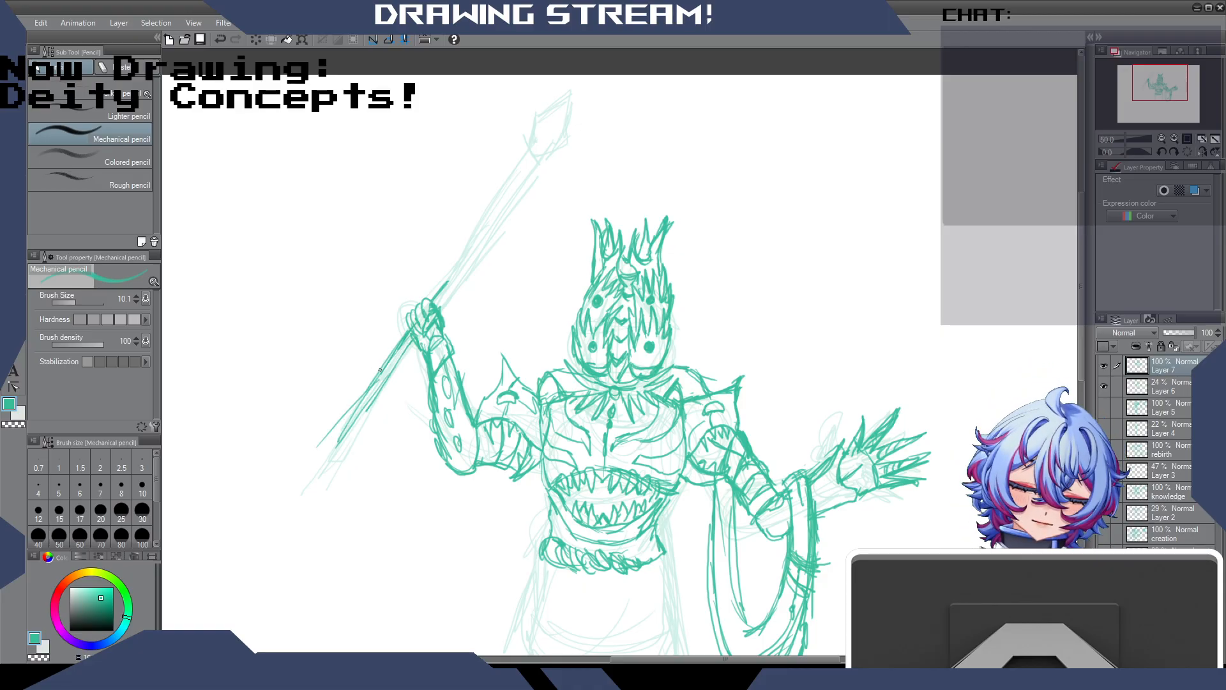
left_click_drag(369, 401, 308, 486)
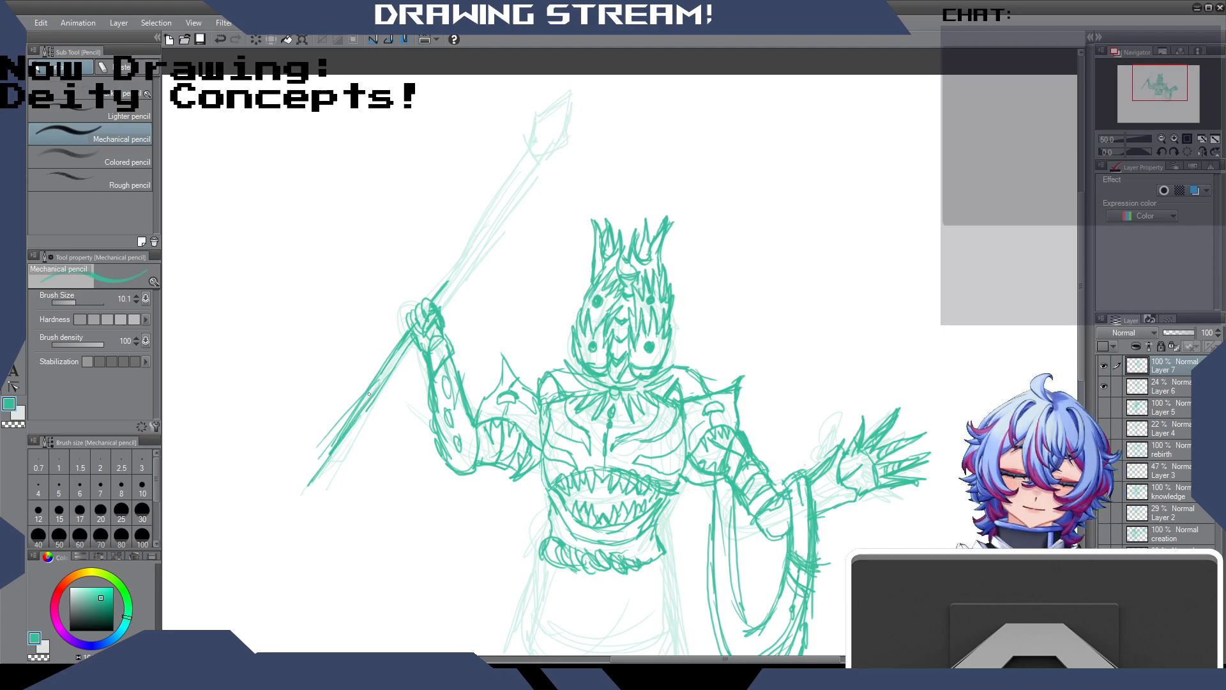
mouse_move(345, 420)
left_mouse_down()
mouse_move(305, 482)
mouse_move(315, 469)
left_mouse_up()
mouse_move(364, 409)
left_mouse_down()
mouse_move(360, 465)
mouse_move(376, 382)
mouse_move(377, 525)
left_mouse_up()
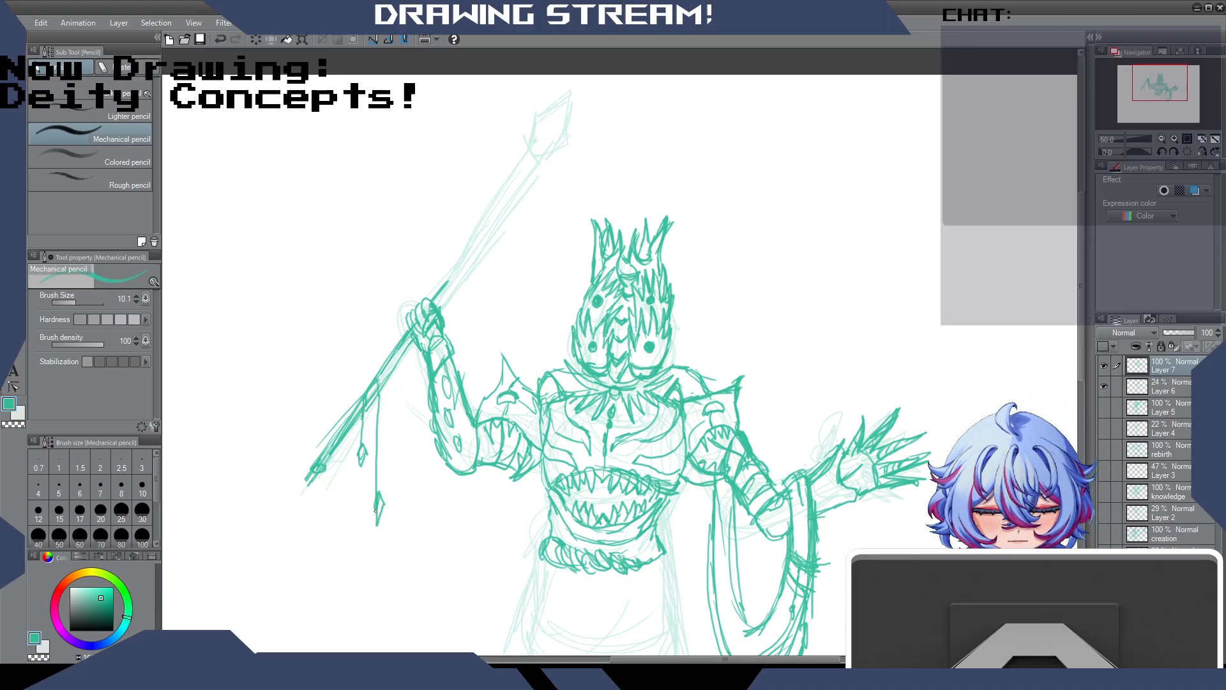
mouse_move(377, 442)
left_mouse_down()
mouse_move(328, 462)
mouse_move(300, 494)
left_mouse_up()
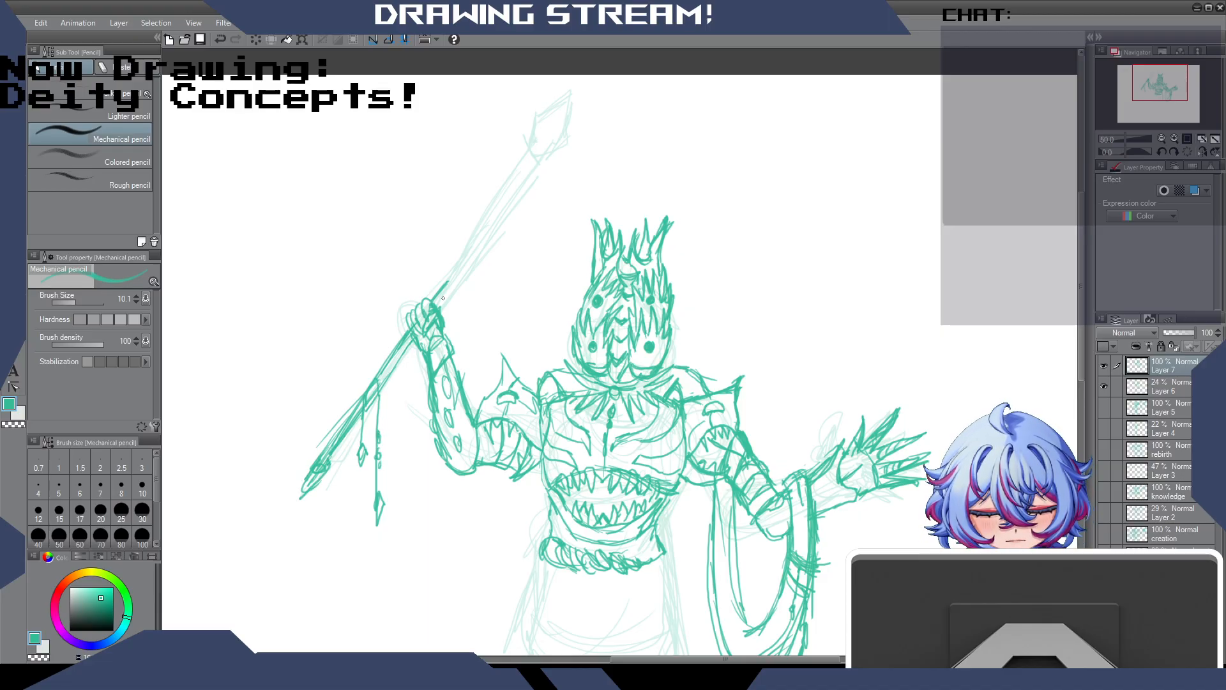
Draw the spear's upper shaft from the fist up to the base of the spearhead.
left_click_drag(440, 311, 473, 259)
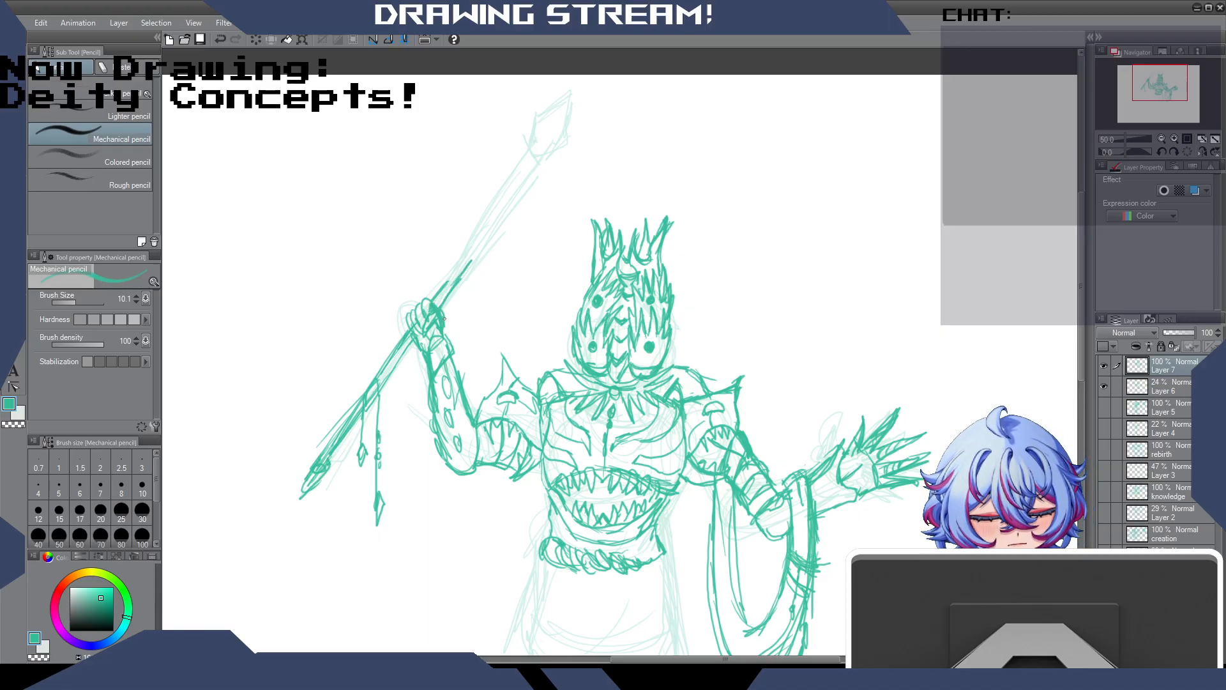
mouse_move(427, 299)
left_mouse_down()
mouse_move(405, 320)
mouse_move(518, 203)
left_mouse_up()
mouse_move(461, 279)
left_mouse_down()
mouse_move(518, 204)
mouse_move(463, 255)
left_mouse_up()
left_click_drag(430, 297, 529, 183)
mouse_move(469, 259)
left_mouse_down()
mouse_move(538, 162)
mouse_move(484, 247)
left_mouse_up()
left_click_drag(538, 183, 484, 246)
left_click_drag(507, 213, 434, 306)
Outline the pointed spearhead with a barbed base and reinforce the shaft leading to it.
left_click_drag(539, 135, 536, 165)
left_click_drag(536, 152, 540, 171)
mouse_move(550, 168)
left_mouse_down()
mouse_move(538, 177)
mouse_move(565, 163)
mouse_move(588, 99)
left_mouse_up()
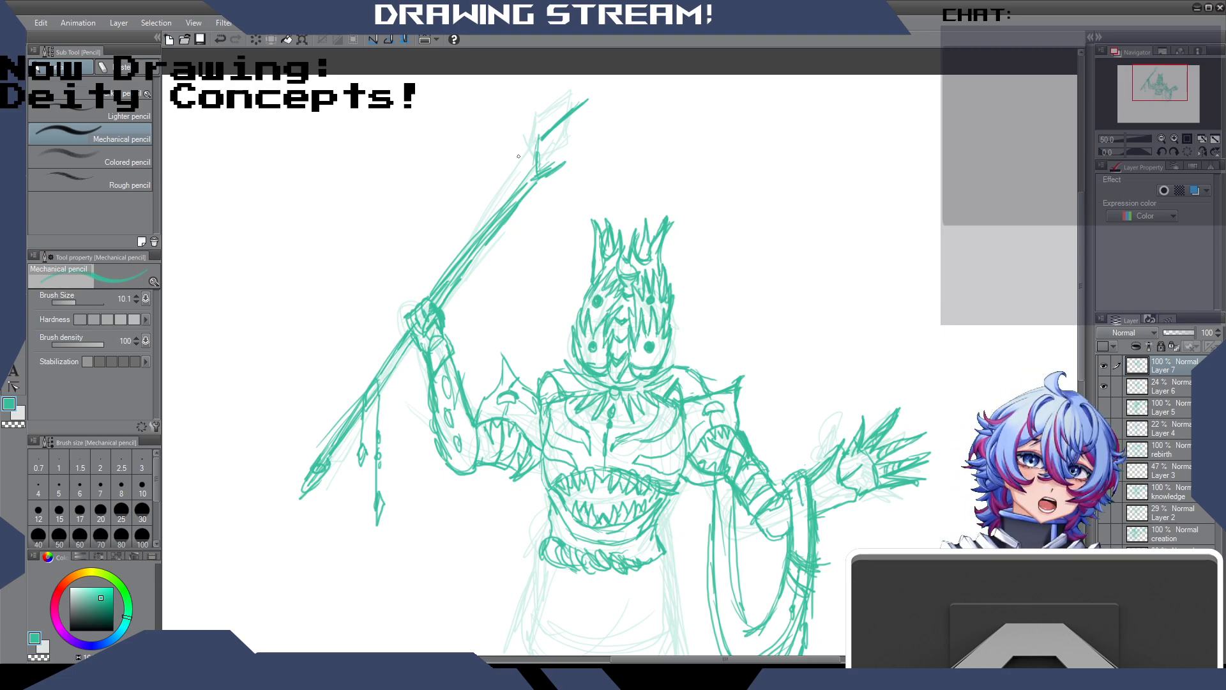
mouse_move(588, 101)
left_mouse_down()
mouse_move(572, 159)
mouse_move(525, 174)
mouse_move(527, 192)
mouse_move(538, 168)
mouse_move(527, 192)
left_mouse_up()
mouse_move(585, 104)
left_mouse_down()
mouse_move(575, 149)
mouse_move(560, 136)
mouse_move(538, 148)
mouse_move(428, 303)
left_mouse_up()
Add a burst of spikes around the spearhead's base and a wrapped band with a hanging charm on the shaft.
left_click_drag(518, 167, 550, 226)
mouse_move(520, 171)
left_mouse_down()
mouse_move(501, 145)
mouse_move(520, 185)
mouse_move(479, 199)
mouse_move(520, 186)
mouse_move(523, 228)
left_mouse_up()
mouse_move(524, 225)
left_mouse_down()
mouse_move(529, 191)
mouse_move(524, 237)
left_mouse_up()
mouse_move(523, 233)
left_mouse_down()
mouse_move(528, 189)
mouse_move(575, 173)
mouse_move(513, 144)
mouse_move(527, 132)
left_mouse_up()
left_click_drag(528, 135, 524, 158)
left_click_drag(522, 131, 517, 146)
mouse_move(516, 148)
left_mouse_down()
mouse_move(474, 237)
mouse_move(489, 242)
mouse_move(483, 303)
left_mouse_up()
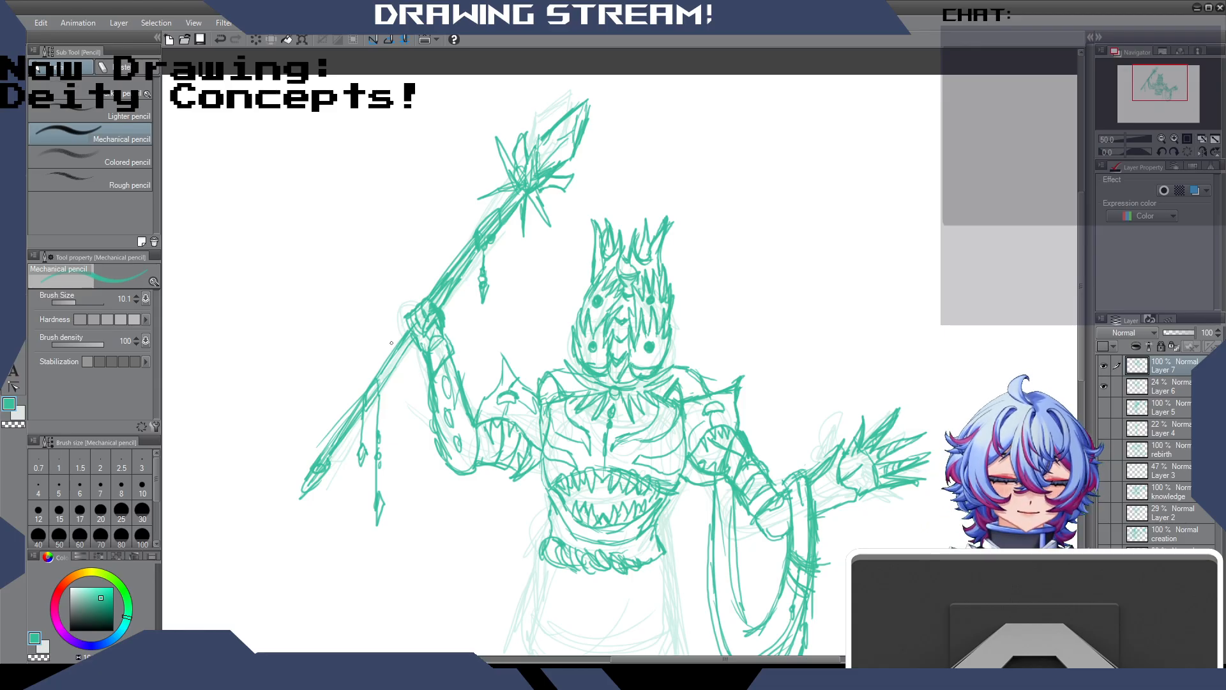
Draw a twisted rope loop hanging from the waist belt, start the robe's side edge, and reinforce the draped arm.
left_click_drag(502, 353, 497, 393)
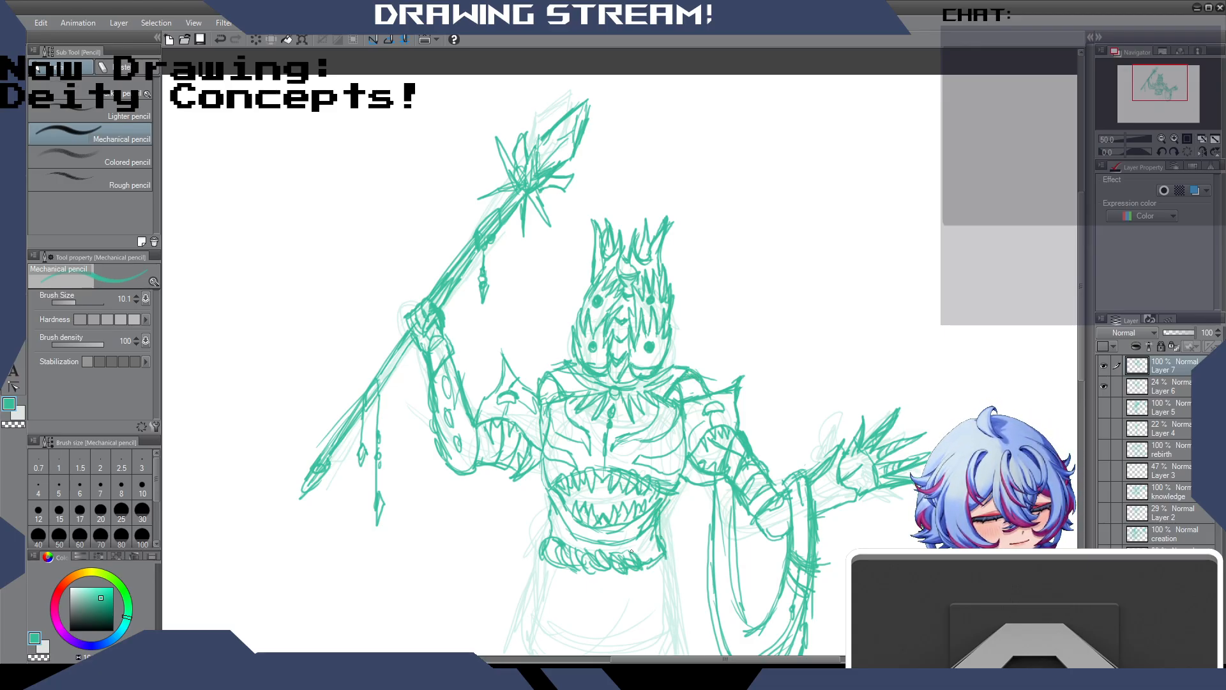
mouse_move(586, 570)
left_mouse_down()
mouse_move(617, 610)
mouse_move(654, 616)
mouse_move(675, 603)
left_mouse_up()
mouse_move(616, 565)
left_mouse_down()
mouse_move(639, 589)
mouse_move(678, 570)
mouse_move(673, 602)
left_mouse_up()
left_click_drag(543, 545, 521, 585)
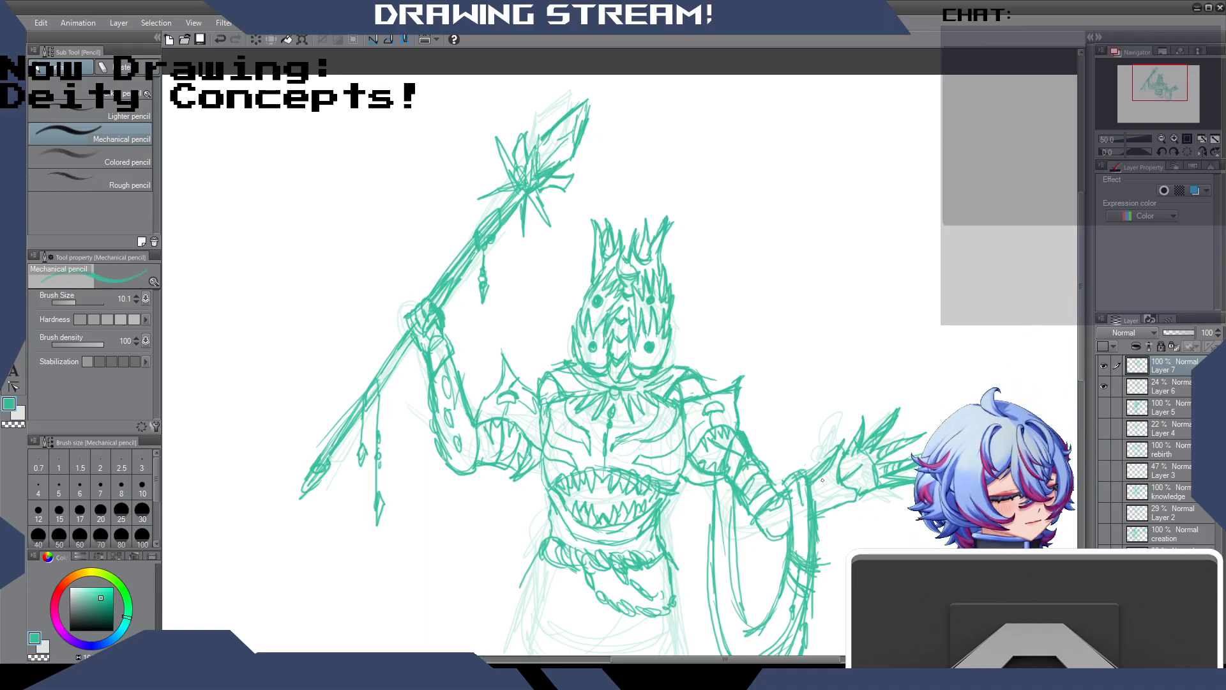
mouse_move(823, 476)
left_mouse_down()
mouse_move(817, 505)
mouse_move(764, 520)
left_mouse_up()
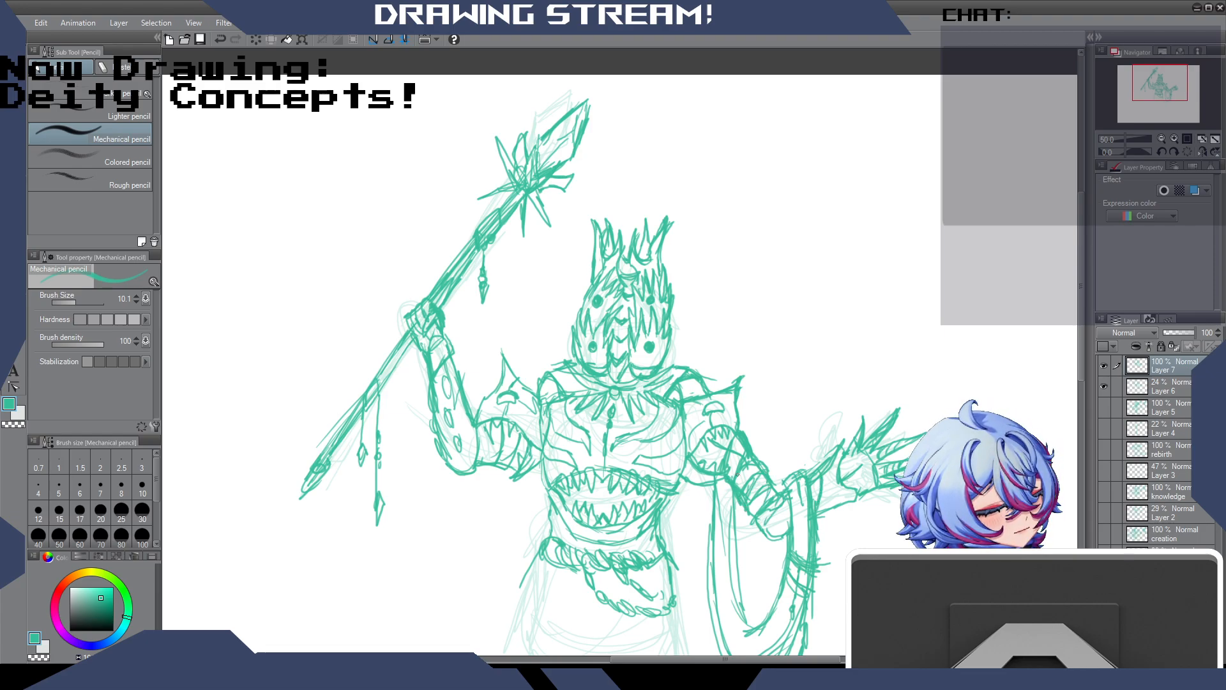
left_click_drag(739, 440, 719, 458)
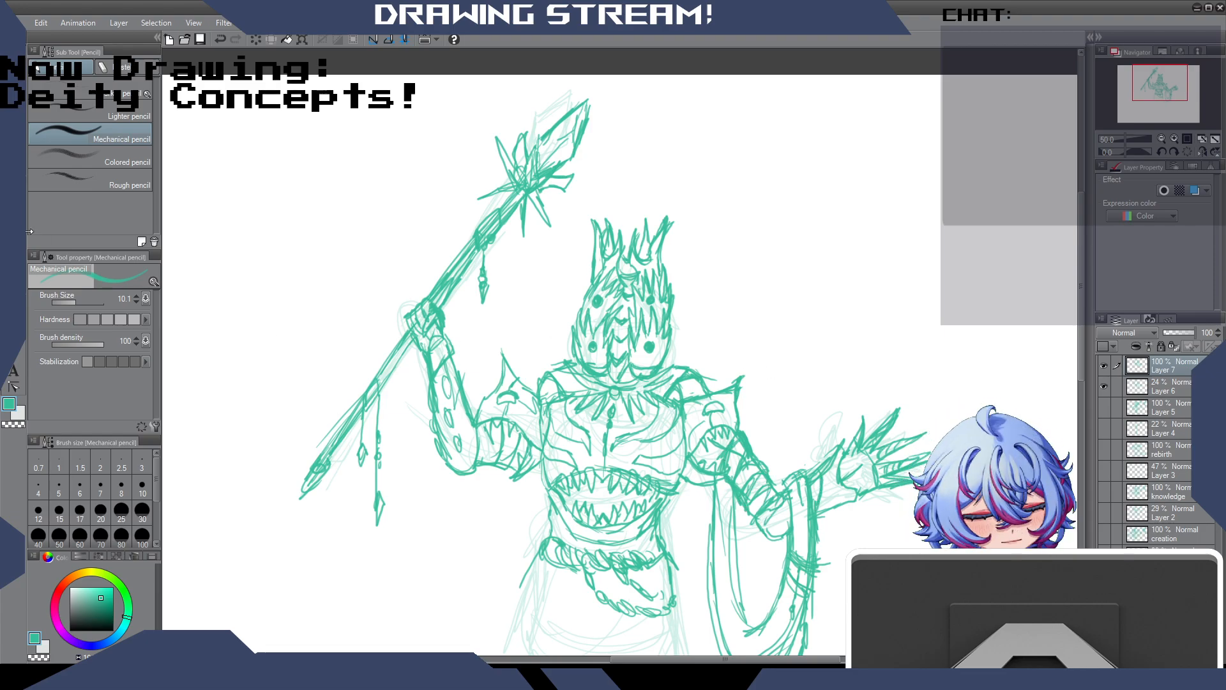
Save the drawing, then outline the robe's flared sides and a ragged hem with the Mechanical pencil.
key("e")
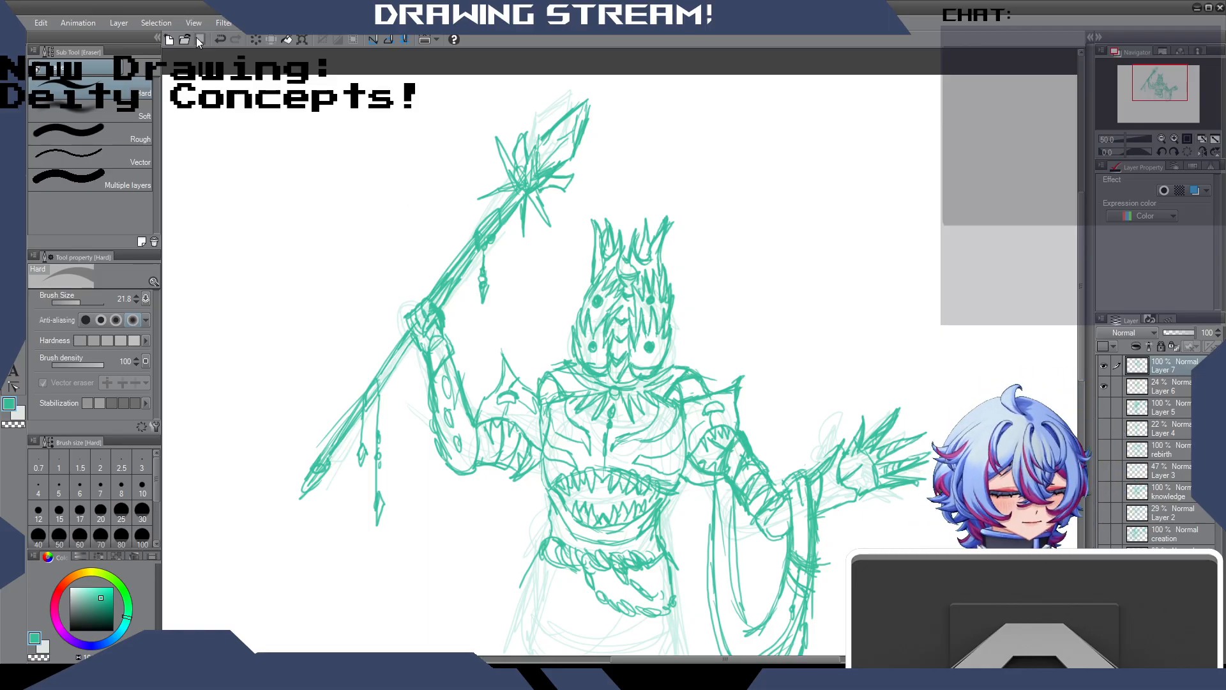
mouse_move(1082, 336)
left_mouse_down()
mouse_move(1084, 305)
mouse_move(1071, 417)
left_mouse_up()
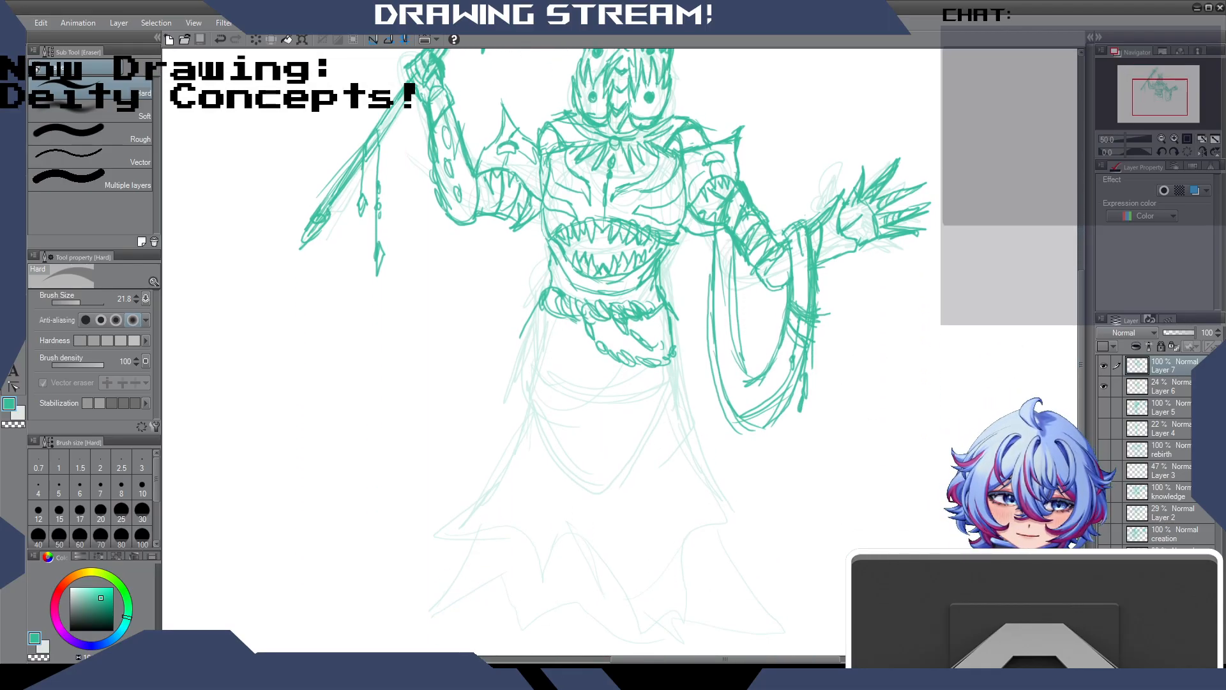
key("p")
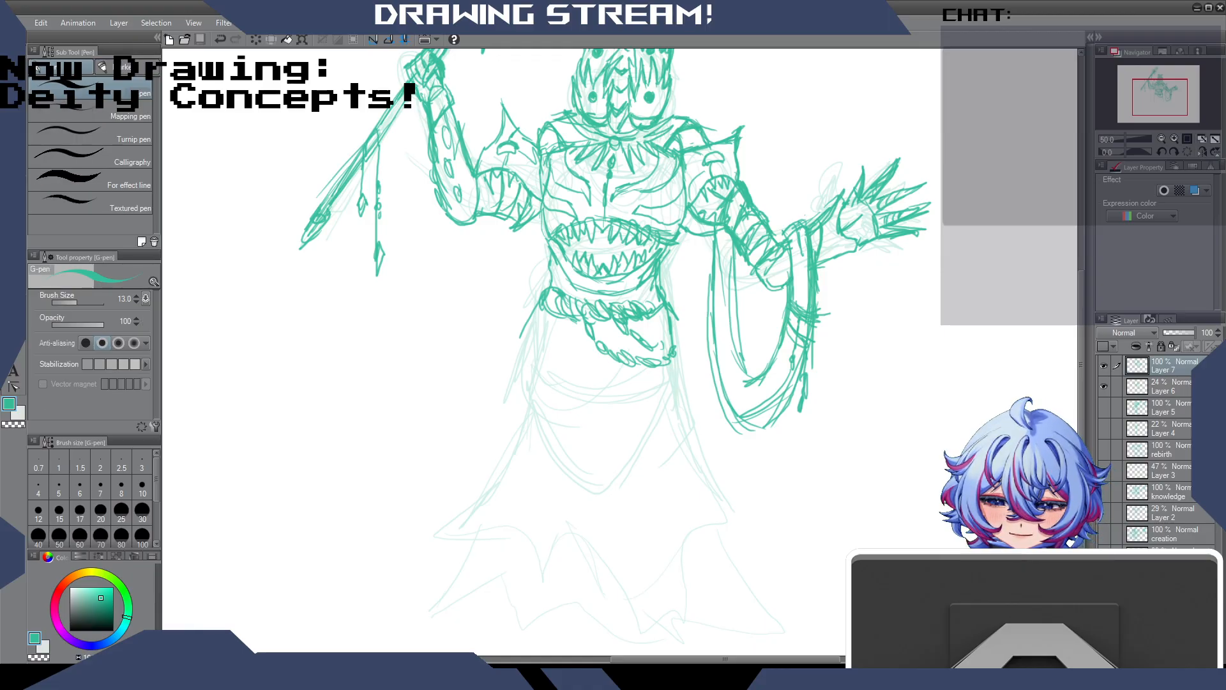
key("p")
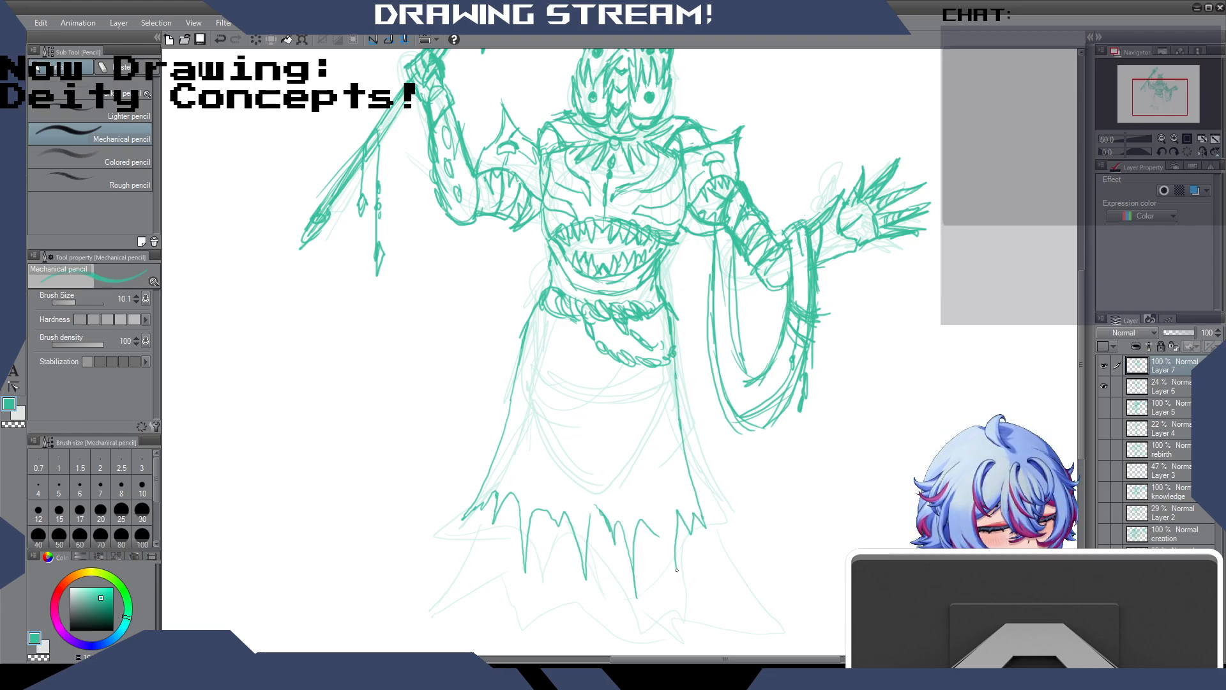
Draw a second tier of long, jagged cloth points beneath the robe's ragged hem and add inner folds to them.
left_click_drag(1084, 300, 1084, 351)
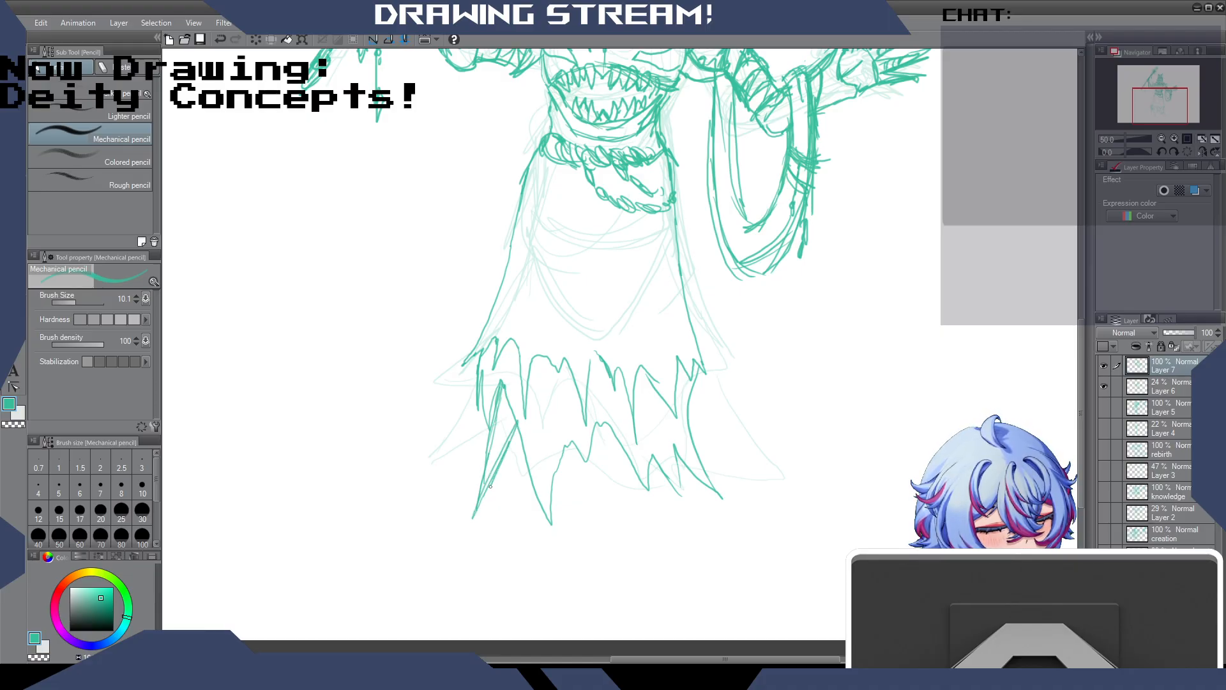
left_click_drag(569, 487, 578, 512)
left_click_drag(590, 458, 582, 532)
left_click_drag(564, 481, 583, 540)
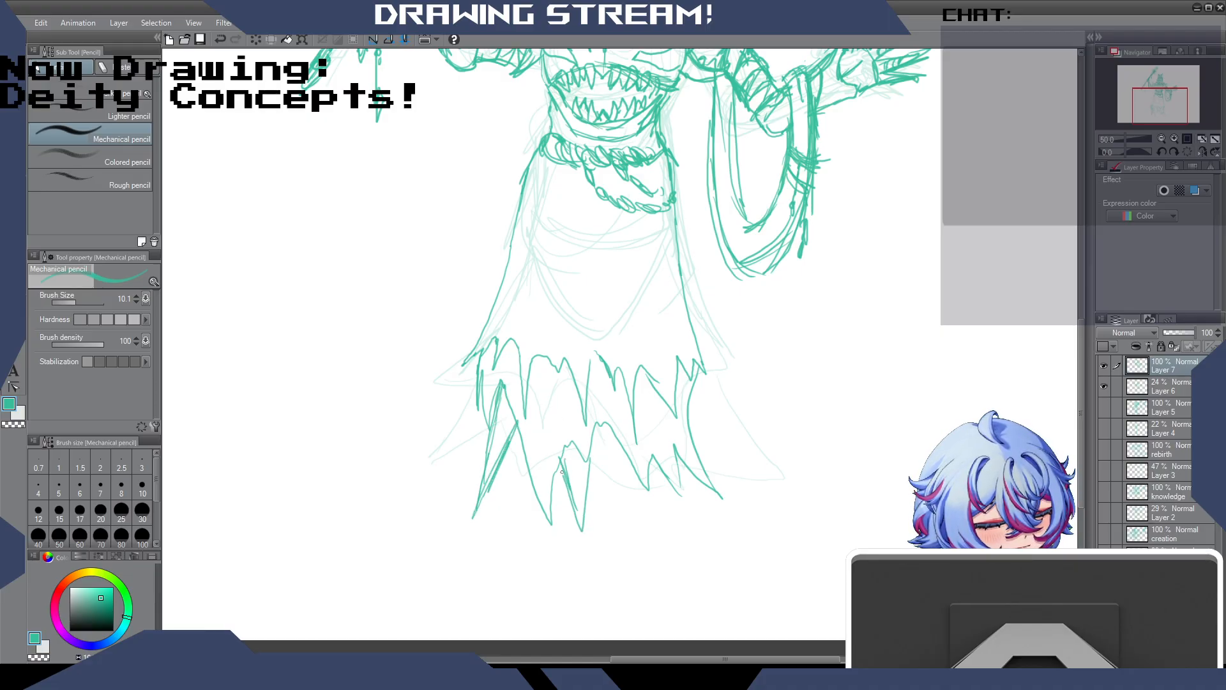
mouse_move(597, 427)
left_mouse_down()
mouse_move(604, 452)
mouse_move(616, 435)
mouse_move(611, 467)
mouse_move(663, 473)
mouse_move(665, 553)
left_mouse_up()
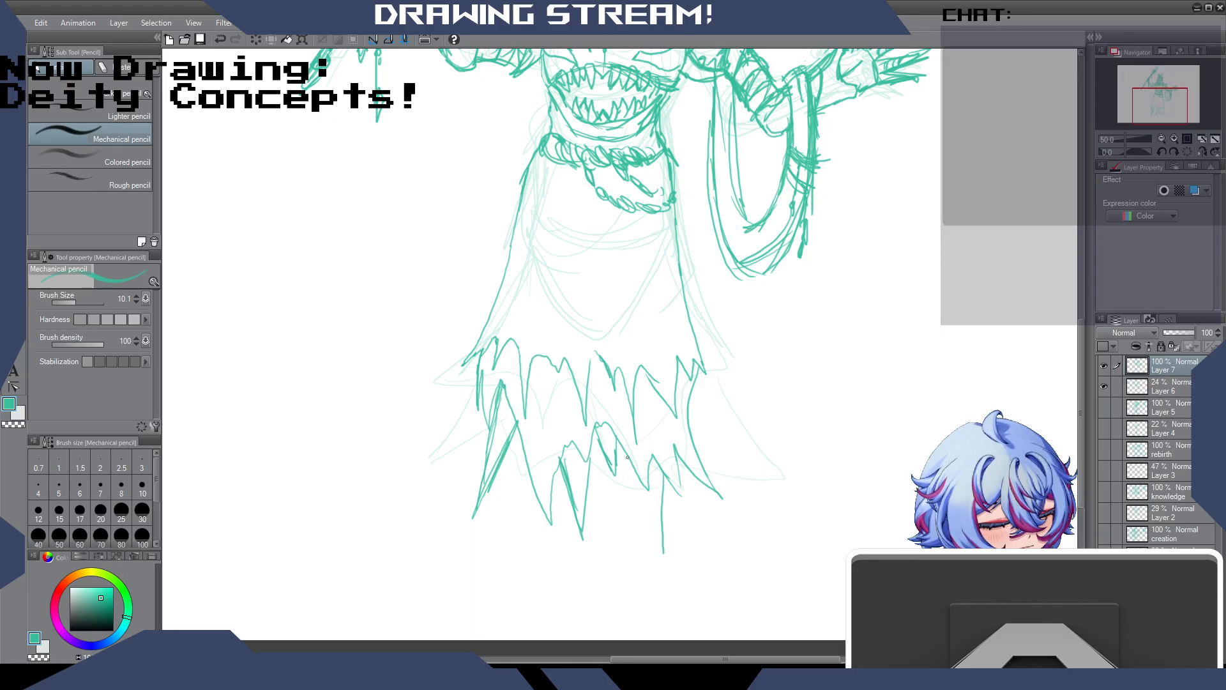
mouse_move(665, 480)
left_mouse_down()
mouse_move(657, 570)
mouse_move(639, 520)
mouse_move(646, 490)
mouse_move(653, 557)
left_mouse_up()
left_click_drag(604, 433, 614, 471)
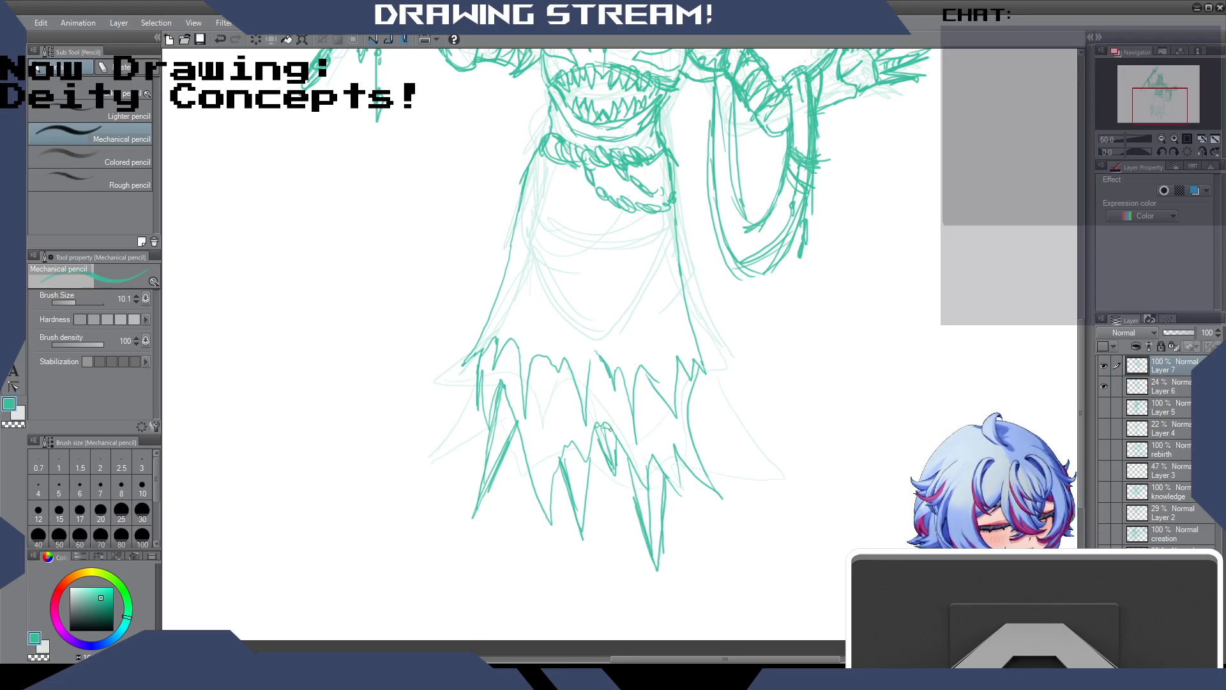
left_click_drag(503, 421, 483, 497)
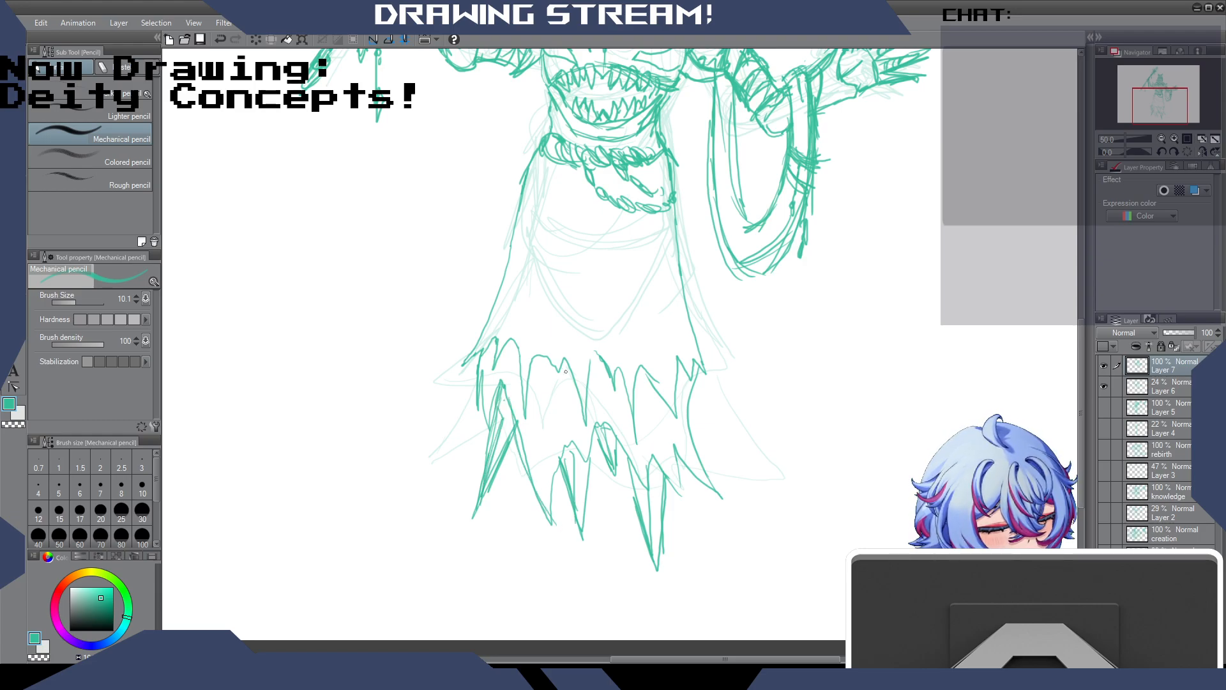
Add extra spikes along the outer edges of both shoulder plates.
left_click_drag(1082, 395, 1091, 335)
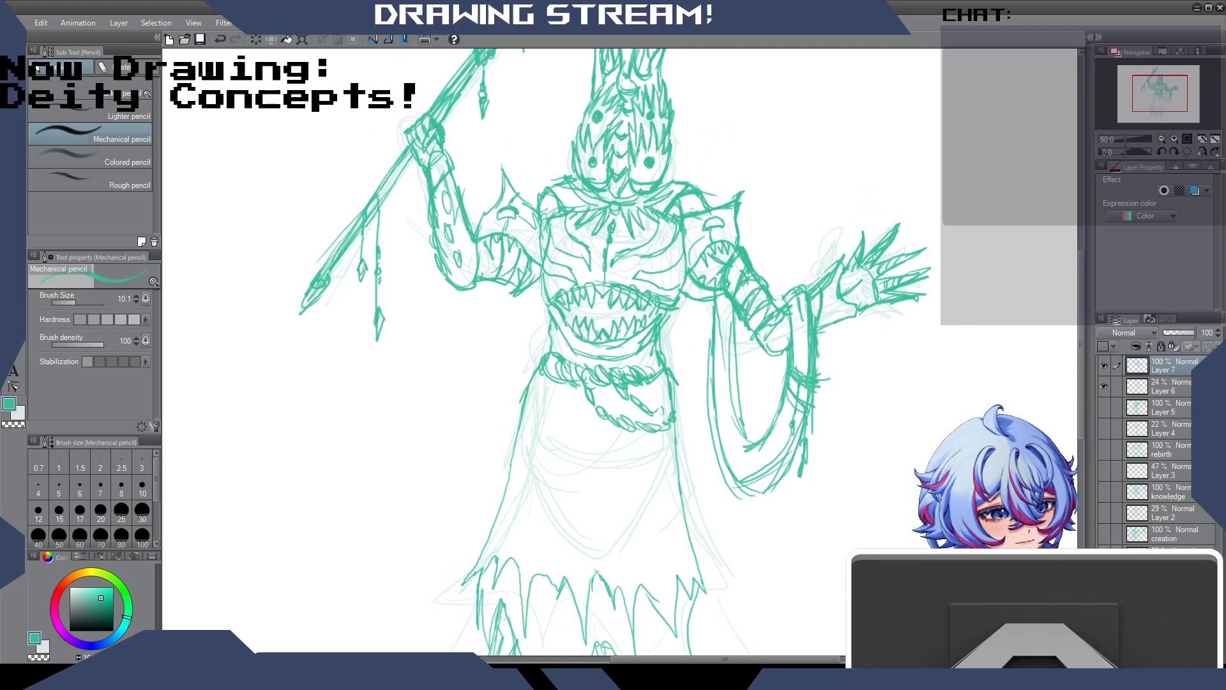
mouse_move(479, 184)
left_mouse_down()
mouse_move(485, 209)
mouse_move(490, 184)
left_mouse_up()
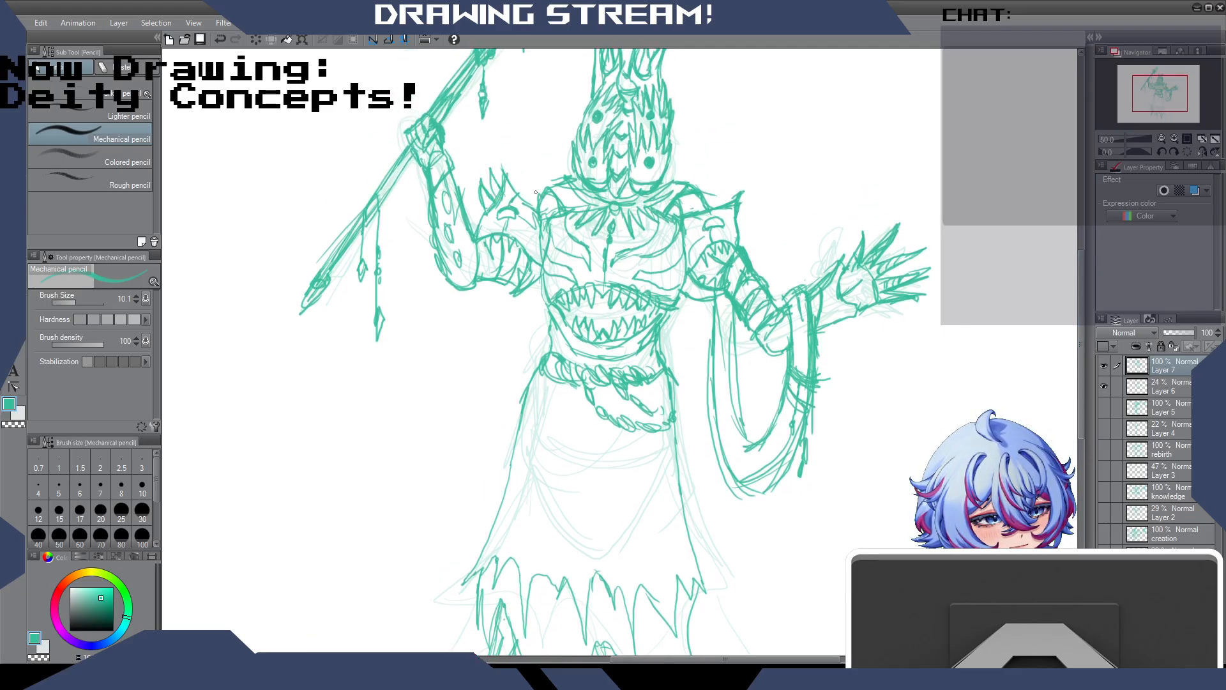
left_click_drag(754, 199, 739, 226)
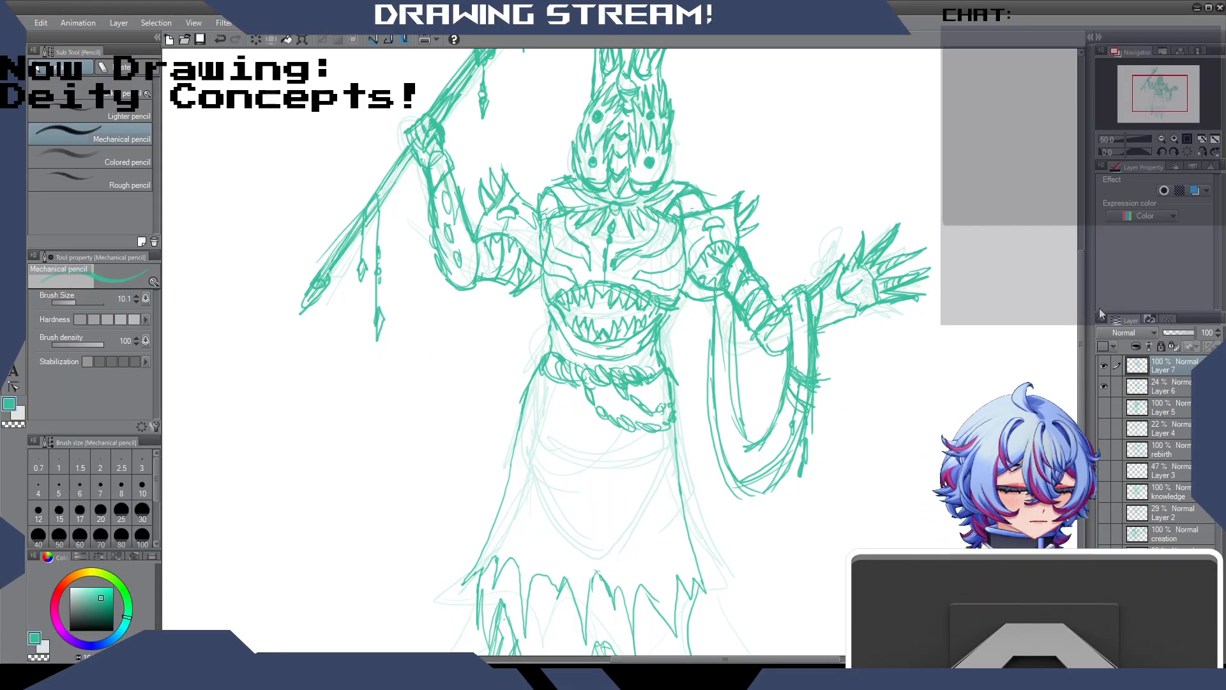
Darken the lower tier's jagged cloth points and reinforce the side edge between the two hems.
scroll(1076, 336, "down", 4)
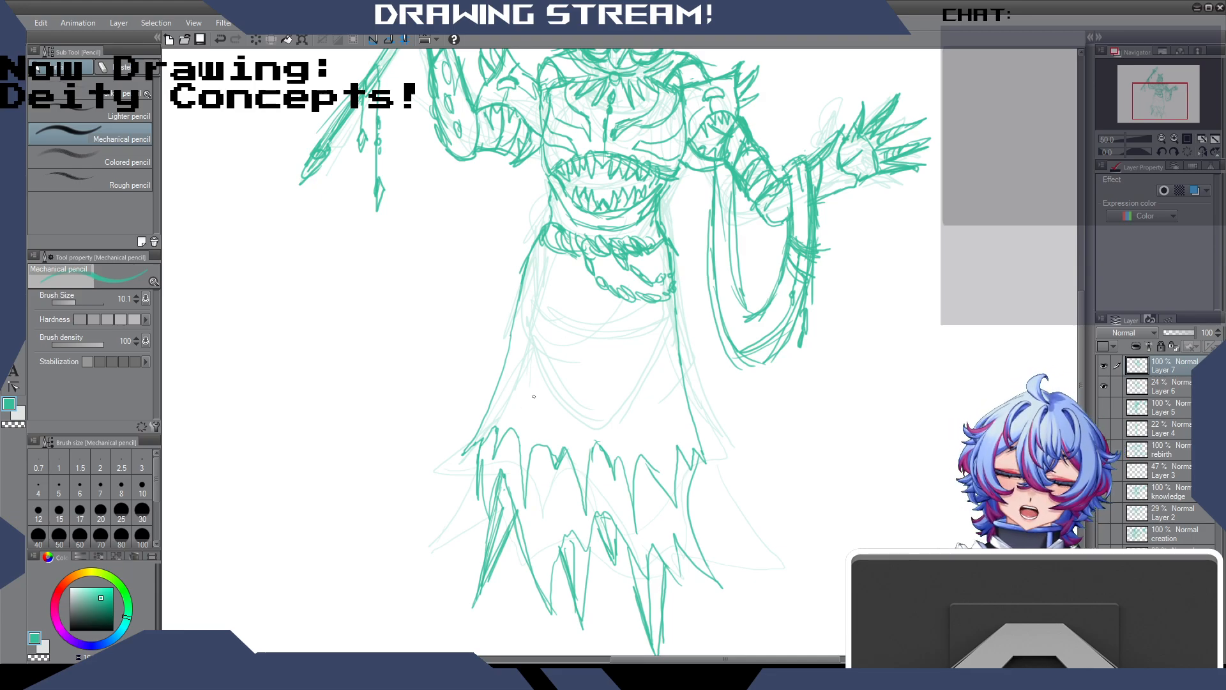
left_click_drag(590, 528, 573, 527)
mouse_move(555, 568)
left_mouse_down()
mouse_move(559, 539)
mouse_move(581, 544)
mouse_move(603, 512)
mouse_move(637, 554)
mouse_move(637, 539)
mouse_move(670, 525)
mouse_move(636, 553)
mouse_move(691, 597)
left_mouse_up()
left_click_drag(676, 536, 692, 585)
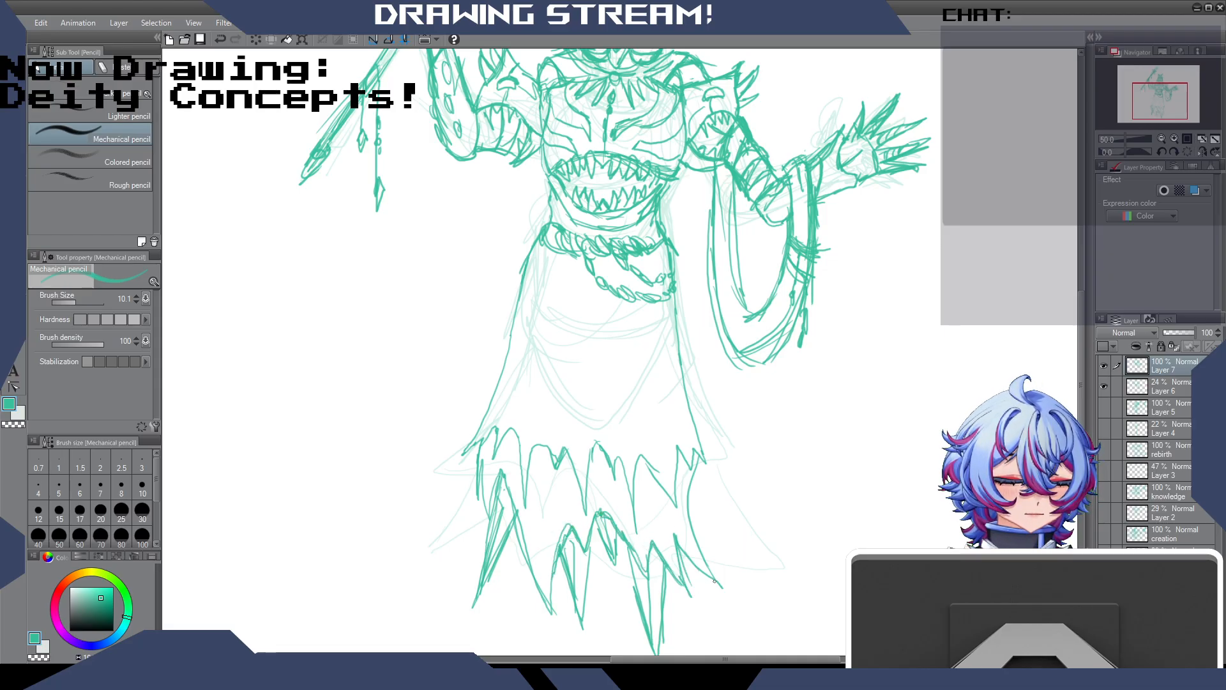
left_click_drag(690, 482, 704, 547)
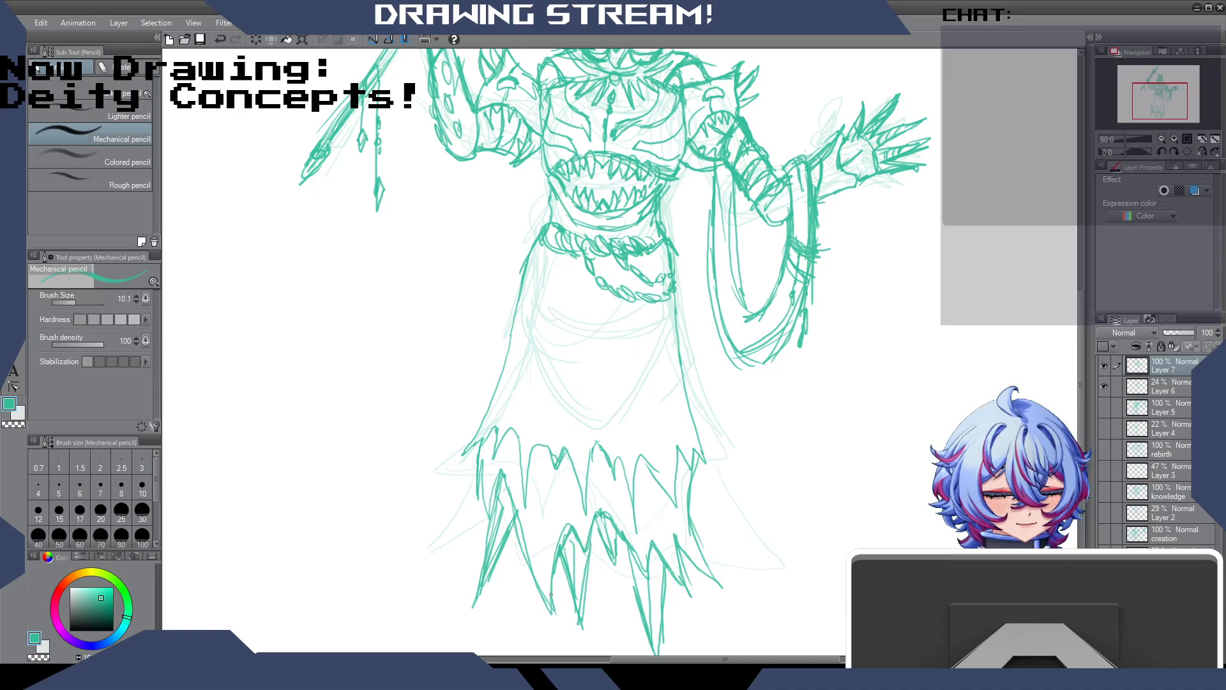
scroll(819, 354, "up", 3)
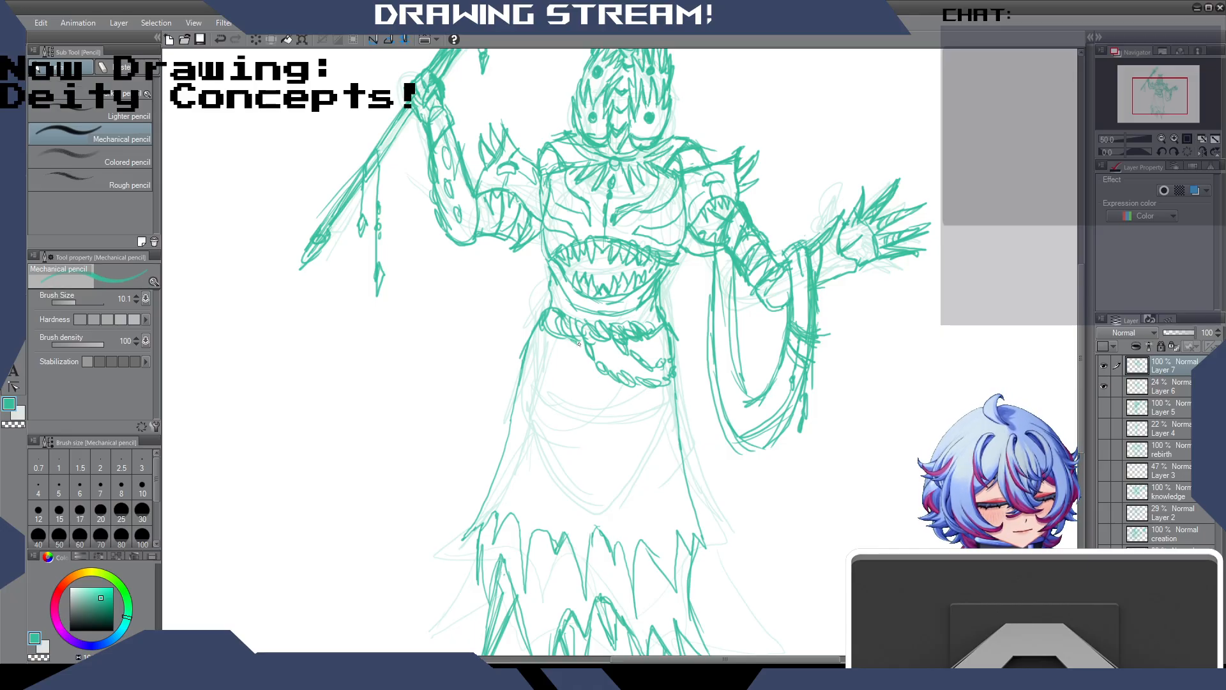
Draw a torn cloth flap with an eye below the rope belt, then sketch a hatched cape behind the figure.
mouse_move(618, 447)
left_mouse_down()
mouse_move(642, 412)
mouse_move(649, 419)
mouse_move(634, 403)
mouse_move(672, 387)
left_mouse_up()
mouse_move(647, 412)
left_mouse_down()
mouse_move(682, 415)
mouse_move(660, 456)
mouse_move(642, 447)
mouse_move(609, 477)
mouse_move(602, 503)
mouse_move(669, 479)
left_mouse_up()
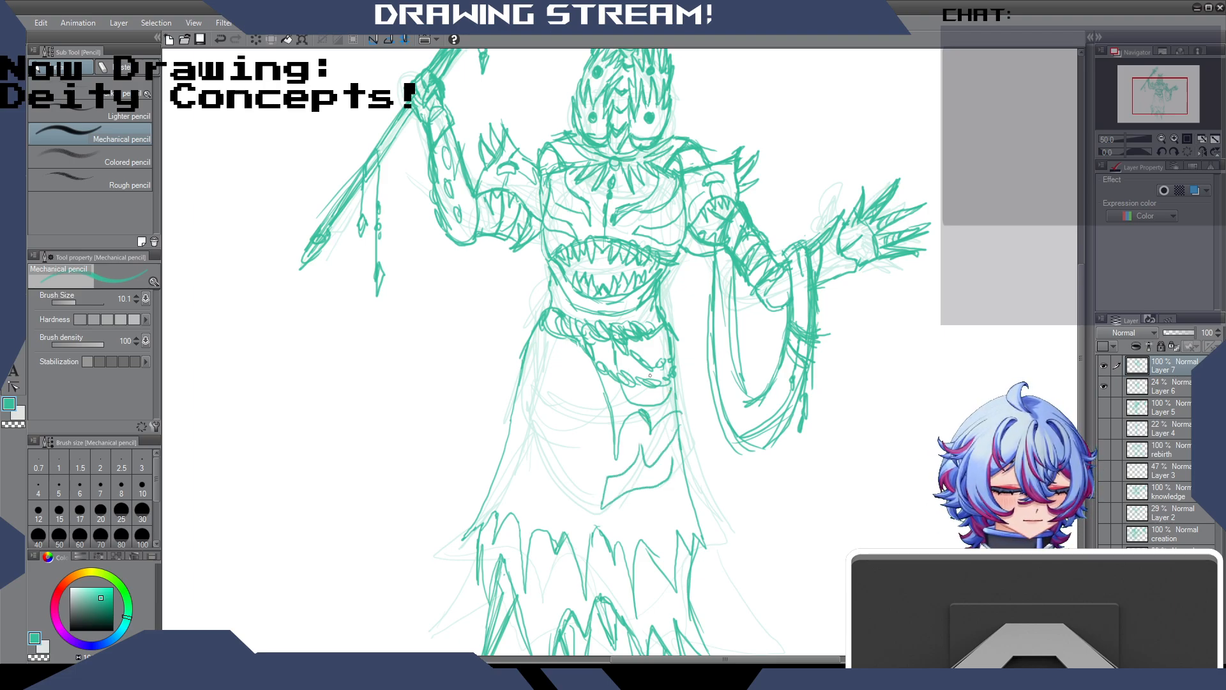
left_click_drag(548, 348, 512, 492)
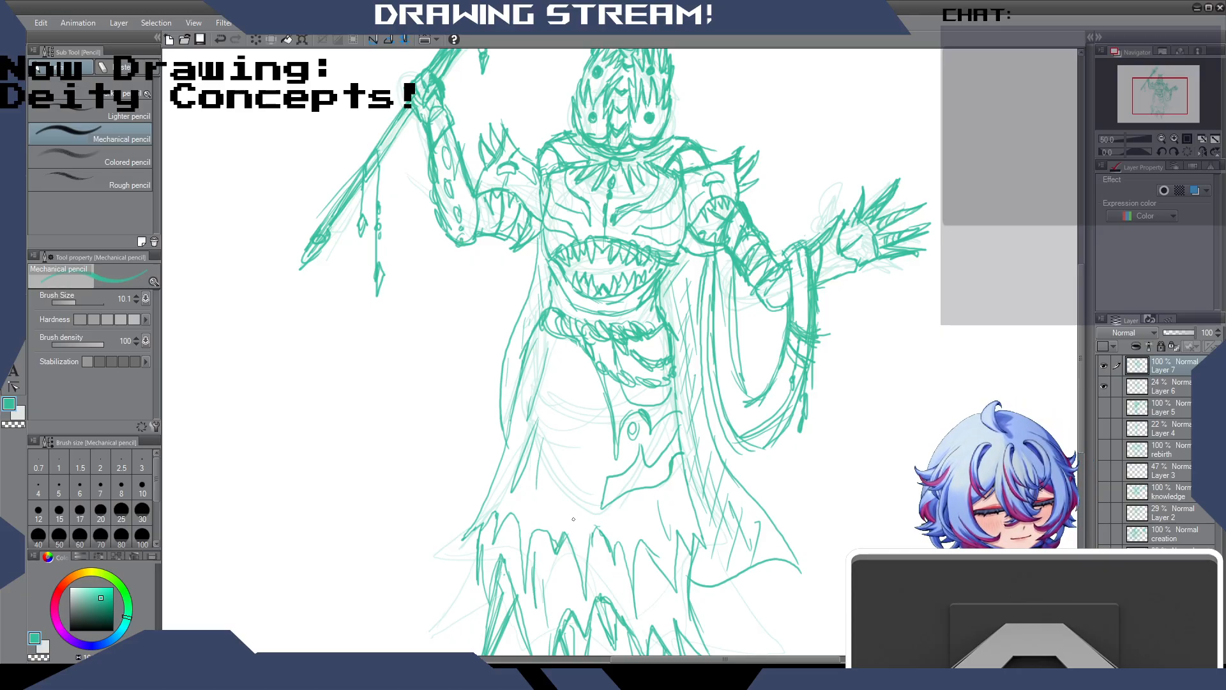
Darken the lower hem's jagged cloth points, extending the tip on the spear-arm side.
scroll(574, 519, "down", 5)
left_click_drag(663, 468, 654, 545)
left_click_drag(637, 474, 654, 514)
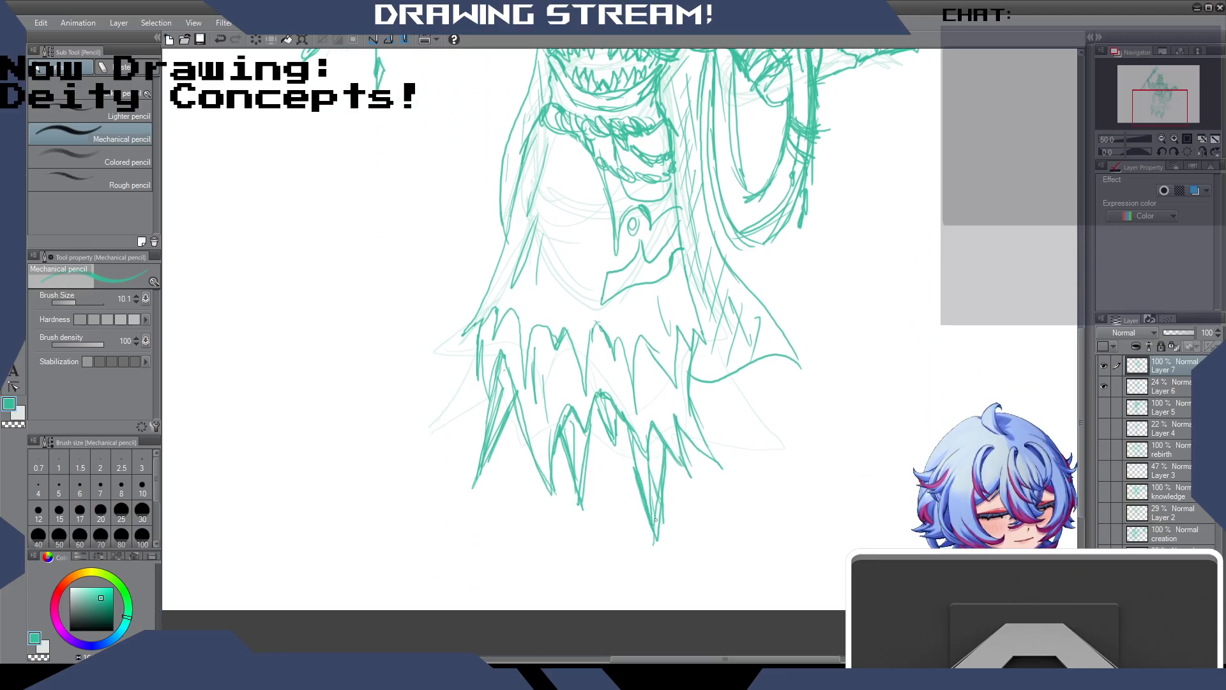
left_click_drag(572, 417, 580, 489)
left_click_drag(498, 427, 476, 491)
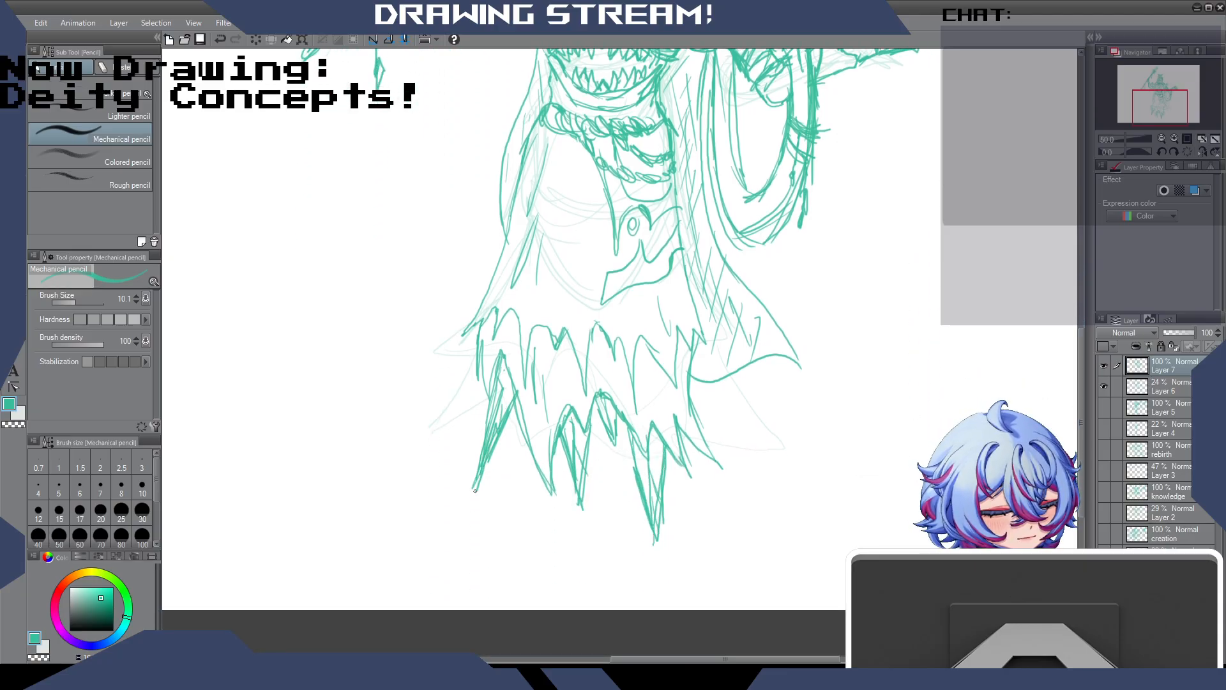
left_click_drag(501, 423, 472, 499)
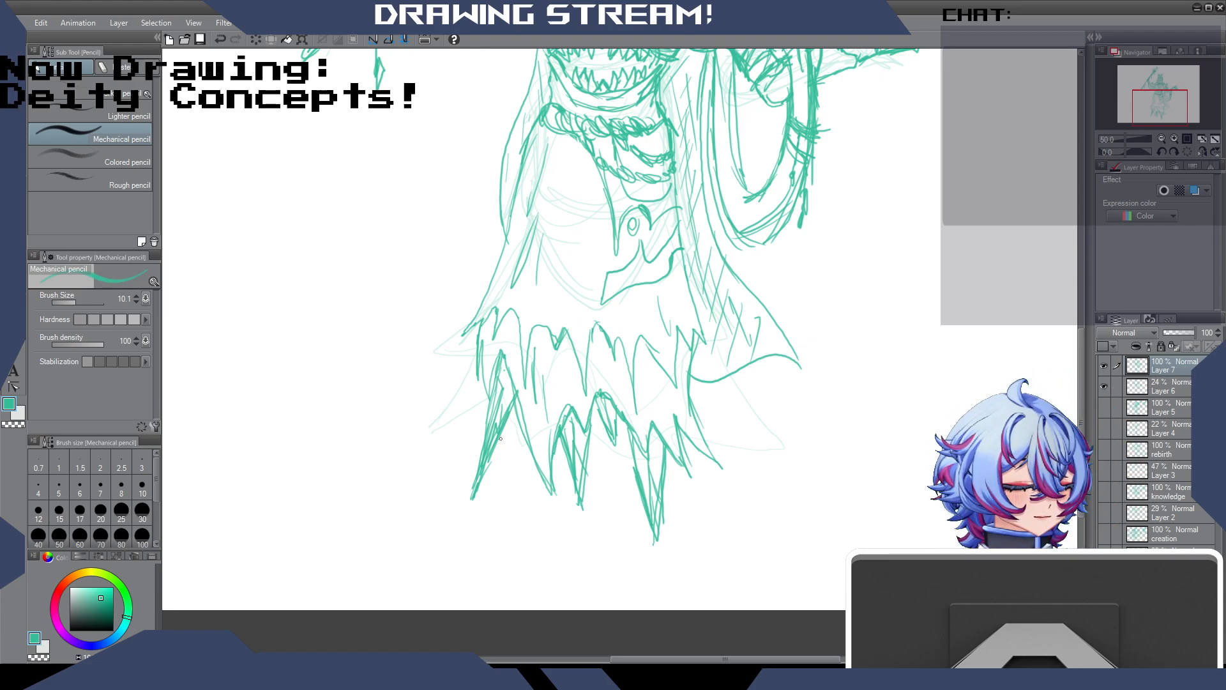
Draw overlapping jagged scale plates on the hip on the spear-arm side, erasing the lines that overlap them.
scroll(500, 438, "up", 5)
mouse_move(532, 274)
left_mouse_down()
mouse_move(523, 298)
mouse_move(540, 277)
mouse_move(549, 332)
left_mouse_up()
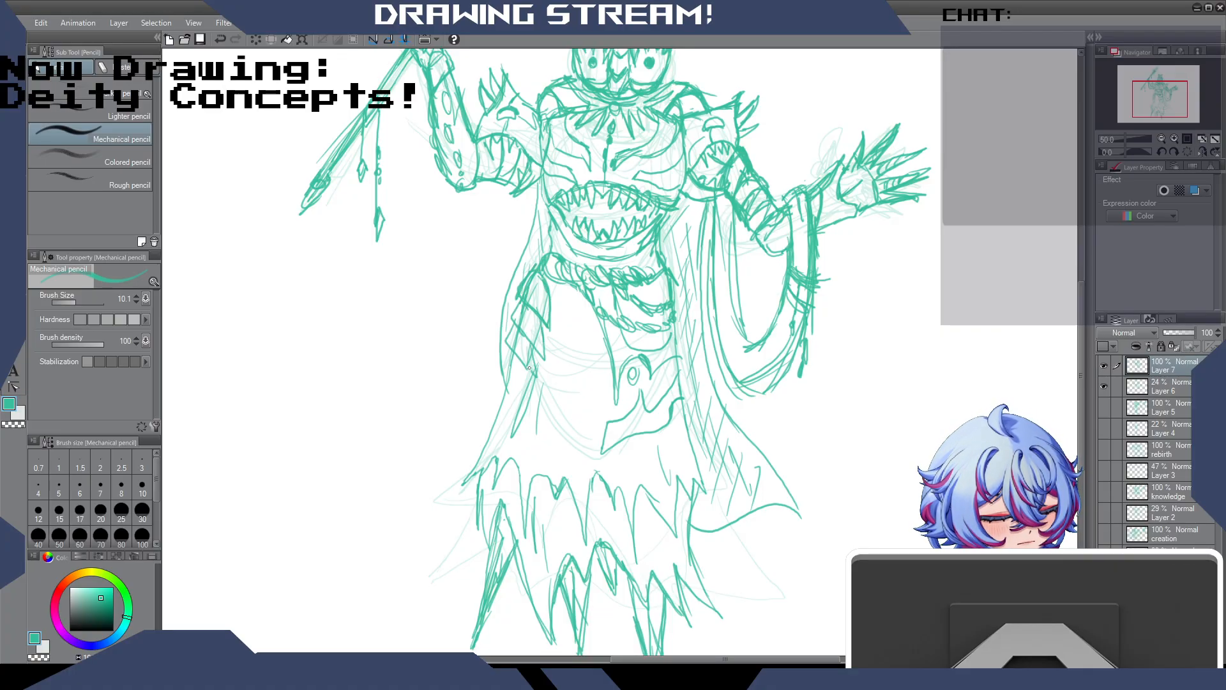
key("e")
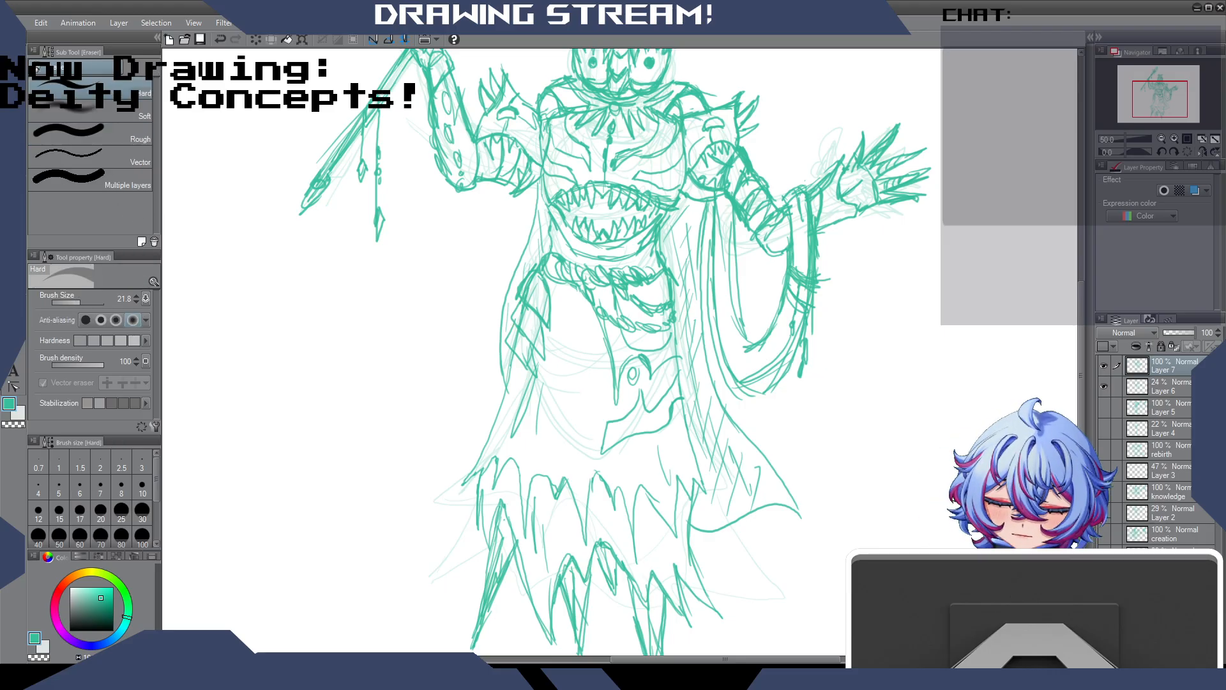
left_click_drag(531, 271, 525, 295)
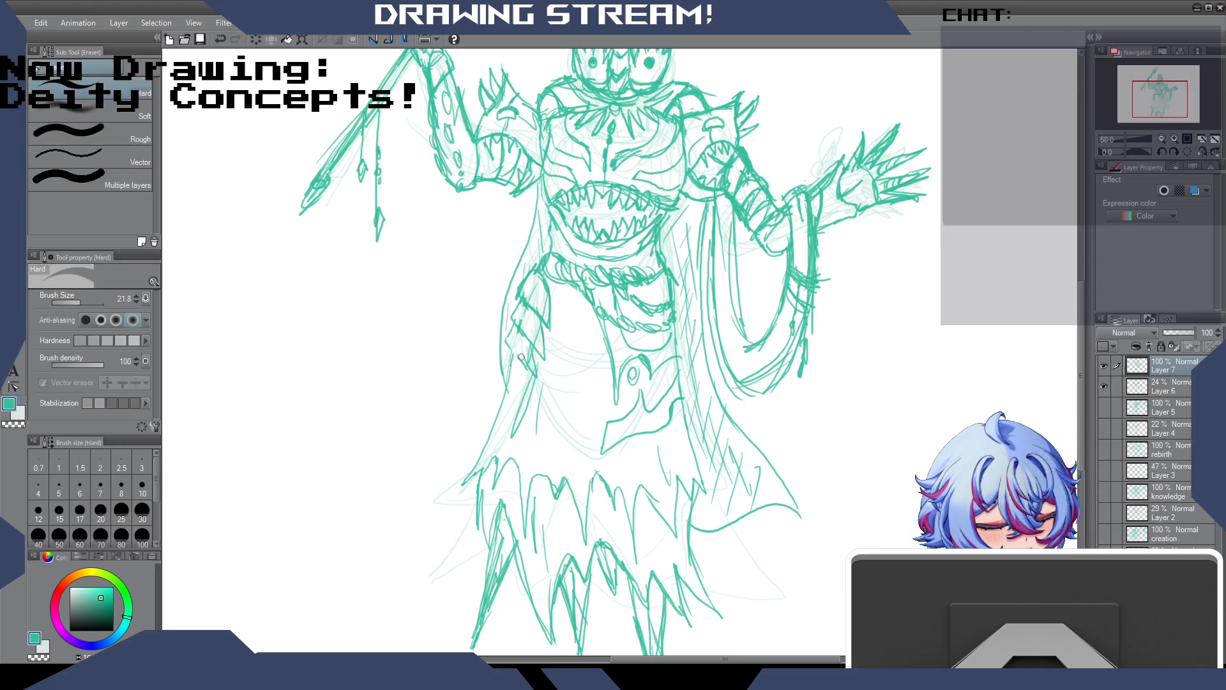
key("p")
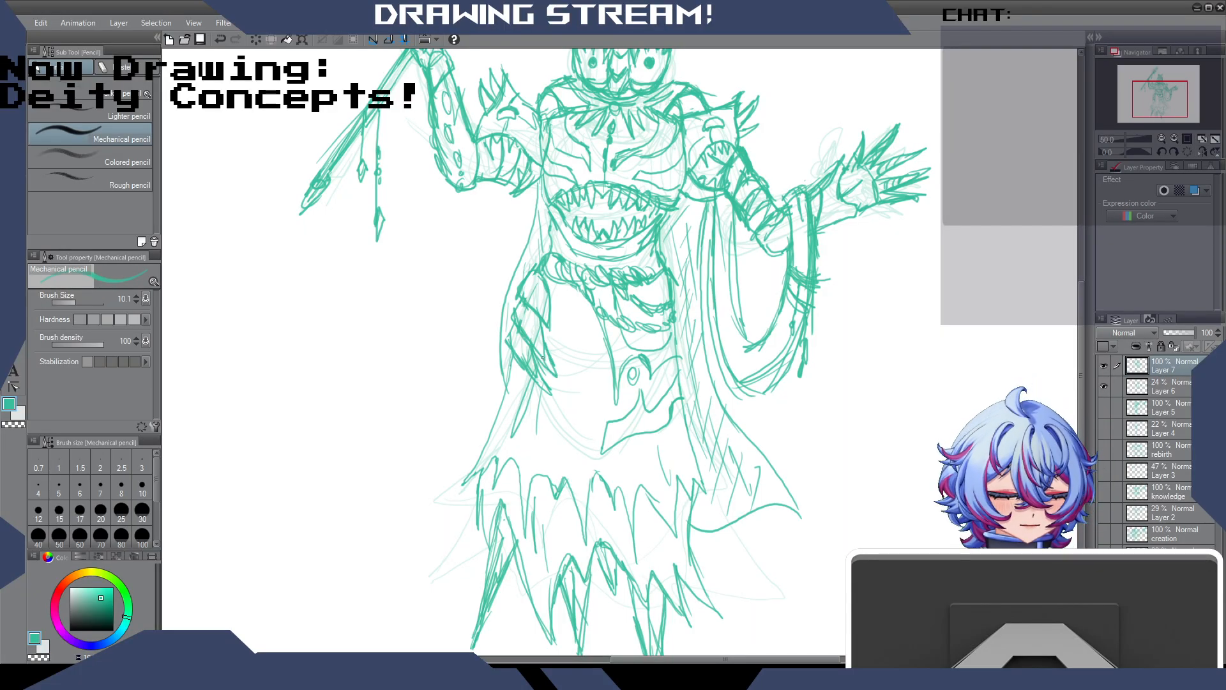
mouse_move(545, 292)
left_mouse_down()
mouse_move(552, 324)
mouse_move(539, 315)
mouse_move(529, 339)
mouse_move(531, 395)
mouse_move(520, 376)
left_mouse_up()
Thicken the edge of the eyed cloth flap and reinforce the outline of the jagged hip plates.
mouse_move(676, 332)
left_mouse_down()
mouse_move(678, 361)
mouse_move(673, 332)
mouse_move(648, 385)
mouse_move(678, 352)
left_mouse_up()
left_click_drag(679, 359, 667, 373)
left_click_drag(675, 367, 661, 384)
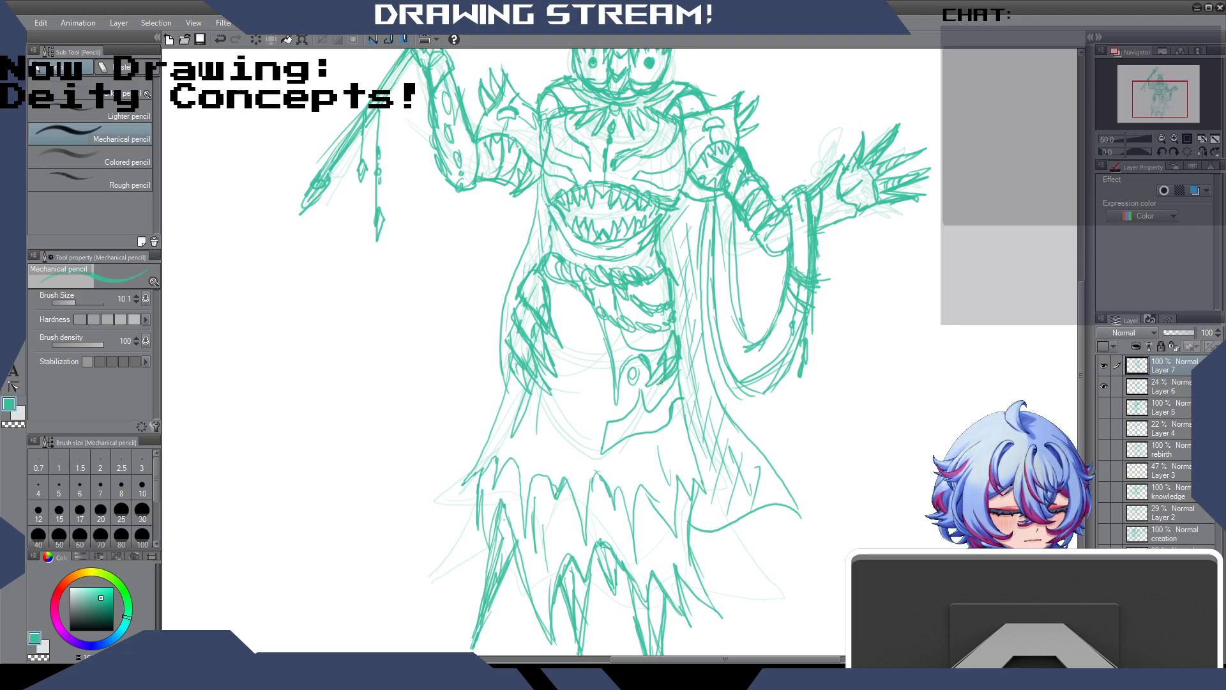
left_click_drag(684, 329, 679, 361)
left_click_drag(537, 265, 520, 276)
left_click_drag(523, 271, 517, 304)
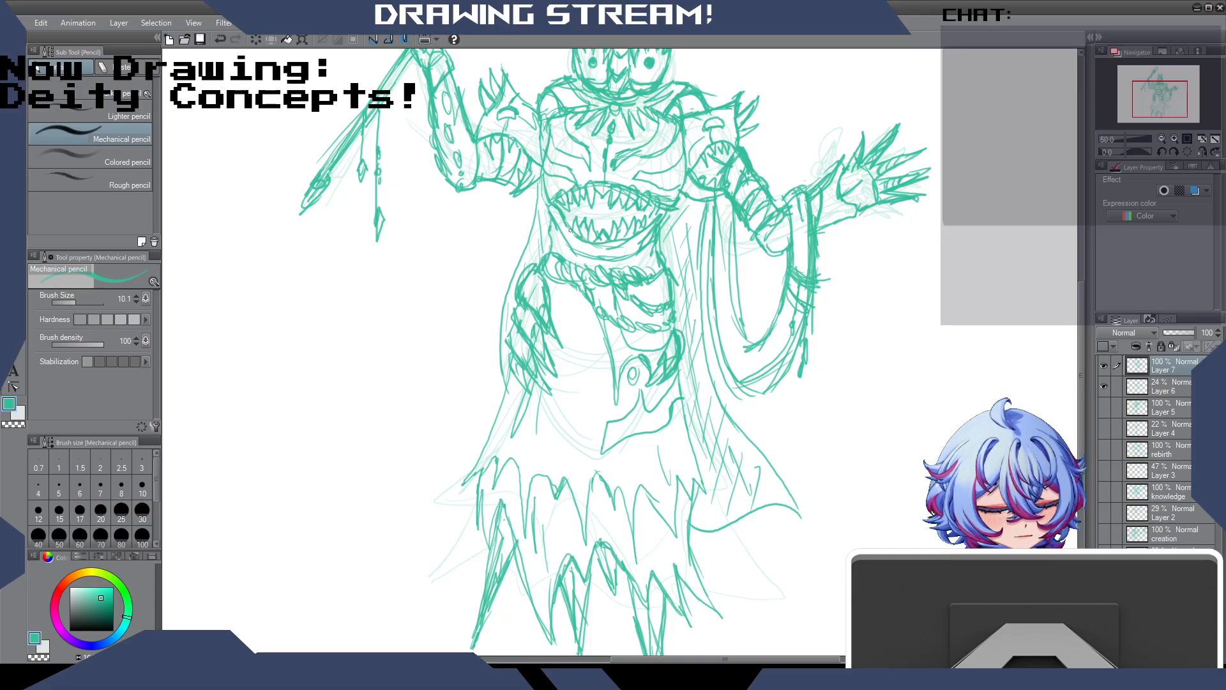
left_click_drag(529, 346, 515, 371)
Reinforce the robe's side edge below the hip plates and darken the points of the upper ragged hem.
mouse_move(536, 369)
left_mouse_down()
mouse_move(526, 400)
mouse_move(487, 430)
left_mouse_up()
left_click_drag(501, 390, 494, 413)
left_click_drag(489, 425, 469, 470)
left_click_drag(496, 422, 465, 482)
mouse_move(501, 443)
left_mouse_down()
mouse_move(477, 473)
mouse_move(530, 540)
mouse_move(554, 493)
mouse_move(589, 538)
left_mouse_up()
left_click_drag(609, 484, 641, 549)
Darken the contours of the eyed flap and add short fold strokes around the belt and waist.
left_click_drag(641, 390, 617, 417)
left_click_drag(641, 366, 622, 395)
mouse_move(620, 404)
left_mouse_down()
mouse_move(619, 386)
mouse_move(614, 408)
left_mouse_up()
left_click_drag(612, 335, 605, 373)
mouse_move(605, 284)
left_mouse_down()
mouse_move(594, 293)
mouse_move(577, 261)
mouse_move(571, 318)
left_mouse_up()
left_click_drag(557, 231, 597, 257)
left_click_drag(668, 206, 661, 233)
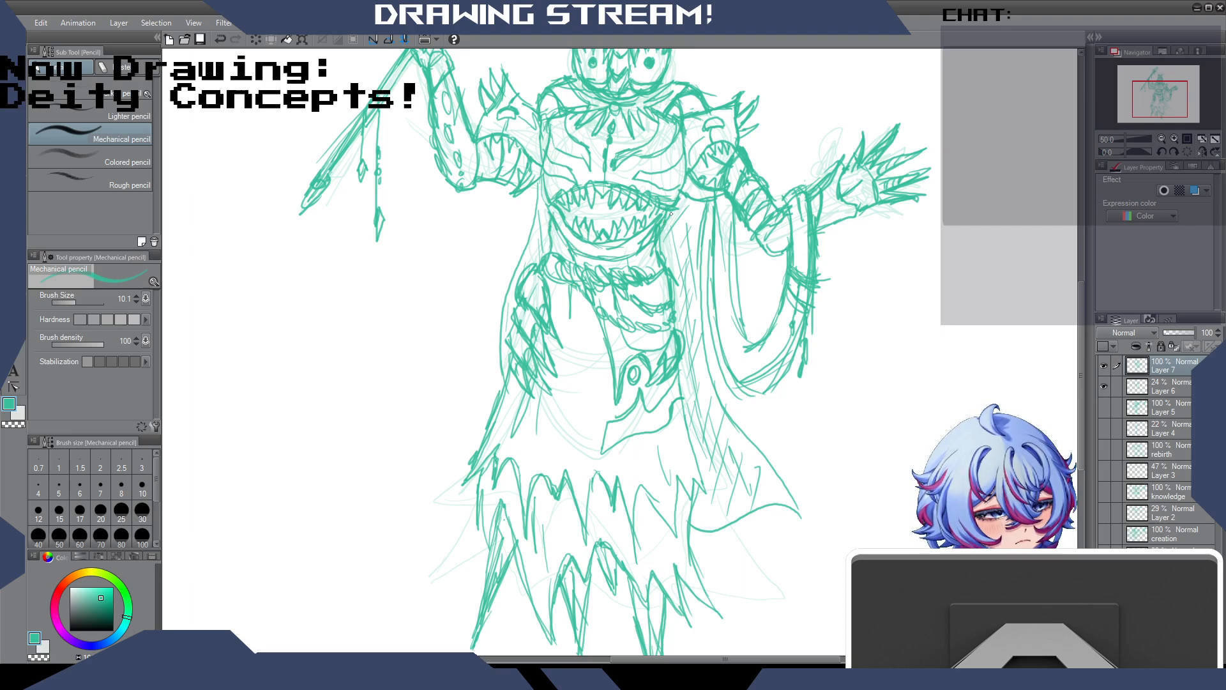
Strengthen the outstretched forearm's outline and wrist, then touch up the raised arm and its shoulder armor.
left_click_drag(1080, 336, 1088, 289)
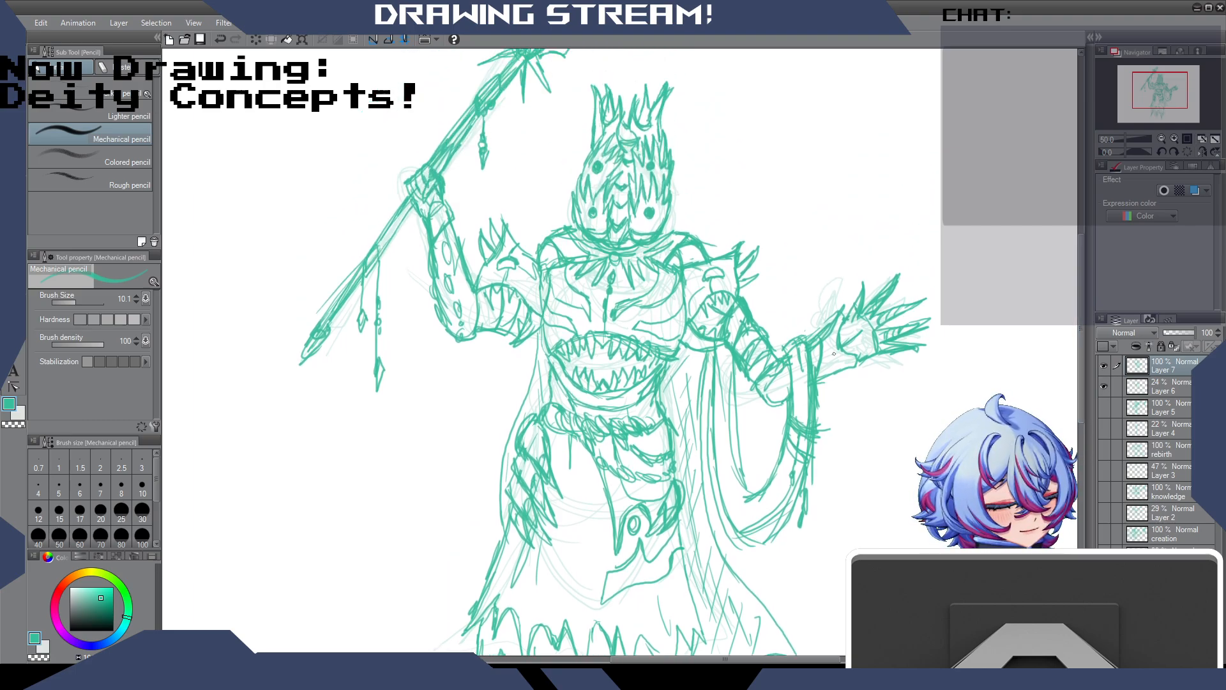
left_click_drag(836, 349, 838, 369)
mouse_move(829, 354)
left_mouse_down()
mouse_move(840, 374)
mouse_move(770, 406)
left_mouse_up()
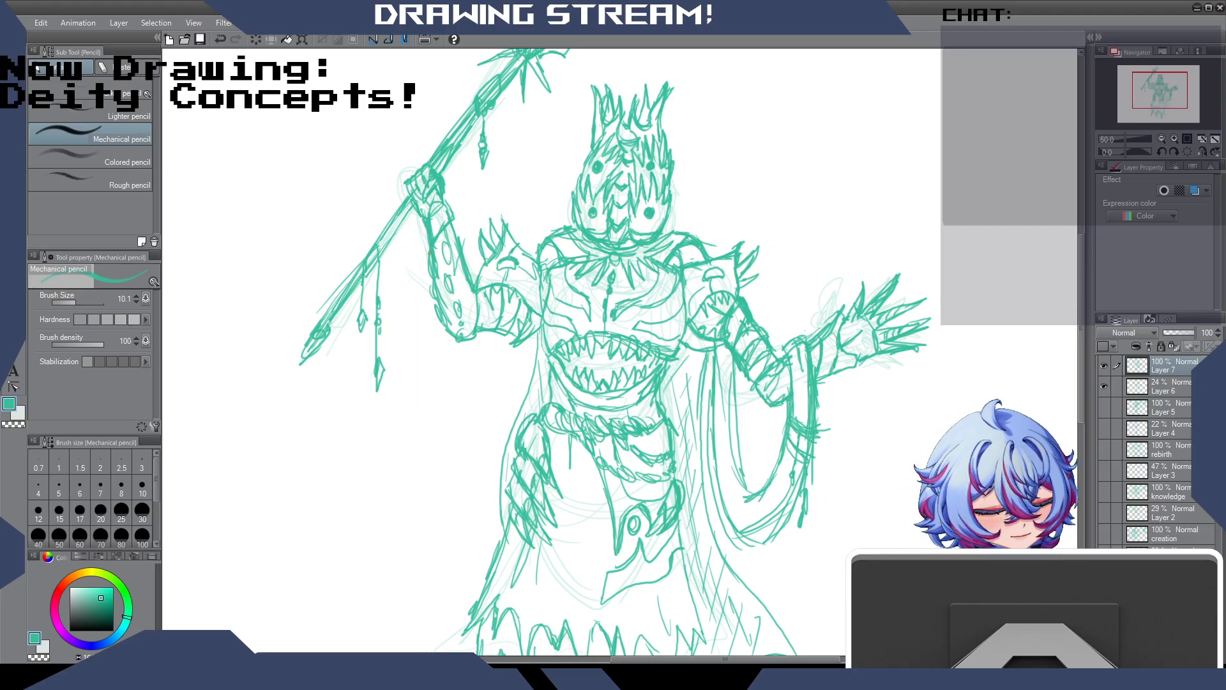
left_click_drag(447, 277, 459, 313)
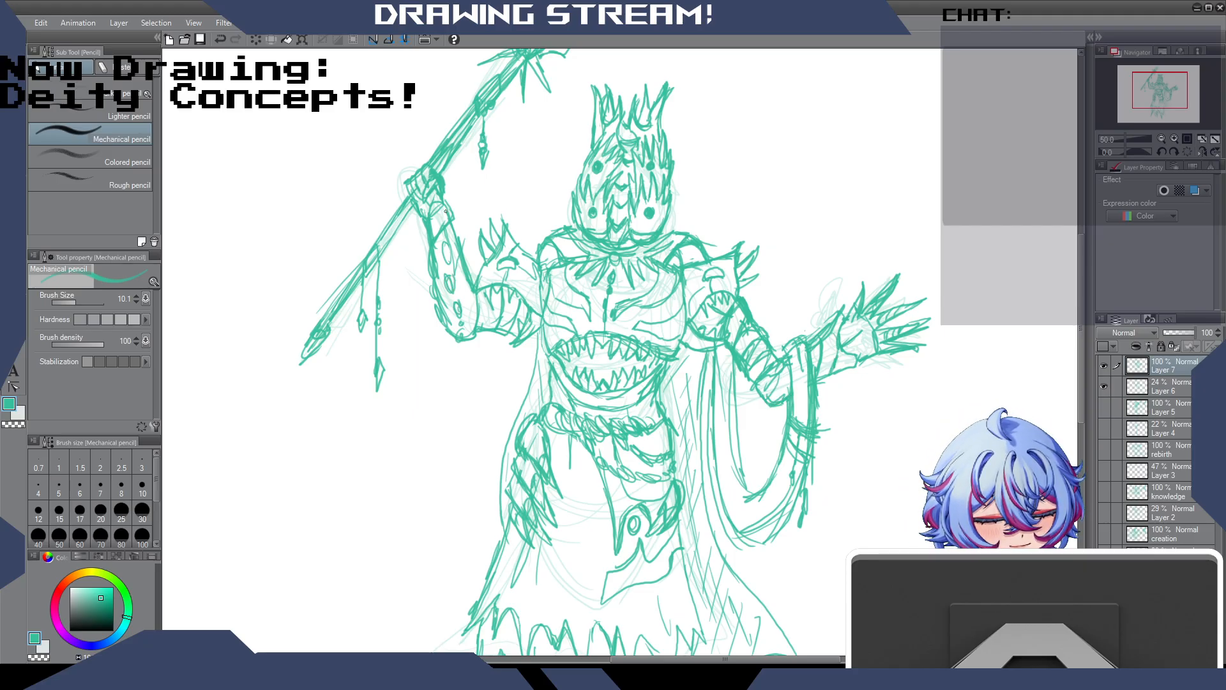
mouse_move(516, 242)
left_mouse_down()
mouse_move(540, 288)
mouse_move(517, 287)
left_mouse_up()
mouse_move(520, 334)
left_mouse_down()
mouse_move(529, 315)
mouse_move(536, 332)
left_mouse_up()
left_click_drag(478, 291, 479, 307)
left_click_drag(476, 333, 453, 348)
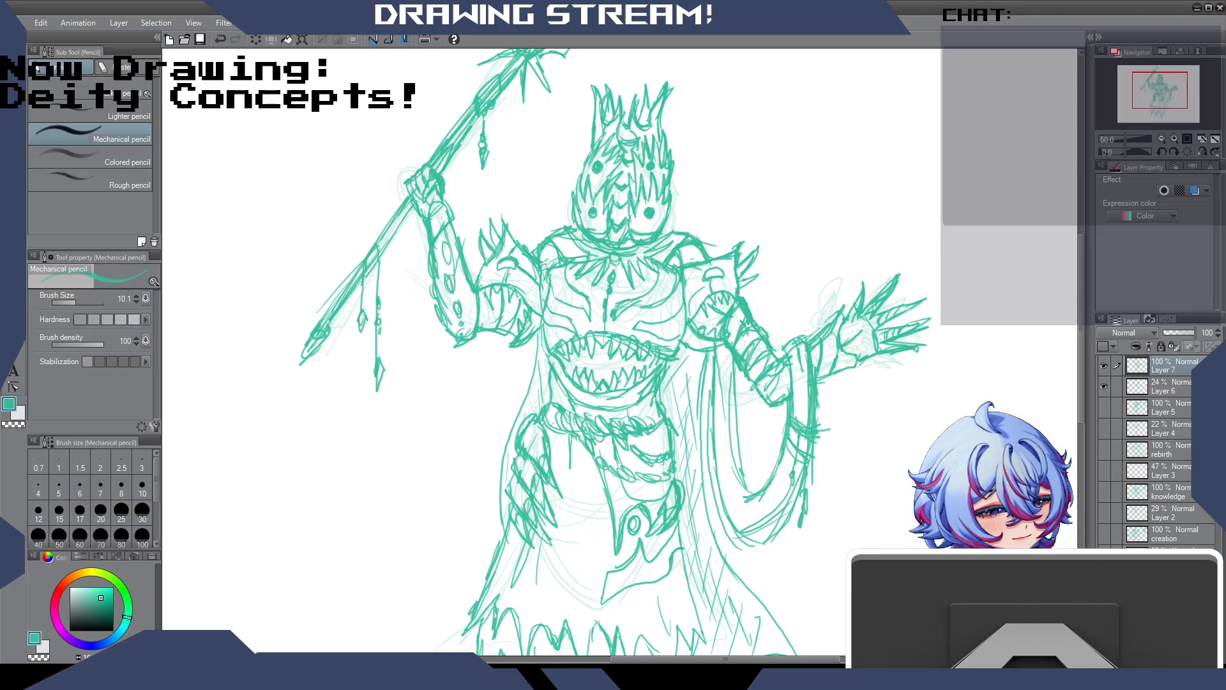
Touch up the lines around the chest, belly mouth and belt, and add more jagged points to the hip plates.
mouse_move(702, 304)
left_mouse_down()
mouse_move(691, 319)
mouse_move(627, 327)
mouse_move(653, 333)
left_mouse_up()
mouse_move(579, 315)
left_mouse_down()
mouse_move(577, 331)
mouse_move(553, 330)
mouse_move(553, 360)
left_mouse_up()
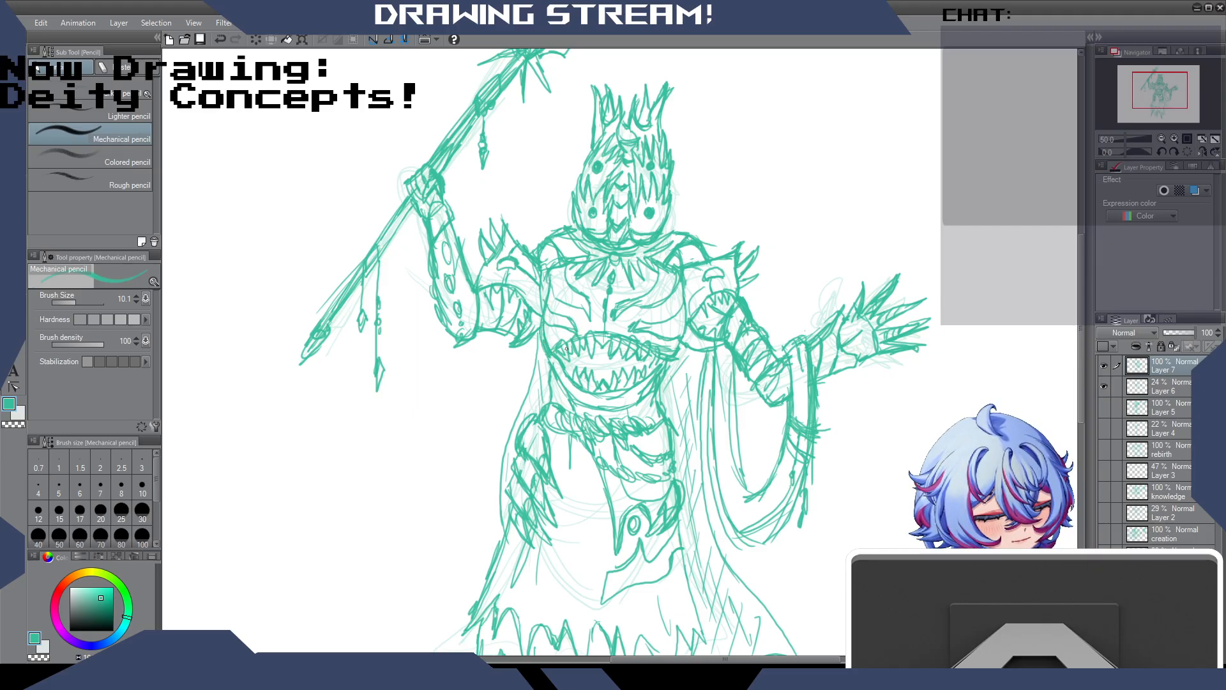
mouse_move(630, 382)
left_mouse_down()
mouse_move(584, 404)
mouse_move(607, 419)
mouse_move(601, 435)
mouse_move(550, 427)
mouse_move(579, 437)
left_mouse_up()
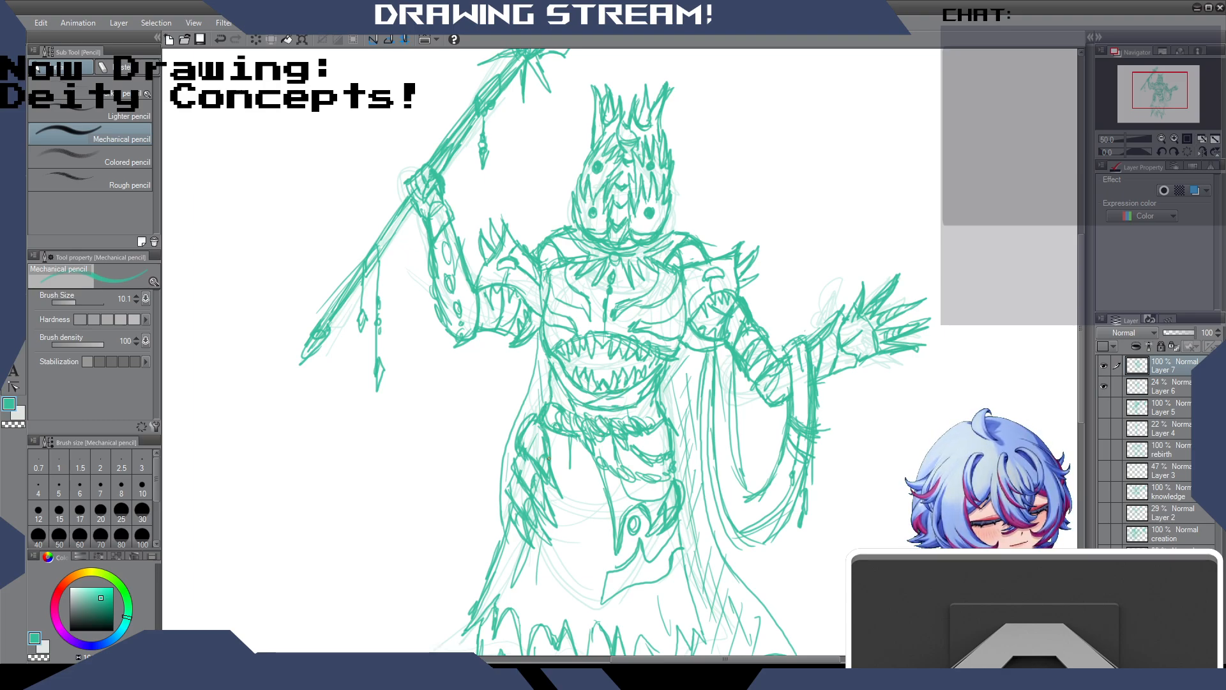
left_click_drag(542, 478, 566, 503)
mouse_move(567, 503)
left_mouse_down()
mouse_move(540, 492)
mouse_move(550, 510)
mouse_move(541, 479)
mouse_move(548, 519)
mouse_move(535, 462)
mouse_move(552, 545)
left_mouse_up()
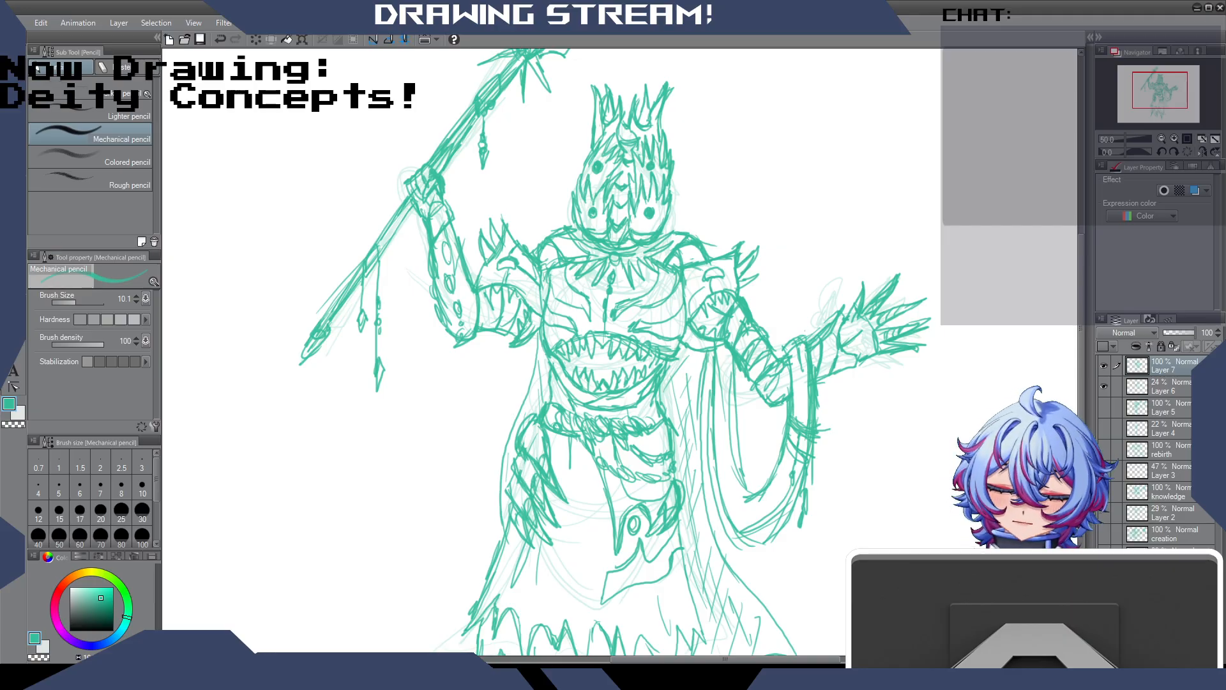
Fill the interior of the belly mouth with solid teal around the fangs using the Refer other layers fill.
key("g")
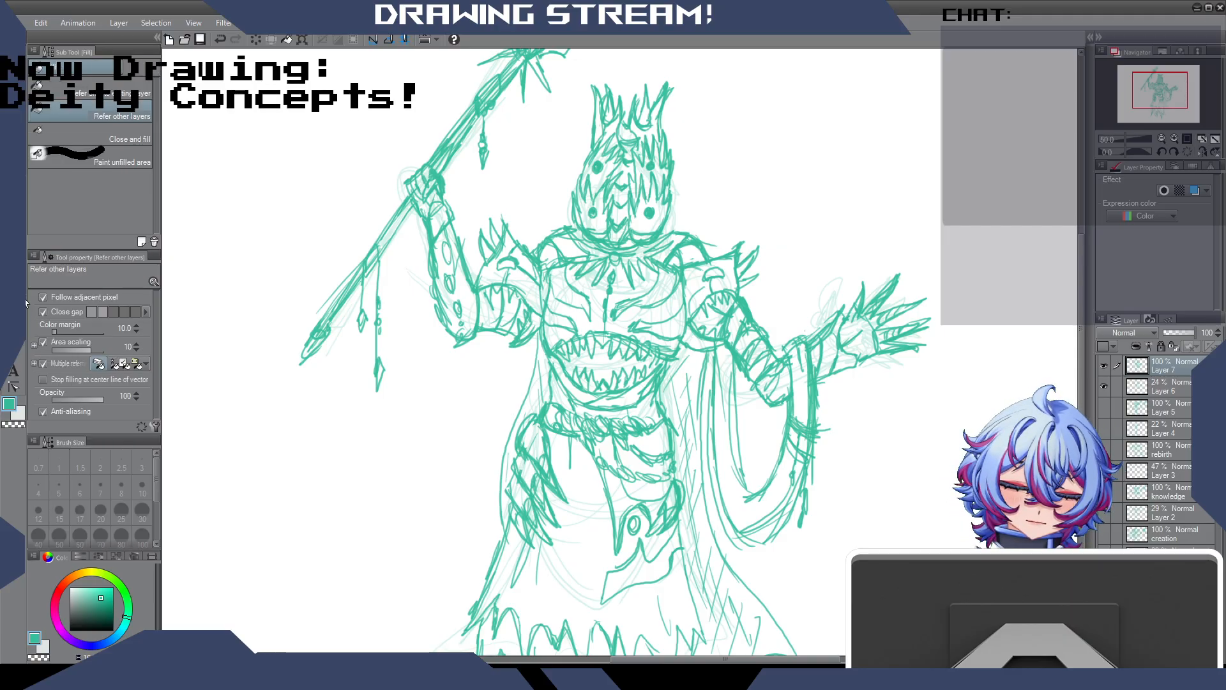
left_click(611, 359)
left_click(623, 360)
left_click(630, 363)
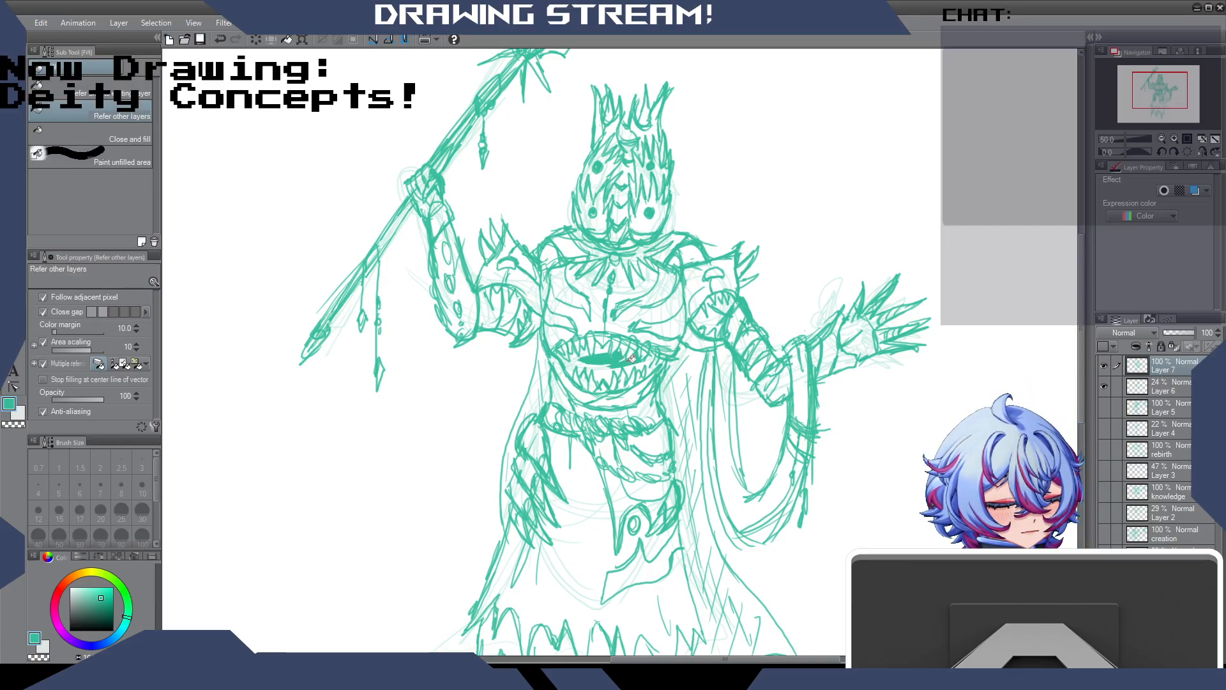
left_click(630, 366)
left_click(647, 364)
left_click(603, 374)
left_click(602, 348)
left_click(589, 351)
left_click(581, 356)
left_click(581, 362)
left_click(585, 364)
left_click(575, 362)
left_click(571, 362)
Erase an upright eye shape in the center of the filled belly mouth and draw a slit pupil inside it.
key("p")
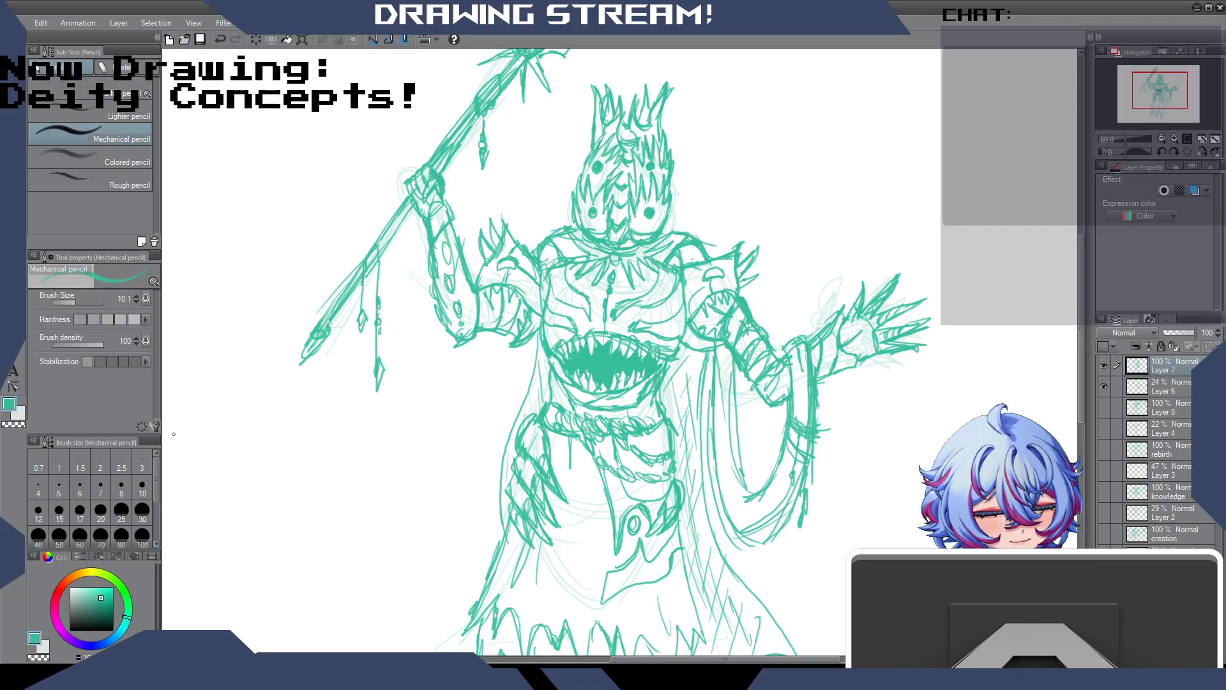
key("e")
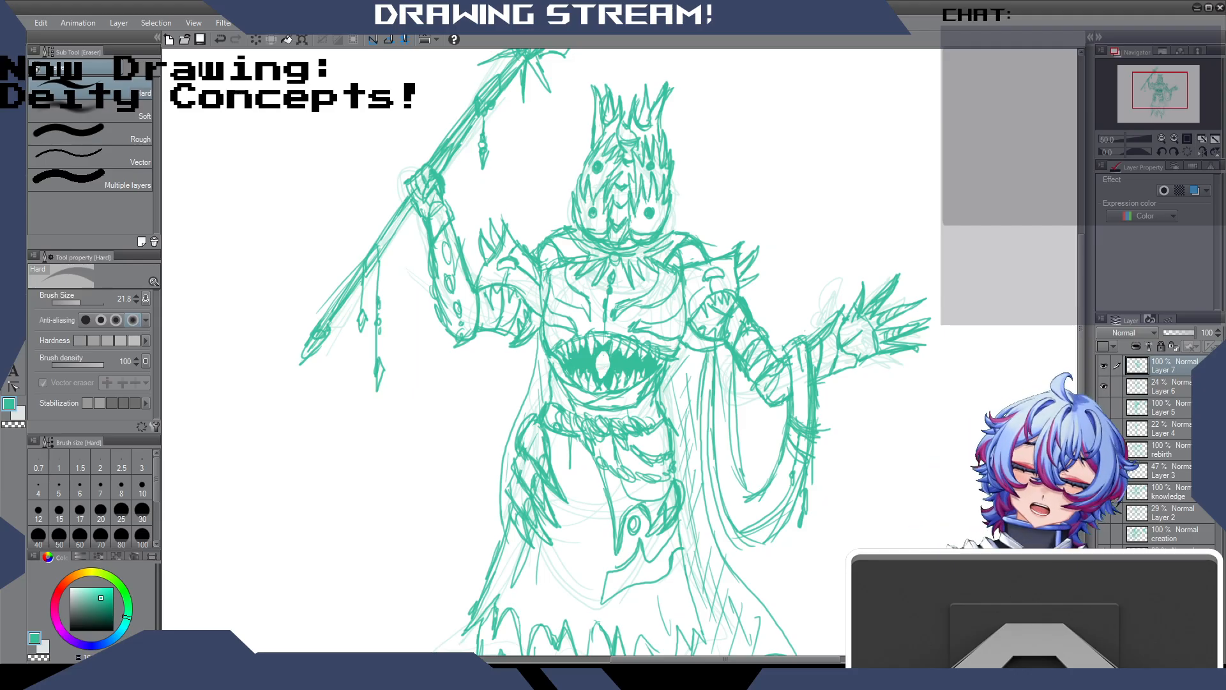
key("p")
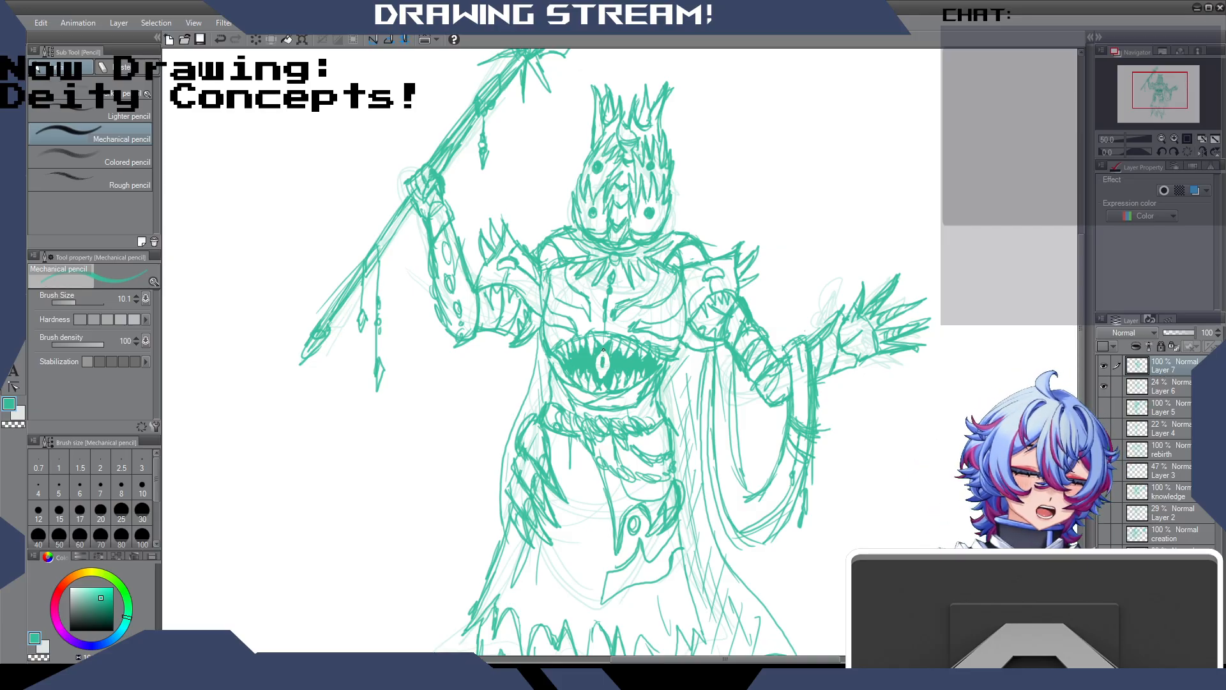
Thicken the torso's side contour and the cape and robe edges on the spear-arm side with the G-pen.
key("b")
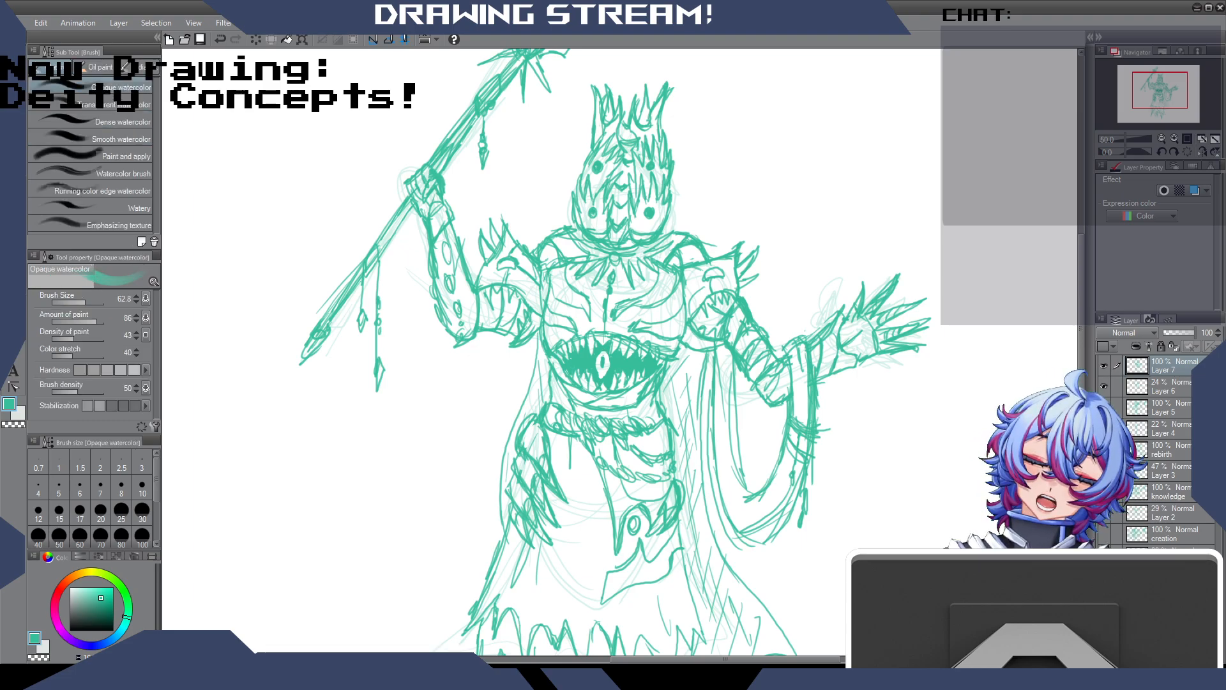
key("p")
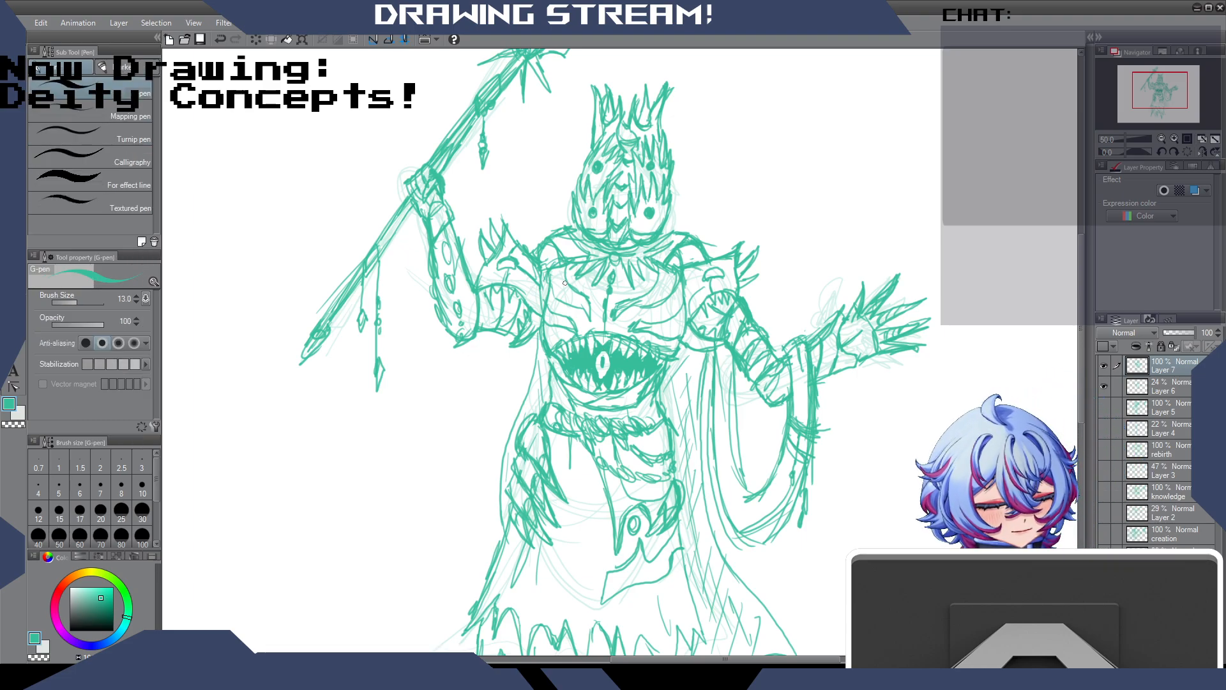
left_click_drag(548, 281, 570, 304)
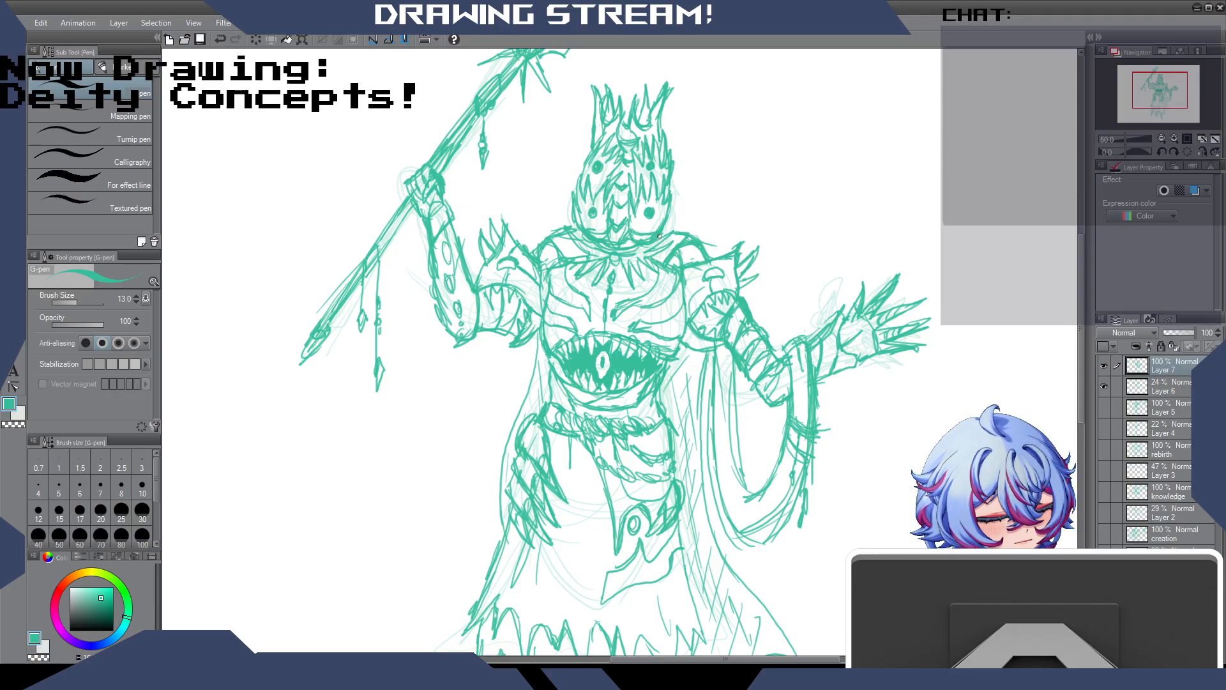
mouse_move(589, 319)
left_mouse_down()
mouse_move(553, 293)
mouse_move(541, 305)
left_mouse_up()
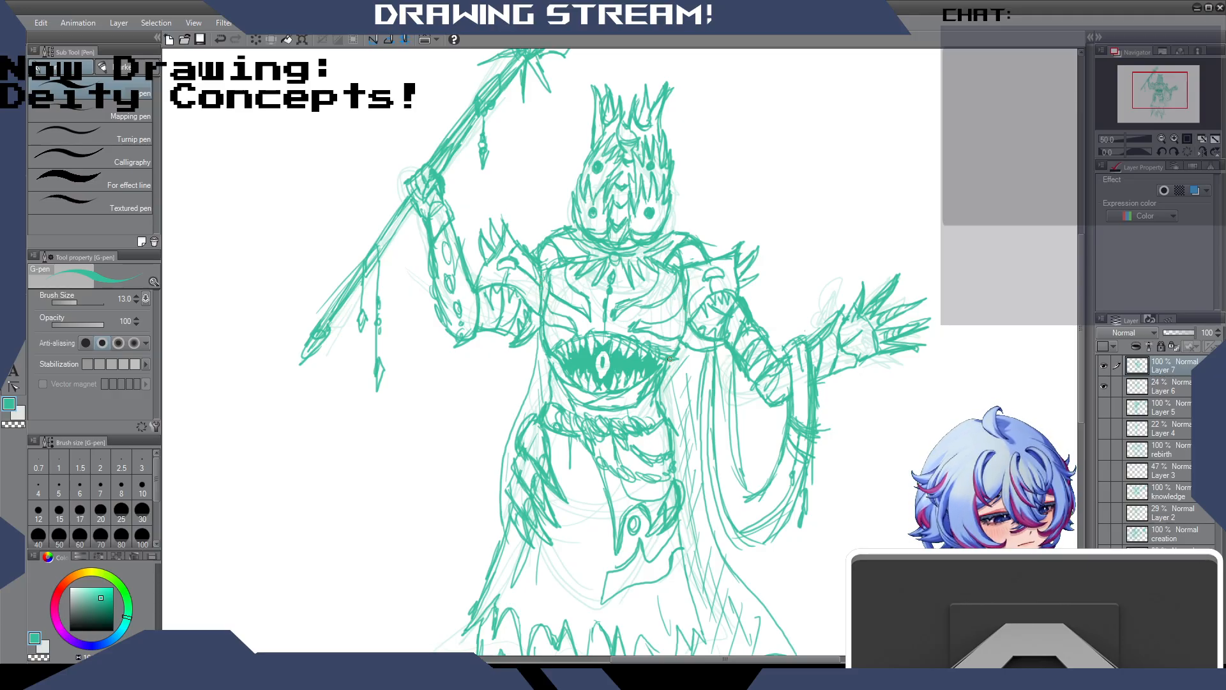
left_click_drag(554, 404, 534, 417)
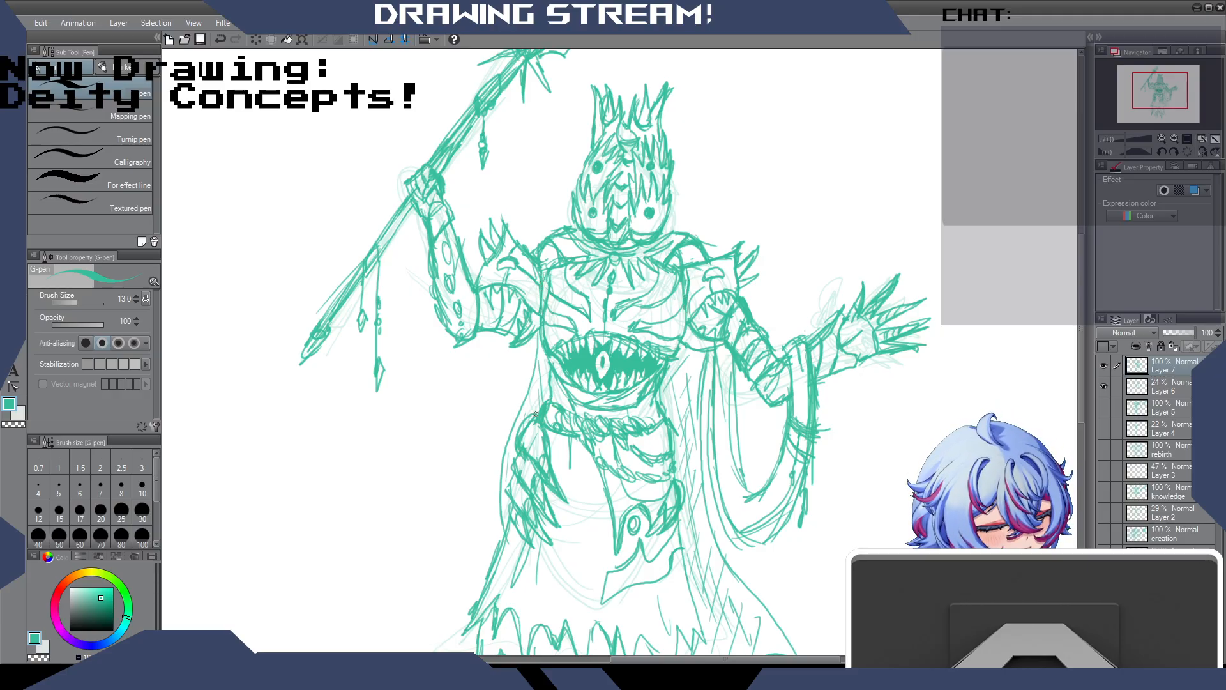
left_click_drag(540, 337, 522, 400)
left_click_drag(499, 514, 506, 542)
left_click_drag(485, 610, 471, 625)
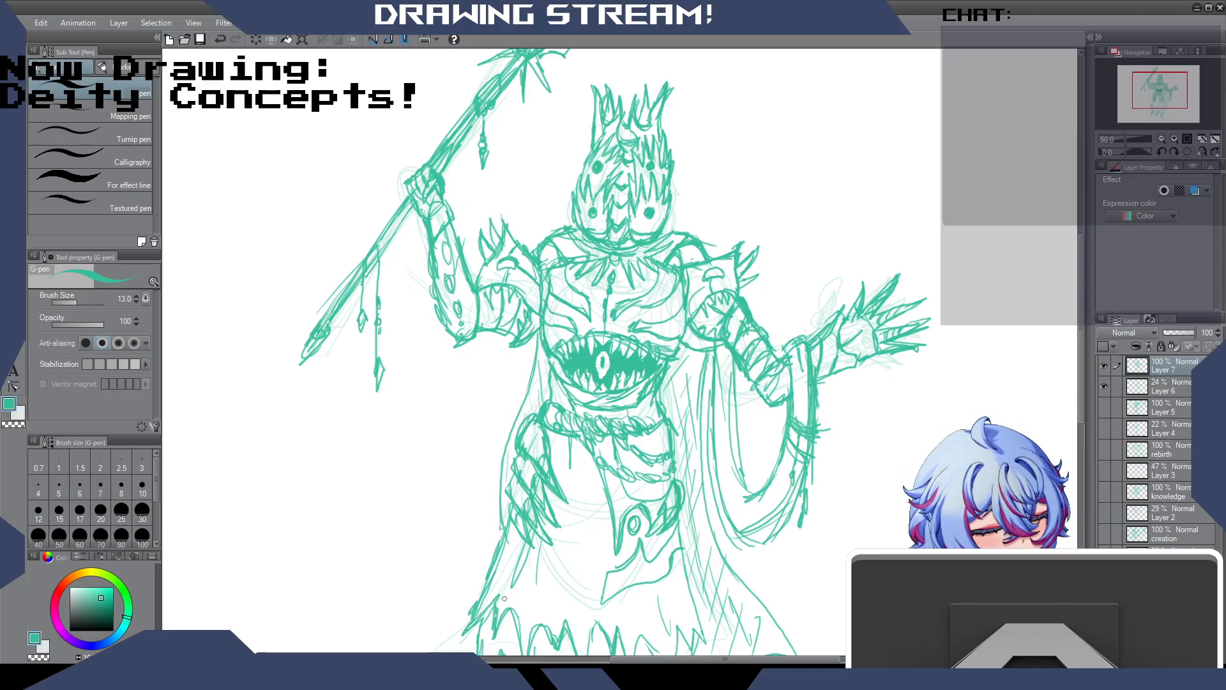
Reinforce the hanging cloth loop's folds with the Mechanical pencil and erase the lines crossing its tied band.
key("p")
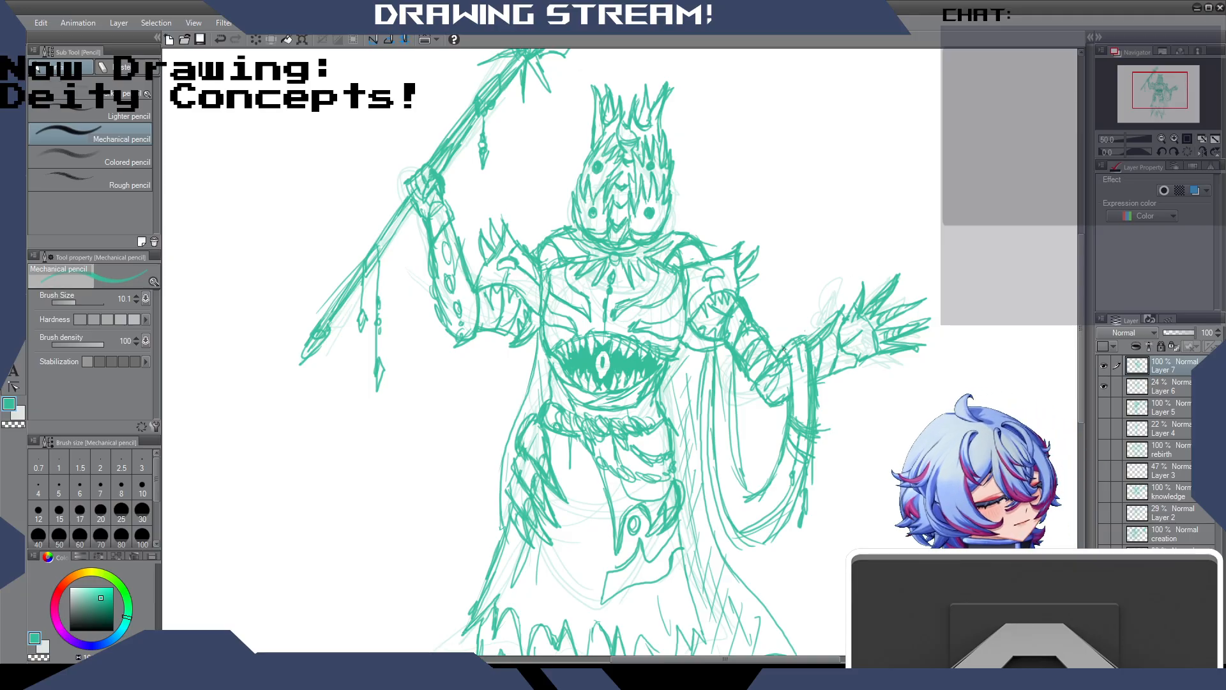
left_click_drag(733, 353, 738, 468)
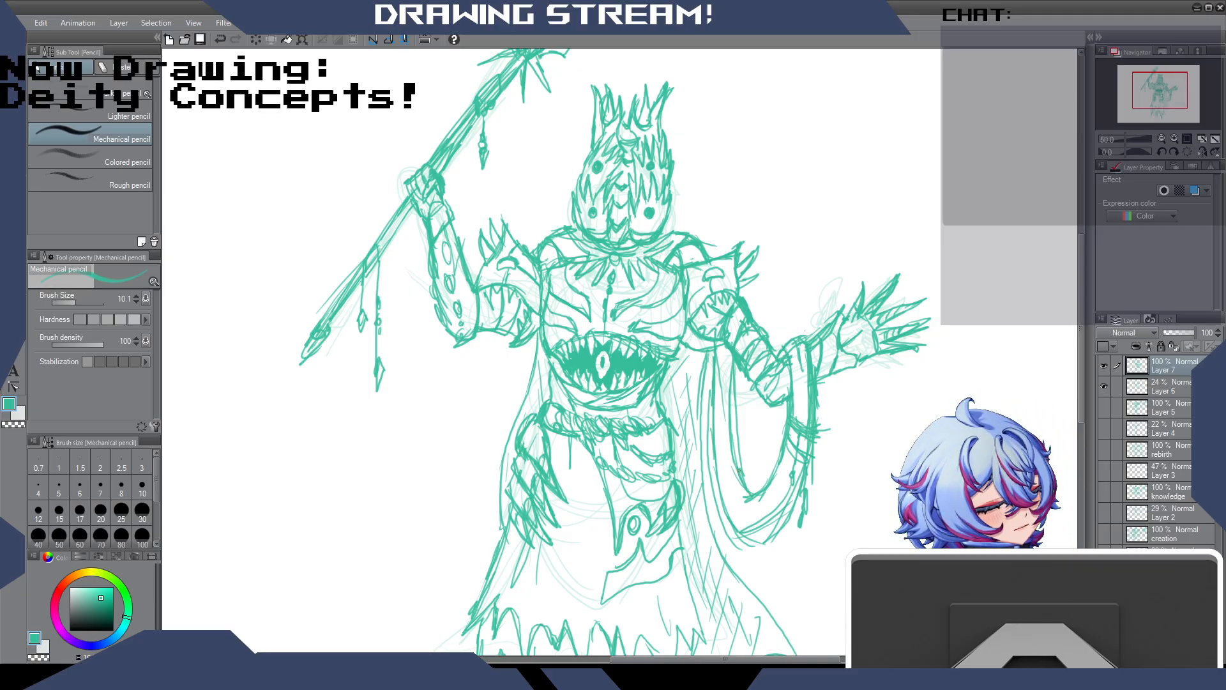
left_click_drag(733, 525, 765, 538)
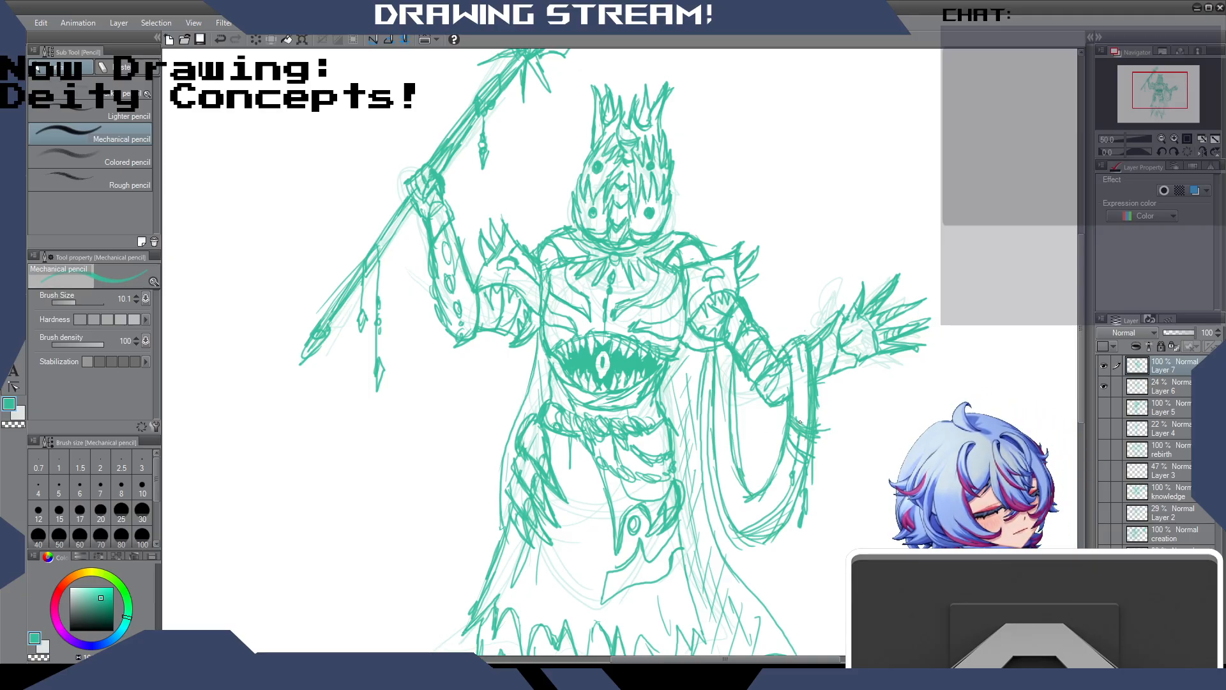
key("e")
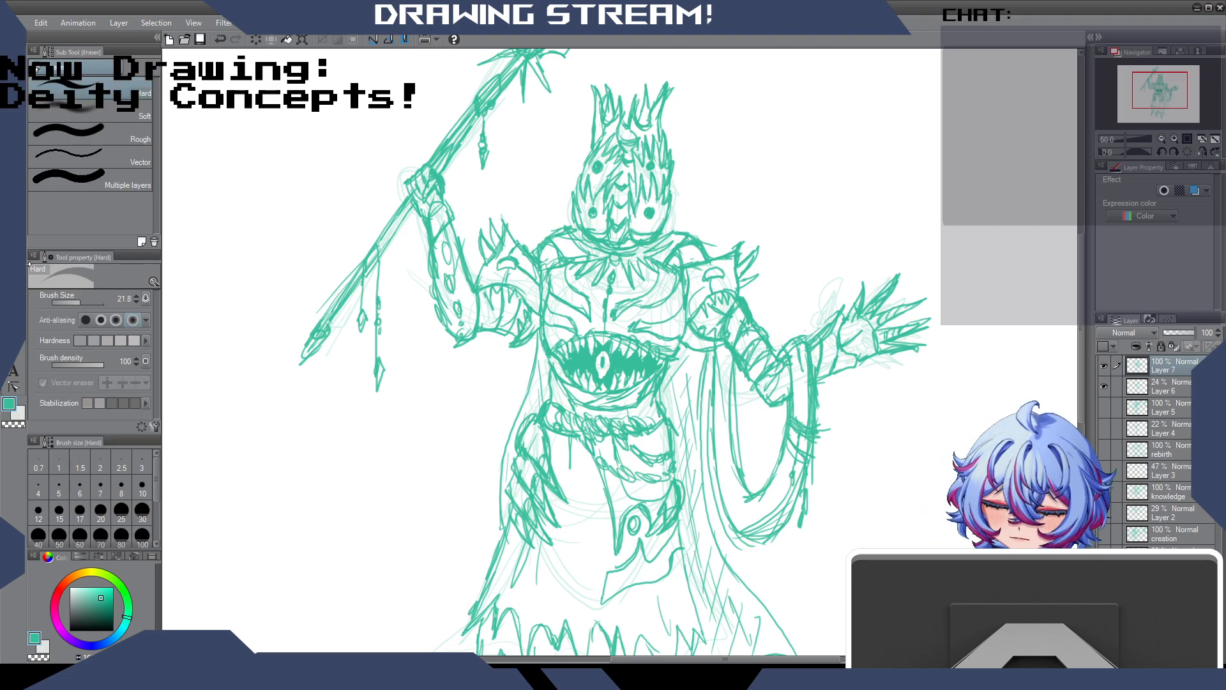
mouse_move(797, 419)
left_mouse_down()
mouse_move(811, 436)
mouse_move(795, 457)
mouse_move(807, 454)
mouse_move(801, 442)
left_mouse_up()
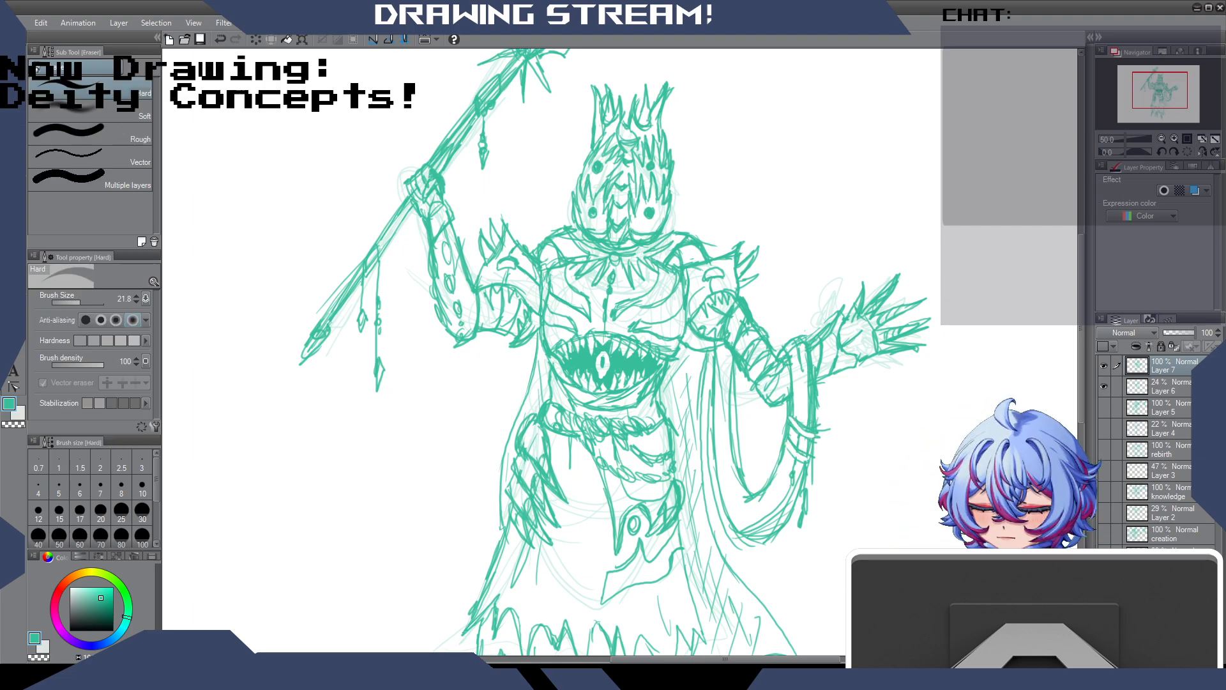
Draw the cloth loop's hanging tassel and touch up the spear's blade and upper shaft with the Mechanical pencil.
key("p")
left_click_drag(796, 452, 799, 546)
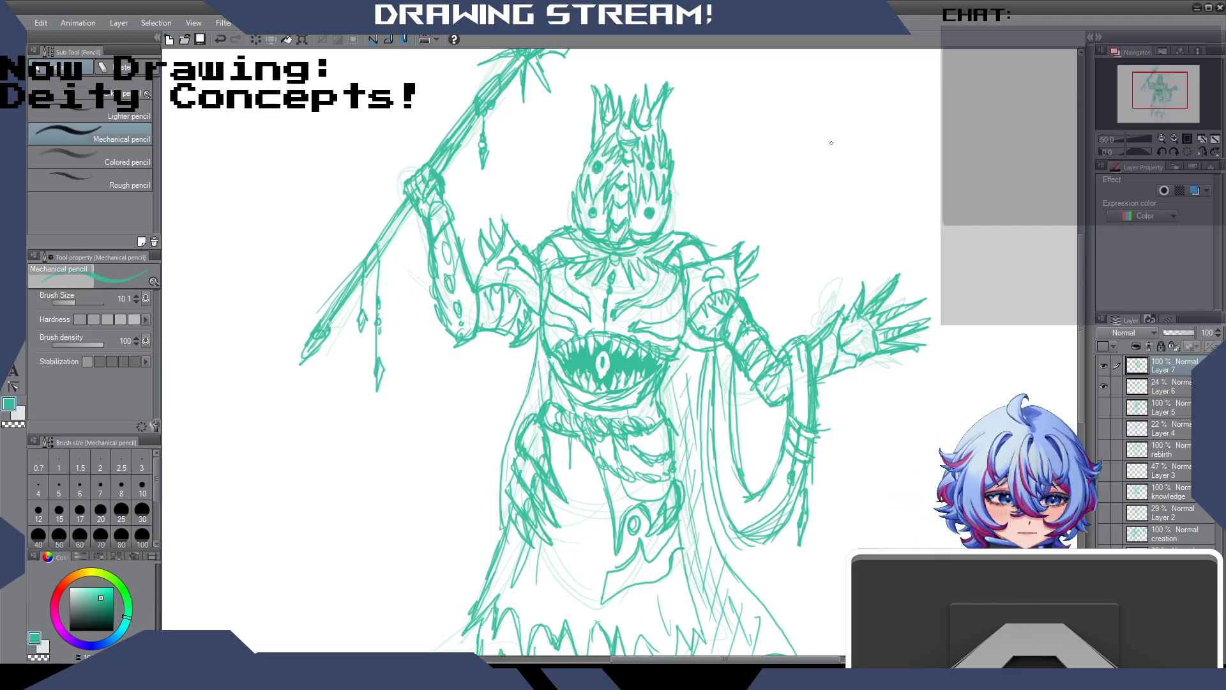
left_click_drag(1083, 333, 1082, 289)
mouse_move(601, 108)
left_mouse_down()
mouse_move(578, 131)
mouse_move(601, 108)
mouse_move(585, 153)
left_mouse_up()
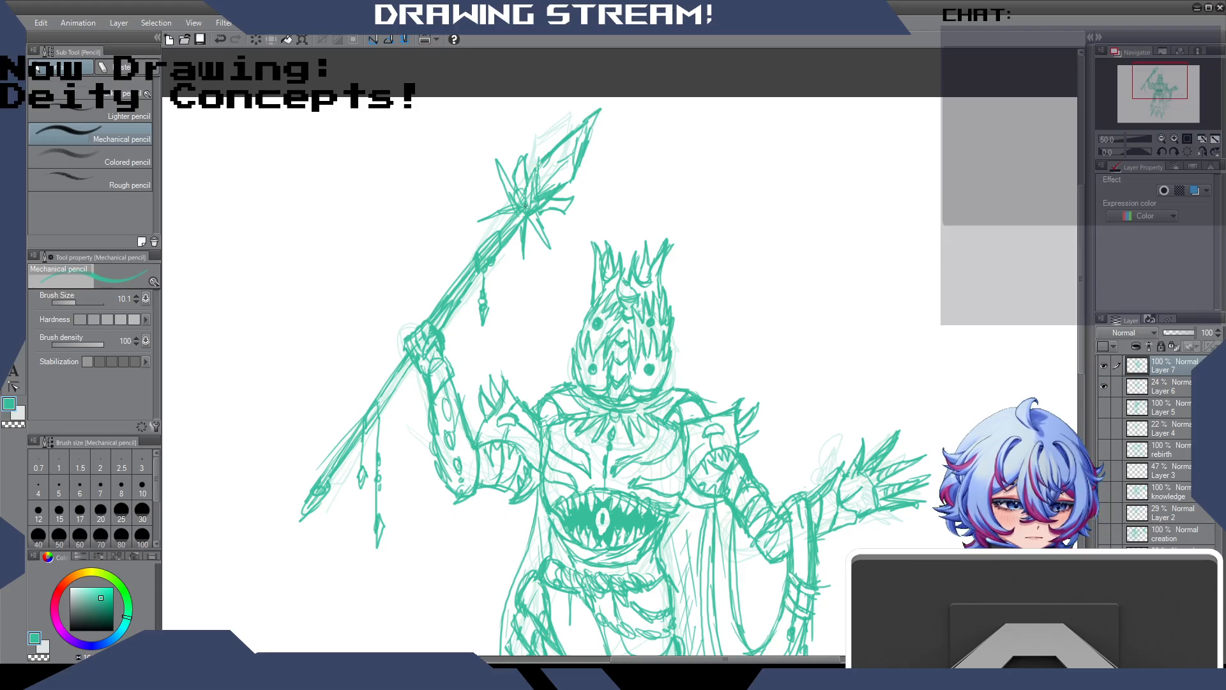
left_click_drag(493, 228, 479, 248)
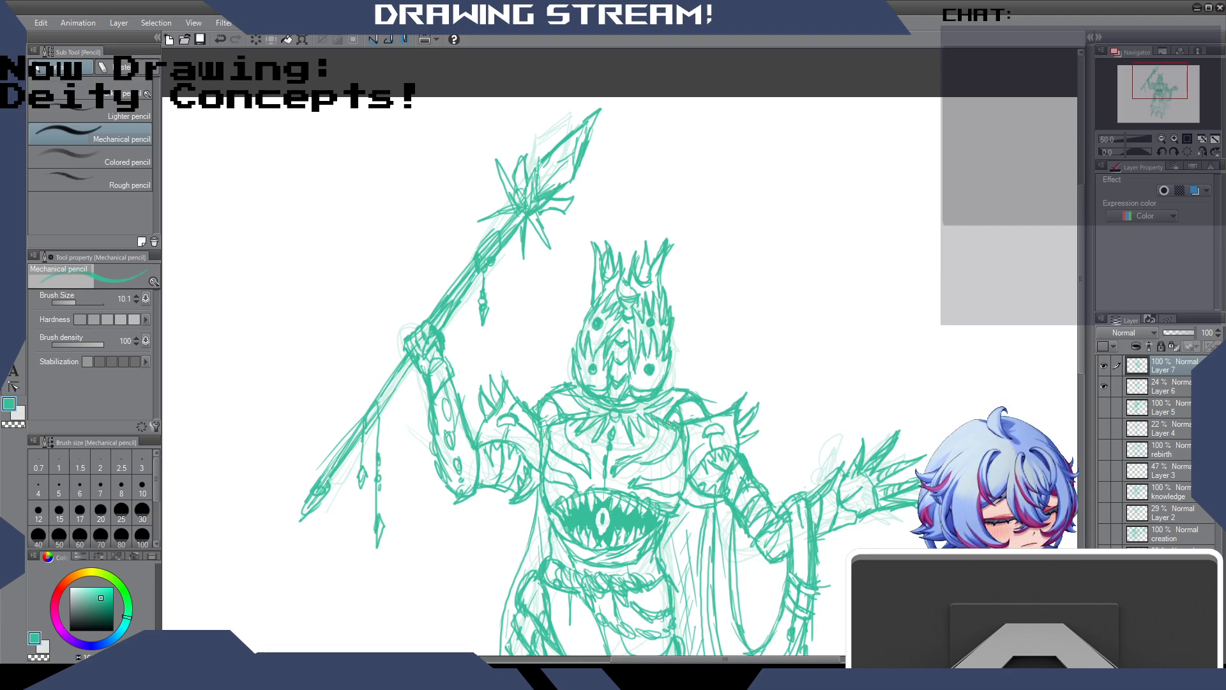
Refine the chest markings, draw round ornaments on both shoulders beside the collar, and erase the centres of the mask's eyes.
left_click_drag(653, 439, 615, 476)
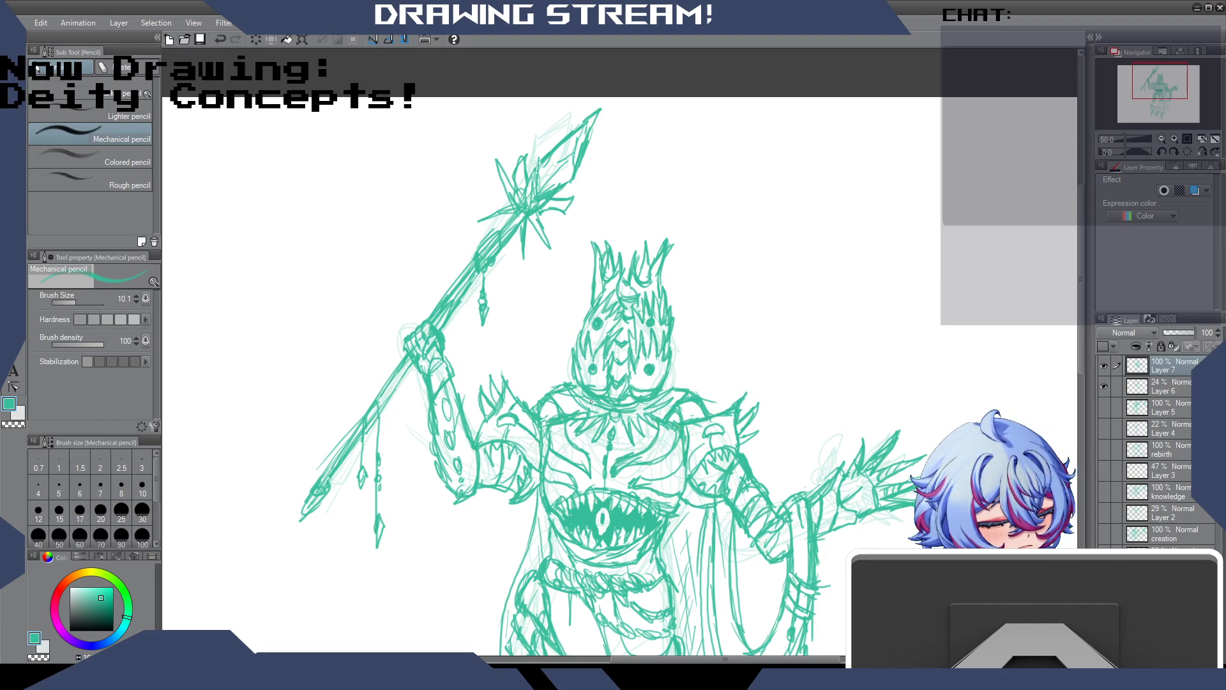
left_click_drag(678, 405, 668, 427)
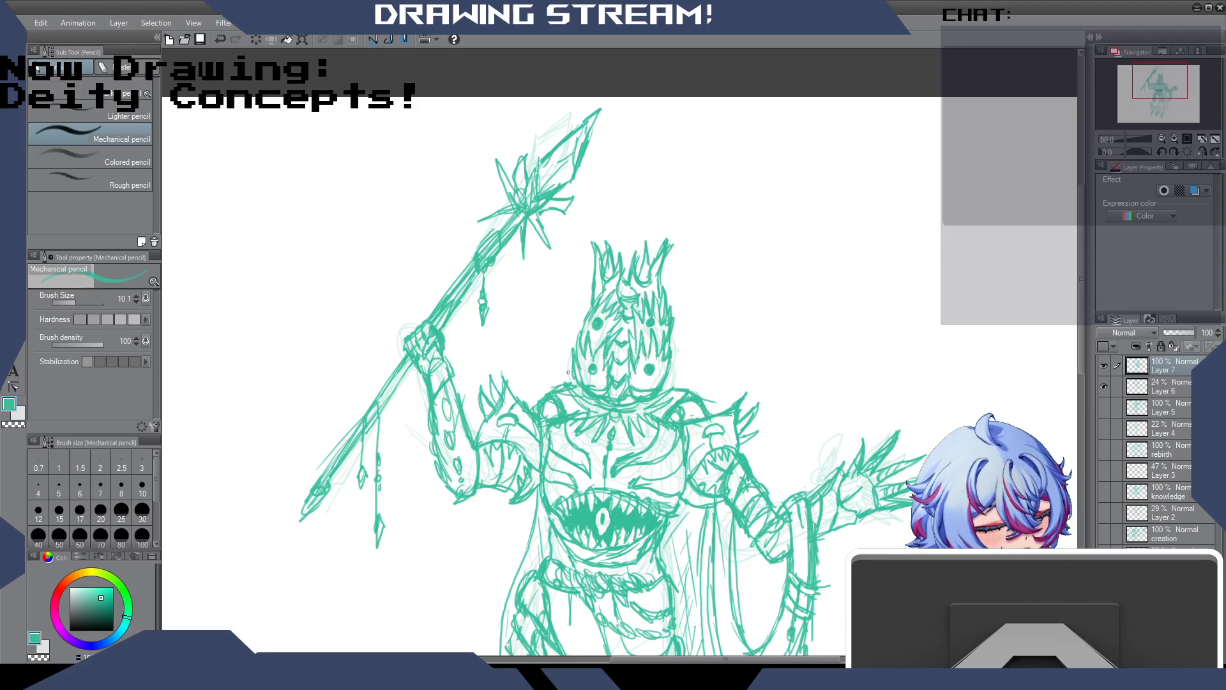
left_click_drag(684, 404, 690, 418)
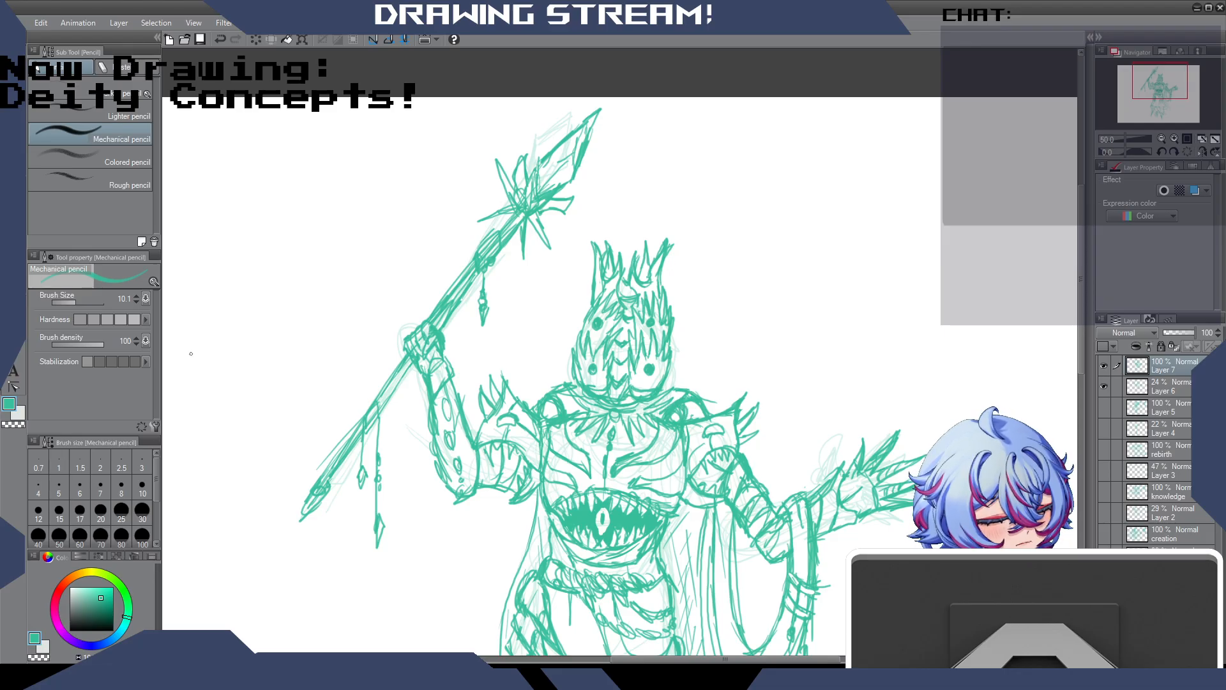
key("e")
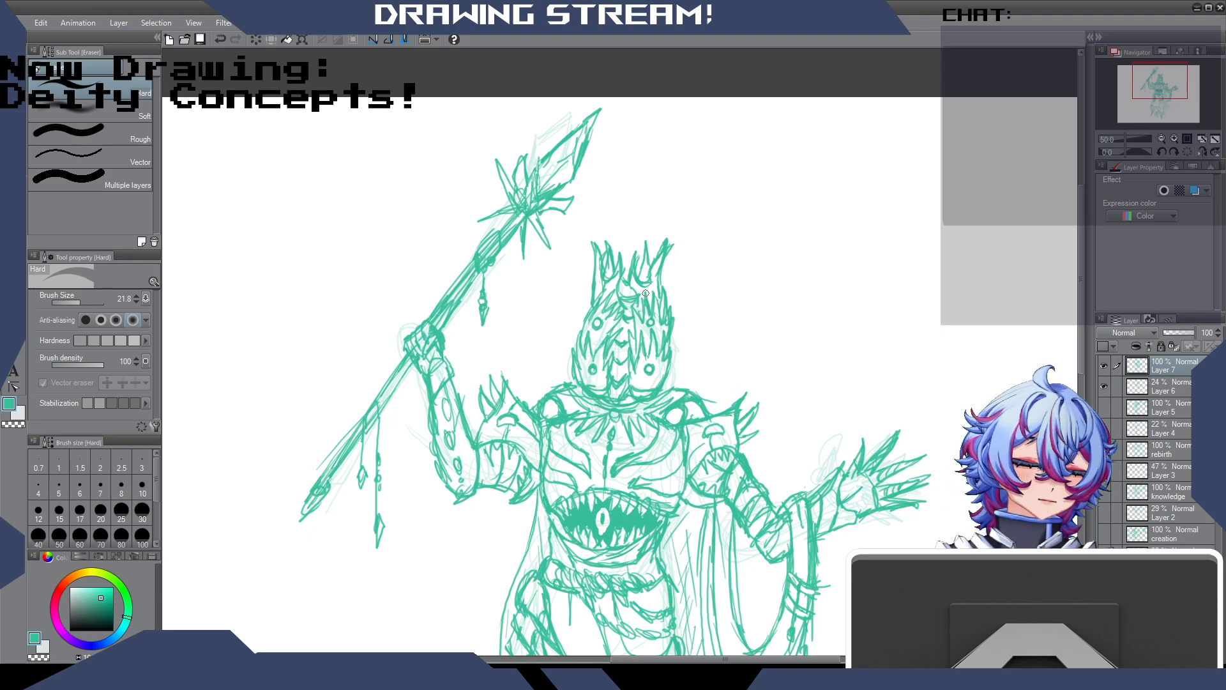
Hide the rough sketch on Layer 6 and handwrite the title "Desire" near the page's upper-left corner with the Mechanical pencil.
left_click(1104, 387)
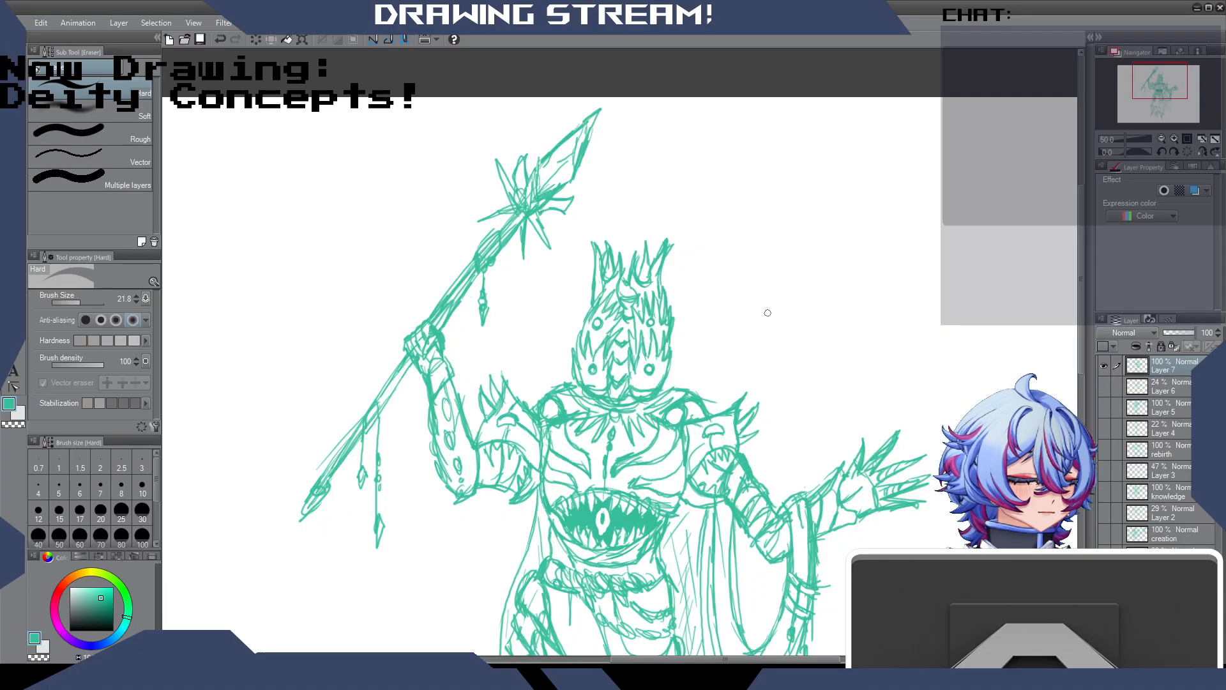
scroll(776, 313, "down", 2)
left_click_drag(1079, 284, 1080, 326)
scroll(1033, 306, "up", 1)
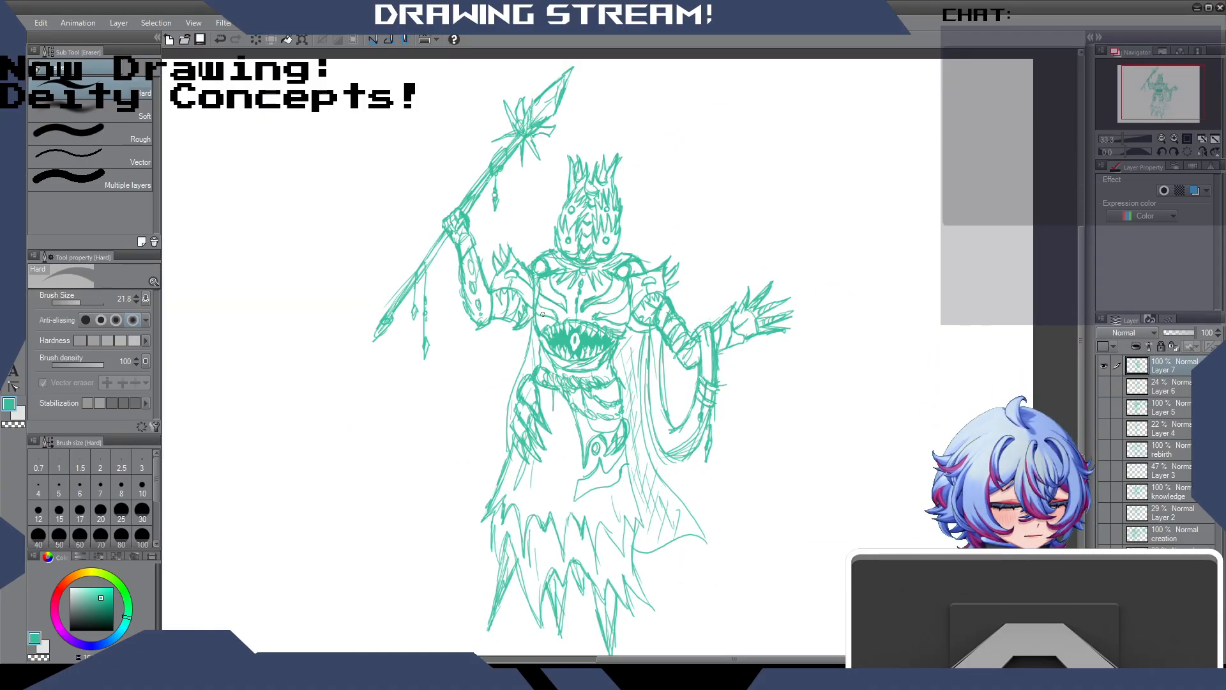
key("p")
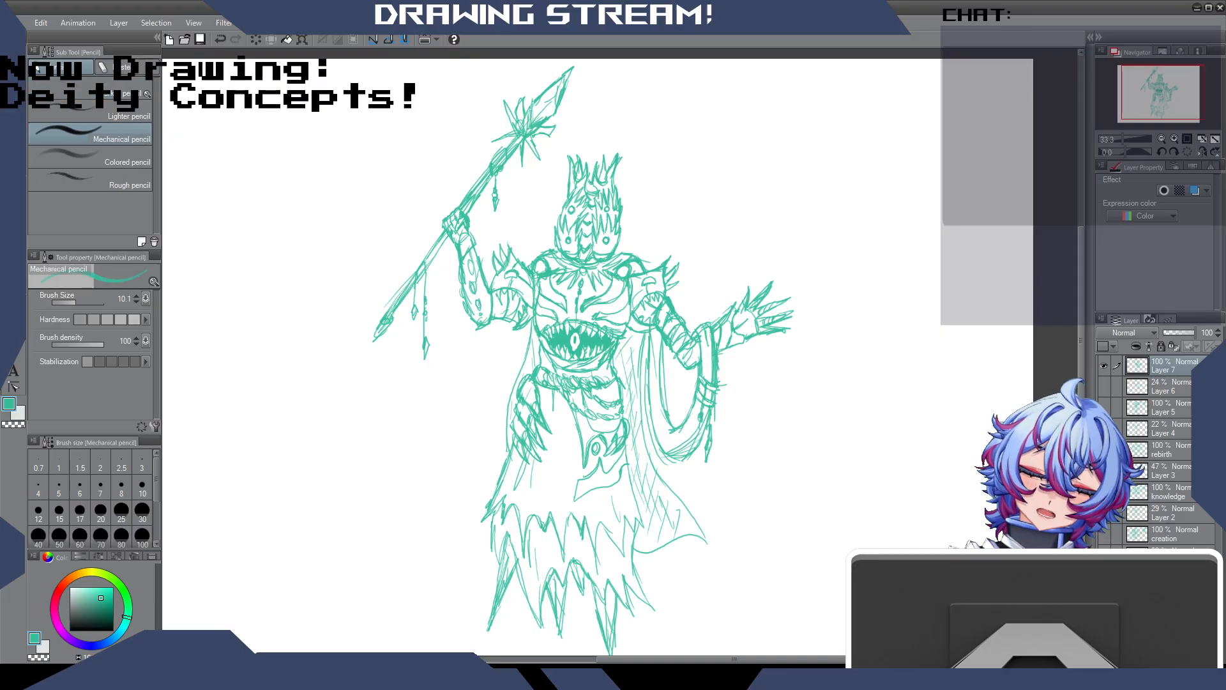
mouse_move(188, 83)
left_mouse_down()
mouse_move(186, 97)
mouse_move(251, 90)
left_mouse_up()
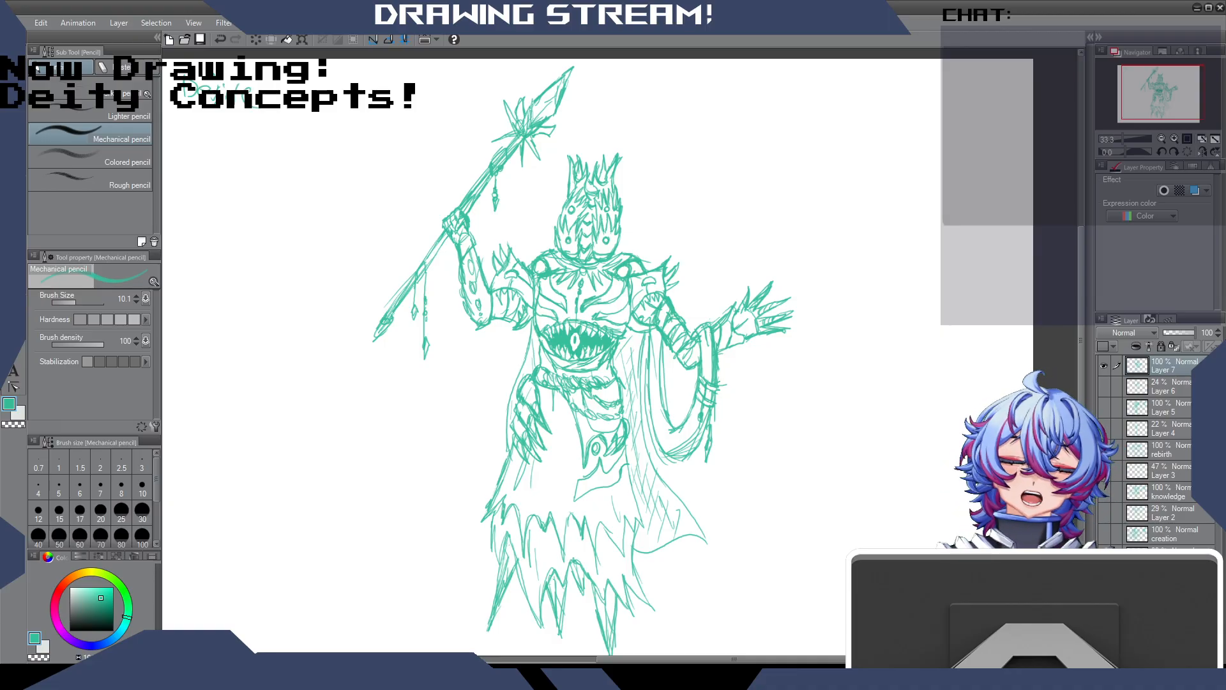
Add longer jagged points to both sides of the robe's tattered hem and clean up the overlapping lines.
scroll(694, 389, "down", 3)
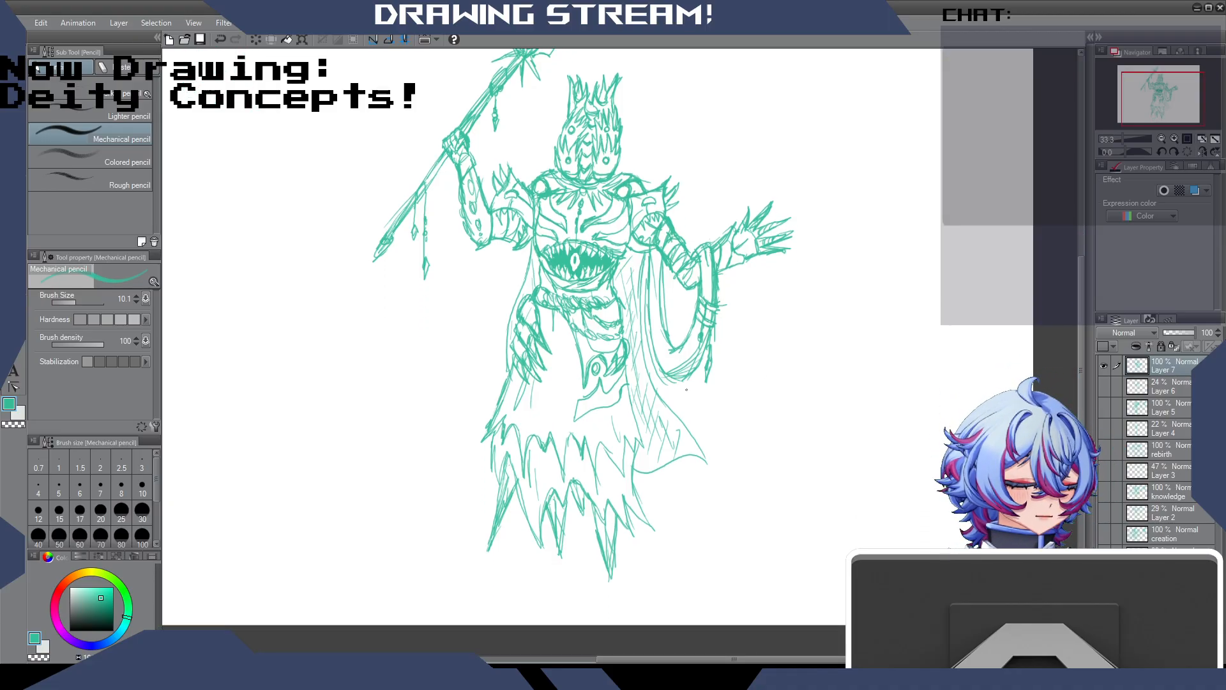
left_click_drag(635, 465, 672, 519)
left_click_drag(636, 491, 652, 548)
left_click_drag(628, 505, 651, 549)
left_click_drag(496, 431, 468, 498)
left_click_drag(499, 449, 485, 472)
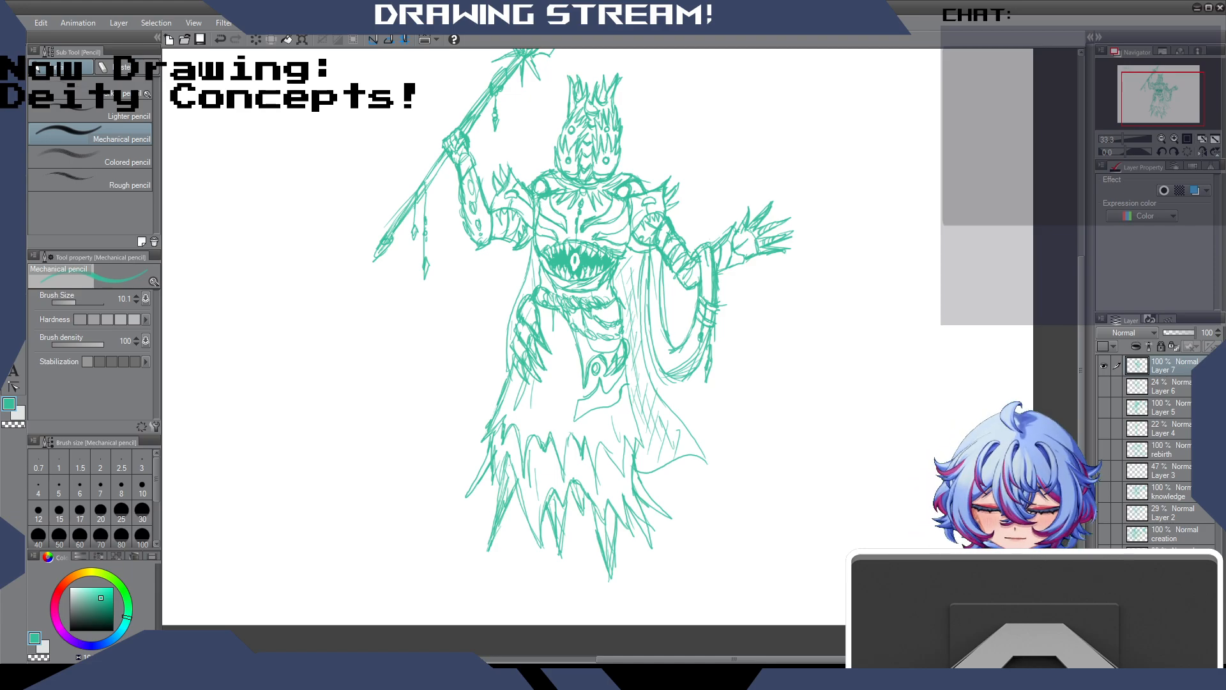
key("e")
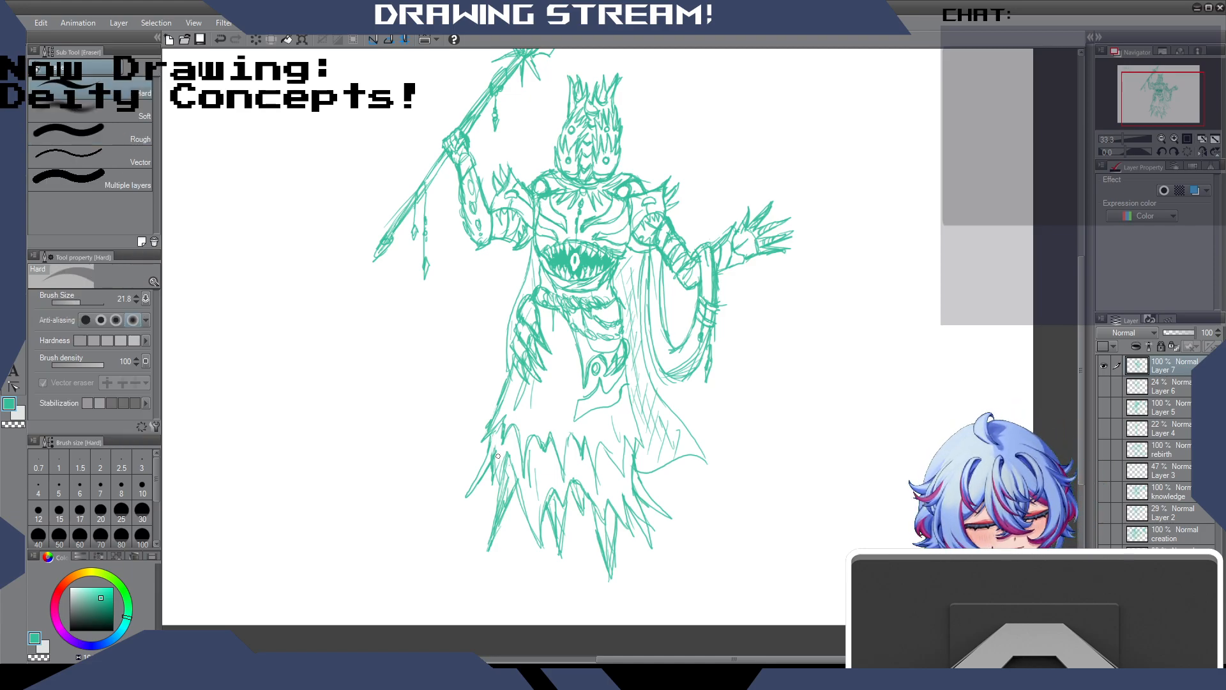
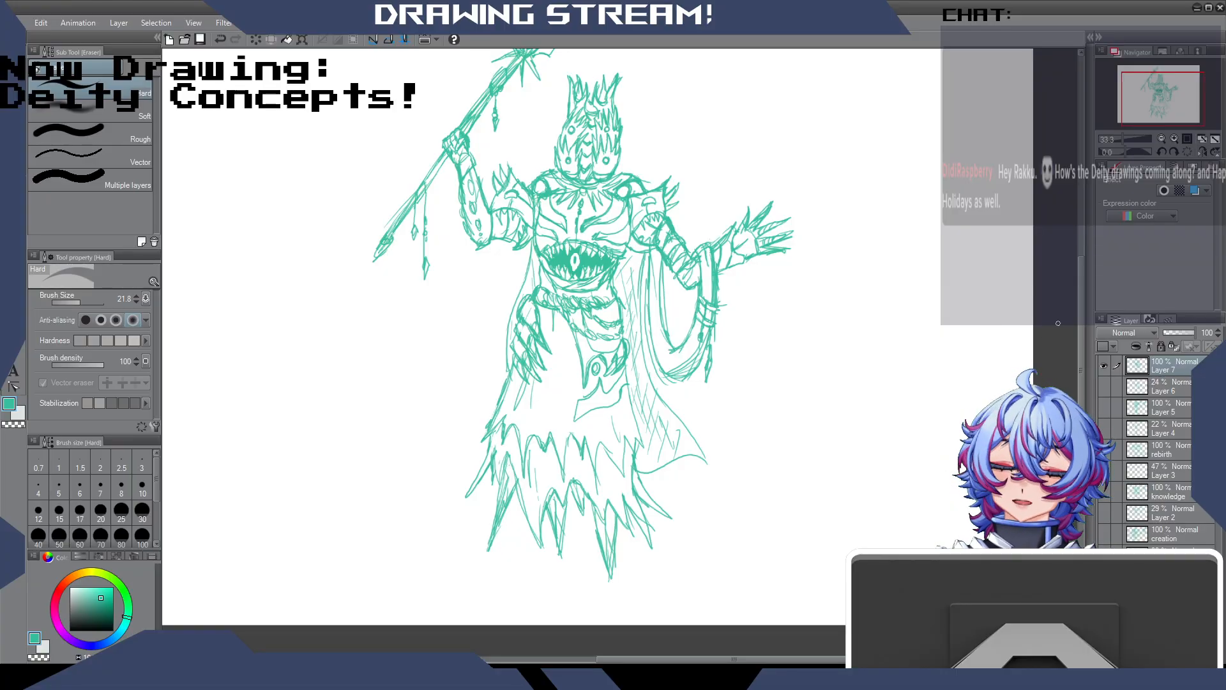
Clean up and redraw the spear's blade edge, extend its butt into a longer point, and reinforce the lower shaft.
left_click_drag(1082, 310, 1078, 278)
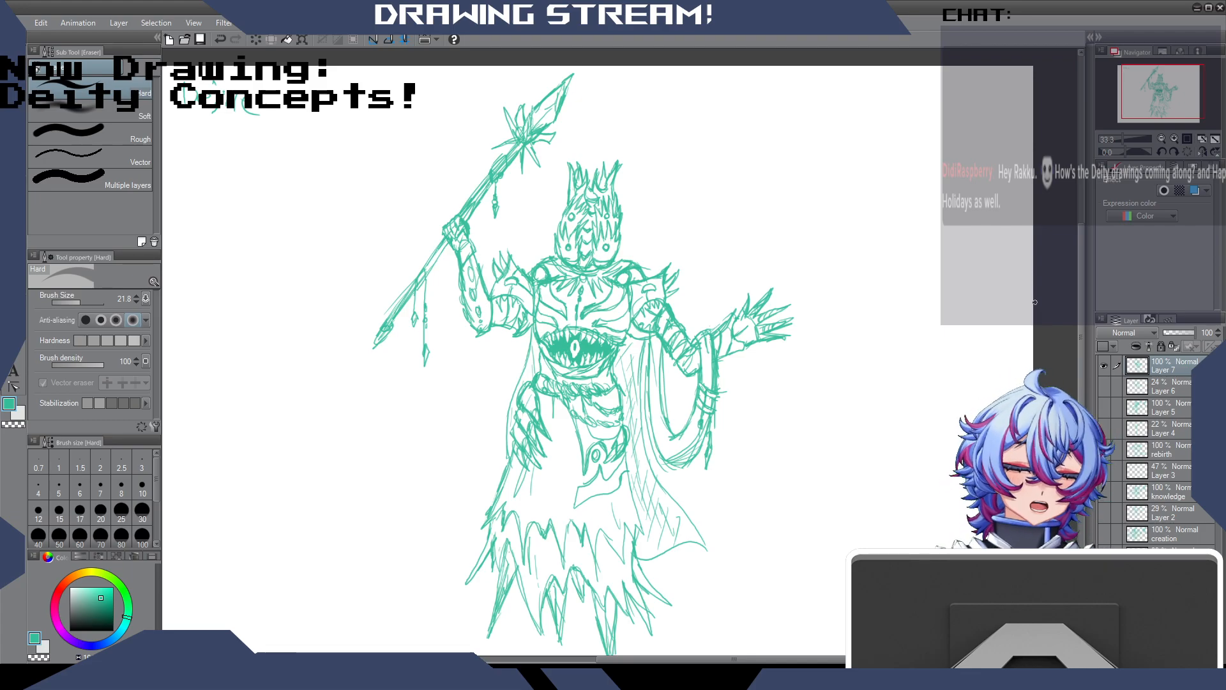
left_click_drag(573, 75, 558, 118)
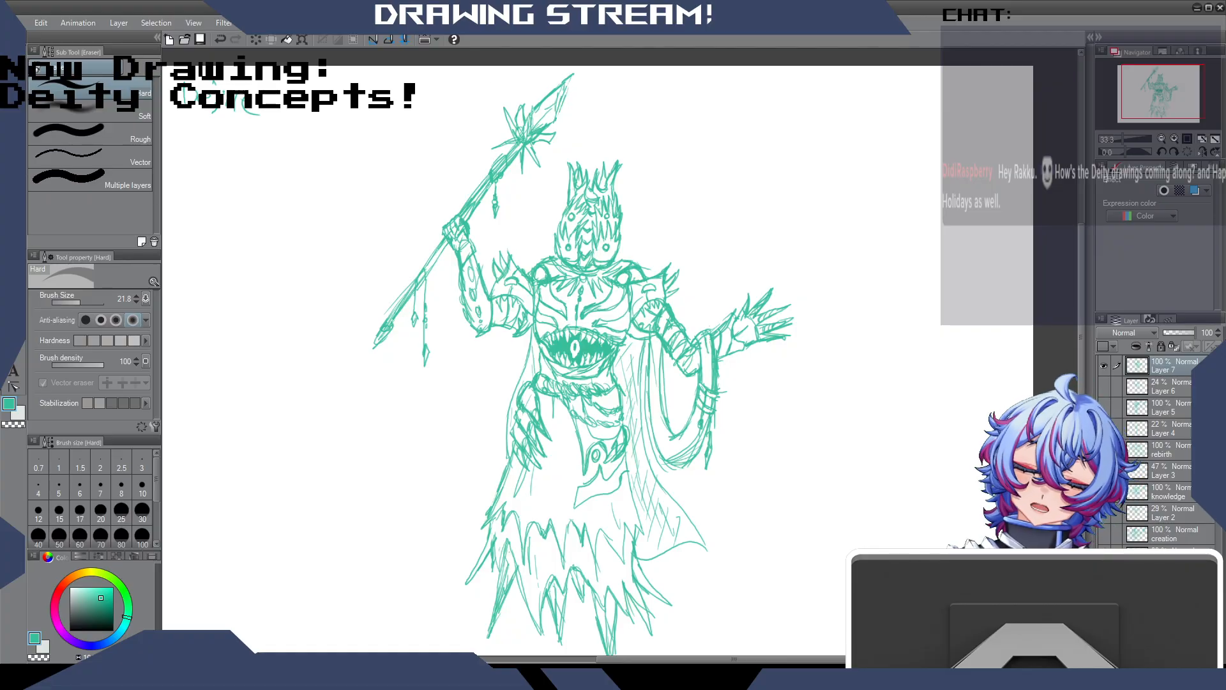
key("p")
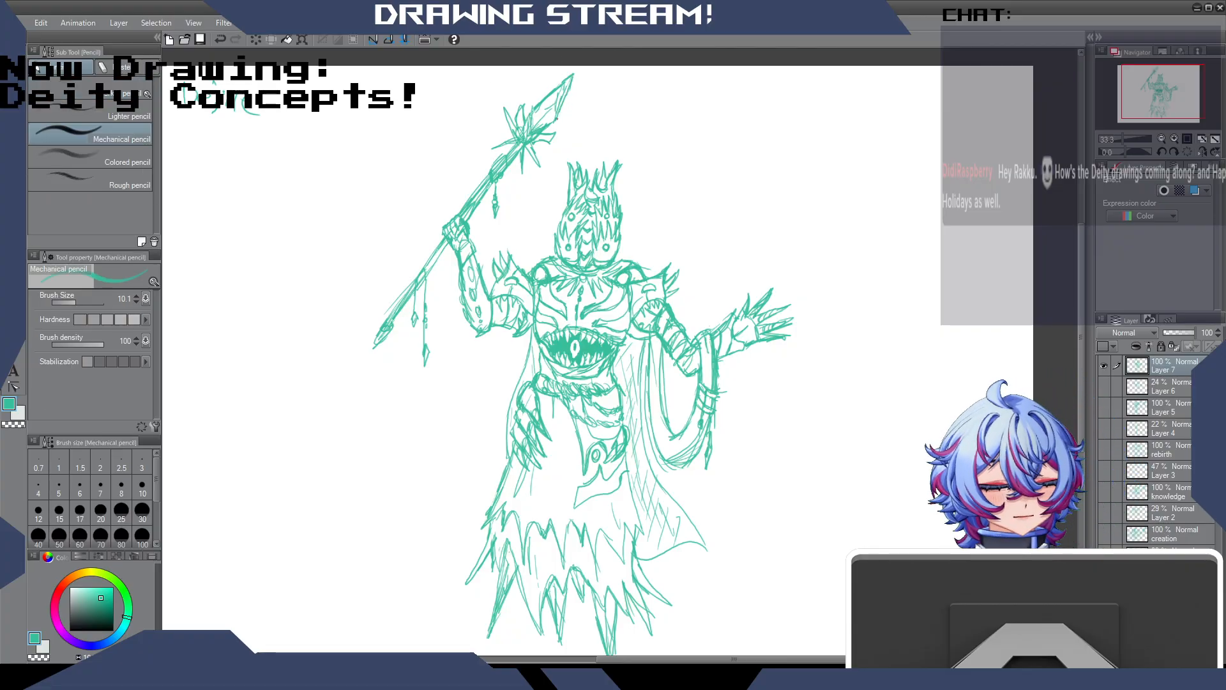
left_click_drag(560, 108, 573, 75)
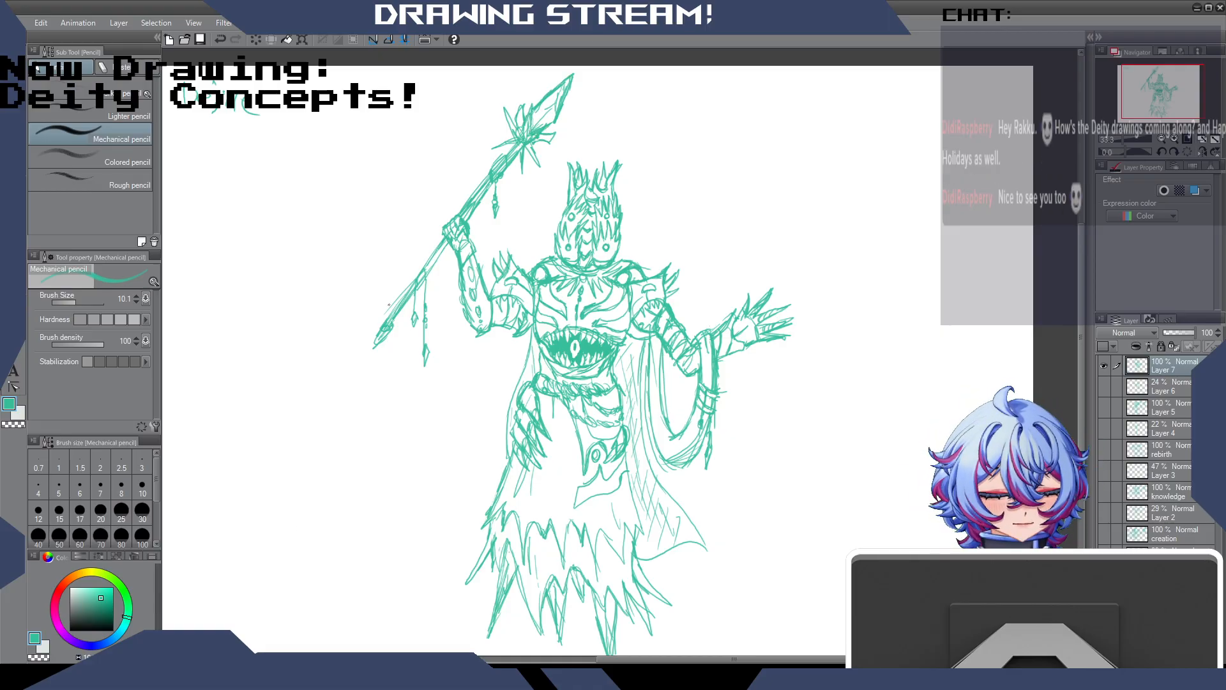
left_click_drag(393, 326, 362, 359)
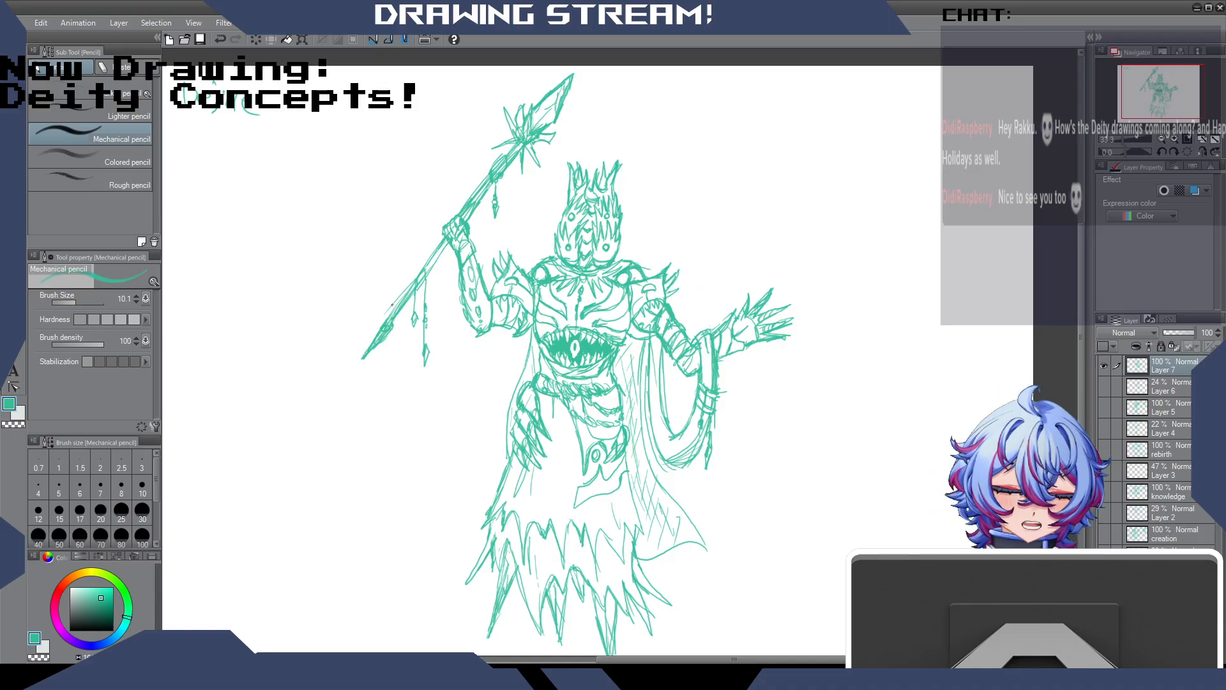
mouse_move(437, 237)
left_mouse_down()
mouse_move(428, 270)
mouse_move(412, 276)
left_mouse_up()
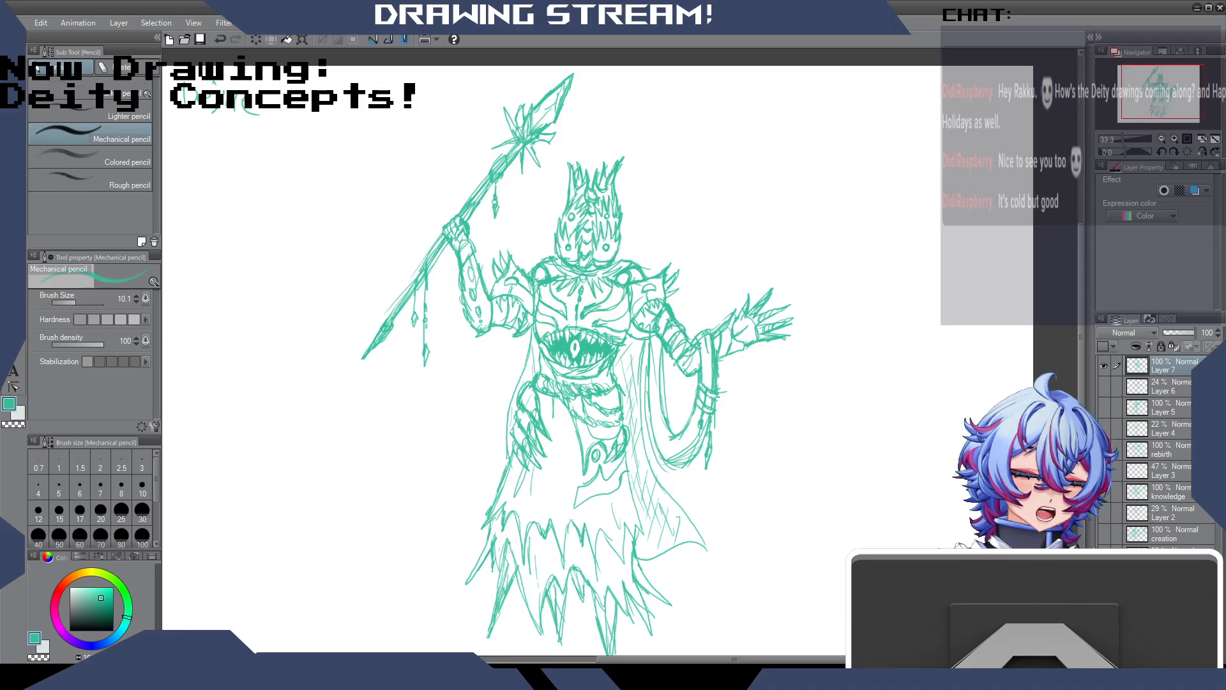
Add a jagged contour along the mask's side facing the open hand and save the drawing.
left_click_drag(626, 226, 618, 251)
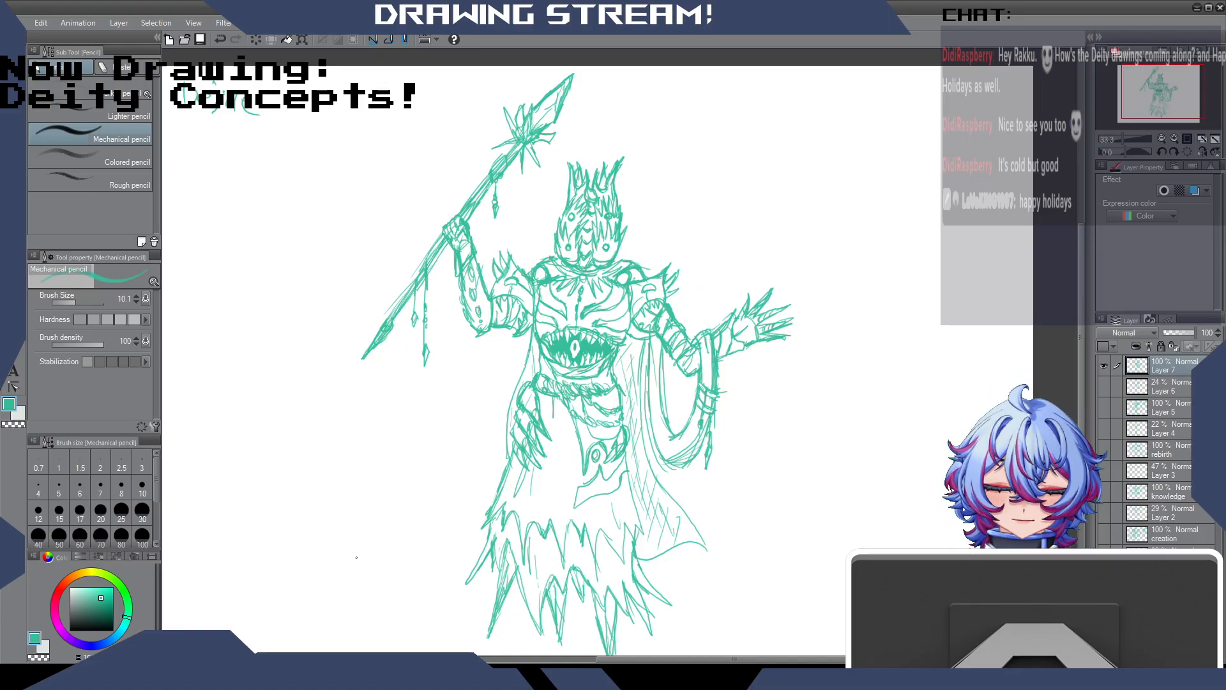
scroll(357, 558, "right", 4)
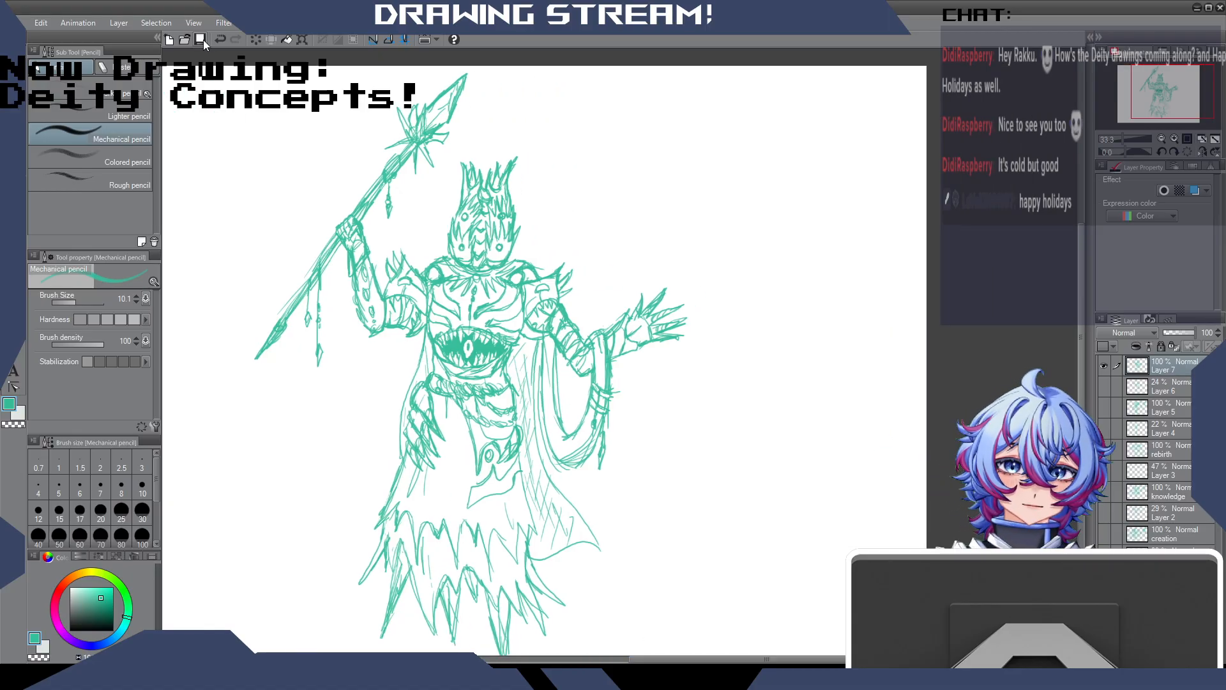
left_click(200, 38)
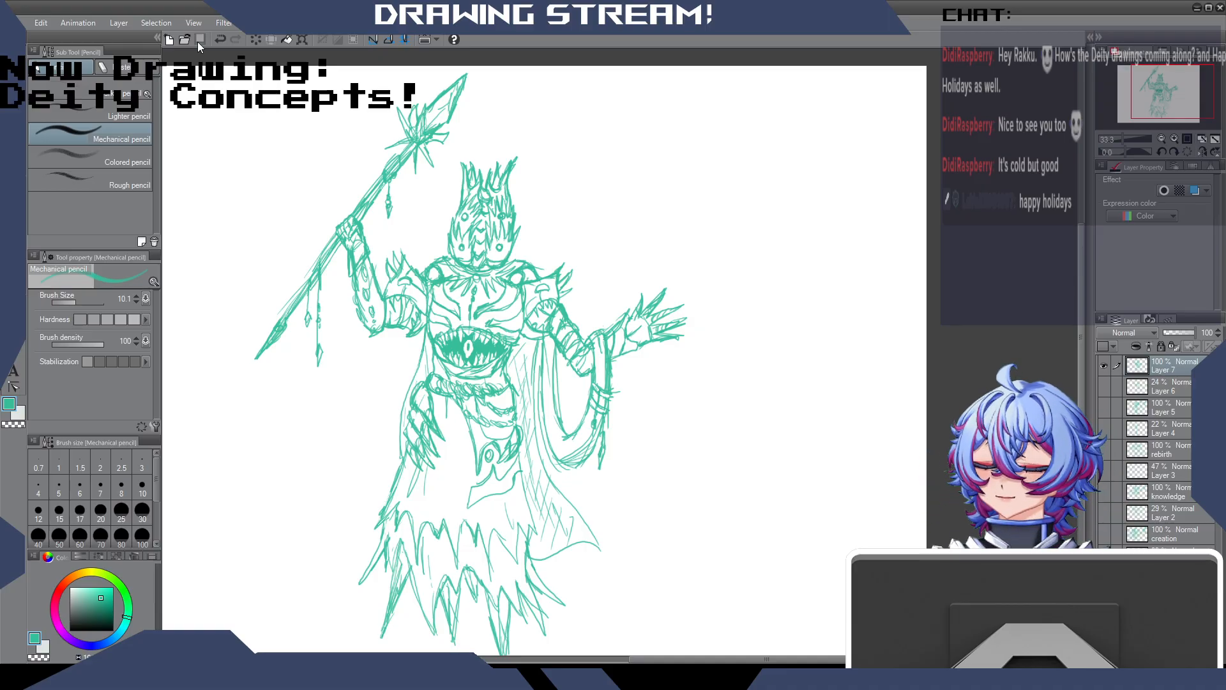
Redraw the pointed cloth piece hanging below the waist ornament's eye with sharper, closed edges.
mouse_move(649, 661)
left_mouse_down()
mouse_move(667, 660)
mouse_move(576, 661)
left_mouse_up()
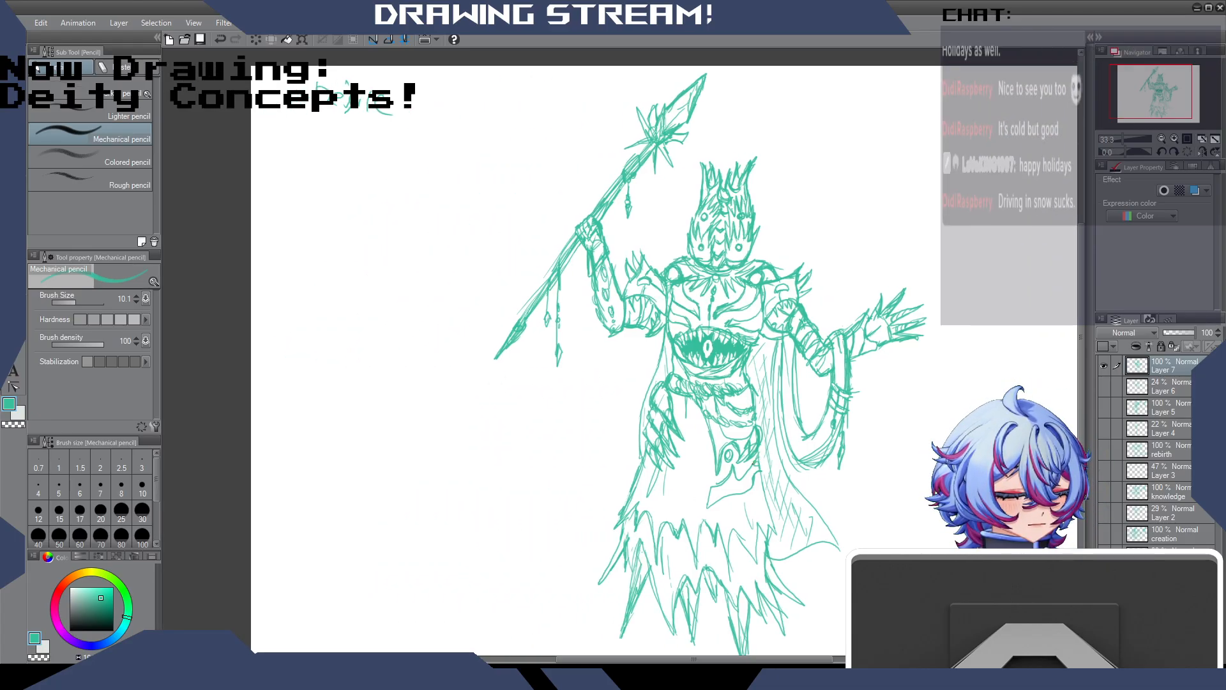
mouse_move(723, 493)
left_mouse_down()
mouse_move(746, 485)
mouse_move(778, 529)
mouse_move(767, 538)
left_mouse_up()
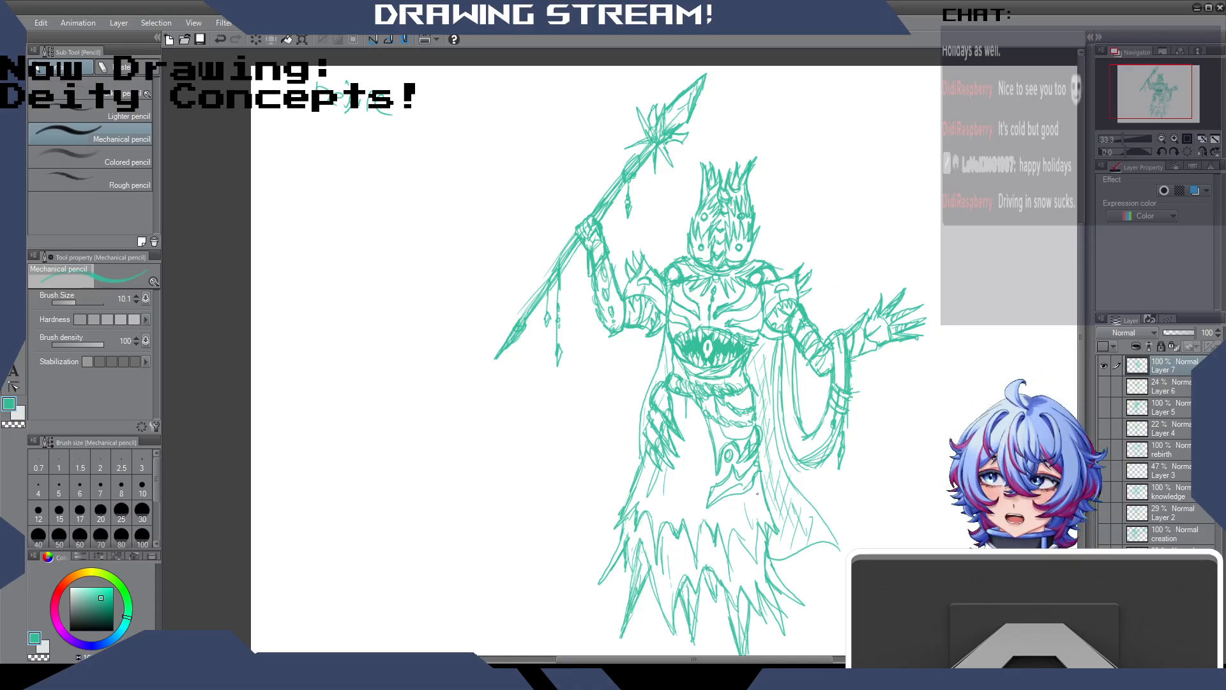
Lasso the handwritten "Desire" title, move it closer to the page's upper-left corner, and deselect it.
mouse_move(1079, 316)
left_mouse_down()
mouse_move(1079, 274)
mouse_move(1076, 296)
left_mouse_up()
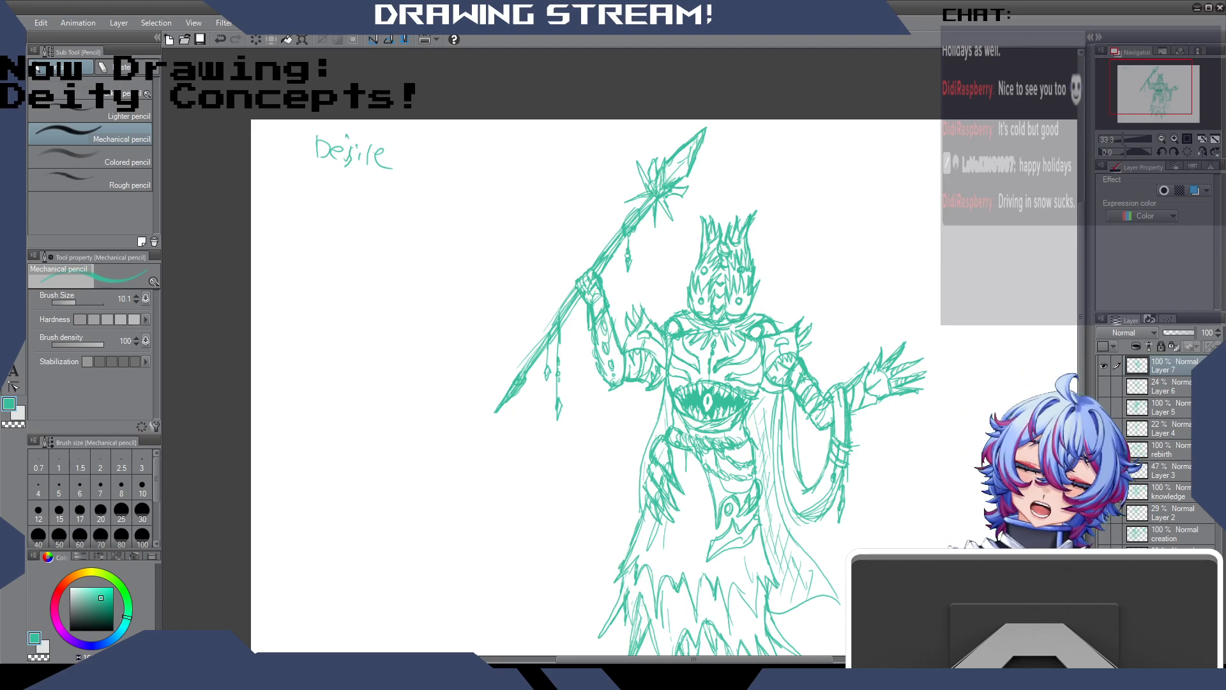
key("m")
left_click_drag(332, 117, 285, 144)
left_click_drag(336, 103, 302, 156)
left_click(378, 221)
key("Return")
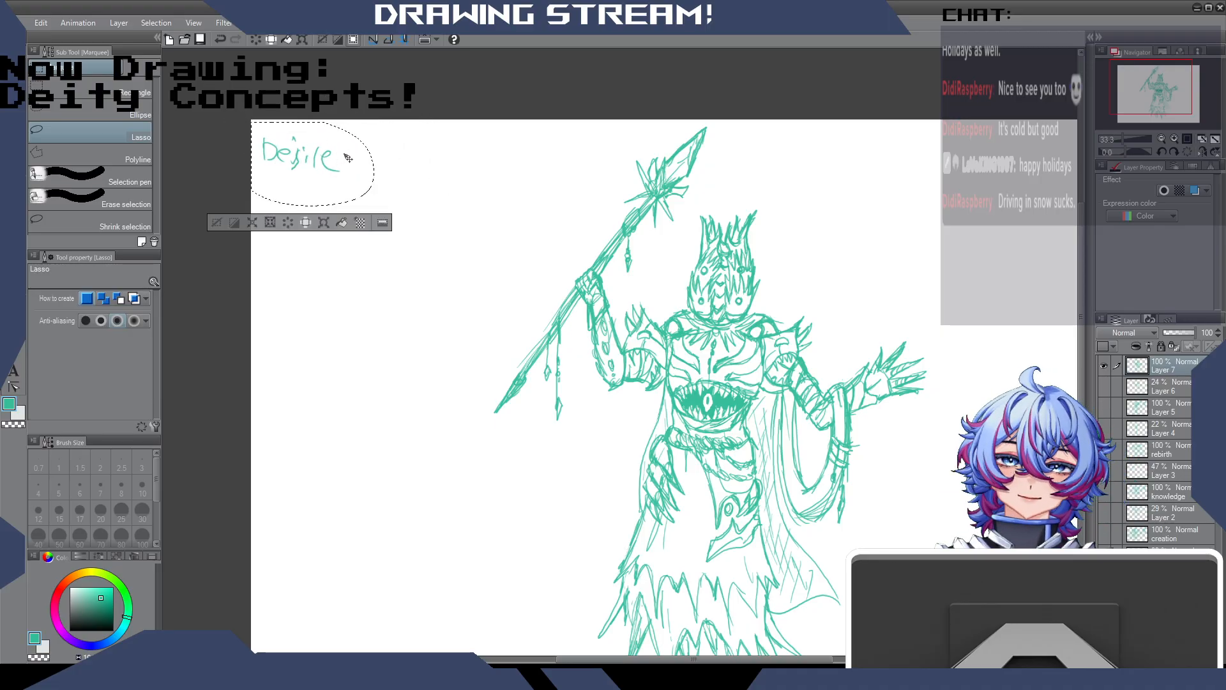
left_click(217, 223)
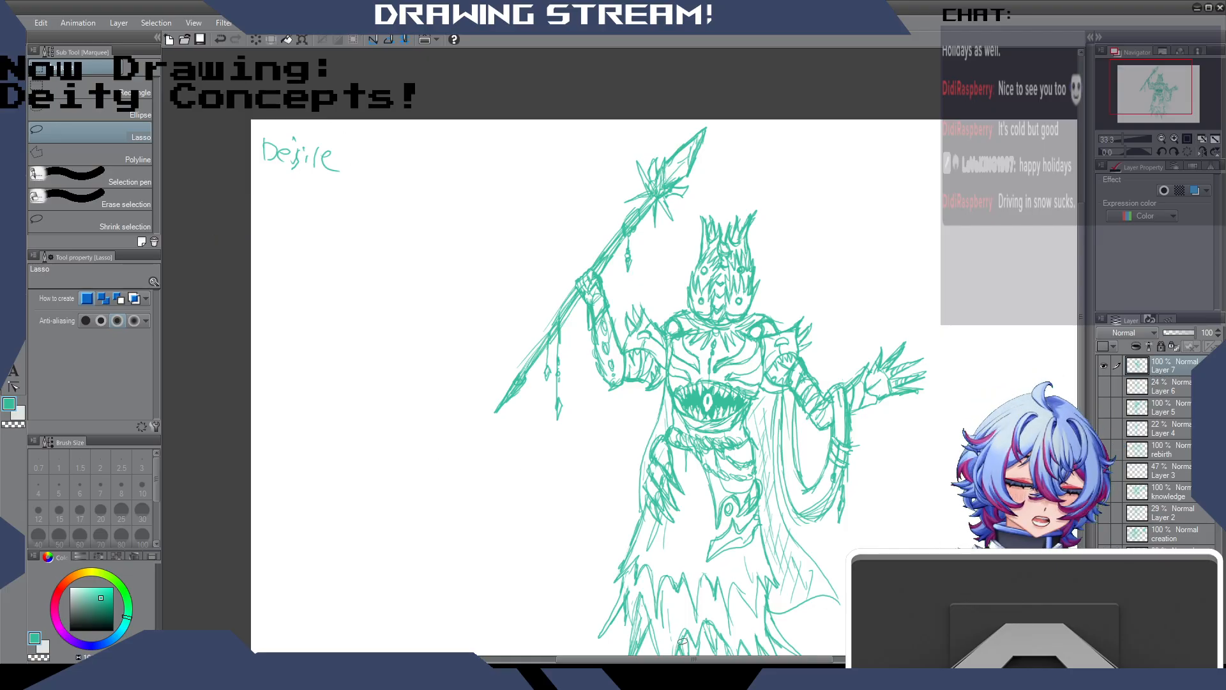
Sketch a small flame shape with a rounded base and upward spikes in the empty space above the open hand.
key("p")
left_click_drag(593, 659, 694, 663)
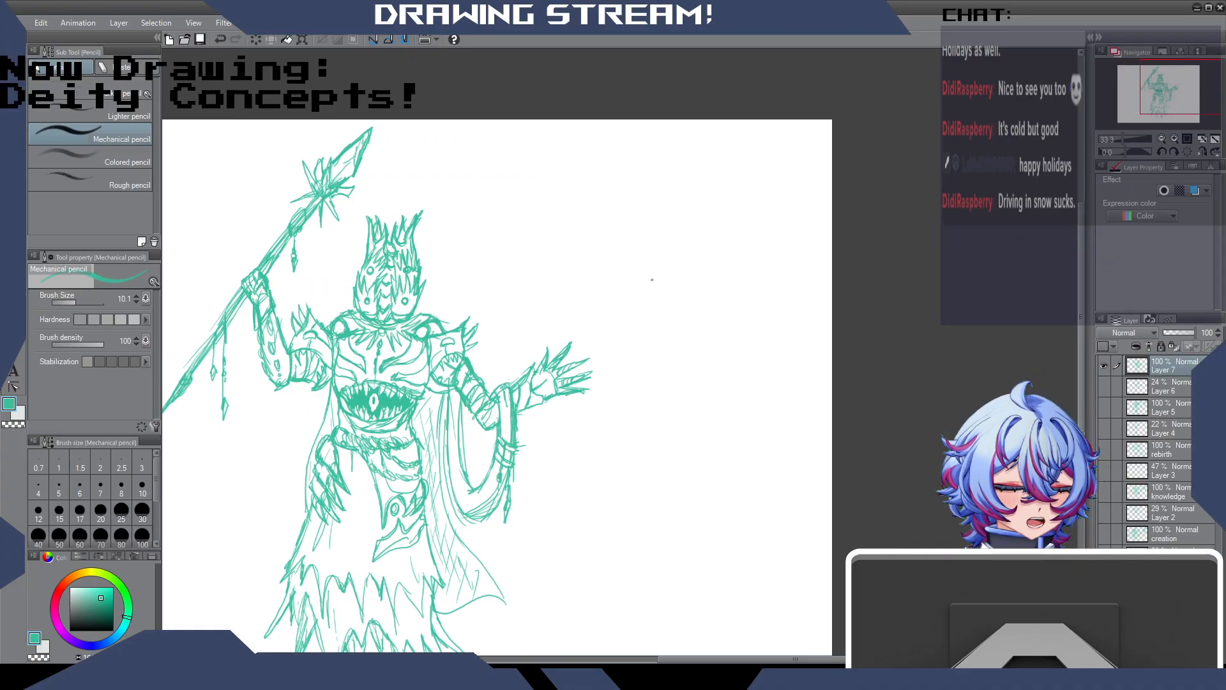
mouse_move(646, 295)
left_mouse_down()
mouse_move(641, 260)
mouse_move(645, 295)
mouse_move(643, 257)
mouse_move(653, 284)
mouse_move(674, 214)
mouse_move(665, 269)
mouse_move(694, 215)
mouse_move(686, 266)
mouse_move(710, 234)
mouse_move(694, 275)
mouse_move(711, 270)
mouse_move(674, 315)
left_mouse_up()
mouse_move(644, 290)
left_mouse_down()
mouse_move(662, 321)
mouse_move(715, 275)
mouse_move(698, 262)
mouse_move(709, 233)
mouse_move(681, 270)
mouse_move(820, 270)
left_mouse_up()
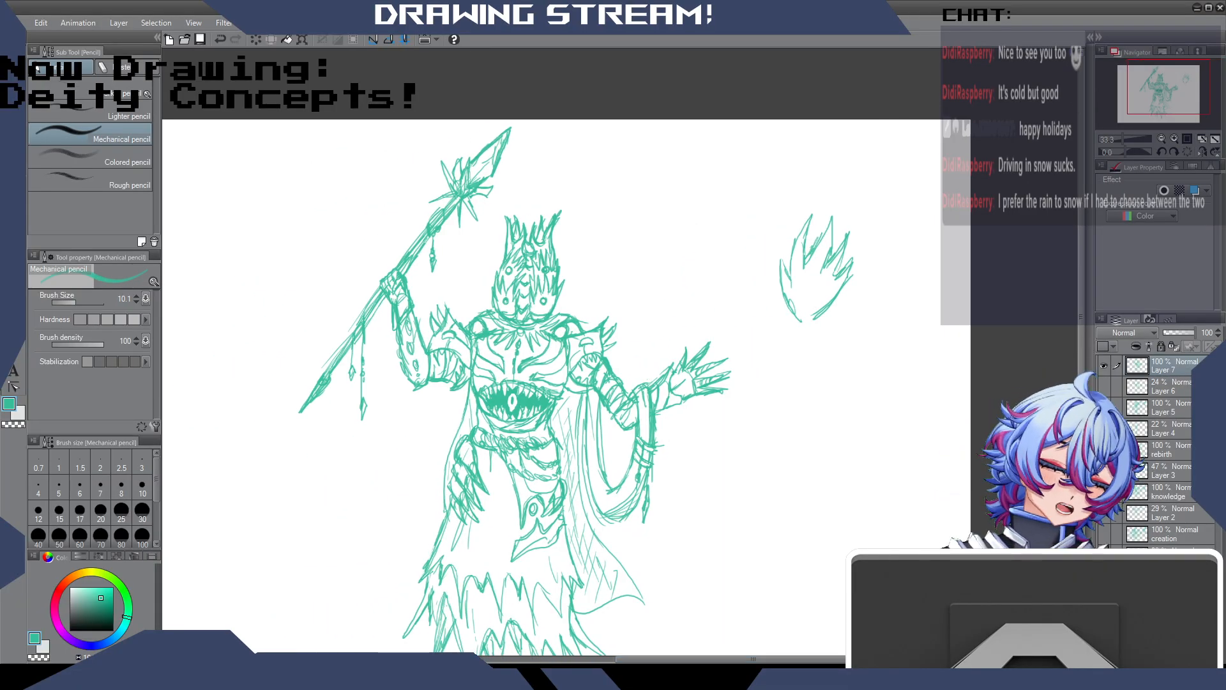
mouse_move(771, 658)
left_mouse_down()
mouse_move(734, 658)
mouse_move(788, 653)
left_mouse_up()
mouse_move(709, 180)
left_mouse_down()
mouse_move(727, 221)
mouse_move(735, 190)
left_mouse_up()
key("ctrl+z")
key("ctrl+z")
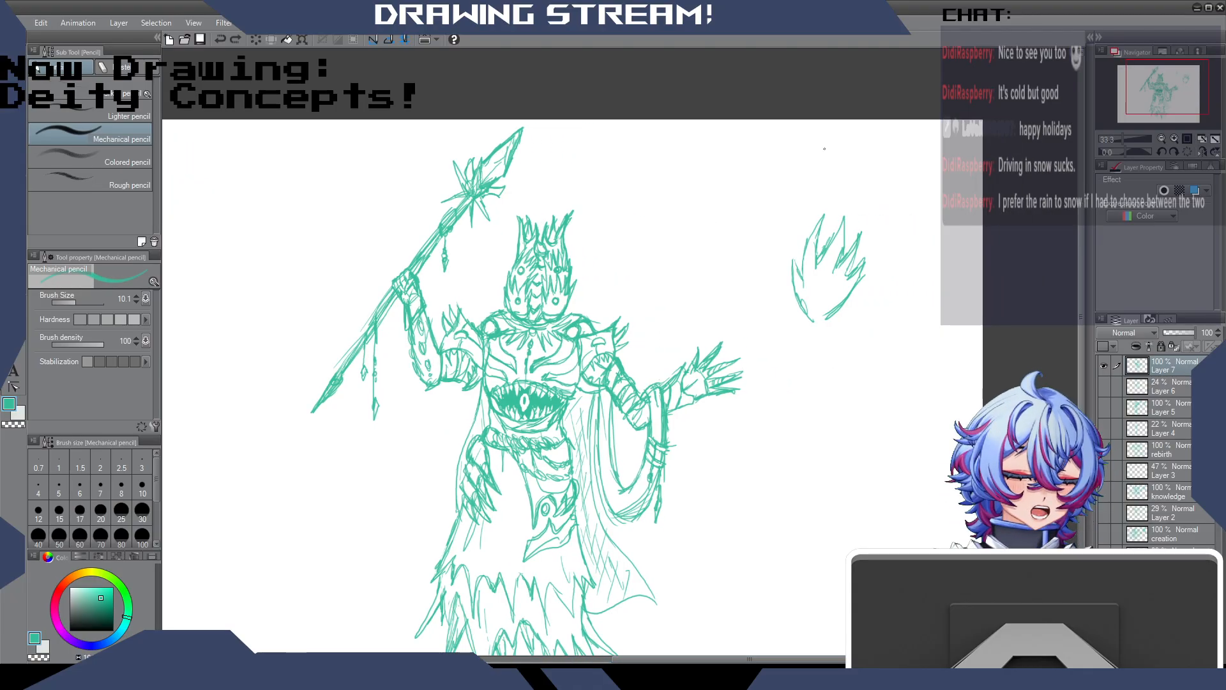
Close the flame's rounded base and extend it upward with a taller row of spikes and a small lick at its side.
left_click_drag(805, 305, 825, 321)
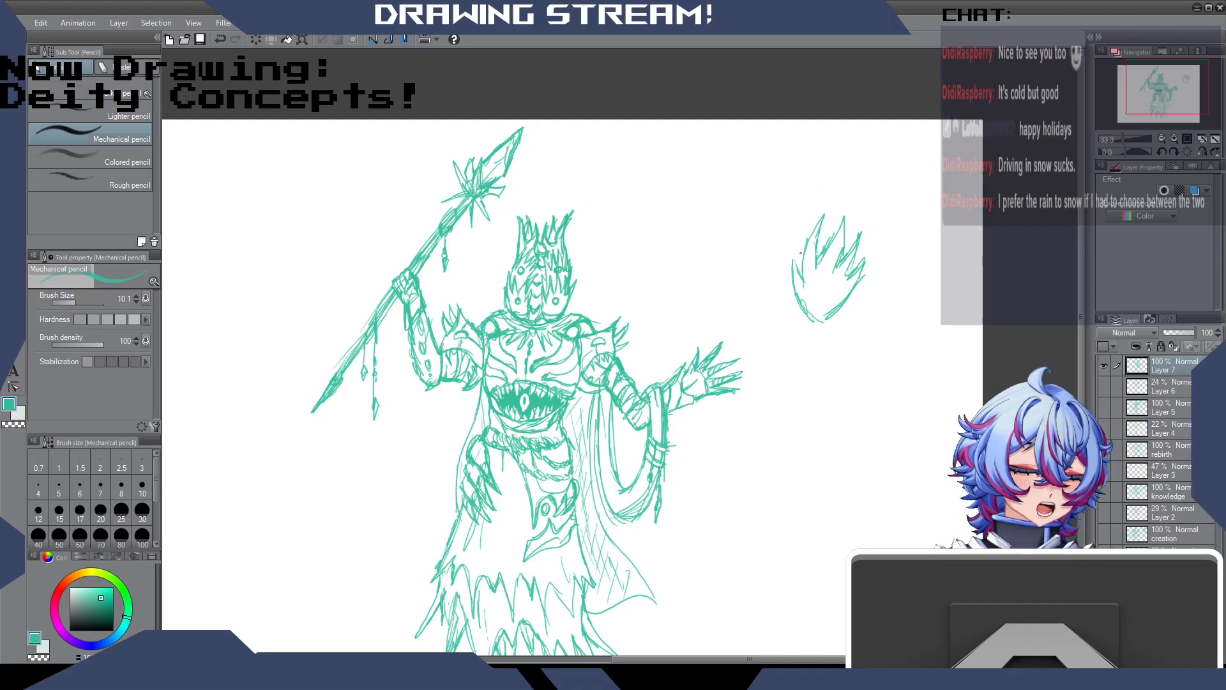
mouse_move(800, 243)
left_mouse_down()
mouse_move(826, 186)
mouse_move(817, 200)
mouse_move(831, 193)
mouse_move(829, 211)
mouse_move(856, 167)
mouse_move(855, 211)
mouse_move(855, 182)
mouse_move(857, 205)
mouse_move(874, 180)
mouse_move(862, 225)
mouse_move(890, 179)
left_mouse_up()
mouse_move(889, 179)
left_mouse_down()
mouse_move(880, 229)
mouse_move(860, 253)
left_mouse_up()
left_click_drag(817, 196, 830, 172)
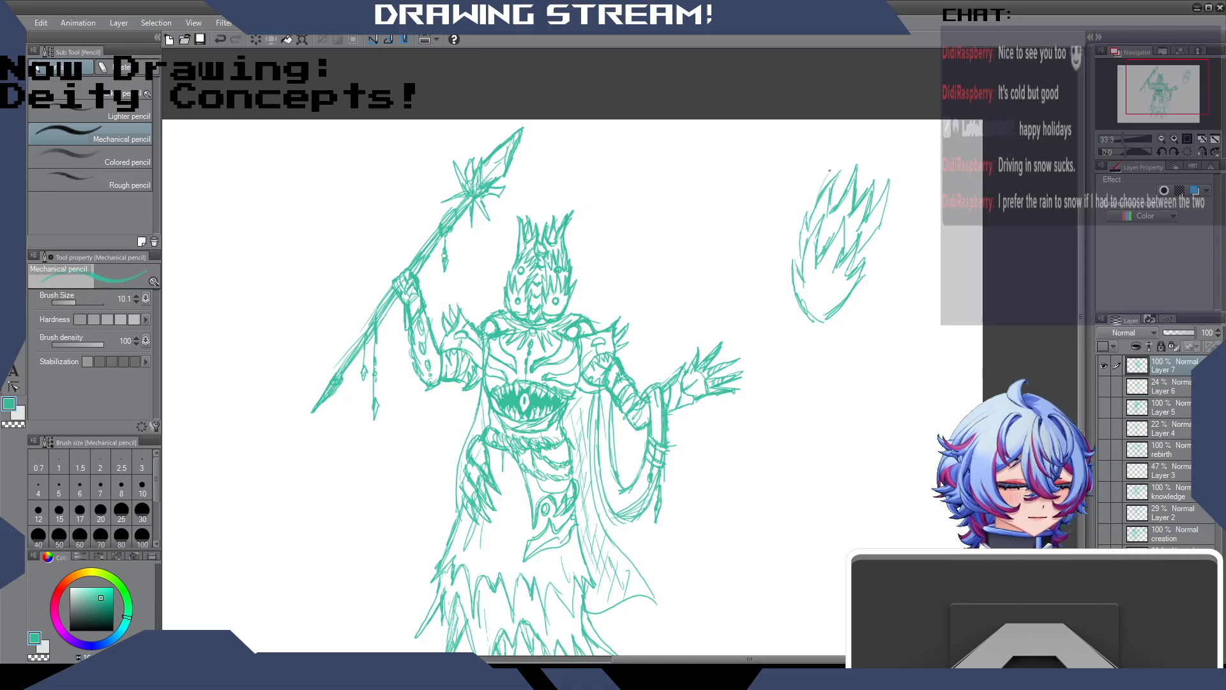
mouse_move(783, 207)
left_mouse_down()
mouse_move(788, 194)
mouse_move(776, 238)
left_mouse_up()
left_click_drag(778, 238, 799, 223)
left_click_drag(847, 191, 854, 175)
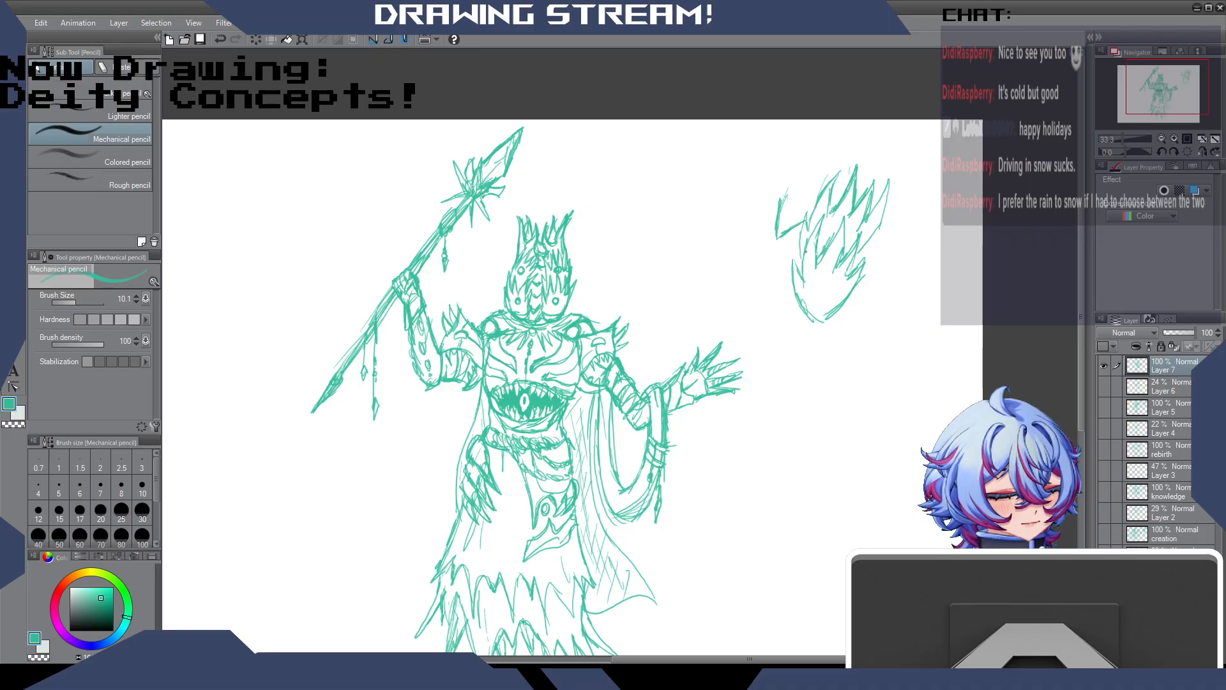
Lasso the flame sketch, scale it to 90%, move it slightly down toward the open hand, and deselect it.
key("m")
mouse_move(881, 145)
left_mouse_down()
mouse_move(763, 191)
mouse_move(858, 106)
mouse_move(917, 126)
mouse_move(902, 147)
left_mouse_up()
key("ctrl+t")
left_click_drag(866, 203, 875, 245)
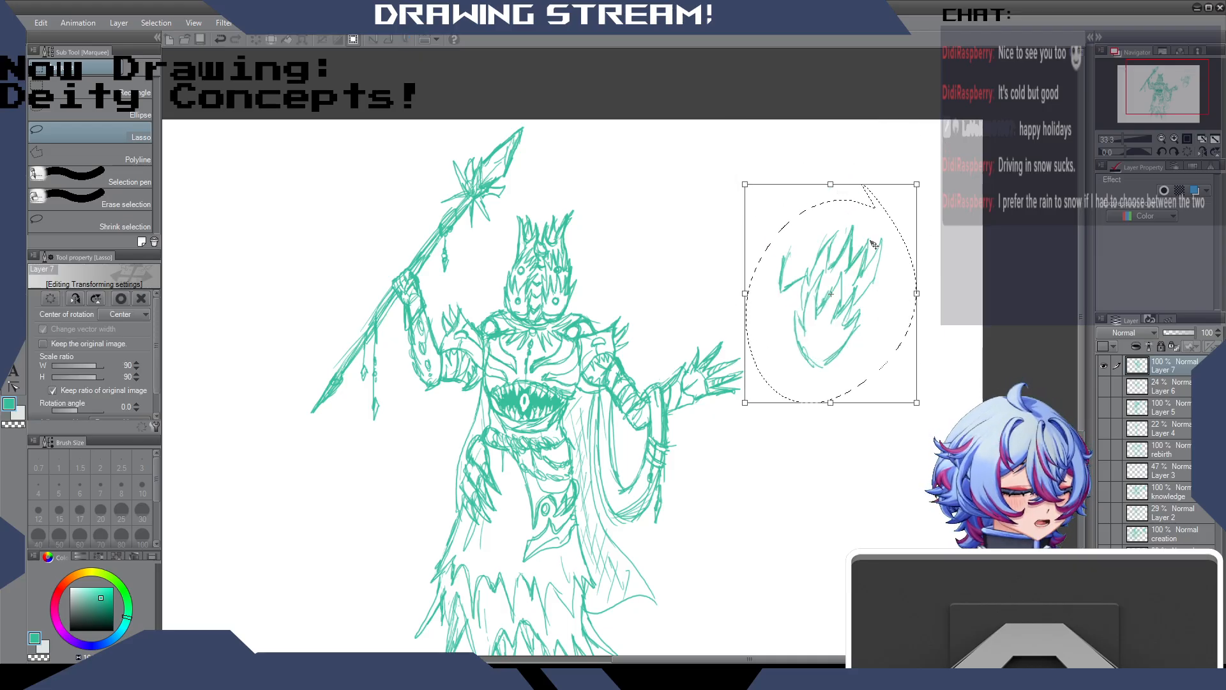
key("Return")
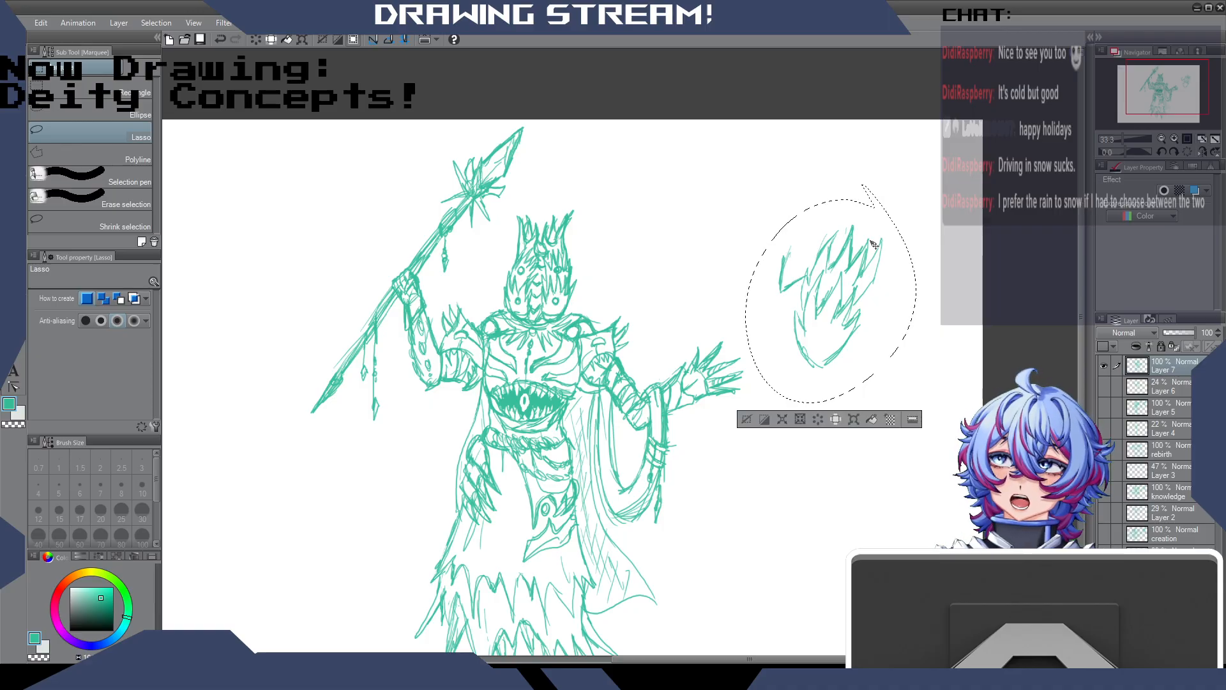
left_click(746, 419)
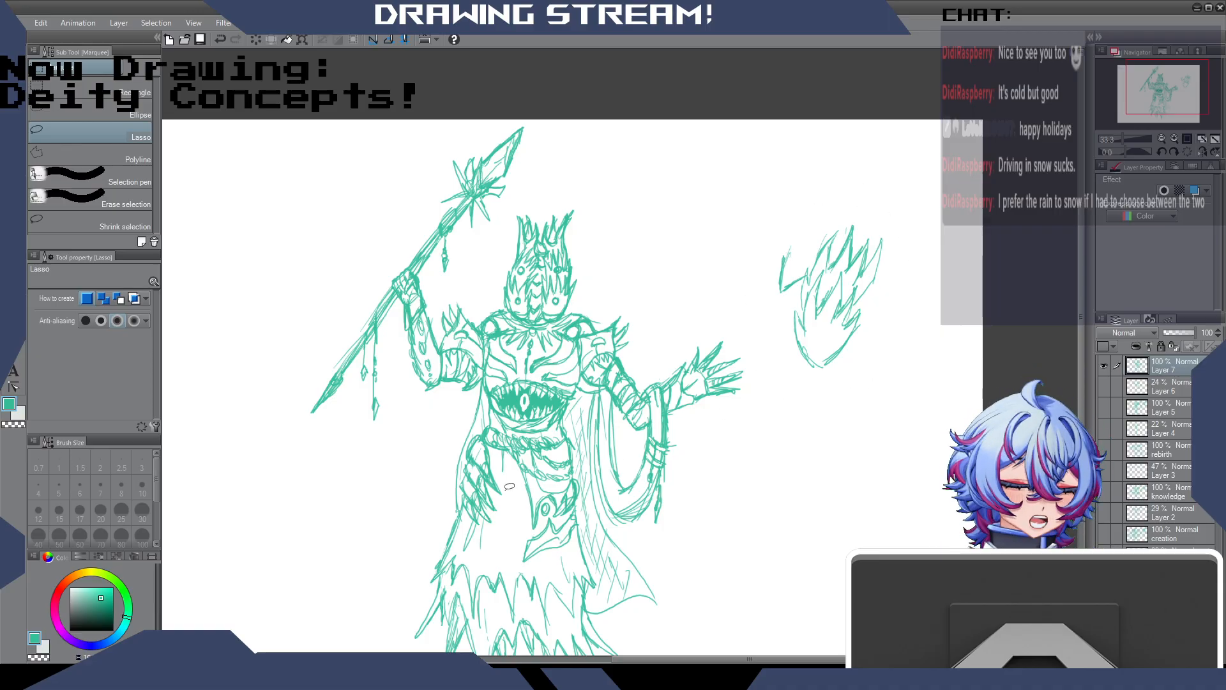
With the mechanical pencil, draw a side edge down to the flame shape's base and add two small round eyes inside it.
left_click(28, 188)
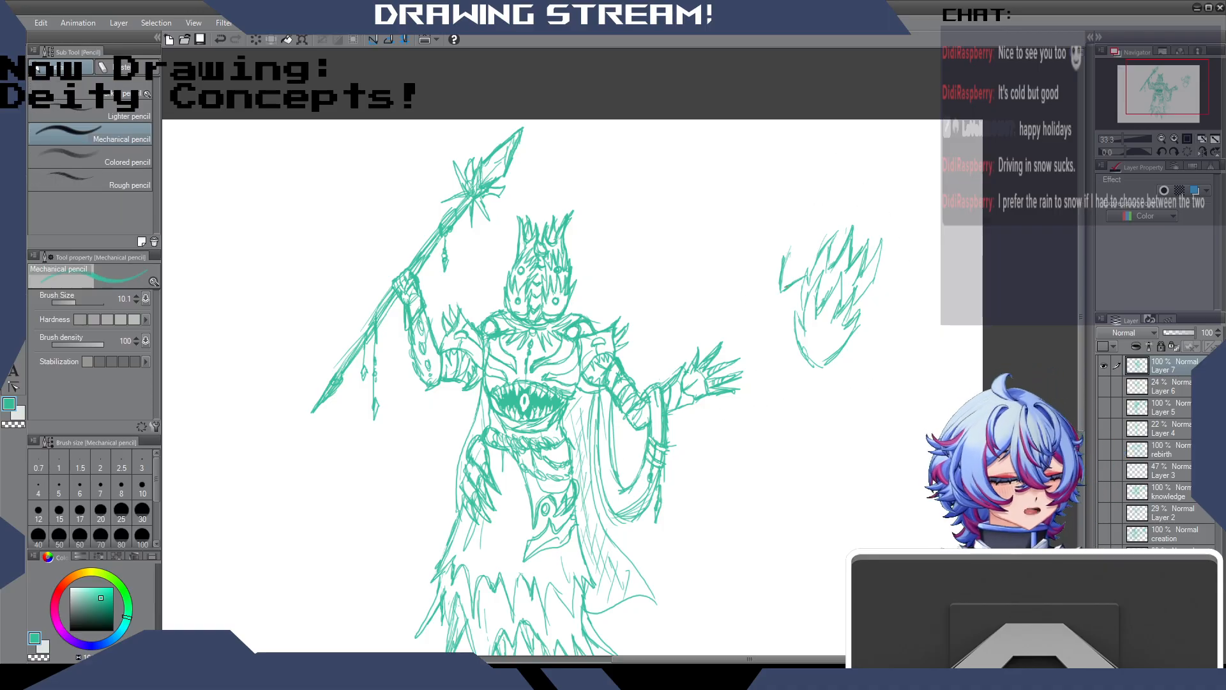
mouse_move(784, 295)
left_mouse_down()
mouse_move(797, 310)
mouse_move(784, 328)
mouse_move(784, 354)
left_mouse_up()
mouse_move(787, 337)
left_mouse_down()
mouse_move(793, 365)
mouse_move(822, 327)
left_mouse_up()
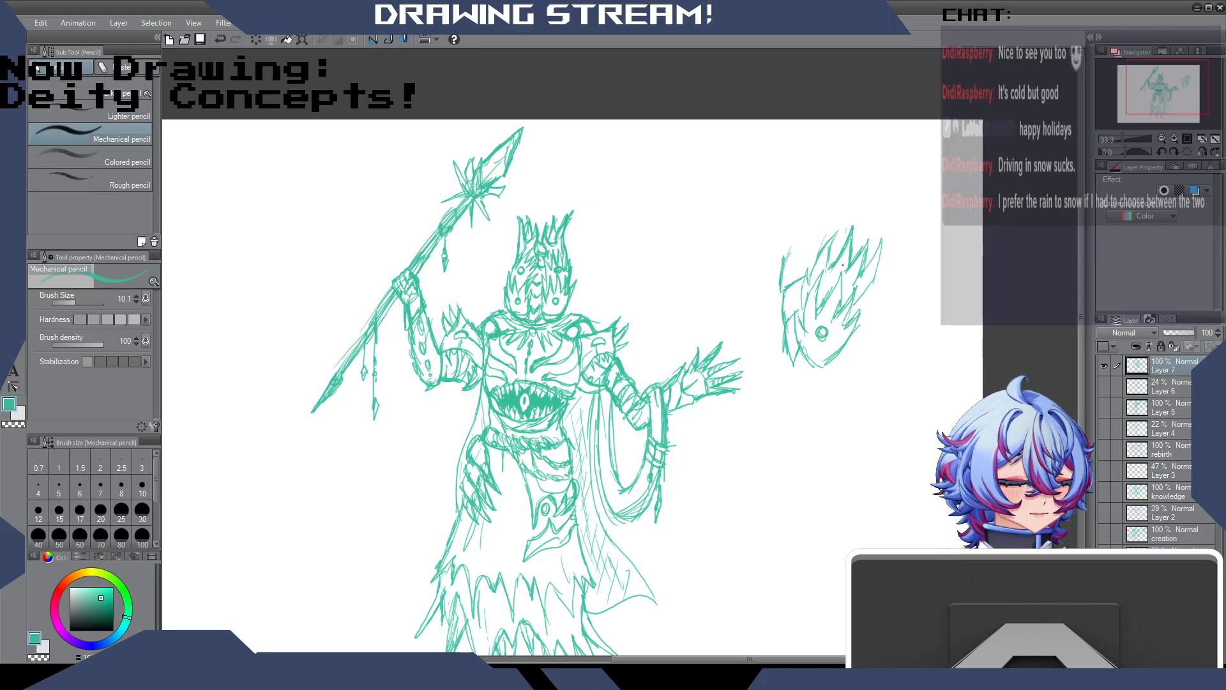
mouse_move(853, 261)
left_mouse_down()
mouse_move(854, 235)
mouse_move(866, 247)
left_mouse_up()
left_click_drag(865, 275, 869, 239)
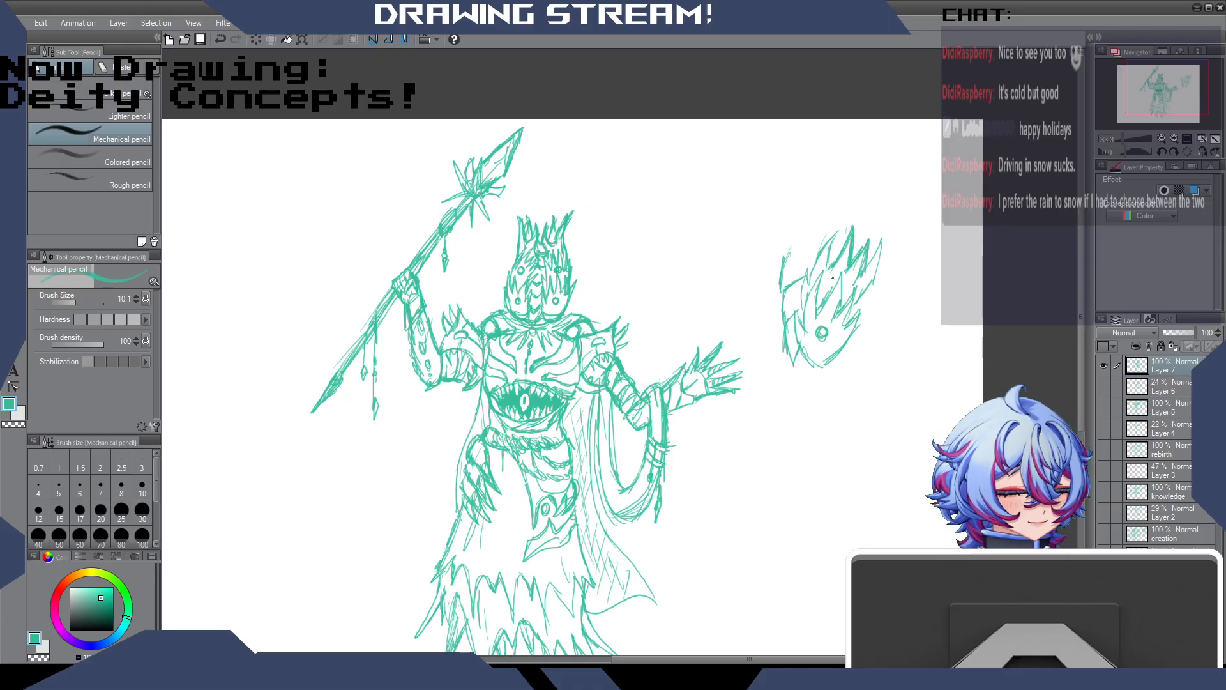
left_click_drag(842, 271, 838, 300)
left_click_drag(844, 293, 837, 311)
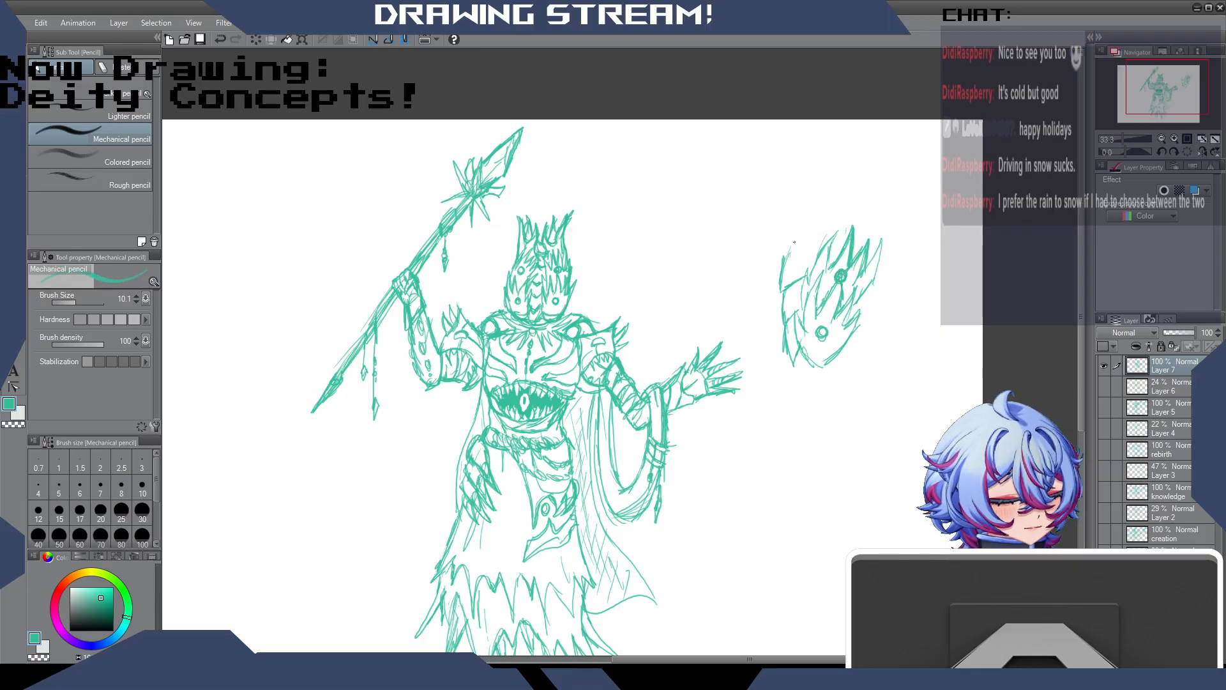
Add jagged, pointed outer contours along both sides of the eyed flame shape.
mouse_move(784, 259)
left_mouse_down()
mouse_move(796, 229)
mouse_move(819, 254)
mouse_move(791, 253)
left_mouse_up()
mouse_move(786, 258)
left_mouse_down()
mouse_move(782, 292)
mouse_move(807, 275)
mouse_move(786, 323)
left_mouse_up()
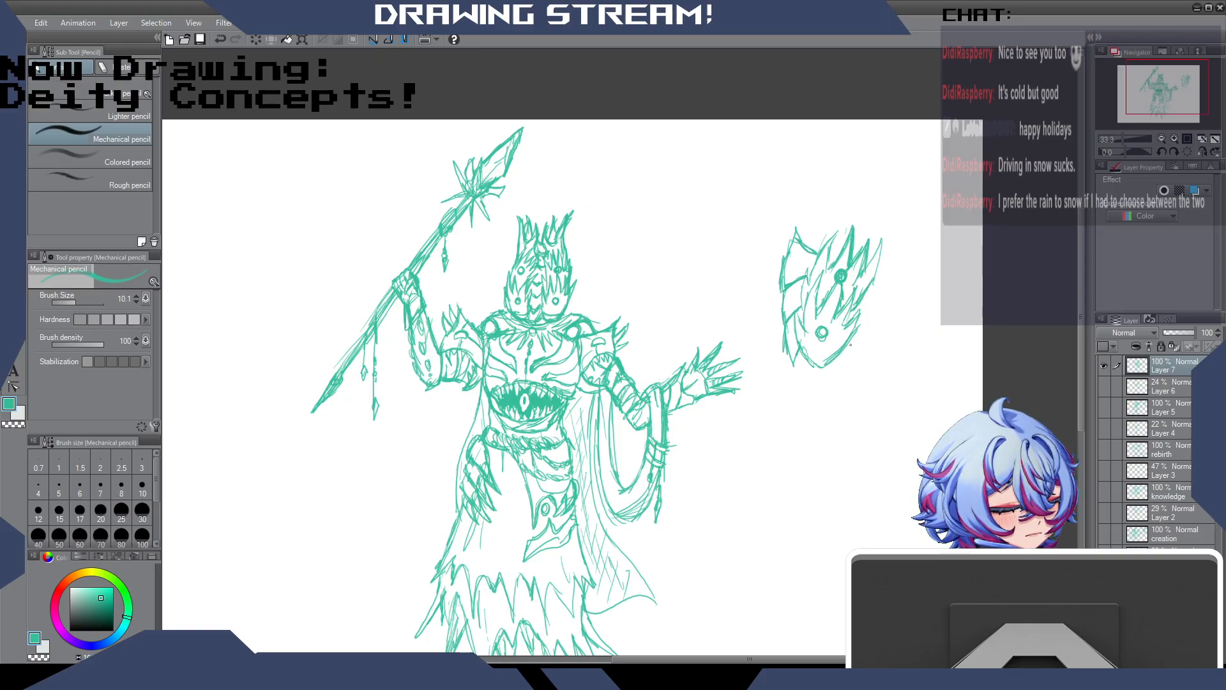
mouse_move(854, 342)
left_mouse_down()
mouse_move(872, 351)
mouse_move(883, 244)
mouse_move(830, 259)
left_mouse_up()
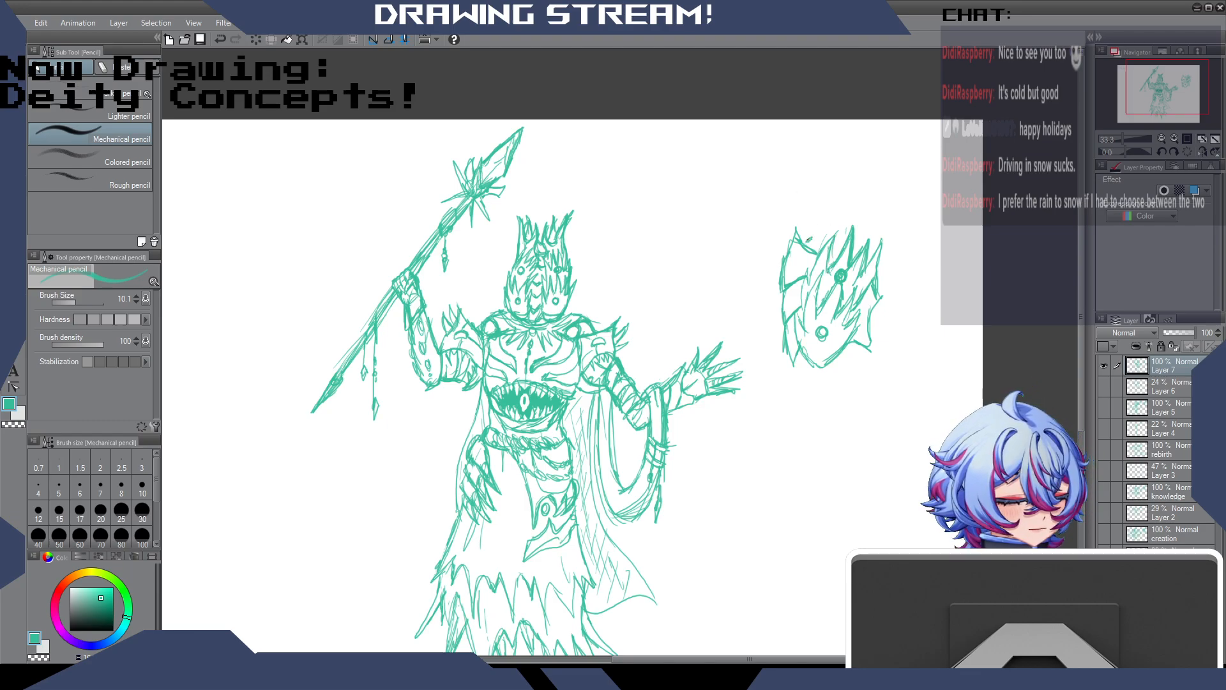
Draw tall, crown-like spikes rising from the upper edge of the eyed flame shape.
mouse_move(811, 237)
left_mouse_down()
mouse_move(812, 173)
mouse_move(838, 235)
left_mouse_up()
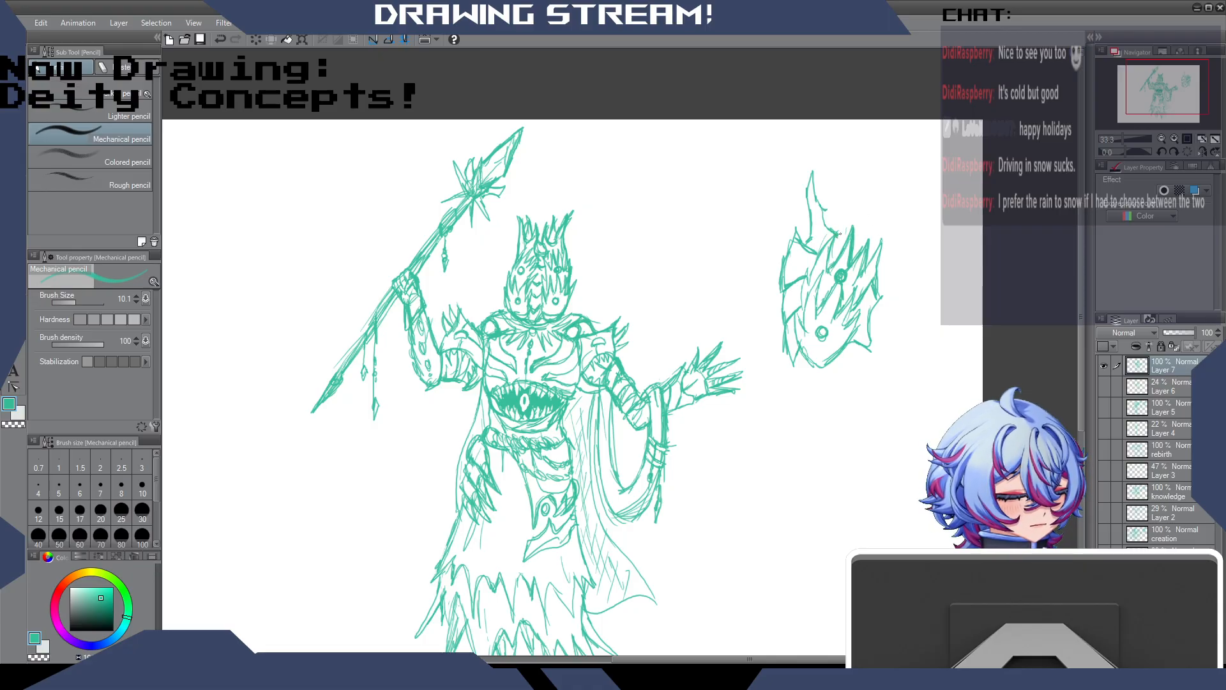
mouse_move(826, 218)
left_mouse_down()
mouse_move(852, 232)
mouse_move(882, 210)
mouse_move(893, 178)
mouse_move(837, 230)
mouse_move(818, 210)
mouse_move(813, 162)
mouse_move(828, 158)
mouse_move(826, 209)
mouse_move(868, 171)
mouse_move(863, 218)
mouse_move(864, 170)
mouse_move(880, 194)
mouse_move(892, 178)
left_mouse_up()
left_click_drag(892, 179, 872, 235)
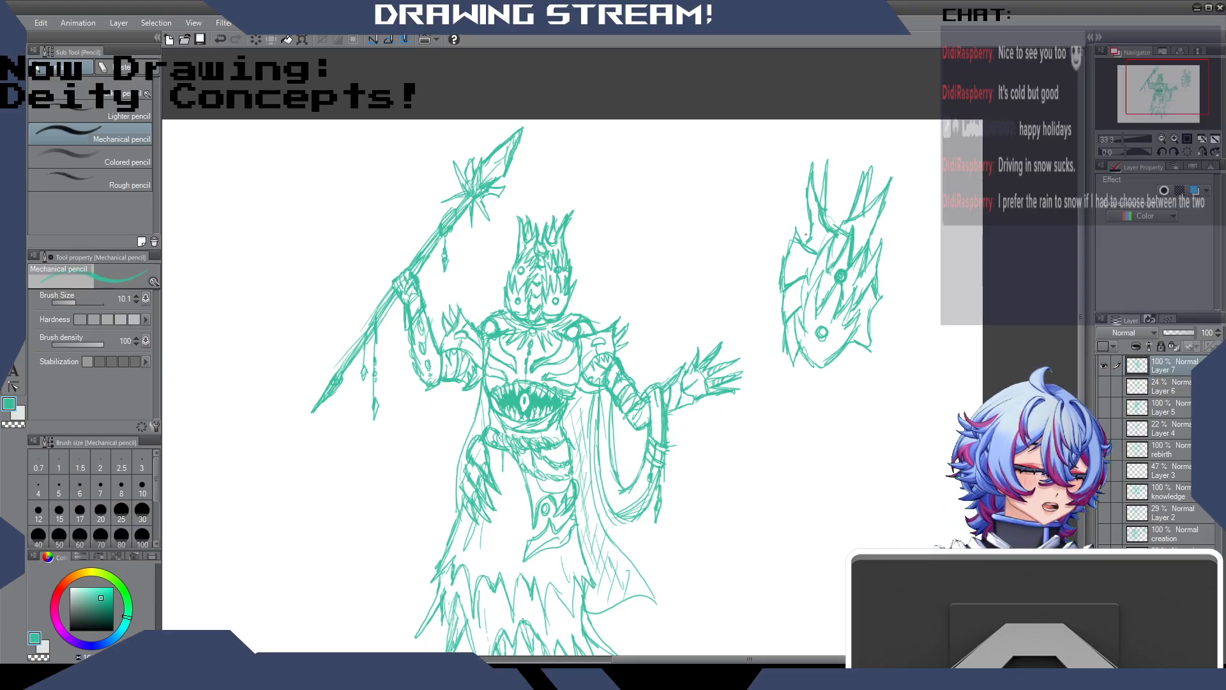
mouse_move(795, 241)
left_mouse_down()
mouse_move(808, 225)
mouse_move(804, 244)
mouse_move(848, 226)
mouse_move(823, 223)
left_mouse_up()
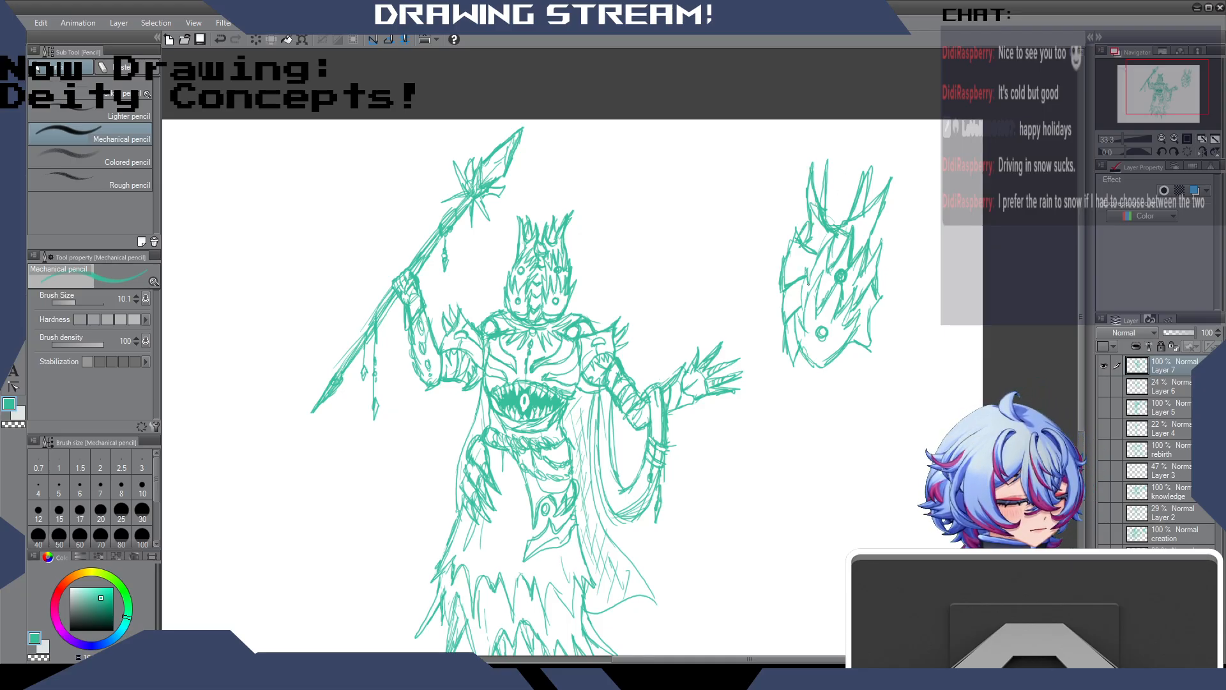
Darken the lower eye of the flame shape and reinforce its inner spikes and rounded base with extra strokes.
left_click_drag(810, 287, 828, 239)
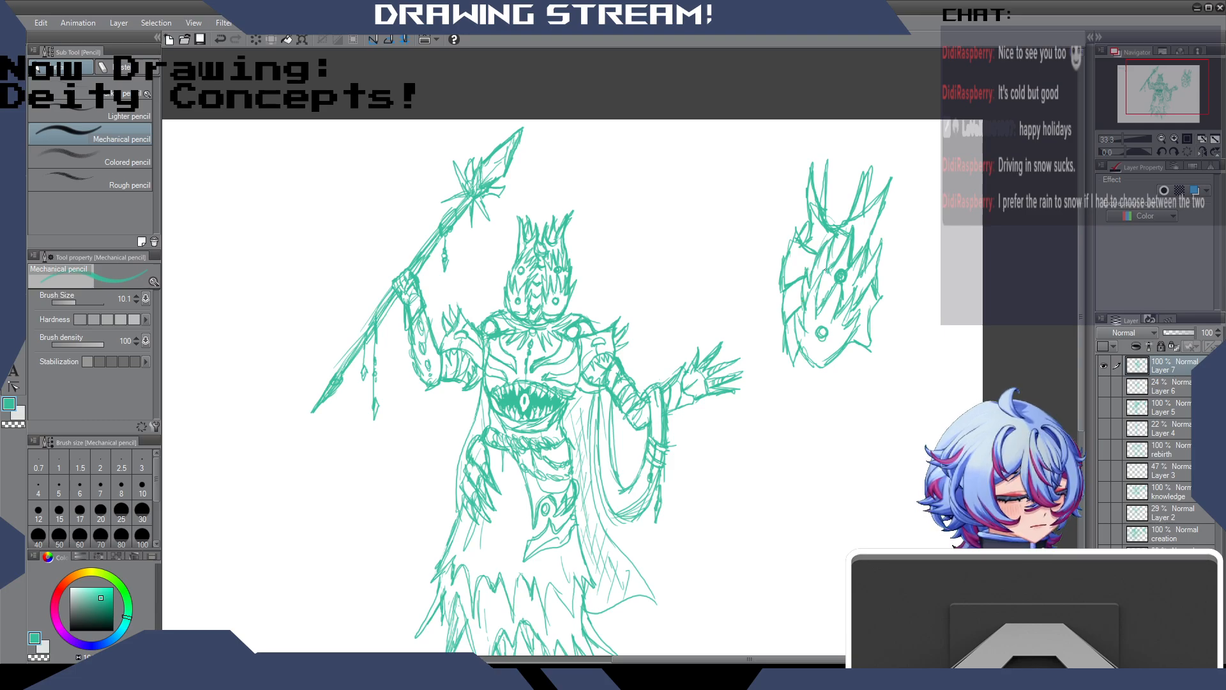
left_click_drag(882, 206, 883, 195)
left_click_drag(871, 243, 870, 255)
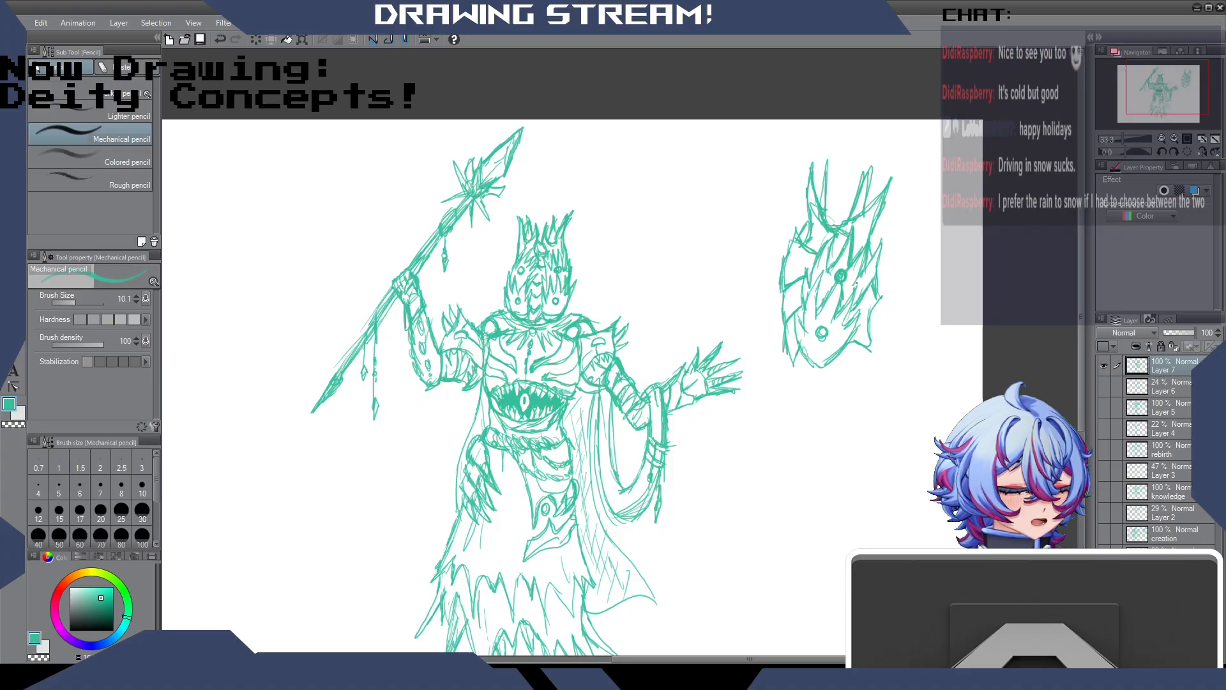
left_click_drag(819, 329, 824, 336)
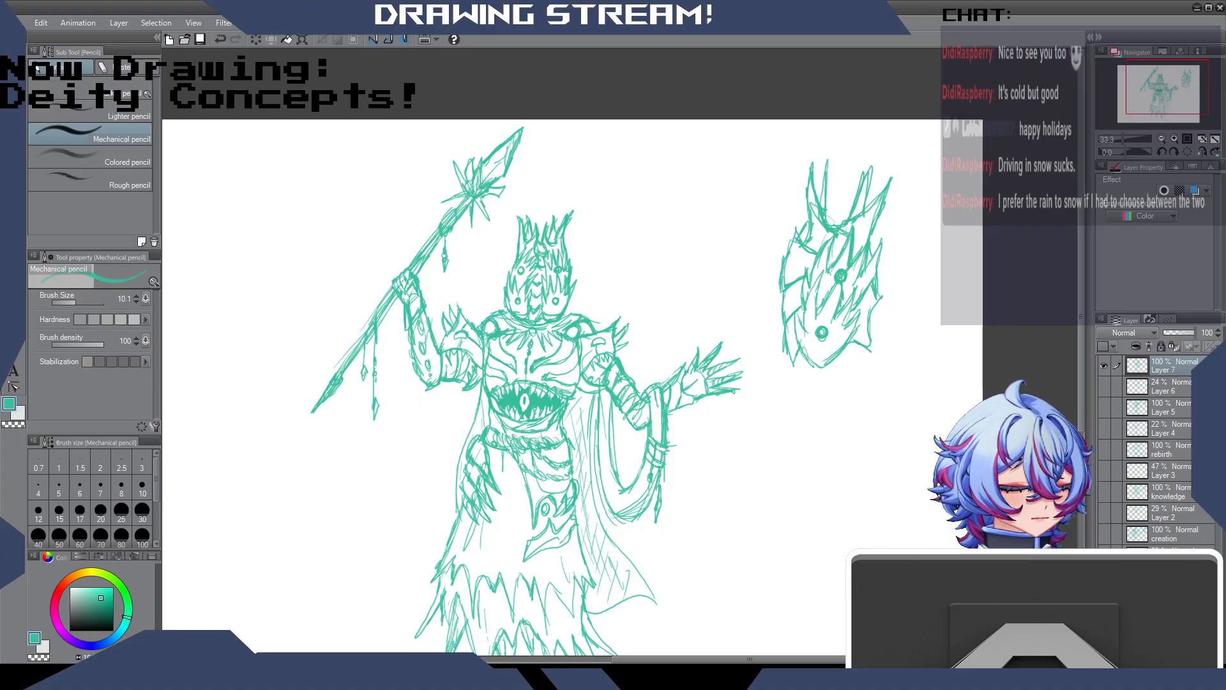
mouse_move(822, 271)
left_mouse_down()
mouse_move(815, 298)
mouse_move(844, 304)
mouse_move(850, 322)
mouse_move(803, 332)
mouse_move(819, 370)
left_mouse_up()
left_click_drag(846, 346, 832, 369)
left_click_drag(834, 352, 807, 370)
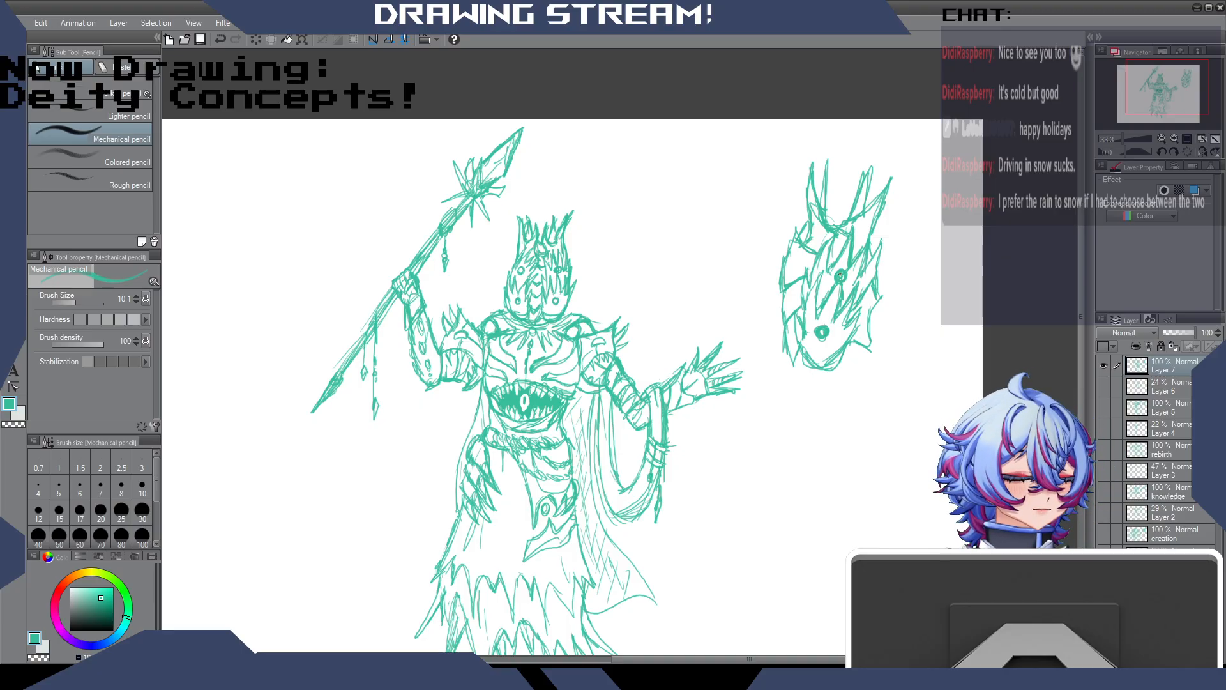
mouse_move(867, 234)
left_mouse_down()
mouse_move(859, 250)
mouse_move(873, 254)
left_mouse_up()
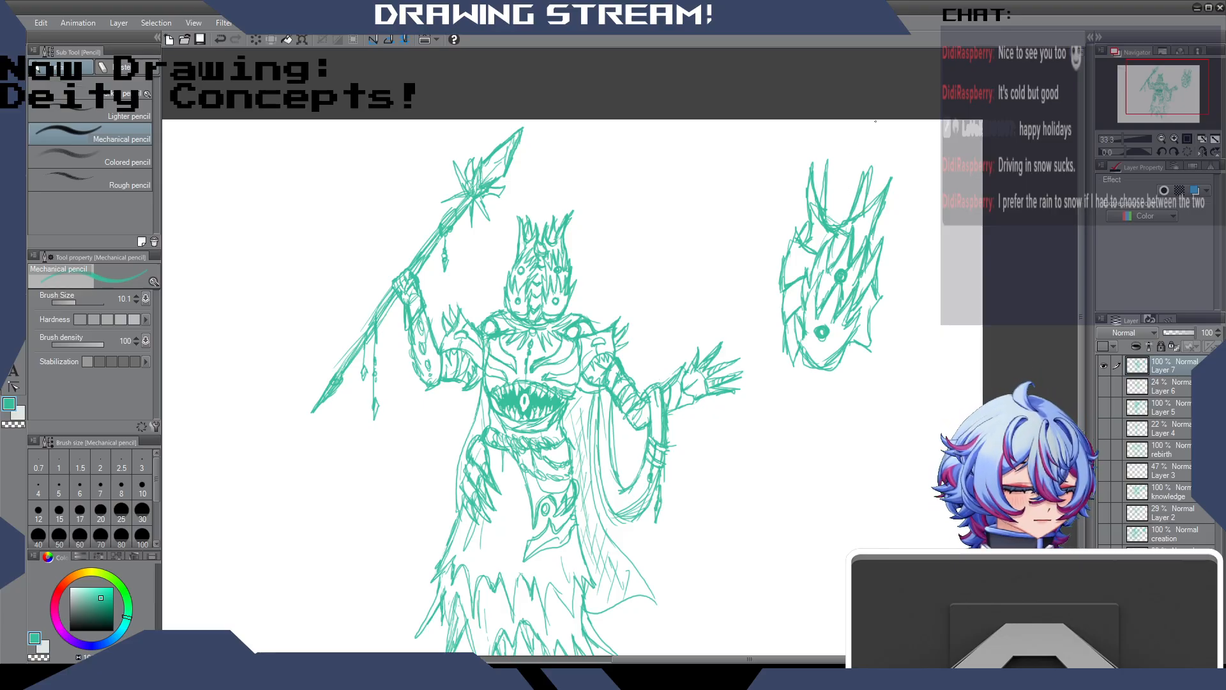
Clean up the lines where the tall spikes meet the flame shape's body and add more spikes between them.
key("e")
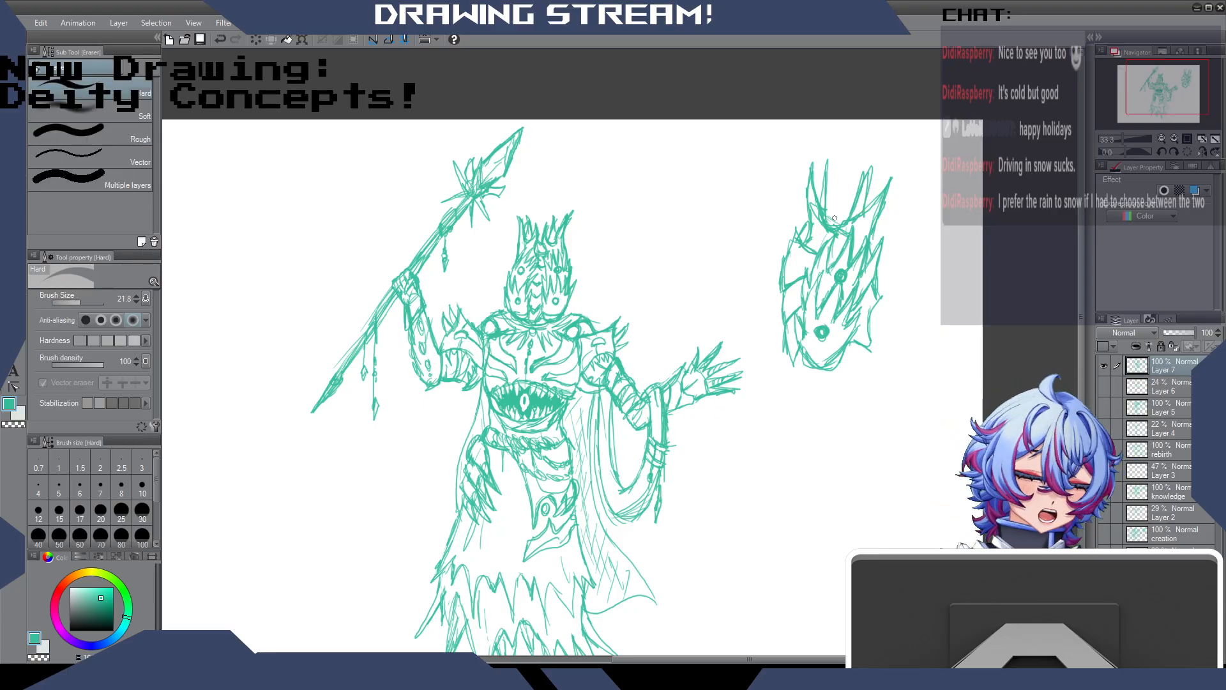
left_click_drag(836, 233, 835, 234)
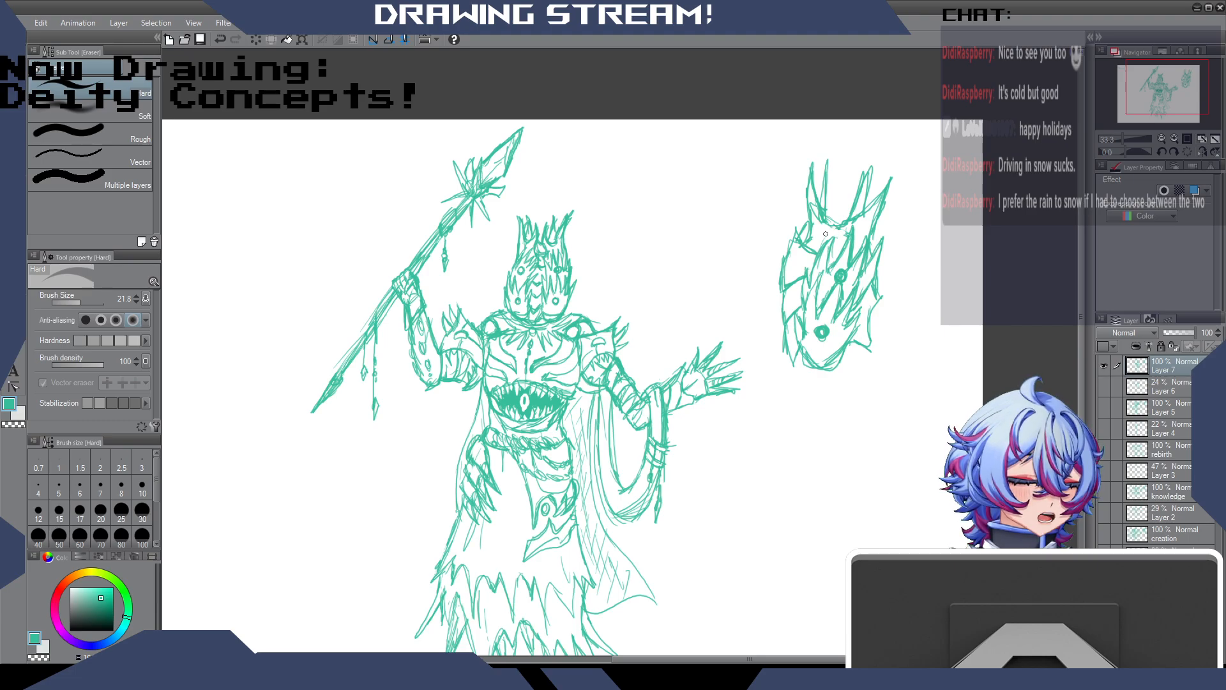
key("p")
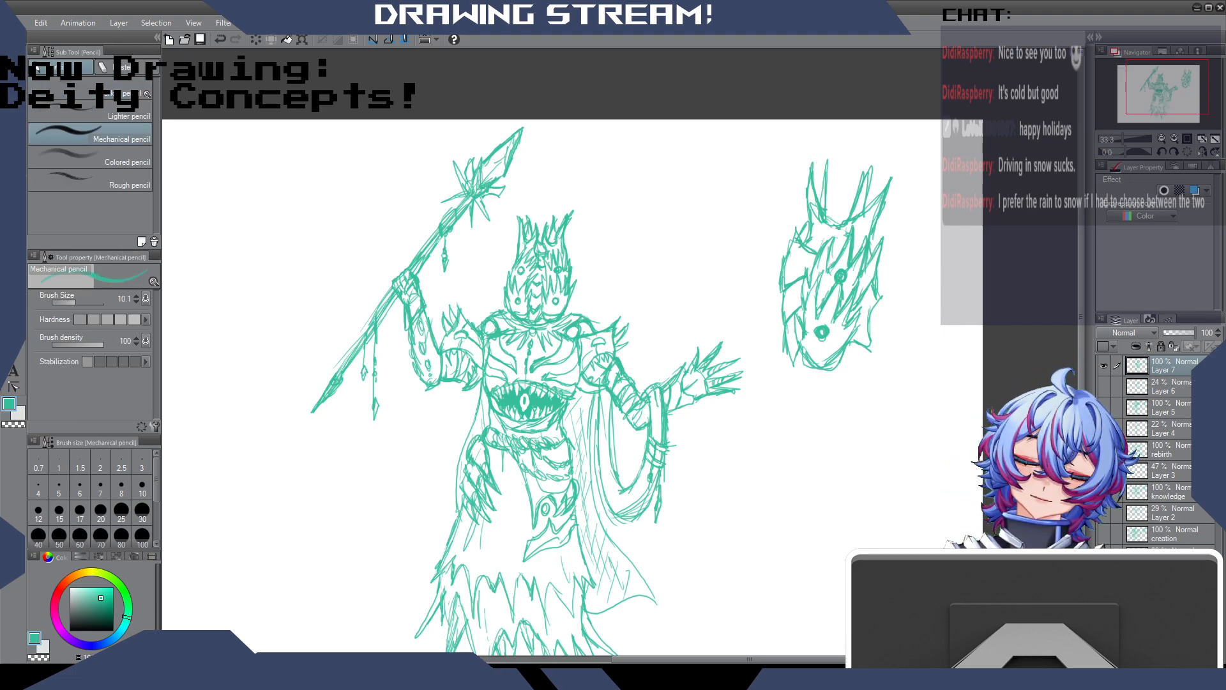
left_click_drag(827, 225, 835, 235)
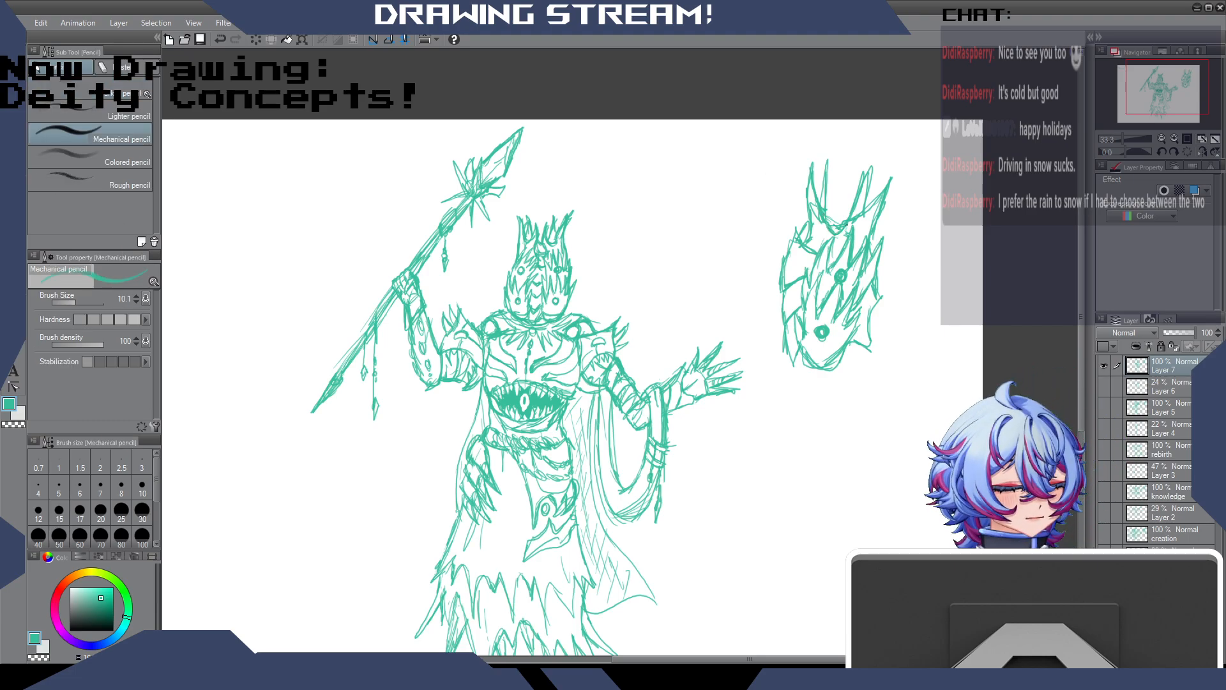
left_click_drag(822, 187, 824, 212)
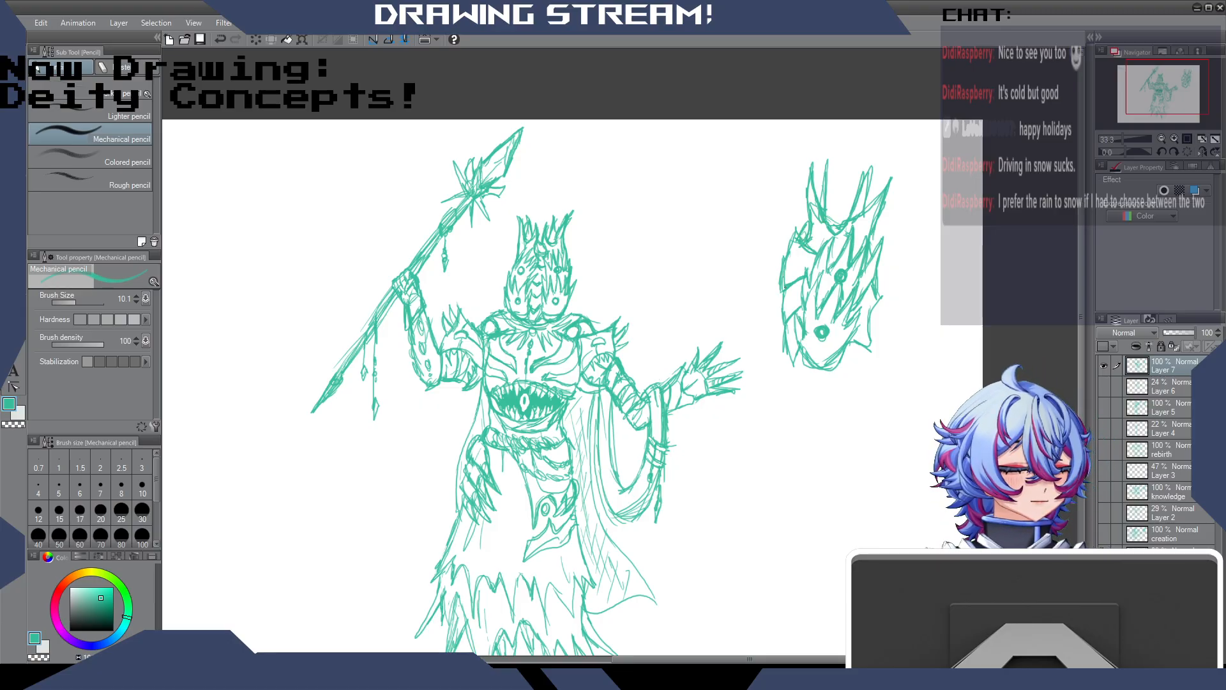
left_click_drag(823, 273, 810, 296)
mouse_move(834, 191)
left_mouse_down()
mouse_move(827, 219)
mouse_move(851, 231)
left_mouse_up()
mouse_move(884, 172)
left_mouse_down()
mouse_move(857, 244)
mouse_move(835, 256)
left_mouse_up()
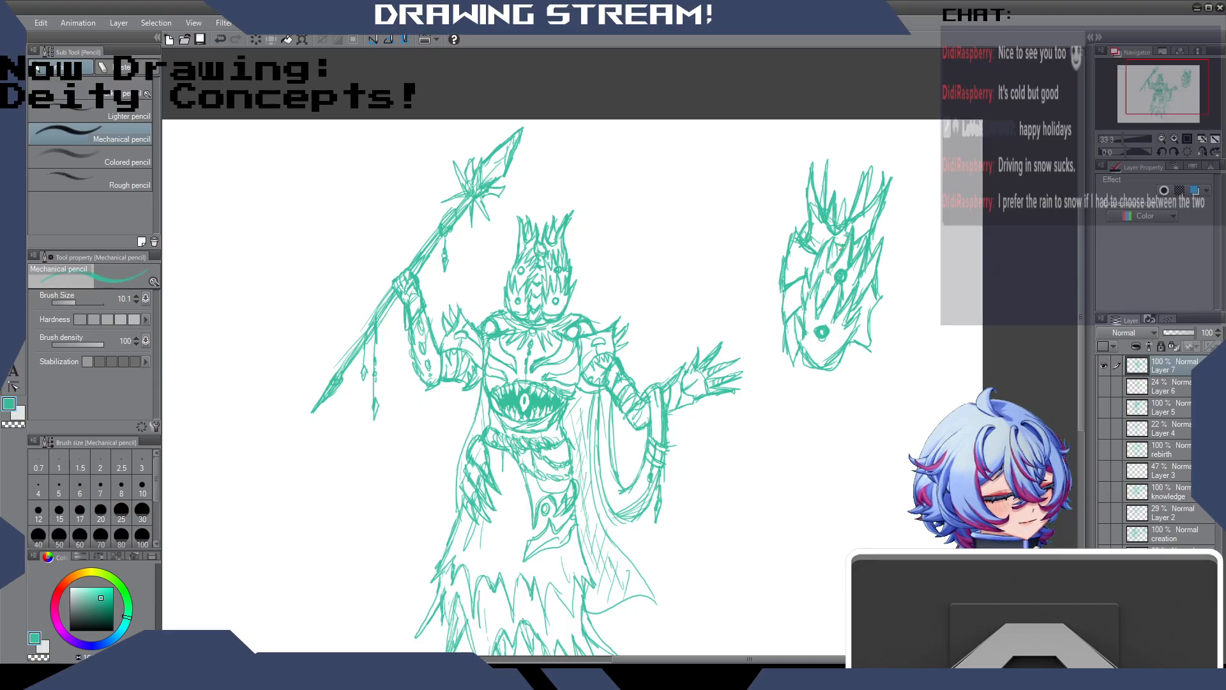
Add a second curved edge beneath the flame shape's base and thicken its side contours and inner spikes.
left_click_drag(879, 250, 875, 268)
left_click_drag(872, 346, 857, 339)
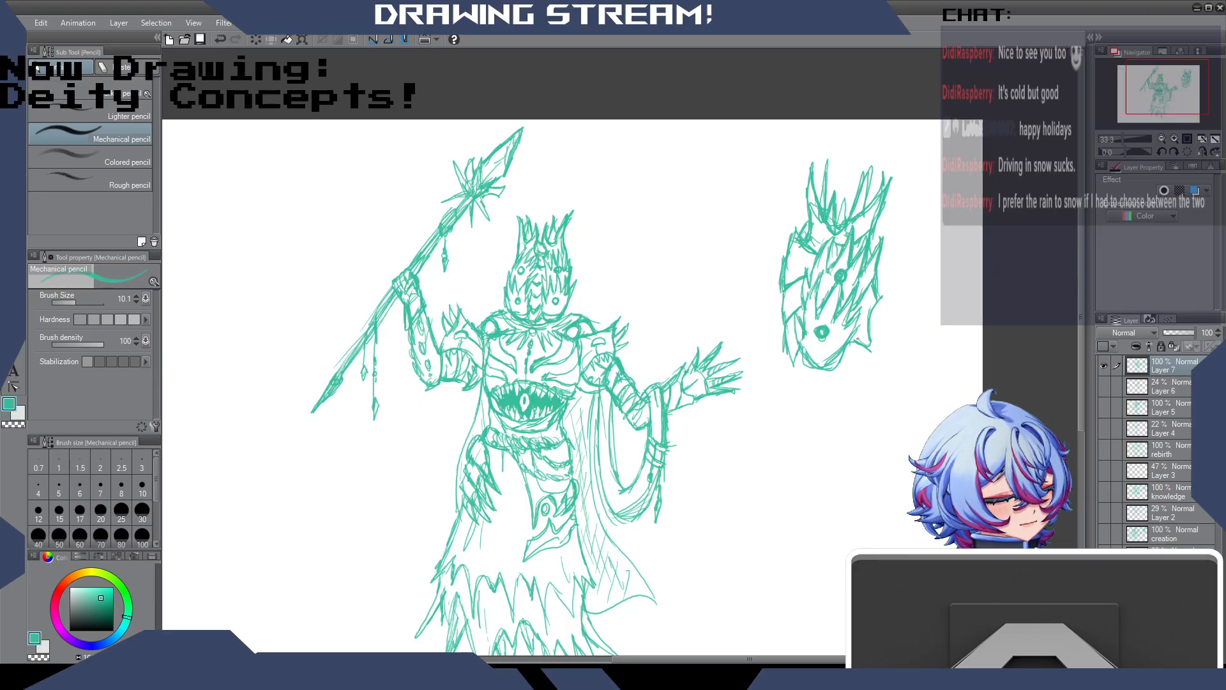
mouse_move(800, 303)
left_mouse_down()
mouse_move(785, 319)
mouse_move(810, 369)
mouse_move(834, 362)
mouse_move(824, 359)
left_mouse_up()
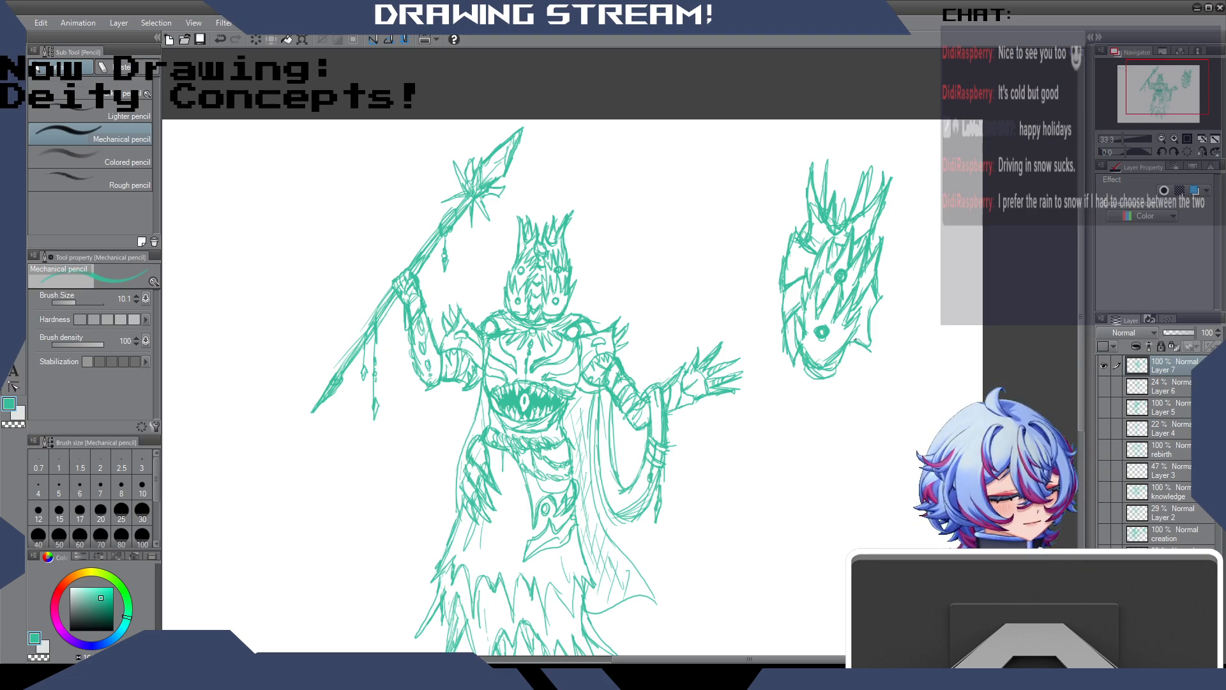
mouse_move(868, 304)
left_mouse_down()
mouse_move(860, 325)
mouse_move(869, 320)
left_mouse_up()
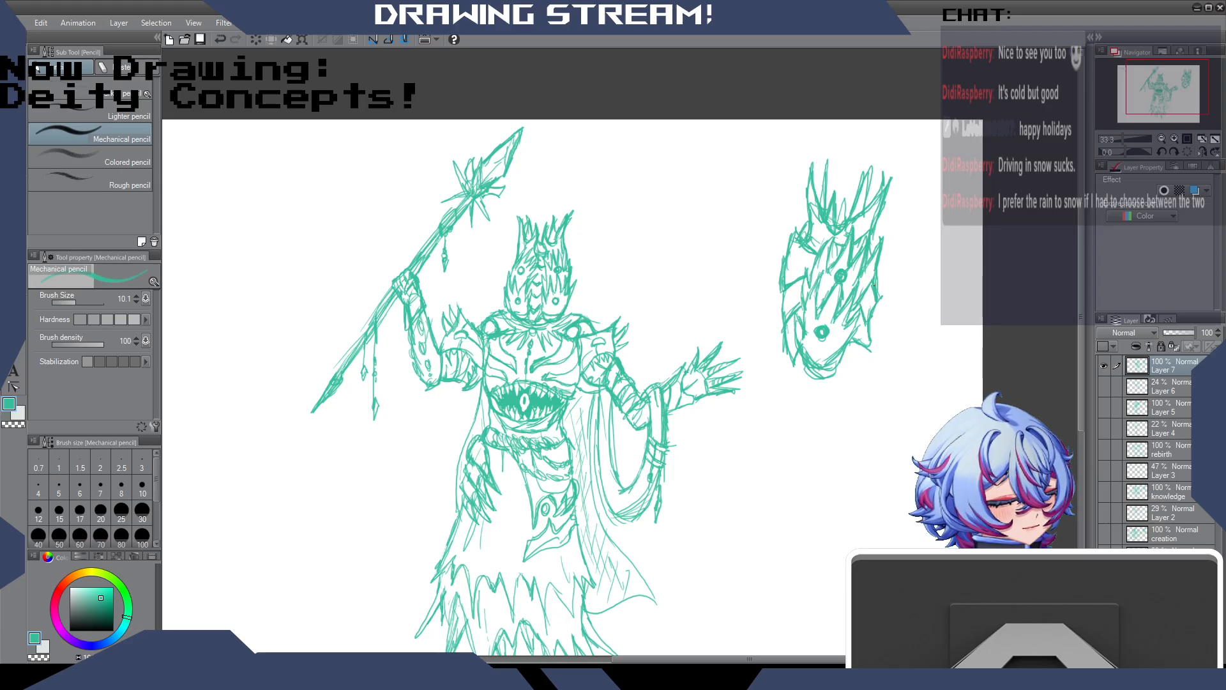
left_click_drag(875, 267, 868, 284)
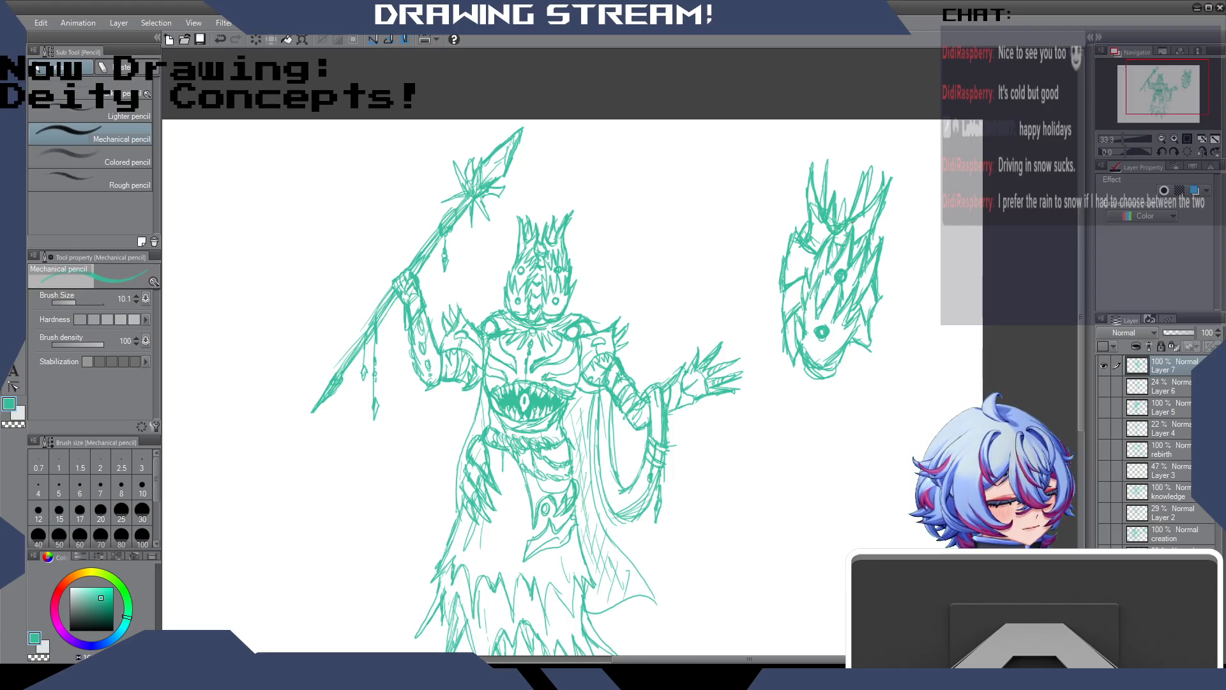
left_click_drag(823, 200, 815, 228)
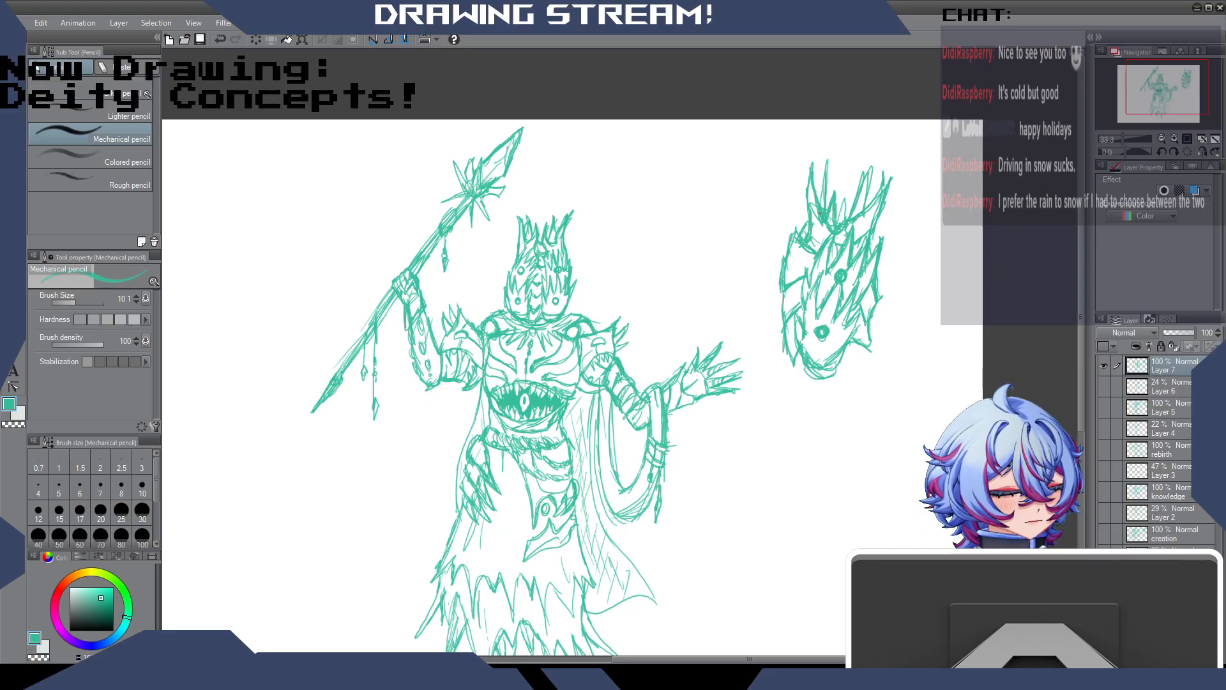
left_click_drag(813, 184, 818, 208)
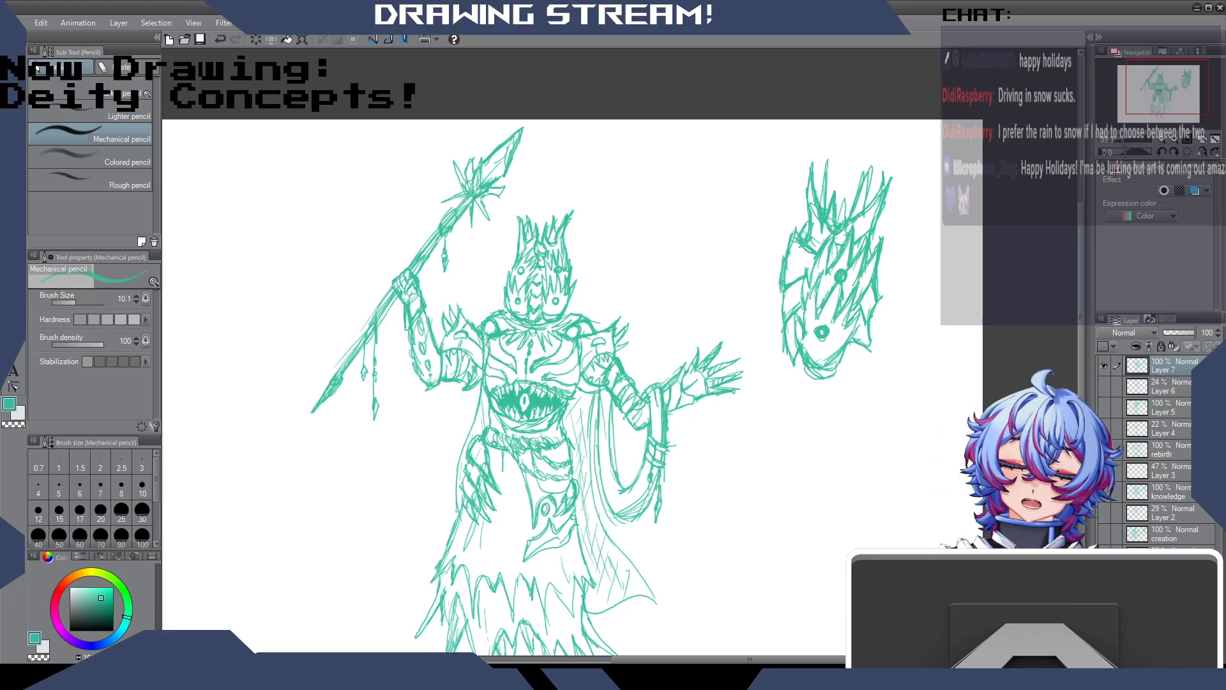
Erase stray marks beside the tall crown-like spikes and redraw their outer edges with darker, jagged strokes.
key("e")
mouse_move(797, 237)
left_mouse_down()
mouse_move(801, 251)
mouse_move(813, 245)
mouse_move(810, 194)
left_mouse_up()
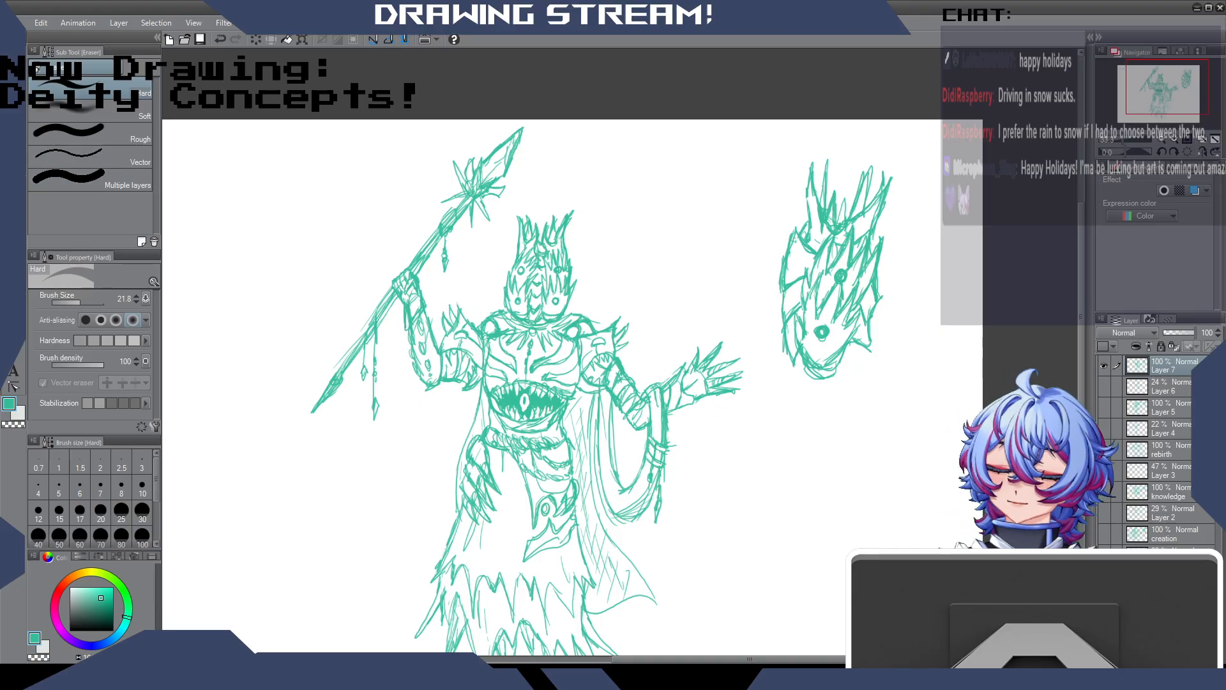
key("p")
left_click_drag(807, 220, 810, 181)
mouse_move(866, 212)
left_mouse_down()
mouse_move(863, 170)
mouse_move(868, 210)
mouse_move(889, 170)
mouse_move(882, 207)
mouse_move(810, 228)
mouse_move(809, 243)
mouse_move(846, 200)
mouse_move(839, 194)
left_mouse_up()
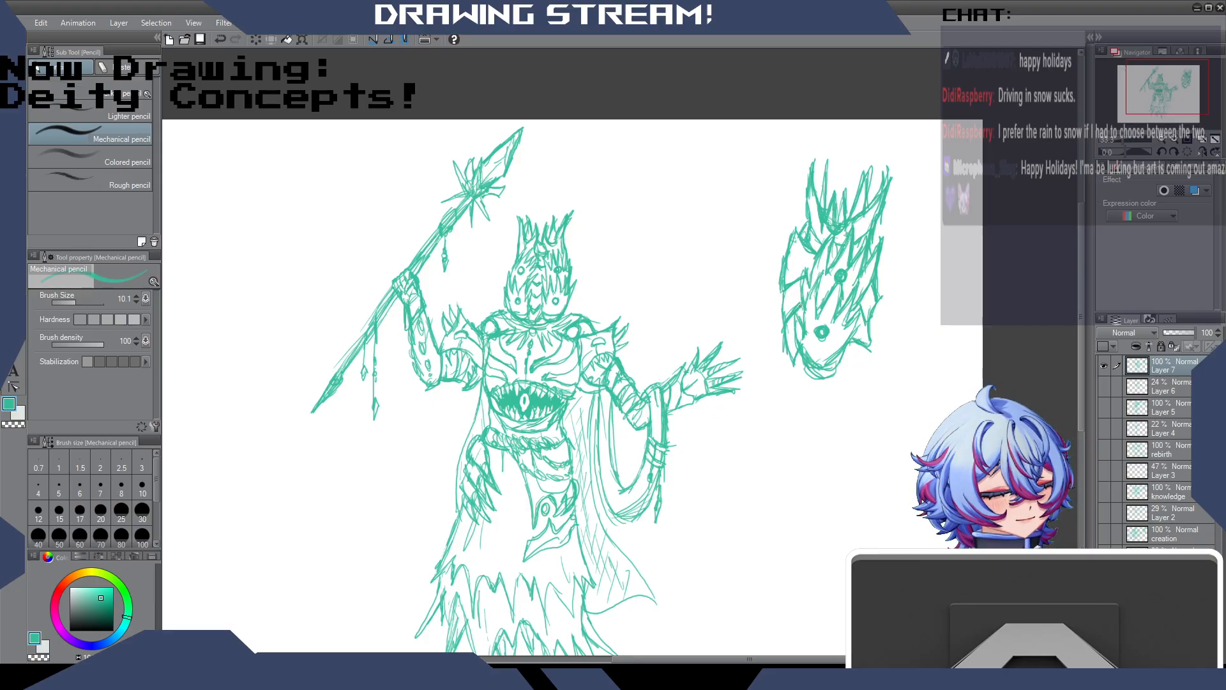
left_click_drag(789, 268, 798, 236)
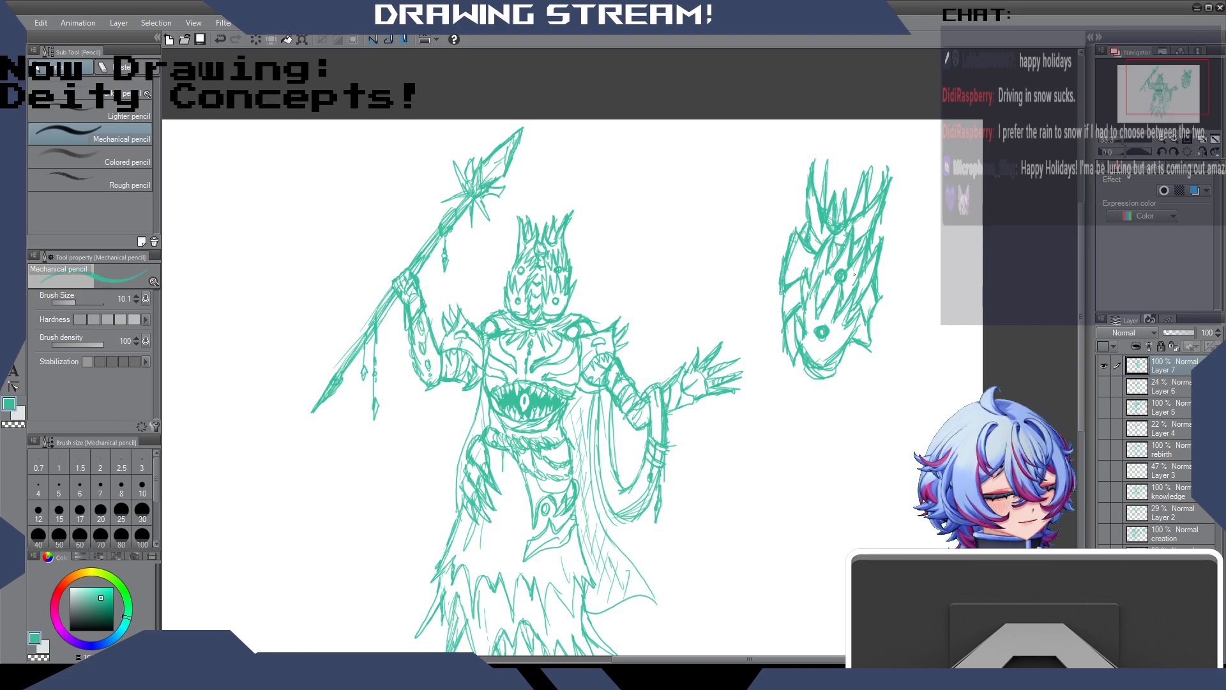
Strengthen the lines around the flame mask's eyes and base and add jagged spikes along its outer edge.
left_click_drag(852, 328, 852, 300)
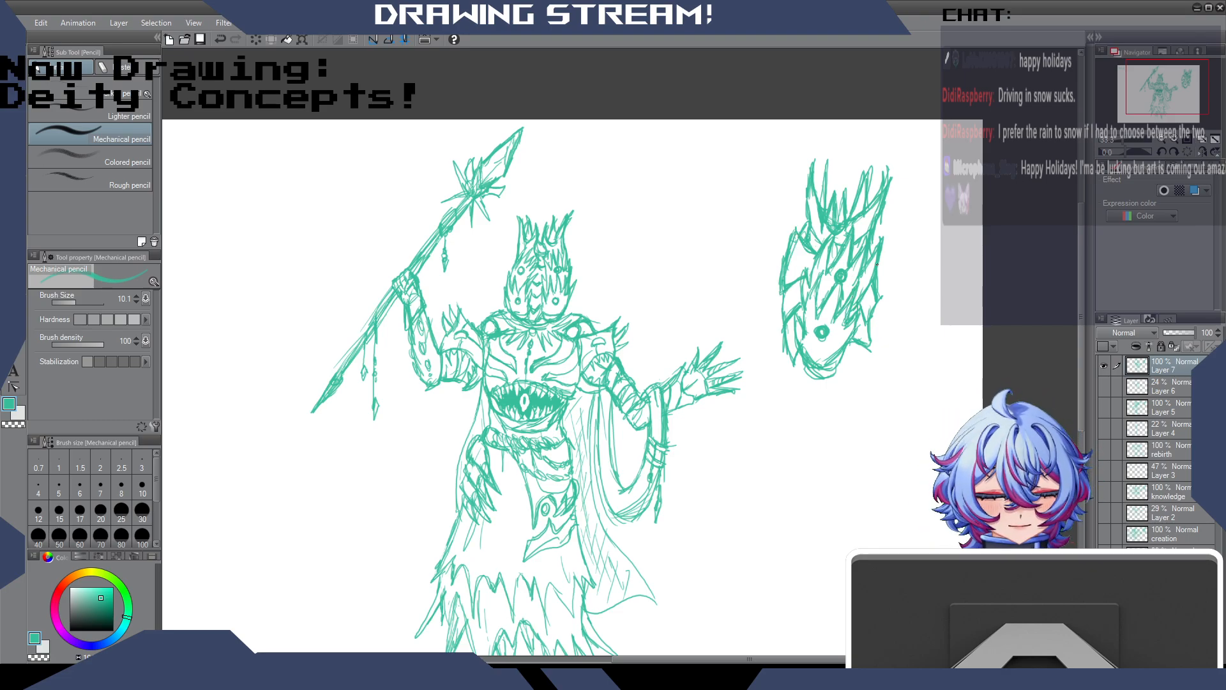
left_click_drag(1080, 283, 1080, 313)
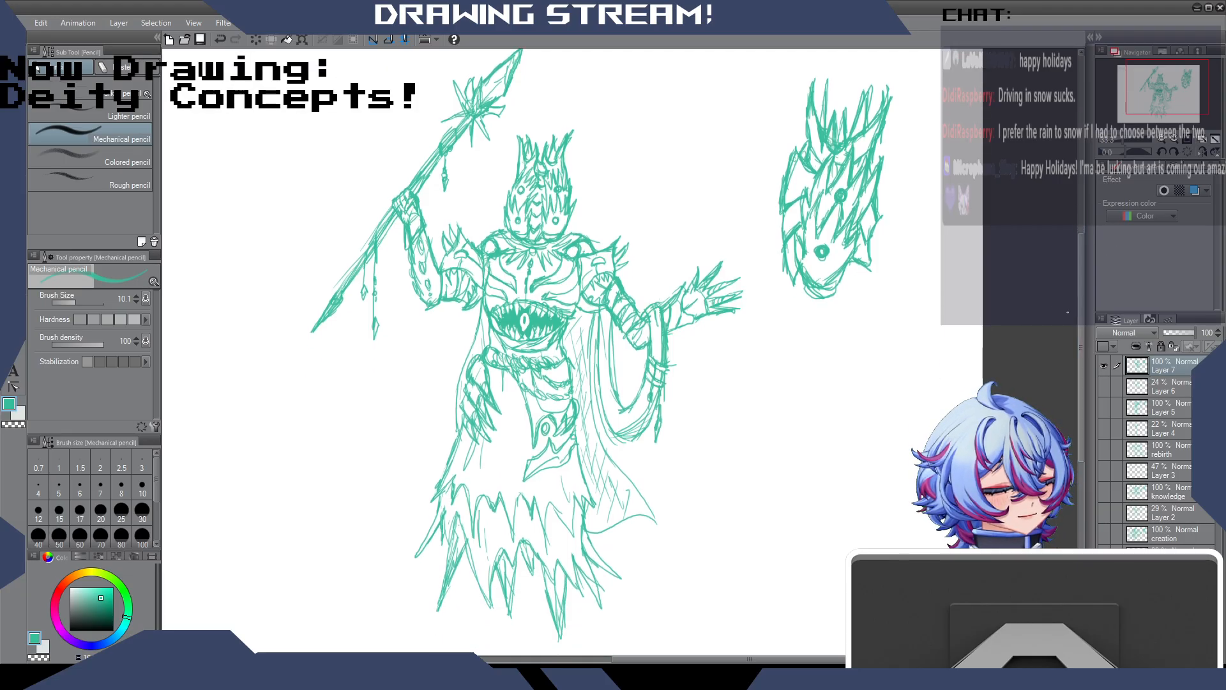
key("e")
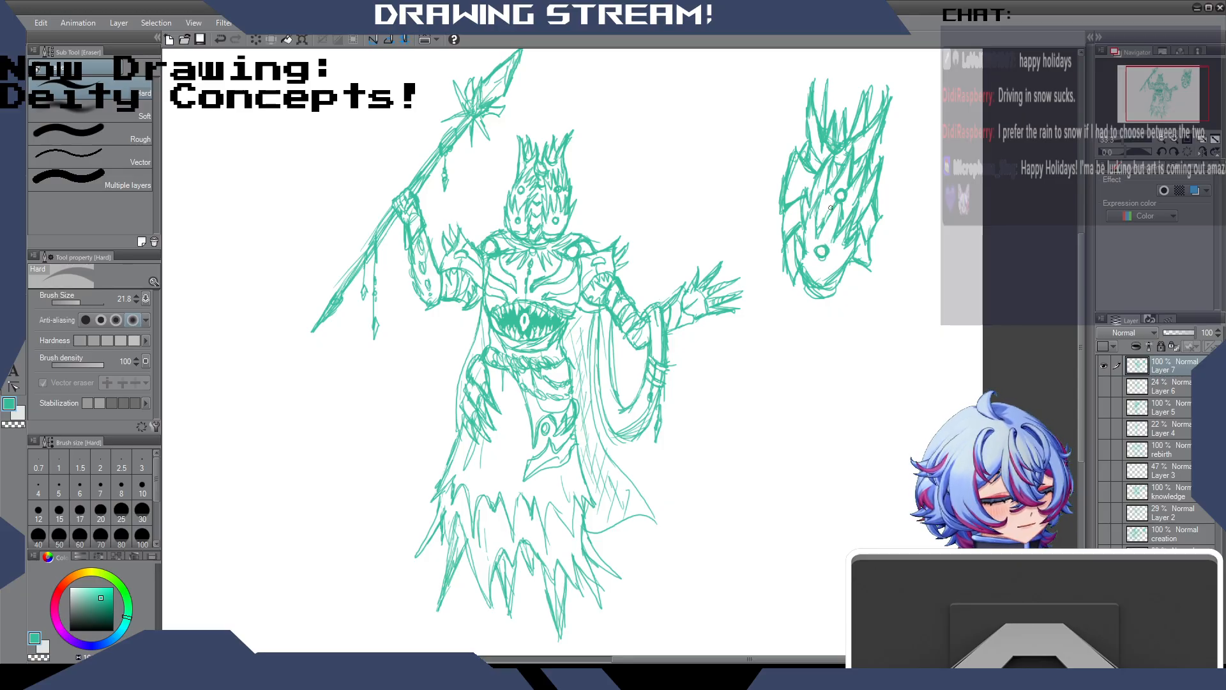
key("p")
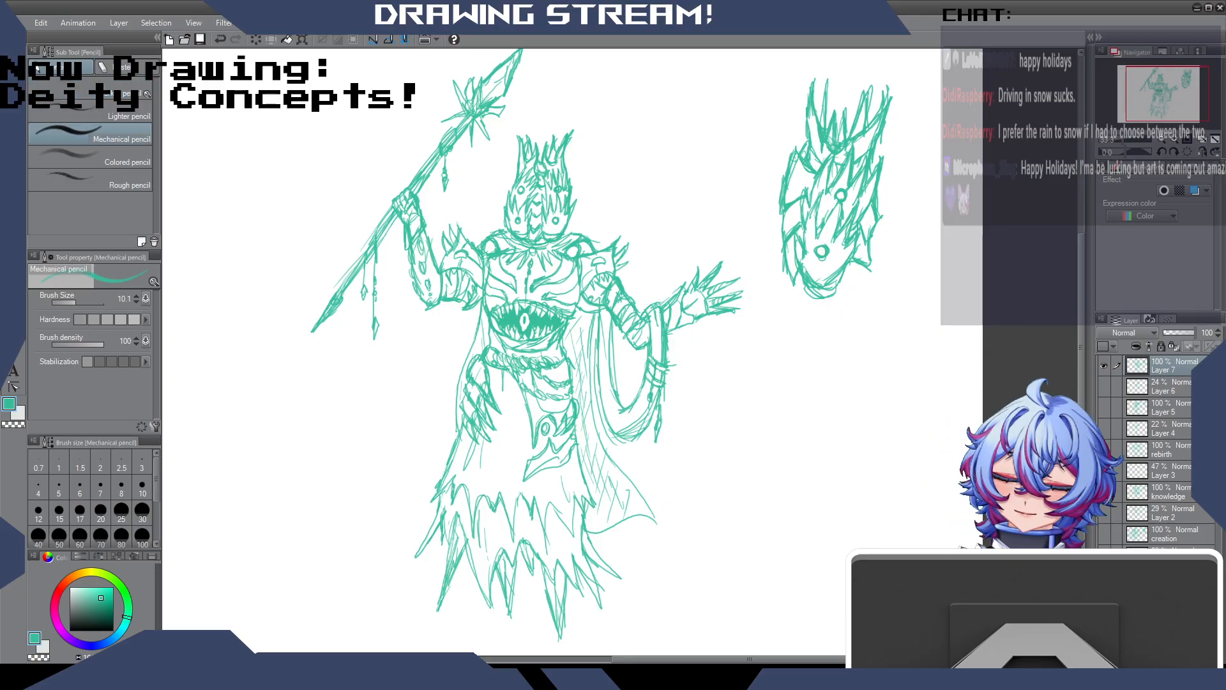
left_click_drag(841, 198, 828, 237)
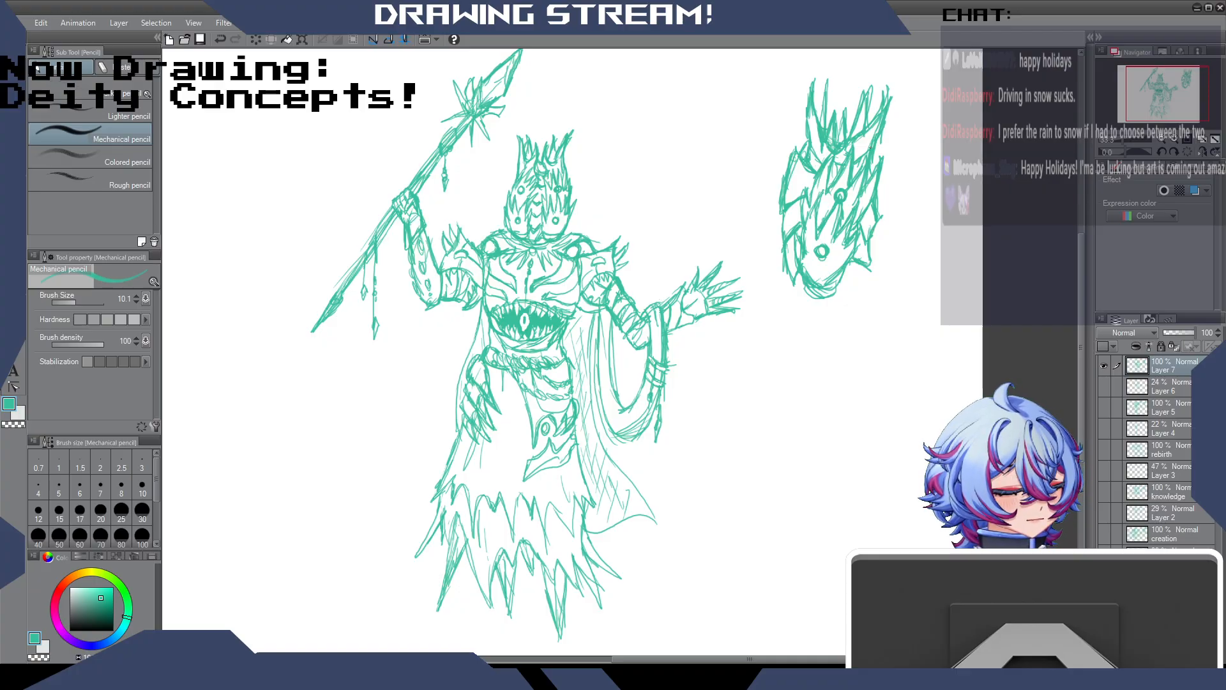
mouse_move(879, 145)
left_mouse_down()
mouse_move(896, 130)
mouse_move(875, 156)
left_mouse_up()
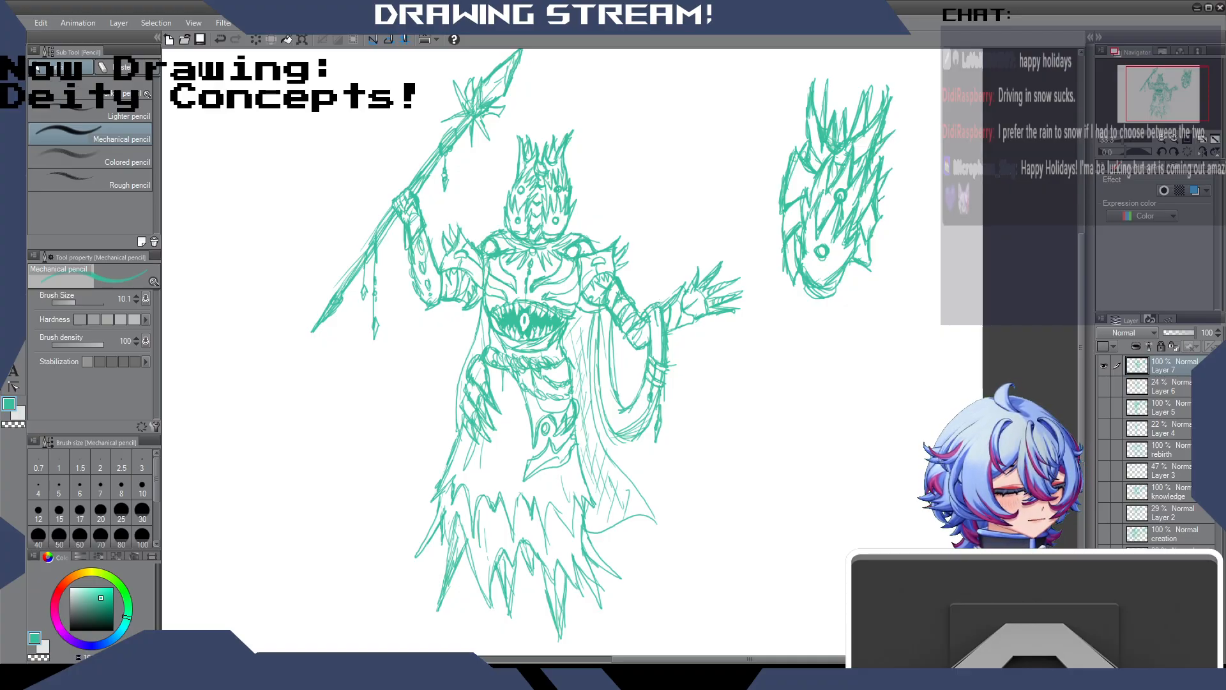
left_click_drag(874, 231, 883, 223)
left_click_drag(884, 223, 871, 244)
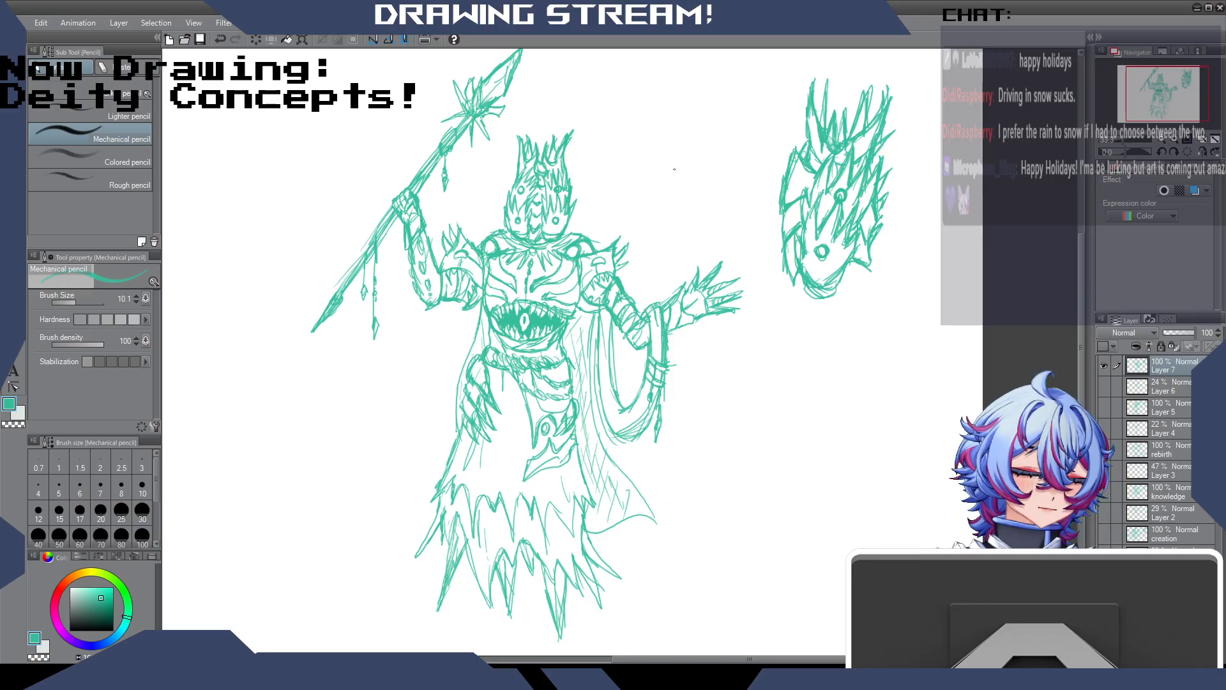
Draw a small arrow beside the flame mask, pointing from it toward the robed figure.
mouse_move(755, 127)
left_mouse_down()
mouse_move(768, 150)
mouse_move(752, 143)
mouse_move(752, 173)
left_mouse_up()
key("ctrl+z")
key("ctrl+z")
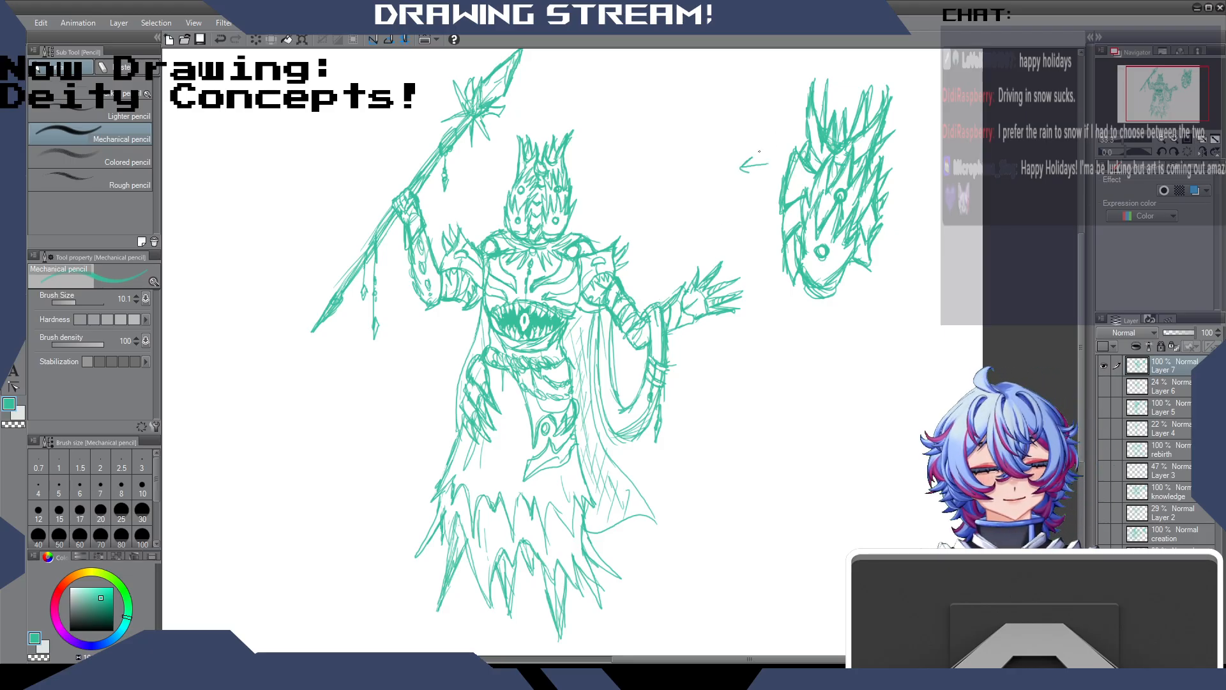
Add curved contour lines around the flame mask's lower eye and short strokes among its upper spikes.
mouse_move(815, 255)
left_mouse_down()
mouse_move(808, 273)
mouse_move(834, 229)
mouse_move(838, 257)
left_mouse_up()
left_click_drag(827, 211, 846, 167)
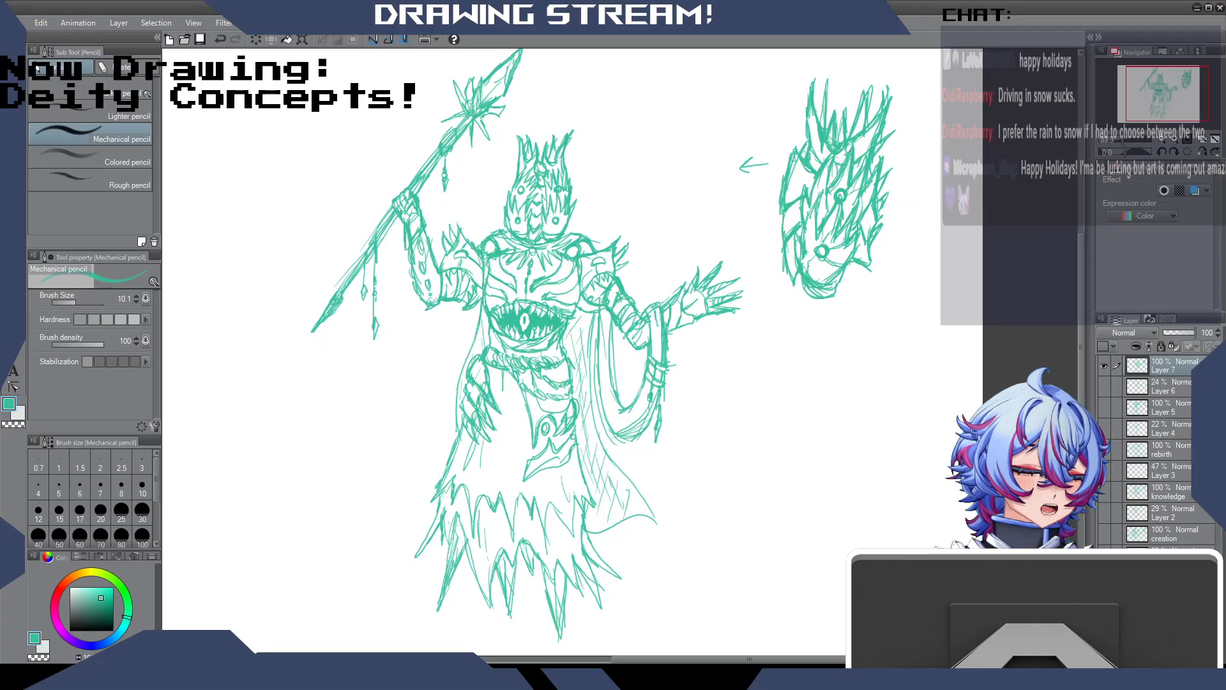
left_click_drag(803, 126, 804, 147)
left_click_drag(815, 115, 815, 134)
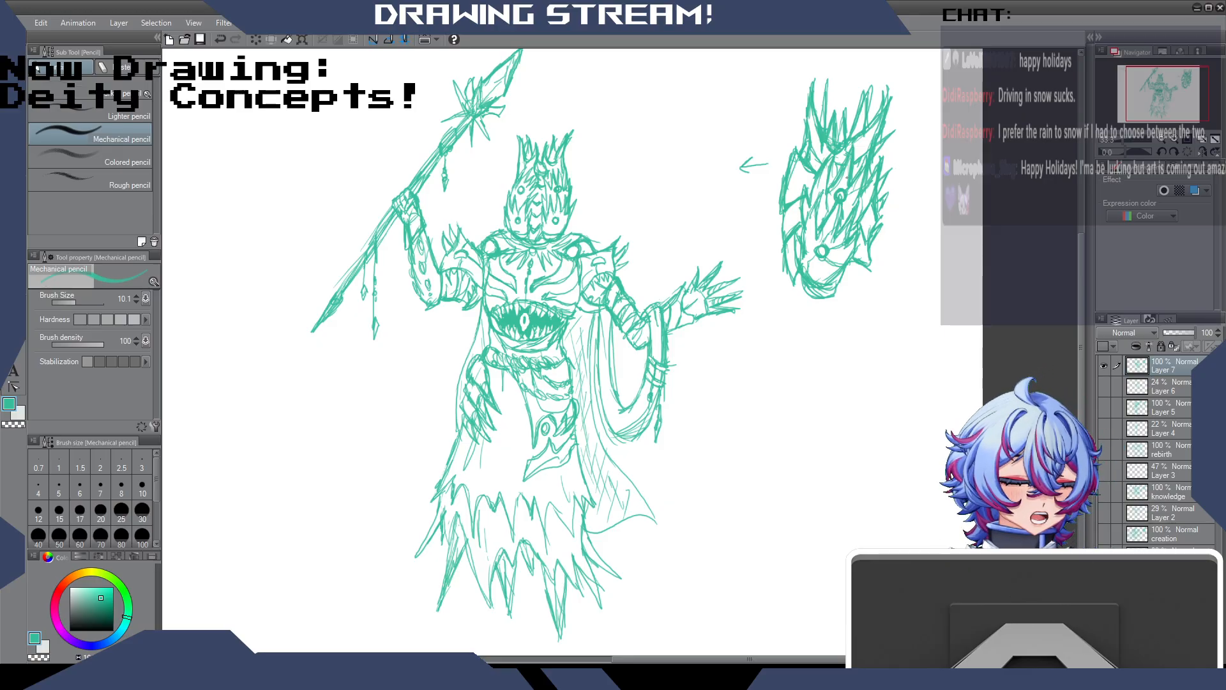
left_click_drag(778, 113, 770, 166)
left_click_drag(756, 262, 775, 306)
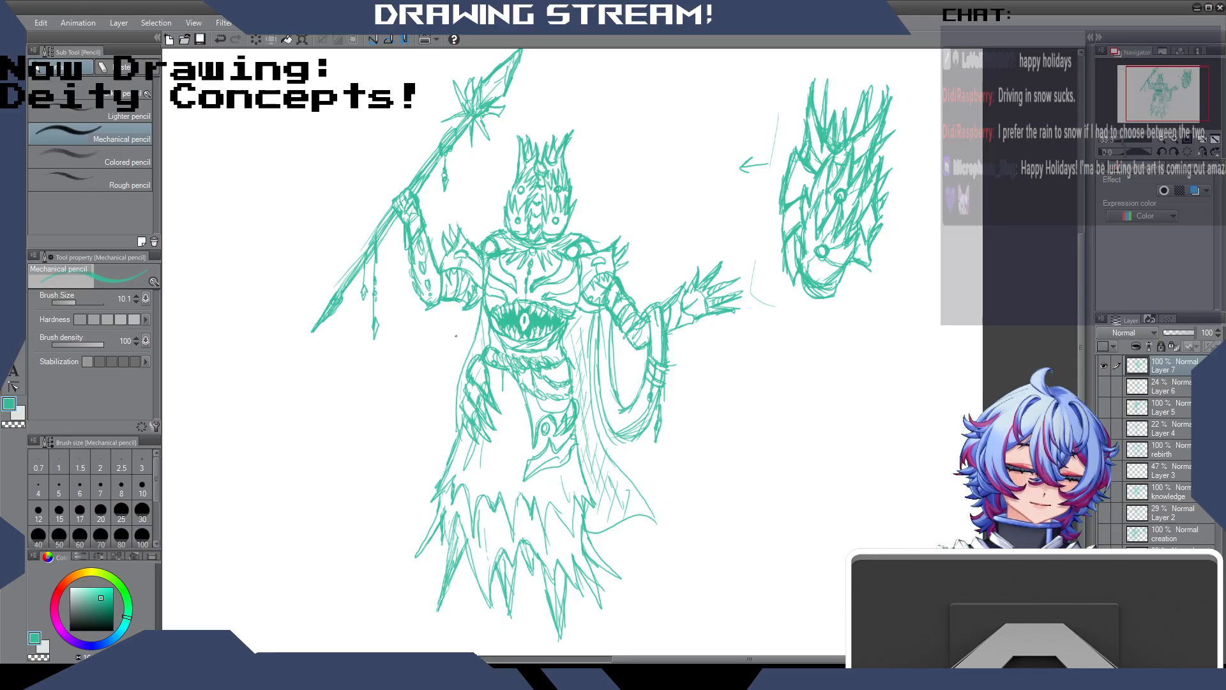
left_click_drag(436, 356, 491, 323)
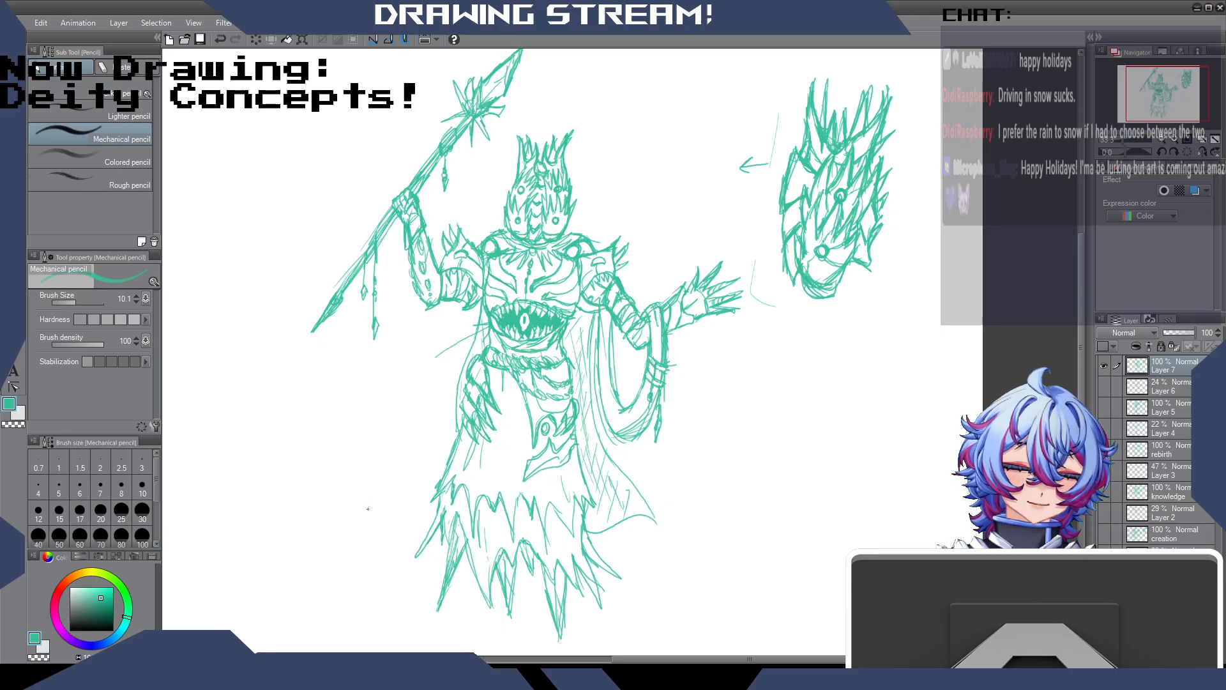
key("ctrl+z")
key("ctrl+z")
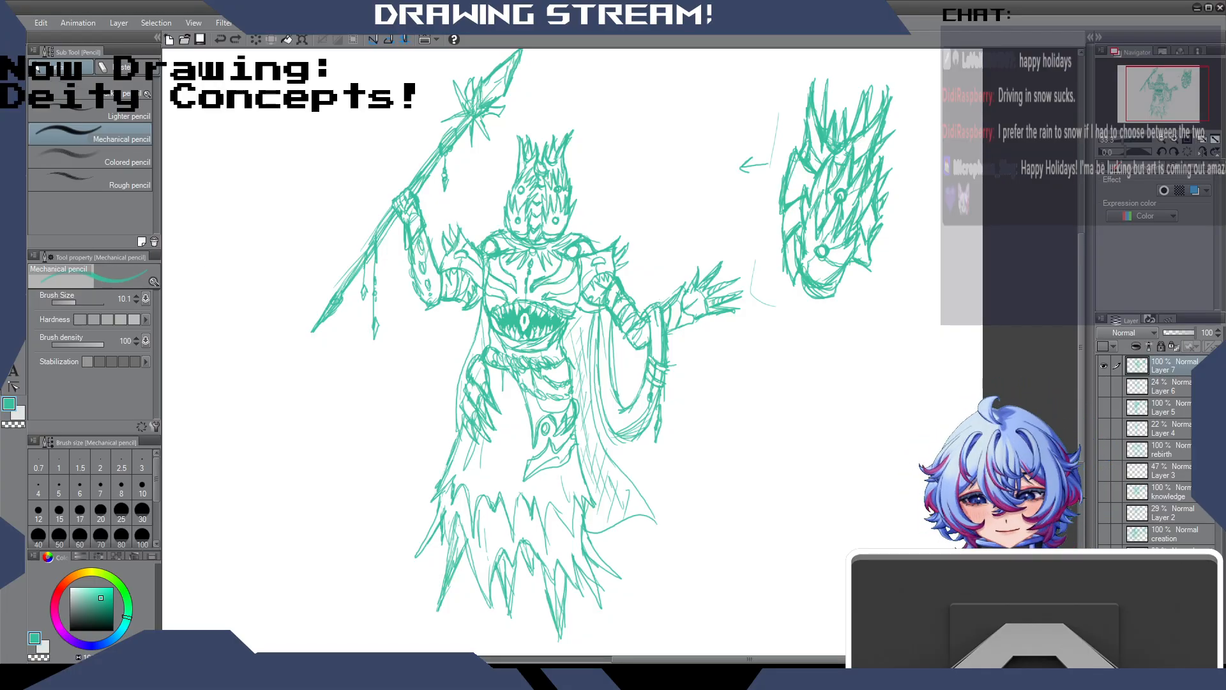
key("ctrl+z")
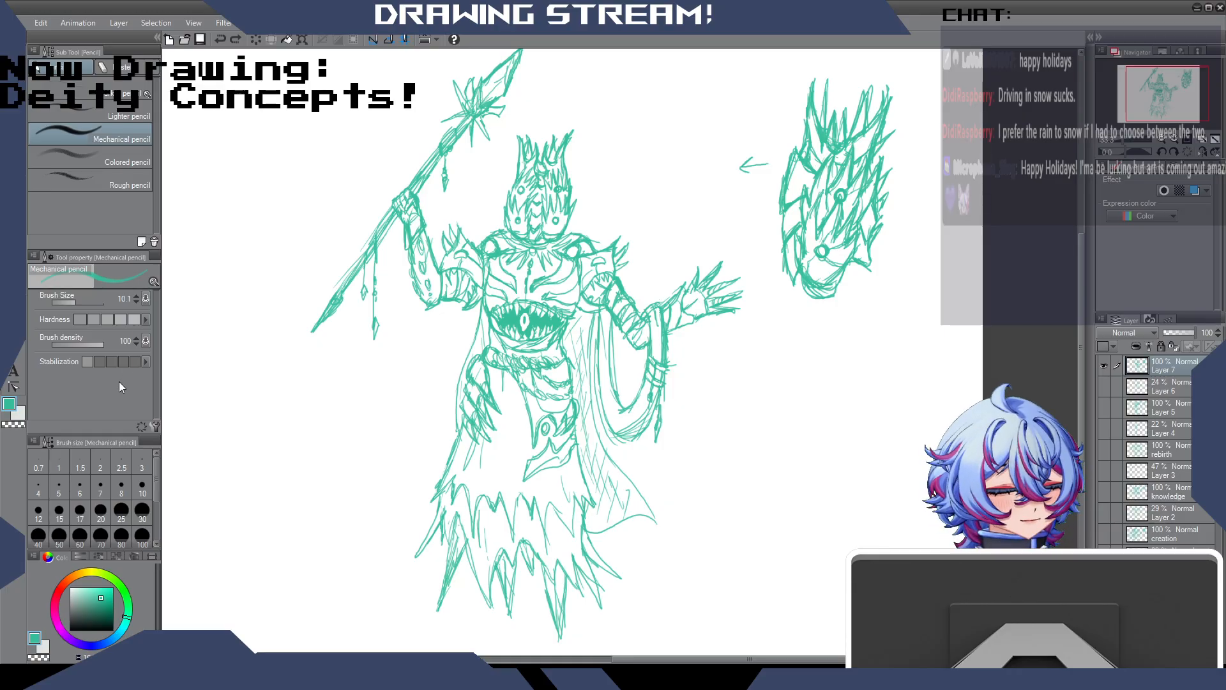
Thicken the flame mask's rounded base and fill in its eyes, reinforcing the figure's cape and robe lines.
left_click_drag(848, 264, 826, 293)
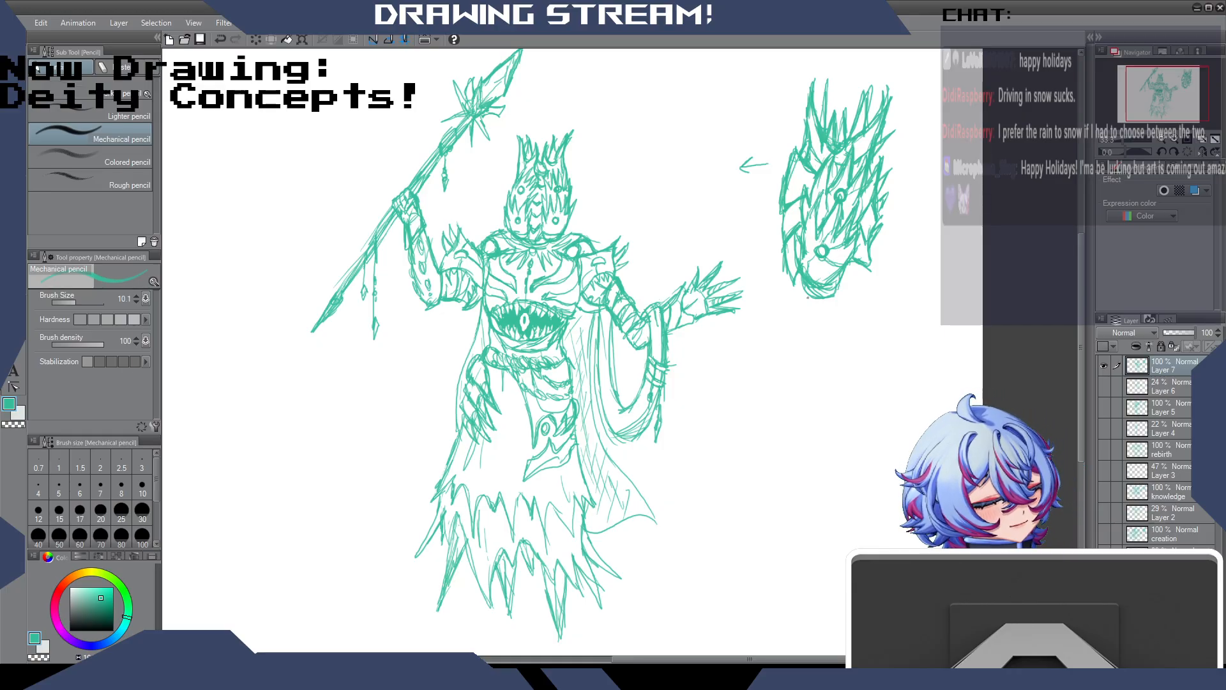
mouse_move(596, 307)
left_mouse_down()
mouse_move(603, 449)
mouse_move(654, 518)
left_mouse_up()
mouse_move(571, 500)
left_mouse_down()
mouse_move(565, 548)
mouse_move(550, 536)
mouse_move(534, 546)
left_mouse_up()
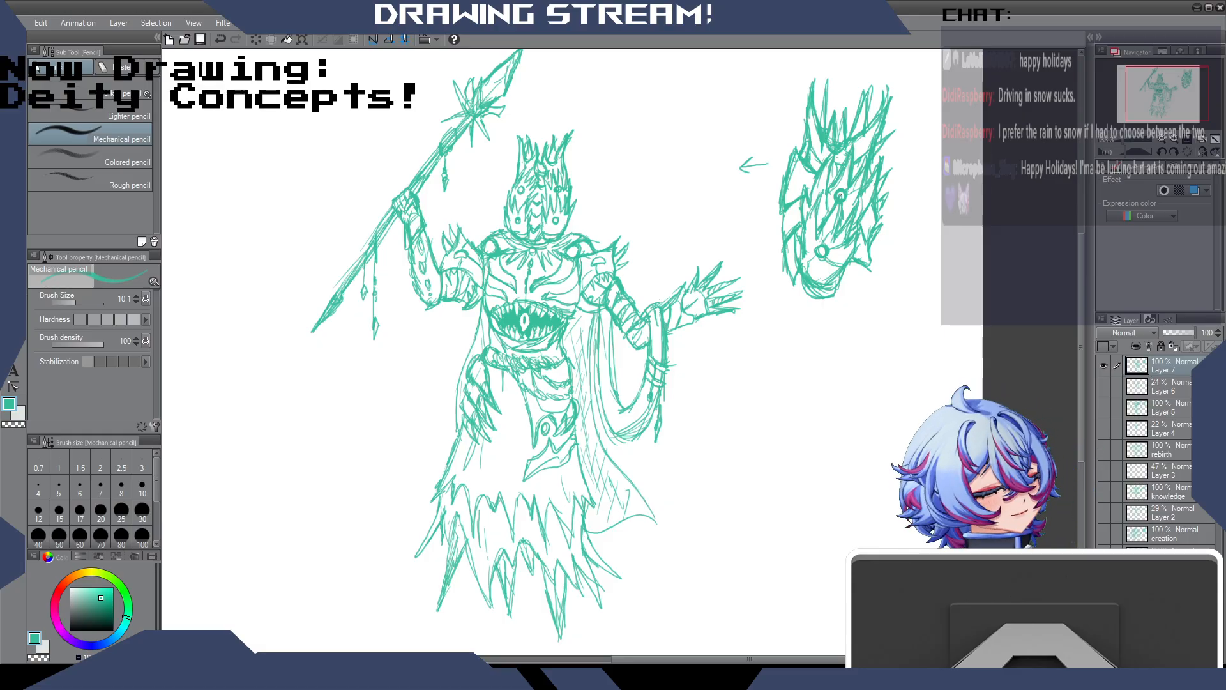
mouse_move(823, 251)
left_mouse_down()
mouse_move(831, 276)
mouse_move(856, 258)
mouse_move(849, 279)
left_mouse_up()
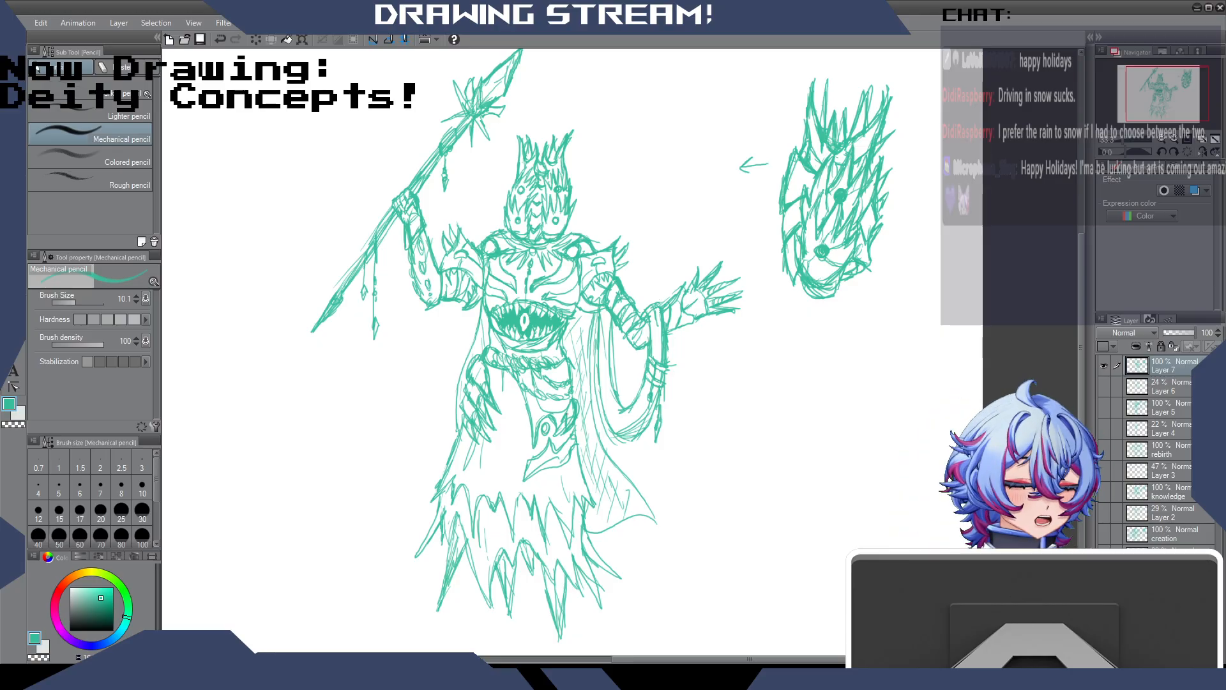
mouse_move(1081, 277)
left_mouse_down()
mouse_move(1077, 255)
mouse_move(1063, 285)
left_mouse_up()
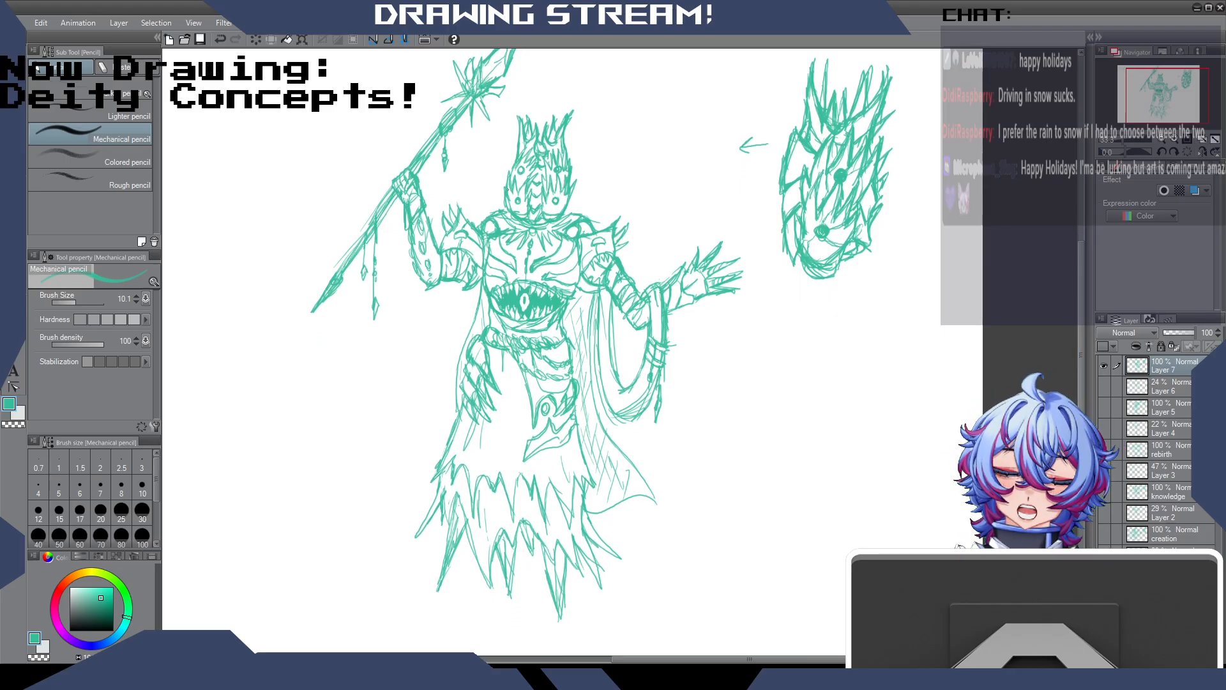
mouse_move(1083, 281)
left_mouse_down()
mouse_move(1080, 255)
mouse_move(1077, 290)
mouse_move(1076, 276)
left_mouse_up()
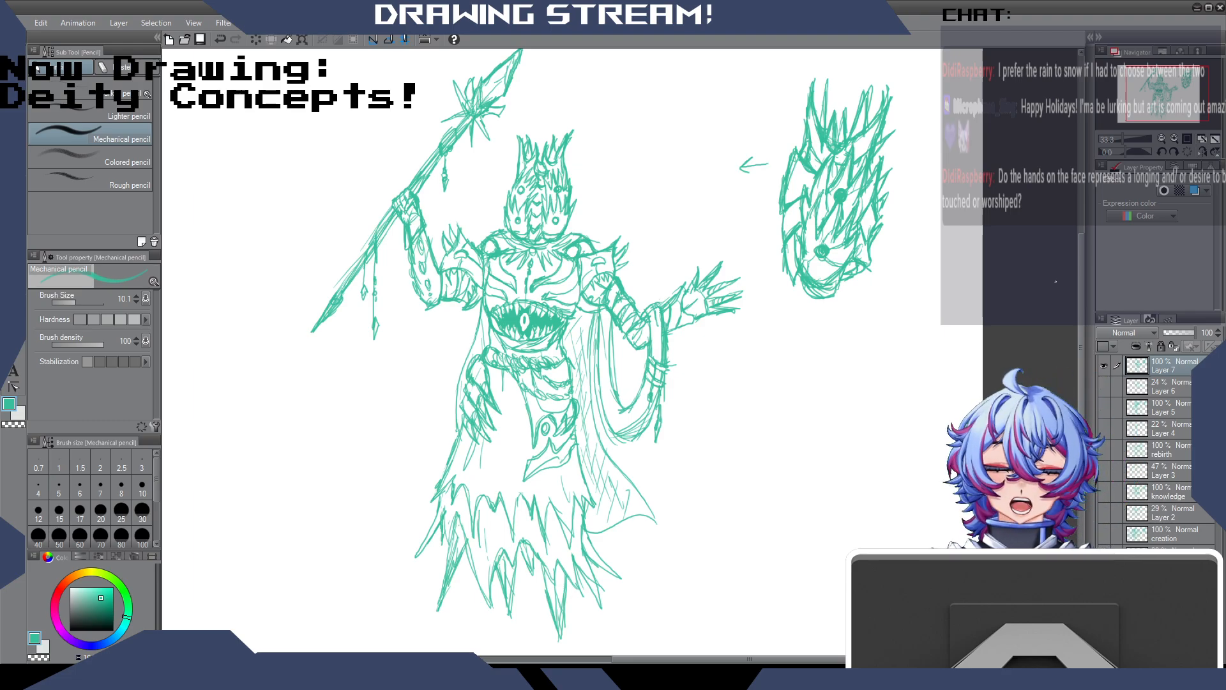
mouse_move(1079, 293)
left_mouse_down()
mouse_move(1082, 273)
mouse_move(1081, 293)
left_mouse_up()
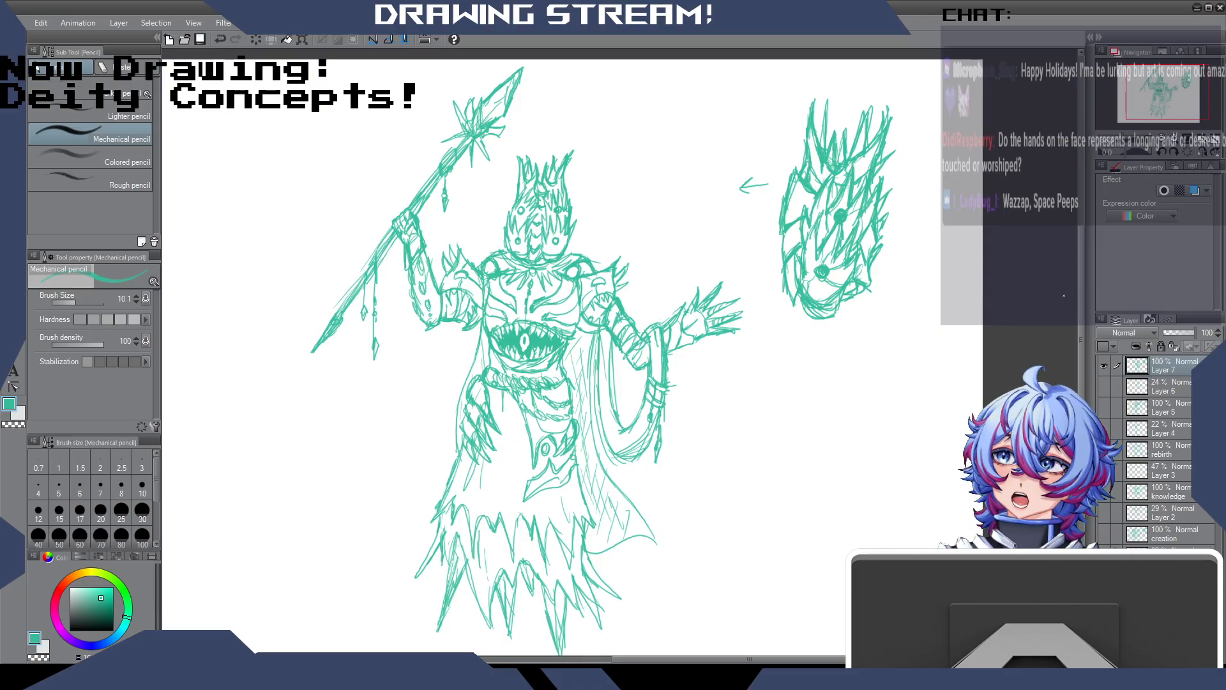
Add strokes to the spearhead and darken the robe's outer edge from the hip down to the ragged tiers.
left_click_drag(1081, 297, 1066, 266)
left_click_drag(790, 659, 744, 659)
left_click_drag(1079, 247, 1074, 280)
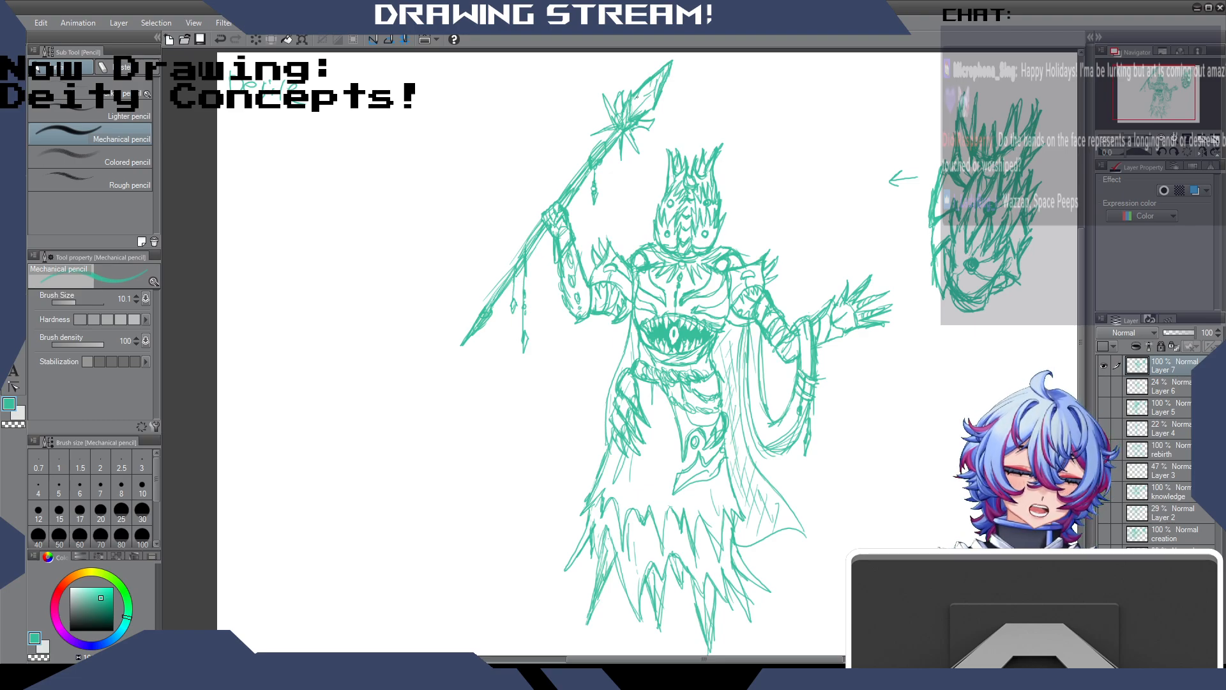
left_click_drag(651, 82, 635, 99)
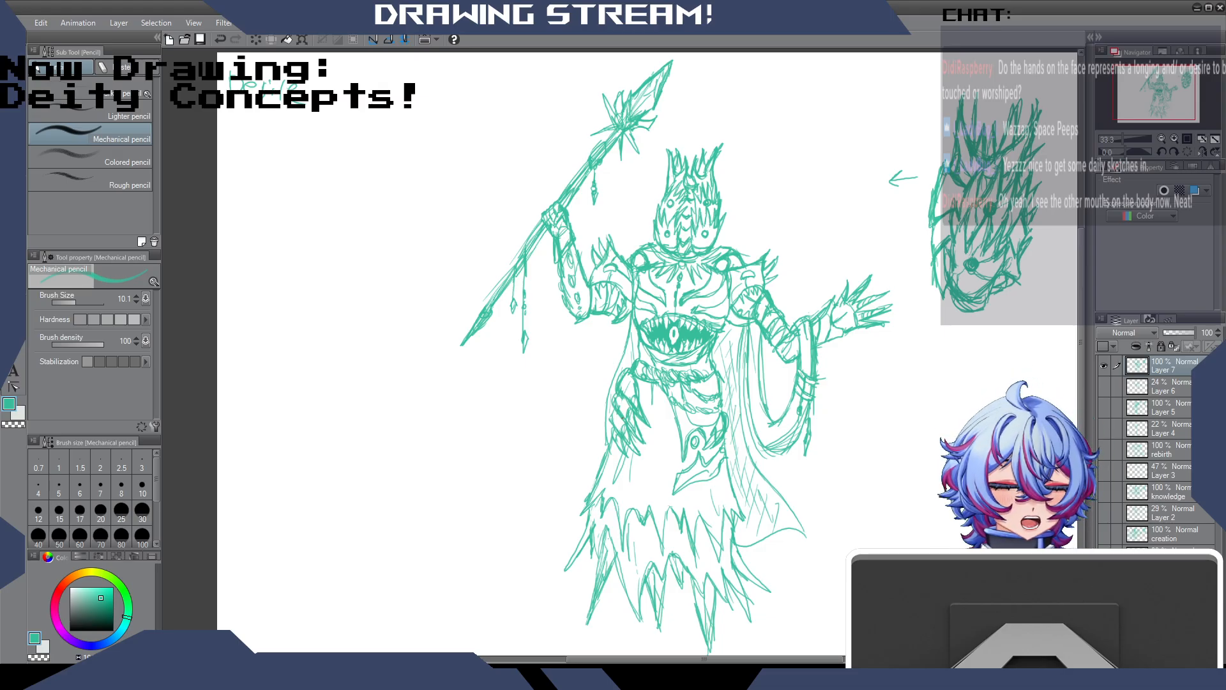
left_click_drag(586, 502, 576, 521)
left_click_drag(607, 418, 602, 453)
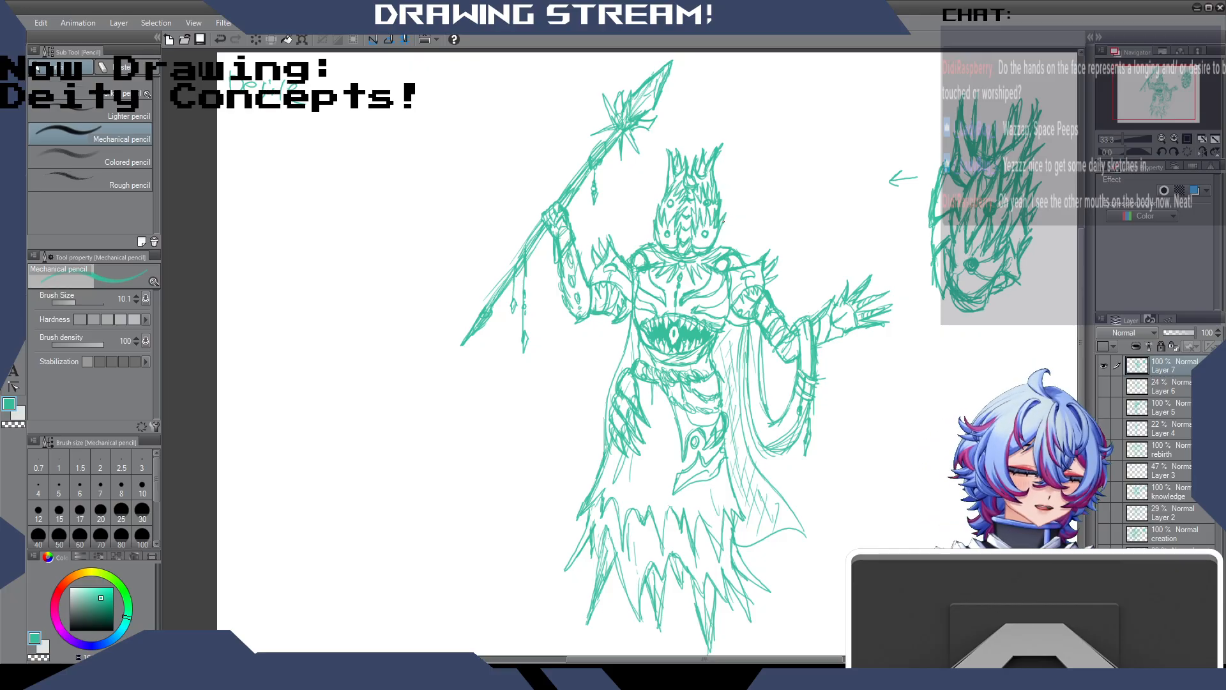
left_click_drag(729, 182, 732, 236)
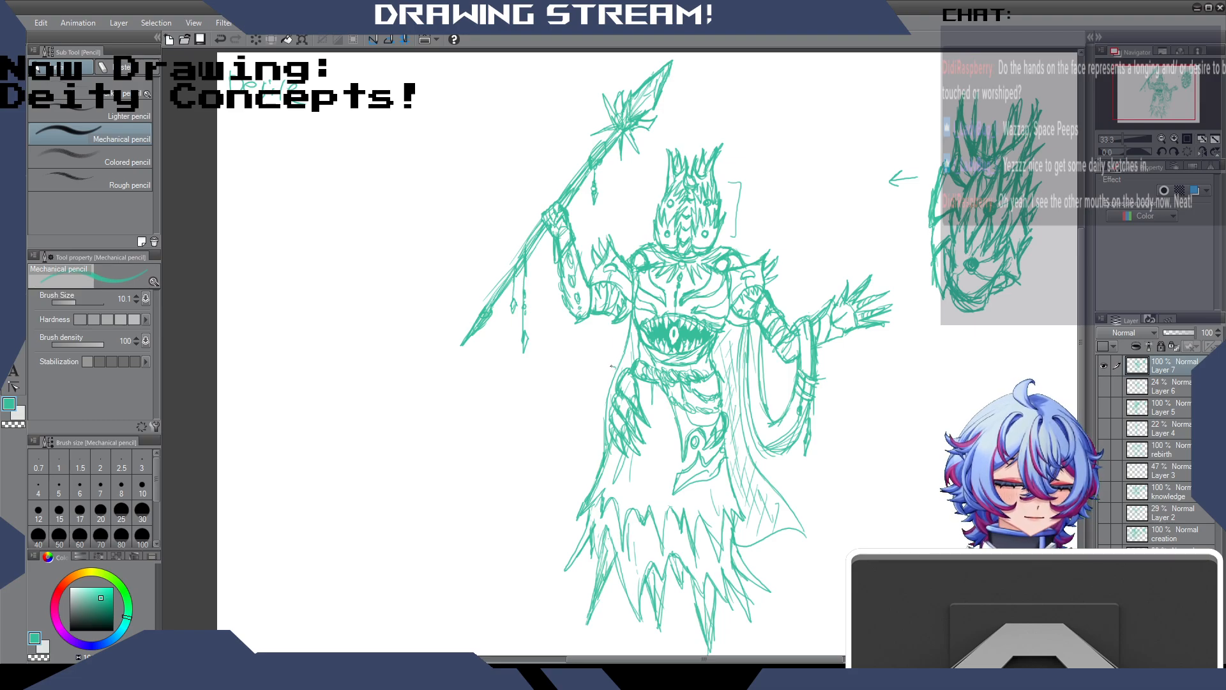
left_click_drag(612, 366, 583, 453)
left_click_drag(564, 357, 584, 399)
left_click_drag(564, 386, 585, 401)
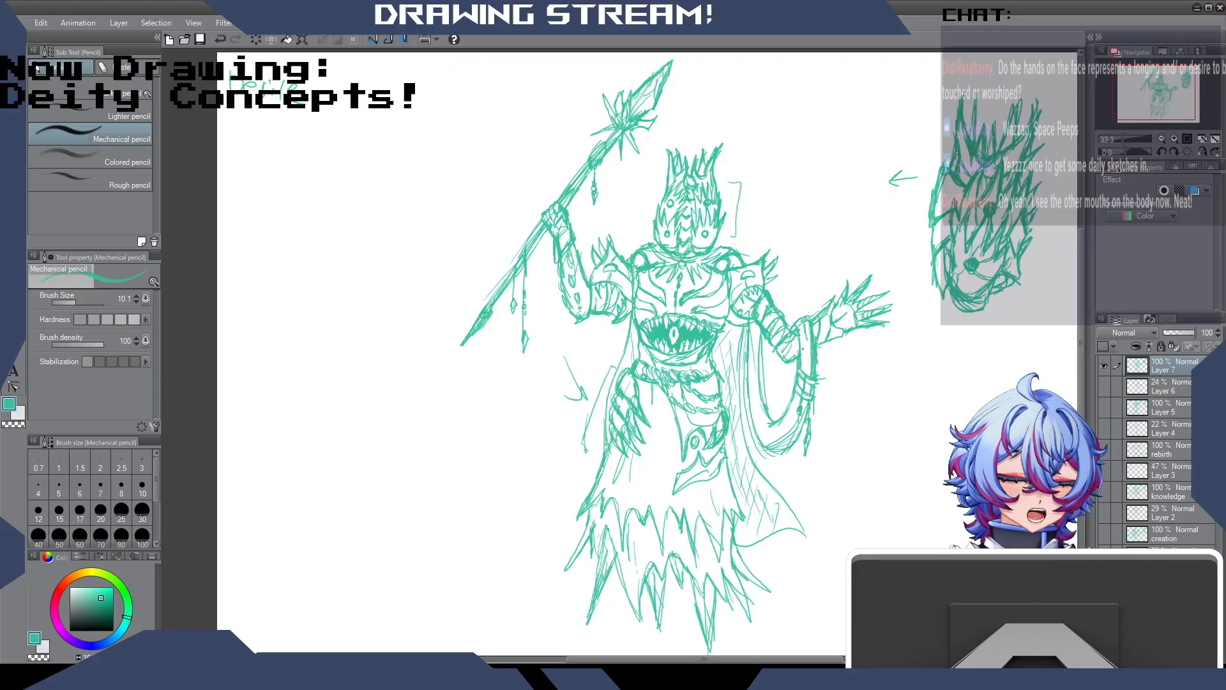
key("ctrl+z")
key("ctrl+z")
key("ctrl+z")
key("ctrl+z")
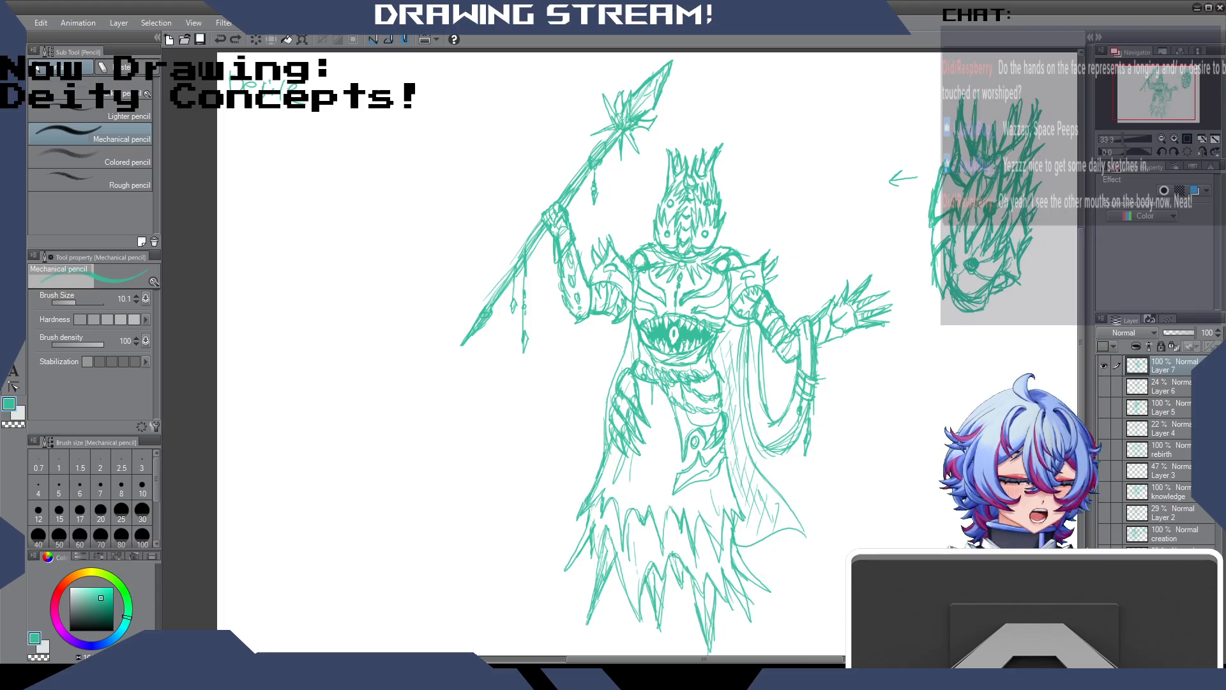
mouse_move(585, 361)
left_mouse_down()
mouse_move(626, 333)
mouse_move(619, 345)
left_mouse_up()
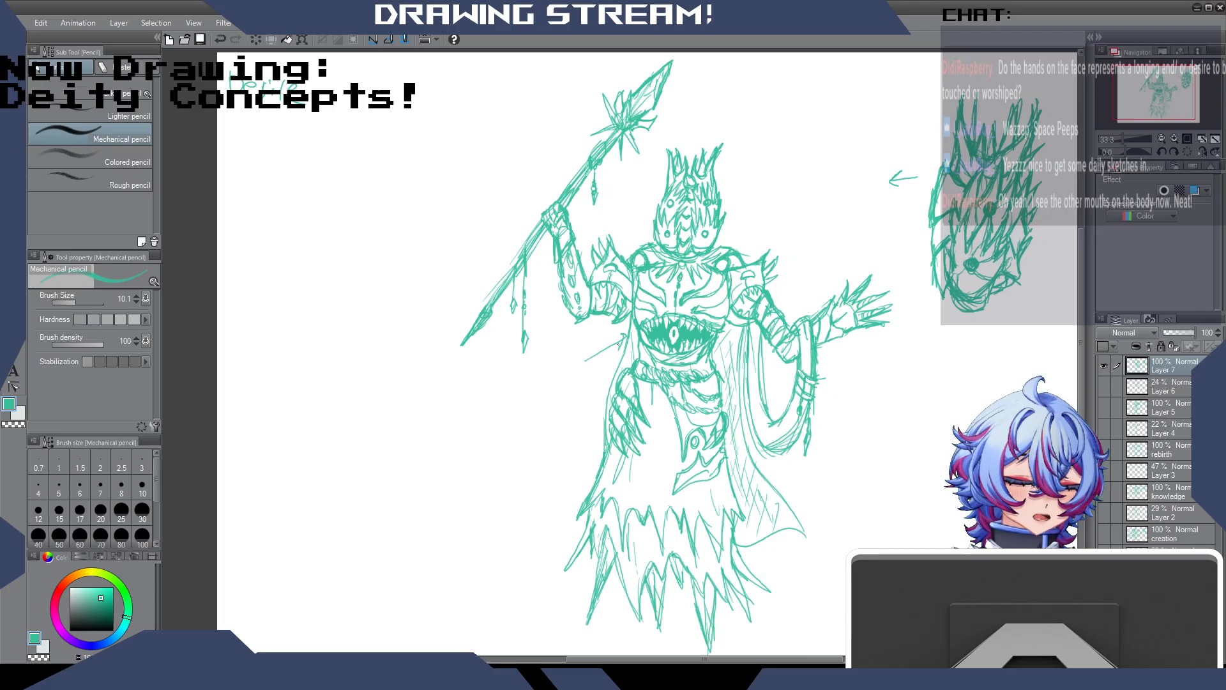
key("ctrl+z")
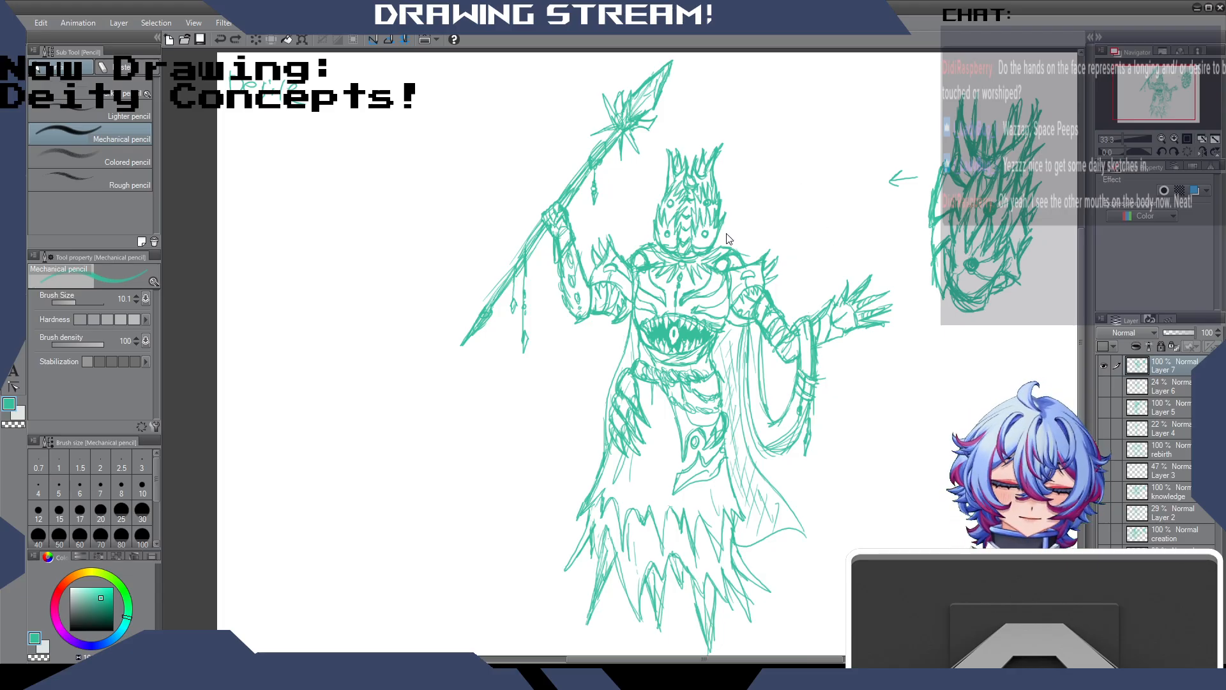
left_click_drag(794, 222, 780, 238)
left_click_drag(621, 198, 625, 221)
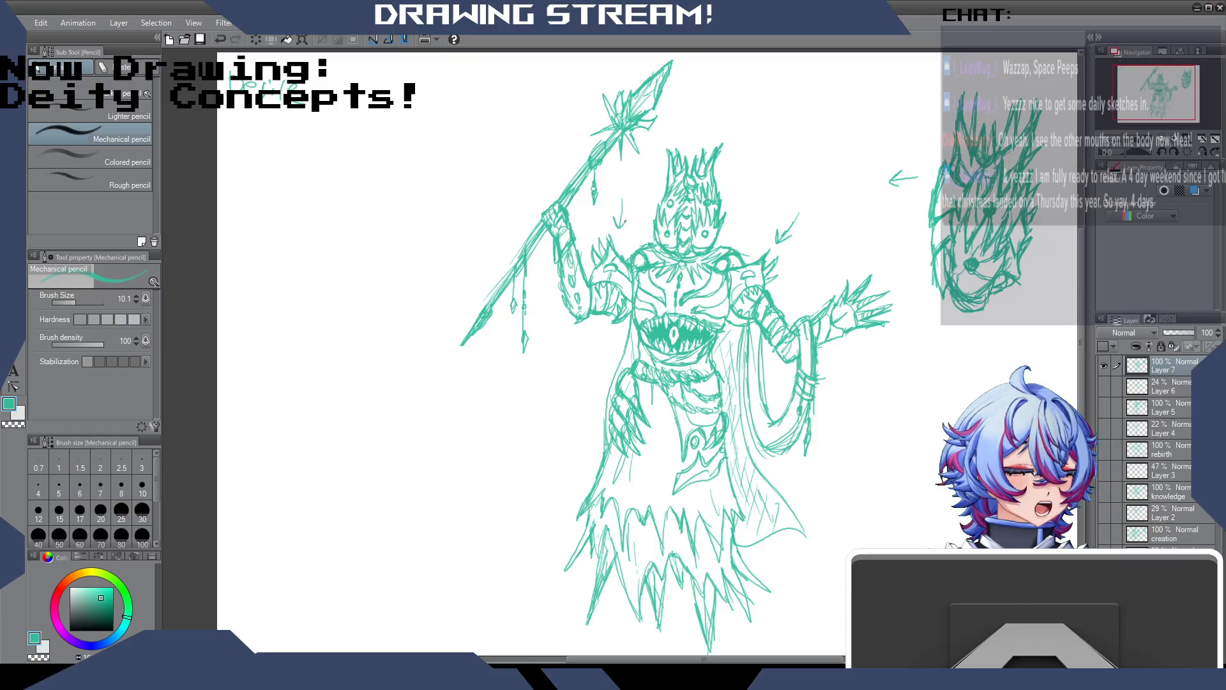
key("ctrl+z")
key("ctrl+z")
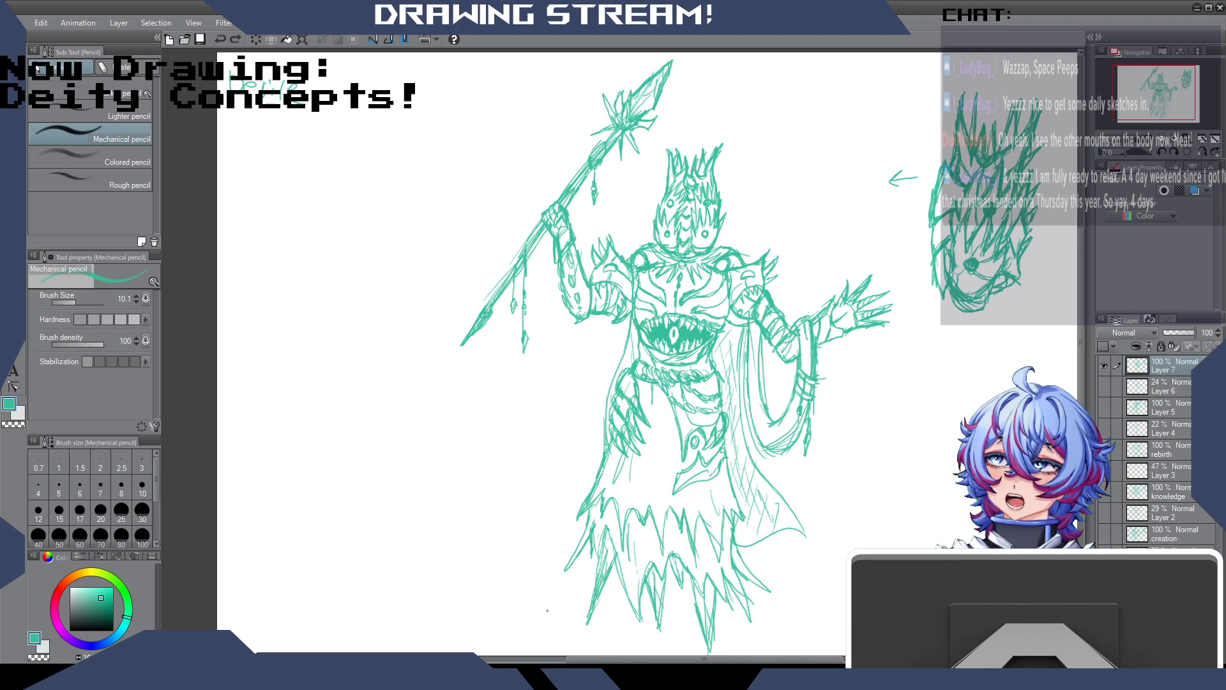
Darken the spear shaft below its head and extend the longest hanging cord with a larger pointed pendant.
left_click_drag(604, 142, 578, 171)
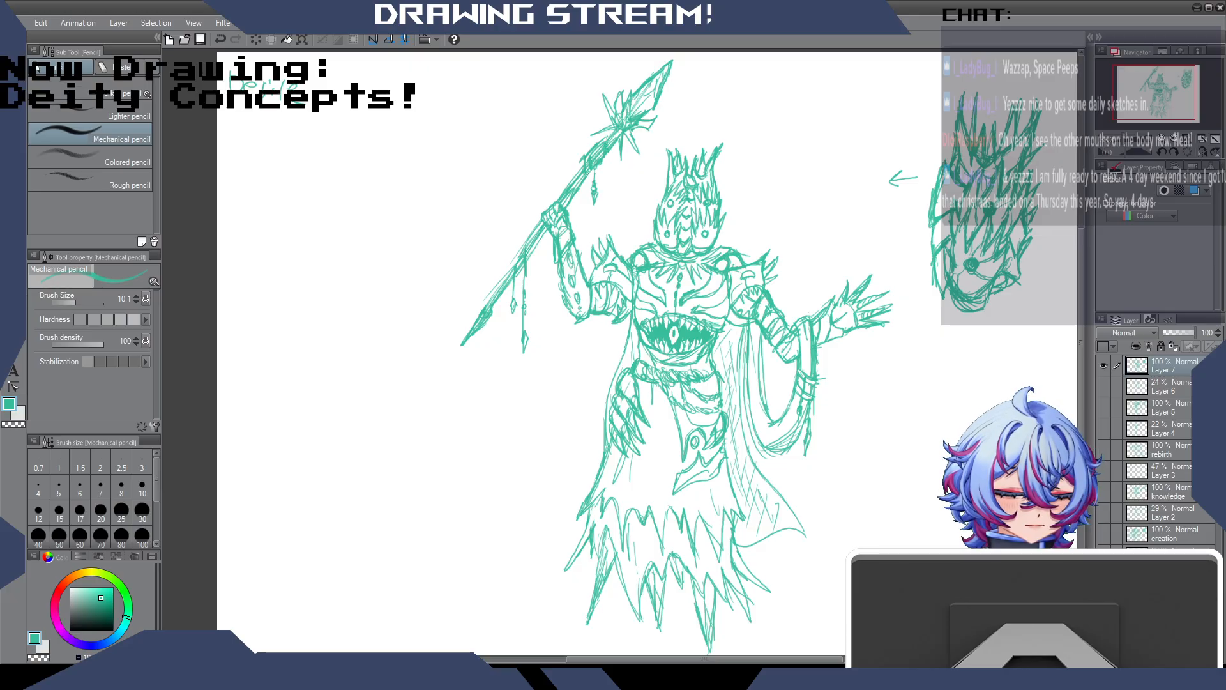
left_click_drag(522, 339, 523, 366)
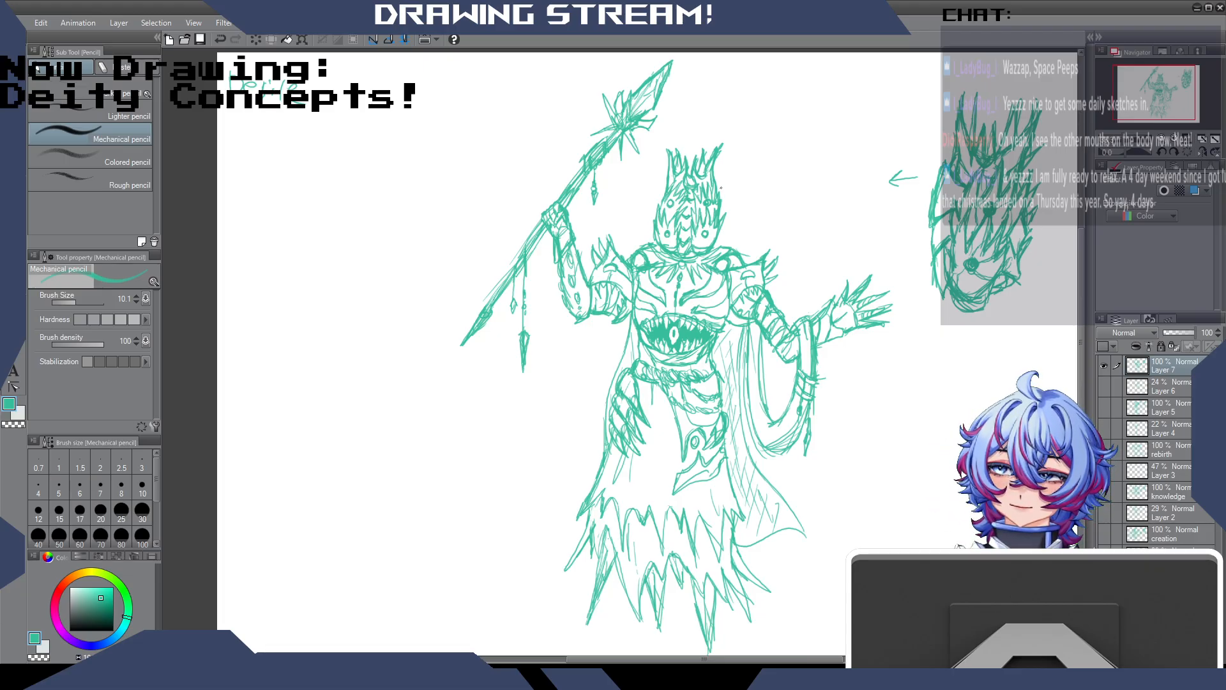
left_click_drag(618, 659, 674, 660)
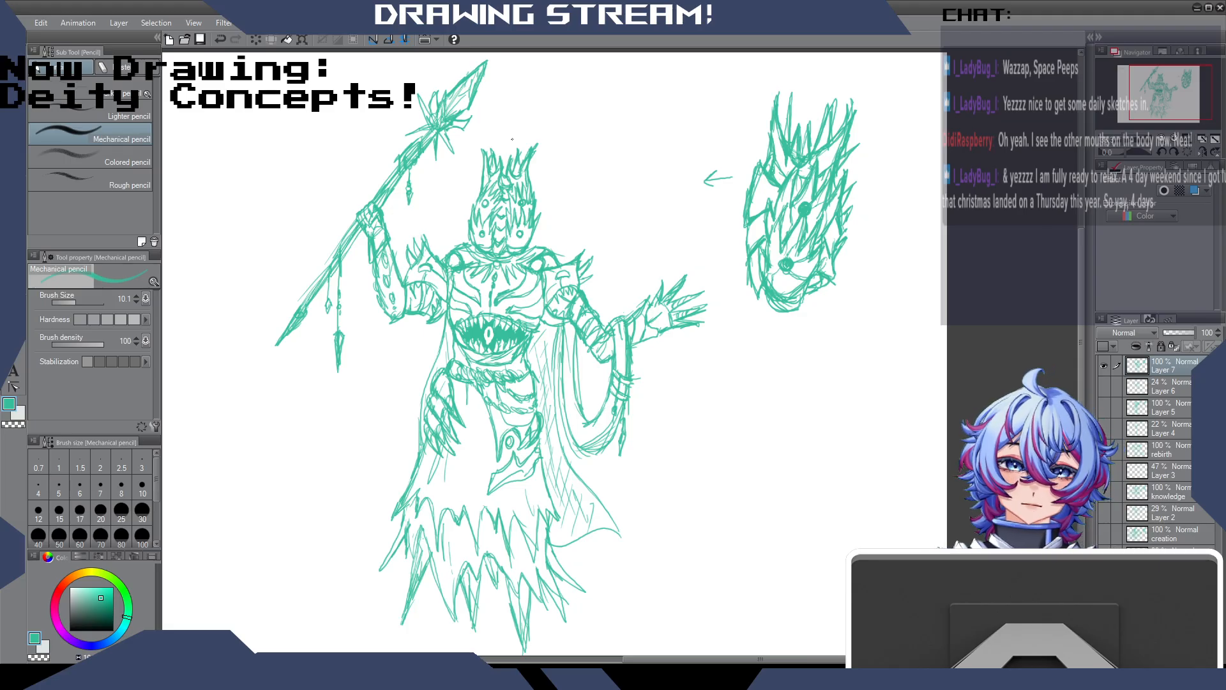
left_click_drag(715, 659, 644, 658)
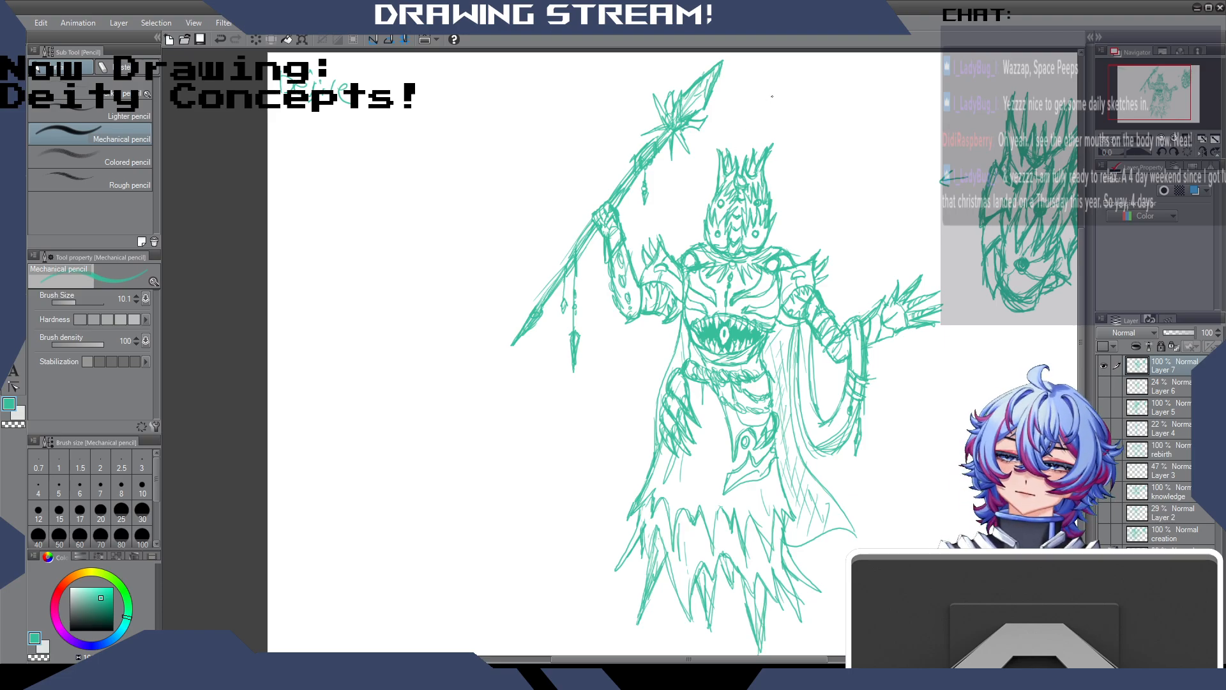
mouse_move(1081, 244)
left_mouse_down()
mouse_move(1081, 217)
mouse_move(1078, 253)
left_mouse_up()
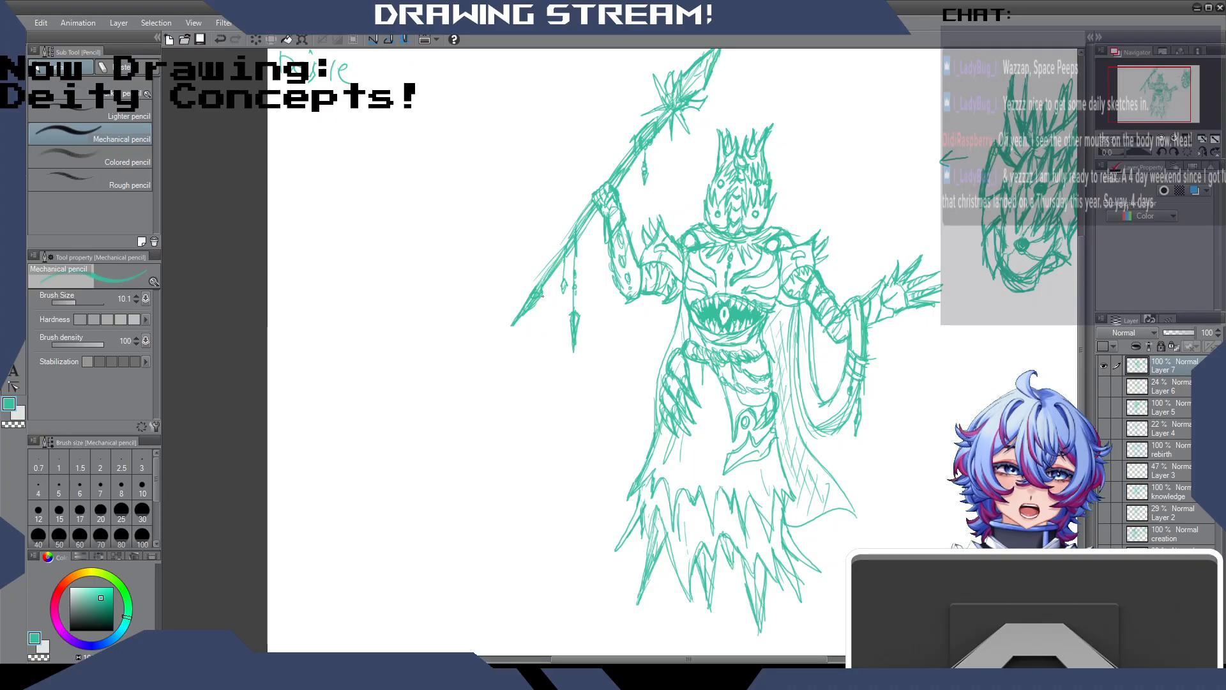
Save the drawing with the Desire figure and its separate flame mask.
left_click_drag(1083, 252, 1082, 240)
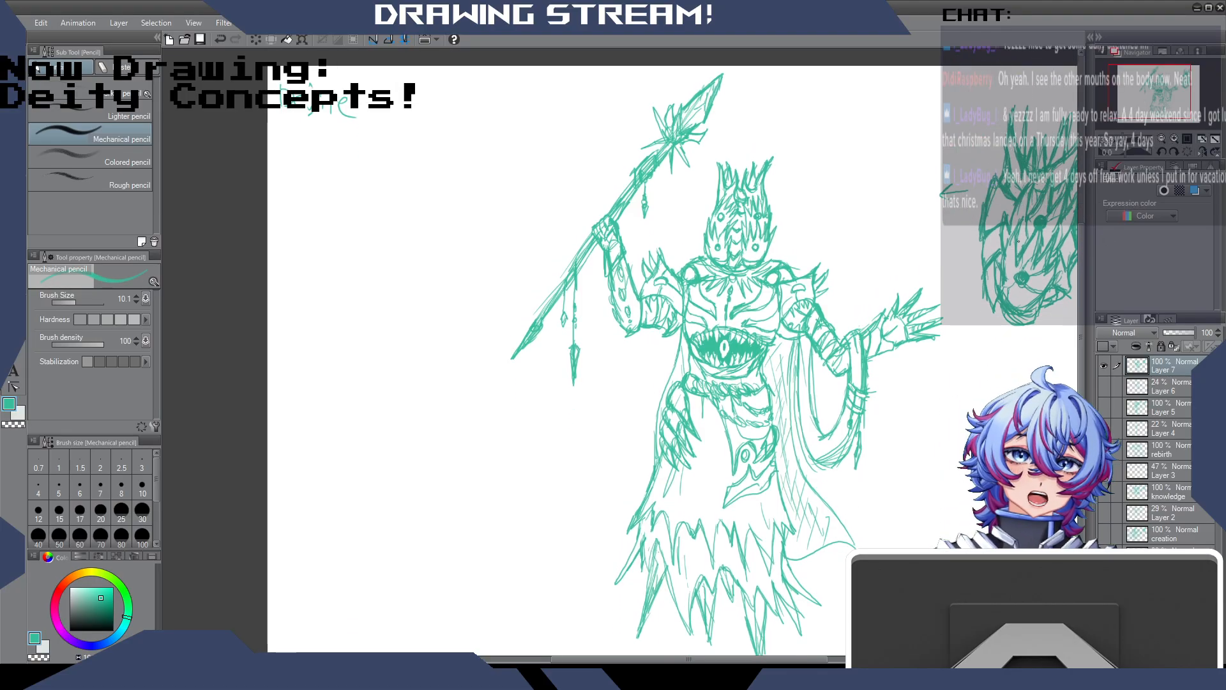
mouse_move(1080, 285)
left_mouse_down()
mouse_move(1083, 255)
mouse_move(1079, 276)
left_mouse_up()
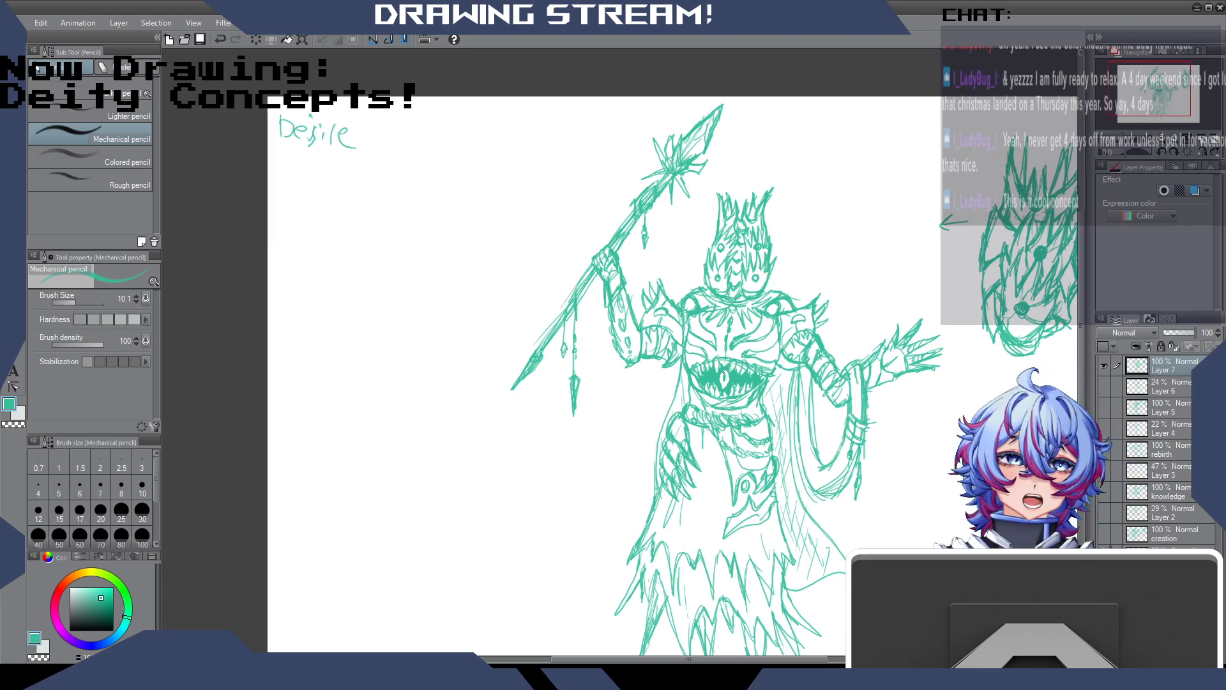
scroll(1080, 220, "down", 2)
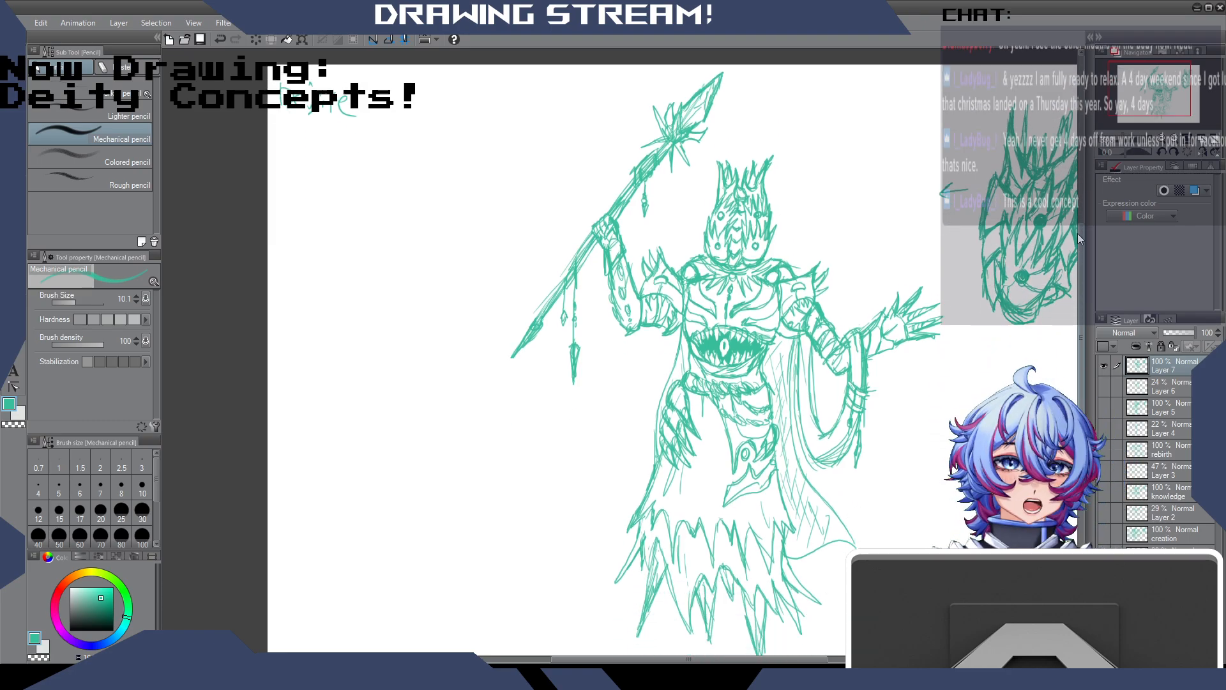
mouse_move(1079, 232)
left_mouse_down()
mouse_move(1077, 190)
mouse_move(1076, 201)
mouse_move(1060, 189)
left_mouse_up()
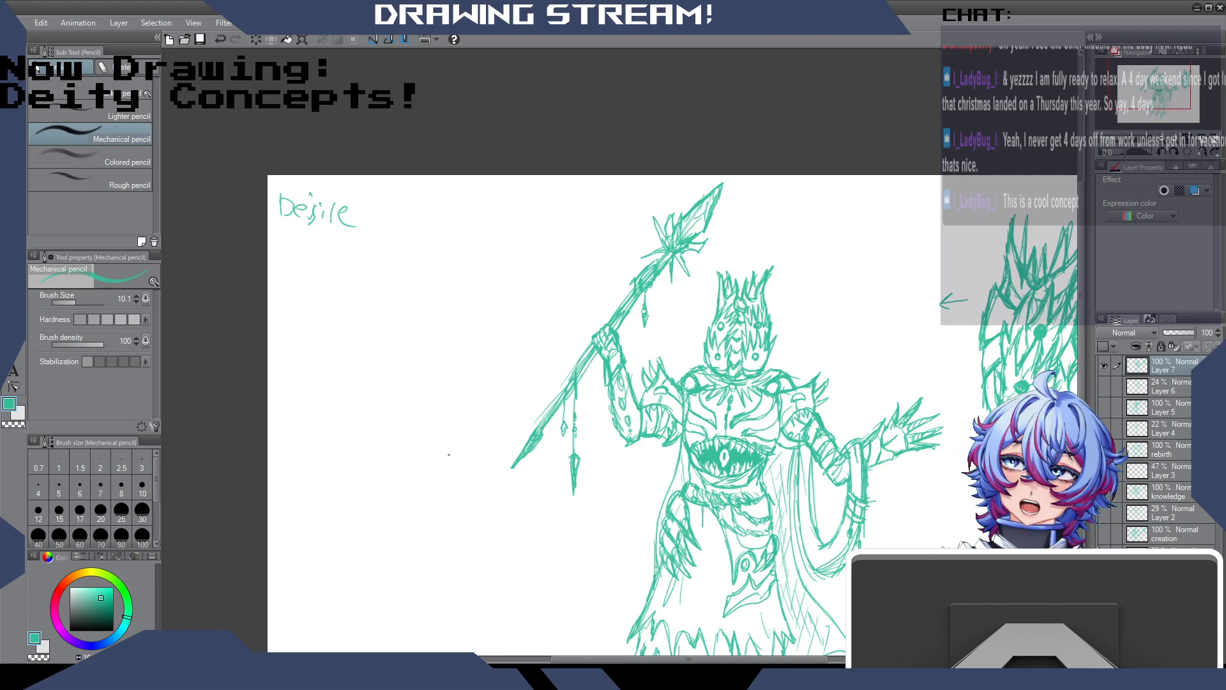
mouse_move(1083, 265)
left_mouse_down()
mouse_move(1079, 321)
mouse_move(1078, 303)
left_mouse_up()
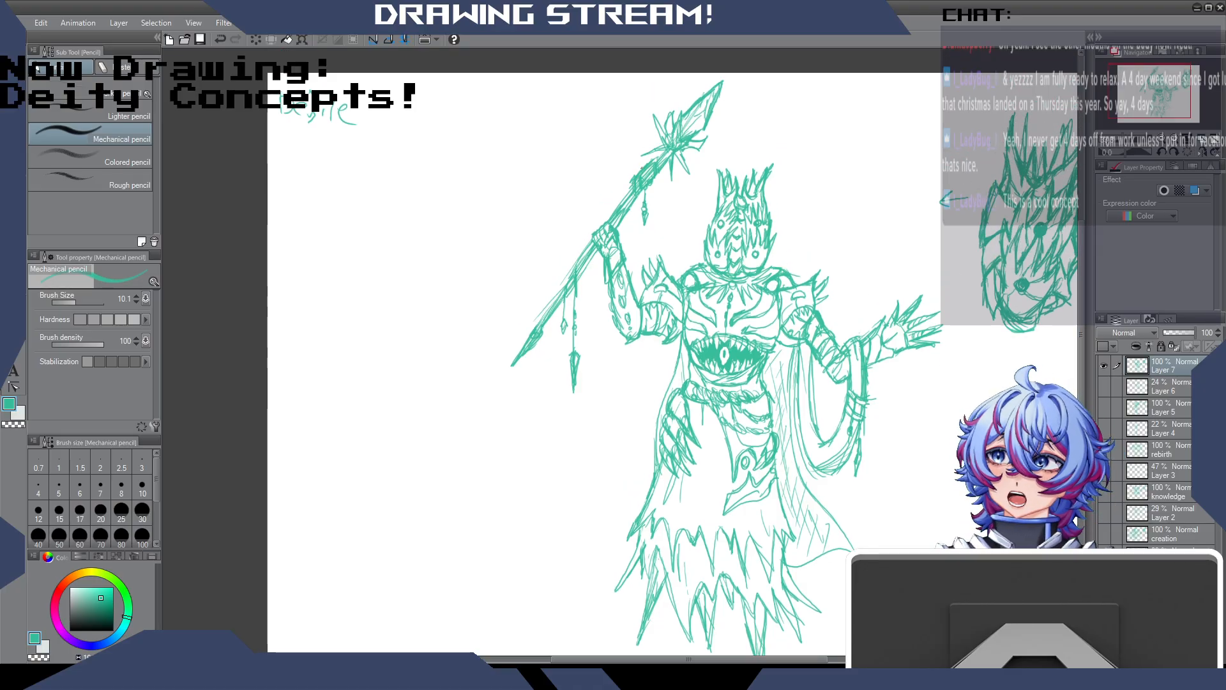
key("e")
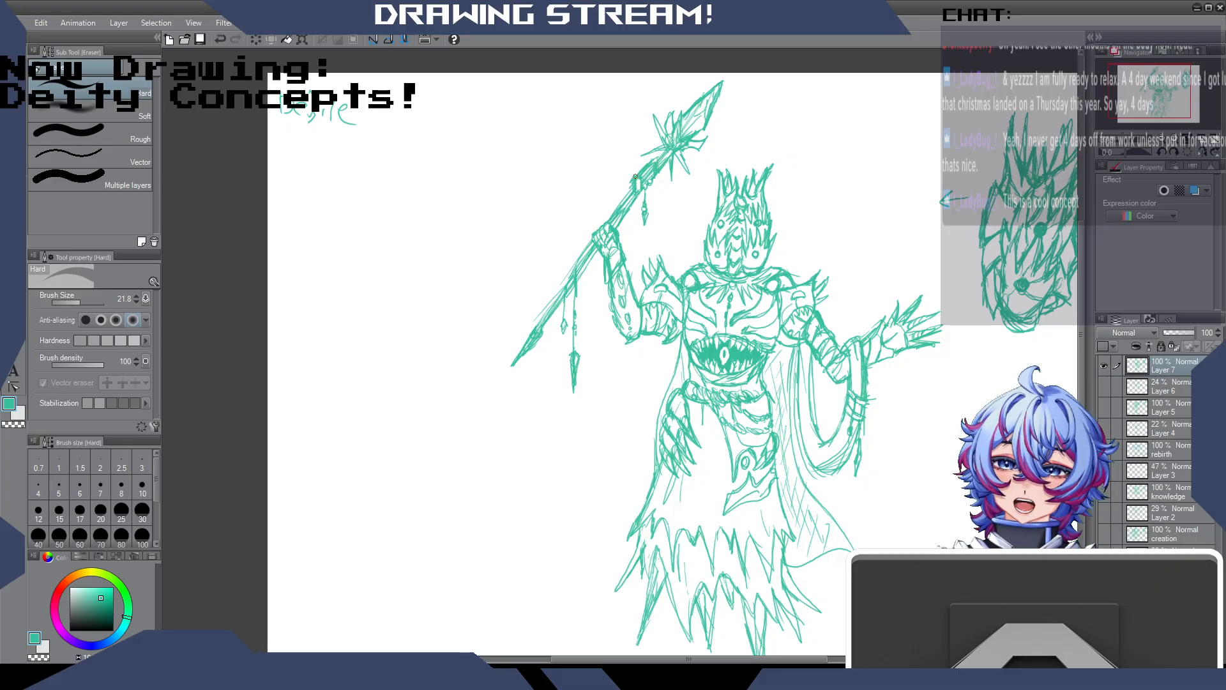
left_click(200, 37)
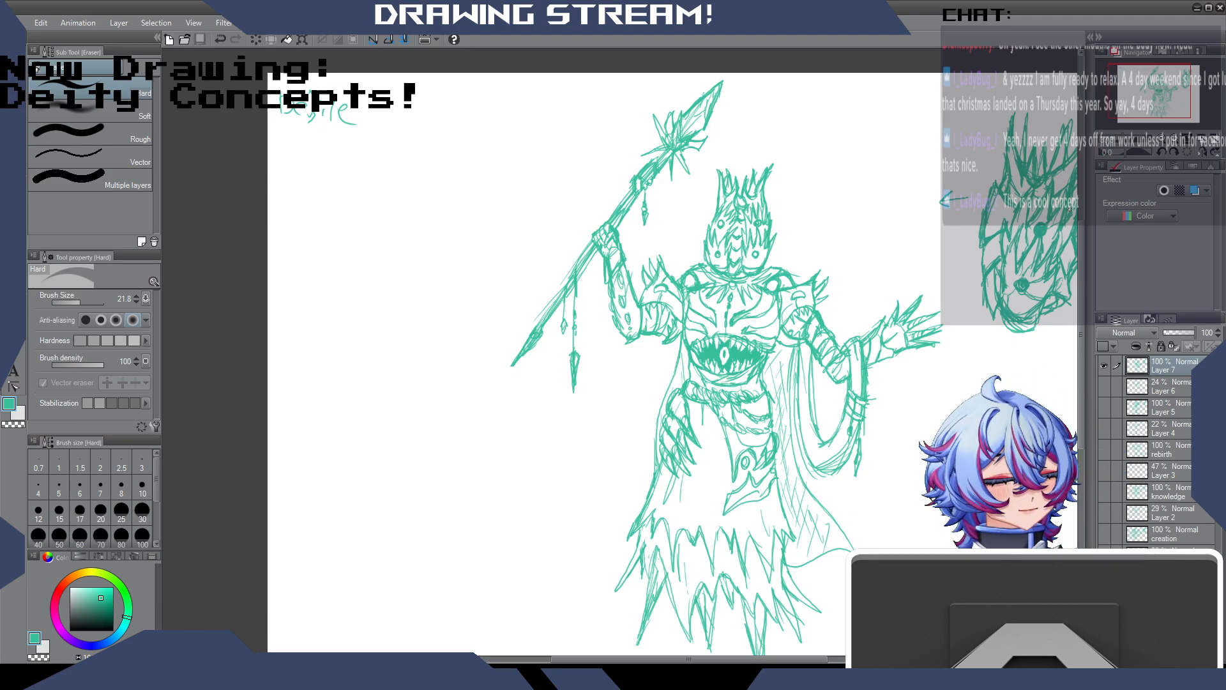
Rename the Desire sketch's layer, Layer 7, as "desire".
left_click_drag(1081, 227, 1082, 217)
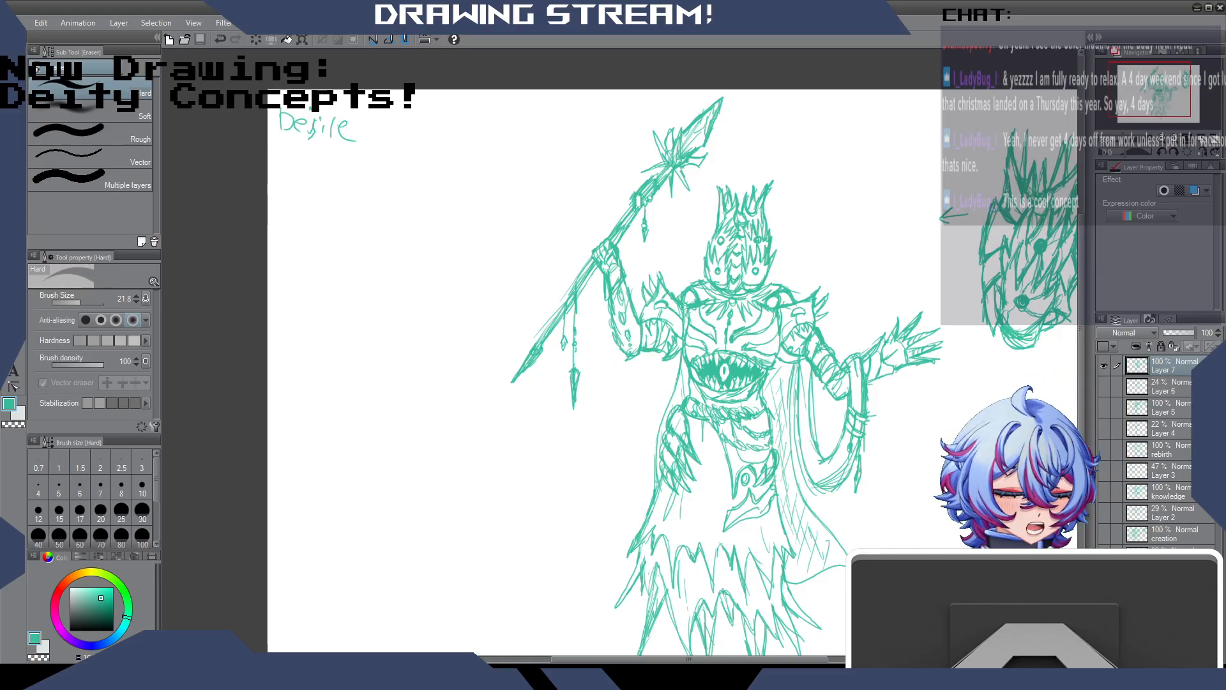
left_click_drag(689, 659, 745, 659)
scroll(537, 426, "down", 4)
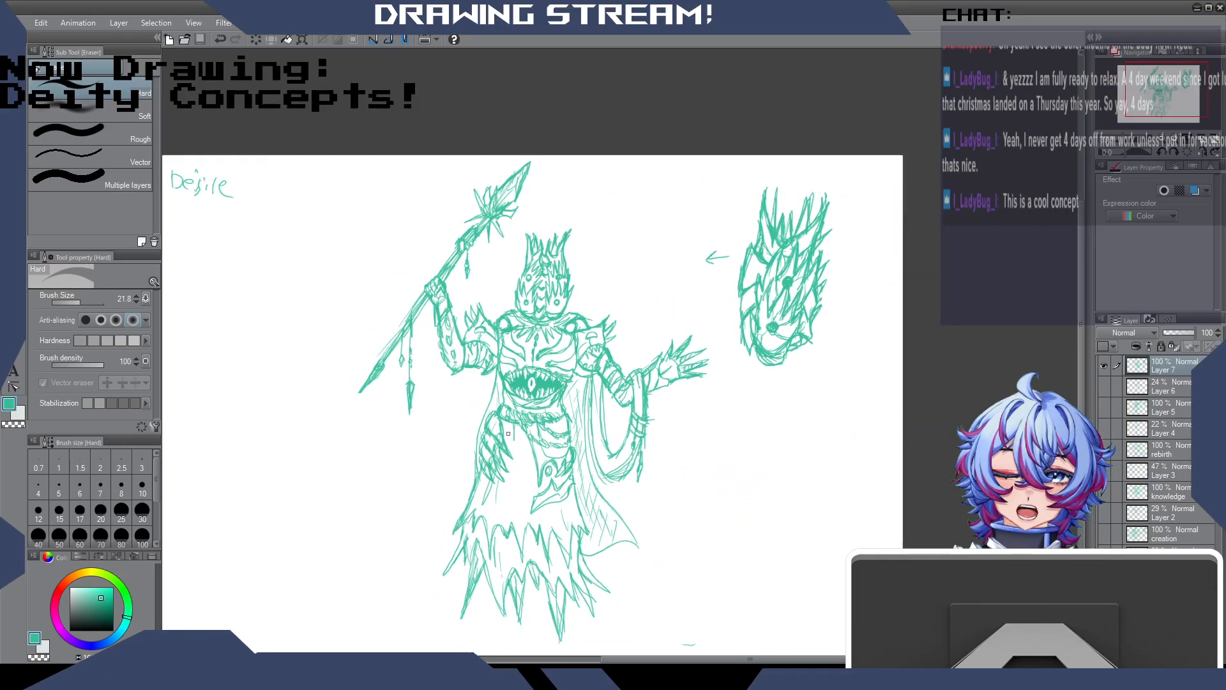
scroll(624, 395, "up", 1)
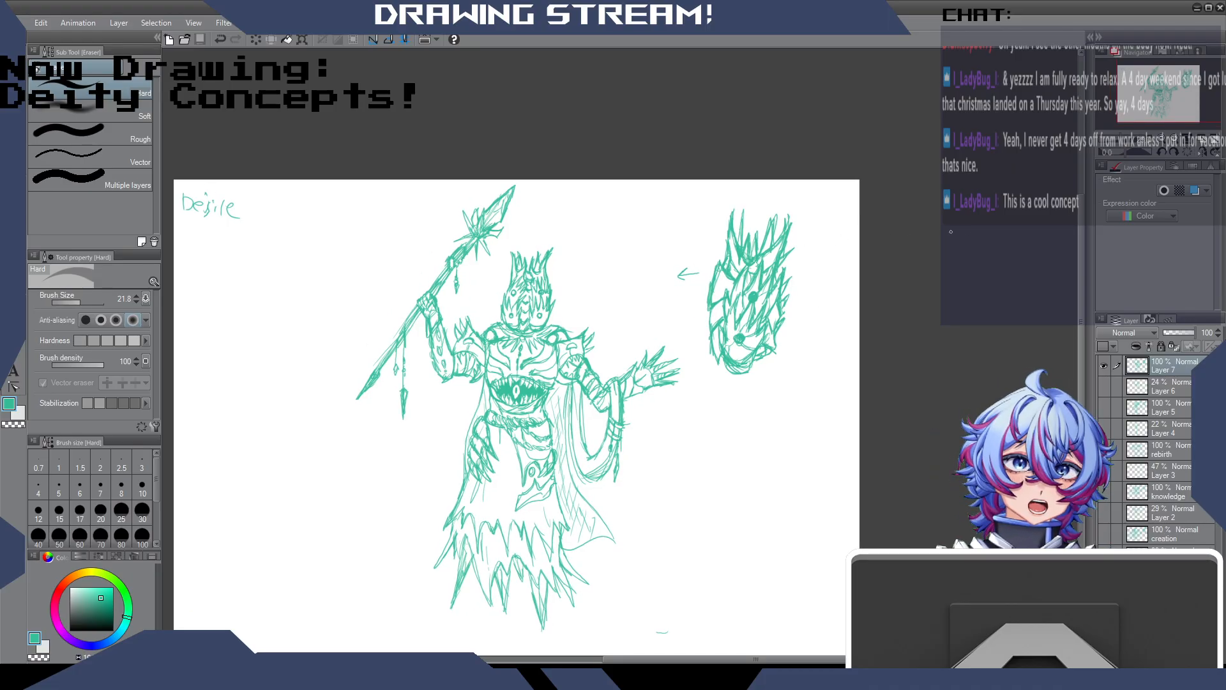
left_click_drag(1081, 234, 1082, 262)
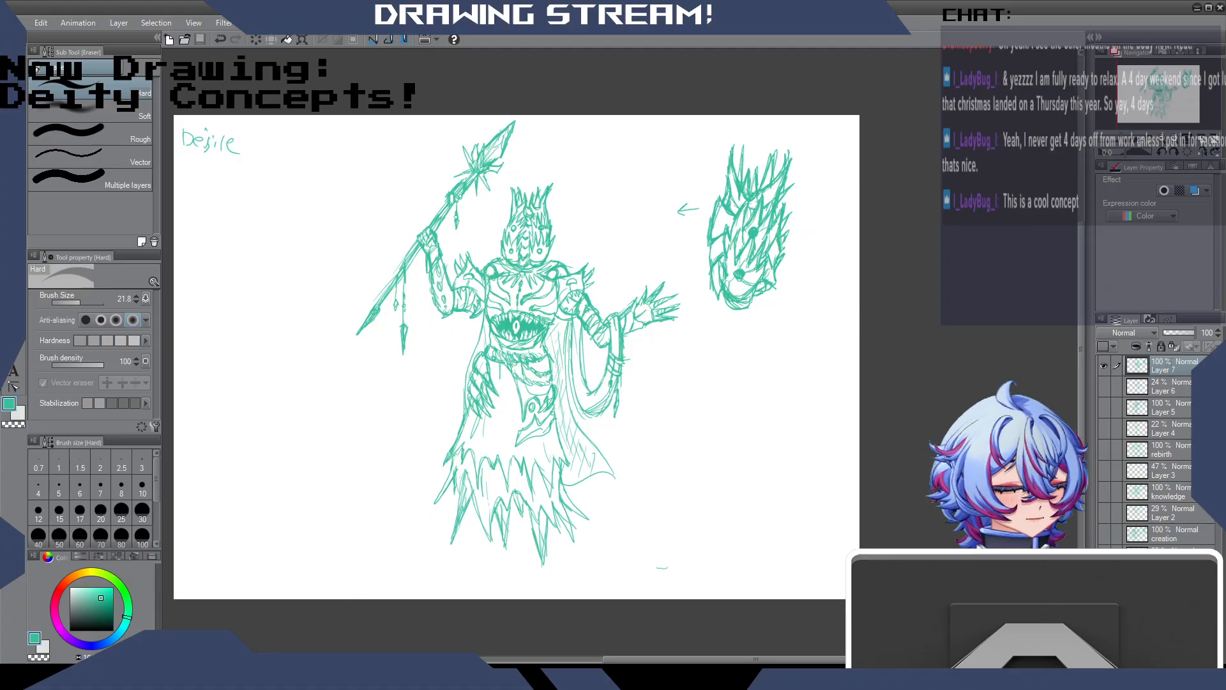
double_click(1170, 369)
type("desire")
key("Return")
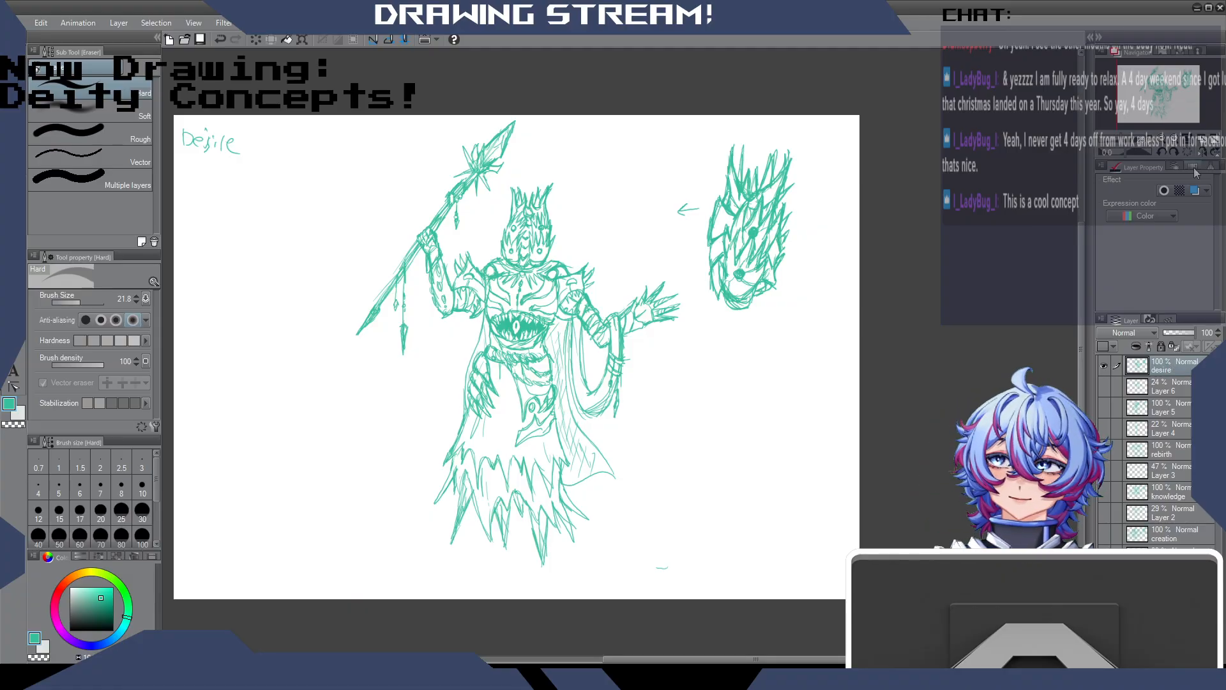
Hide the desire layer and show the creation layer to examine its many-armed figure and mask.
left_click(1103, 365)
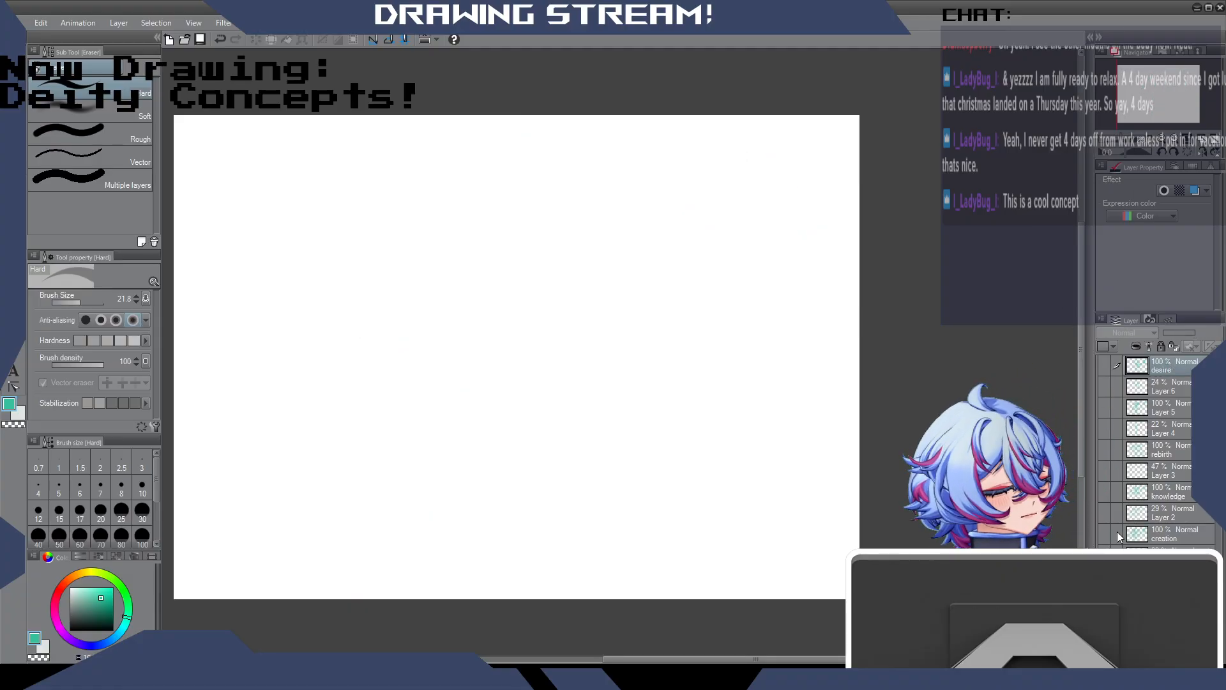
left_click(1104, 534)
scroll(600, 341, "down", 2)
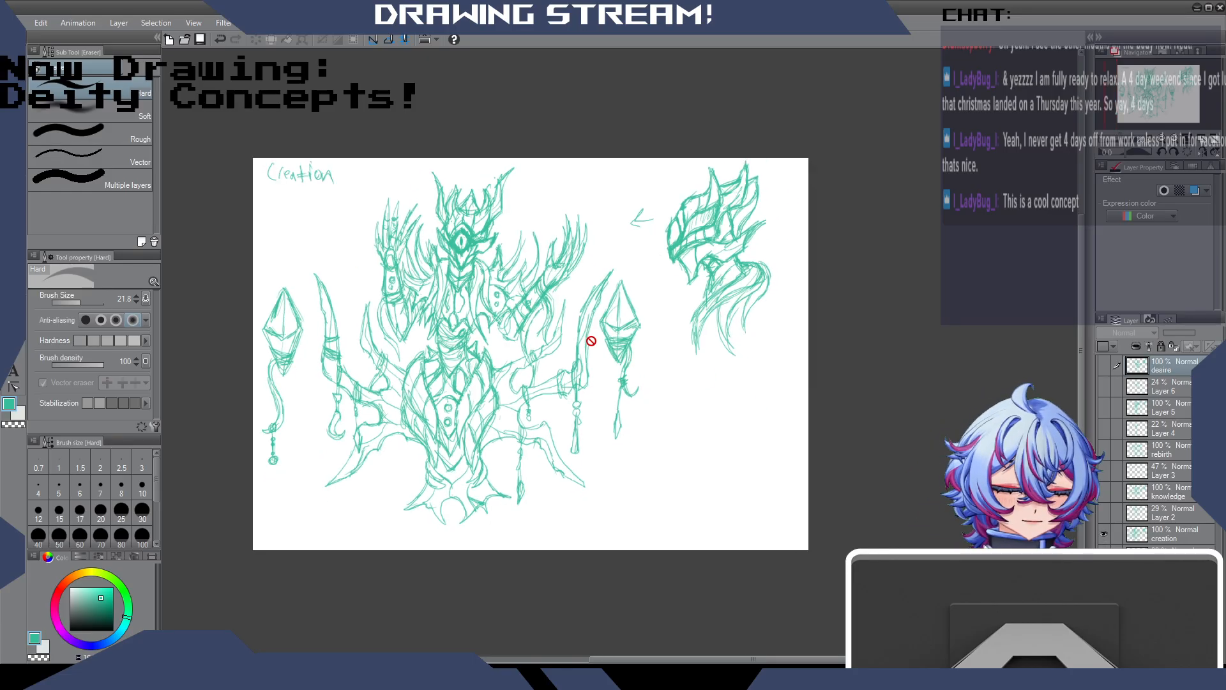
scroll(586, 340, "up", 1)
scroll(587, 340, "down", 1)
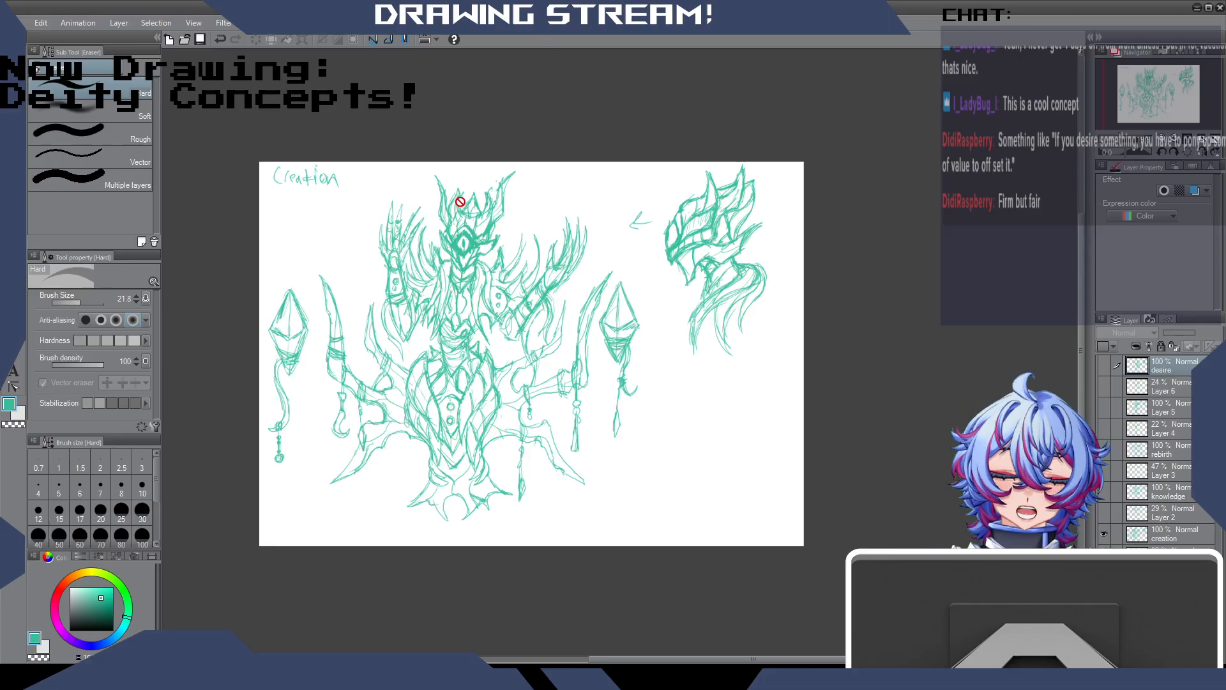
scroll(460, 203, "up", 1)
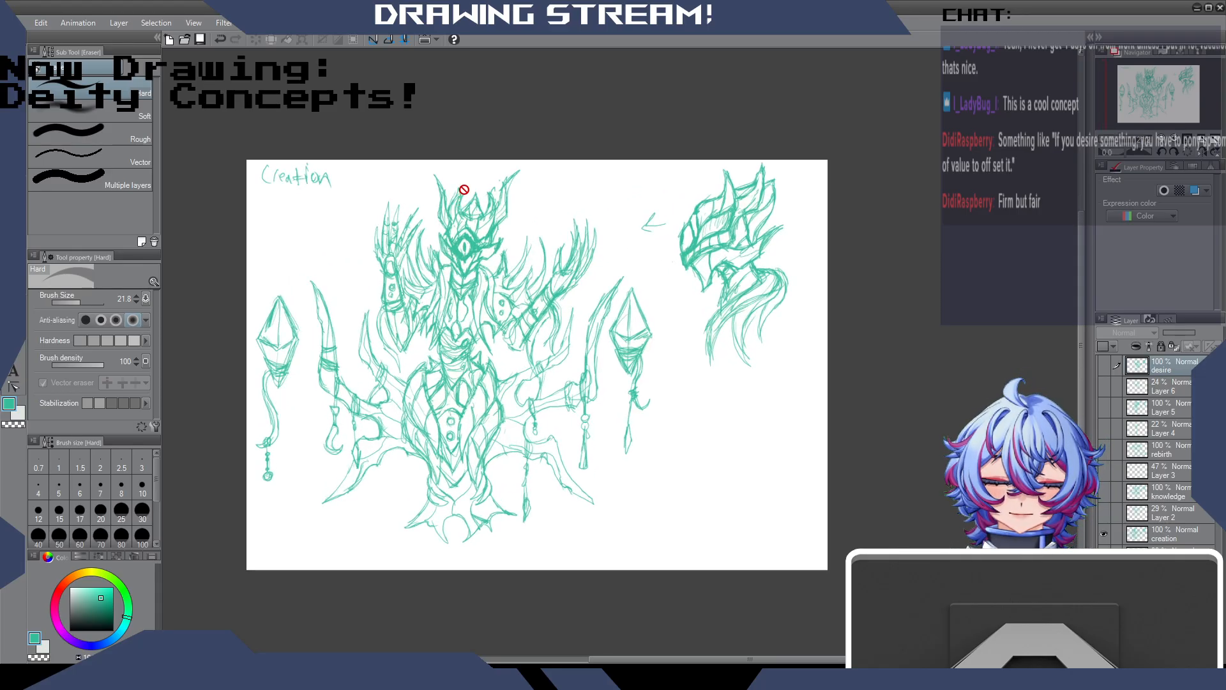
scroll(465, 190, "down", 2)
scroll(465, 189, "up", 2)
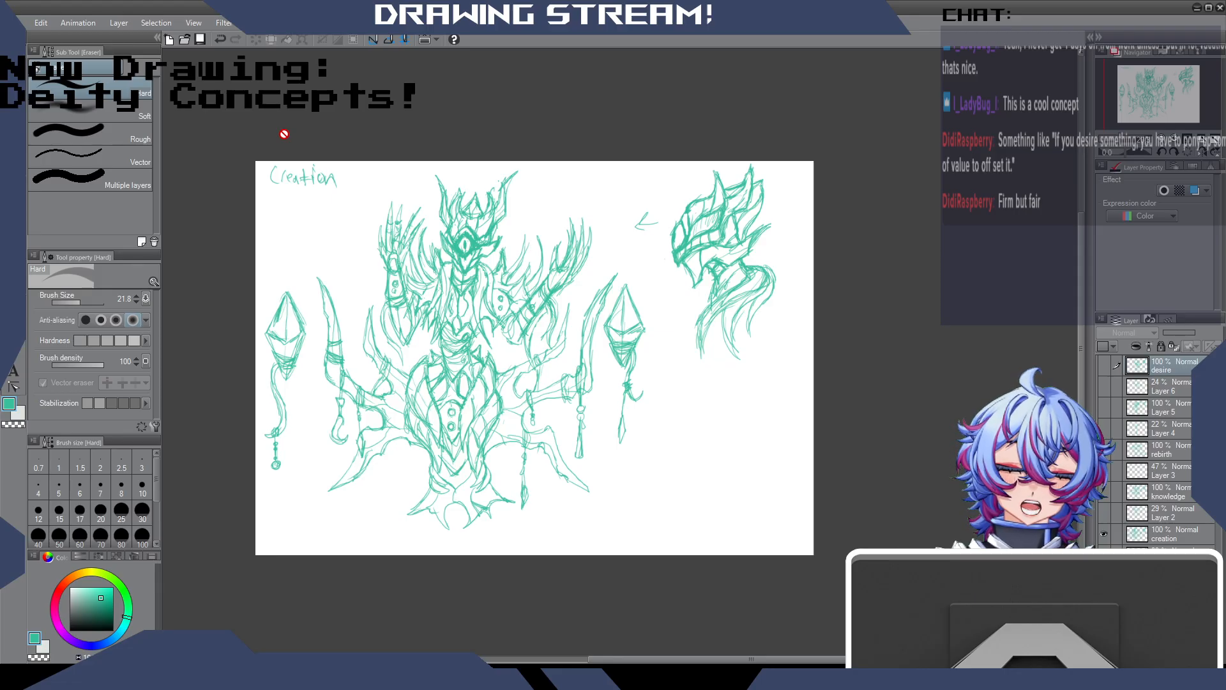
Hide the creation layer and show the knowledge layer to examine its many-eyed, multi-armed figure.
left_click(1106, 534)
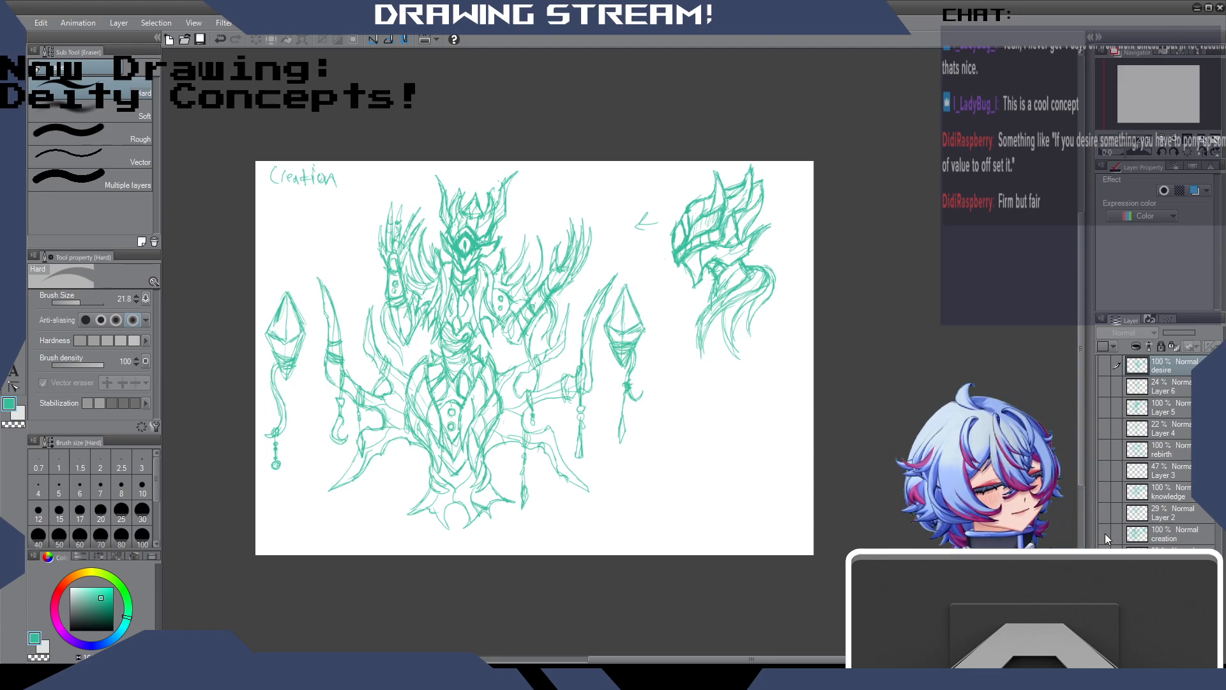
left_click(1103, 493)
scroll(517, 320, "up", 2)
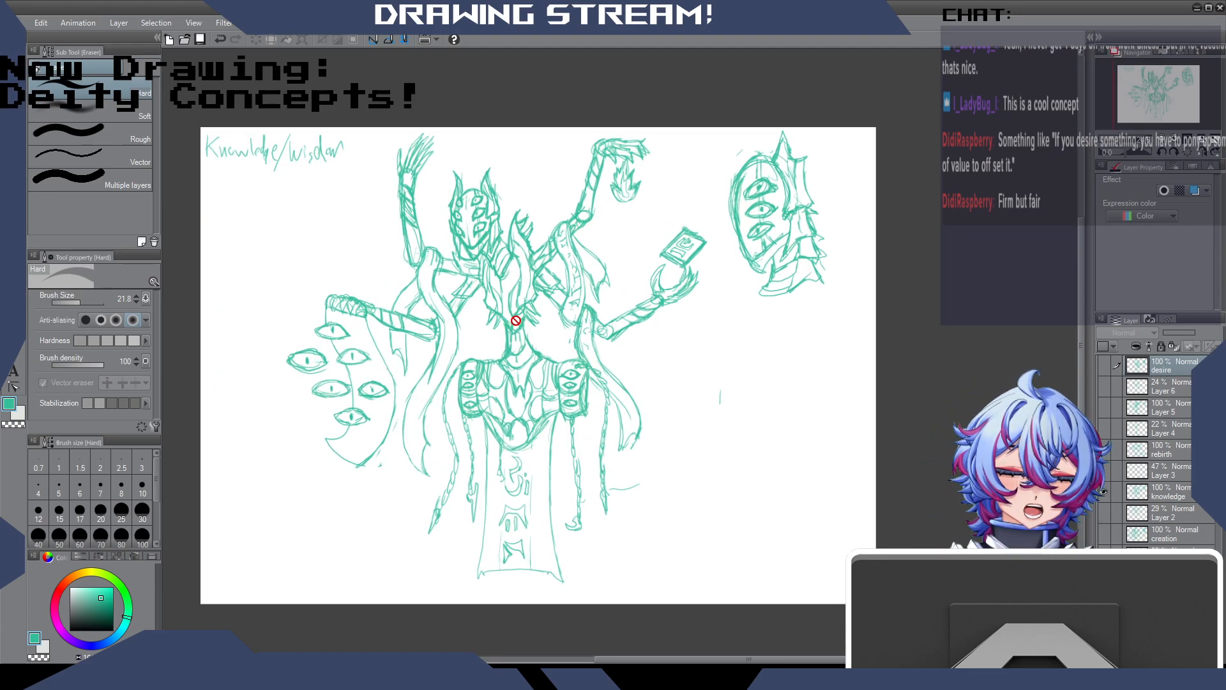
scroll(526, 303, "down", 1)
scroll(526, 304, "up", 1)
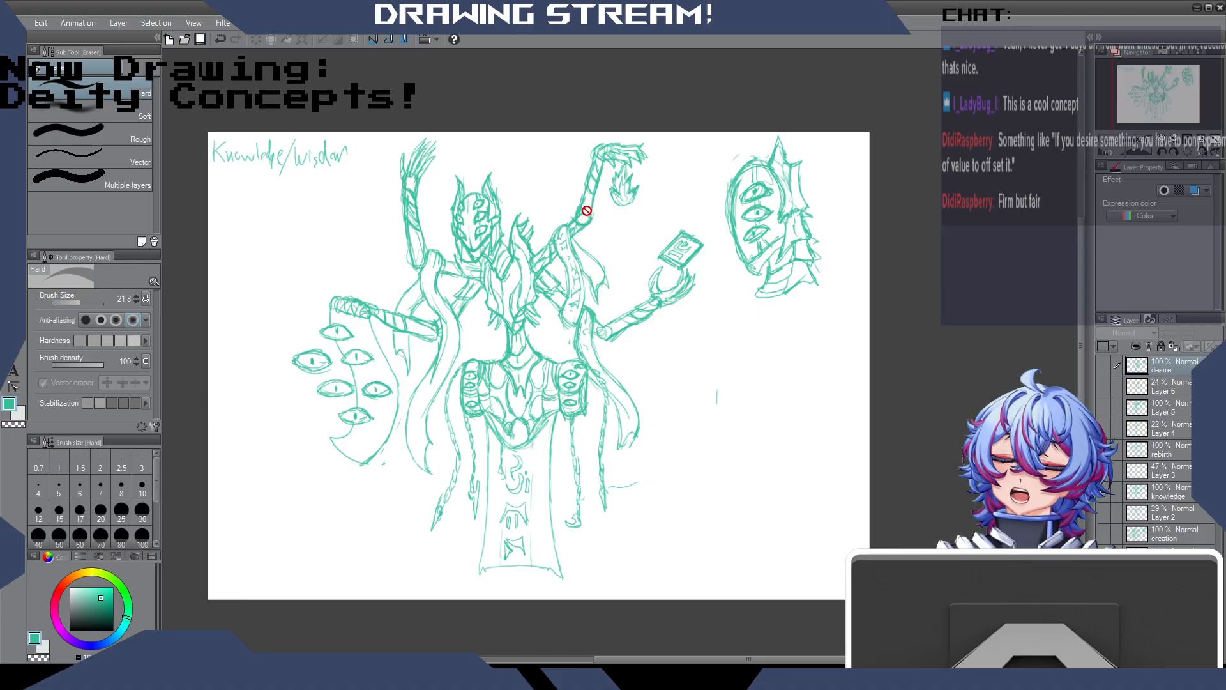
scroll(586, 211, "down", 1)
scroll(585, 210, "up", 1)
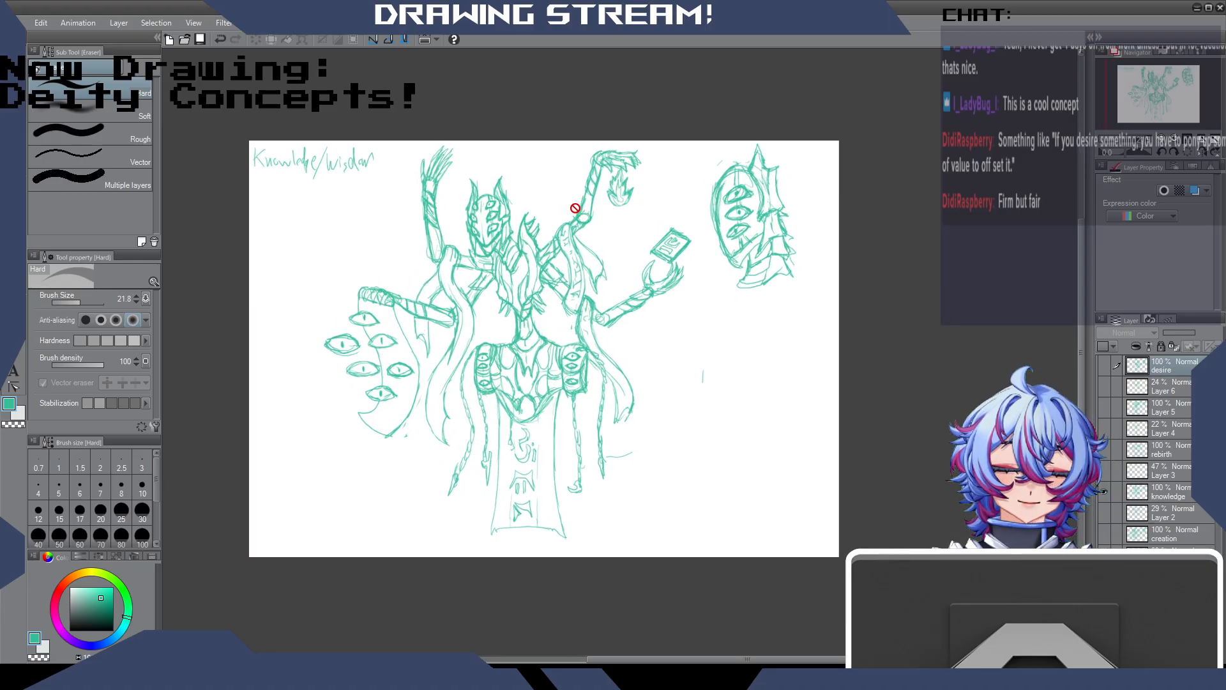
scroll(575, 208, "up", 1)
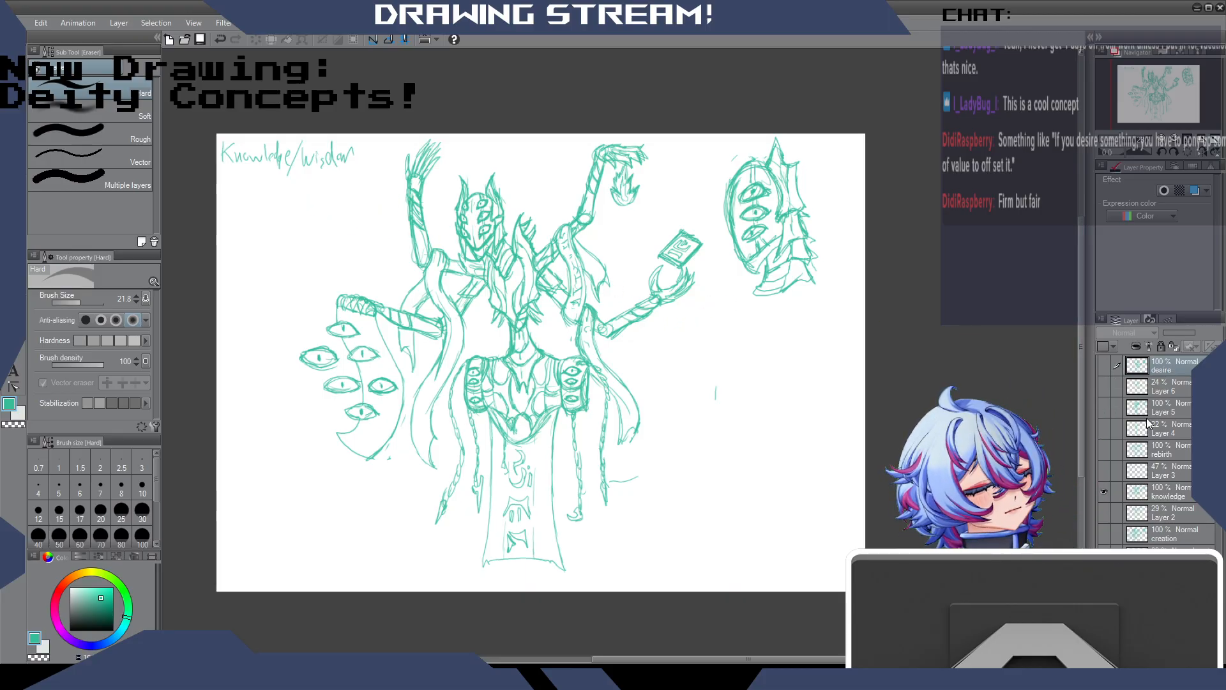
Replace the visible knowledge layer with the rebirth layer, examine its multi-headed creature sketch, and hide it again.
left_click(1105, 490)
left_click(1106, 451)
left_click(1168, 451)
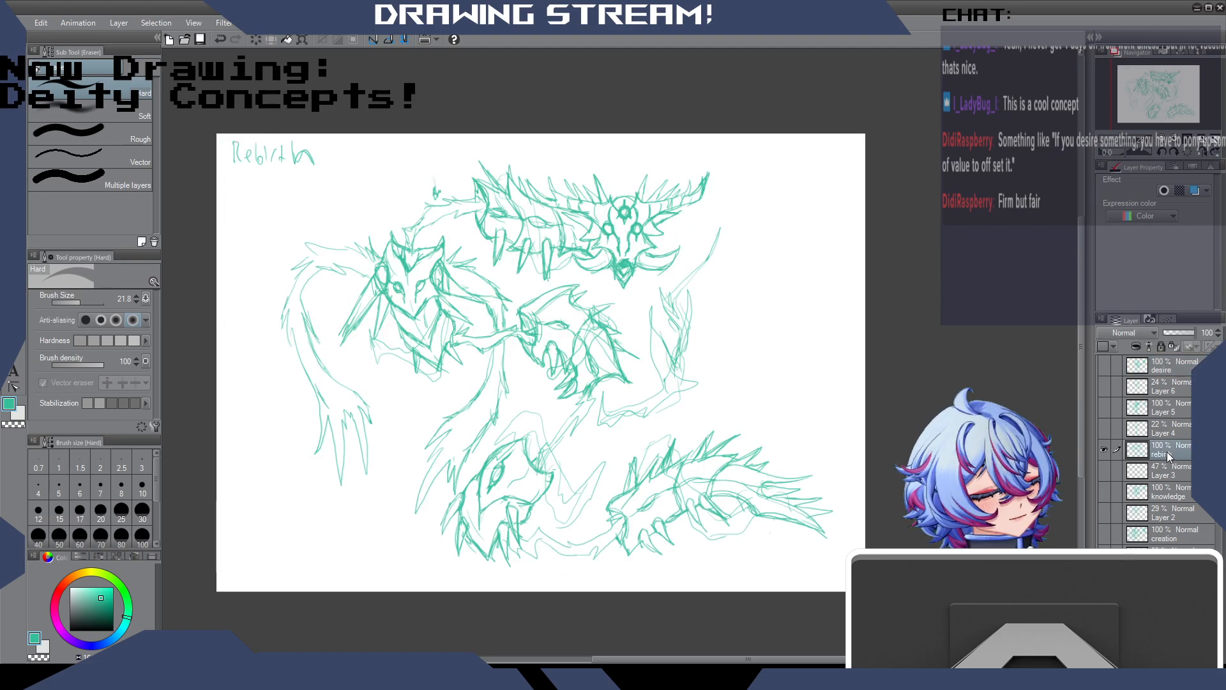
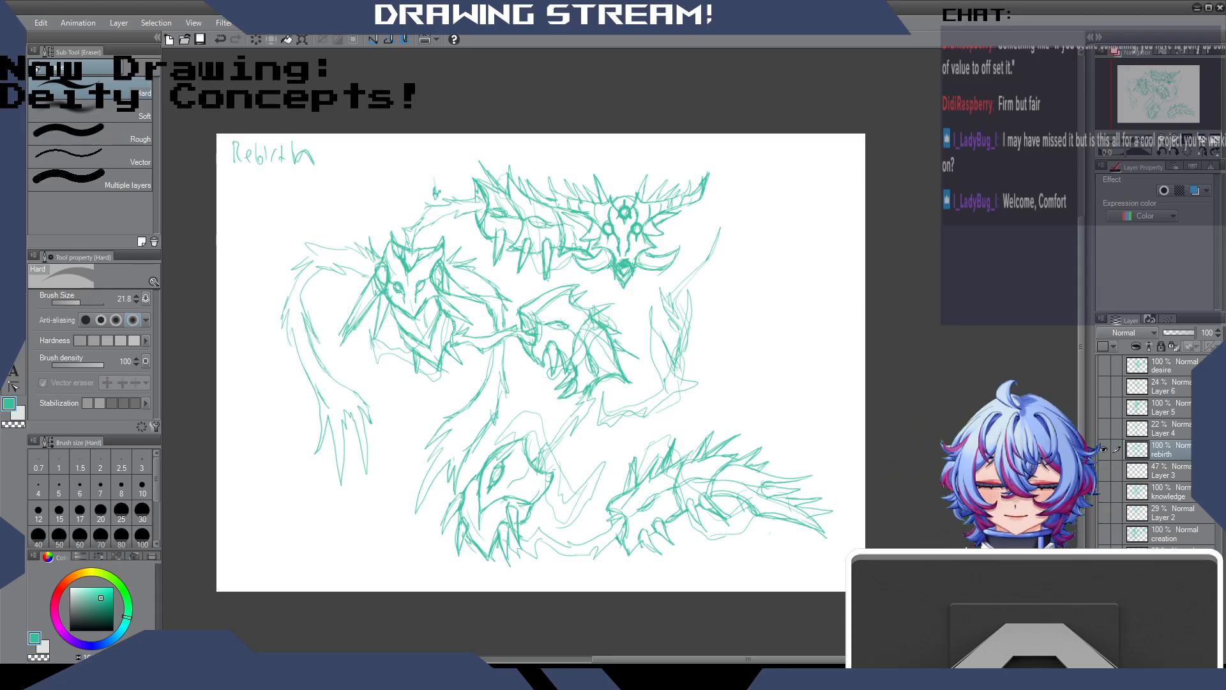
left_click(1106, 449)
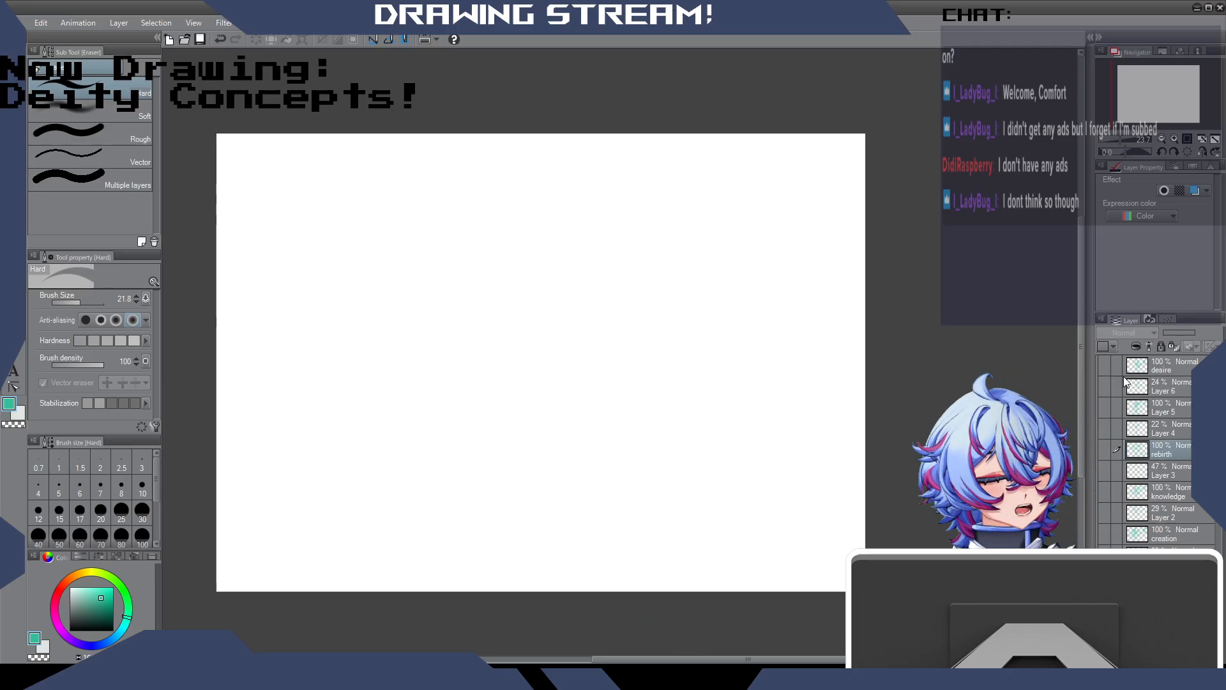
left_click(1105, 453)
left_click(1105, 453)
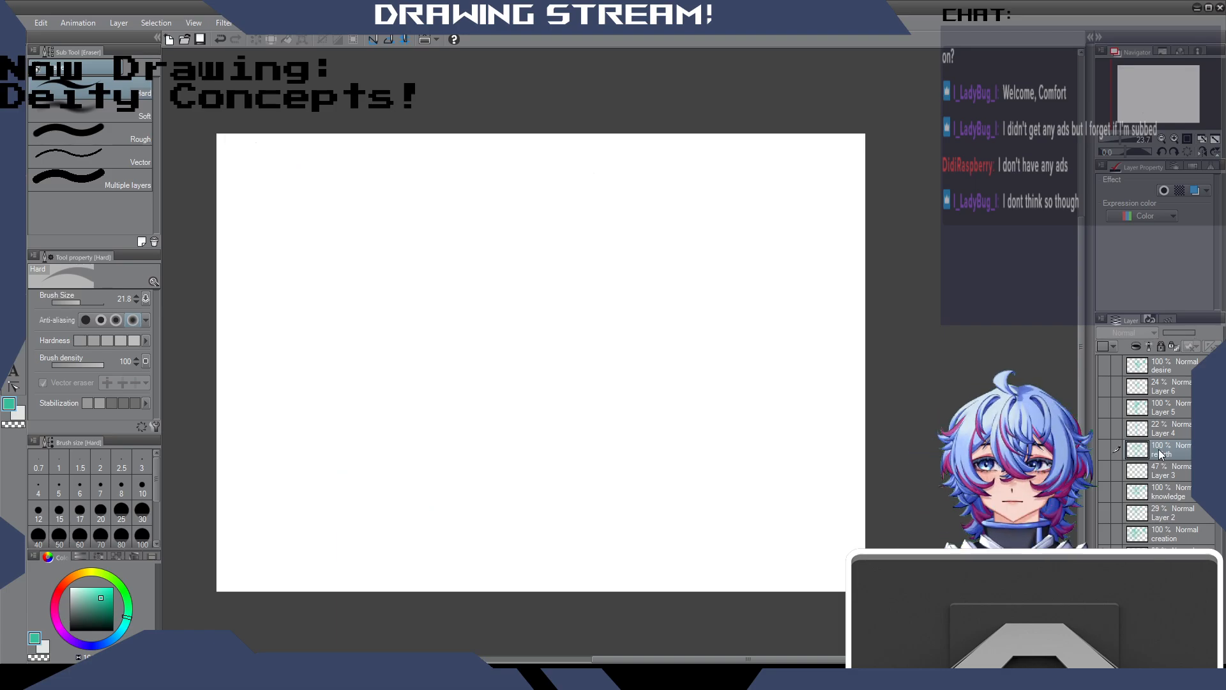
Rename Layer 5 as "fate".
left_click(1176, 405)
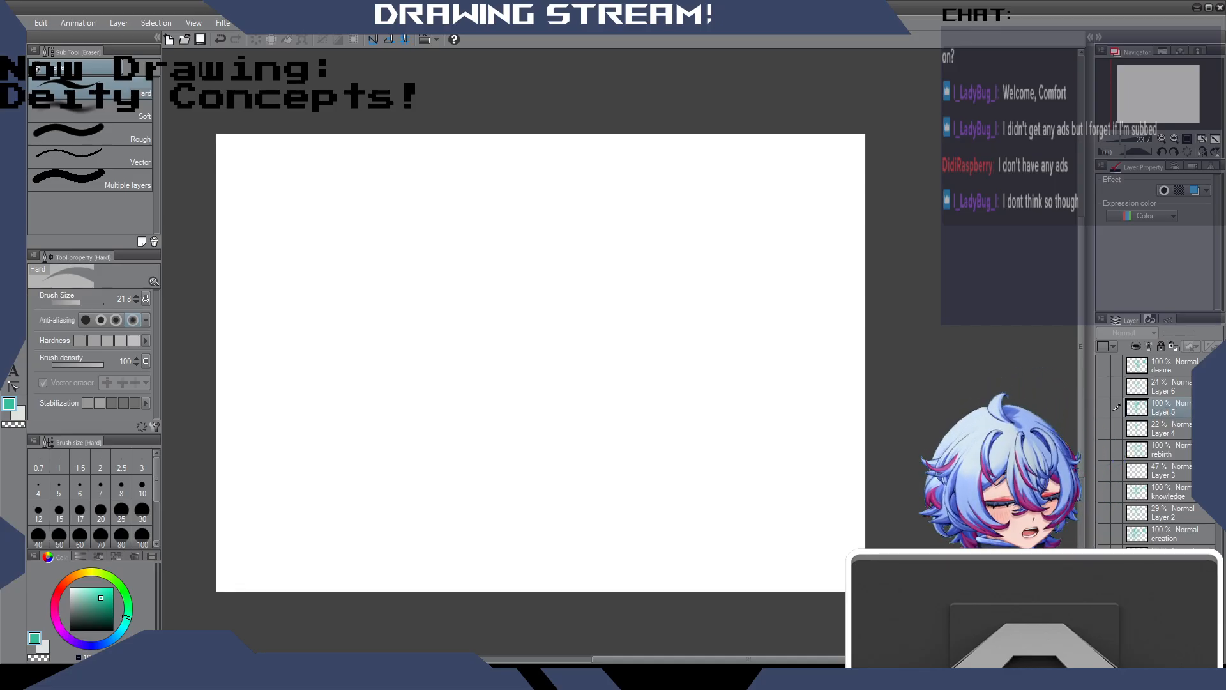
double_click(1166, 412)
type("fate")
key("Return")
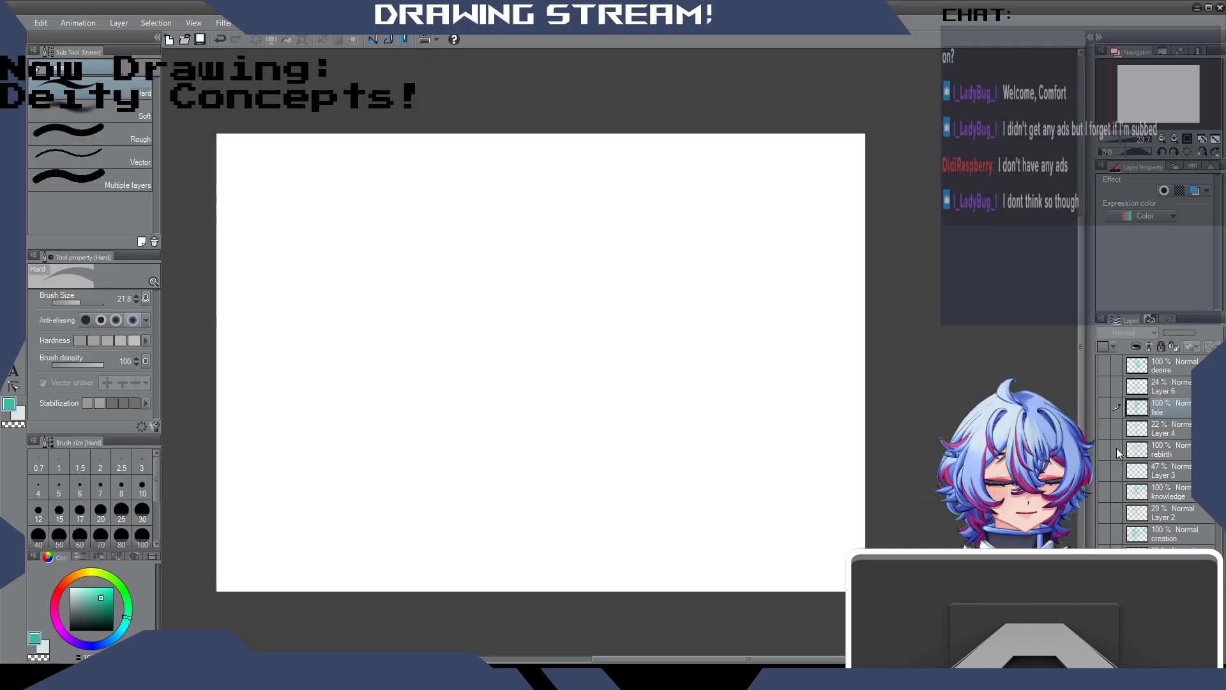
Show the fate layer and examine its thread-holding figure and spiked mask.
left_click(1105, 410)
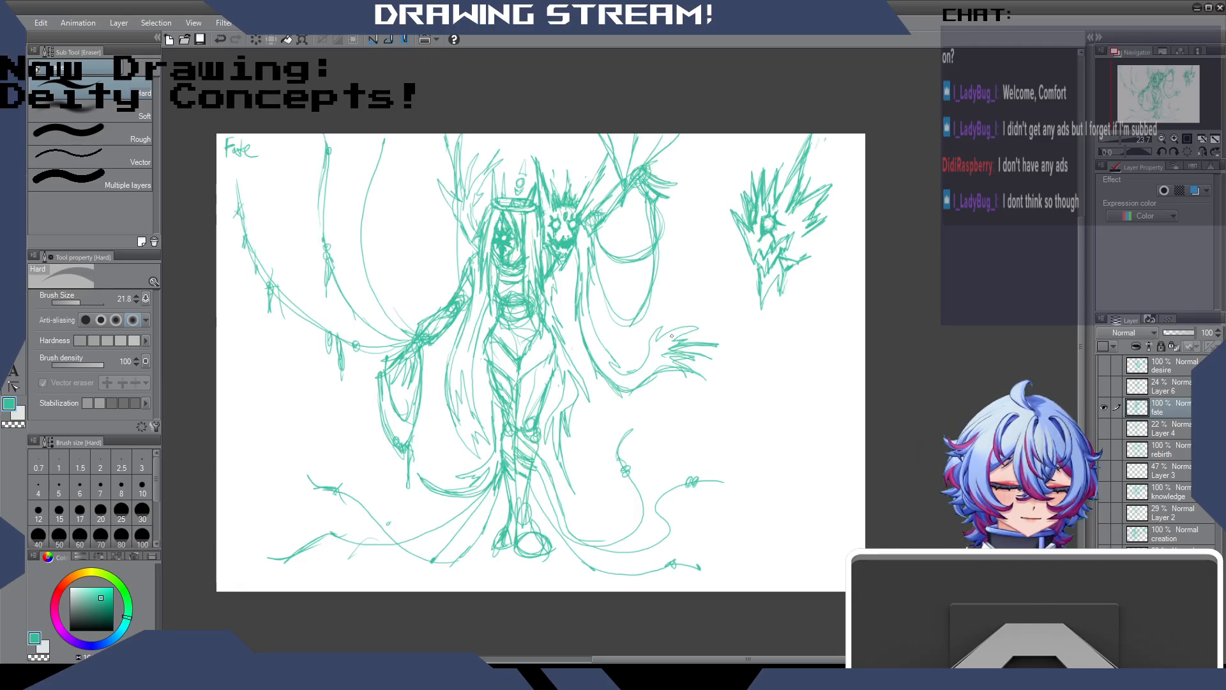
scroll(605, 318, "down", 2)
scroll(605, 317, "up", 2)
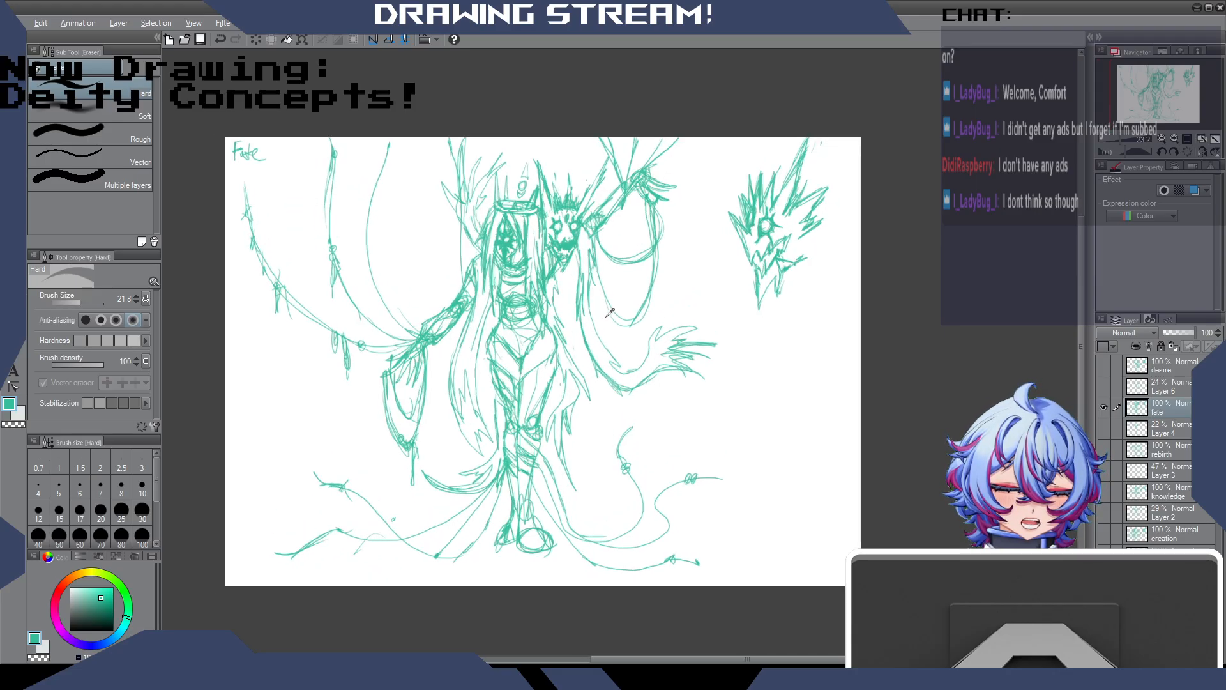
scroll(610, 313, "down", 1)
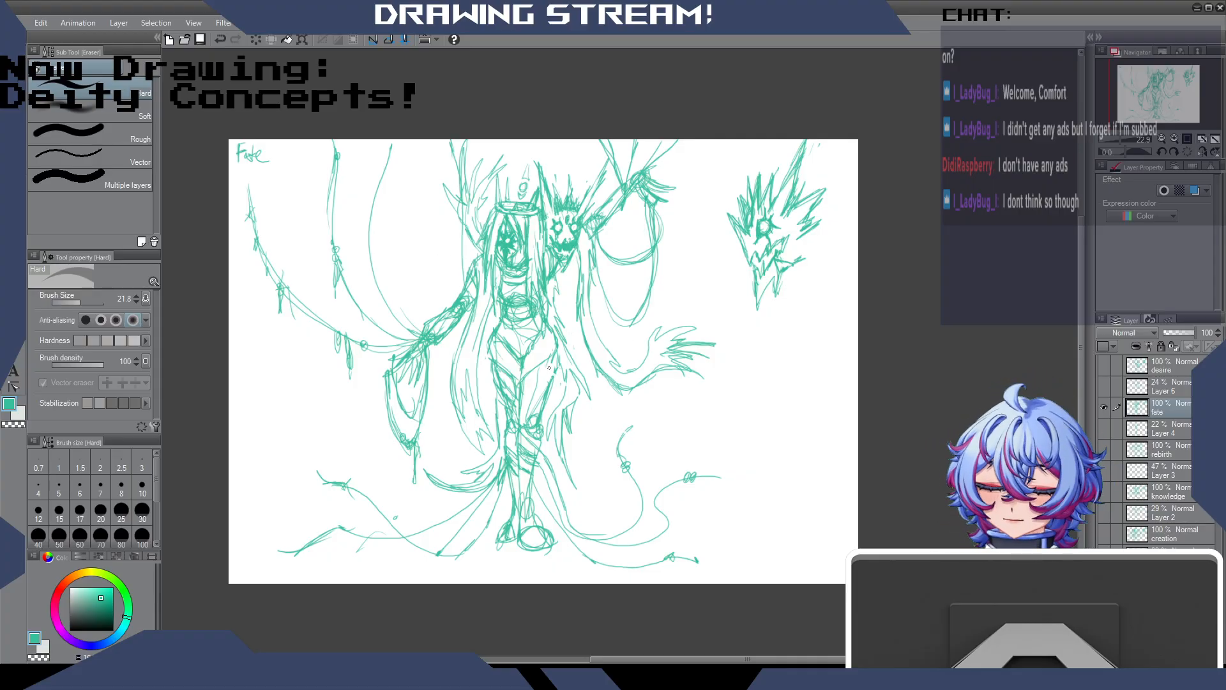
key("p")
left_click_drag(604, 476, 554, 374)
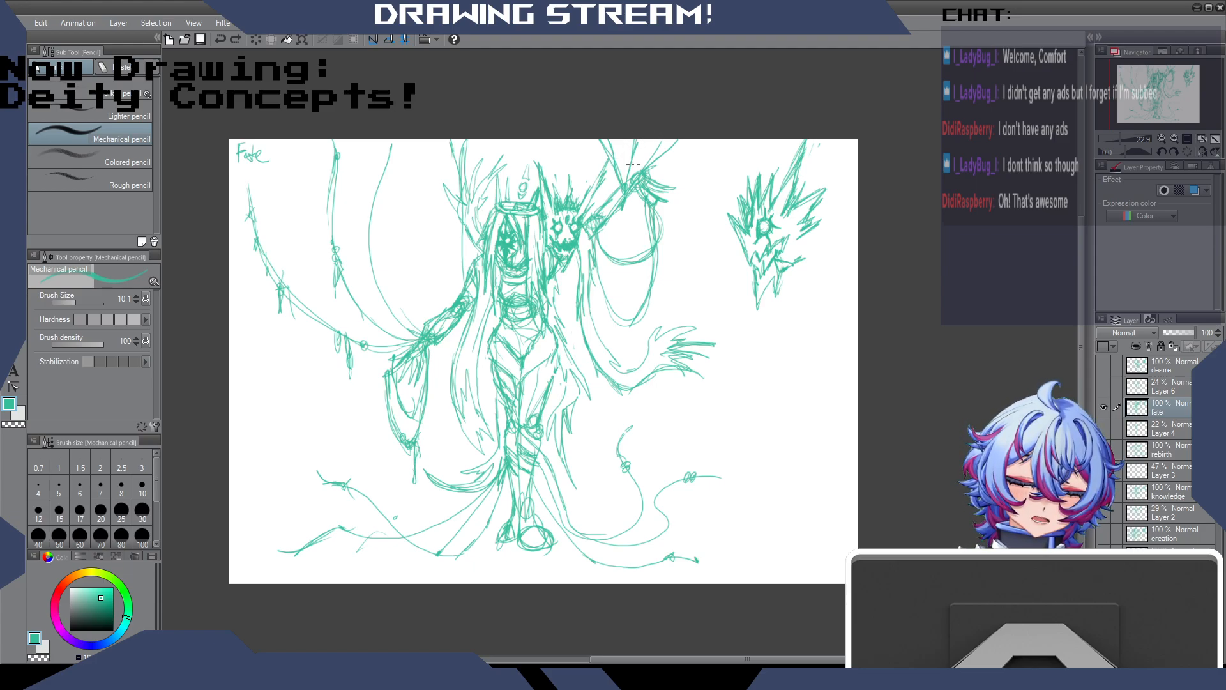
mouse_move(422, 212)
left_mouse_down()
mouse_move(433, 255)
mouse_move(452, 273)
left_mouse_up()
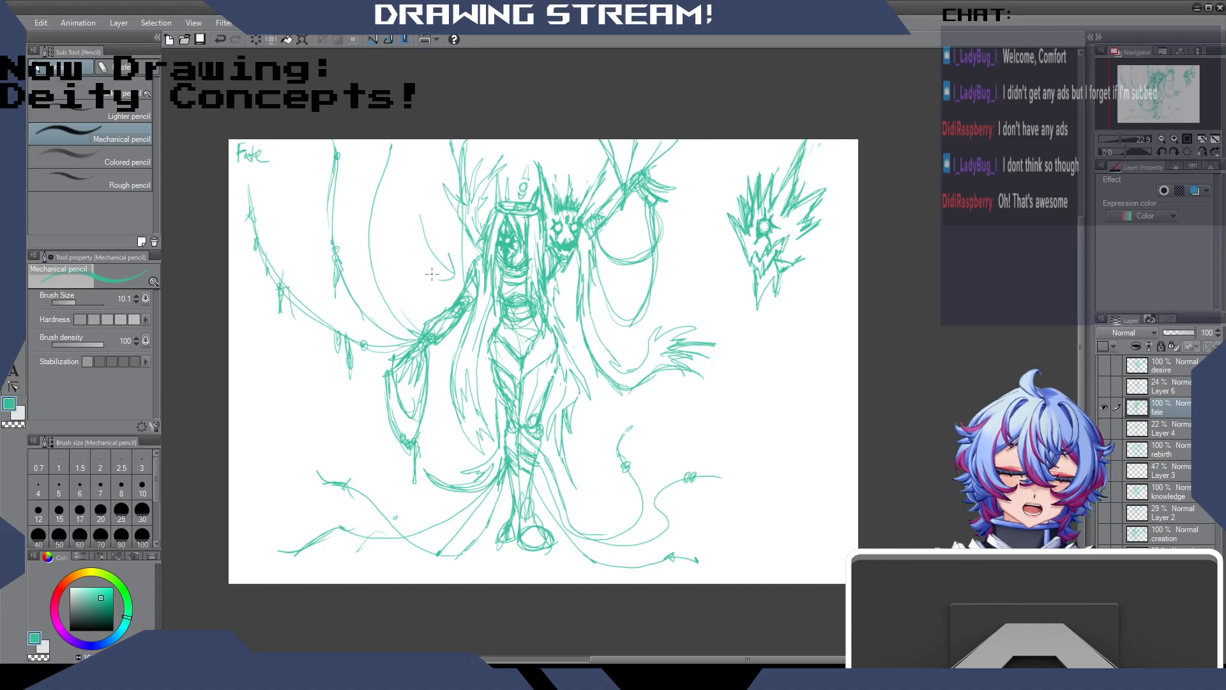
key("ctrl+z")
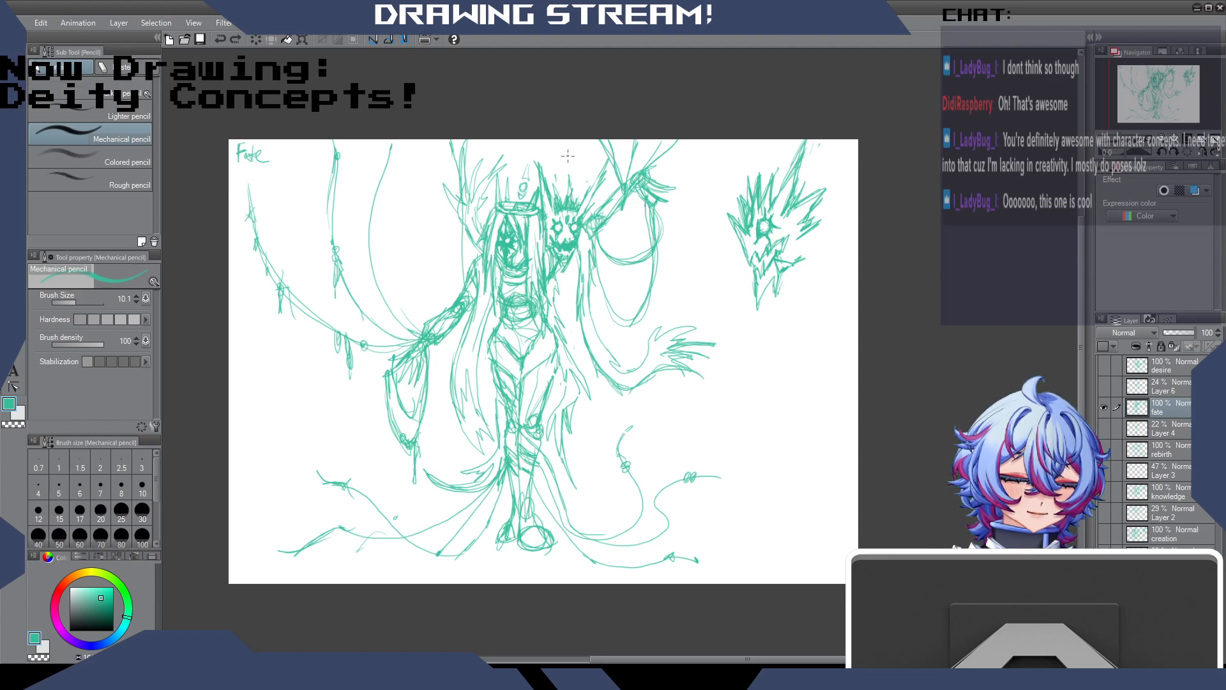
left_click_drag(571, 151, 575, 151)
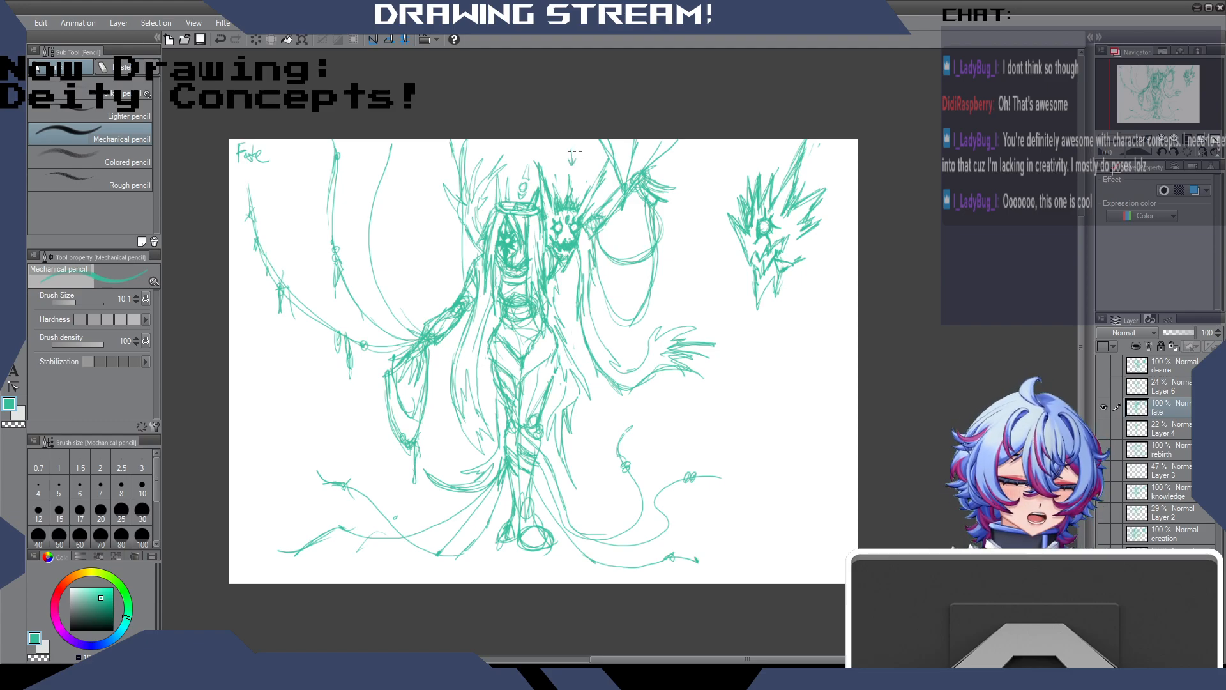
key("ctrl+z")
key("ctrl+z")
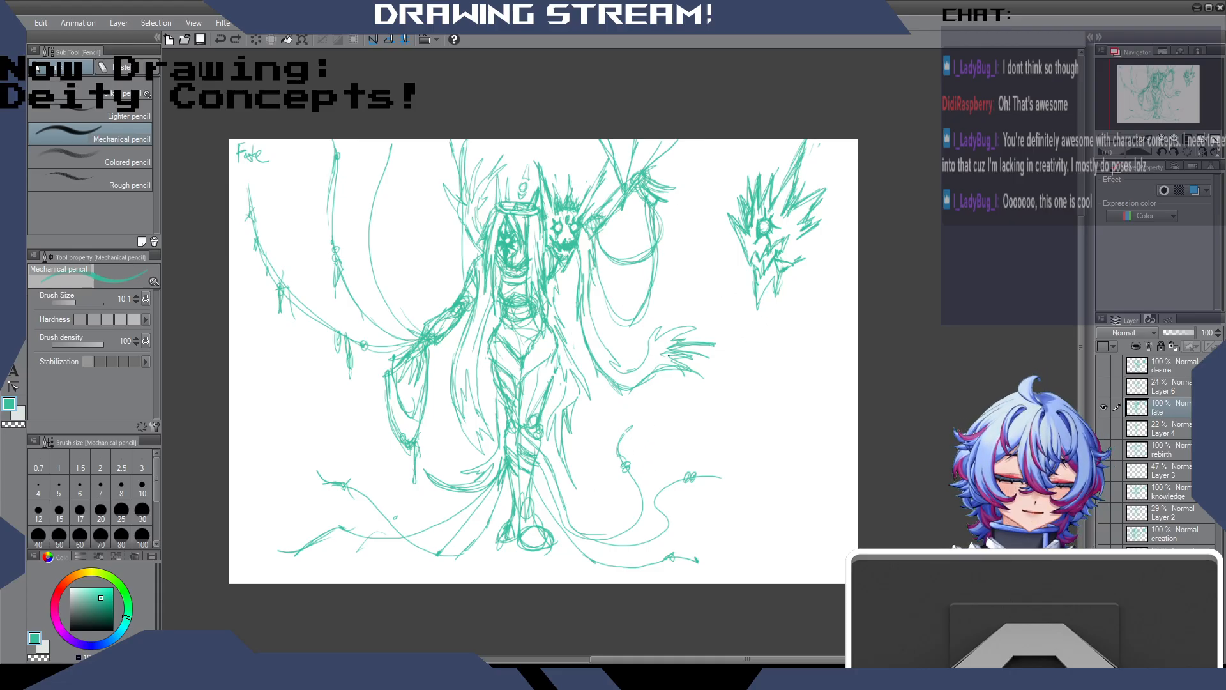
left_click_drag(718, 164, 722, 180)
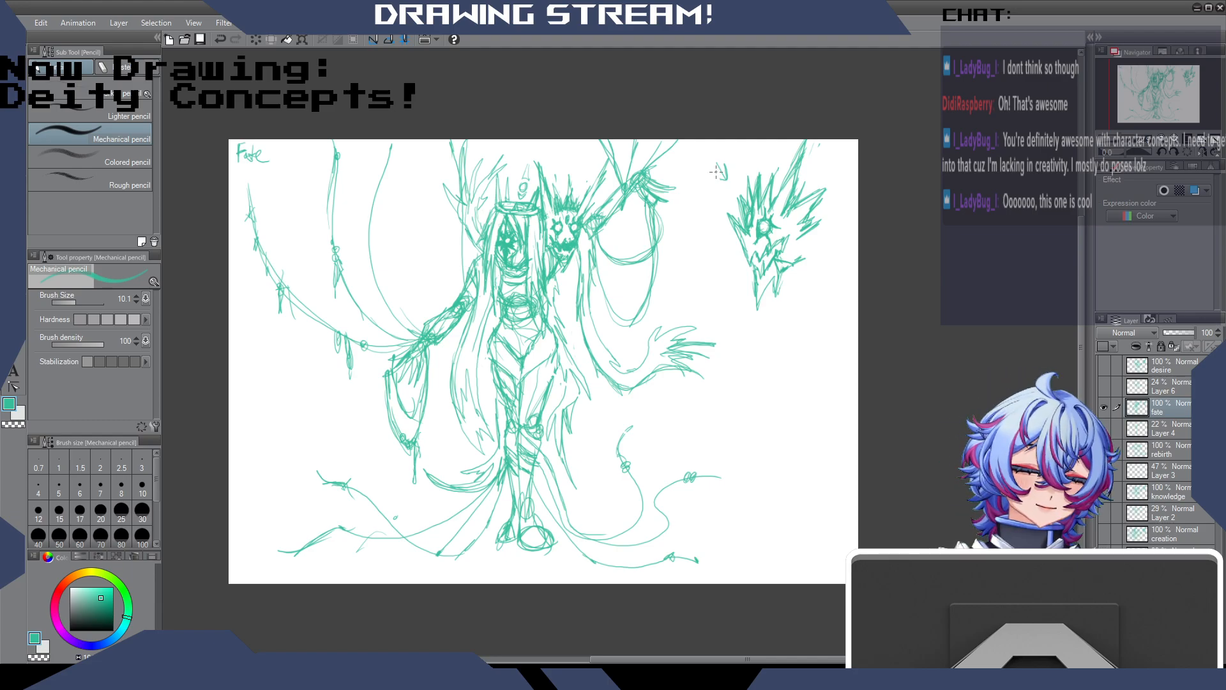
key("ctrl+z")
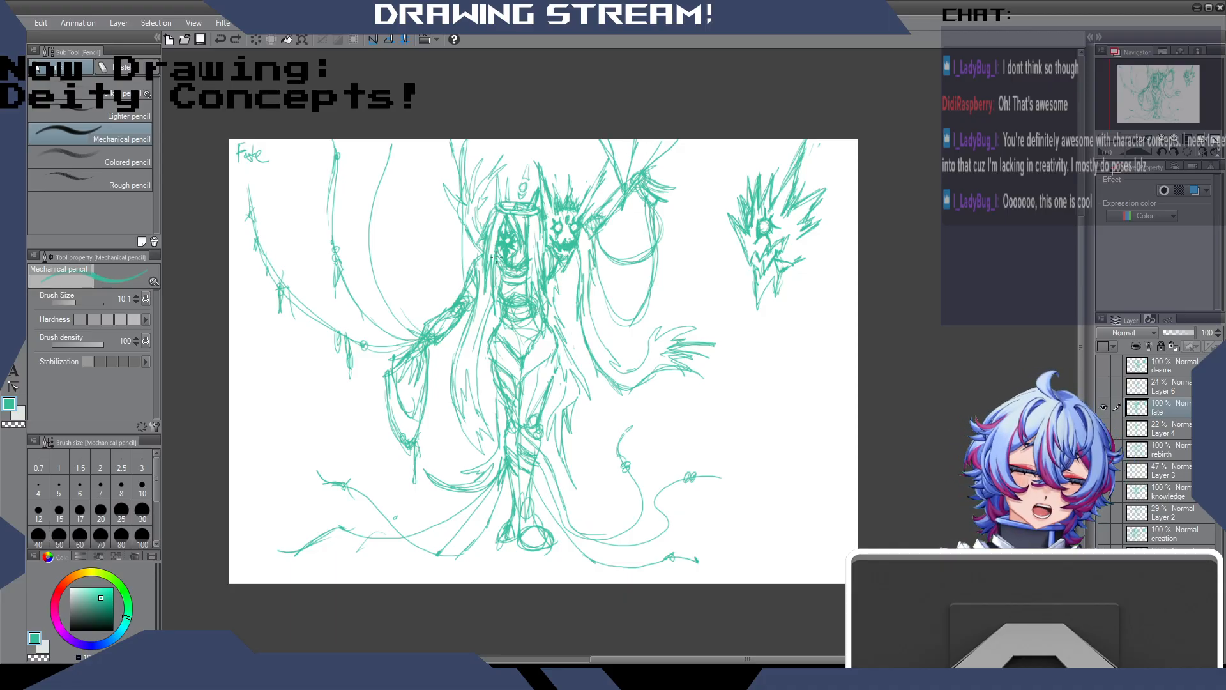
left_click_drag(439, 240, 455, 268)
key("ctrl+z")
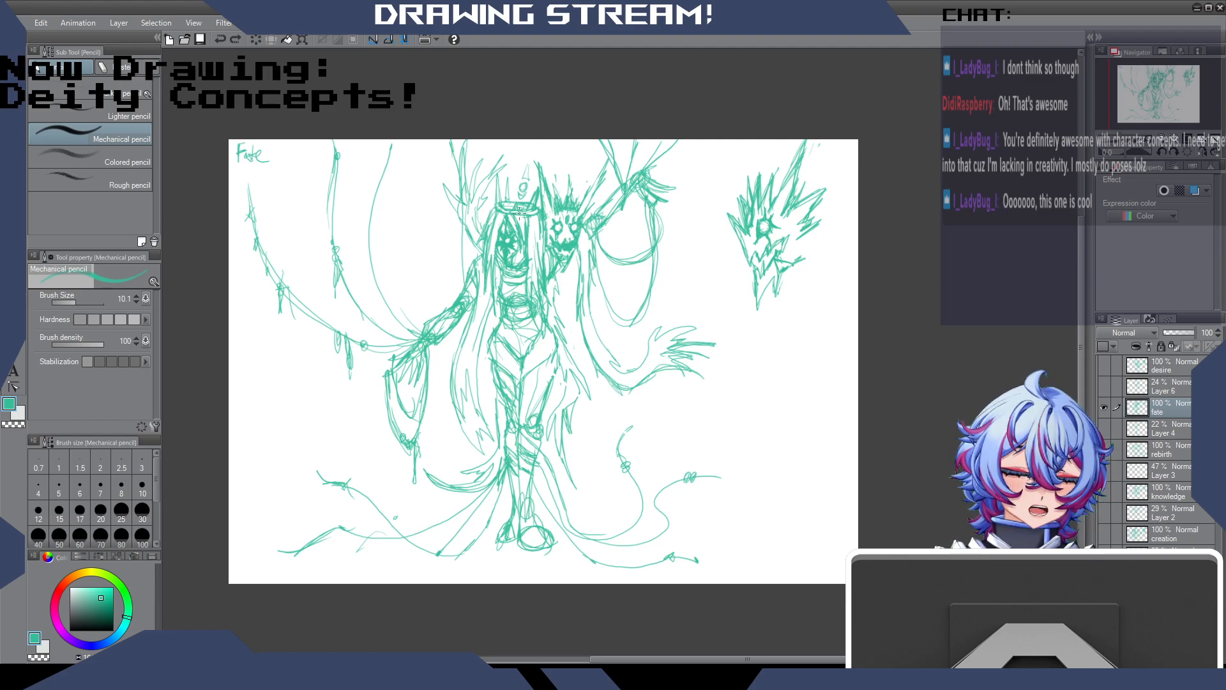
Sketch a small arrow beside each of the Fate figure's raised and lowered arms.
left_click_drag(558, 356, 551, 386)
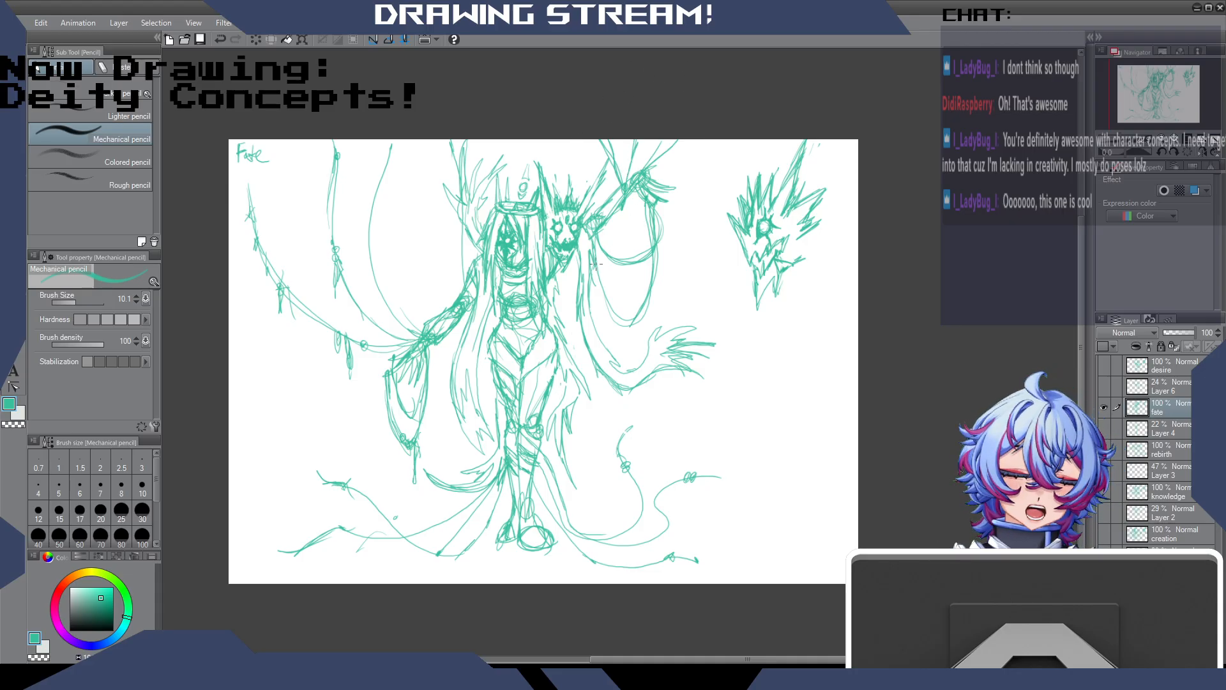
left_click_drag(426, 260, 430, 297)
left_click_drag(612, 180, 613, 169)
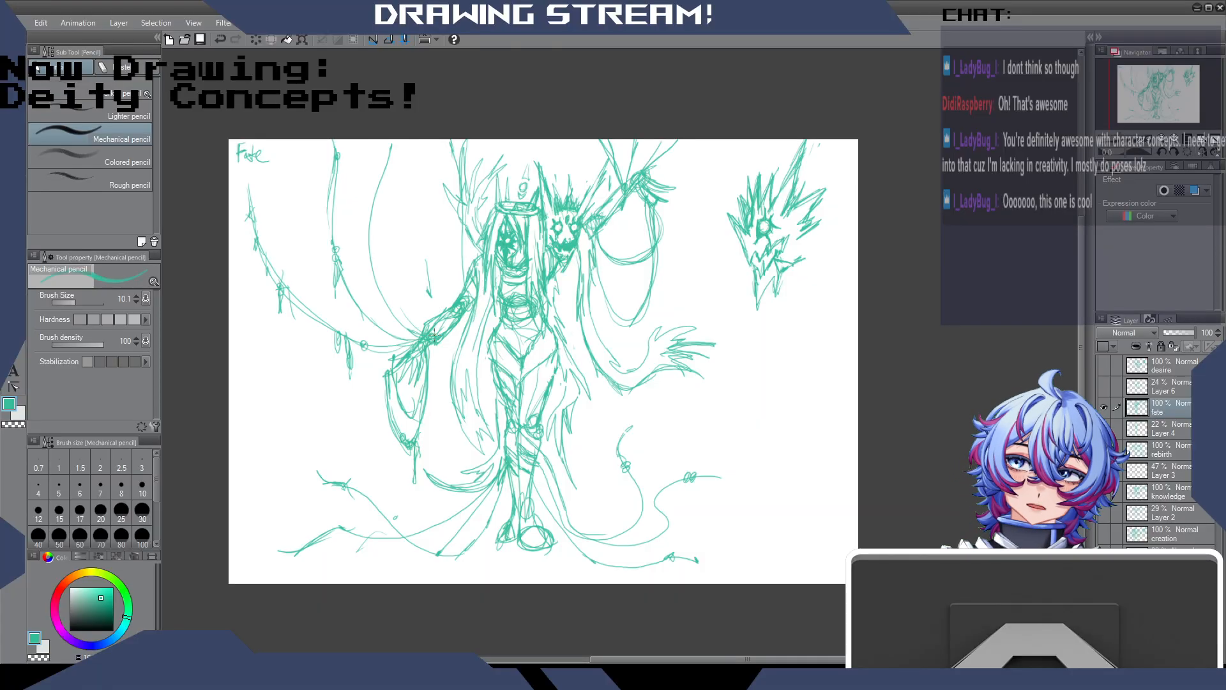
left_click_drag(422, 269, 429, 295)
left_click_drag(624, 214, 625, 240)
left_click_drag(620, 231, 631, 229)
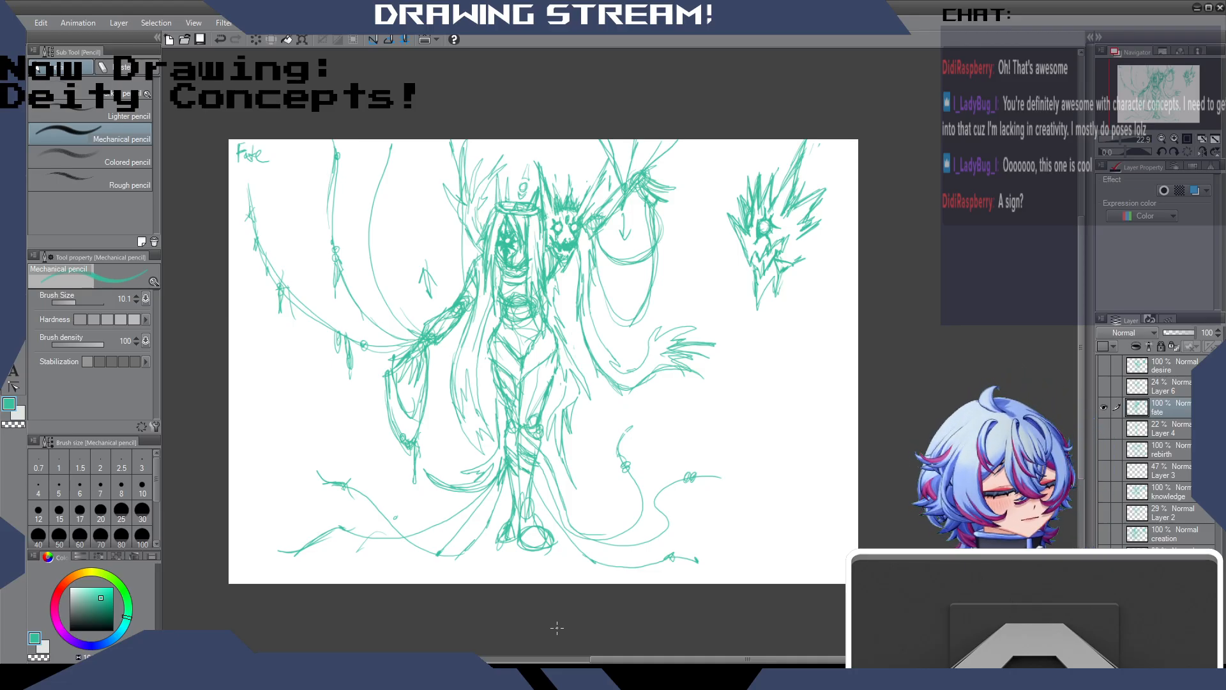
Hide the fate layer and add a new raster layer above the desire layer.
left_click(1108, 404)
left_click(1176, 369)
key("ctrl+shift+n")
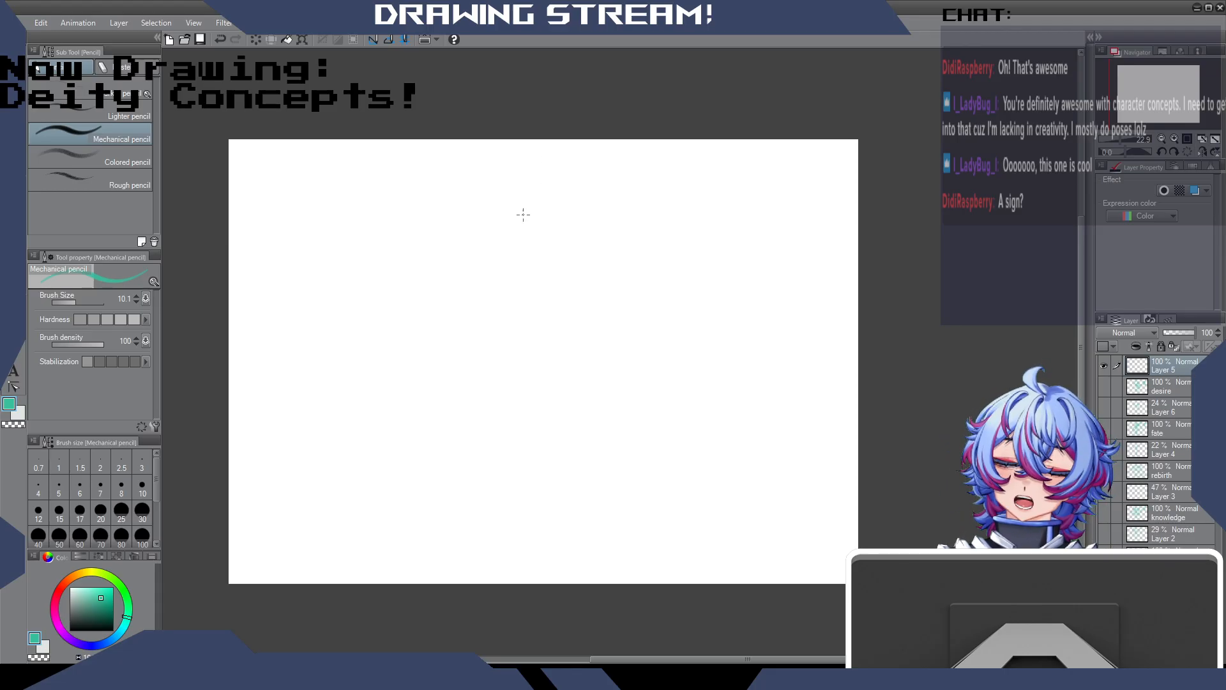
Draw a ring of nine small circles on the blank layer, retracing the upper-left and upper-right ones.
mouse_move(511, 234)
left_mouse_down()
mouse_move(499, 270)
mouse_move(522, 235)
left_mouse_up()
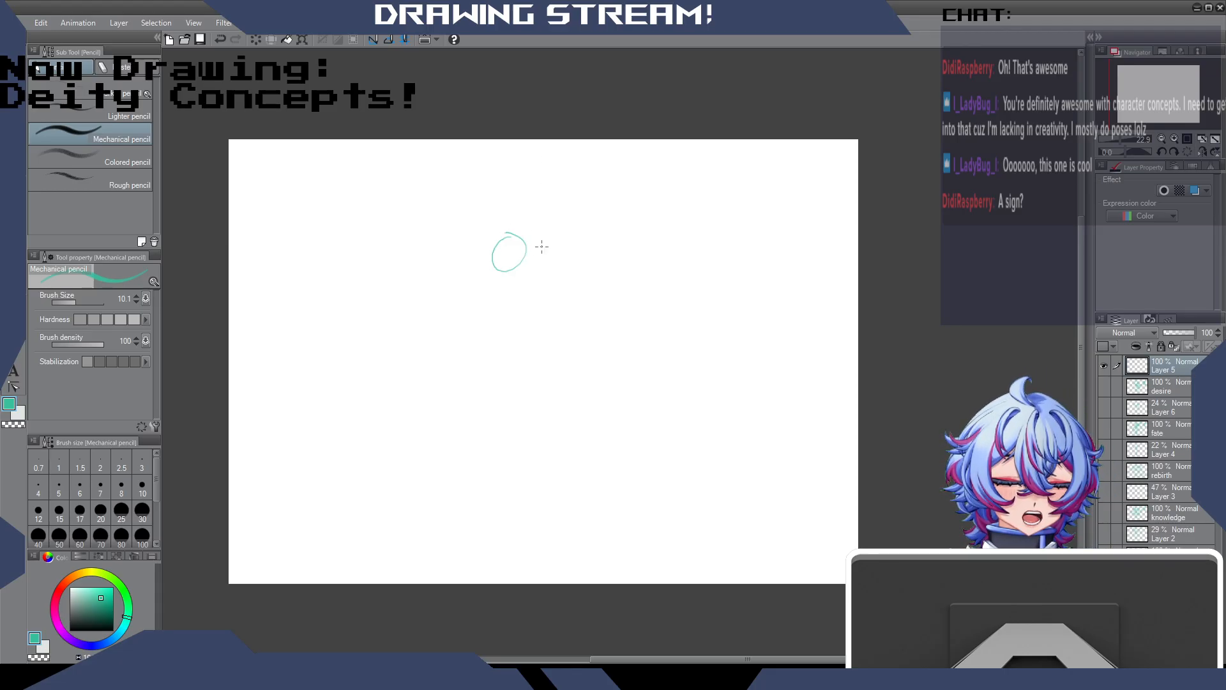
left_click_drag(577, 272, 582, 269)
mouse_move(597, 321)
left_mouse_down()
mouse_move(589, 347)
mouse_move(606, 324)
left_mouse_up()
mouse_move(588, 385)
left_mouse_down()
mouse_move(593, 410)
mouse_move(588, 383)
left_mouse_up()
mouse_move(528, 423)
left_mouse_down()
mouse_move(464, 440)
mouse_move(484, 427)
left_mouse_up()
left_click_drag(416, 377, 427, 385)
mouse_move(417, 312)
left_mouse_down()
mouse_move(416, 328)
mouse_move(422, 314)
left_mouse_up()
mouse_move(452, 262)
left_mouse_down()
mouse_move(440, 300)
mouse_move(455, 261)
left_mouse_up()
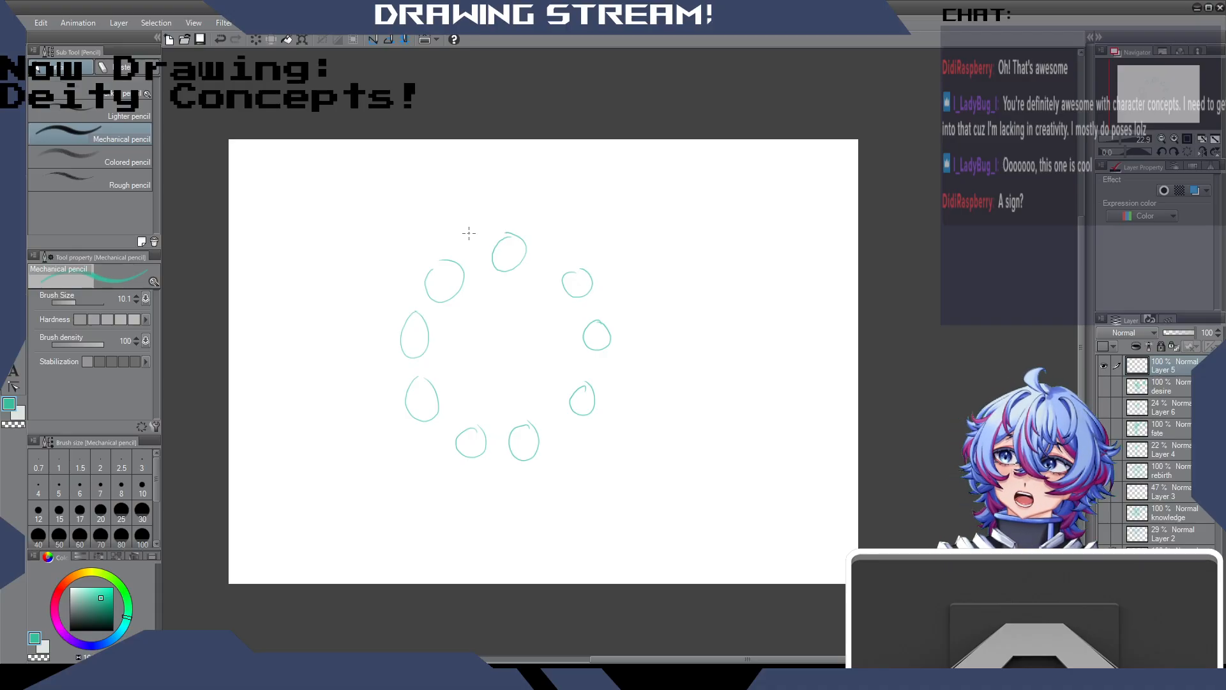
left_click_drag(439, 258, 436, 294)
left_click_drag(584, 267, 563, 284)
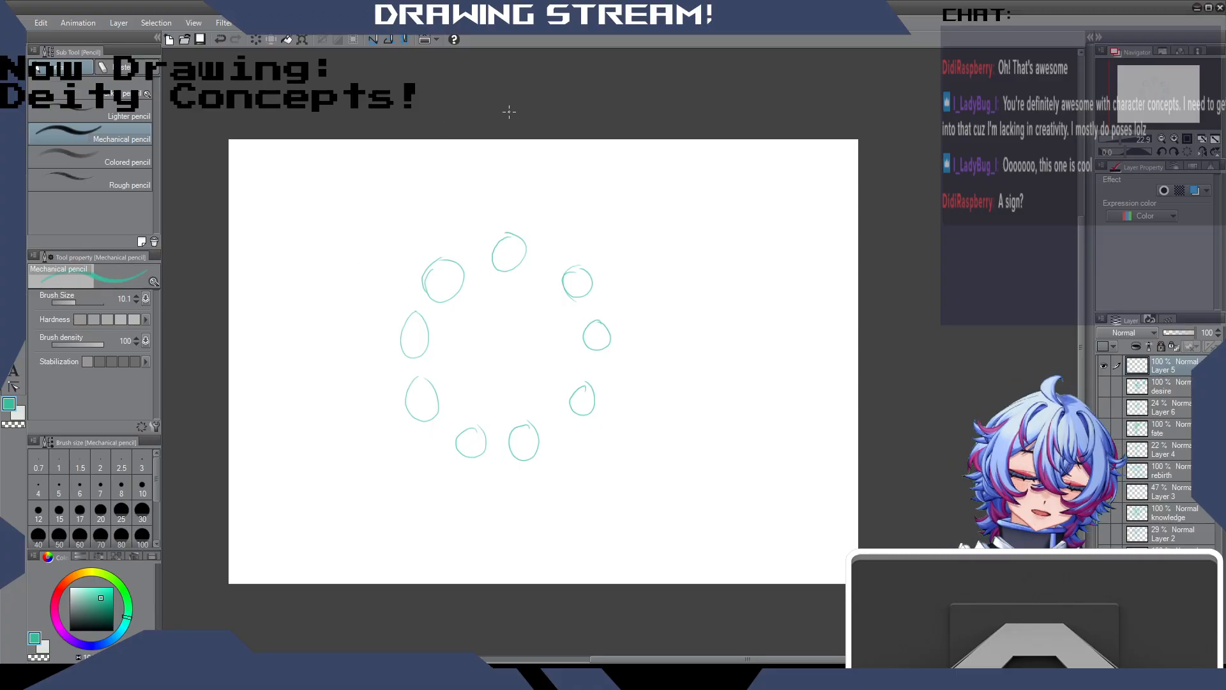
Draw a simple throne shape above the ring and retrace the topmost circle.
mouse_move(475, 188)
left_mouse_down()
mouse_move(478, 162)
mouse_move(491, 186)
mouse_move(515, 186)
mouse_move(519, 161)
mouse_move(517, 190)
mouse_move(471, 207)
mouse_move(505, 216)
mouse_move(525, 206)
mouse_move(518, 195)
left_mouse_up()
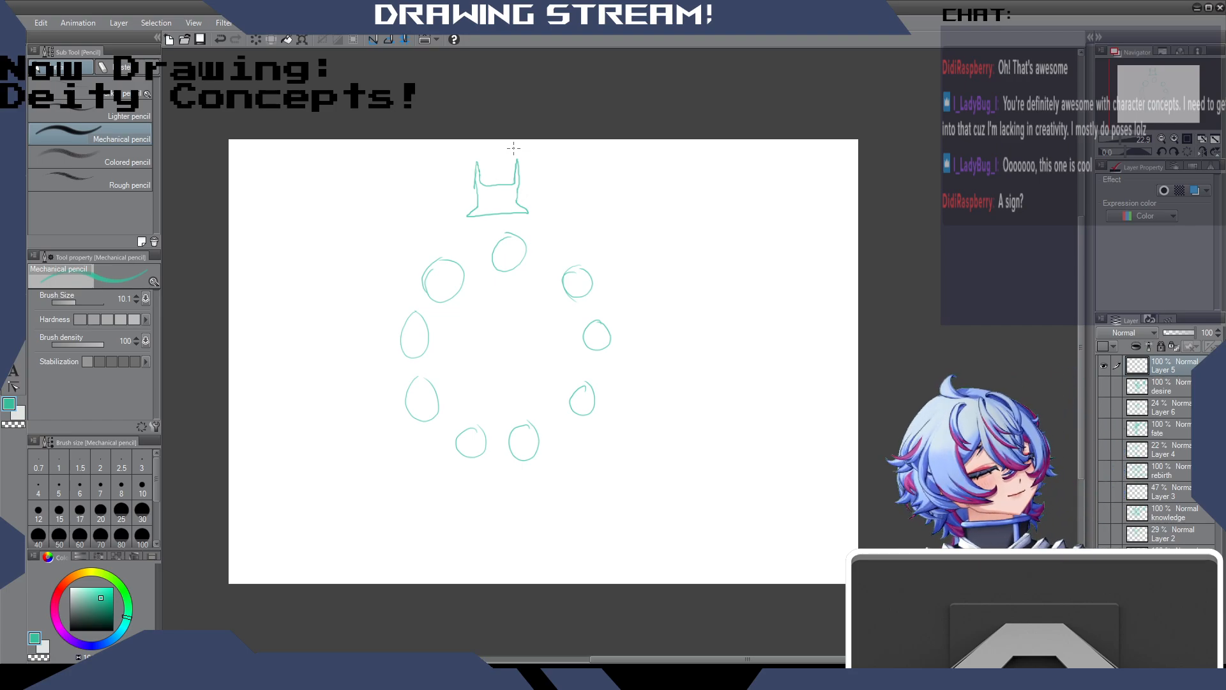
left_click_drag(510, 232, 507, 260)
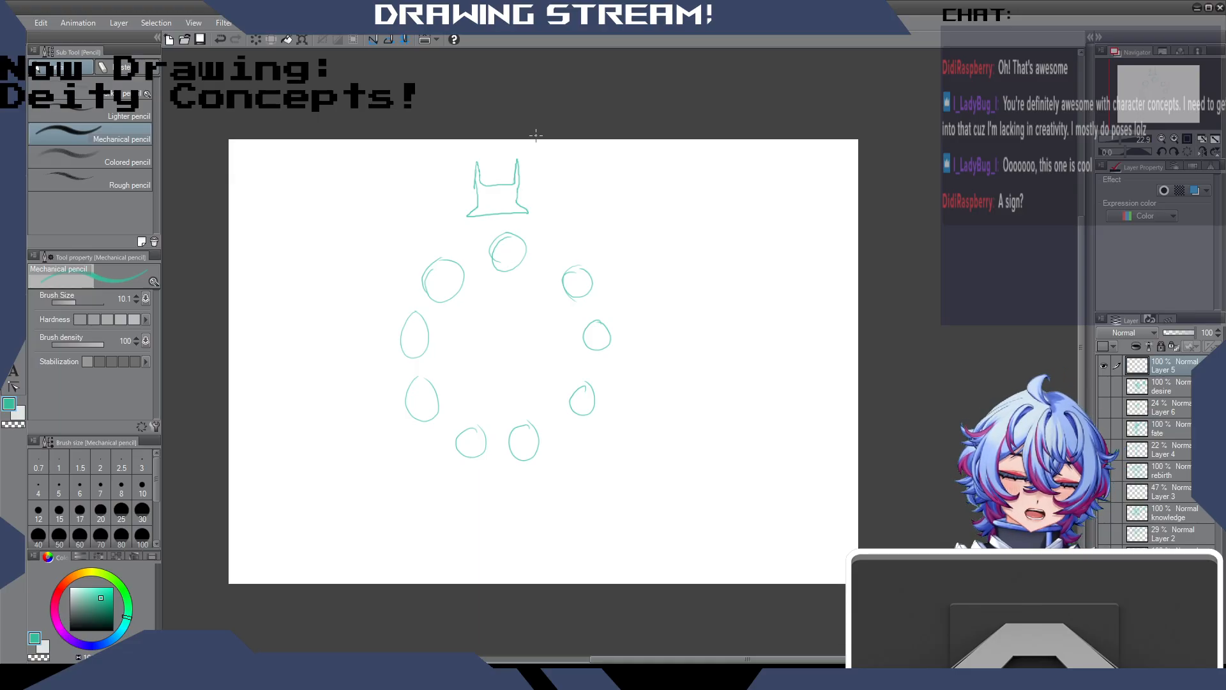
Try out curved arrows leading from the upper circles to the throne, and undo them.
mouse_move(534, 245)
left_mouse_down()
mouse_move(545, 217)
mouse_move(508, 162)
mouse_move(494, 184)
left_mouse_up()
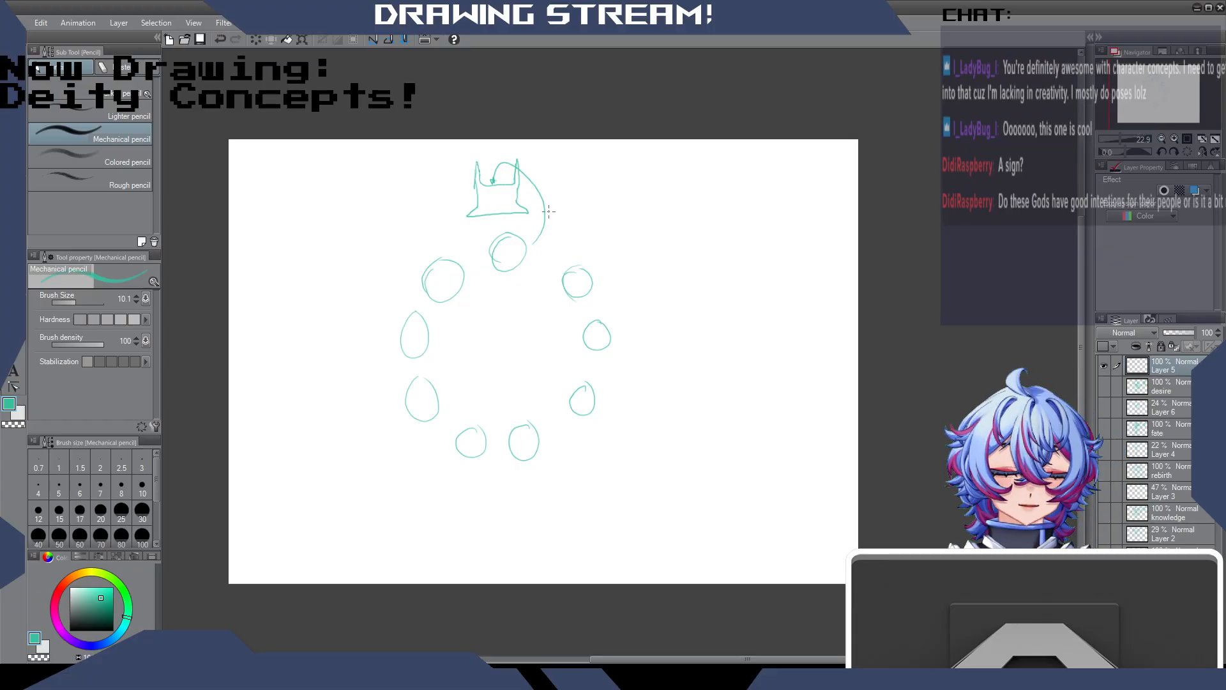
mouse_move(537, 249)
left_mouse_down()
mouse_move(597, 222)
mouse_move(555, 157)
mouse_move(505, 173)
left_mouse_up()
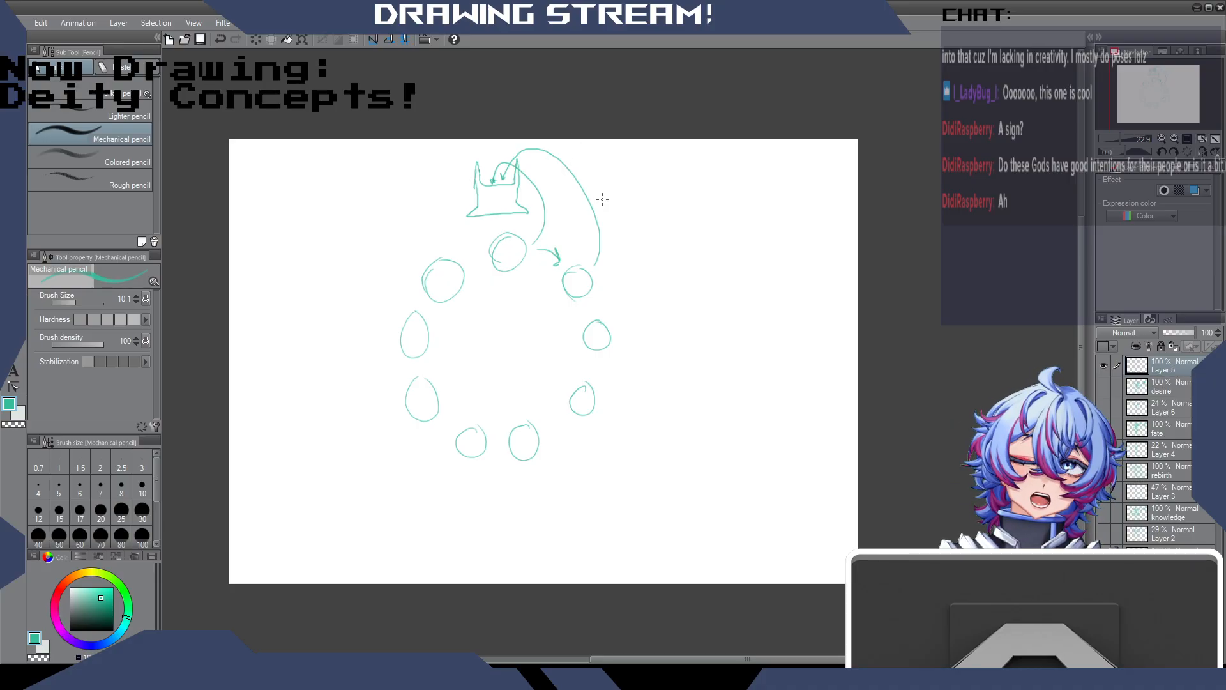
key("ctrl+z")
key("ctrl+z")
key("ctrl+z")
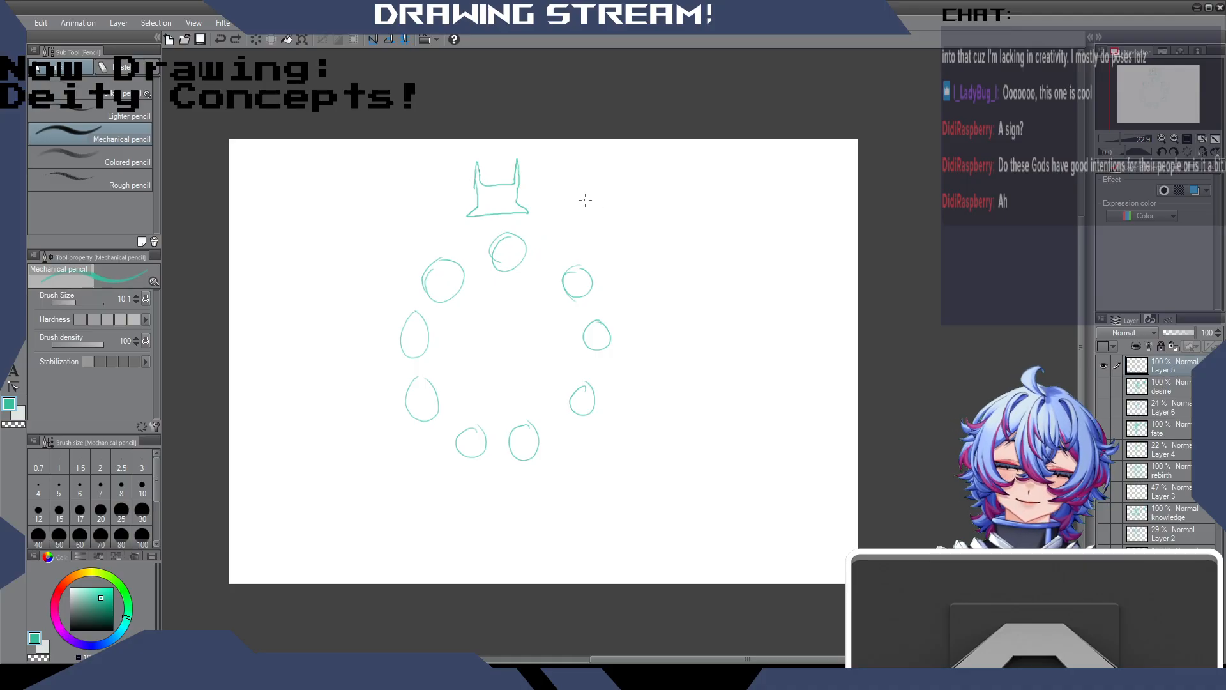
Handwrite the labels Creation, Fate, Rebirth, Knowledge and Desire beside the circles, clockwise from the topmost one.
left_click_drag(535, 232, 587, 238)
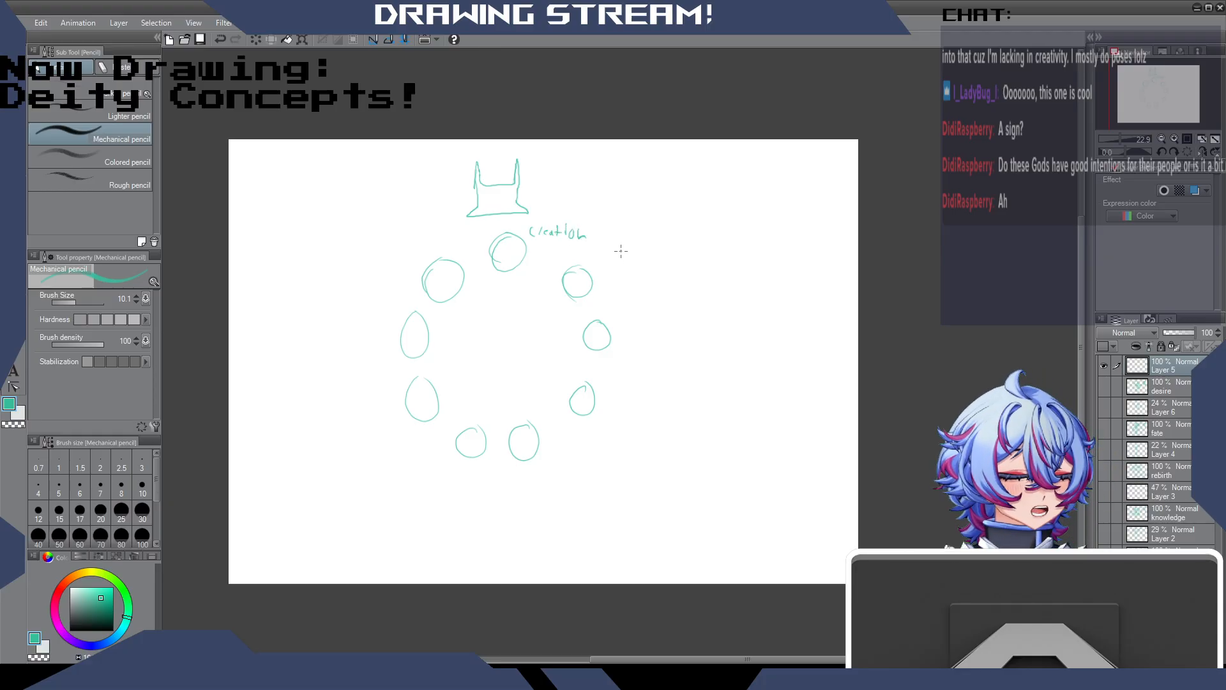
left_click_drag(609, 281, 642, 279)
mouse_move(623, 327)
left_mouse_down()
mouse_move(676, 328)
mouse_move(683, 355)
left_mouse_up()
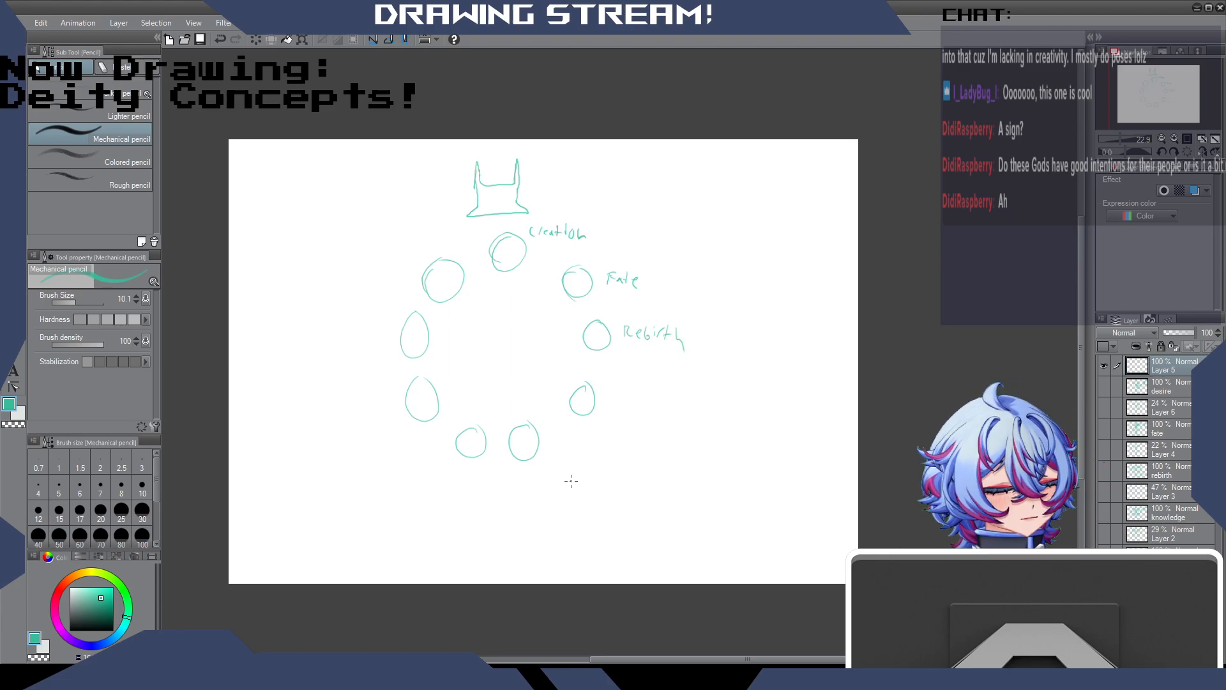
mouse_move(605, 397)
left_mouse_down()
mouse_move(612, 412)
mouse_move(656, 408)
mouse_move(671, 422)
left_mouse_up()
mouse_move(553, 450)
left_mouse_down()
mouse_move(562, 466)
mouse_move(580, 455)
mouse_move(596, 478)
left_mouse_up()
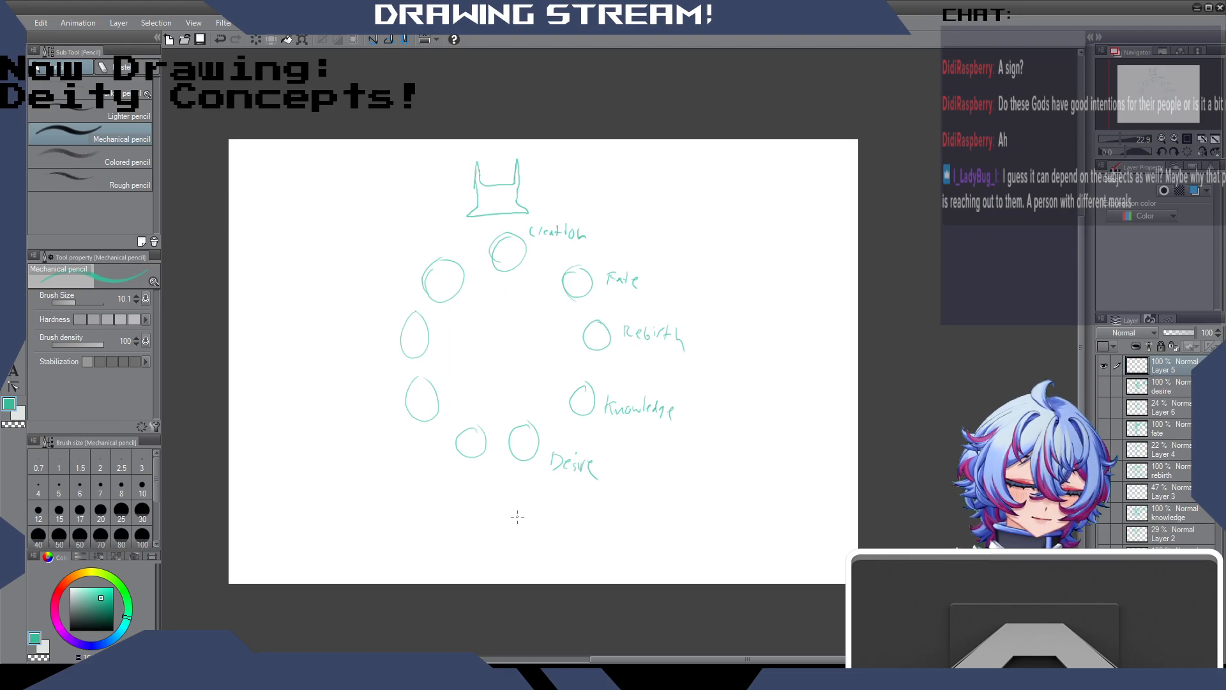
Label the bottom-left circle of the ring Judgement and draw a small arrow pointing up at the word.
mouse_move(468, 473)
left_mouse_down()
mouse_move(493, 485)
mouse_move(532, 471)
left_mouse_up()
mouse_move(490, 511)
left_mouse_down()
mouse_move(490, 493)
mouse_move(495, 504)
left_mouse_up()
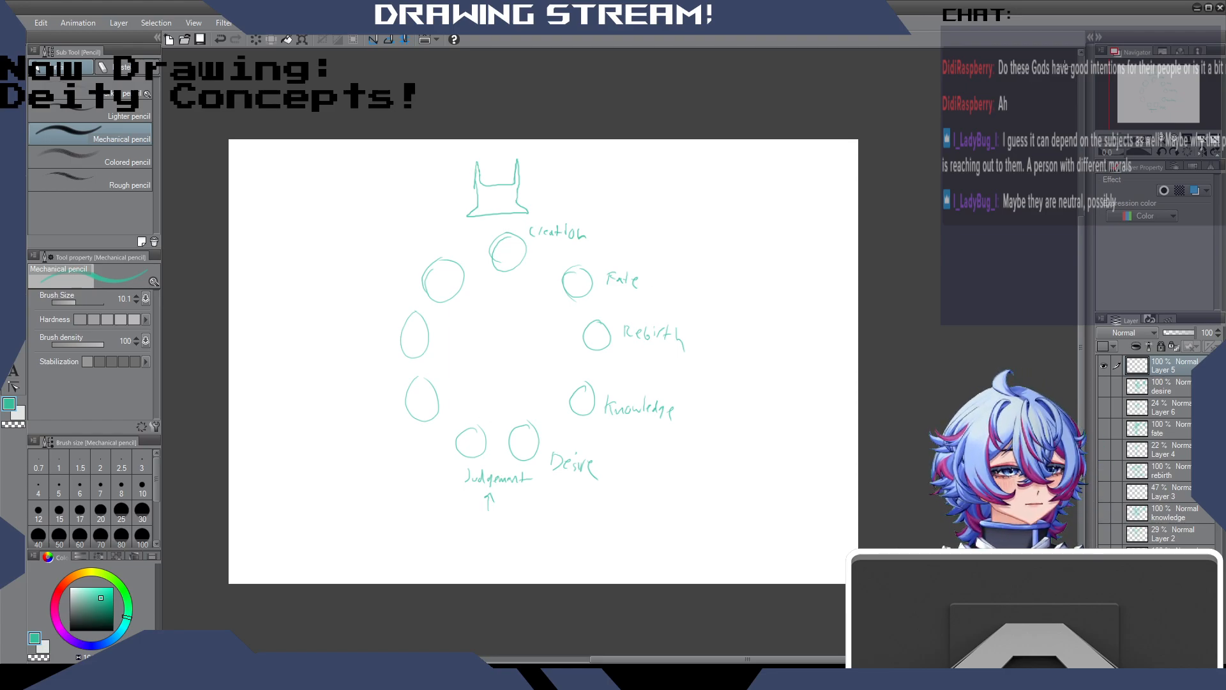
double_click(1015, 5)
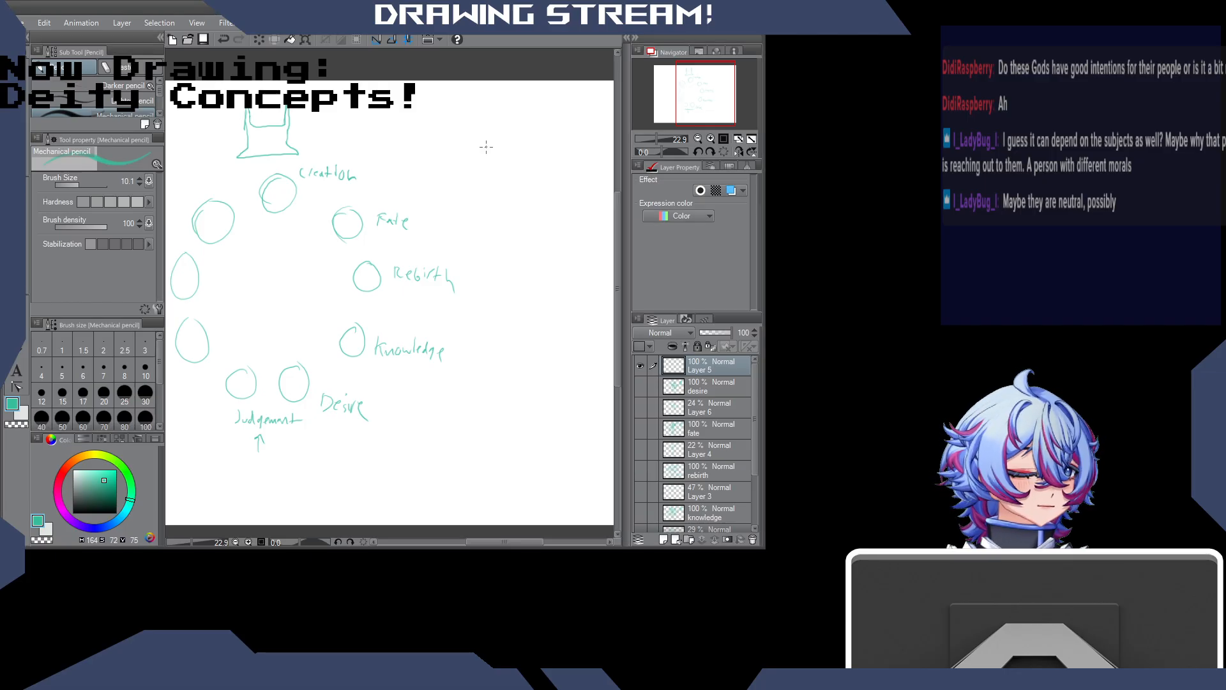
double_click(505, 6)
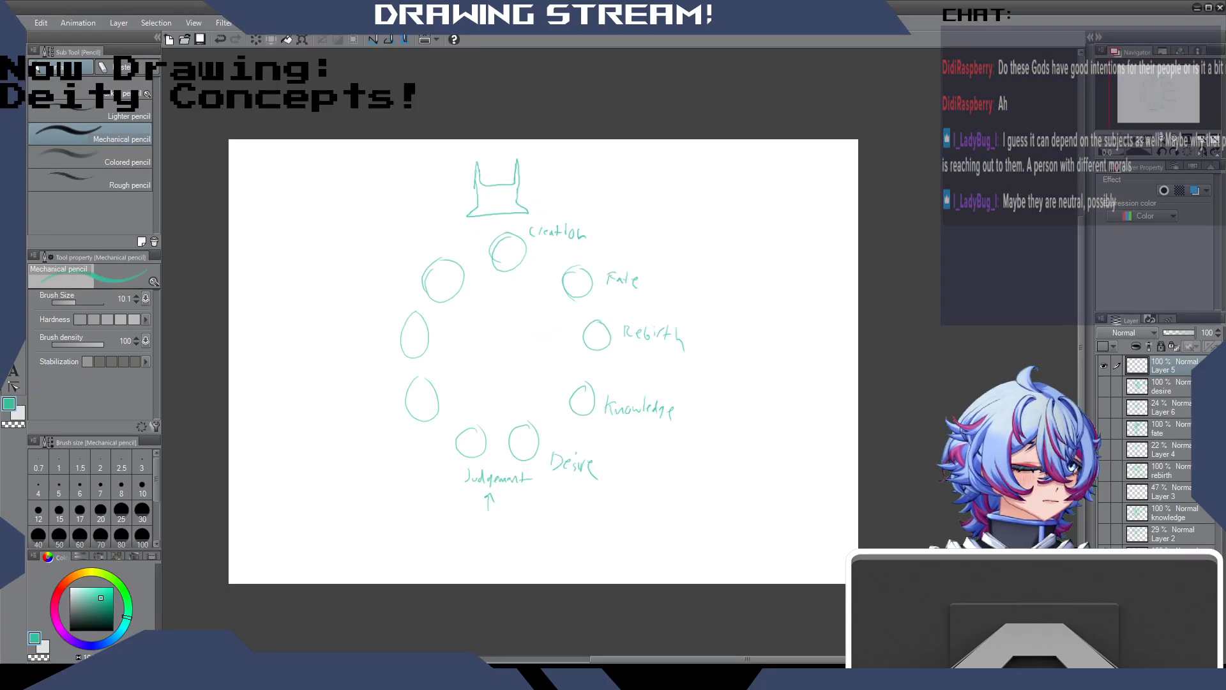
Handwrite the labels Time, Dreams and Destruction beside the three circles up the ring's left side.
left_click_drag(409, 426, 421, 437)
left_click_drag(424, 437, 440, 437)
left_click_drag(441, 433, 446, 437)
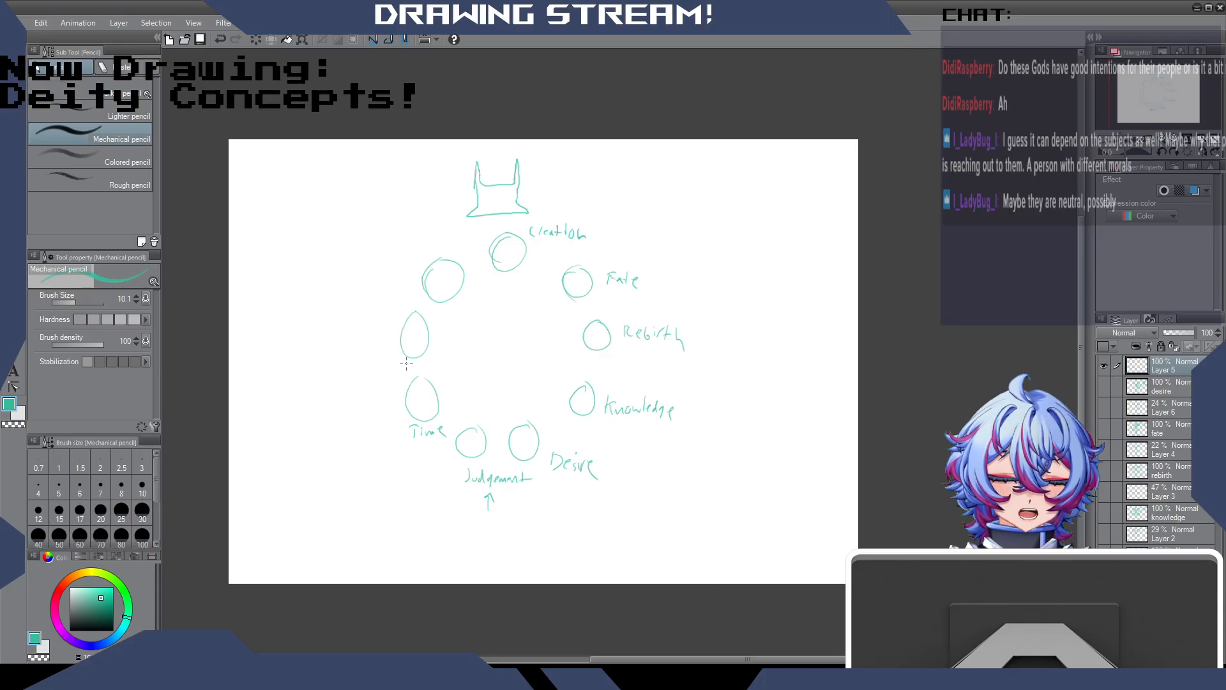
mouse_move(364, 354)
left_mouse_down()
mouse_move(364, 369)
mouse_move(393, 370)
left_mouse_up()
left_click_drag(395, 363, 403, 373)
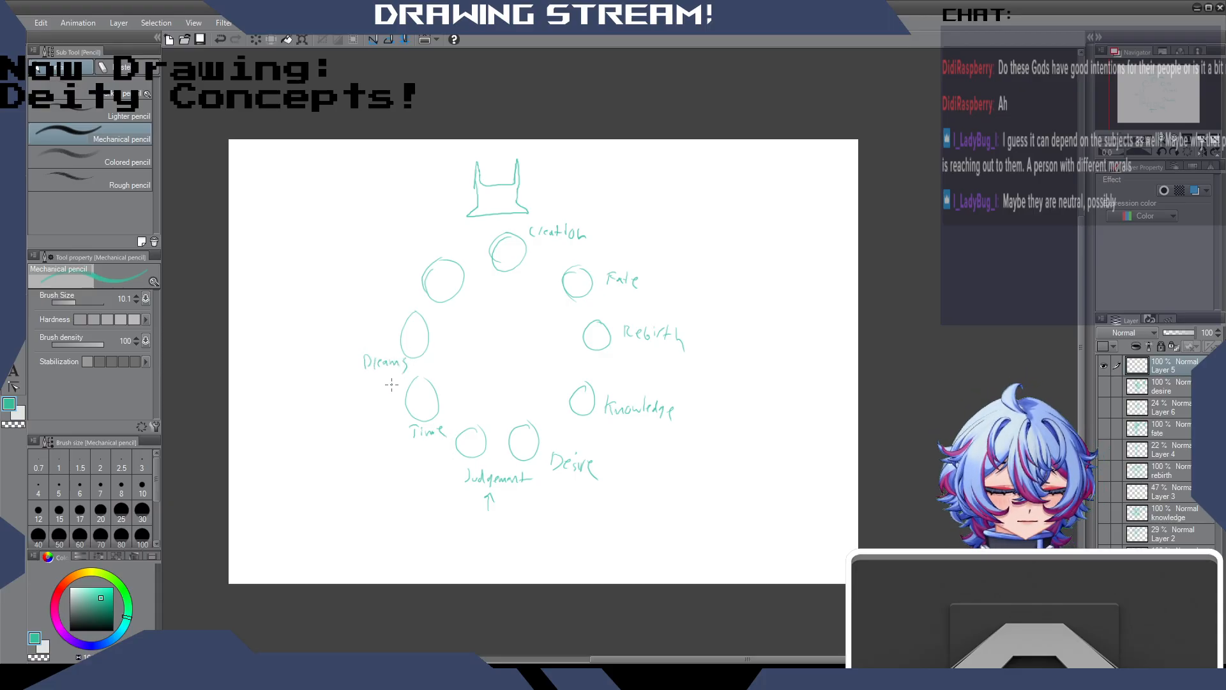
mouse_move(354, 276)
left_mouse_down()
mouse_move(355, 293)
mouse_move(382, 290)
left_mouse_up()
left_click_drag(385, 283, 400, 290)
left_click_drag(396, 281, 407, 288)
left_click_drag(409, 282, 414, 289)
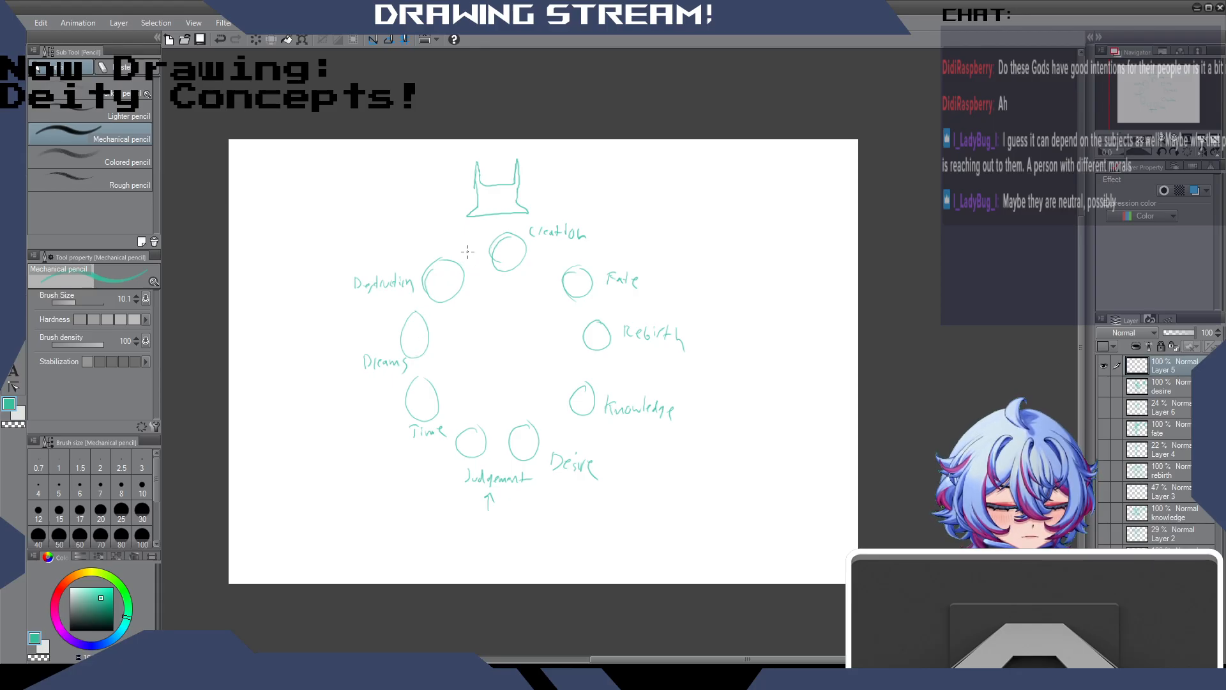
Draw a heavily outlined extra circle between the Destruction and Creation circles, and retrace the Creation circle.
mouse_move(469, 240)
left_mouse_down()
mouse_move(468, 262)
mouse_move(461, 251)
mouse_move(478, 248)
left_mouse_up()
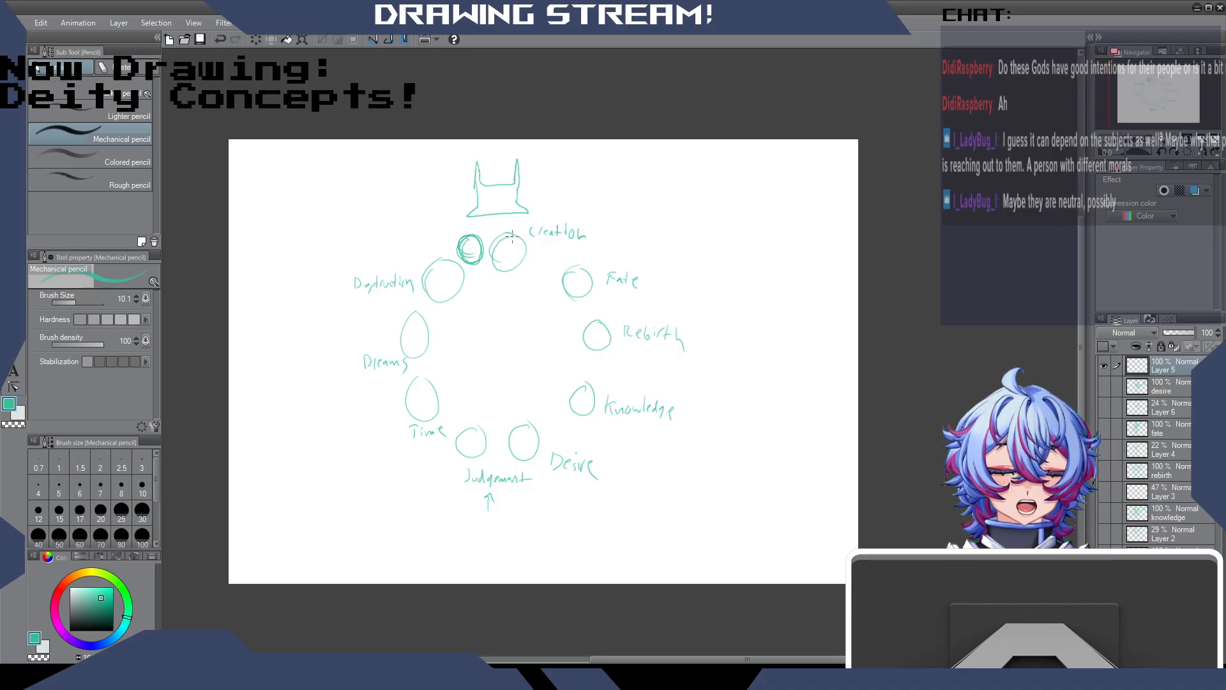
left_click_drag(511, 238, 508, 231)
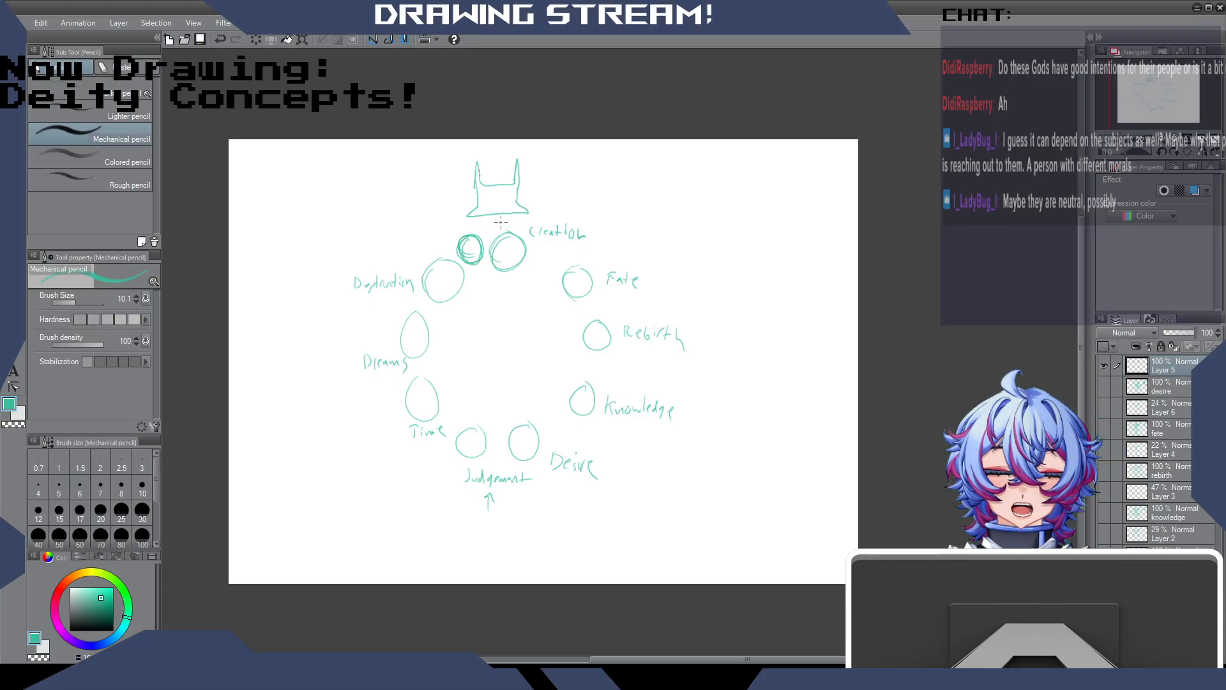
Try out a small arrow pointing up at the Knowledge label, and undo it.
mouse_move(646, 442)
left_mouse_down()
mouse_move(644, 425)
mouse_move(653, 433)
left_mouse_up()
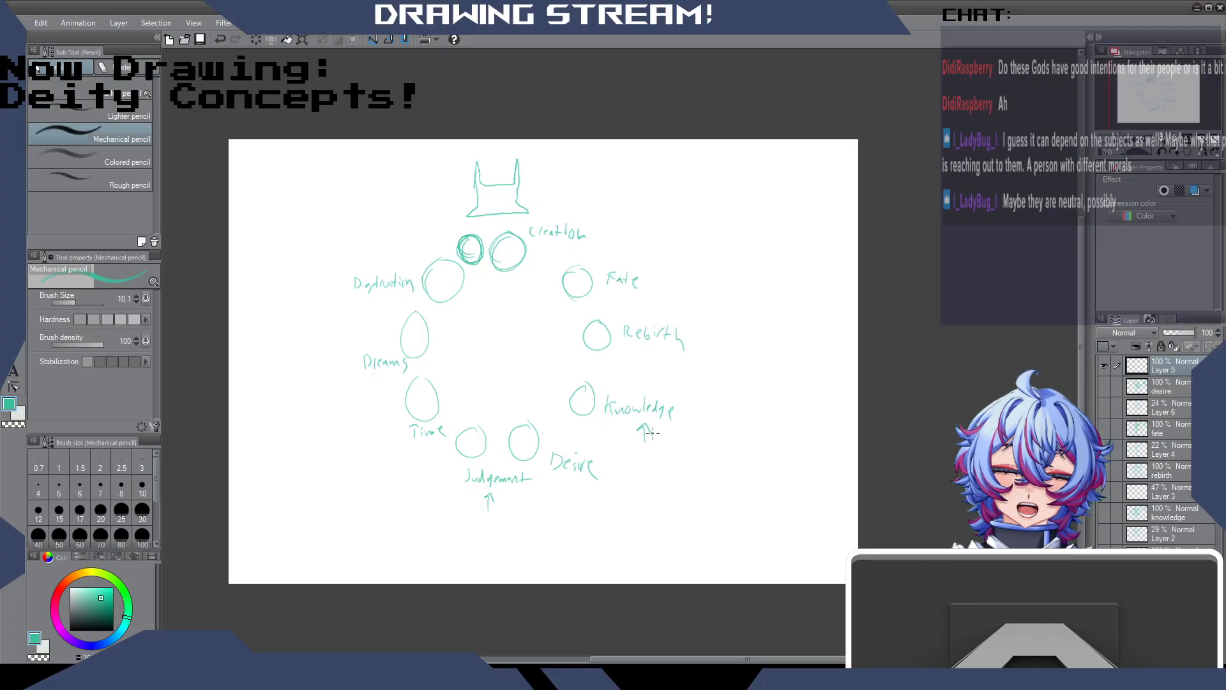
key("ctrl+z")
key("ctrl+z")
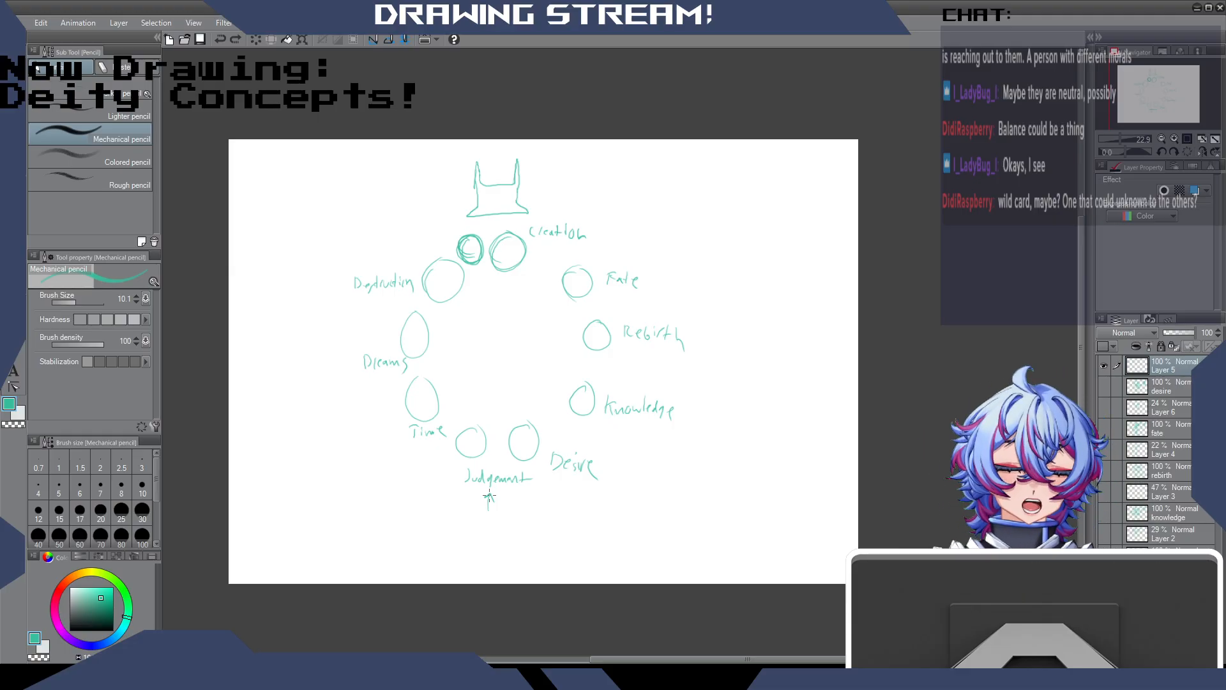
Label the extra circle Chaos and draw a curved clockwise arrow beside the Creation label.
mouse_move(414, 219)
left_mouse_down()
mouse_move(413, 231)
mouse_move(441, 222)
mouse_move(451, 233)
left_mouse_up()
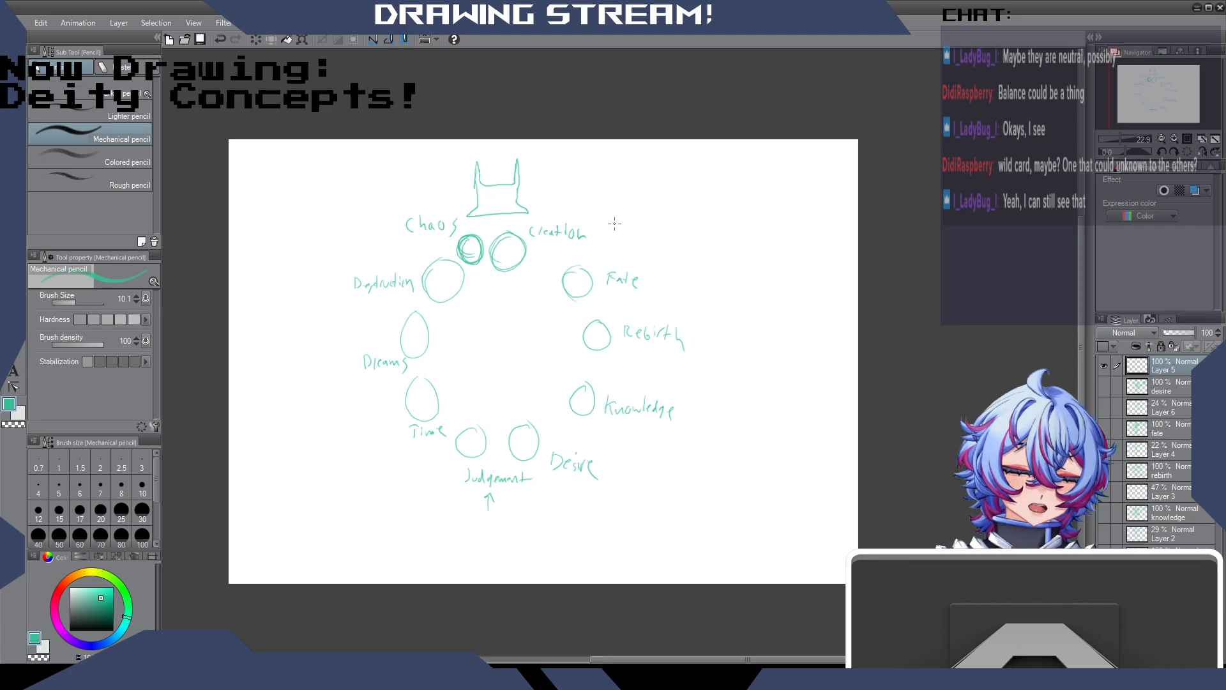
left_click_drag(592, 216, 610, 240)
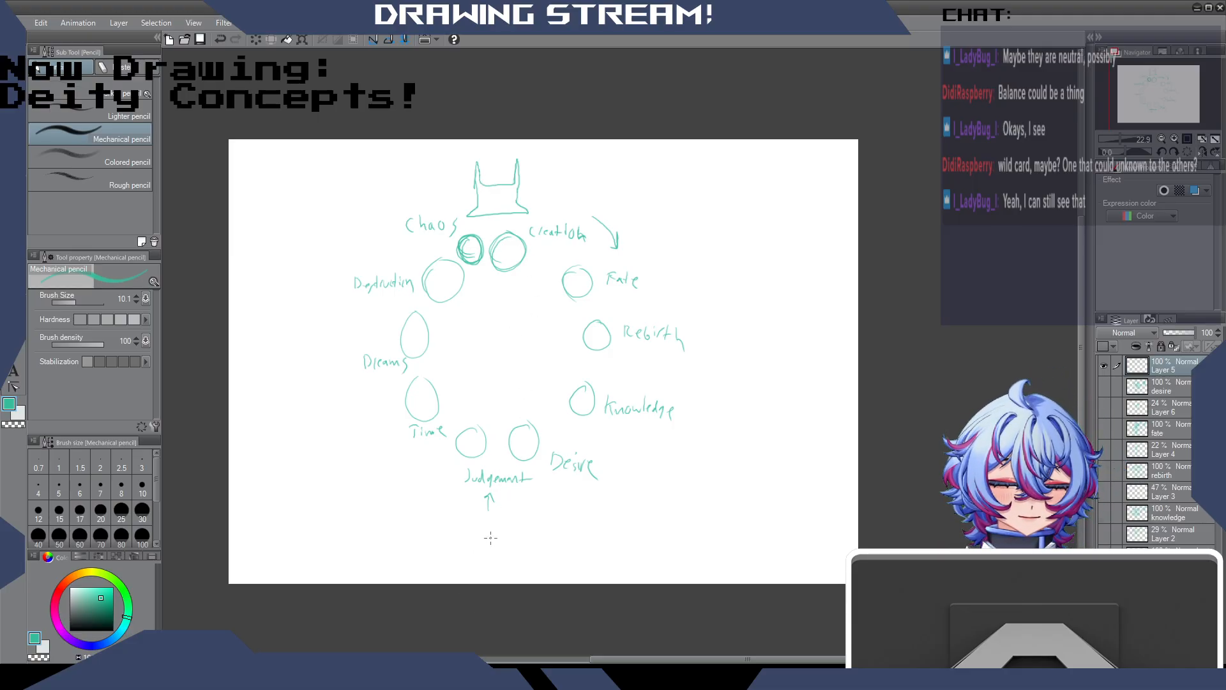
Try out straight arrows from Judgement up to the throne and from the throne to Rebirth, and undo them.
left_click_drag(493, 465, 495, 159)
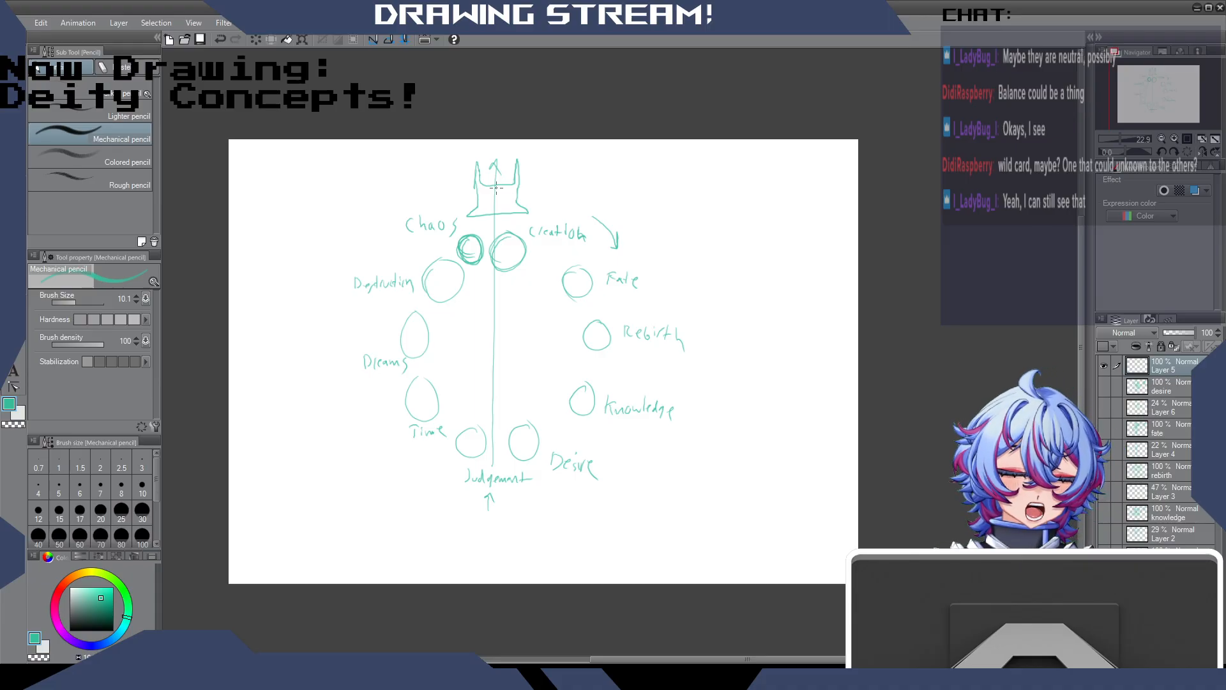
mouse_move(494, 175)
left_mouse_down()
mouse_move(586, 345)
mouse_move(570, 324)
left_mouse_up()
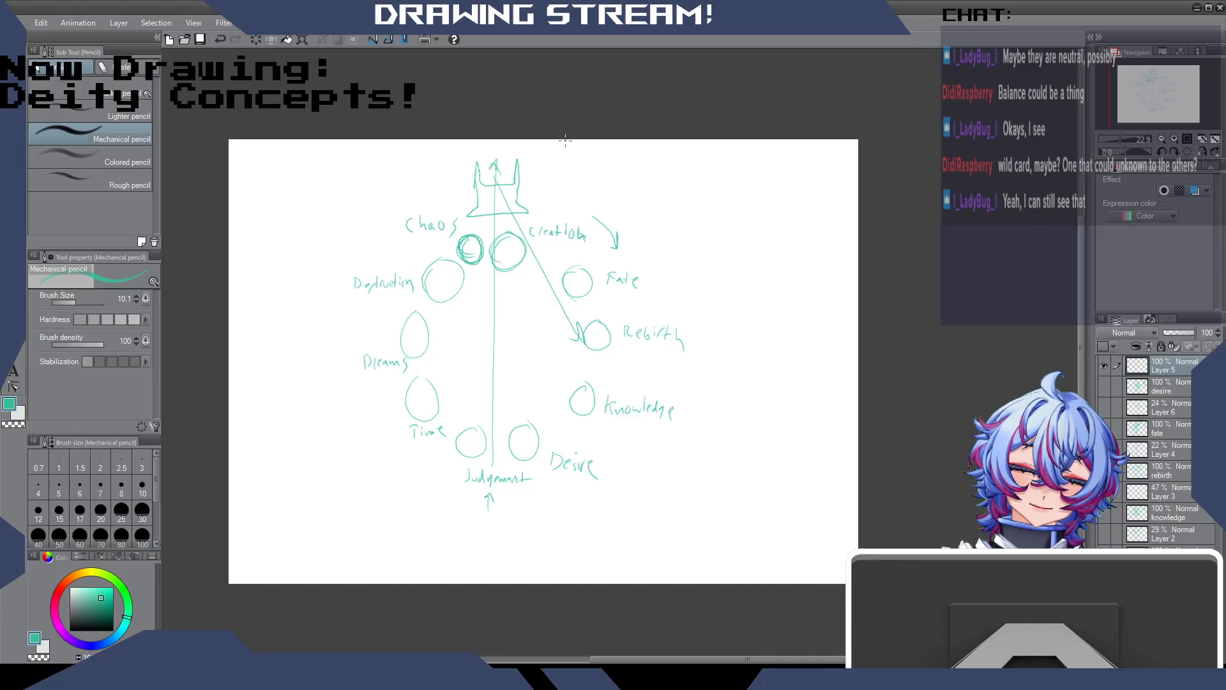
key("ctrl+z")
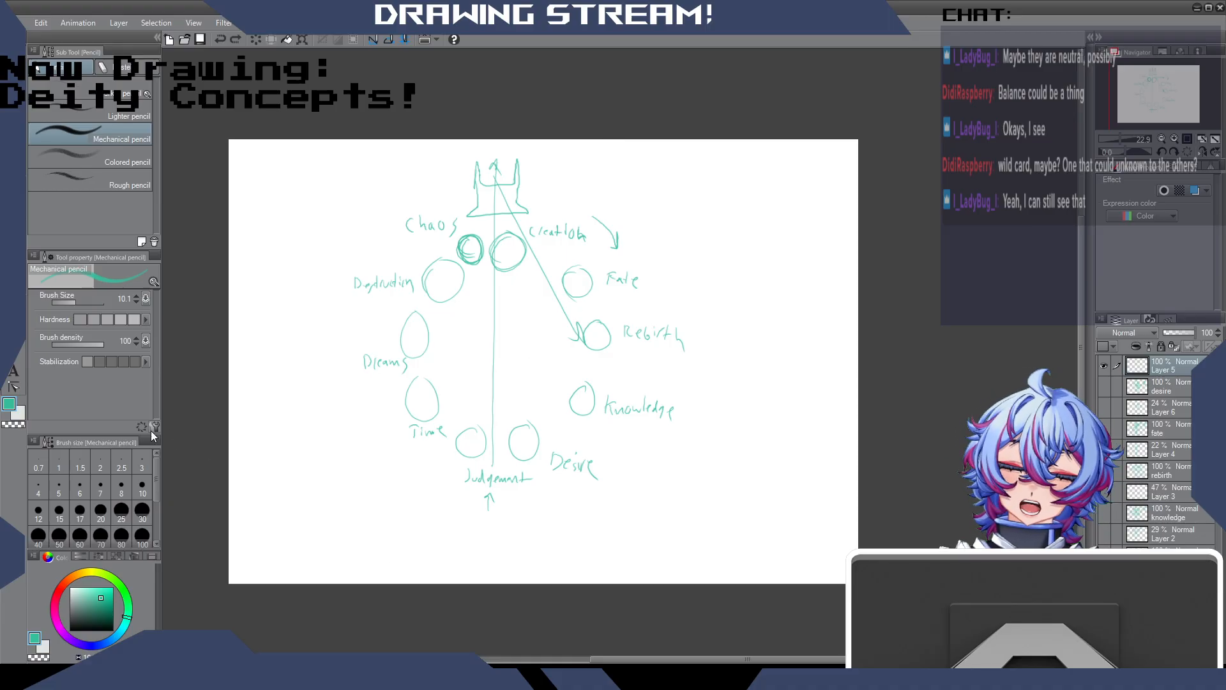
key("ctrl+z")
key("ctrl+z")
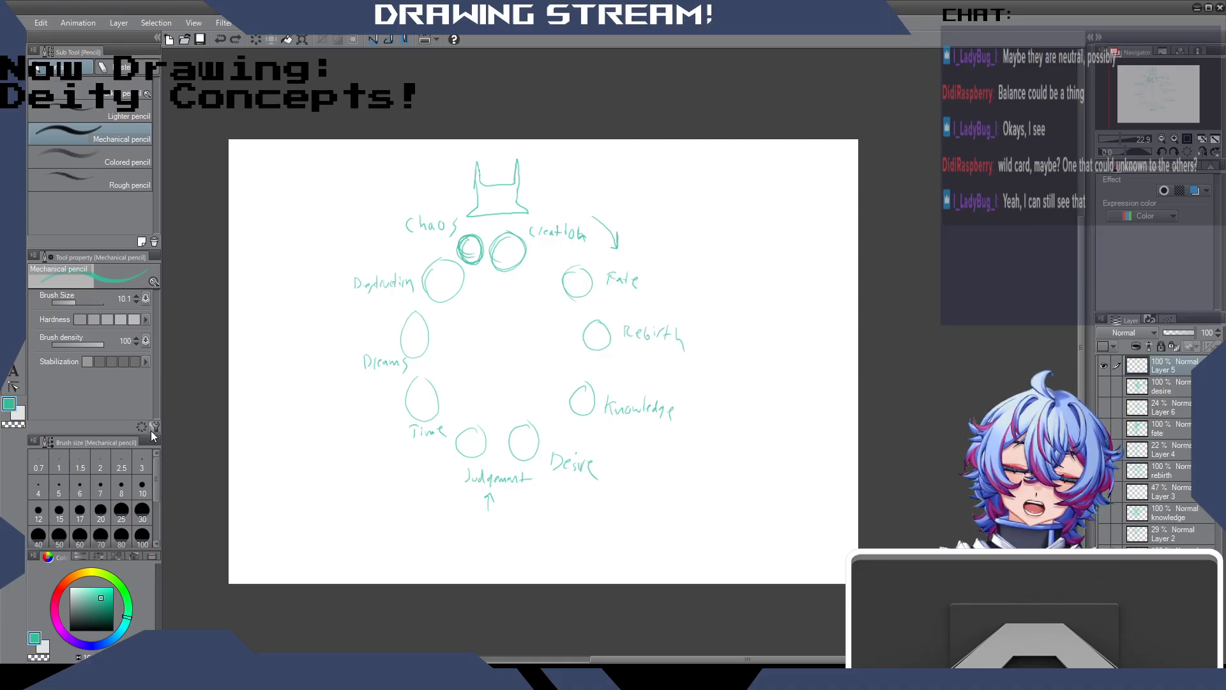
Try out a bracket around Chaos and Destruction with a long arrow across to Creation, and undo both.
mouse_move(400, 206)
left_mouse_down()
mouse_move(326, 275)
mouse_move(335, 313)
left_mouse_up()
mouse_move(358, 250)
left_mouse_down()
mouse_move(584, 238)
mouse_move(565, 254)
left_mouse_up()
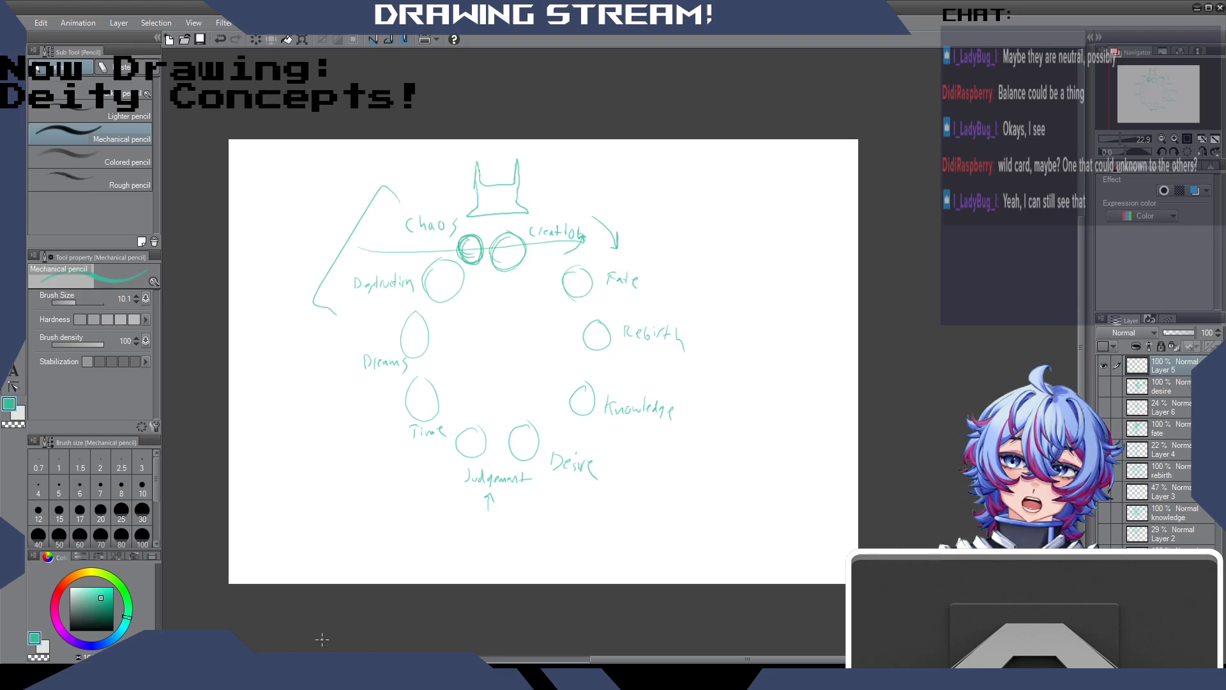
key("ctrl+z")
key("ctrl+z")
key("ctrl+z")
key("ctrl+z")
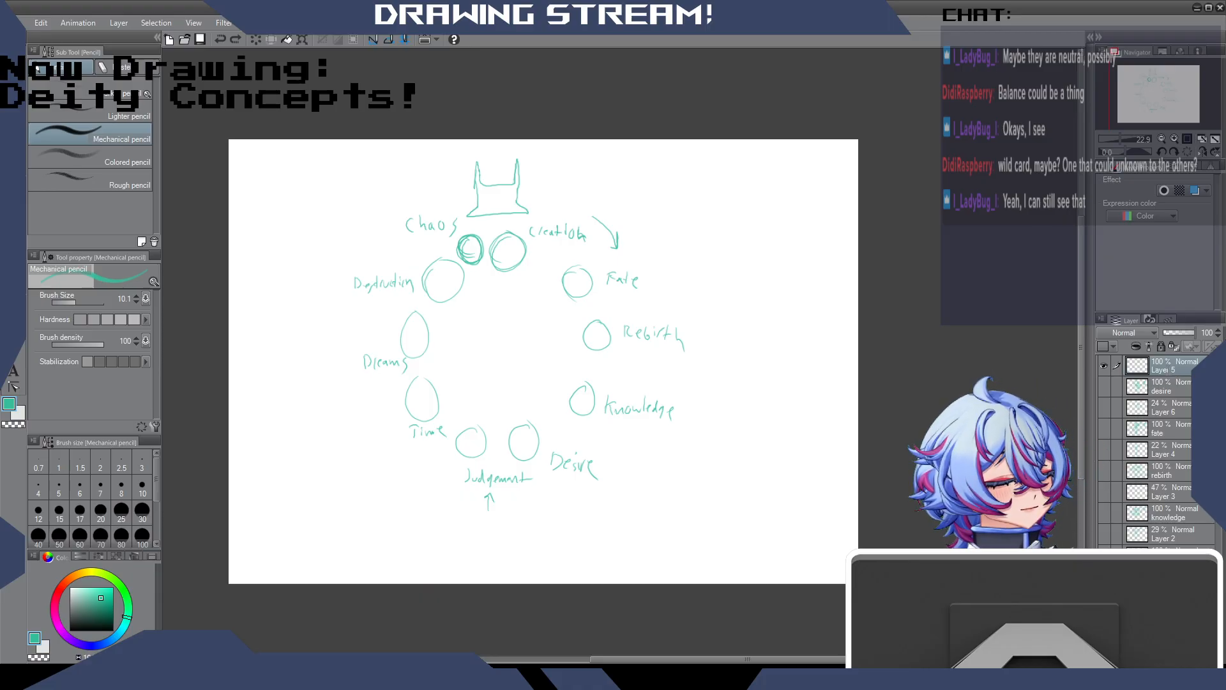
Rename the ring drawing's layer "diagram" and save the file.
type("diagram")
key("Return")
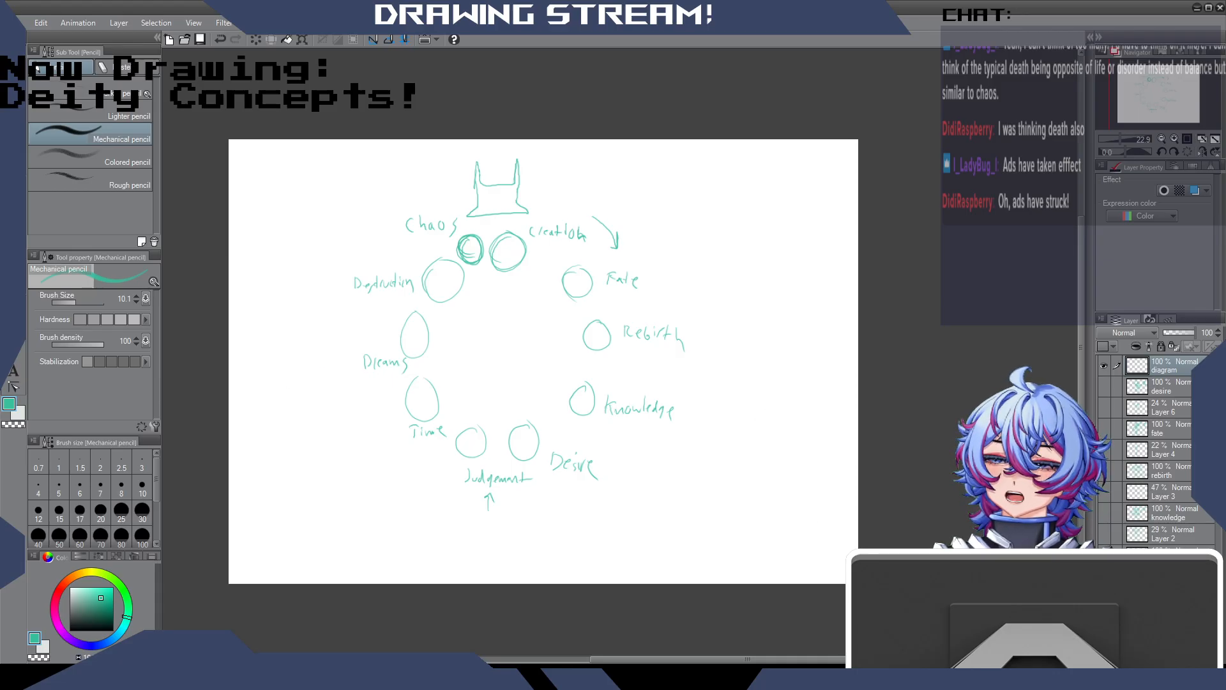
left_click(200, 40)
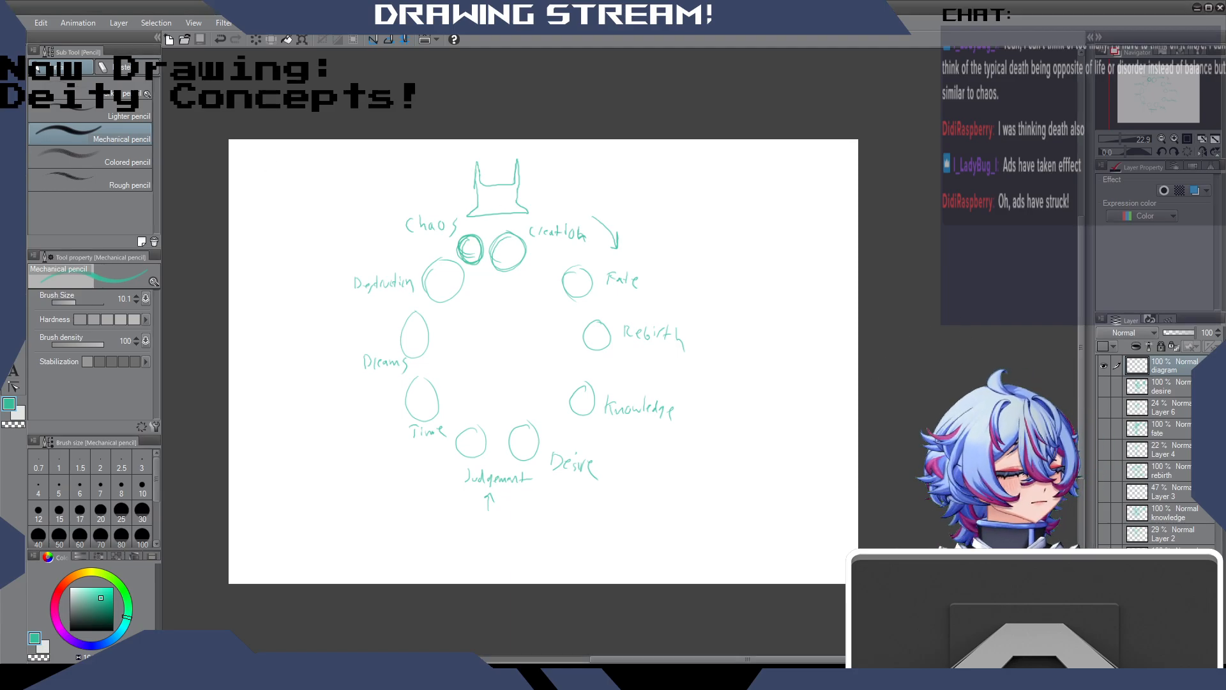
Add a new layer named "destruction" above the diagram layer and leave the diagram hidden.
left_click(1104, 366)
left_click(1136, 346)
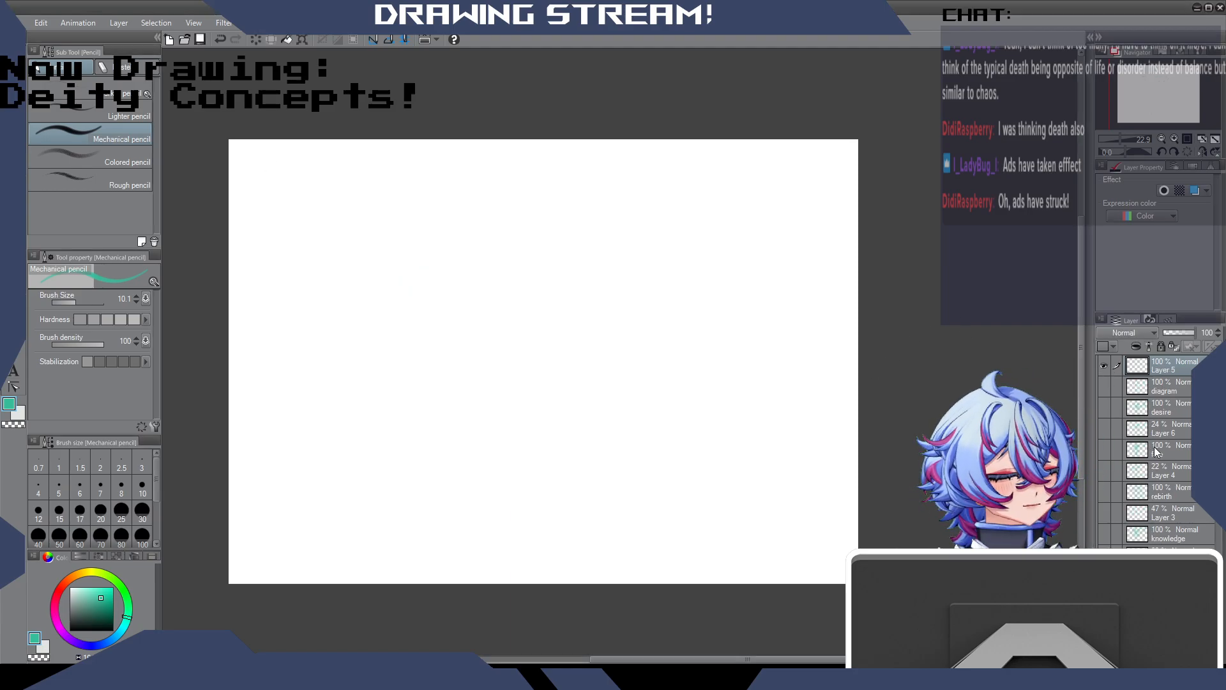
left_click(1159, 409)
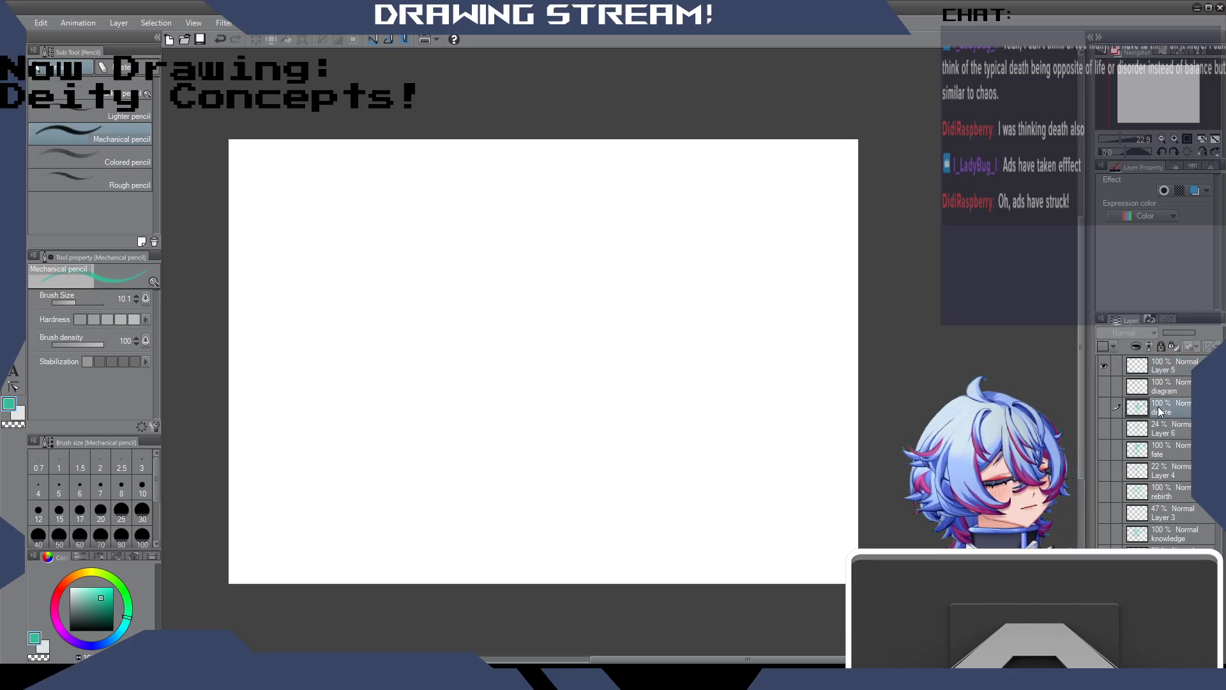
left_click(1105, 387)
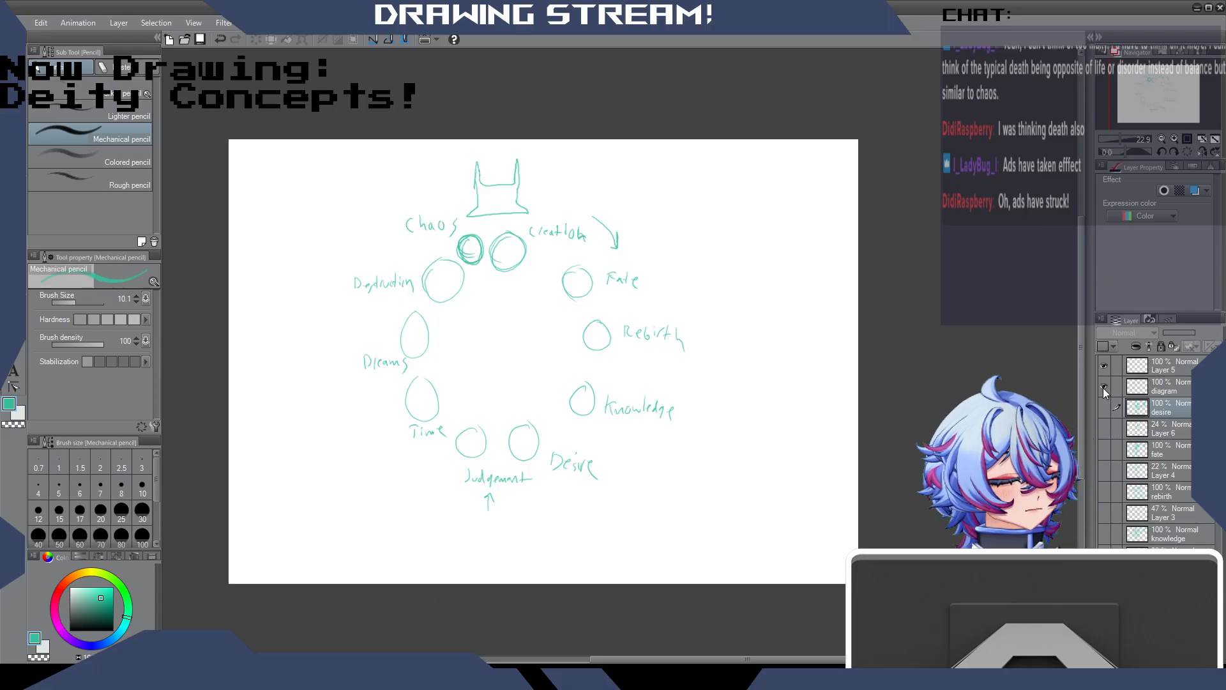
left_click(1167, 371)
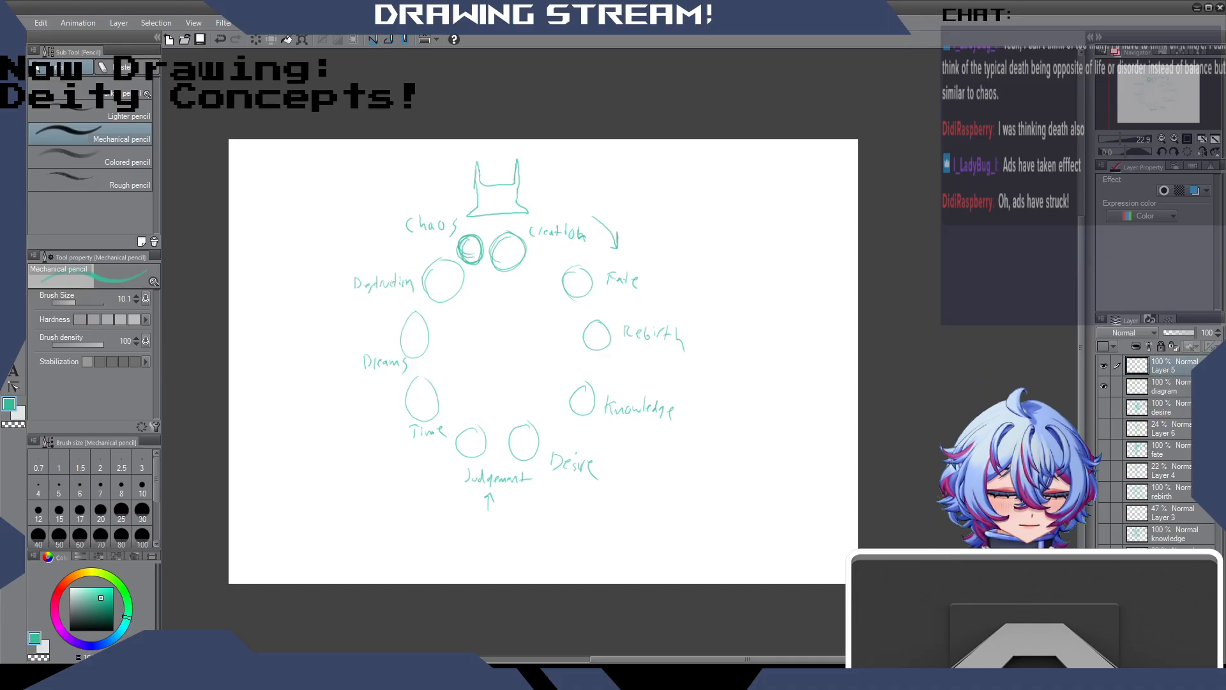
type("destruction")
key("Return")
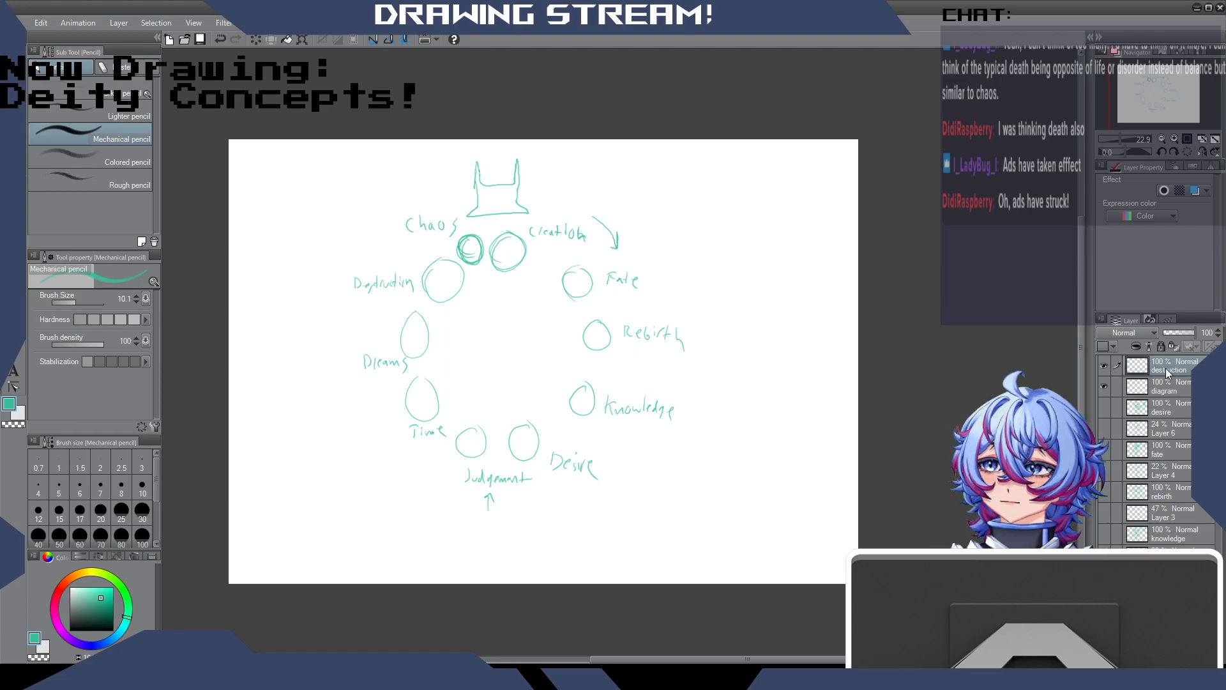
left_click(1104, 387)
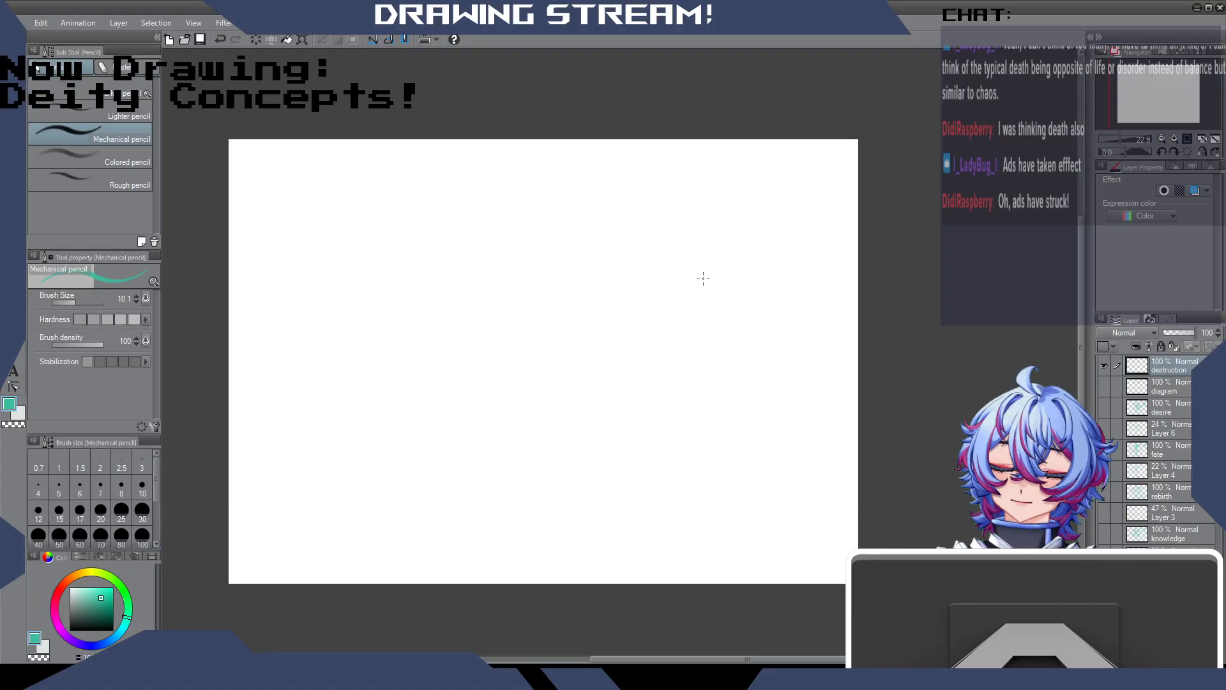
Handwrite the title "Destruction" in the page's upper-left corner, undoing a stray wavy test stroke first.
scroll(784, 294, "up", 1)
left_click_drag(734, 660, 707, 662)
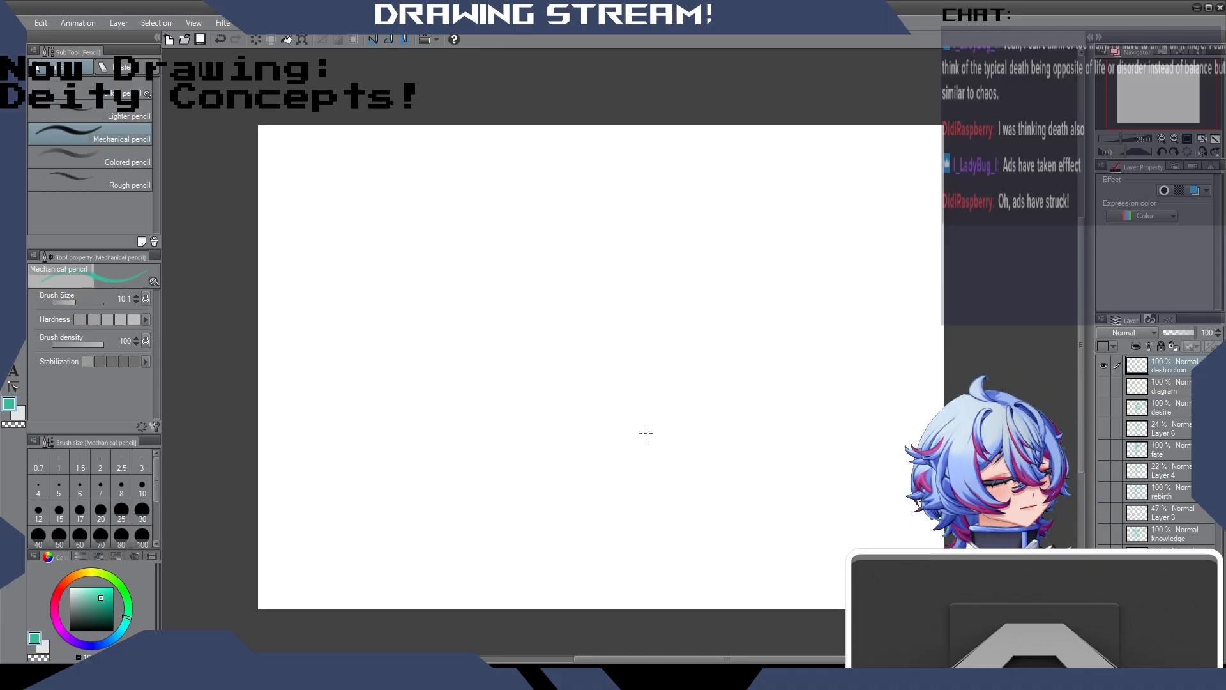
mouse_move(572, 254)
left_mouse_down()
mouse_move(613, 266)
mouse_move(641, 294)
left_mouse_up()
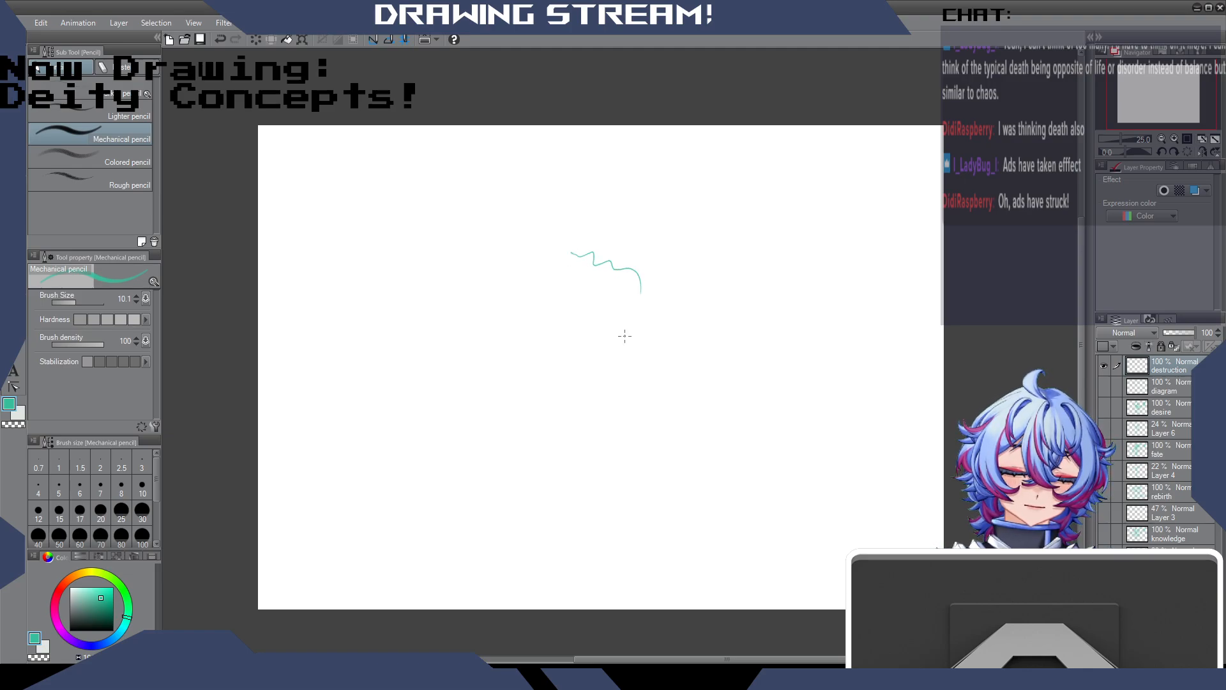
key("ctrl+z")
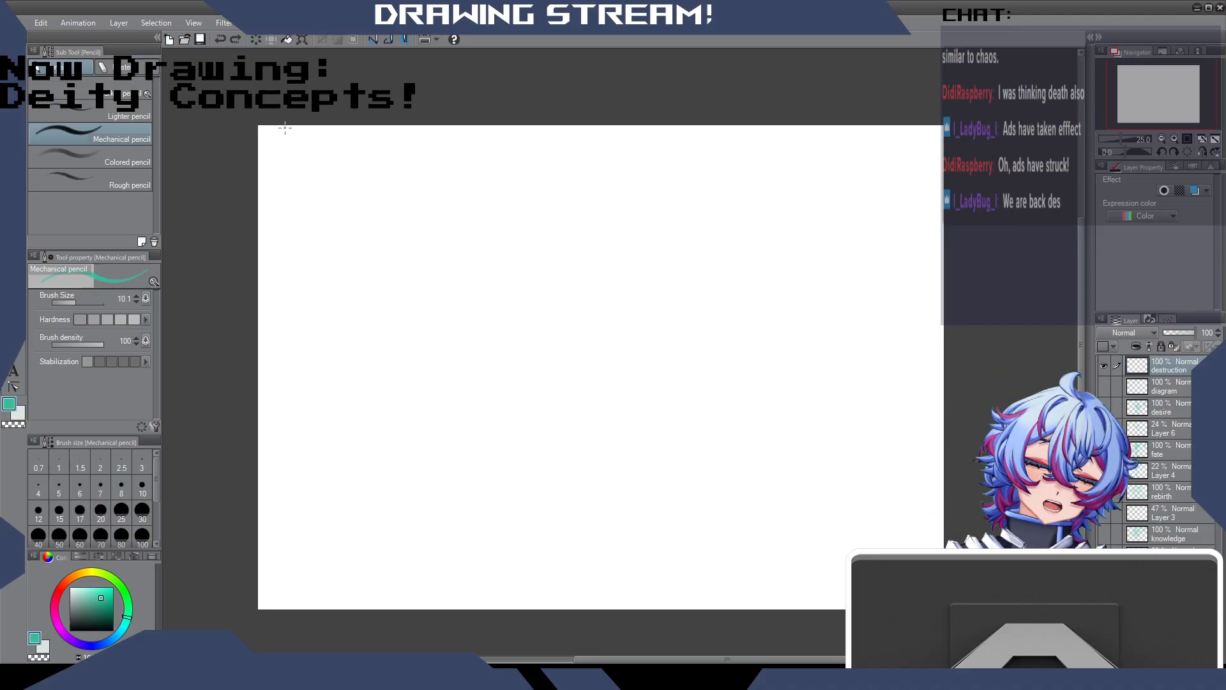
left_click_drag(281, 143, 378, 157)
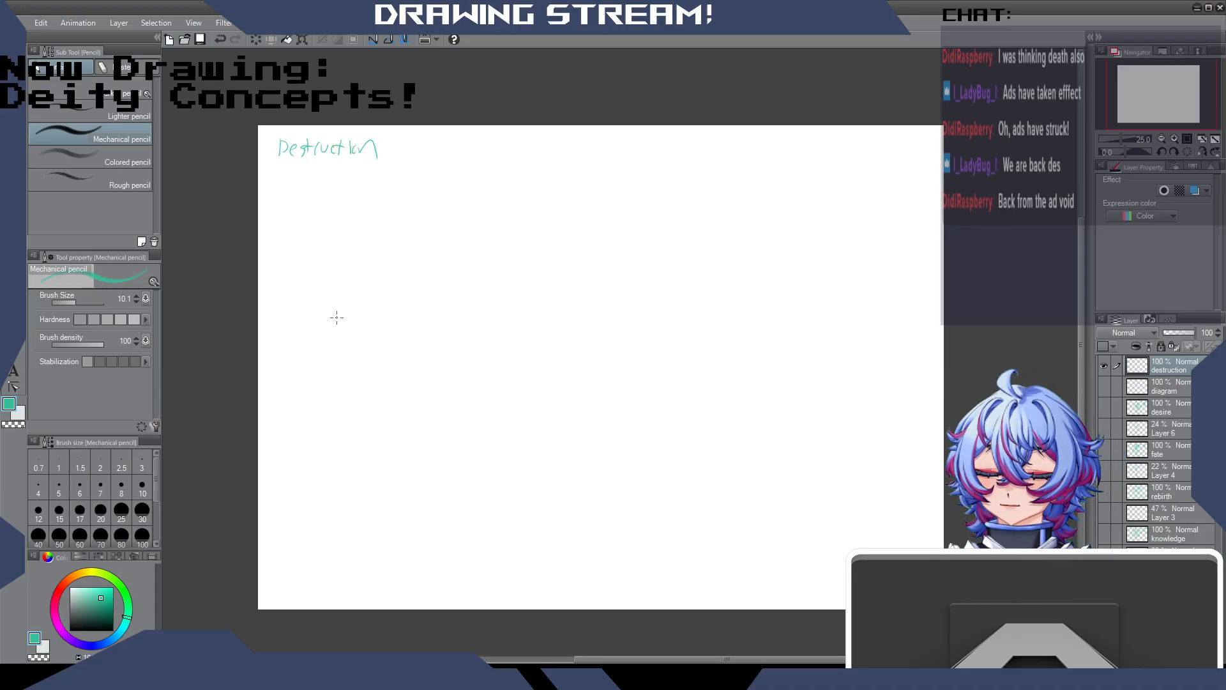
Rough in the figure's round head, neck, rounded chest, tapering waist and the start of the hips.
scroll(336, 318, "up", 1)
left_click_drag(710, 659, 743, 659)
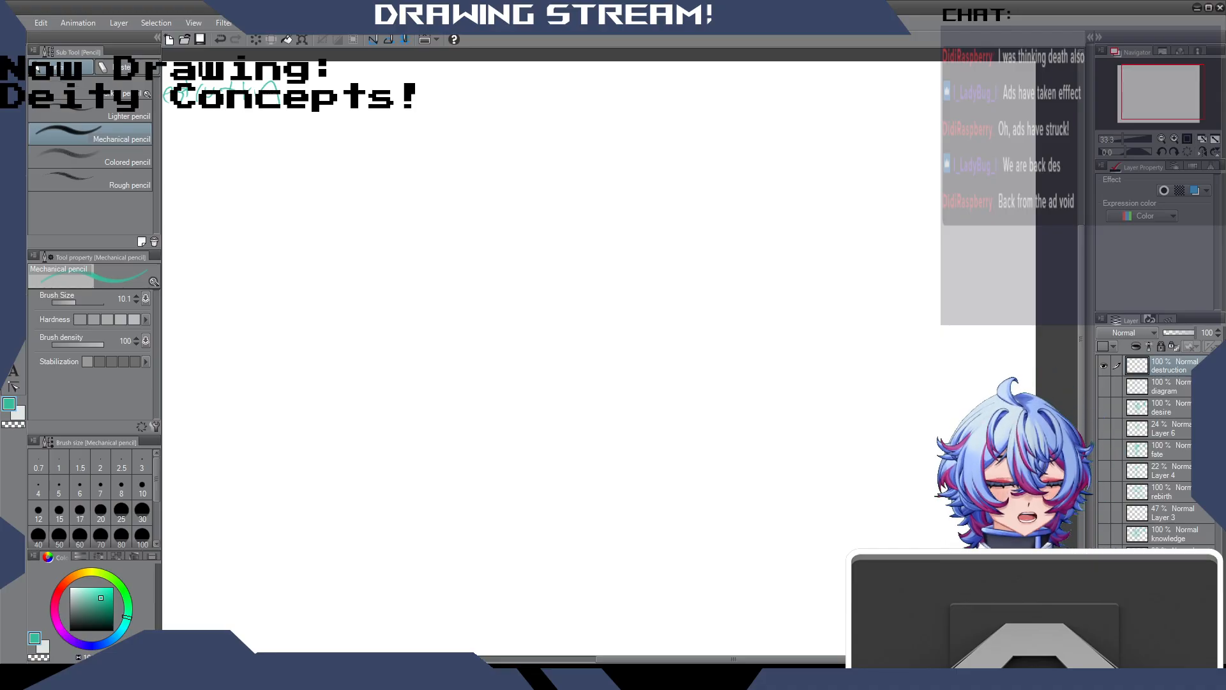
mouse_move(644, 198)
left_mouse_down()
mouse_move(635, 246)
mouse_move(613, 190)
mouse_move(642, 231)
mouse_move(605, 236)
mouse_move(614, 184)
mouse_move(631, 190)
mouse_move(641, 236)
mouse_move(647, 200)
mouse_move(628, 183)
mouse_move(628, 256)
left_mouse_up()
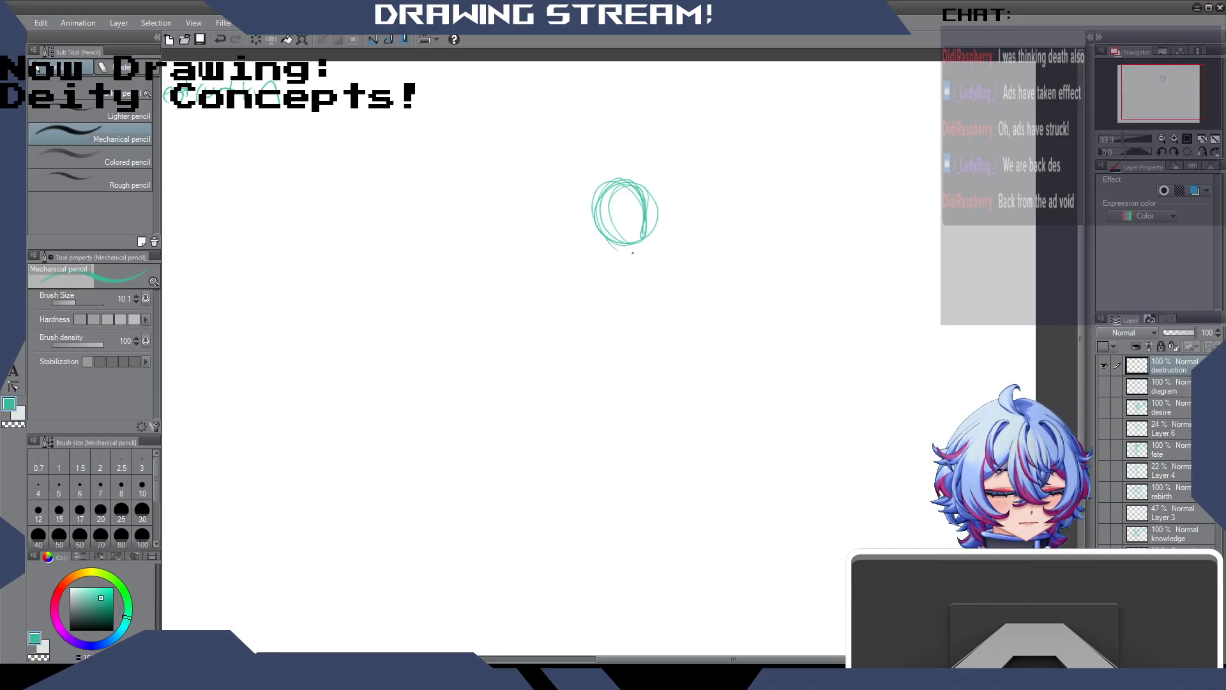
left_click_drag(643, 186, 619, 245)
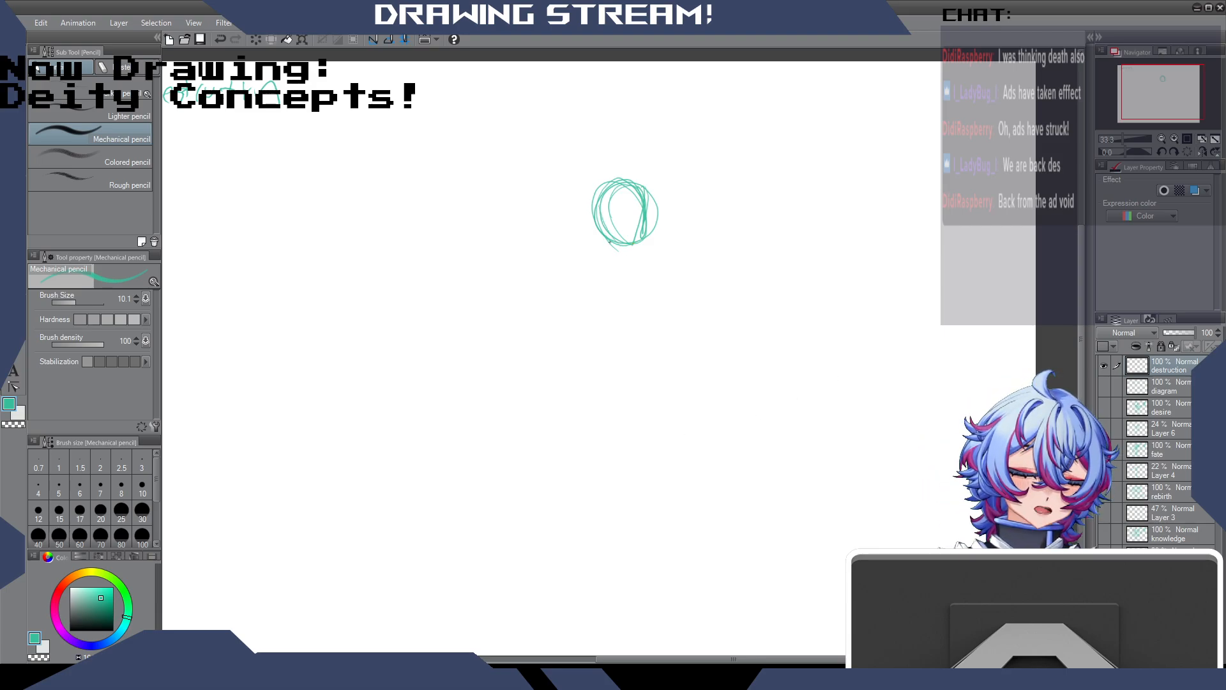
mouse_move(650, 208)
left_mouse_down()
mouse_move(647, 237)
mouse_move(604, 258)
mouse_move(631, 278)
mouse_move(589, 276)
left_mouse_up()
mouse_move(604, 256)
left_mouse_down()
mouse_move(632, 282)
mouse_move(594, 307)
mouse_move(638, 291)
left_mouse_up()
mouse_move(598, 258)
left_mouse_down()
mouse_move(575, 300)
mouse_move(639, 287)
mouse_move(576, 345)
mouse_move(585, 350)
left_mouse_up()
left_click_drag(623, 306, 593, 357)
mouse_move(576, 333)
left_mouse_down()
mouse_move(621, 370)
mouse_move(580, 389)
mouse_move(576, 362)
mouse_move(599, 388)
mouse_move(602, 367)
mouse_move(578, 384)
left_mouse_up()
left_click_drag(580, 391, 569, 432)
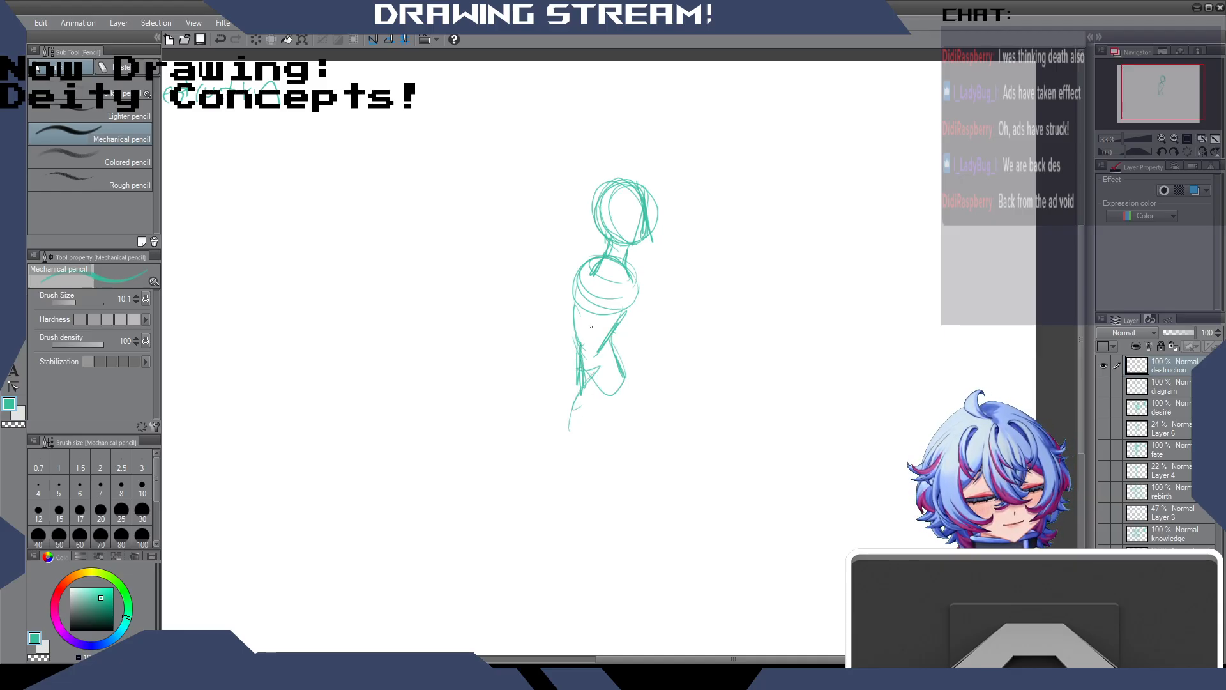
Sketch two long straight legs down to pointed feet and an arm reaching down and back from the shoulder.
left_click_drag(591, 382, 588, 420)
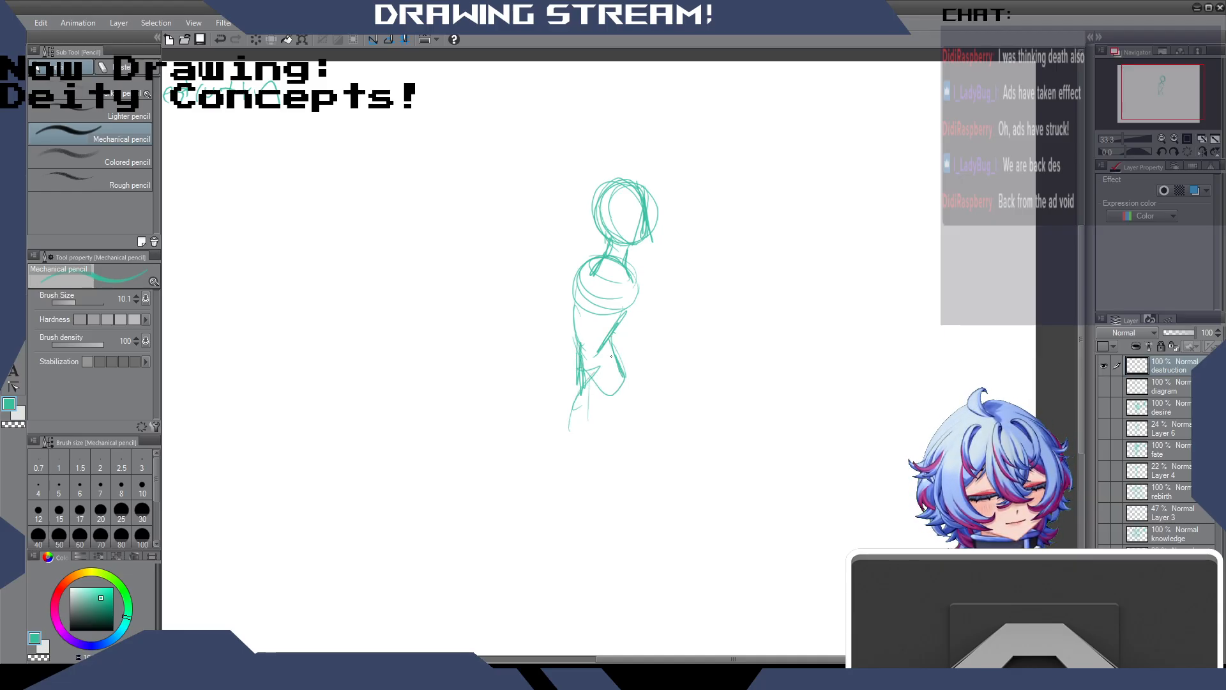
left_click_drag(576, 301, 578, 337)
mouse_move(582, 324)
left_mouse_down()
mouse_move(590, 399)
mouse_move(555, 420)
left_mouse_up()
mouse_move(595, 366)
left_mouse_down()
mouse_move(583, 434)
mouse_move(549, 419)
mouse_move(544, 478)
left_mouse_up()
left_click_drag(575, 383, 549, 458)
mouse_move(606, 346)
left_mouse_down()
mouse_move(612, 396)
mouse_move(601, 407)
left_mouse_up()
left_click_drag(613, 356, 612, 459)
left_click_drag(594, 403, 609, 488)
left_click_drag(559, 409, 553, 487)
left_click_drag(594, 374, 555, 498)
left_click_drag(560, 415, 566, 537)
left_click_drag(591, 391, 567, 496)
mouse_move(619, 374)
left_mouse_down()
mouse_move(620, 422)
mouse_move(587, 505)
left_mouse_up()
left_click_drag(587, 428, 587, 520)
left_click_drag(581, 447, 572, 526)
left_click_drag(578, 484, 560, 570)
left_click_drag(560, 465, 539, 627)
left_click_drag(562, 556, 544, 629)
left_click_drag(570, 540, 556, 606)
left_click_drag(586, 447, 579, 515)
left_click_drag(585, 517, 596, 561)
left_click_drag(600, 456, 606, 498)
mouse_move(607, 495)
left_mouse_down()
mouse_move(599, 565)
mouse_move(612, 595)
left_mouse_up()
left_click_drag(588, 527, 612, 608)
mouse_move(598, 382)
left_mouse_down()
mouse_move(597, 409)
mouse_move(578, 379)
mouse_move(624, 374)
mouse_move(595, 394)
mouse_move(590, 382)
mouse_move(589, 431)
left_mouse_up()
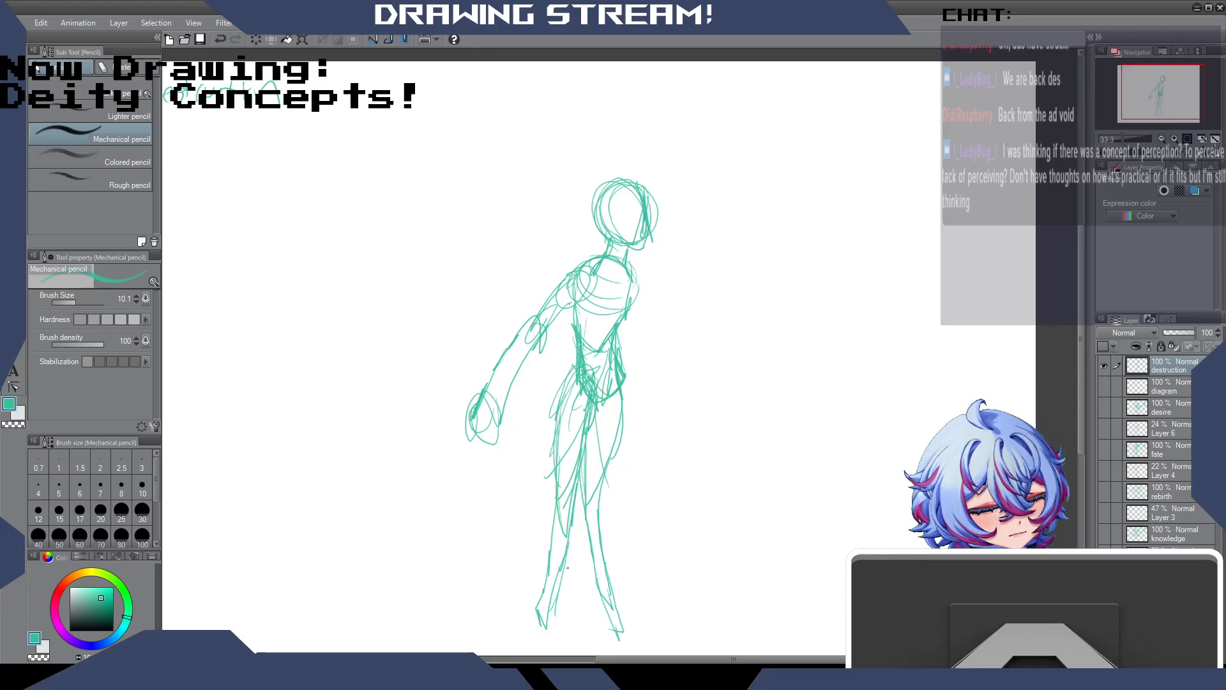
Lasso the figure's hips and legs, delete them and clear the selection.
key("m")
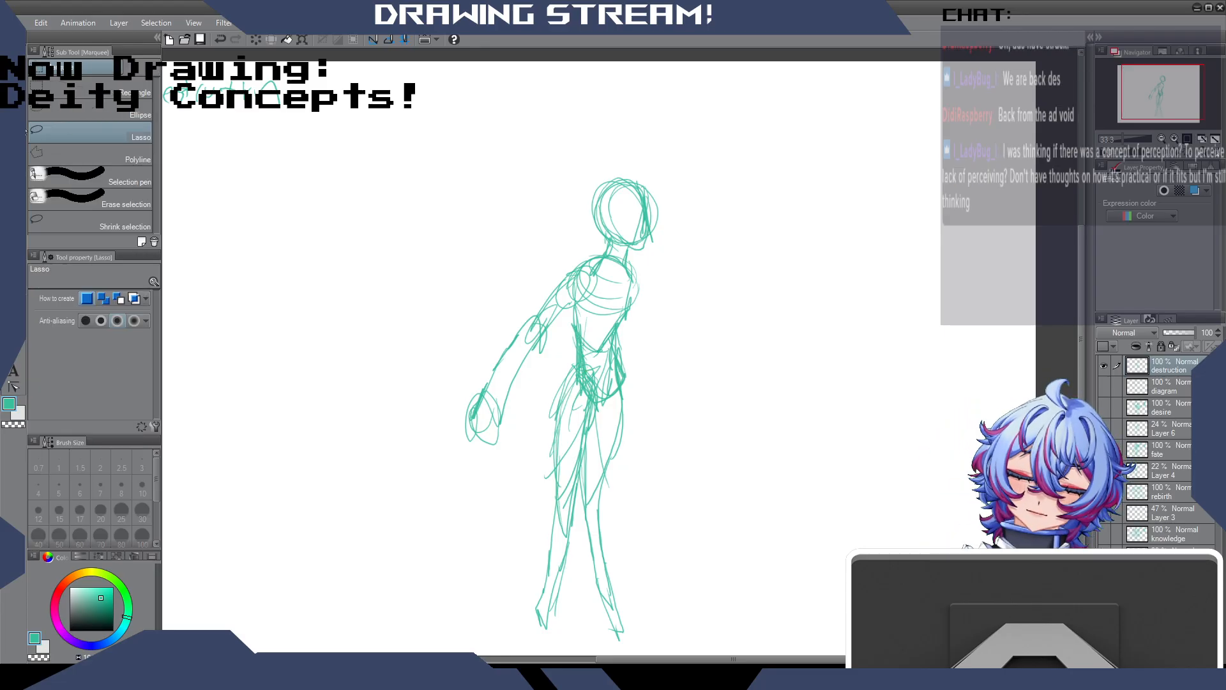
left_click_drag(548, 419, 588, 323)
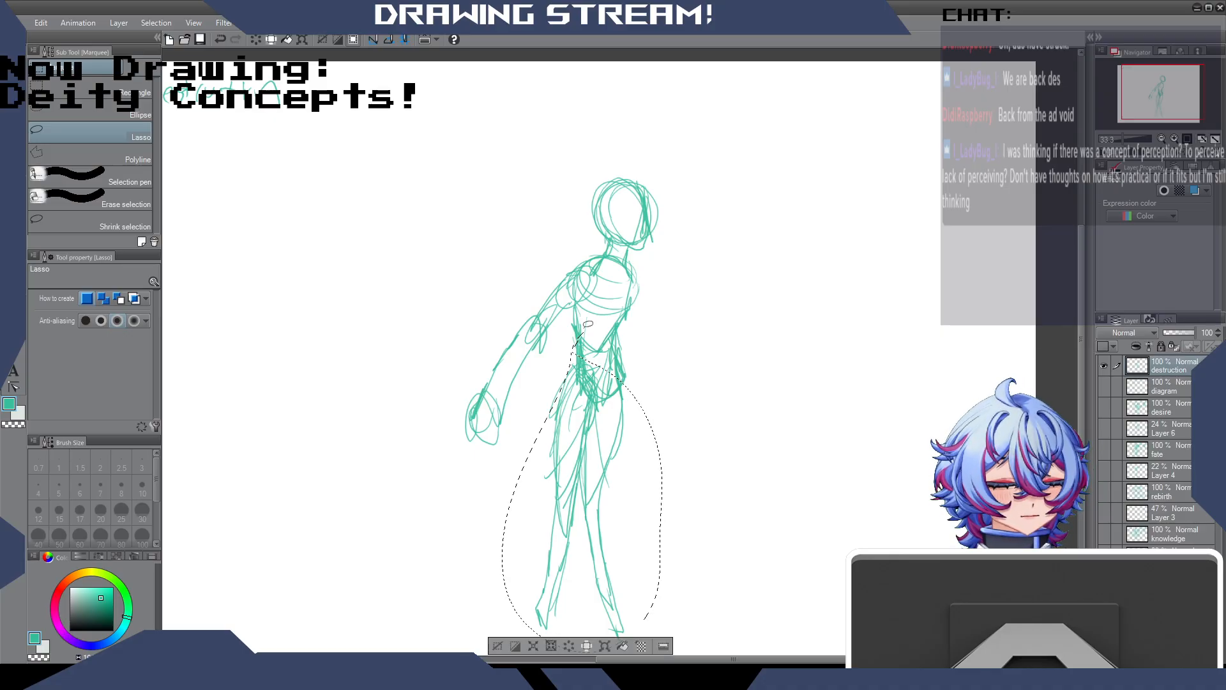
key("Delete")
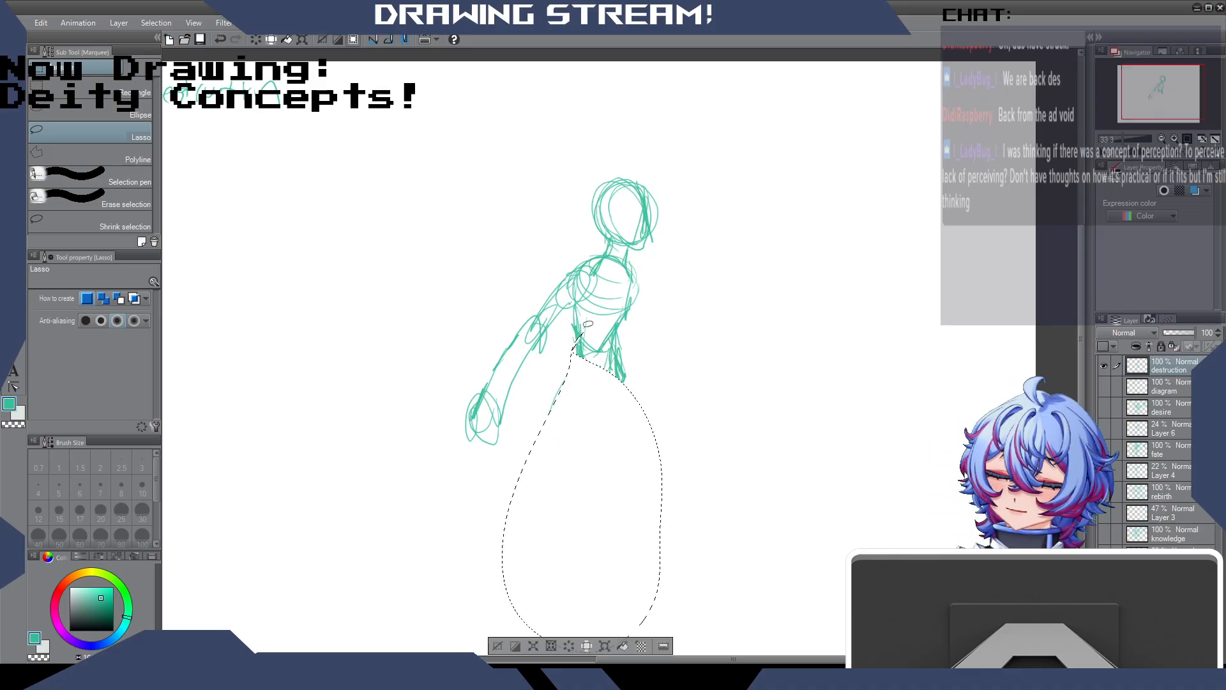
key("ctrl+d")
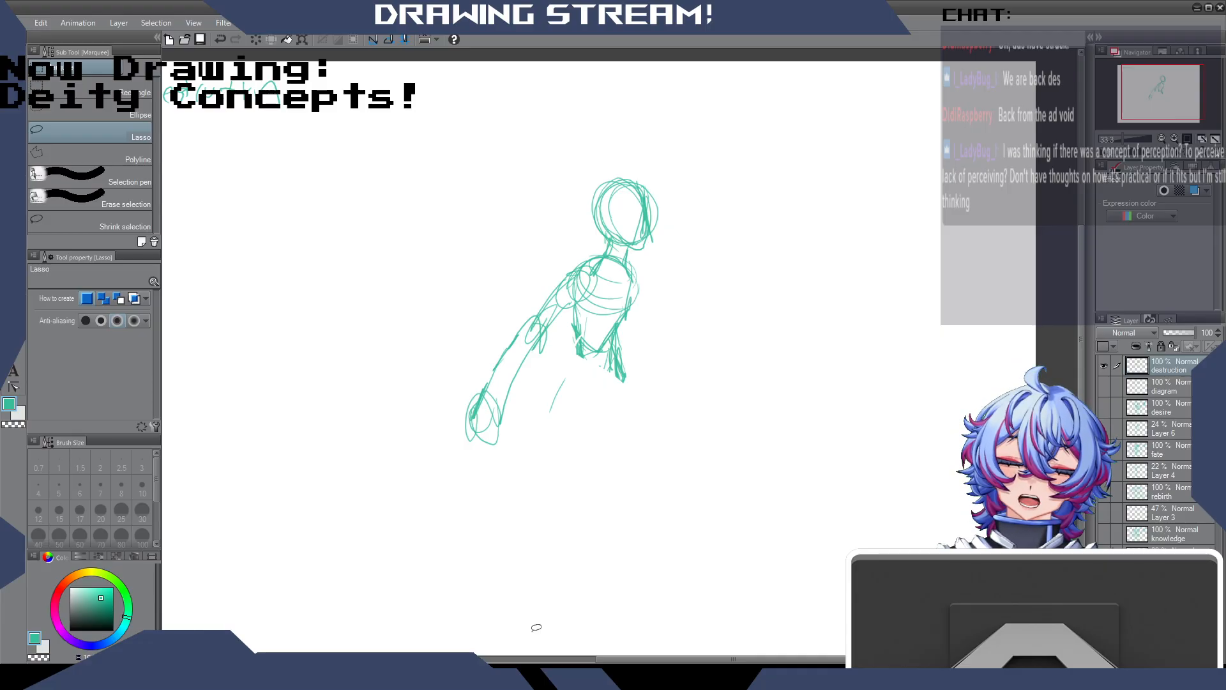
Show only the ring diagram and draw a small upward arrow beneath the Knowledge label on its layer.
left_click(1103, 387)
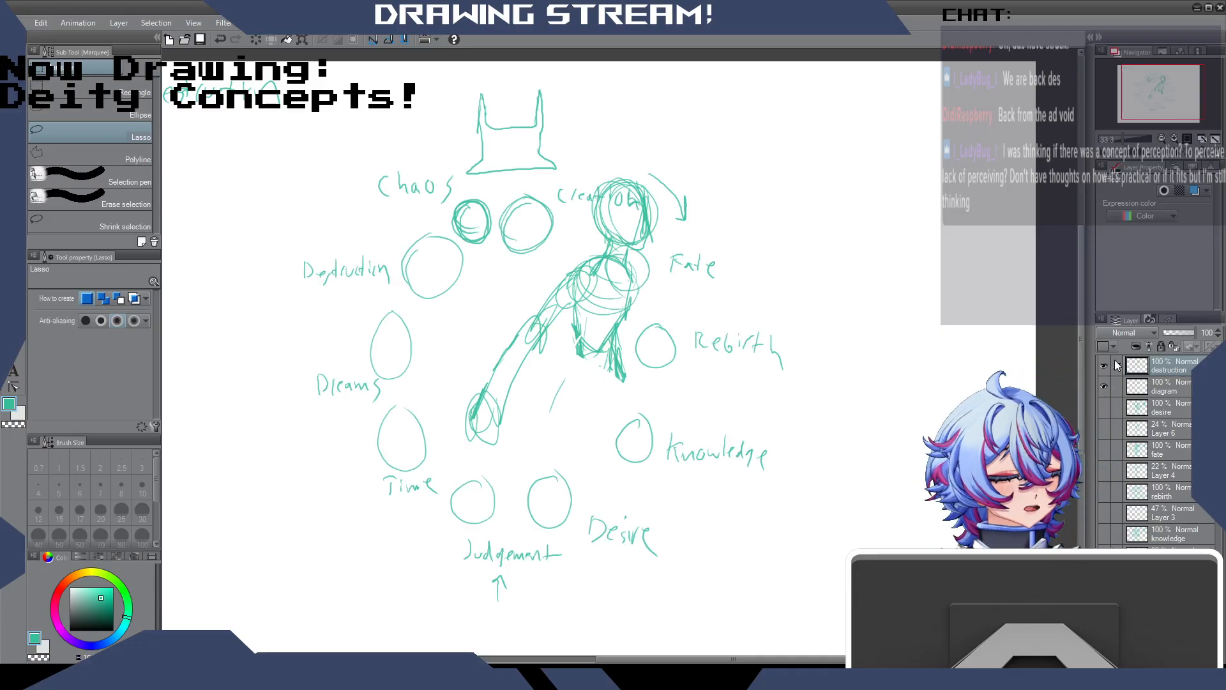
left_click(1105, 365)
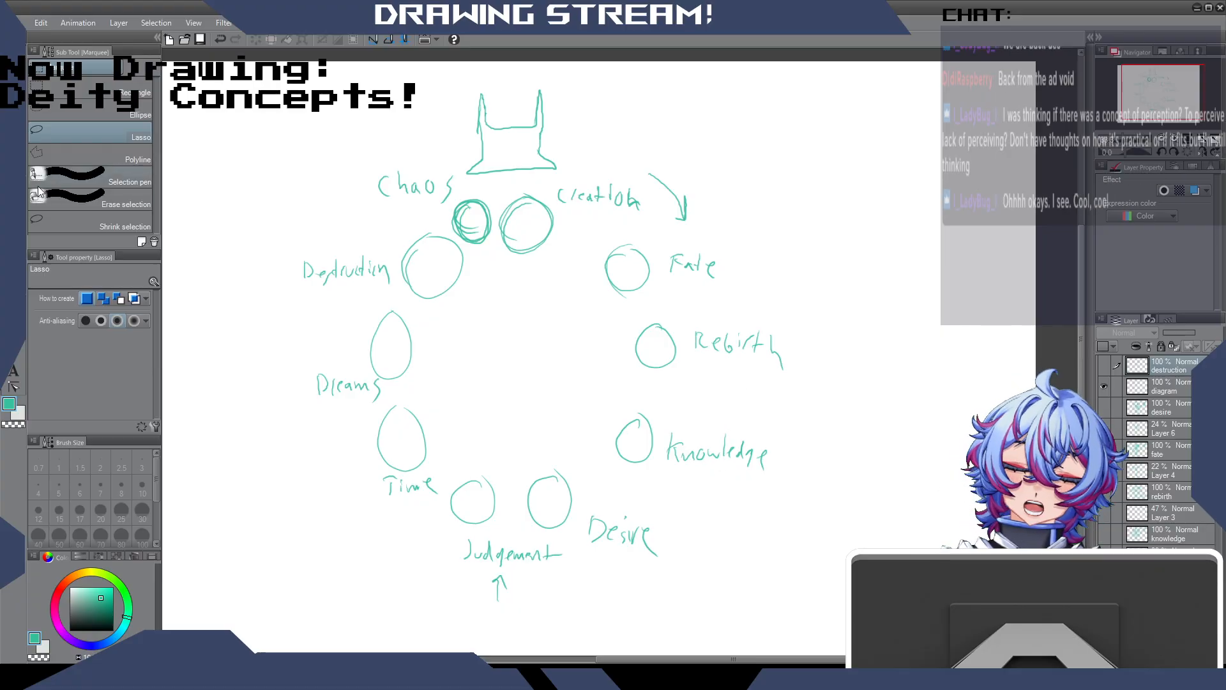
key("p")
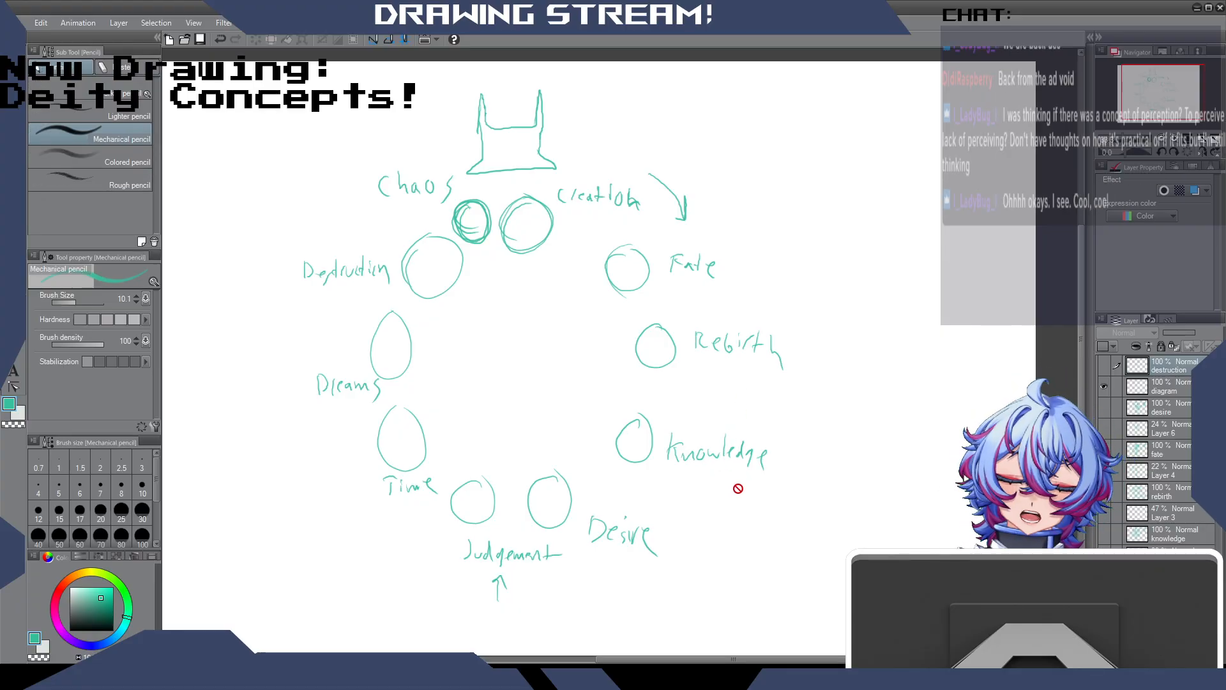
left_click(1150, 387)
left_click_drag(722, 503, 727, 486)
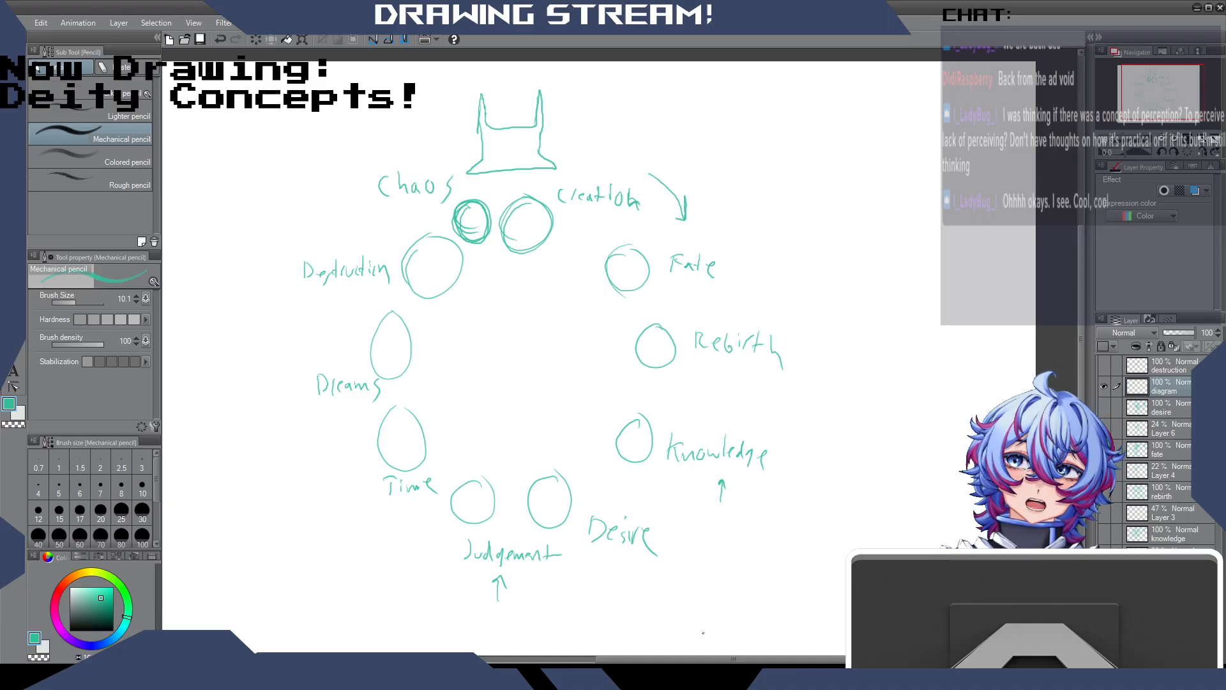
Return to the destruction layer with the diagram hidden and redraw the hips, one straight leg and one bent leg.
left_click(1104, 386)
left_click(1105, 365)
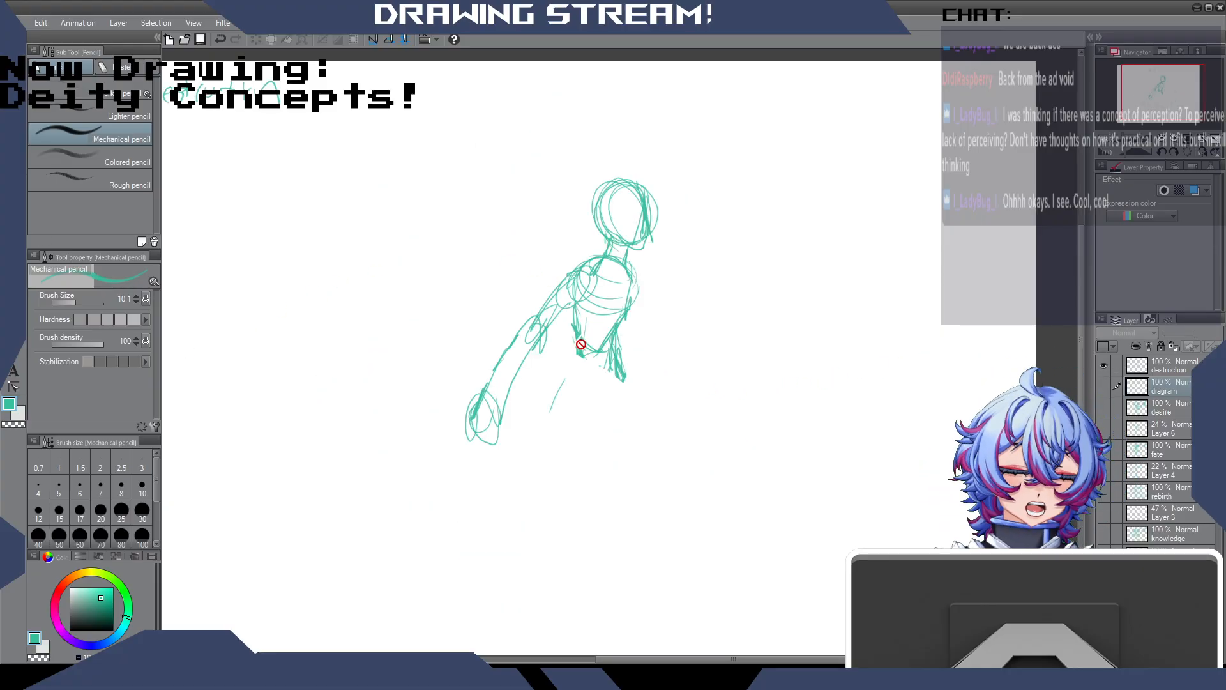
left_click(1169, 370)
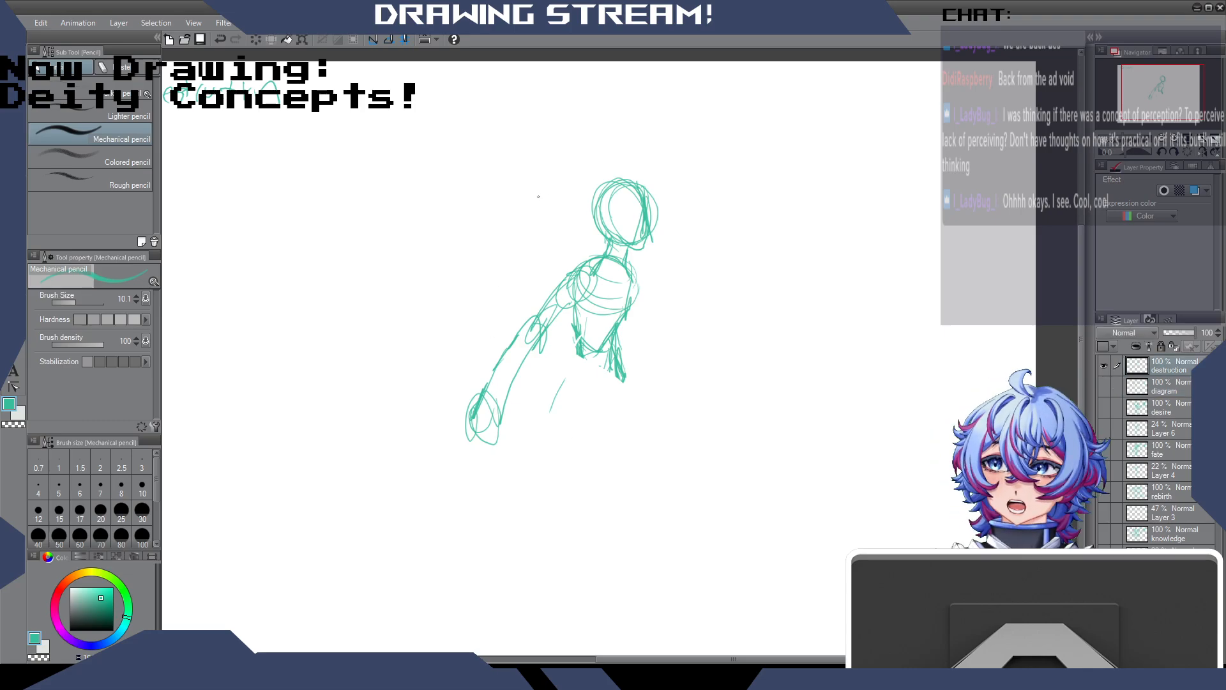
left_click_drag(570, 404, 572, 361)
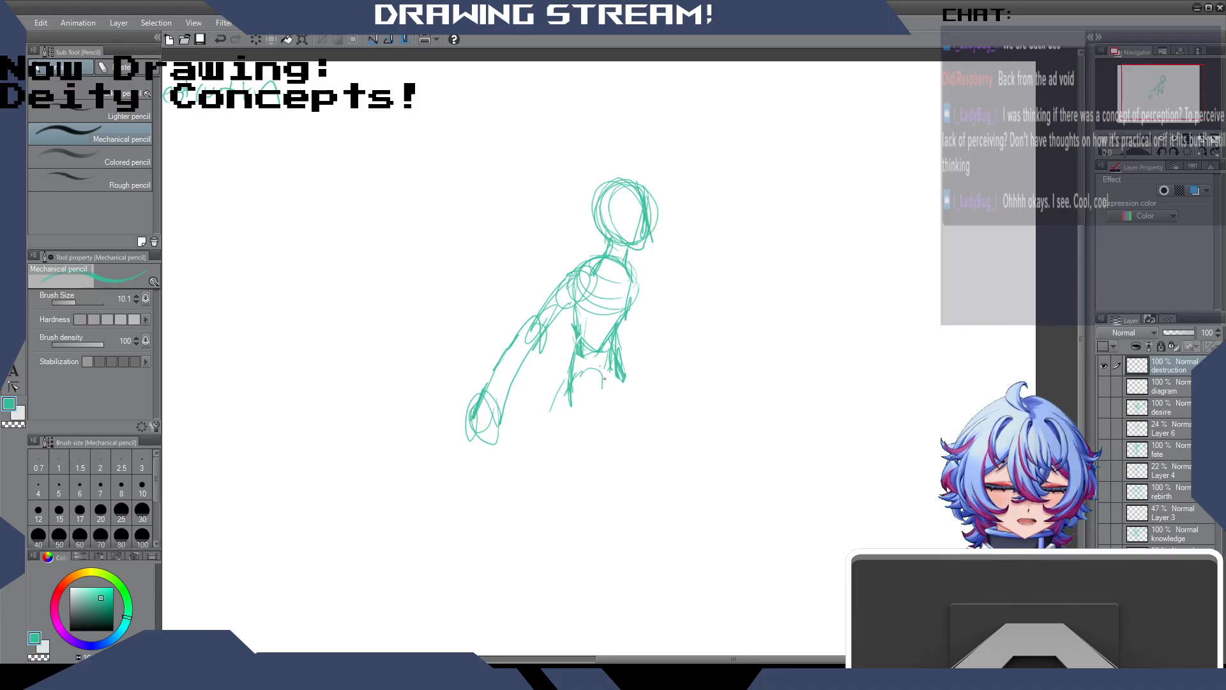
left_click_drag(605, 385, 588, 450)
left_click_drag(562, 397, 575, 479)
left_click_drag(605, 412, 584, 508)
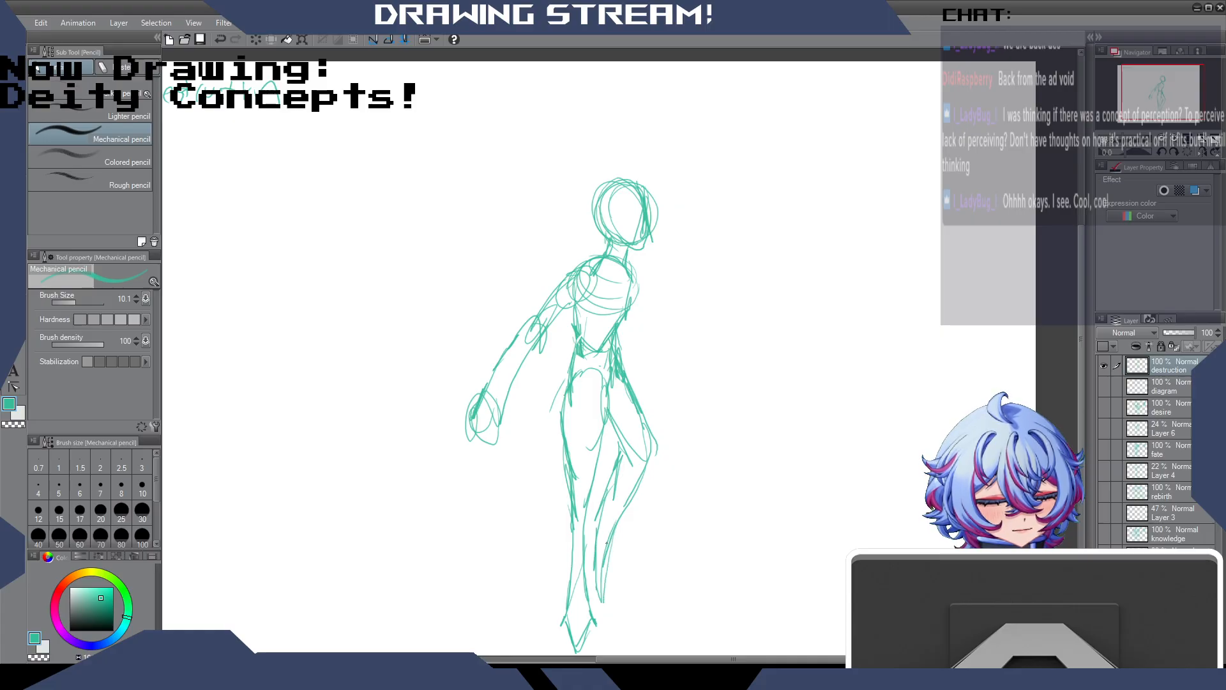
mouse_move(612, 611)
left_mouse_down()
mouse_move(597, 549)
mouse_move(626, 387)
left_mouse_up()
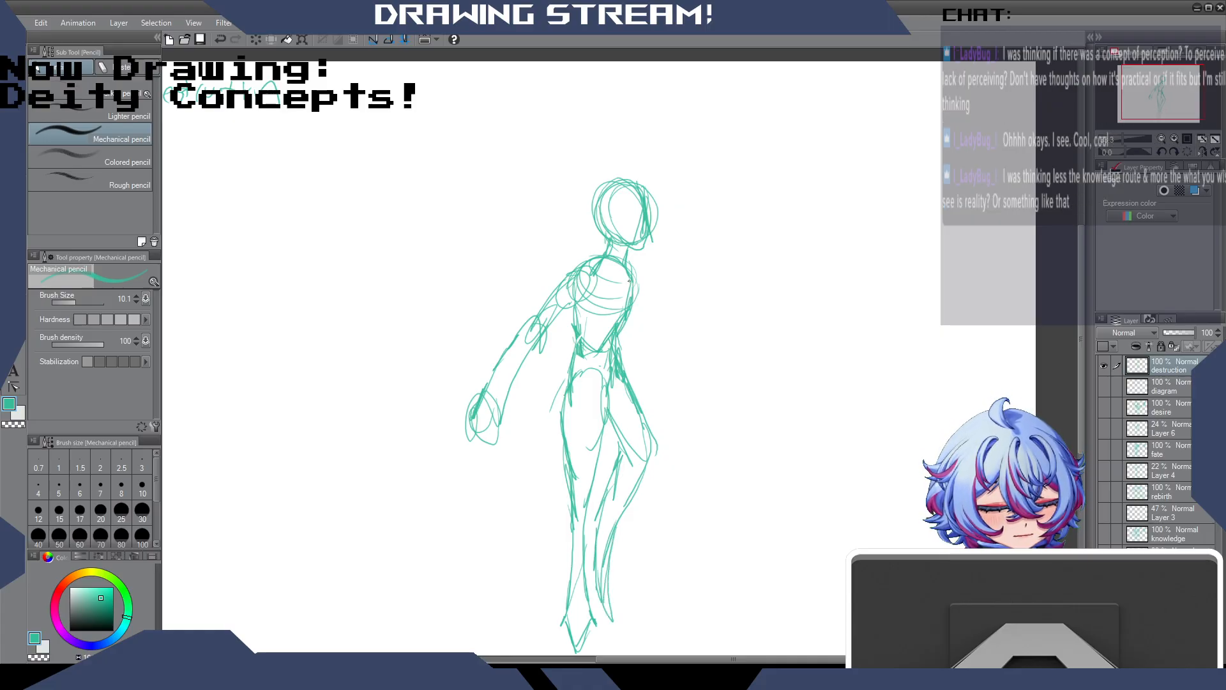
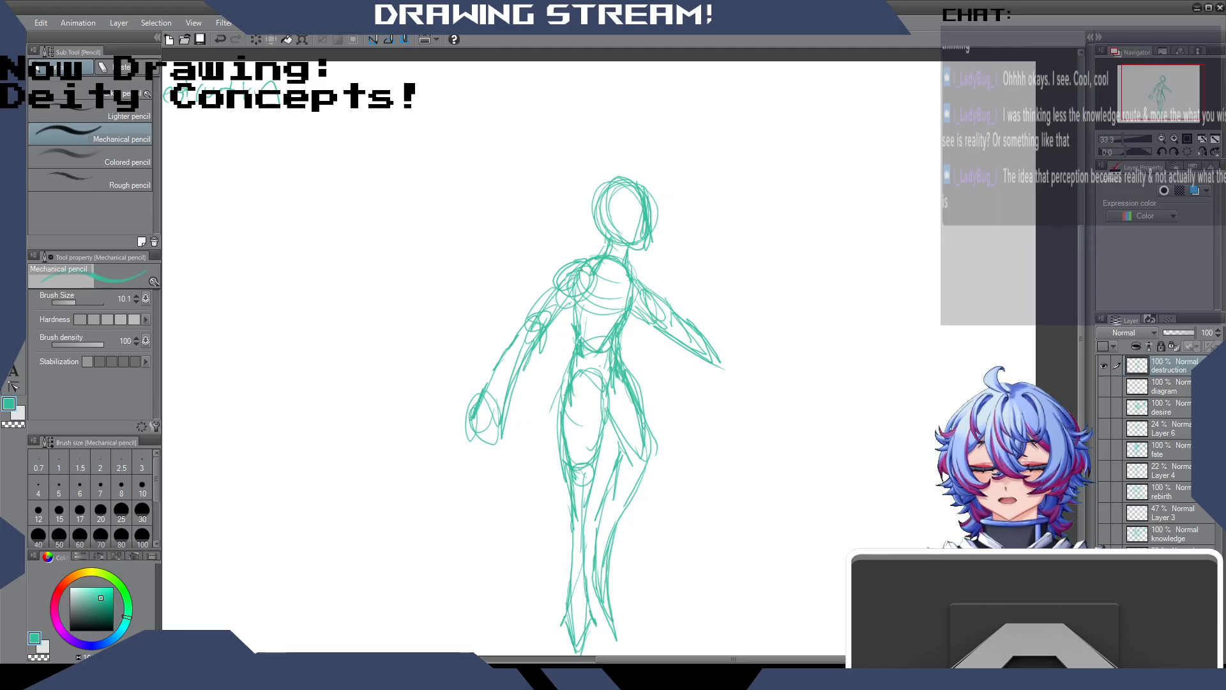
Rework the lowered arm from the shoulder and extend the outstretched arm with a hand and raised fingers.
mouse_move(589, 257)
left_mouse_down()
mouse_move(558, 294)
mouse_move(582, 296)
mouse_move(534, 342)
mouse_move(508, 410)
mouse_move(462, 440)
mouse_move(500, 441)
left_mouse_up()
left_click_drag(706, 337, 734, 357)
mouse_move(741, 361)
left_mouse_down()
mouse_move(724, 378)
mouse_move(740, 378)
left_mouse_up()
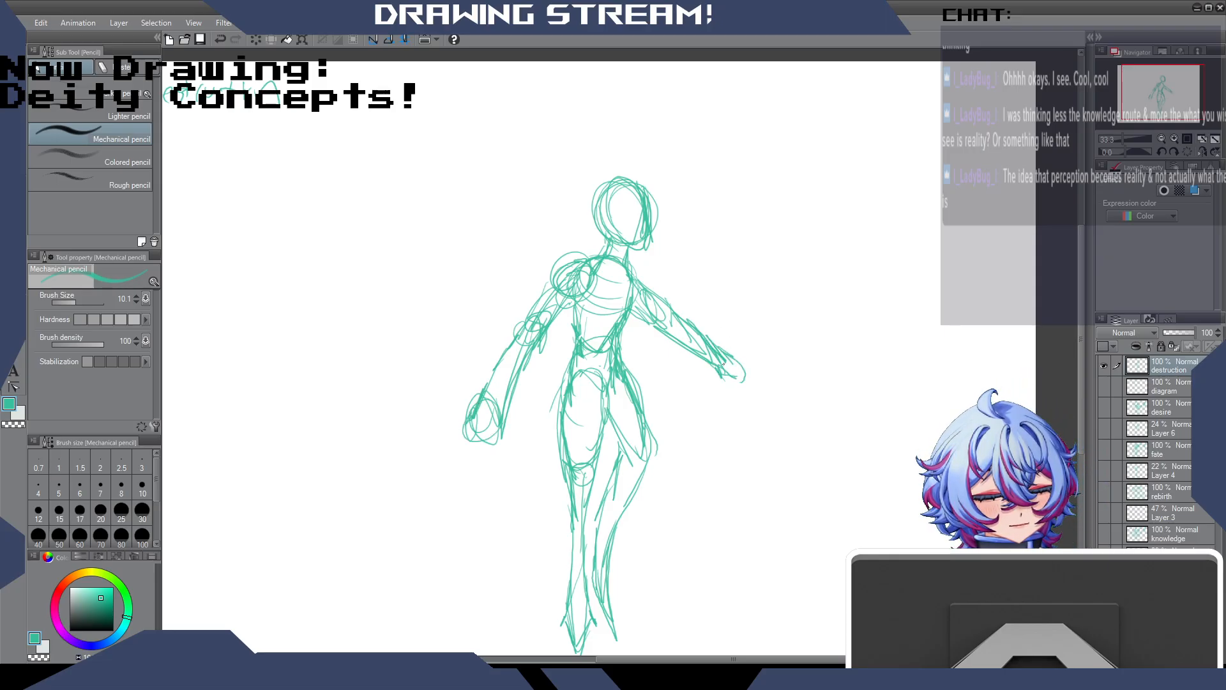
left_click_drag(732, 329, 727, 350)
left_click_drag(737, 315, 742, 397)
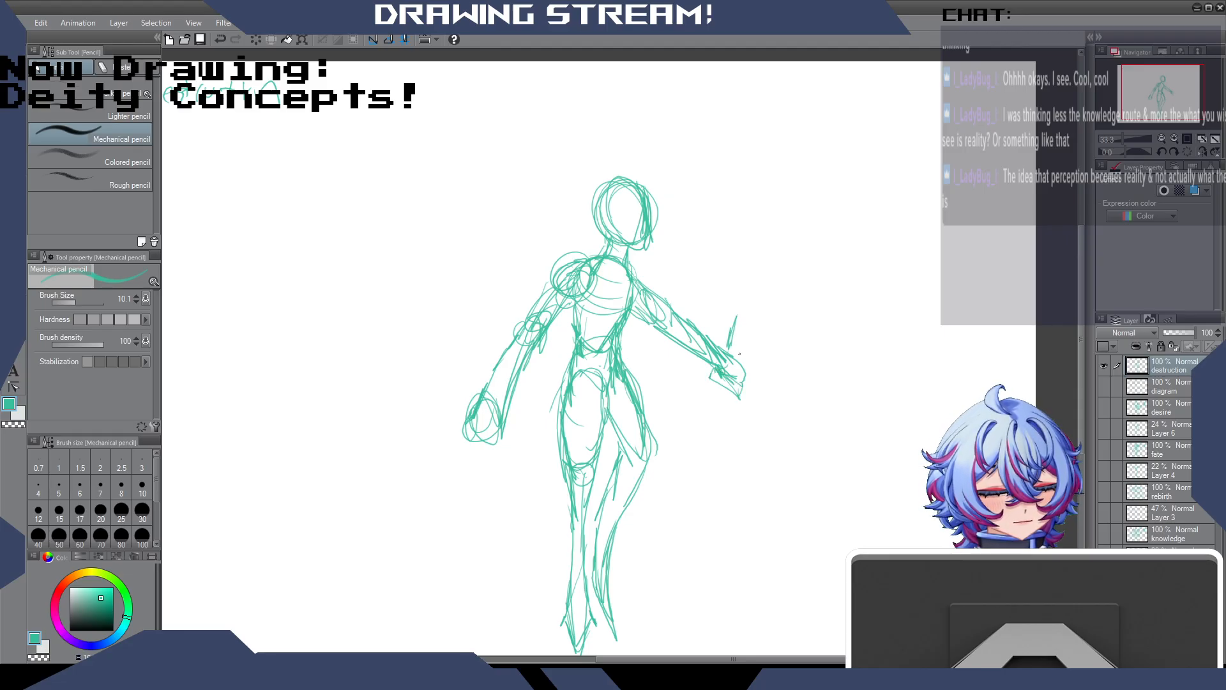
left_click_drag(746, 313, 734, 348)
Define the bent leg's knee and shin, and reshape the head with a higher crown and a trimmed outer curve.
left_click_drag(654, 452, 629, 471)
left_click_drag(650, 428, 589, 620)
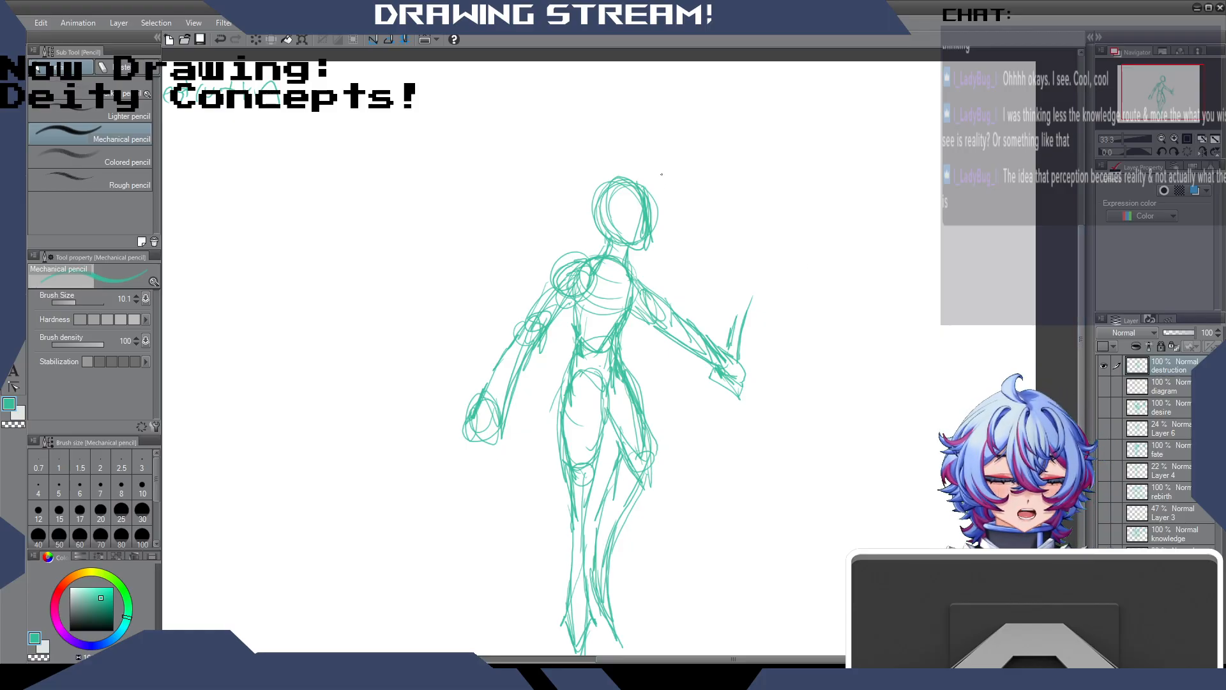
left_click_drag(601, 194, 623, 169)
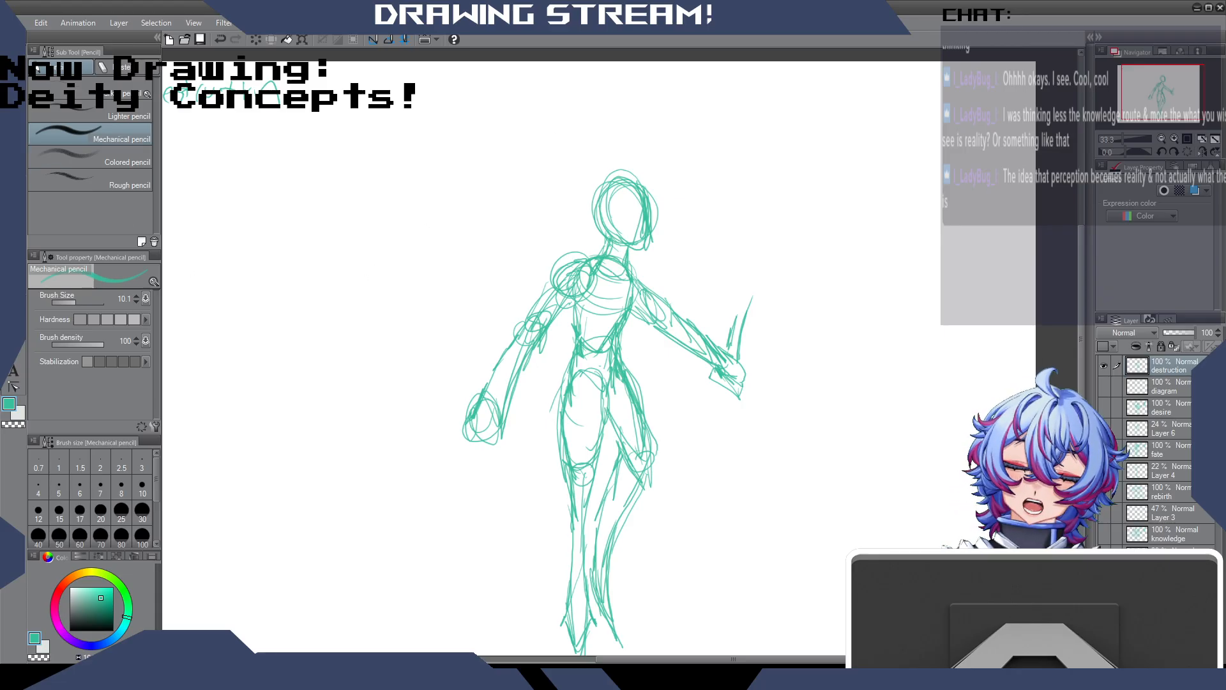
key("e")
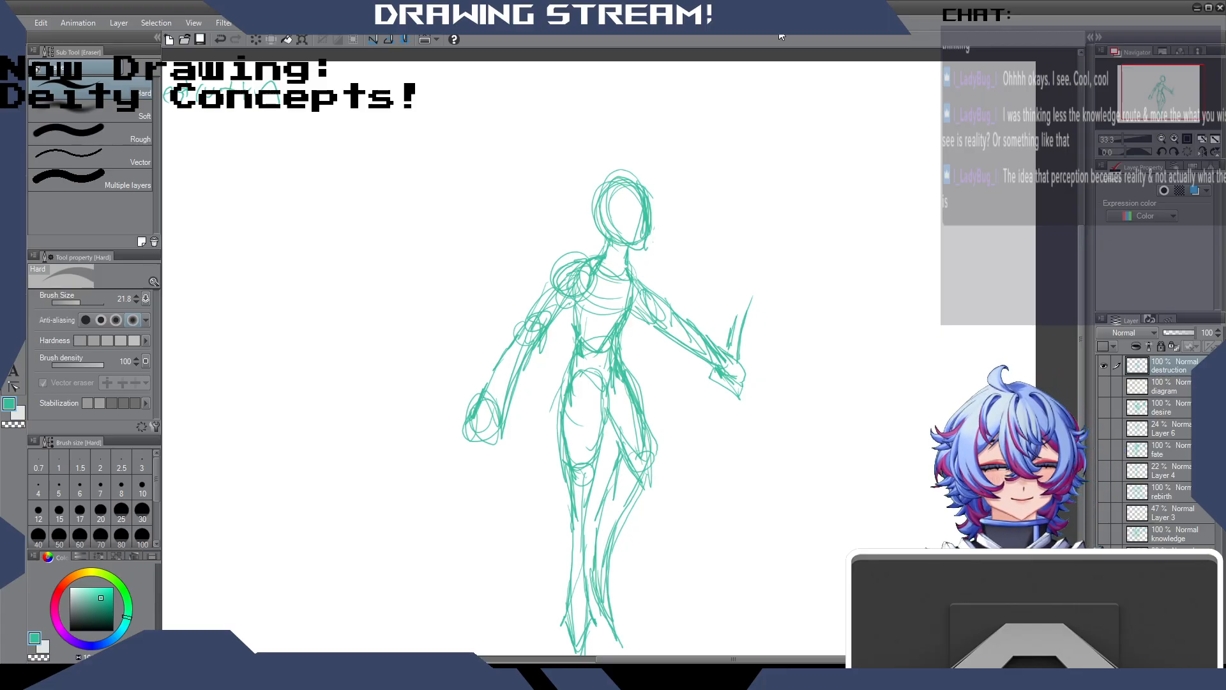
Sketch a sword held in the outstretched hand, with a rounded hilt, a crossguard and a long blade pointing down beside the legs.
key("p")
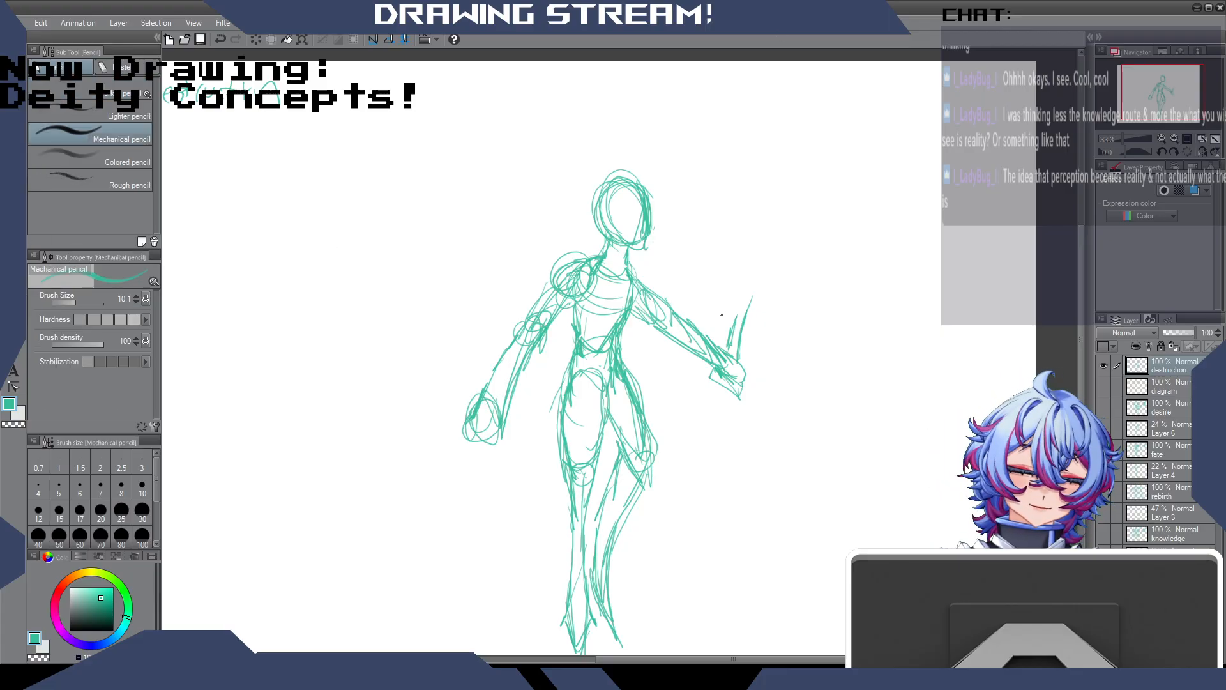
left_click_drag(729, 351, 747, 298)
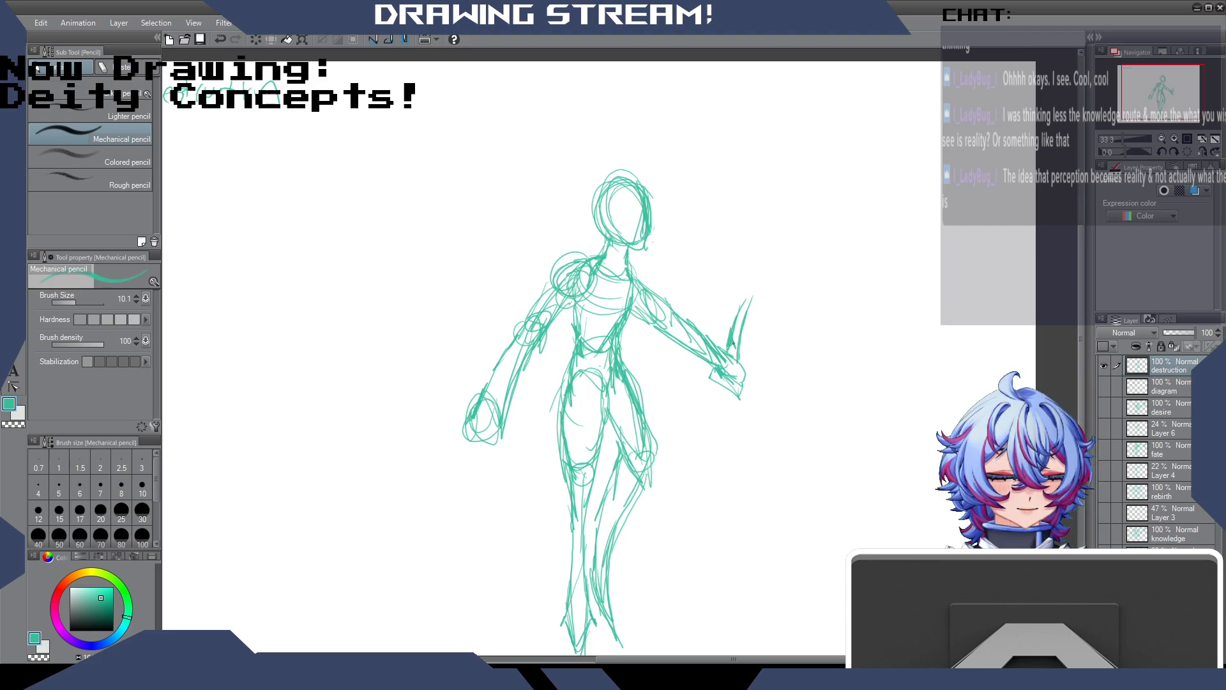
left_click_drag(732, 351, 746, 302)
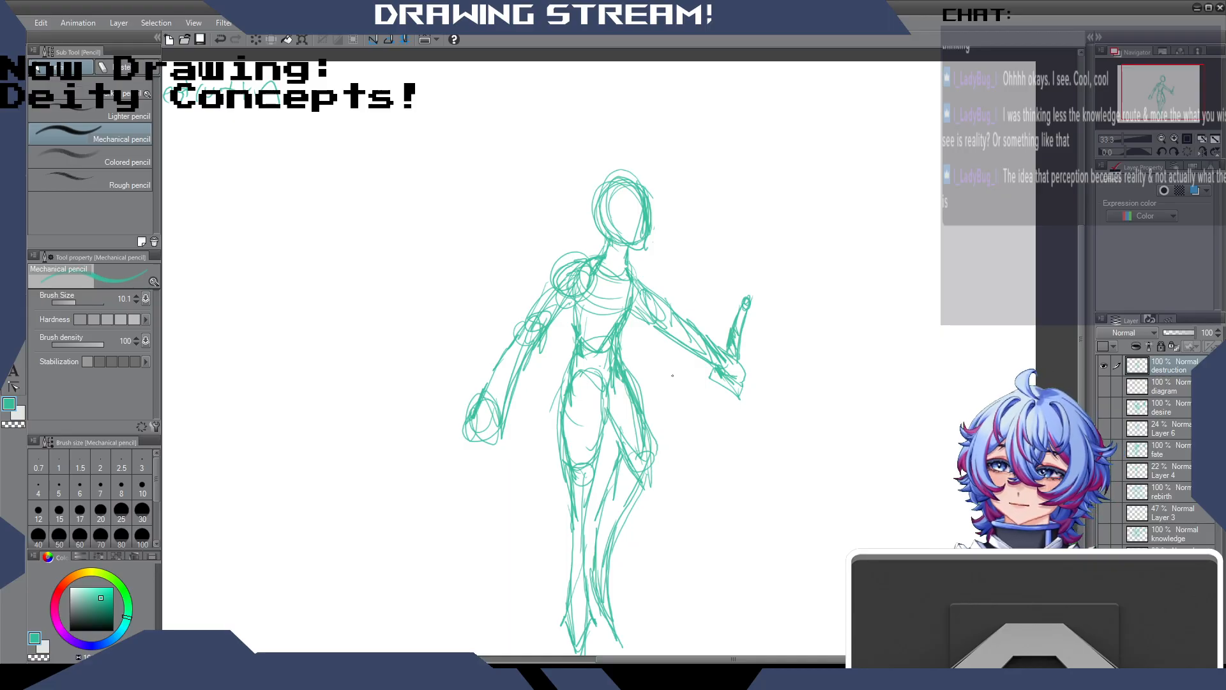
left_click_drag(716, 385, 670, 546)
mouse_move(710, 431)
left_mouse_down()
mouse_move(668, 604)
mouse_move(657, 597)
mouse_move(642, 640)
mouse_move(672, 538)
mouse_move(641, 615)
left_mouse_up()
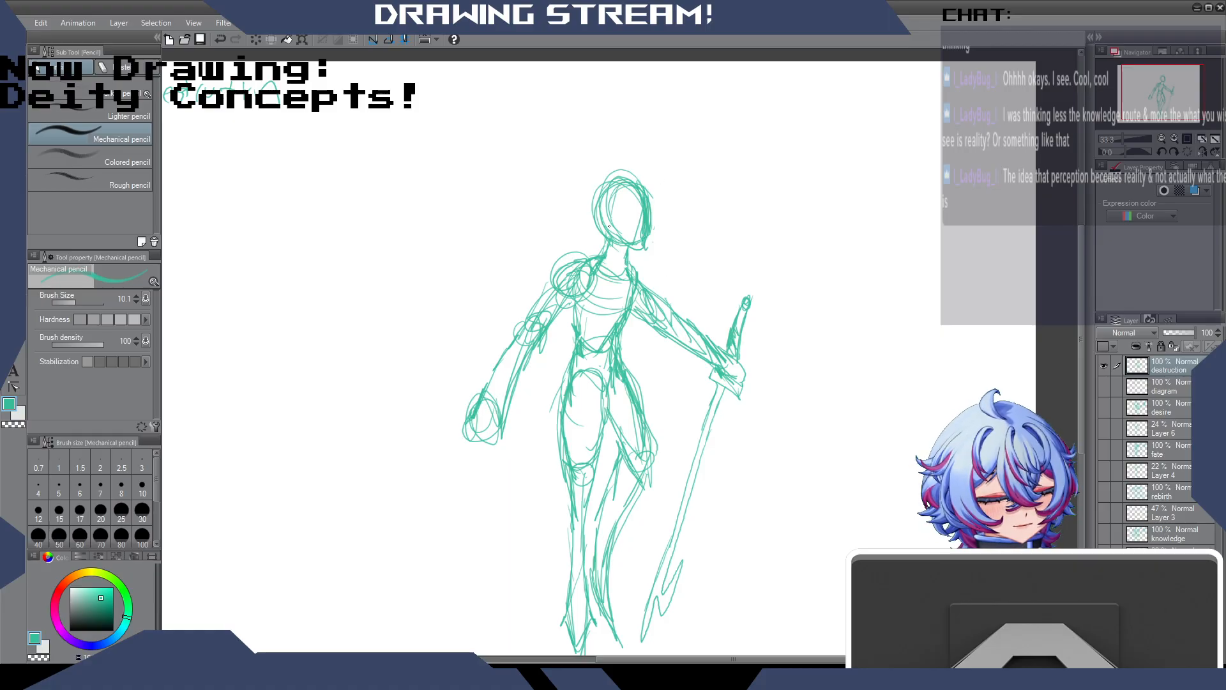
left_click_drag(740, 365, 729, 394)
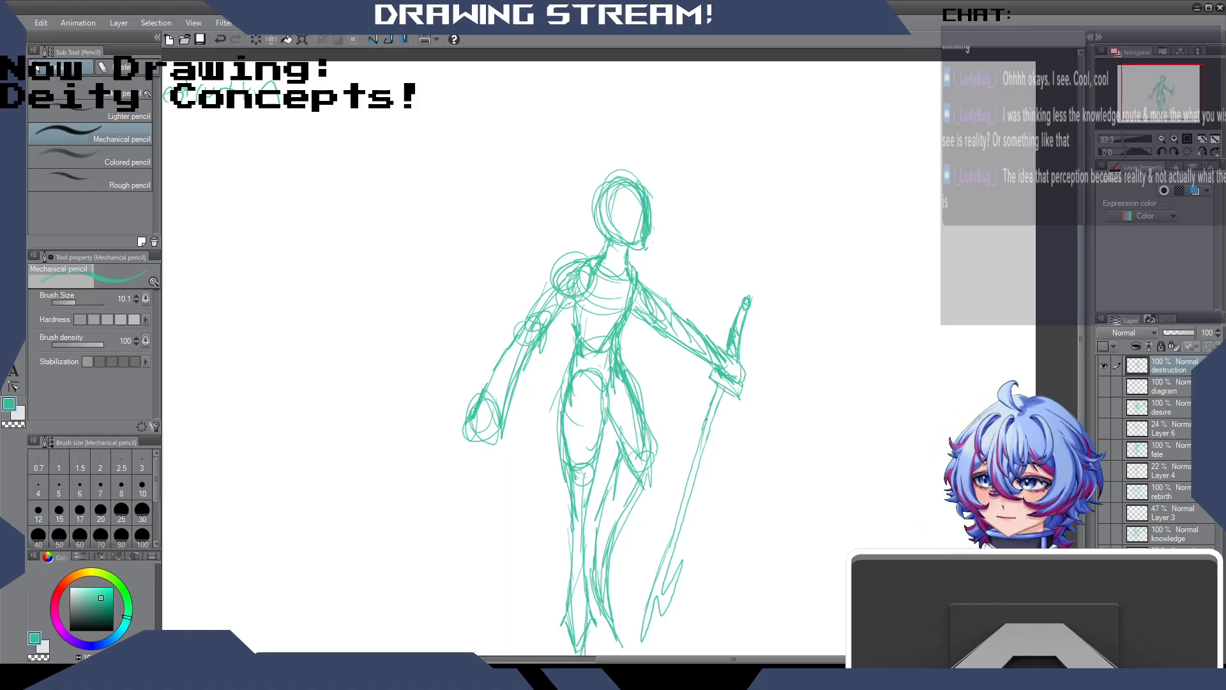
Draw a small direction arrow beside the head and rework the lower legs with long, pointed feet.
left_click_drag(1081, 288, 1072, 312)
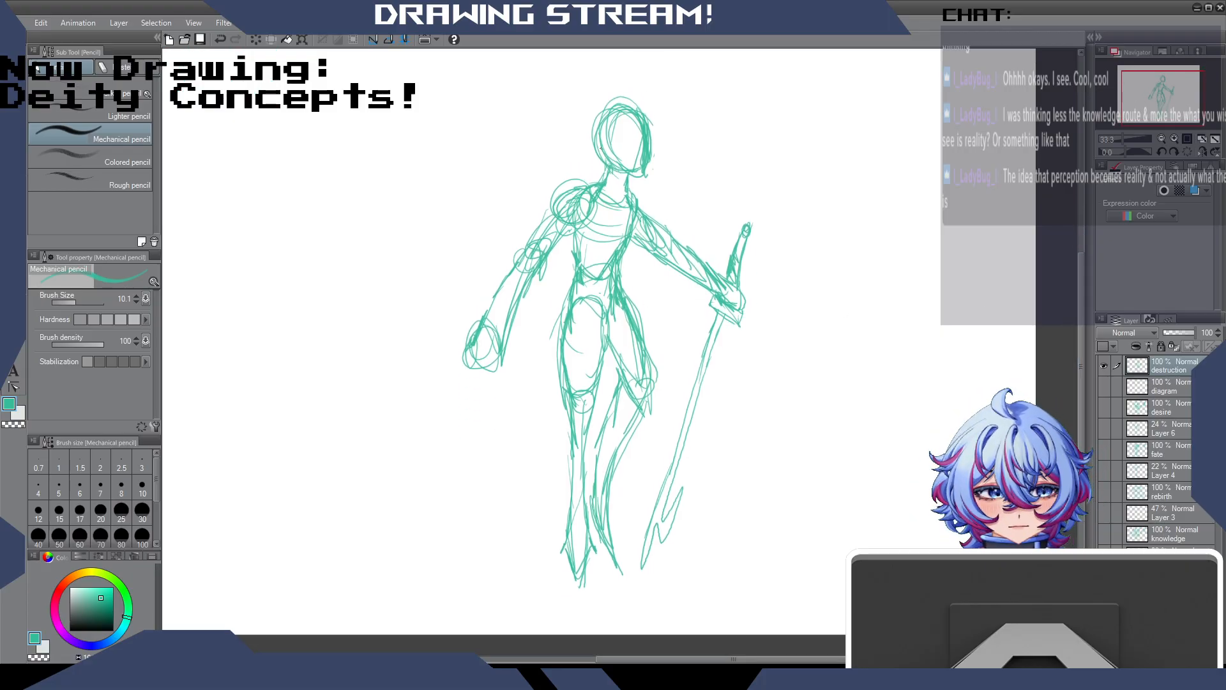
left_click_drag(653, 131, 676, 125)
left_click_drag(603, 324, 607, 349)
left_click_drag(594, 406, 567, 591)
mouse_move(566, 547)
left_mouse_down()
mouse_move(569, 584)
mouse_move(587, 541)
mouse_move(575, 619)
left_mouse_up()
left_click_drag(565, 553, 576, 619)
left_click_drag(601, 524, 624, 613)
left_click_drag(608, 550, 603, 580)
left_click_drag(606, 428, 597, 480)
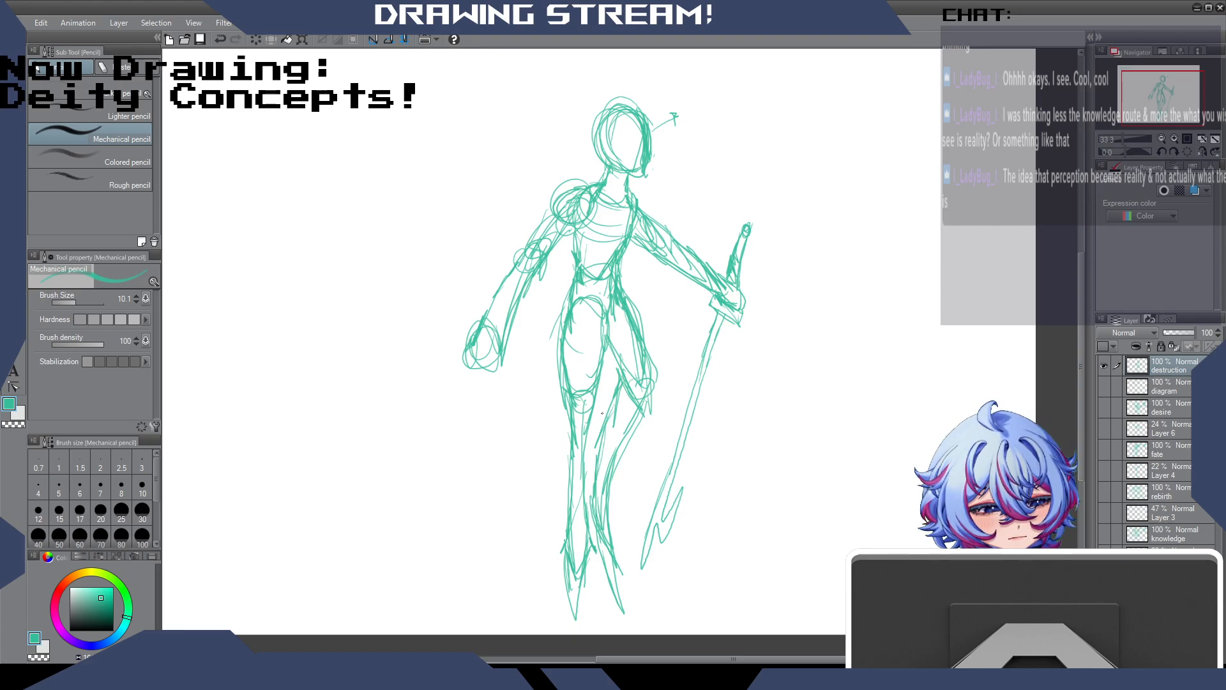
Lower the destruction layer's opacity to 37% and create a new layer above it for the detailed drawing.
mouse_move(1080, 286)
left_mouse_down()
mouse_move(1087, 247)
mouse_move(1078, 282)
left_mouse_up()
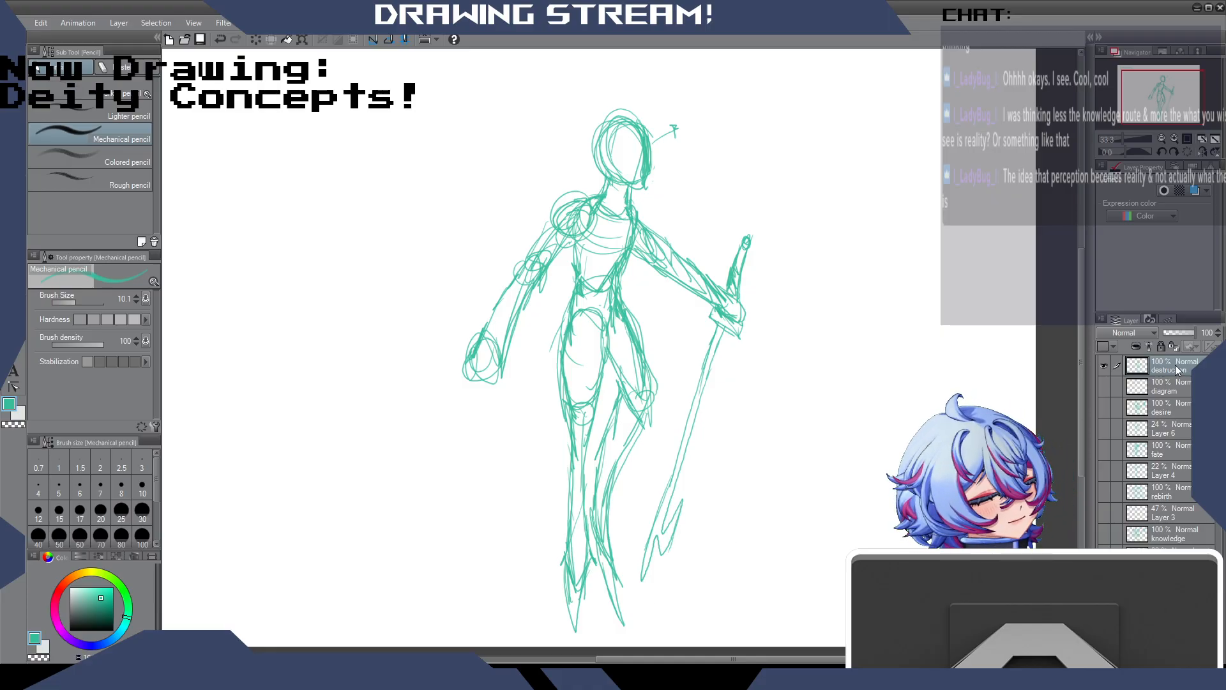
left_click(1183, 333)
left_click_drag(1183, 333, 1177, 336)
key("ctrl+shift+n")
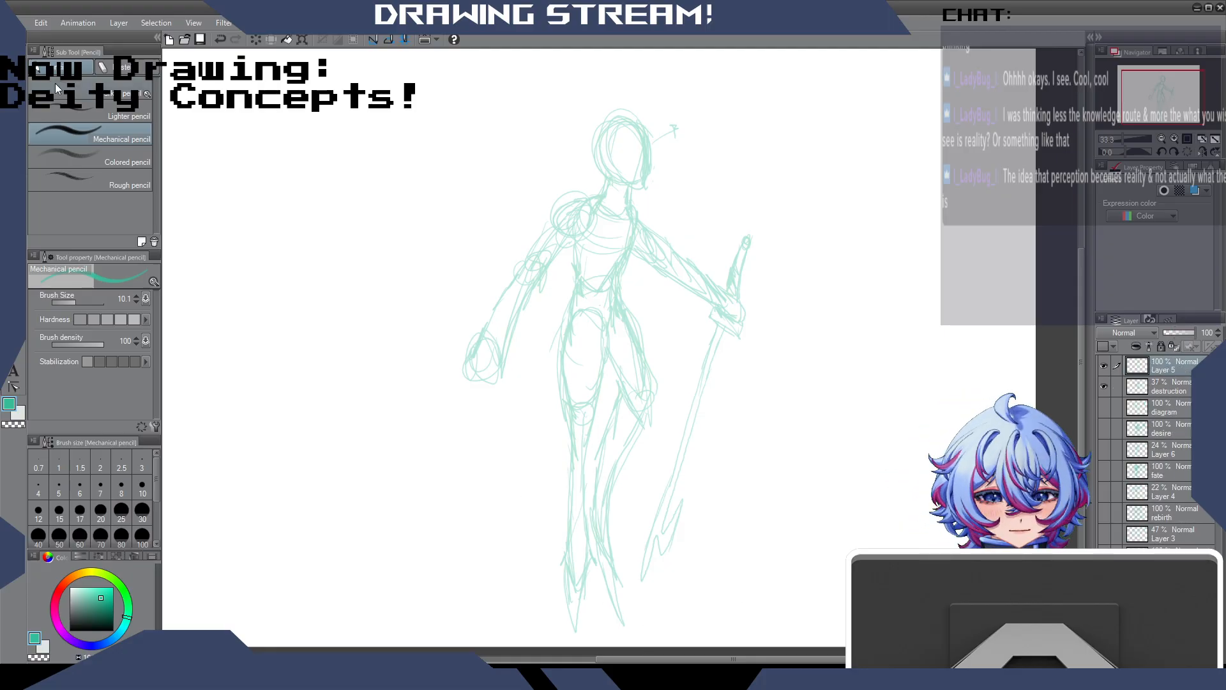
Move the faded destruction sketch up and to the left on the canvas.
key("k")
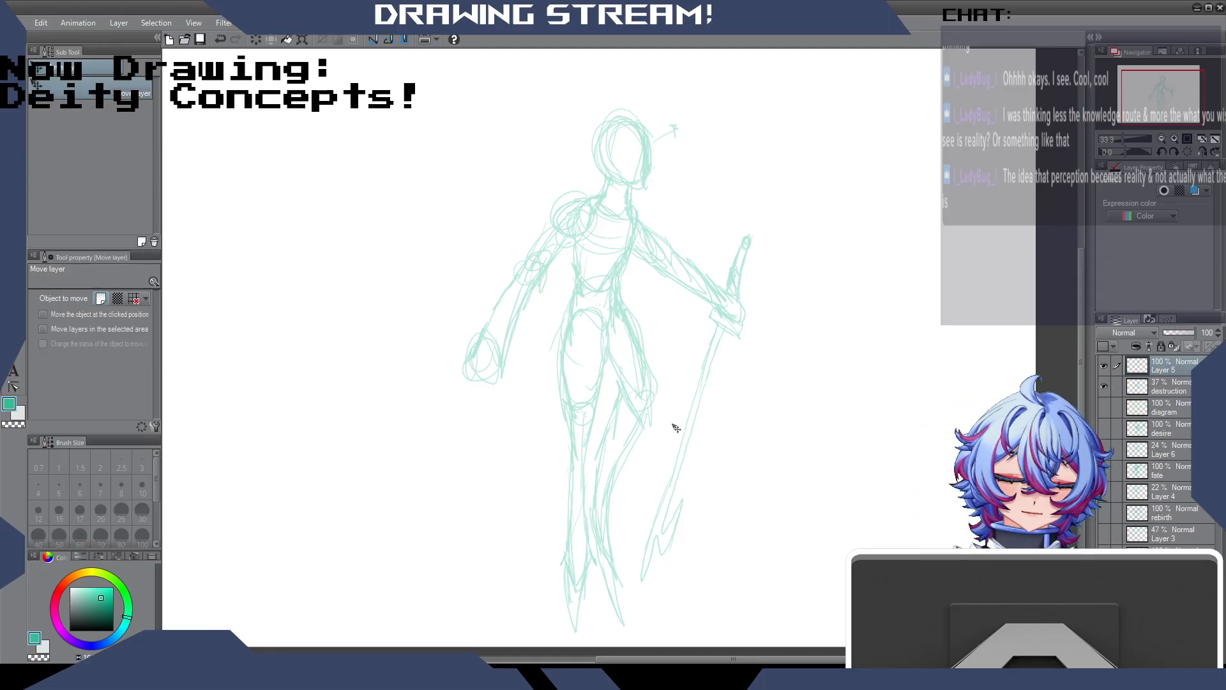
left_click(1140, 386)
left_click_drag(760, 386, 700, 356)
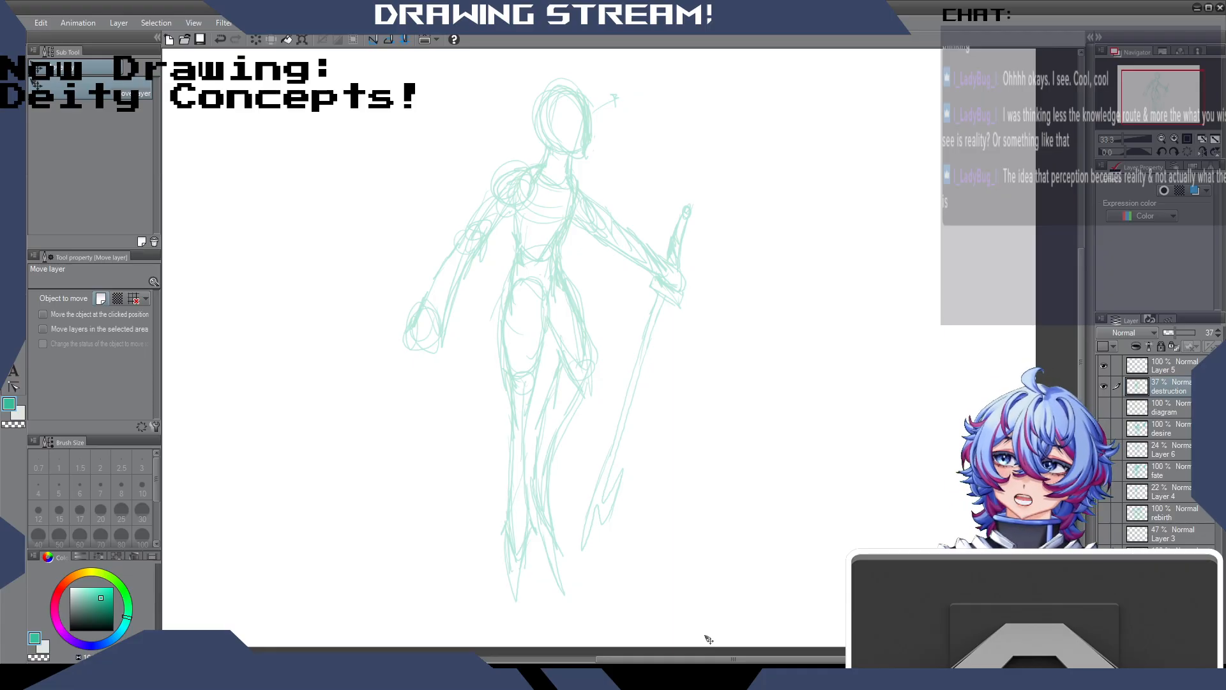
On Layer 5, draw a horned mask over the face with a jagged lower edge, round eyes and a chin line.
mouse_move(1083, 316)
left_mouse_down()
mouse_move(1087, 268)
mouse_move(1087, 305)
mouse_move(1090, 283)
mouse_move(1079, 282)
left_mouse_up()
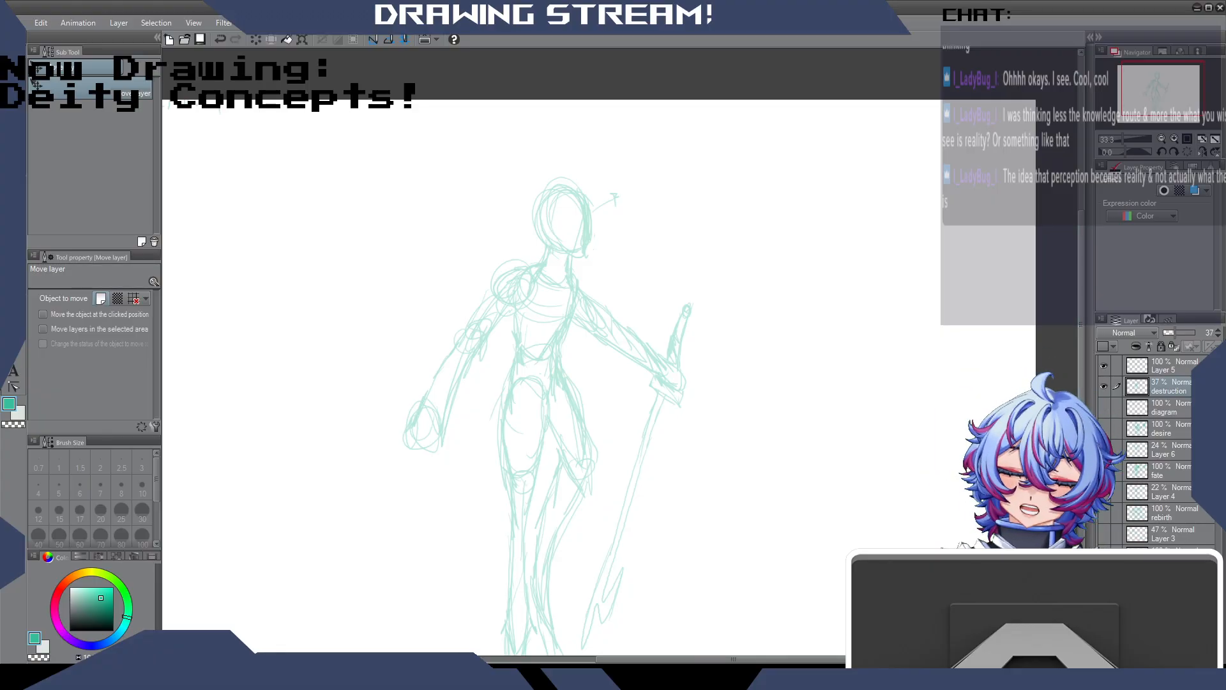
key("p")
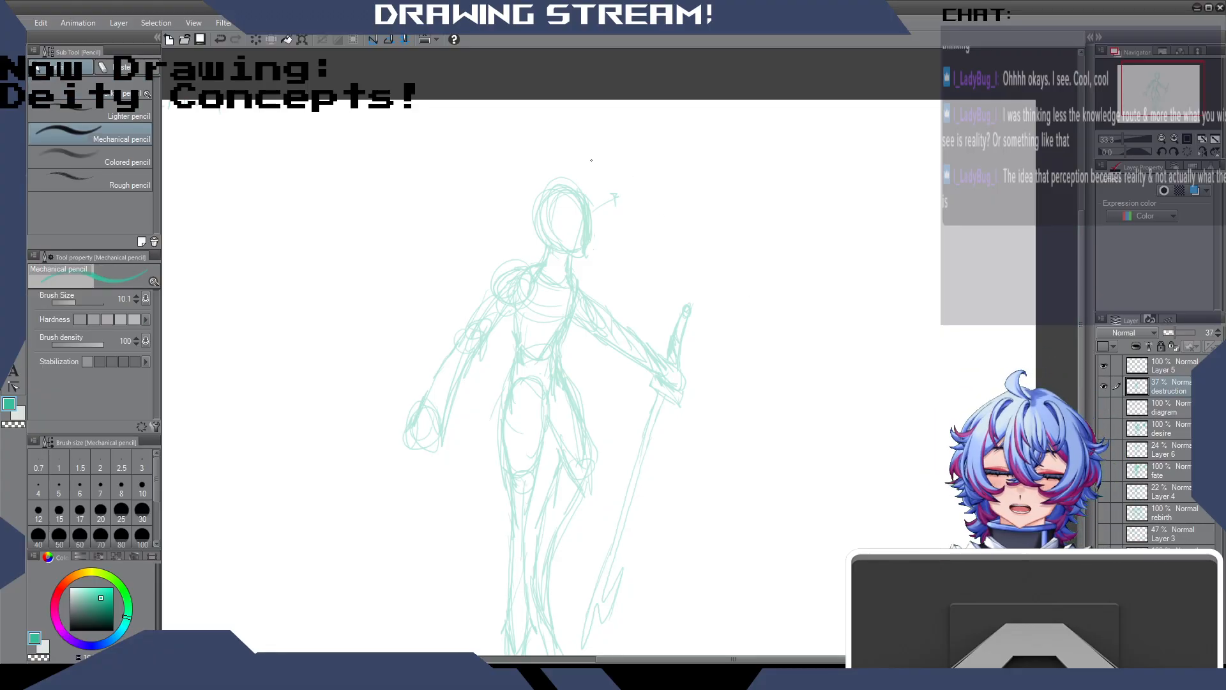
scroll(592, 181, "down", 1)
scroll(592, 181, "up", 1)
scroll(591, 181, "up", 3)
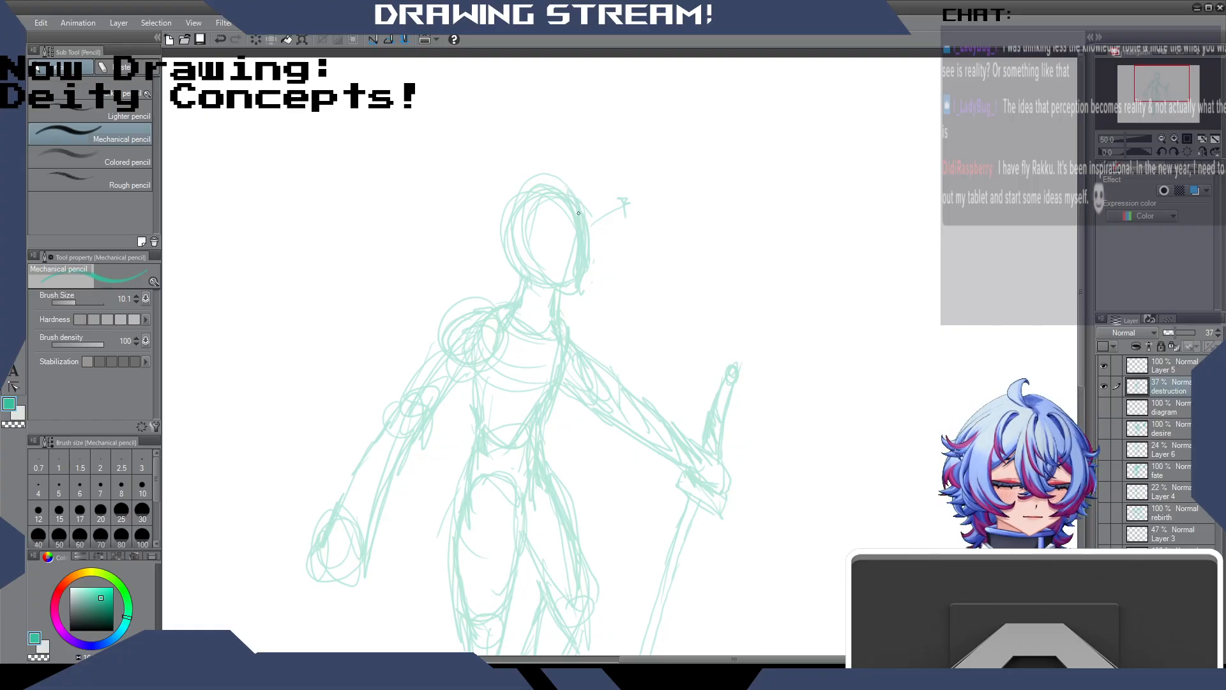
left_click(1155, 371)
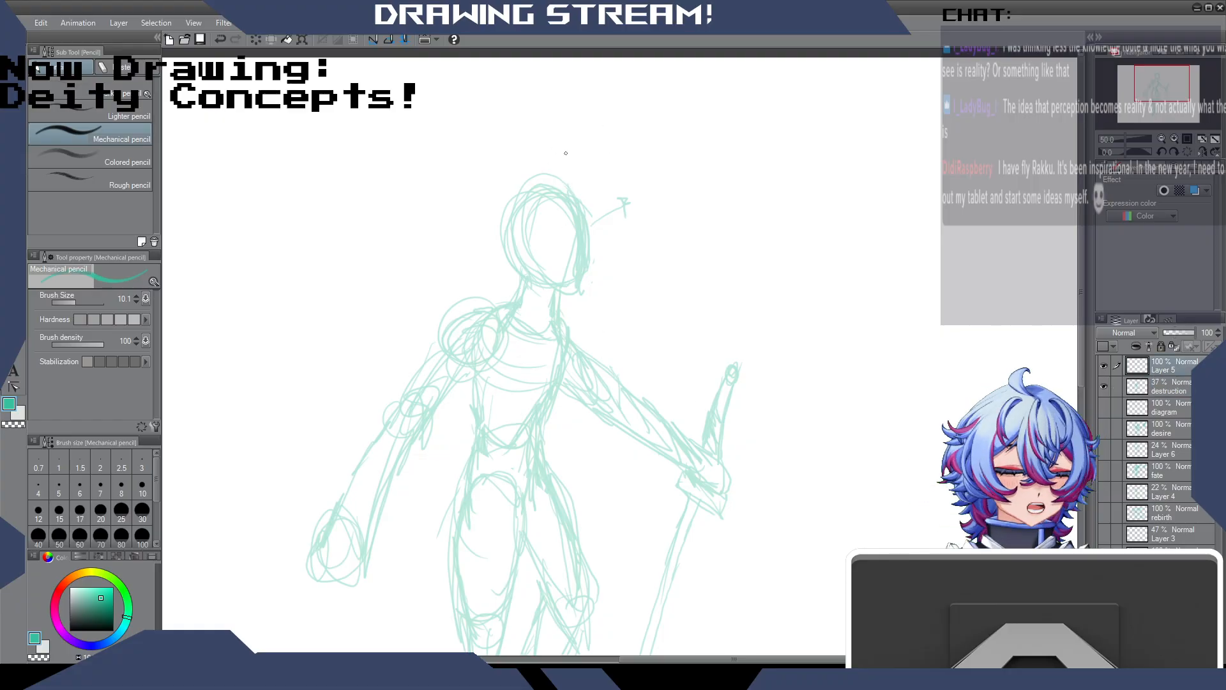
mouse_move(589, 222)
left_mouse_down()
mouse_move(588, 181)
mouse_move(577, 194)
mouse_move(564, 182)
mouse_move(581, 139)
mouse_move(527, 238)
mouse_move(552, 256)
mouse_move(583, 254)
left_mouse_up()
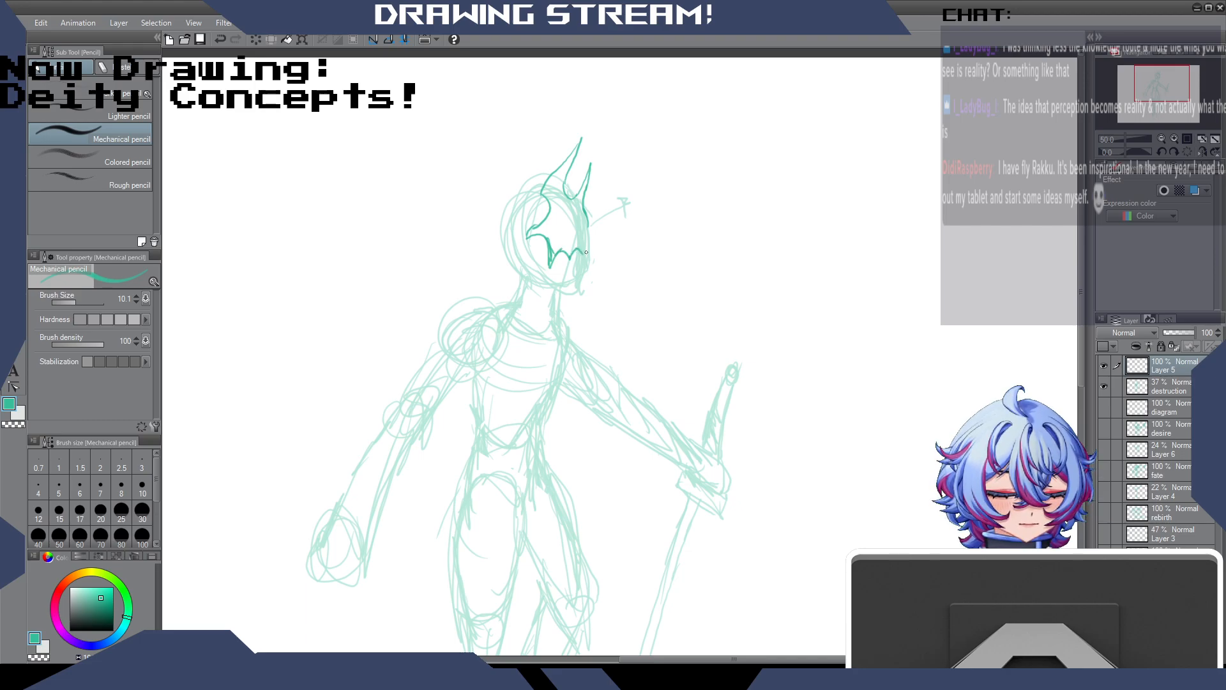
mouse_move(585, 212)
left_mouse_down()
mouse_move(584, 246)
mouse_move(556, 219)
mouse_move(572, 221)
mouse_move(559, 218)
mouse_move(560, 233)
mouse_move(576, 225)
mouse_move(581, 283)
left_mouse_up()
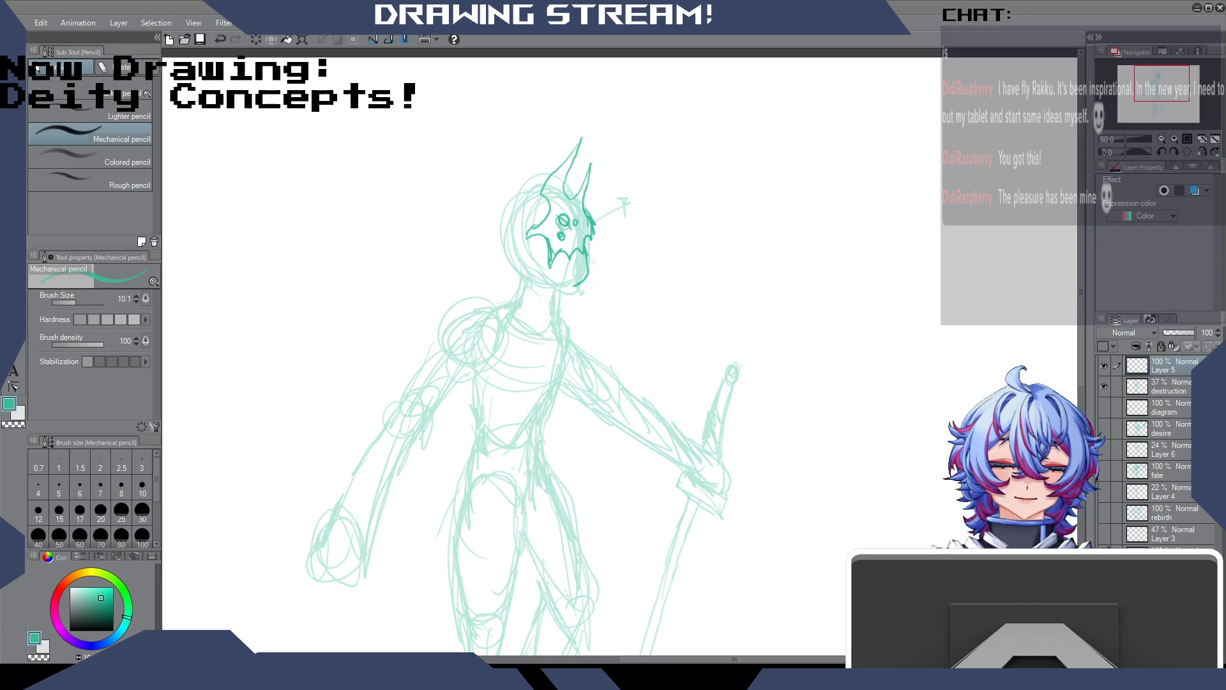
Darken the mask's round eyes, clean up the upper one with the eraser, and strengthen the horns and outer edge.
mouse_move(565, 172)
left_mouse_down()
mouse_move(573, 197)
mouse_move(590, 167)
left_mouse_up()
left_click_drag(576, 222, 566, 234)
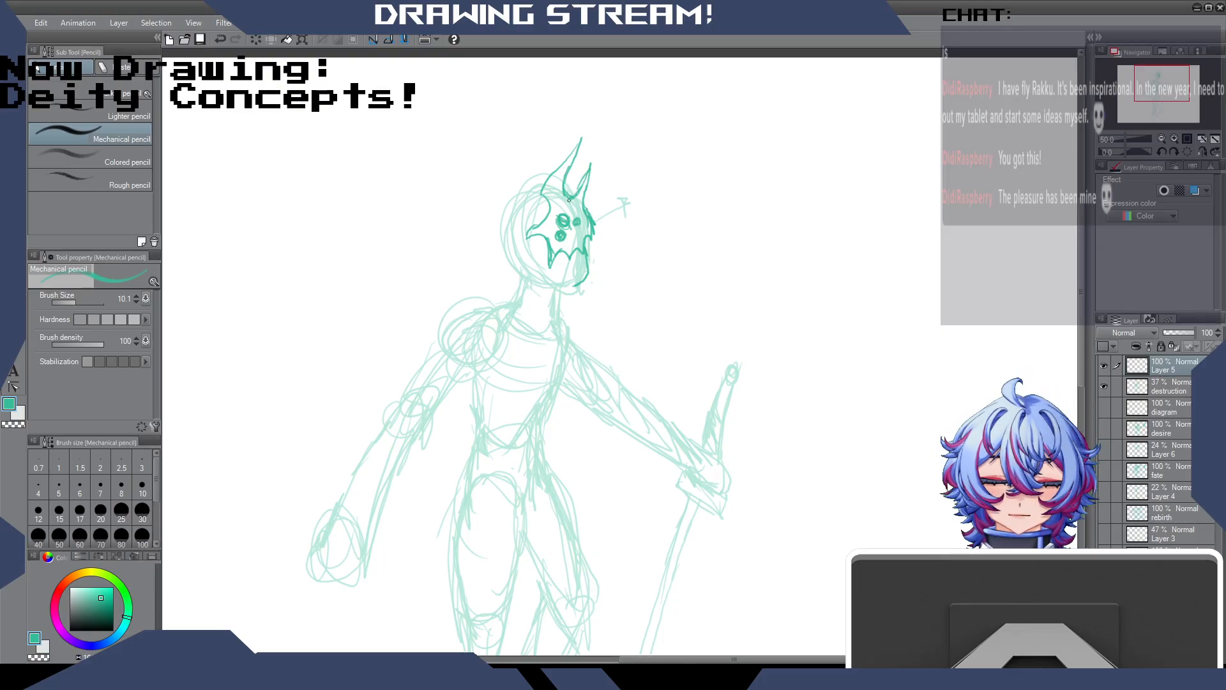
left_click_drag(566, 211, 561, 218)
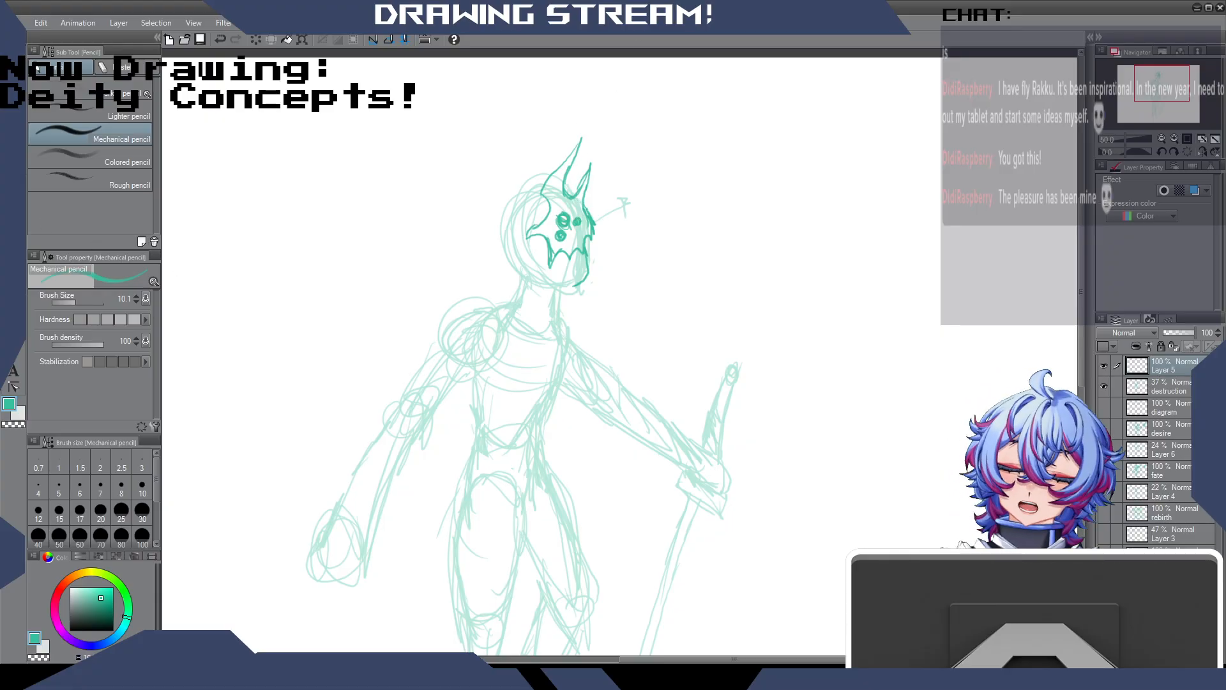
key("e")
mouse_move(571, 217)
left_mouse_down()
mouse_move(557, 225)
mouse_move(574, 229)
mouse_move(575, 213)
mouse_move(564, 219)
left_mouse_up()
key("p")
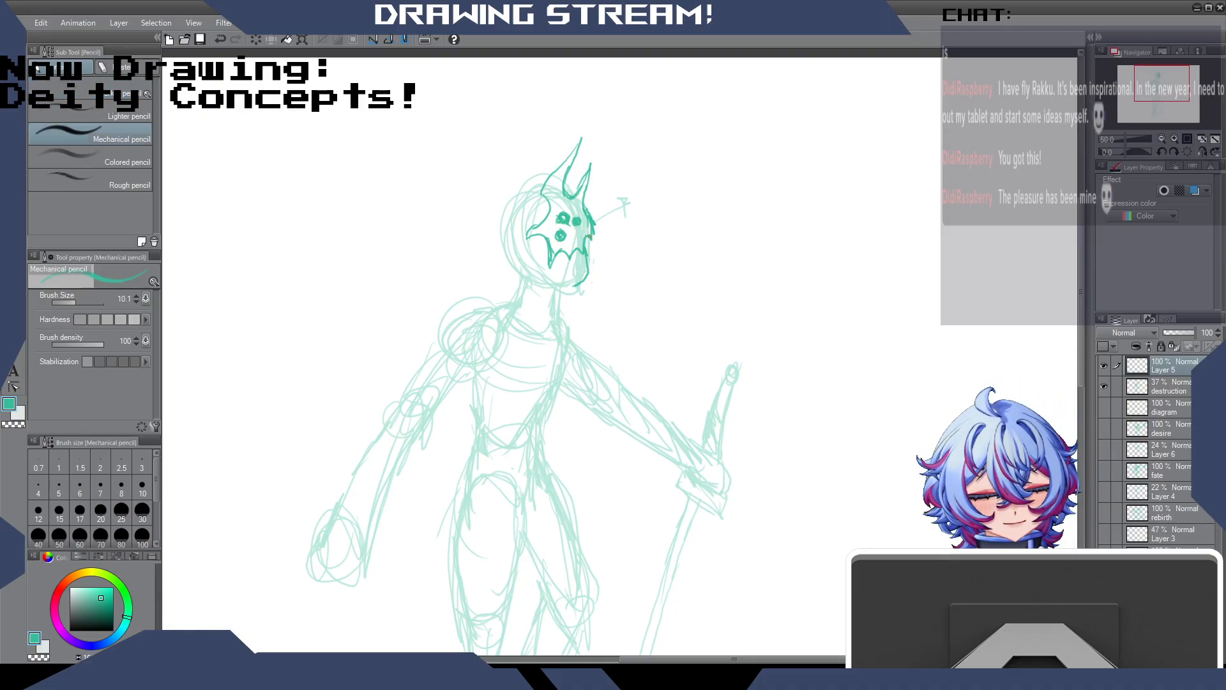
mouse_move(590, 222)
left_mouse_down()
mouse_move(594, 253)
mouse_move(581, 252)
left_mouse_up()
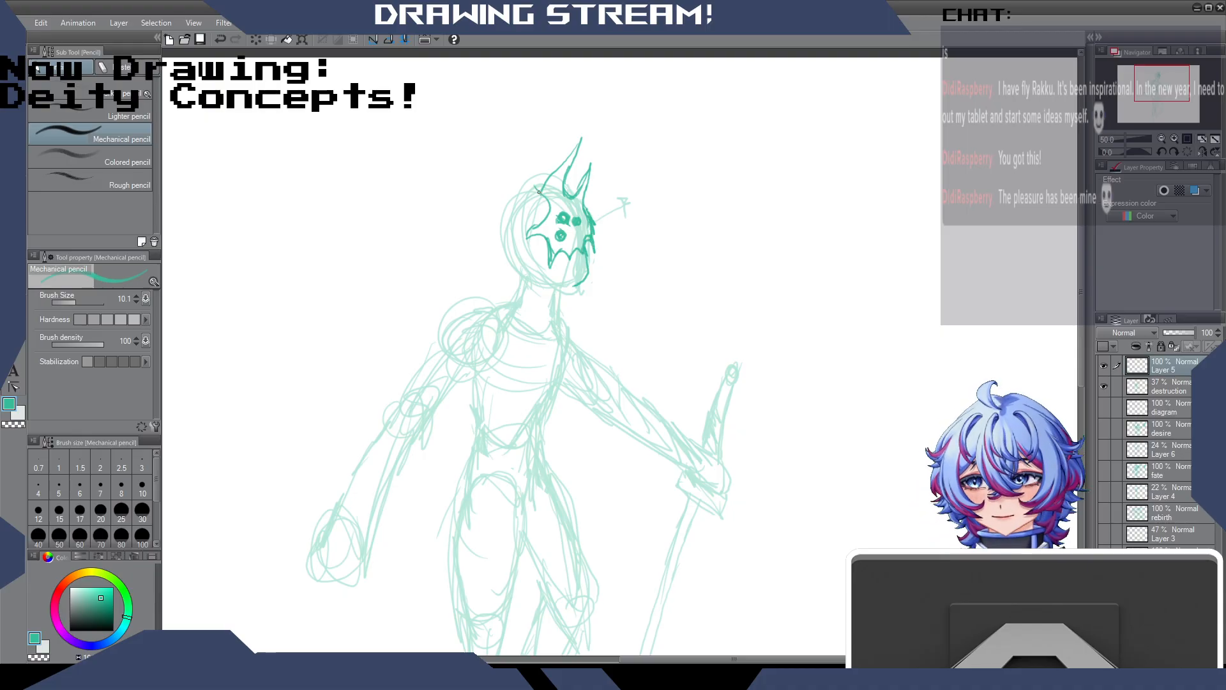
Add a tall curved horn and a small front spike to the mask, and outline the jaw beneath its jagged teeth.
mouse_move(542, 195)
left_mouse_down()
mouse_move(541, 114)
mouse_move(517, 172)
mouse_move(540, 219)
left_mouse_up()
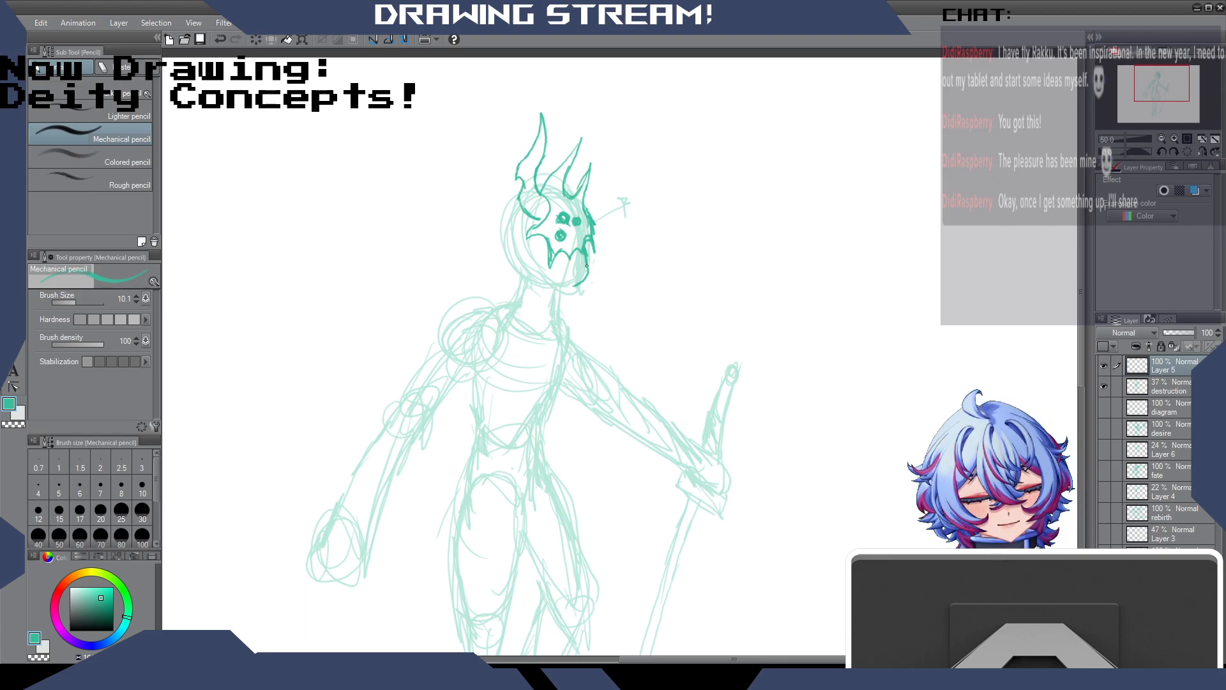
left_click_drag(589, 273, 571, 275)
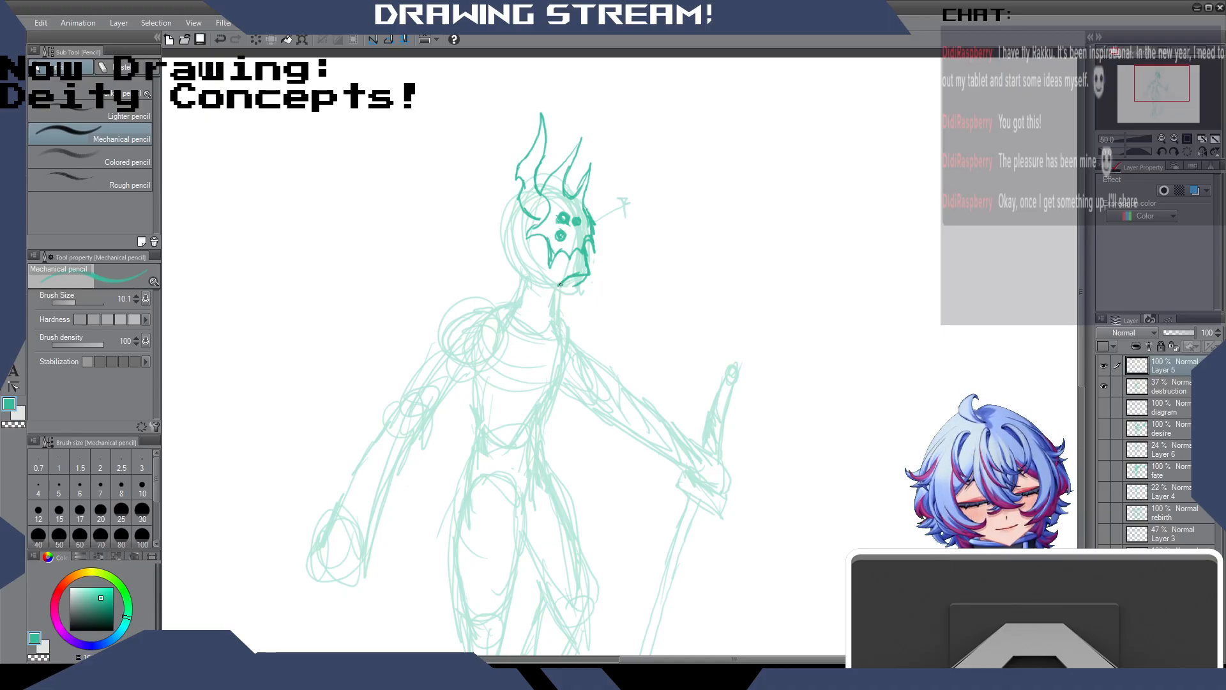
mouse_move(557, 287)
left_mouse_down()
mouse_move(522, 267)
mouse_move(572, 254)
left_mouse_up()
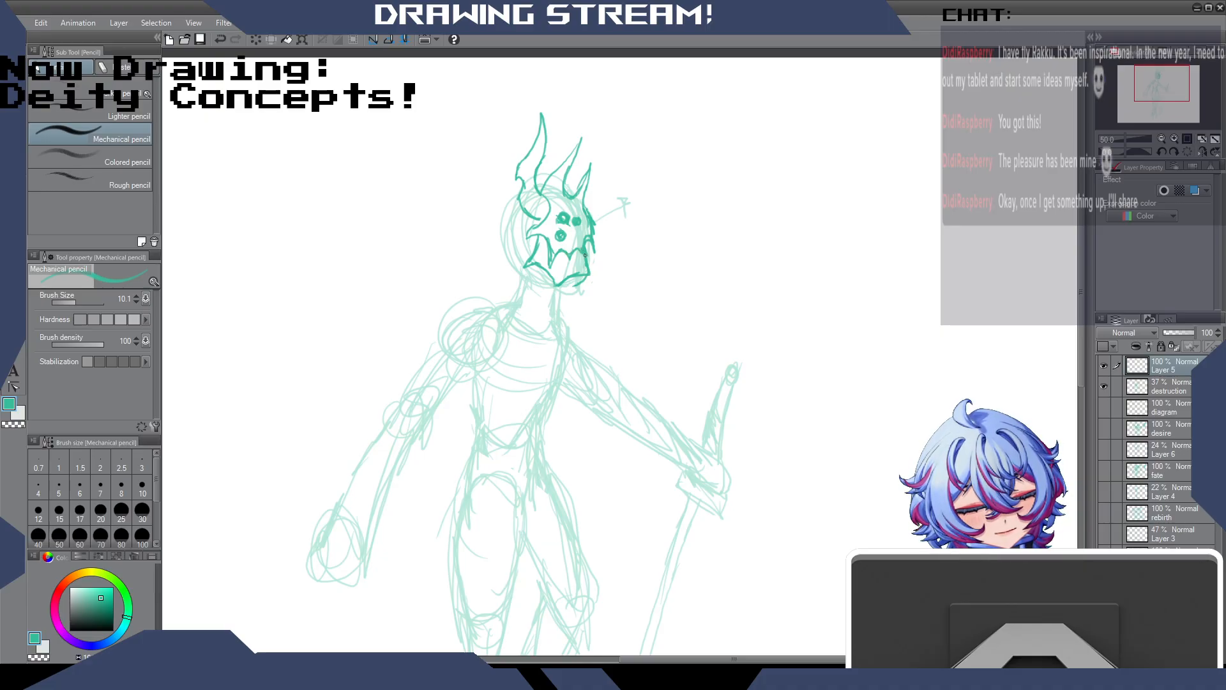
left_click_drag(560, 253, 580, 253)
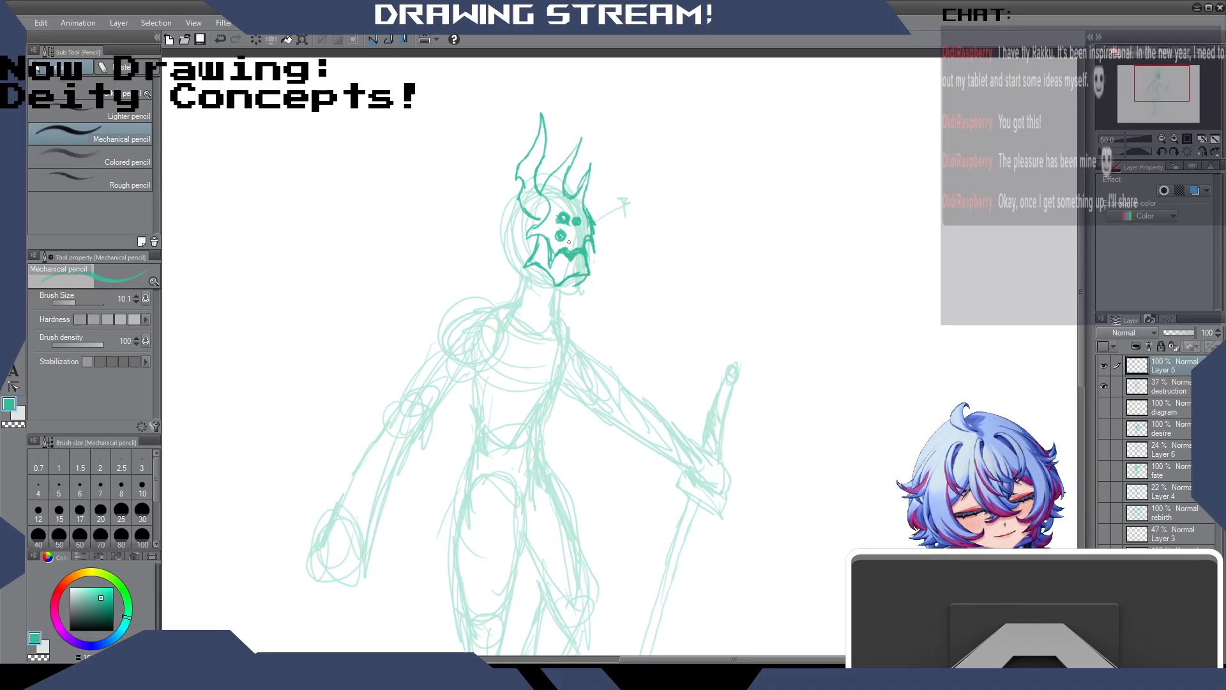
left_click_drag(584, 197, 592, 200)
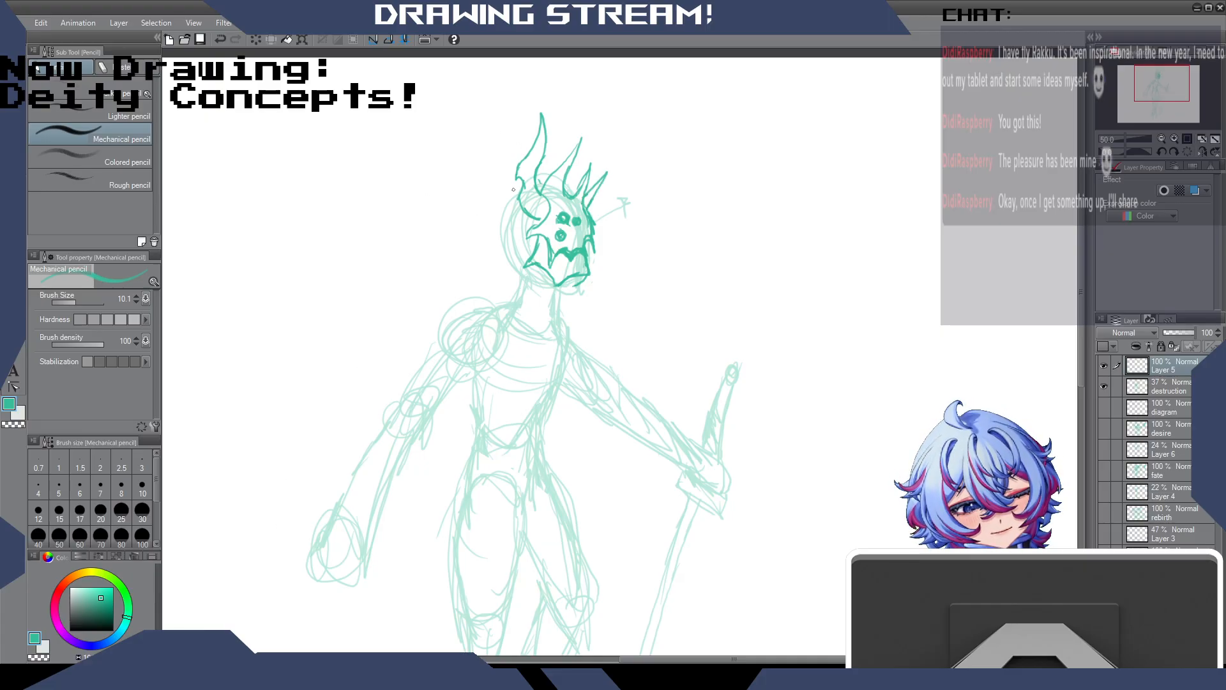
Undo the hair stroke behind the head and draw a small hair tie with spikes along the mask's back edge.
mouse_move(512, 188)
left_mouse_down()
mouse_move(466, 189)
mouse_move(486, 191)
mouse_move(446, 231)
left_mouse_up()
key("ctrl+z")
key("ctrl+z")
mouse_move(517, 179)
left_mouse_down()
mouse_move(503, 191)
mouse_move(542, 218)
mouse_move(507, 222)
mouse_move(537, 225)
mouse_move(535, 248)
left_mouse_up()
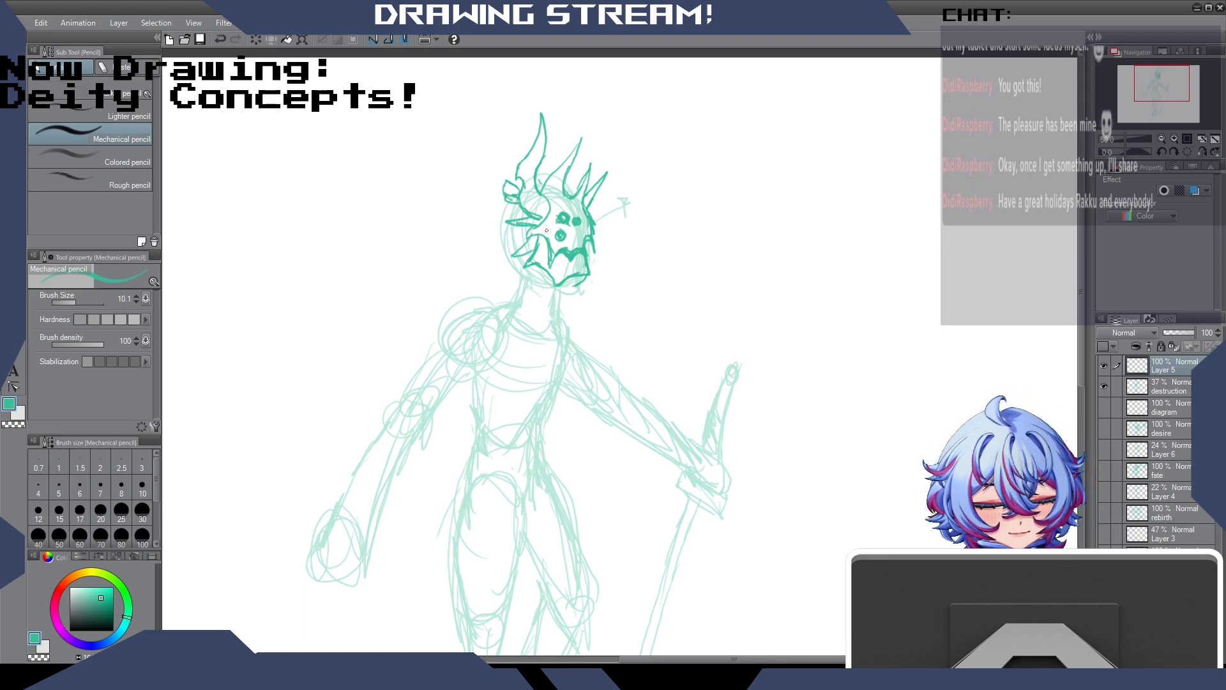
Lasso the mask drawing, scale it down slightly and reposition it over the head sketch, and clear the selection.
key("m")
mouse_move(547, 88)
left_mouse_down()
mouse_move(476, 281)
mouse_move(696, 223)
mouse_move(559, 81)
left_mouse_up()
left_click(603, 361)
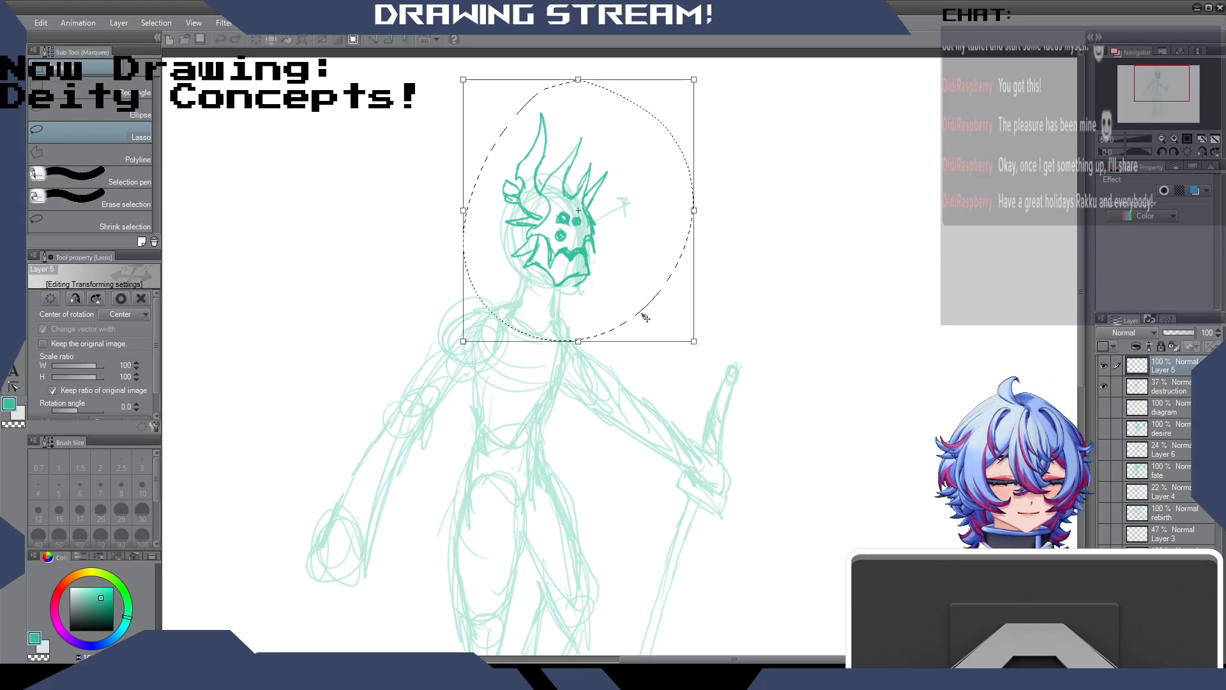
left_click_drag(706, 338, 687, 313)
left_click_drag(592, 262, 580, 271)
key("Return")
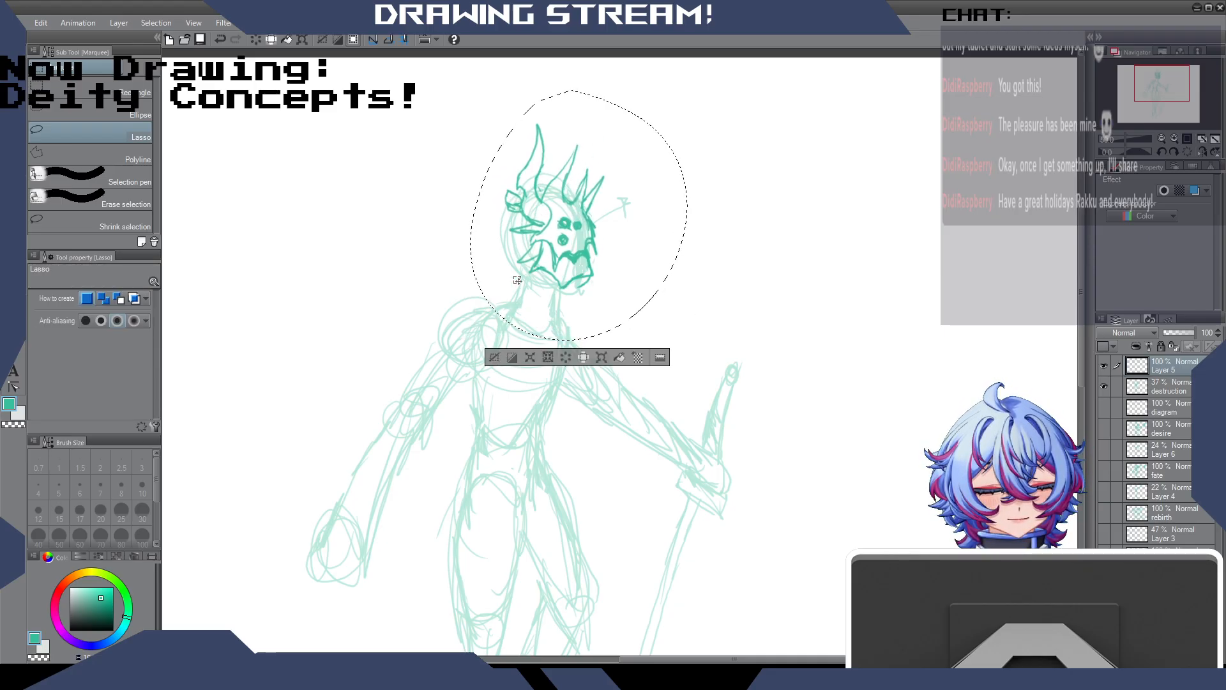
left_click(494, 357)
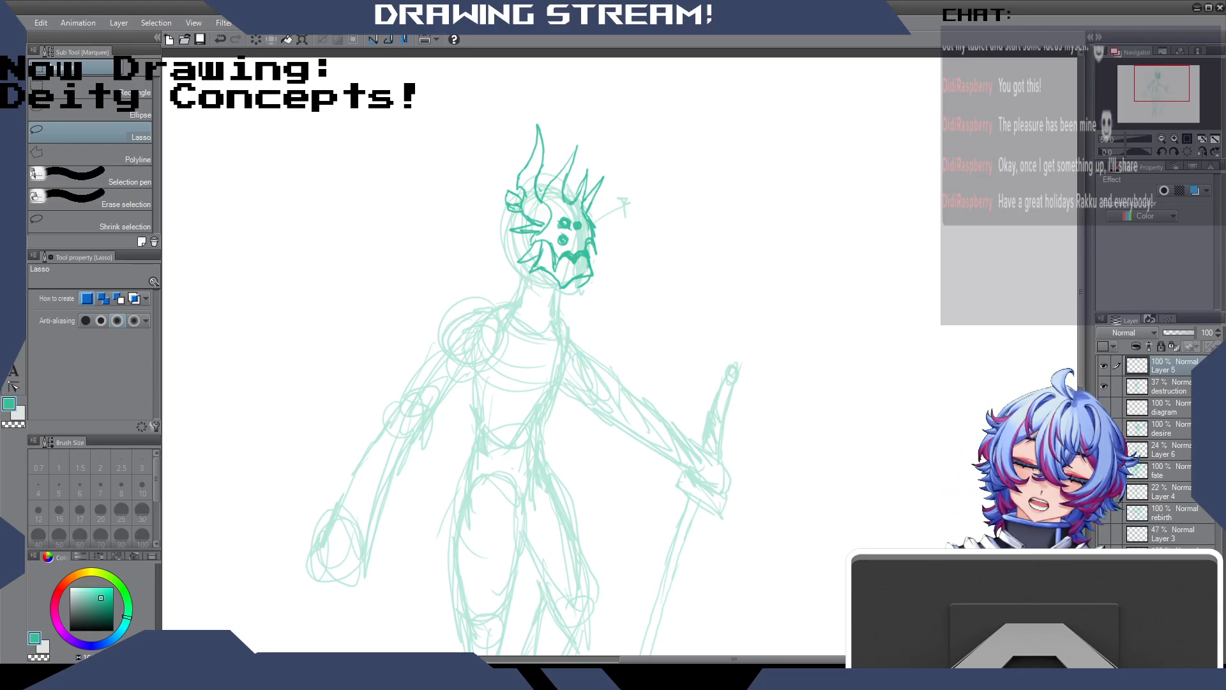
Draw loose, pointed hair strands down the back of the head and neck, and outline the throat.
key("p")
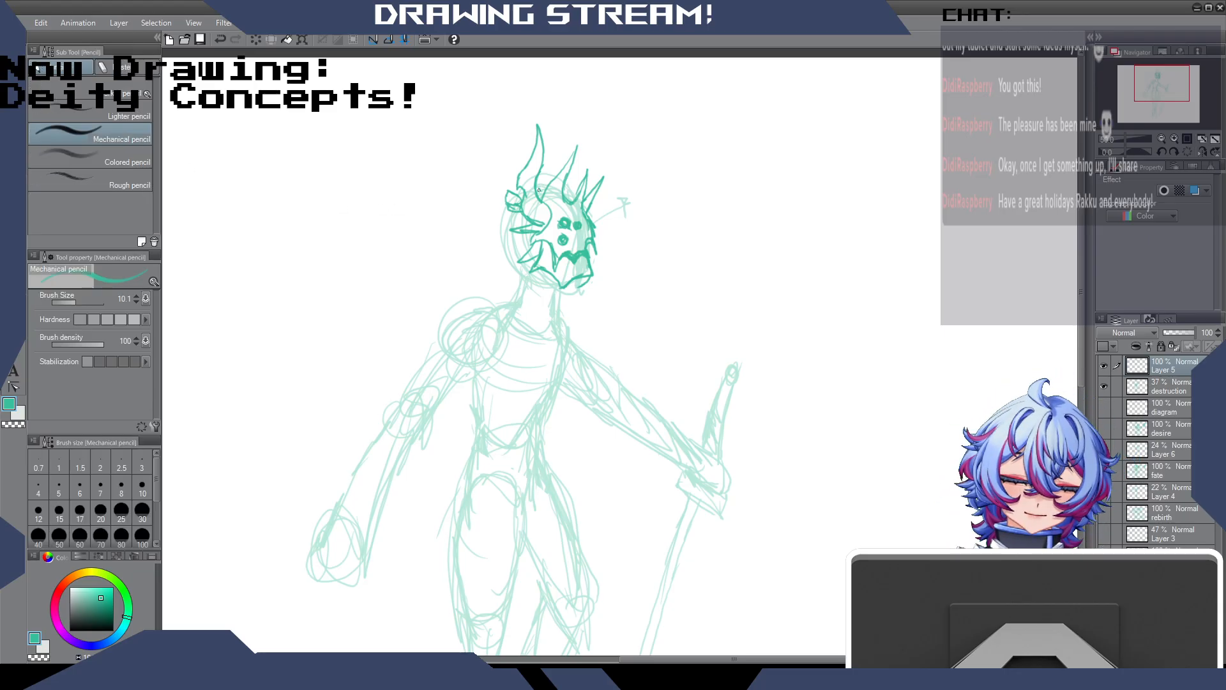
mouse_move(513, 218)
left_mouse_down()
mouse_move(500, 257)
mouse_move(509, 243)
mouse_move(513, 300)
mouse_move(516, 267)
mouse_move(531, 316)
mouse_move(535, 274)
mouse_move(543, 359)
left_mouse_up()
left_click_drag(553, 278, 559, 318)
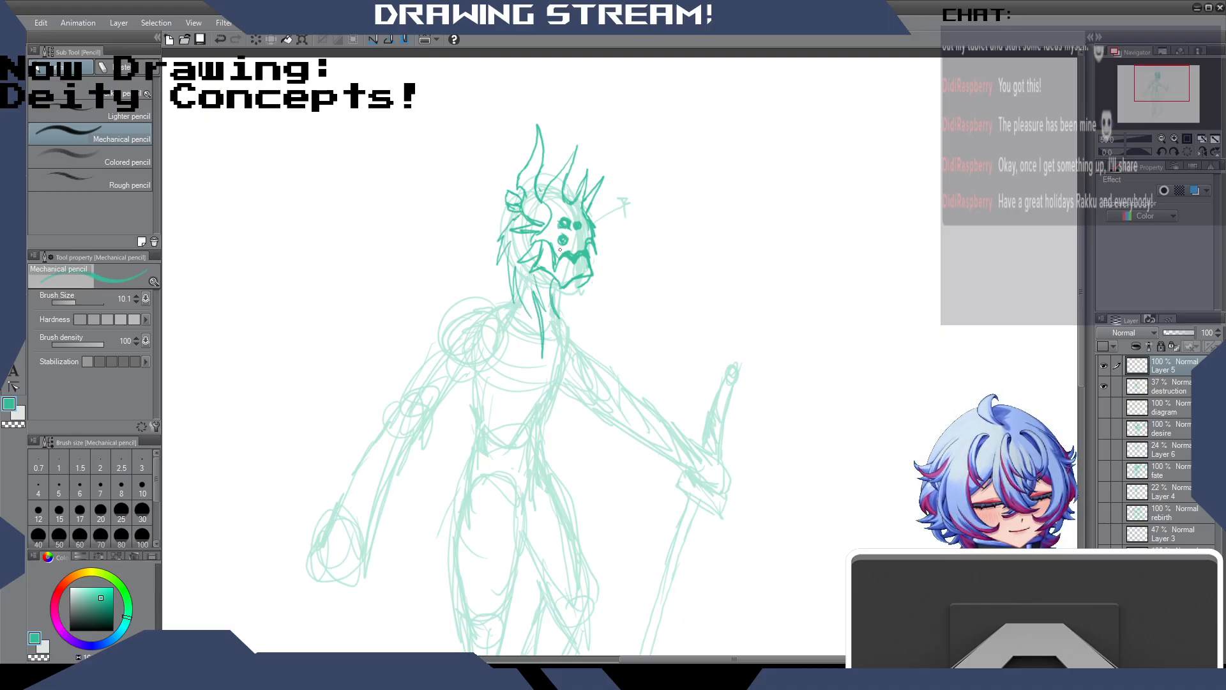
Shift the head drawing on Layer 5 slightly downward and add ridged lines along the neck.
key("k")
left_click_drag(656, 220, 660, 233)
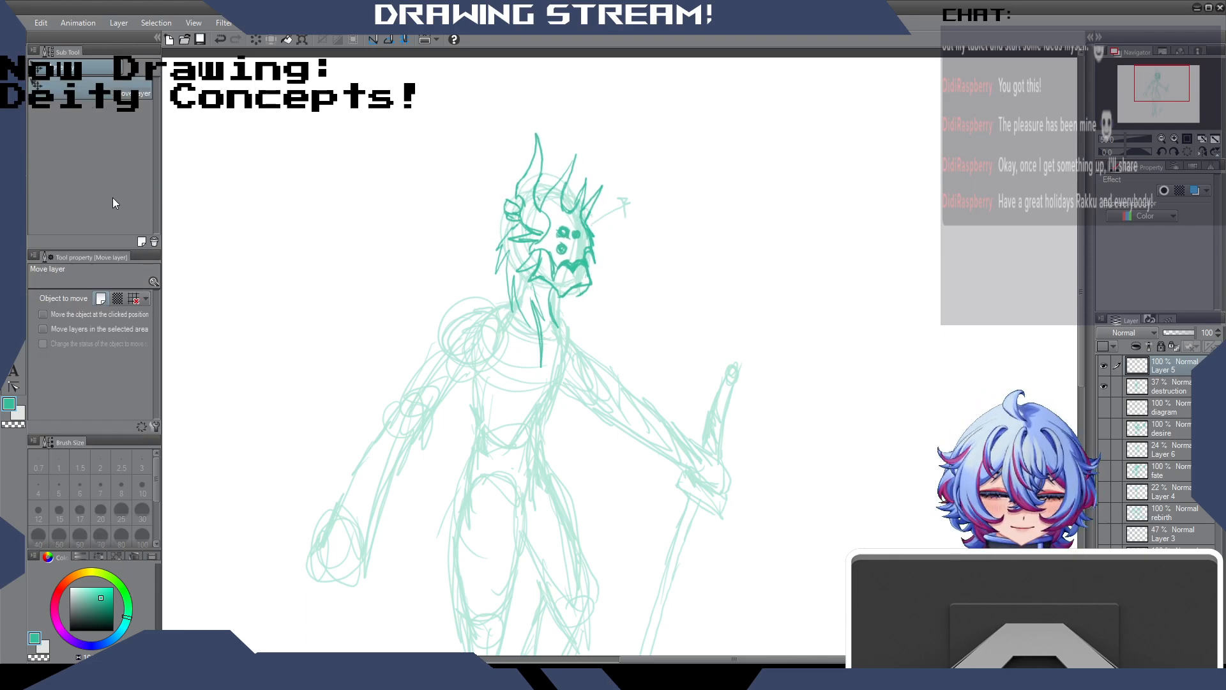
key("p")
mouse_move(534, 283)
left_mouse_down()
mouse_move(551, 302)
mouse_move(537, 302)
mouse_move(554, 331)
left_mouse_up()
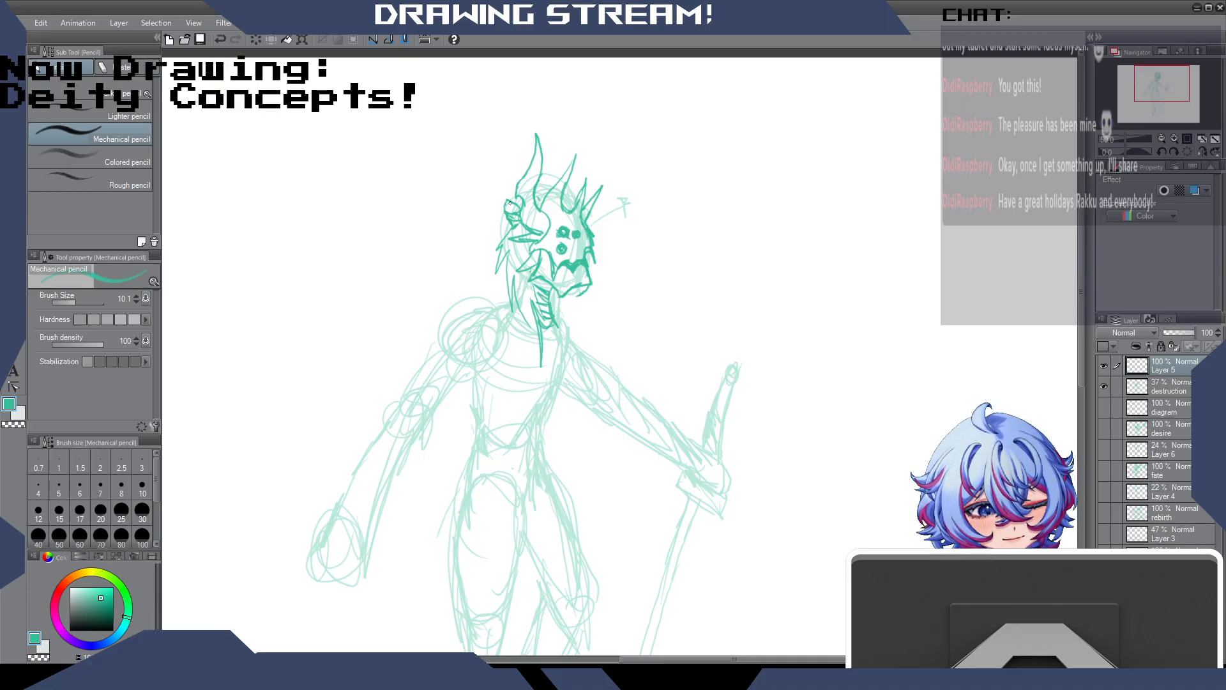
Draw a long, jagged ponytail sweeping from the hair tie down behind the figure's shoulder, with pointed inner strands.
mouse_move(504, 198)
left_mouse_down()
mouse_move(471, 159)
mouse_move(481, 177)
mouse_move(431, 166)
mouse_move(462, 173)
mouse_move(415, 191)
mouse_move(432, 193)
mouse_move(386, 242)
mouse_move(408, 225)
mouse_move(367, 279)
mouse_move(337, 360)
left_mouse_up()
mouse_move(374, 290)
left_mouse_down()
mouse_move(342, 427)
mouse_move(382, 317)
mouse_move(383, 364)
mouse_move(448, 235)
mouse_move(432, 301)
mouse_move(492, 209)
mouse_move(438, 256)
left_mouse_up()
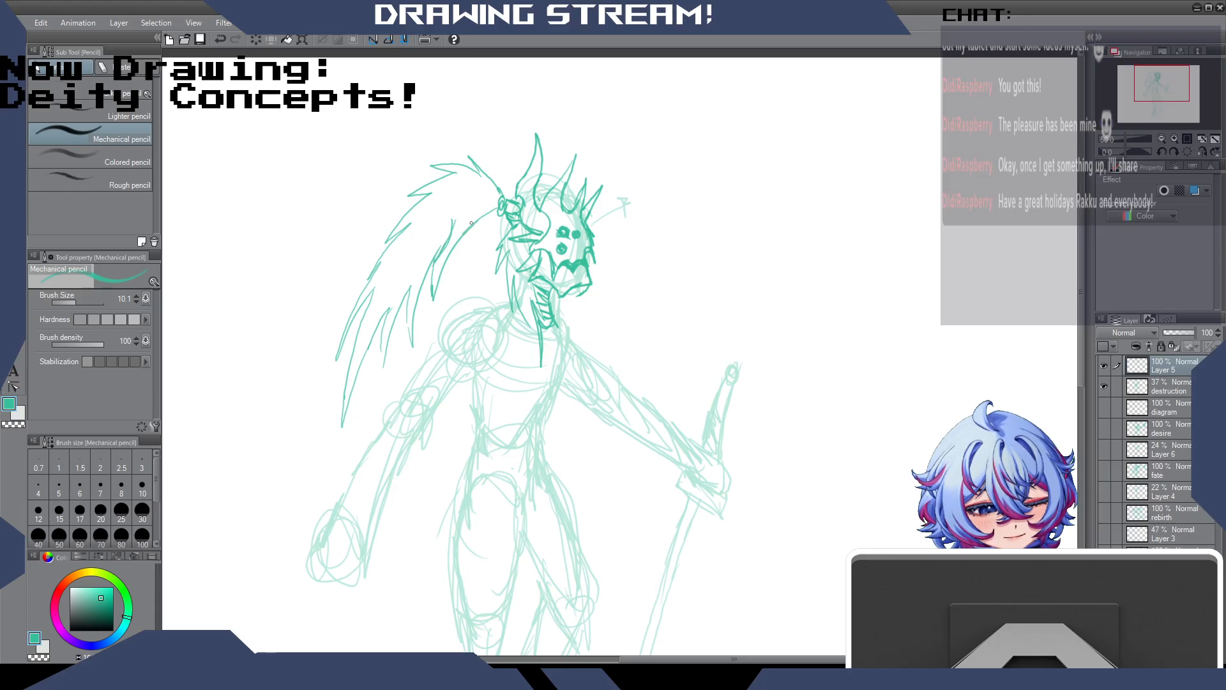
mouse_move(492, 212)
left_mouse_down()
mouse_move(515, 202)
mouse_move(505, 173)
mouse_move(494, 217)
mouse_move(522, 204)
mouse_move(499, 237)
mouse_move(496, 275)
left_mouse_up()
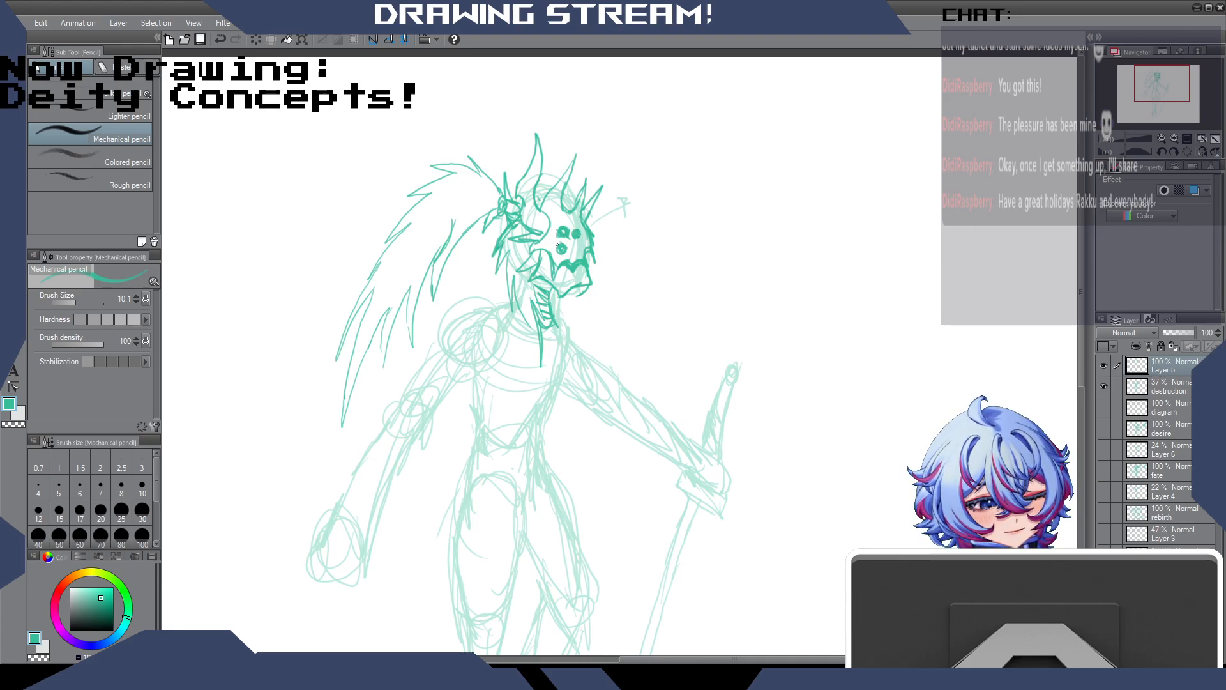
left_click_drag(536, 193, 548, 199)
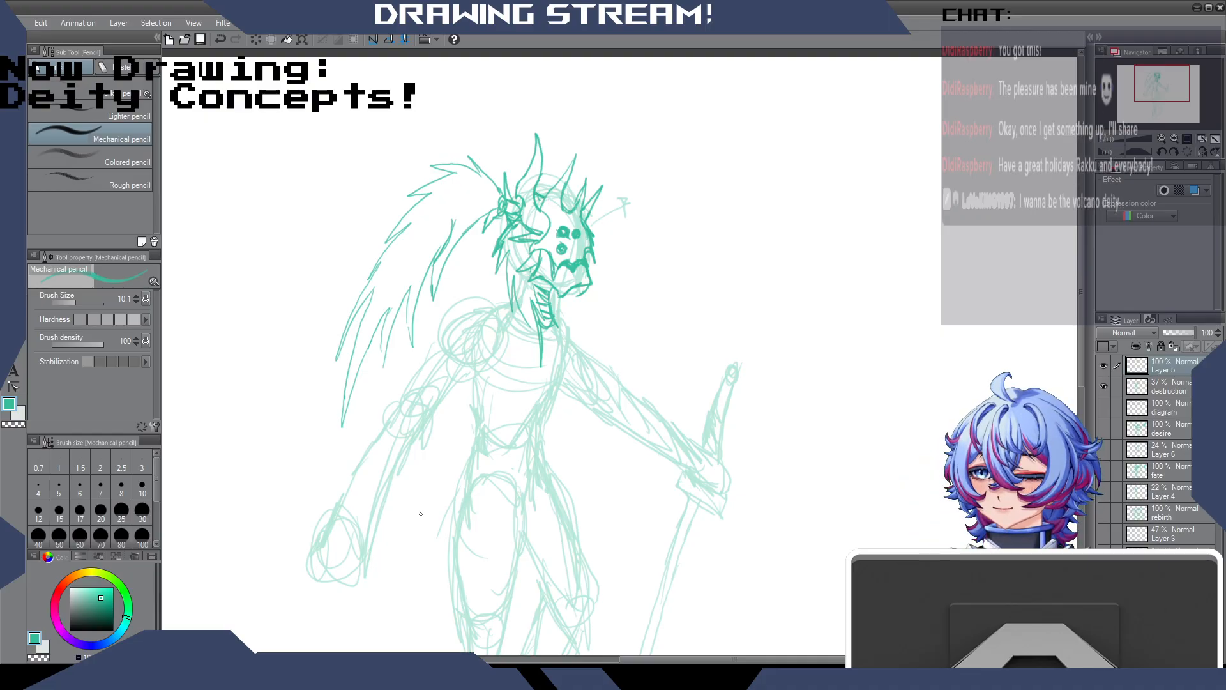
mouse_move(446, 210)
left_mouse_down()
mouse_move(429, 303)
mouse_move(412, 320)
mouse_move(411, 267)
mouse_move(385, 364)
left_mouse_up()
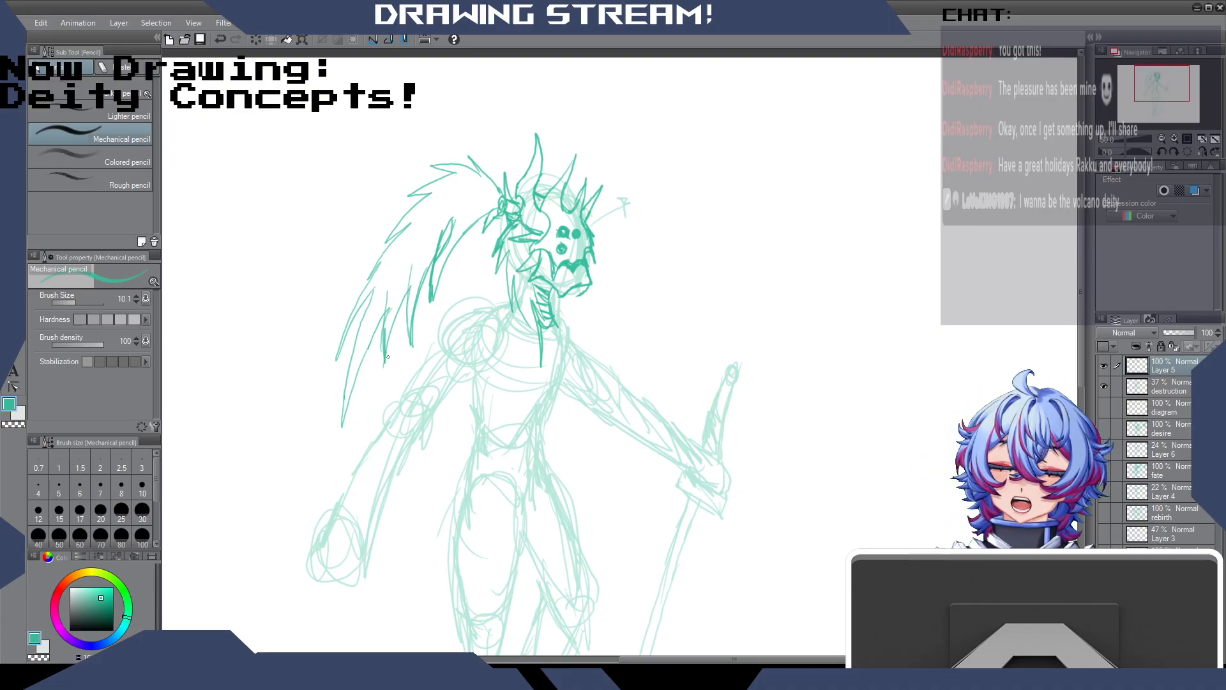
Reinforce the mask's front horns, darken its mouth and eye openings, and tidy the face details.
mouse_move(574, 154)
left_mouse_down()
mouse_move(555, 182)
mouse_move(564, 174)
mouse_move(577, 199)
mouse_move(584, 173)
mouse_move(588, 226)
left_mouse_up()
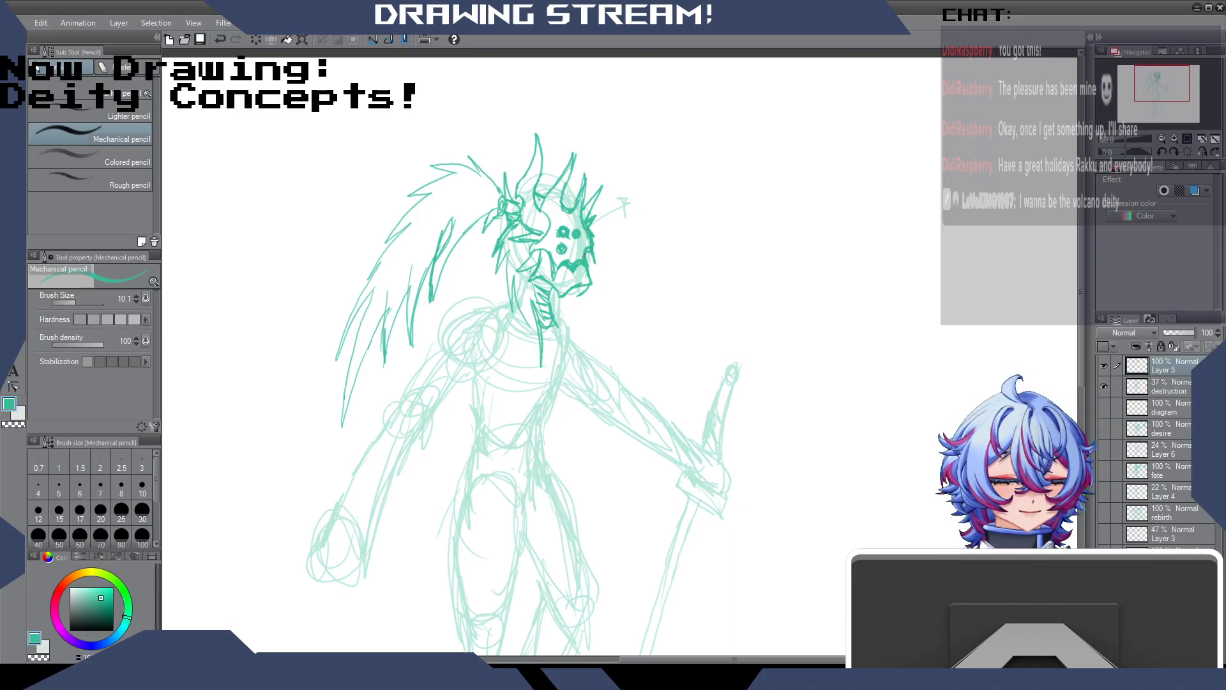
left_click_drag(585, 262, 560, 264)
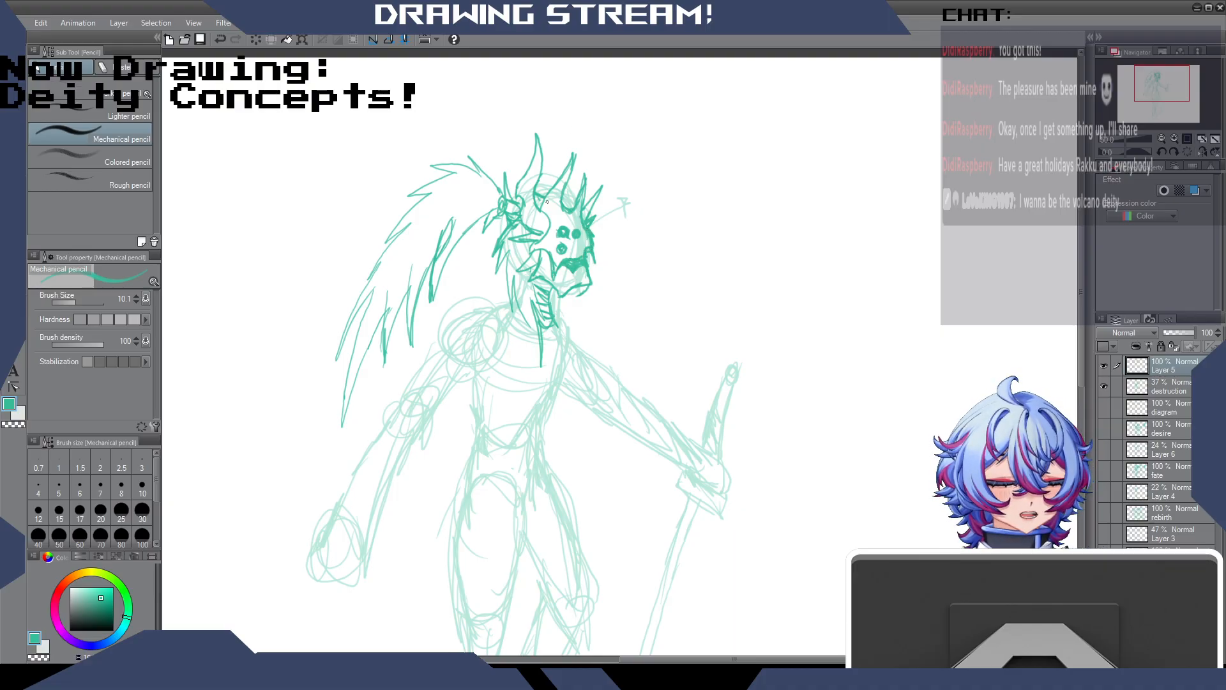
left_click_drag(550, 222, 564, 231)
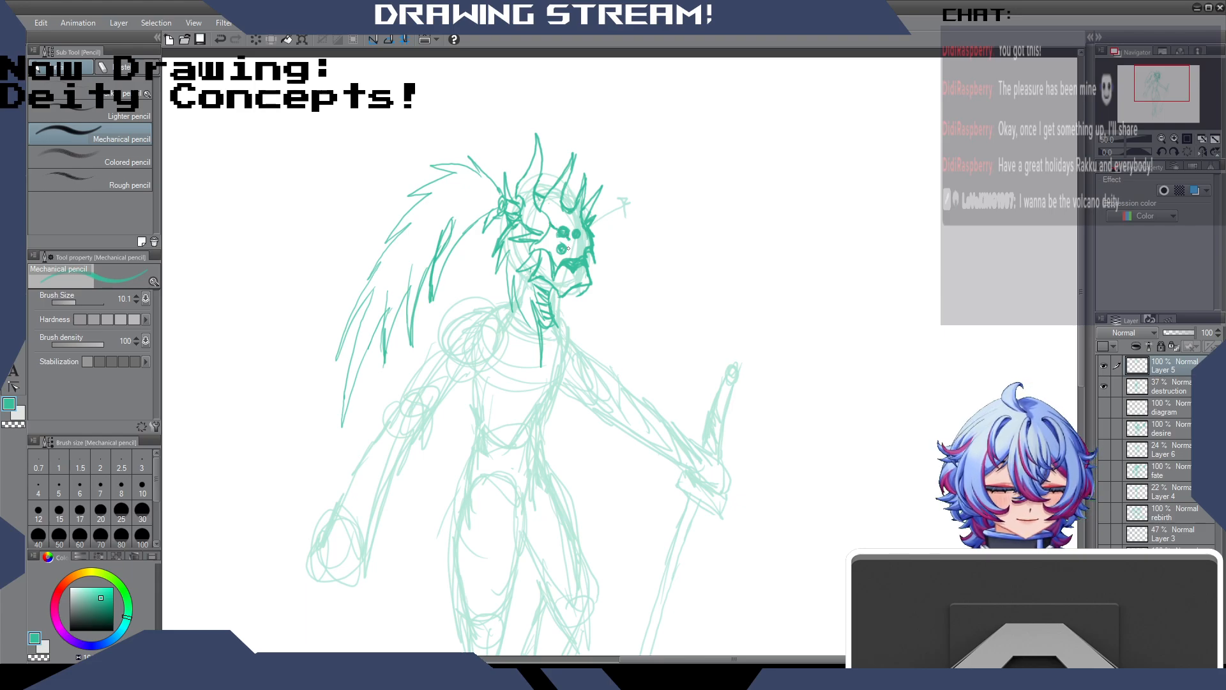
left_click_drag(564, 250, 574, 252)
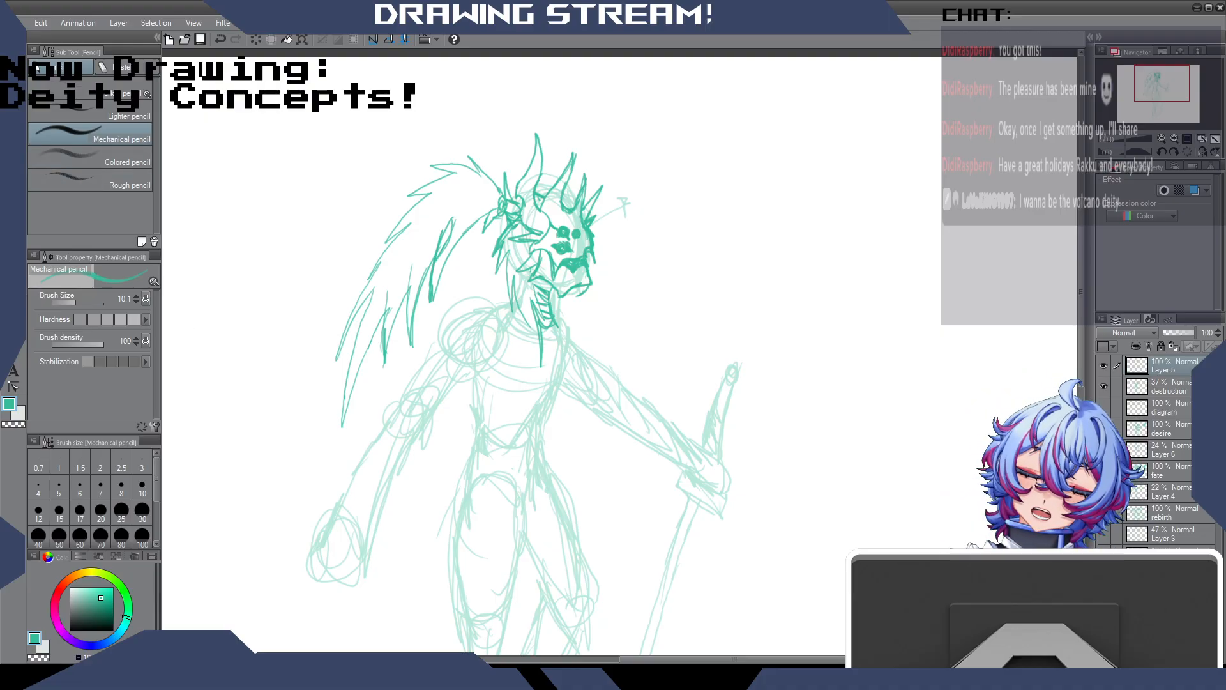
key("e")
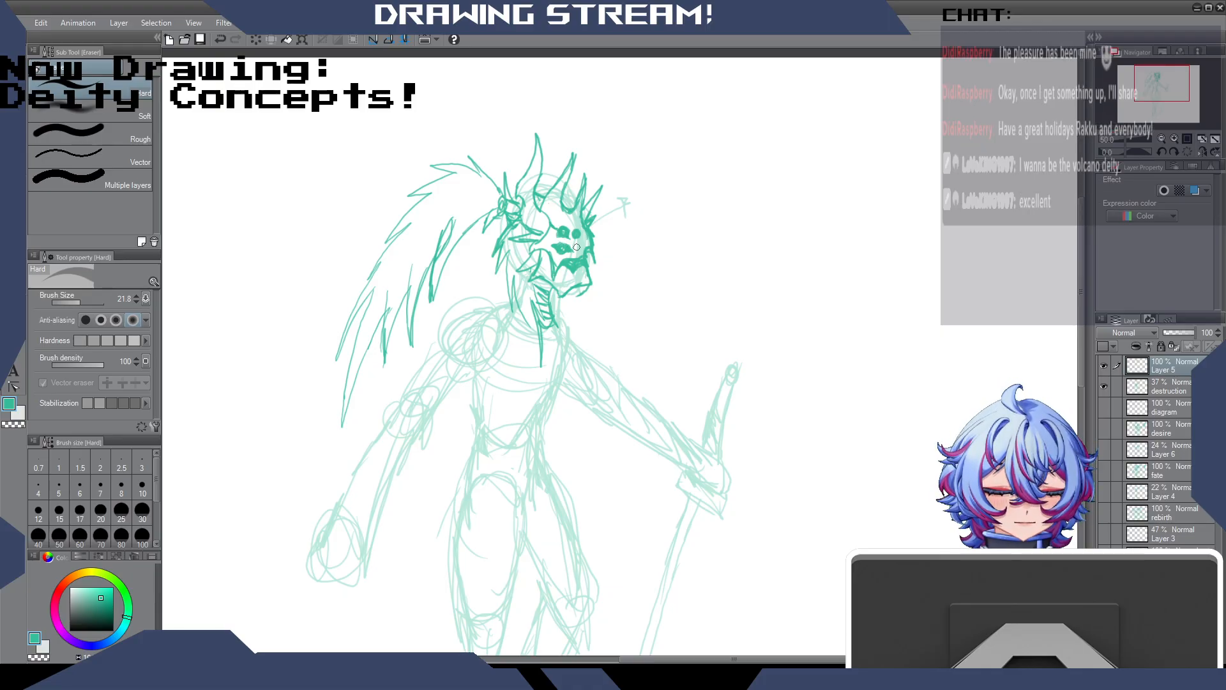
key("p")
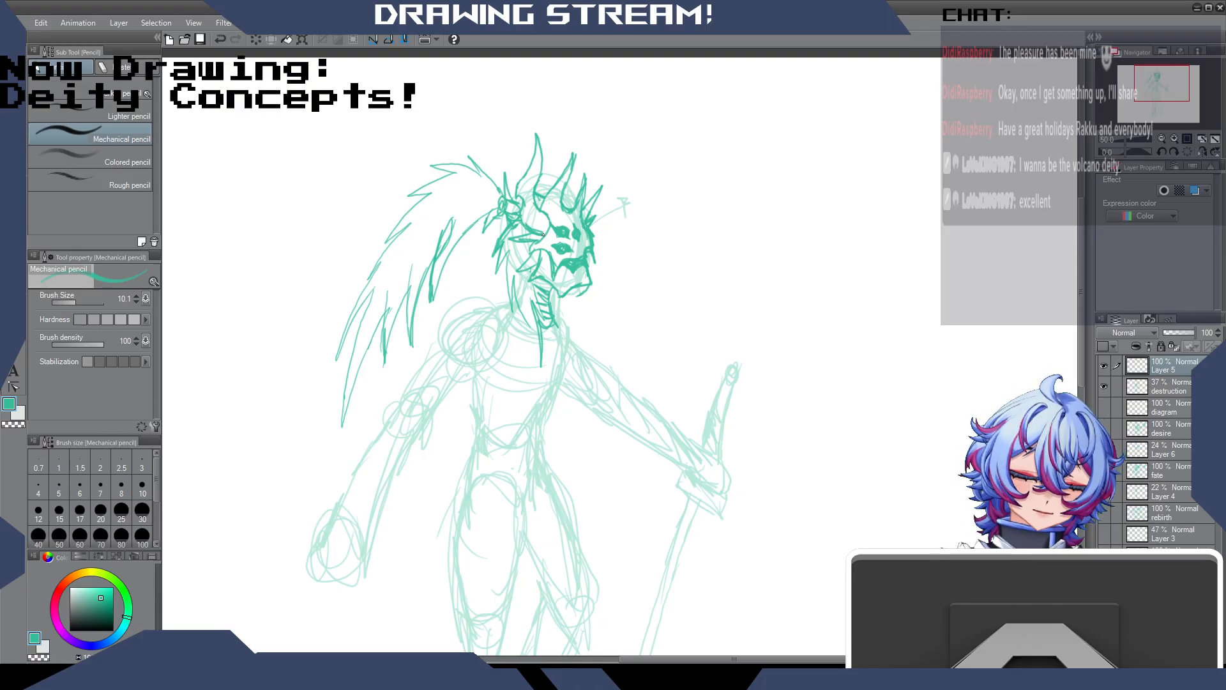
Thicken and extend the mask's tallest horn and add a curved spike running down from its base.
left_click_drag(530, 164, 515, 200)
left_click_drag(535, 131, 529, 164)
left_click_drag(539, 138, 541, 178)
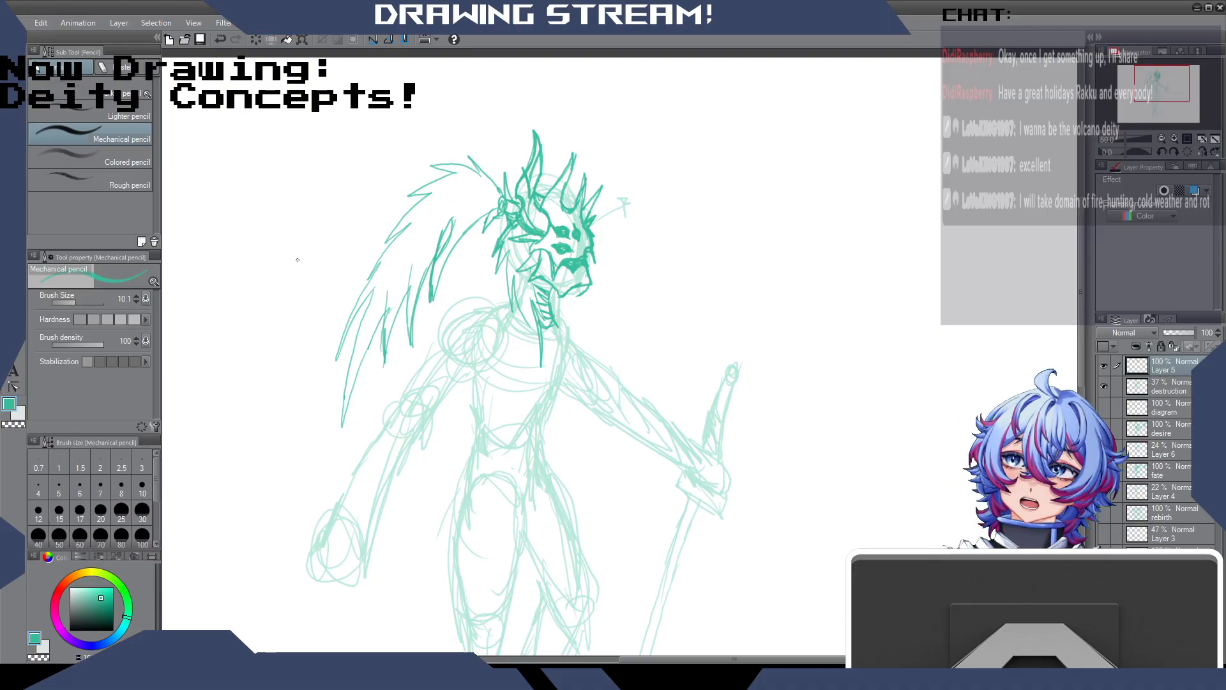
Erase part of the ponytail's inner strand and add spiky, pointed tufts along its outer edge and lower strands.
key("e")
left_click_drag(454, 223, 439, 258)
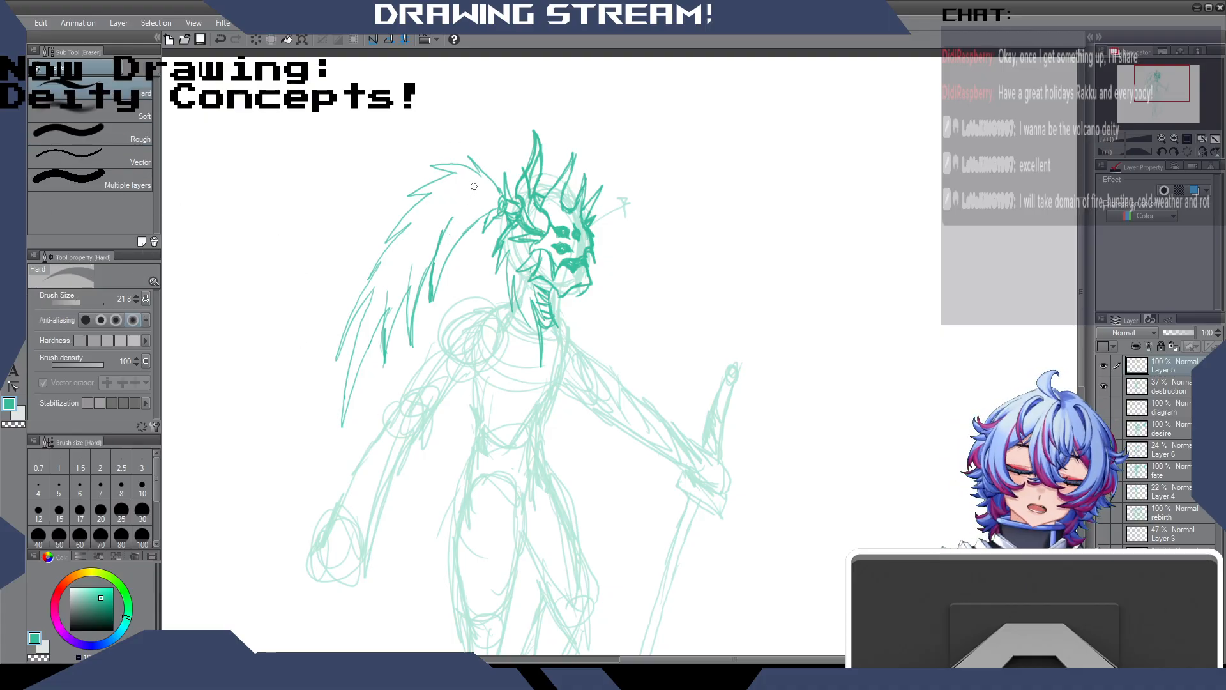
key("p")
mouse_move(473, 229)
left_mouse_down()
mouse_move(493, 209)
mouse_move(480, 243)
left_mouse_up()
left_click_drag(500, 192, 476, 144)
mouse_move(476, 143)
left_mouse_down()
mouse_move(480, 174)
mouse_move(443, 145)
mouse_move(468, 174)
mouse_move(398, 179)
mouse_move(399, 200)
mouse_move(375, 229)
left_mouse_up()
mouse_move(375, 229)
left_mouse_down()
mouse_move(404, 216)
mouse_move(384, 243)
left_mouse_up()
left_click_drag(419, 215, 385, 245)
left_click_drag(378, 273, 342, 434)
left_click_drag(389, 287, 381, 322)
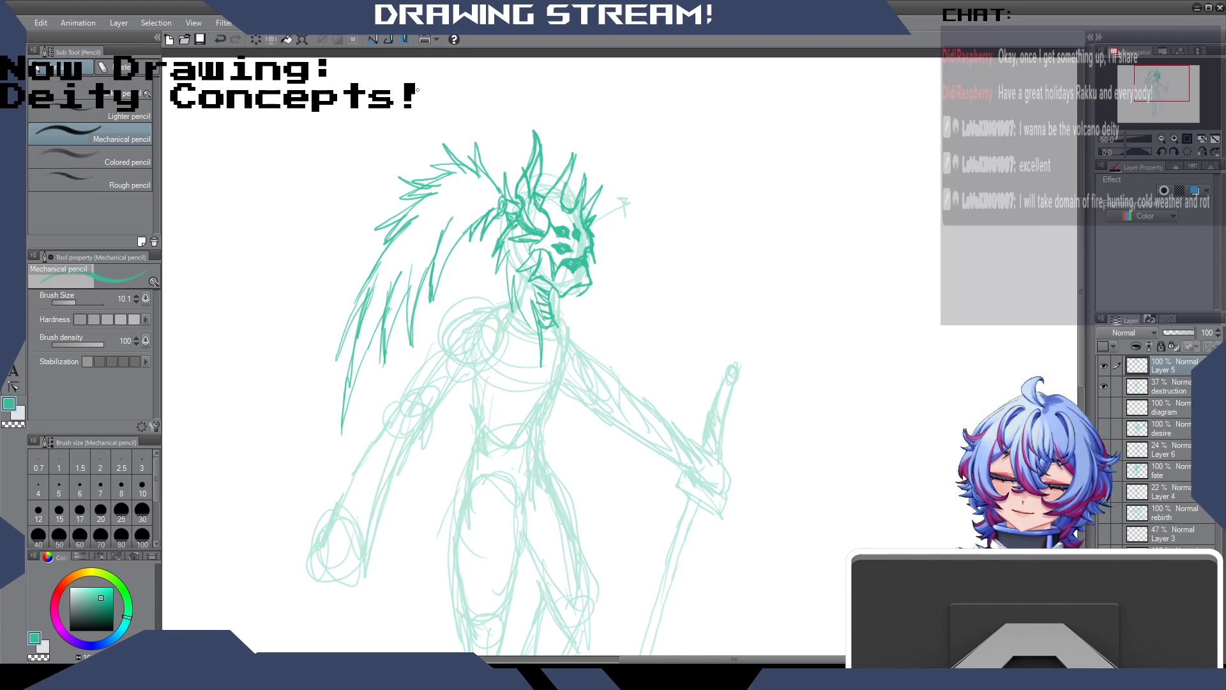
Refine the middle horn, shade the neck, and draw a pointed chest armor with a collar and jagged lower edge over the torso.
mouse_move(565, 192)
left_mouse_down()
mouse_move(573, 146)
mouse_move(554, 185)
left_mouse_up()
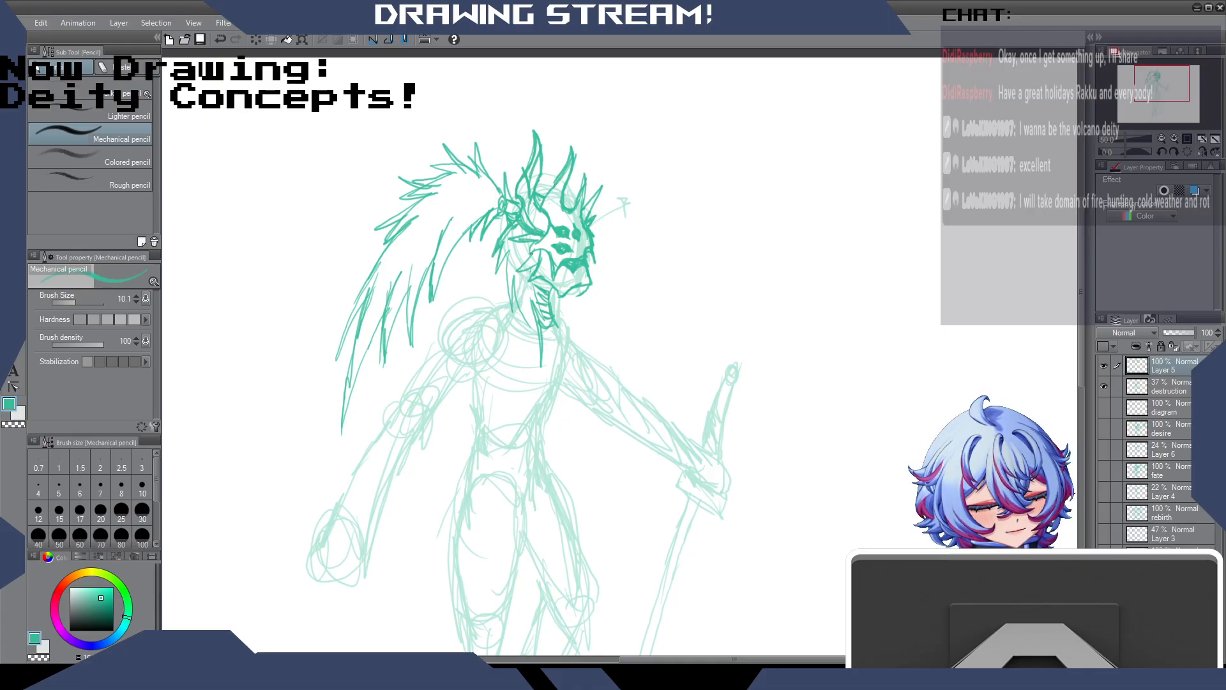
left_click_drag(516, 285, 538, 341)
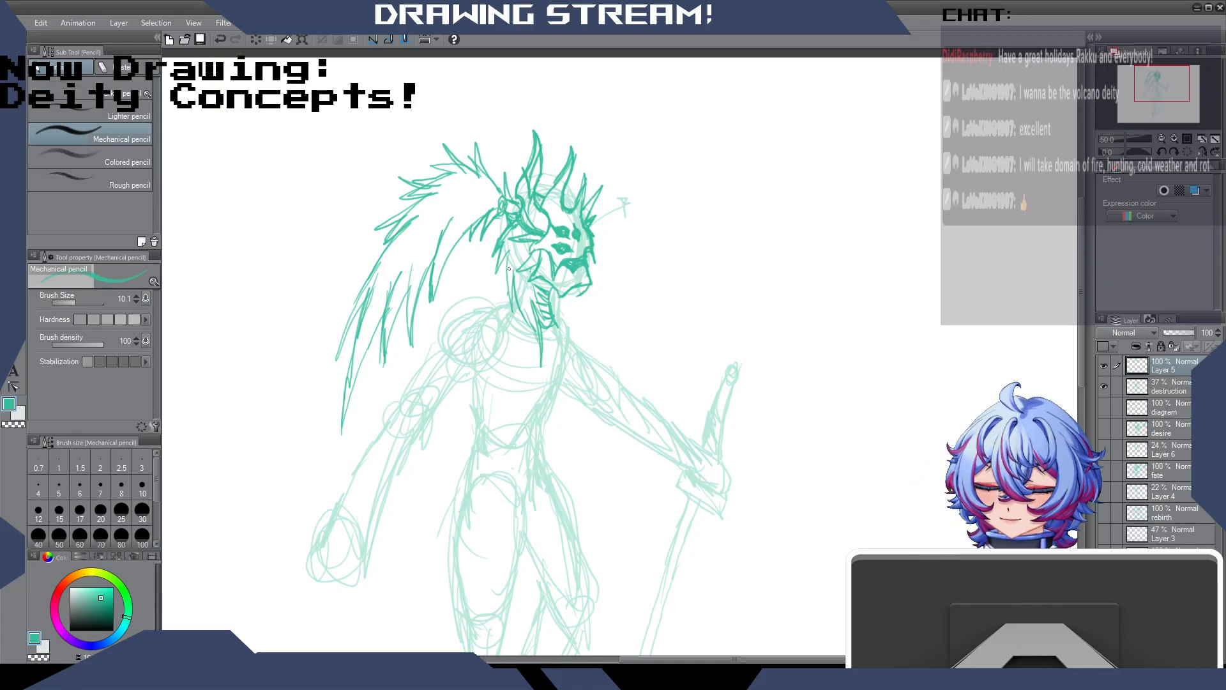
mouse_move(510, 295)
left_mouse_down()
mouse_move(548, 329)
mouse_move(568, 325)
mouse_move(509, 309)
mouse_move(512, 320)
mouse_move(560, 309)
mouse_move(561, 400)
mouse_move(548, 383)
mouse_move(507, 412)
mouse_move(517, 389)
mouse_move(495, 335)
mouse_move(508, 373)
mouse_move(474, 378)
mouse_move(498, 429)
mouse_move(557, 396)
mouse_move(540, 433)
mouse_move(530, 415)
mouse_move(477, 418)
mouse_move(478, 398)
mouse_move(477, 440)
left_mouse_up()
mouse_move(476, 394)
left_mouse_down()
mouse_move(476, 441)
mouse_move(493, 444)
left_mouse_up()
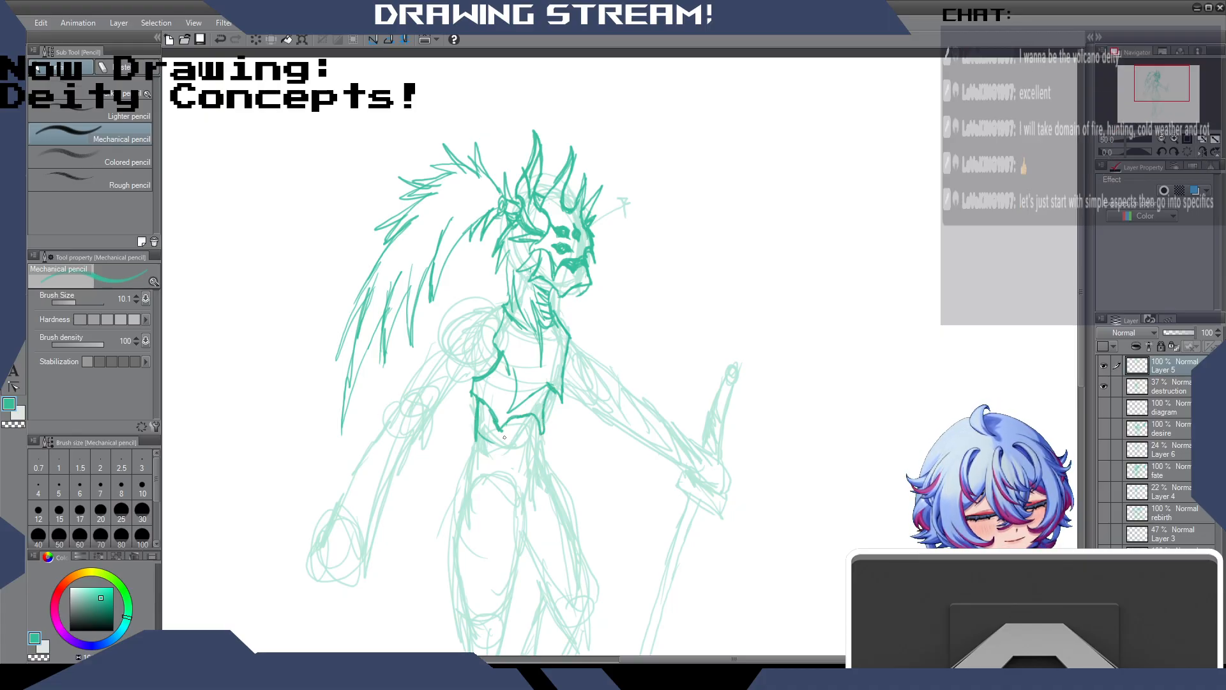
mouse_move(504, 304)
left_mouse_down()
mouse_move(491, 299)
mouse_move(499, 324)
left_mouse_up()
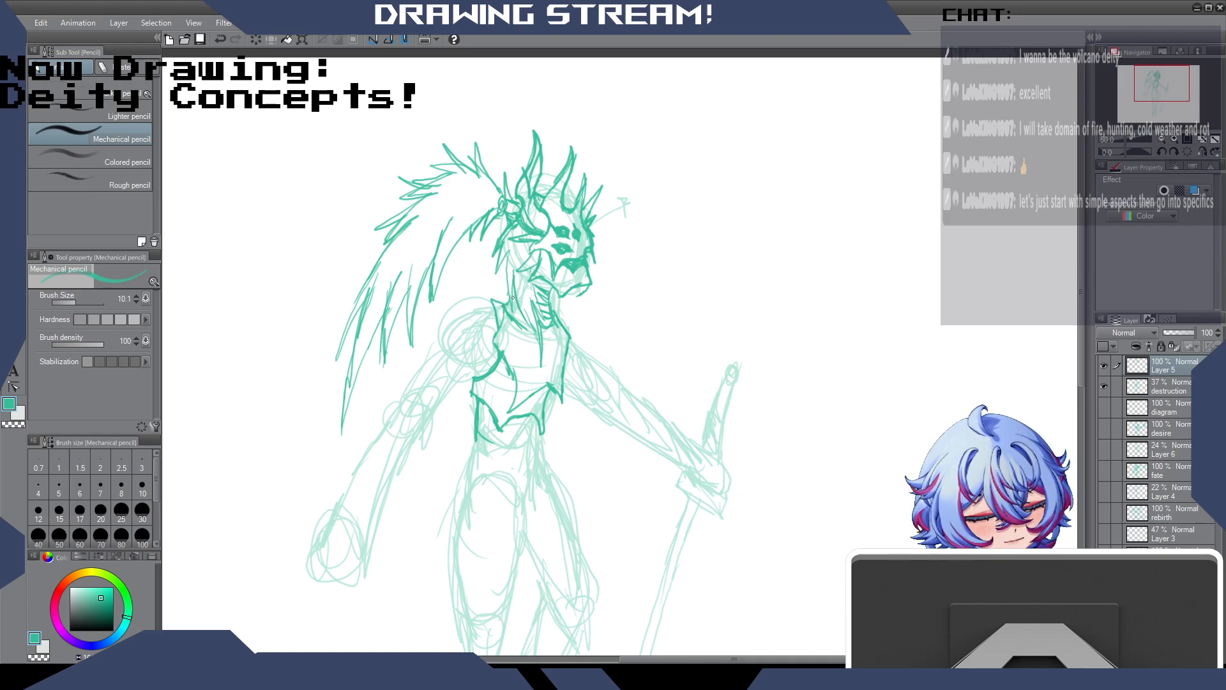
left_click_drag(520, 318, 551, 329)
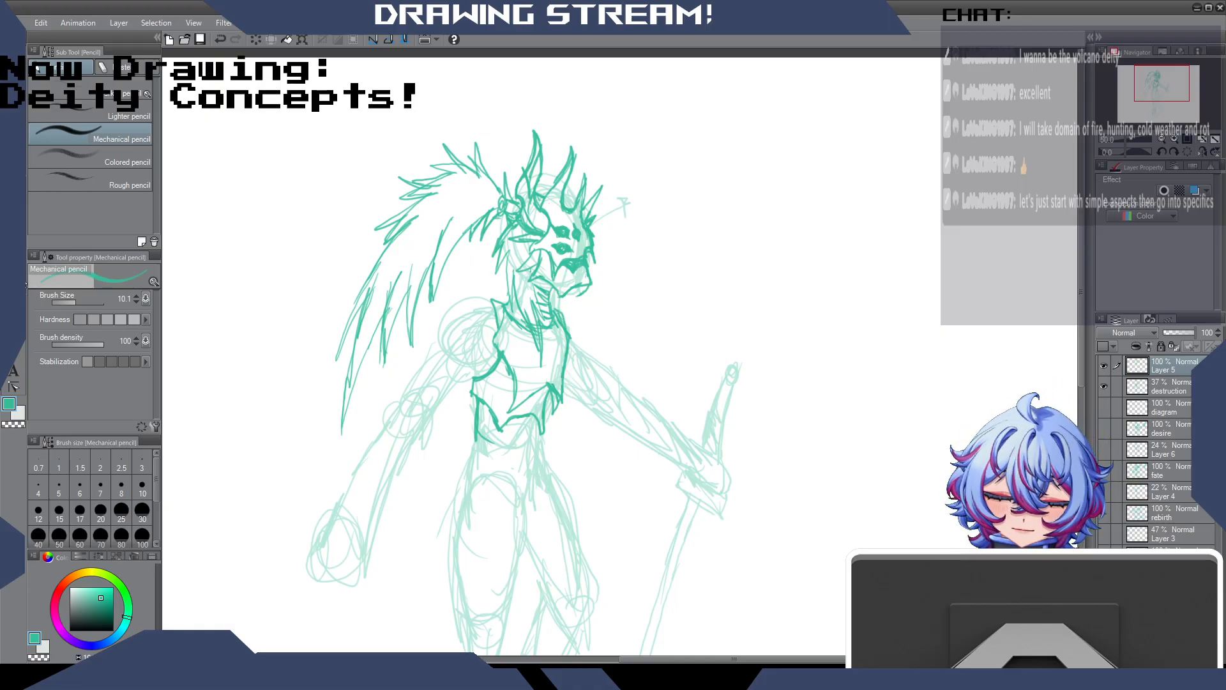
Erase the mask's chin and redraw it as a shorter, sharply angled jawline.
key("e")
mouse_move(587, 291)
left_mouse_down()
mouse_move(564, 294)
mouse_move(587, 291)
mouse_move(573, 289)
left_mouse_up()
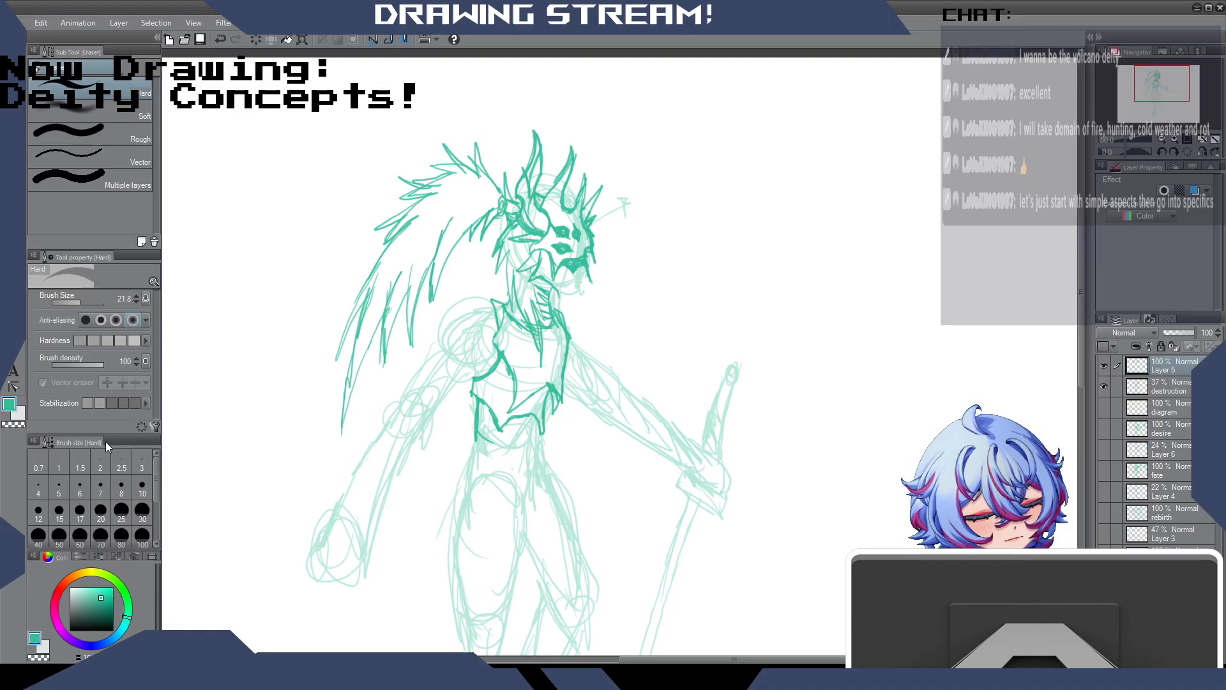
key("p")
mouse_move(592, 281)
left_mouse_down()
mouse_move(544, 284)
mouse_move(542, 247)
mouse_move(527, 279)
left_mouse_up()
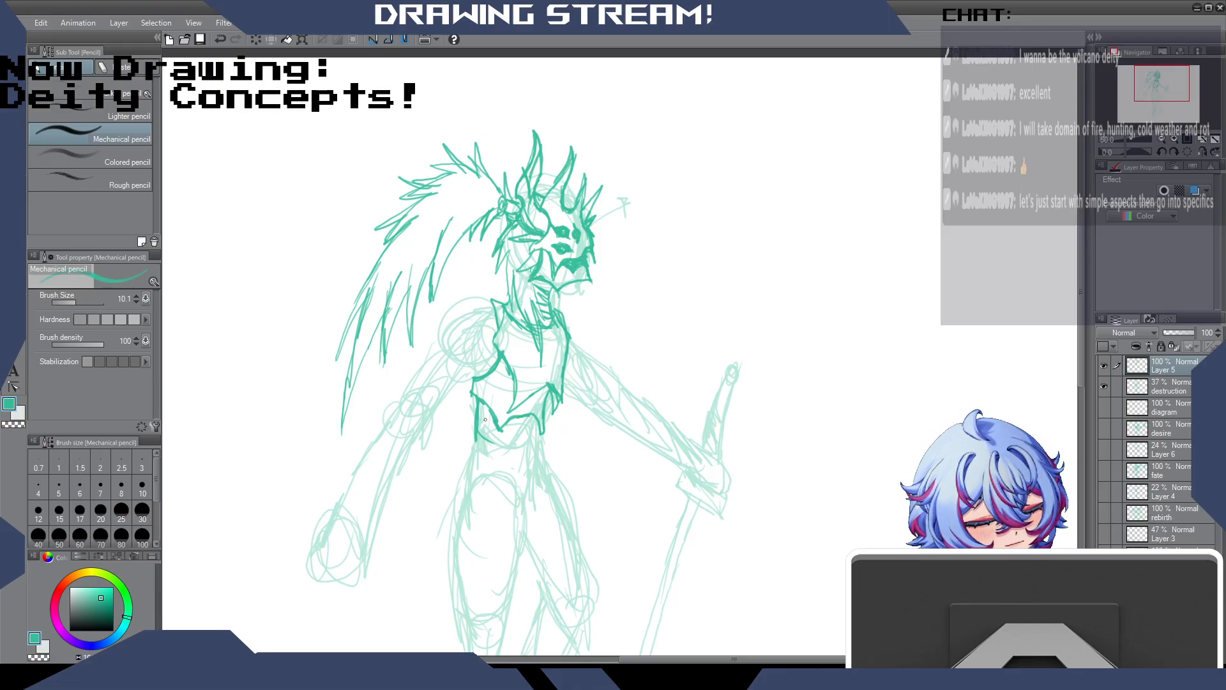
Draw a wrapped waistband beneath the chest armor, then erase and redraw the mask's front edge.
mouse_move(477, 418)
left_mouse_down()
mouse_move(541, 445)
mouse_move(487, 438)
mouse_move(539, 433)
mouse_move(481, 417)
mouse_move(532, 428)
mouse_move(473, 449)
left_mouse_up()
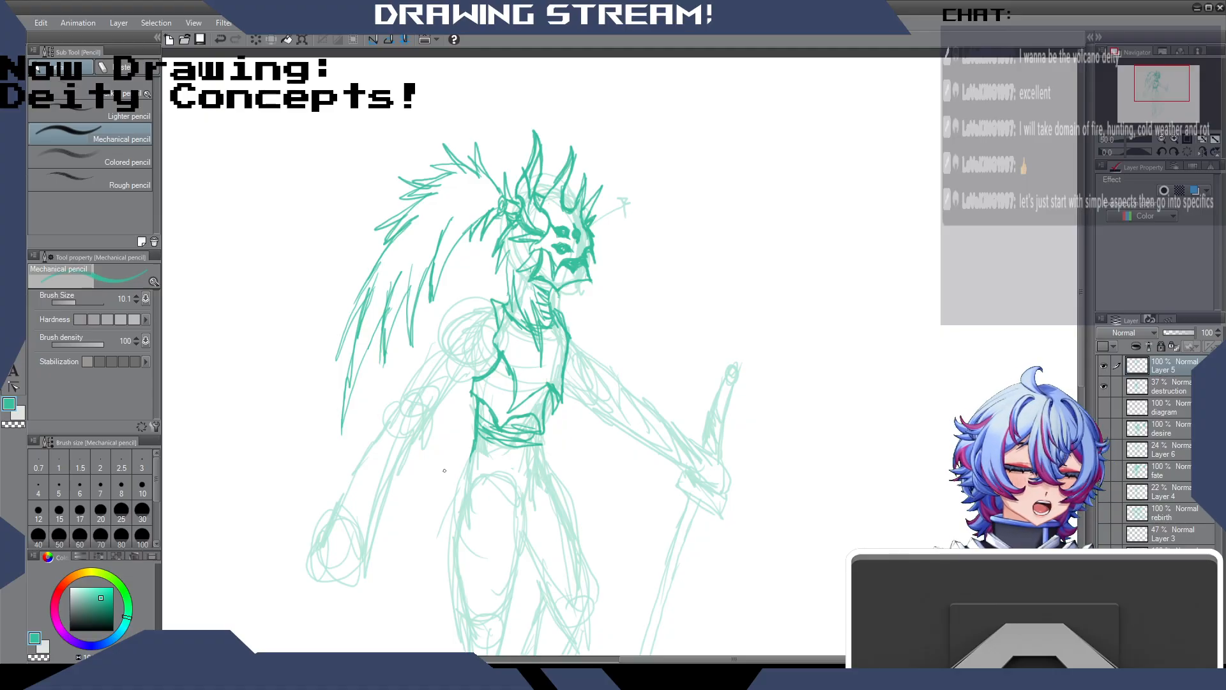
key("e")
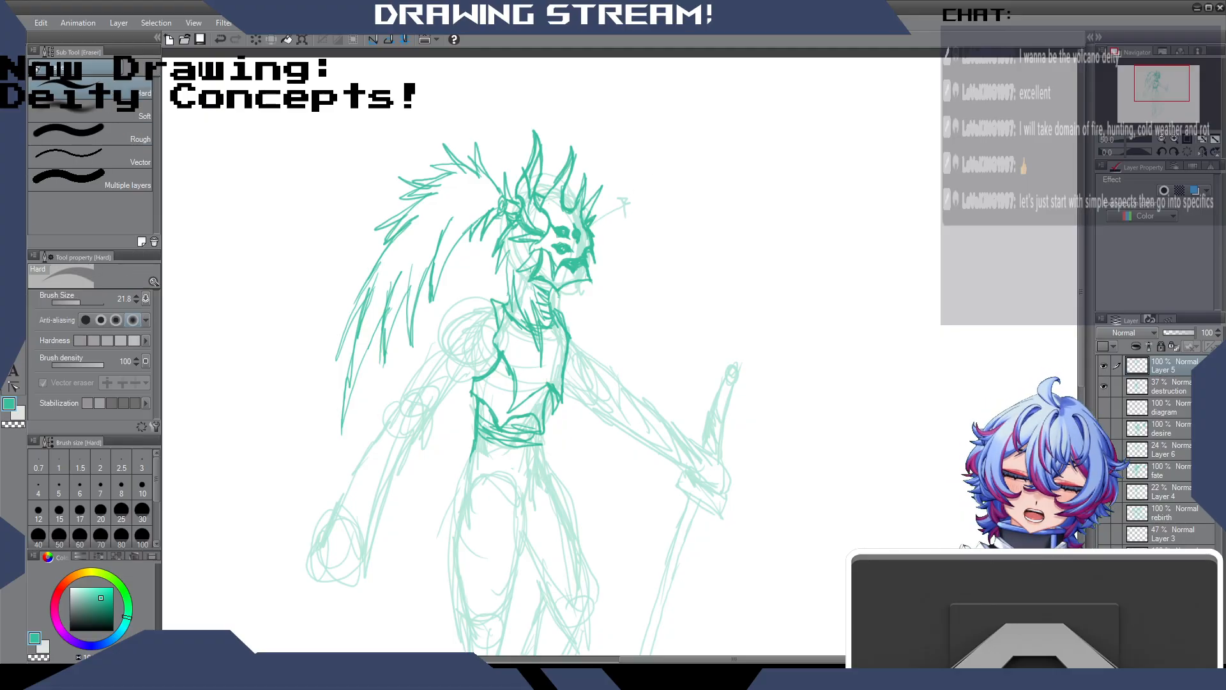
mouse_move(589, 234)
left_mouse_down()
mouse_move(596, 263)
mouse_move(584, 255)
left_mouse_up()
key("p")
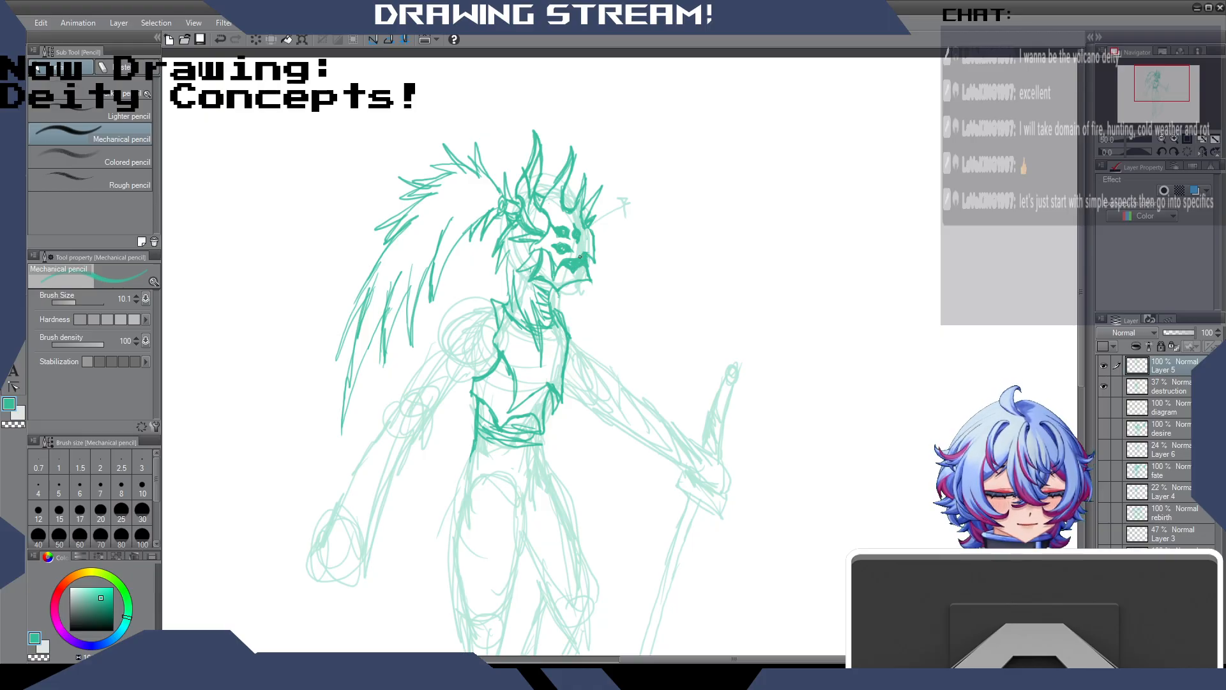
left_click_drag(593, 235, 594, 250)
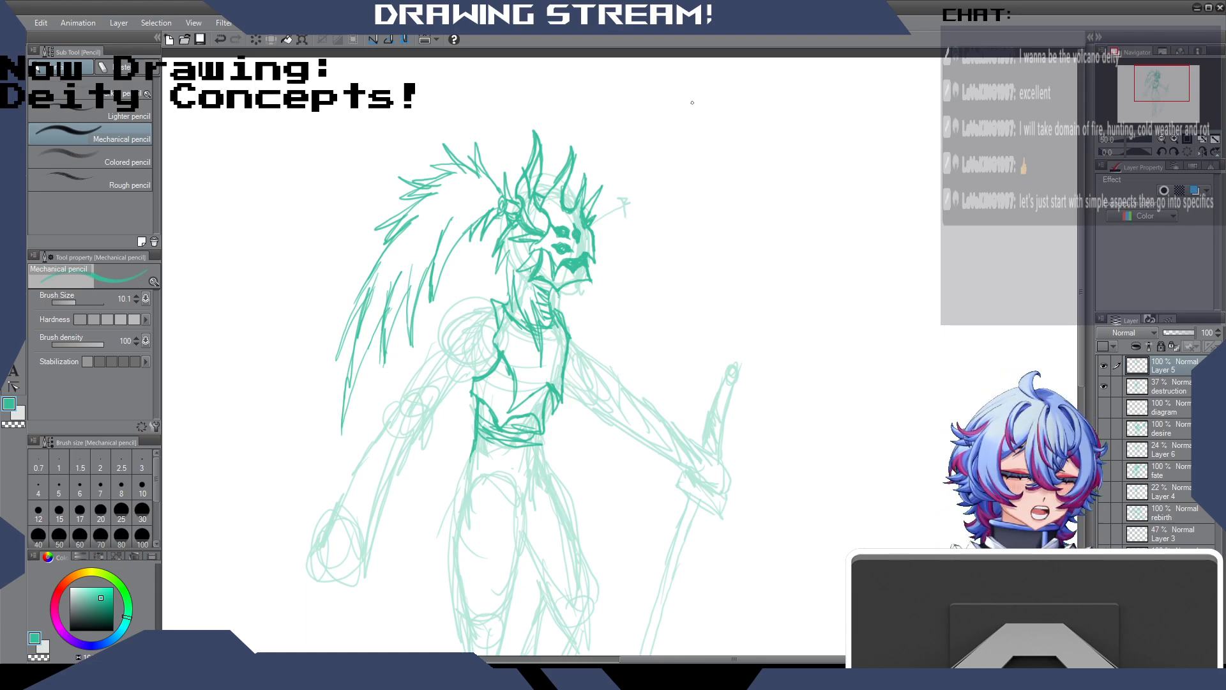
left_click_drag(506, 217, 493, 251)
Sketch a small tree diagram beside the head, with one top box, five boxes below, two sub-branches and an arrow.
mouse_move(712, 138)
left_mouse_down()
mouse_move(712, 155)
mouse_move(733, 138)
mouse_move(714, 153)
left_mouse_up()
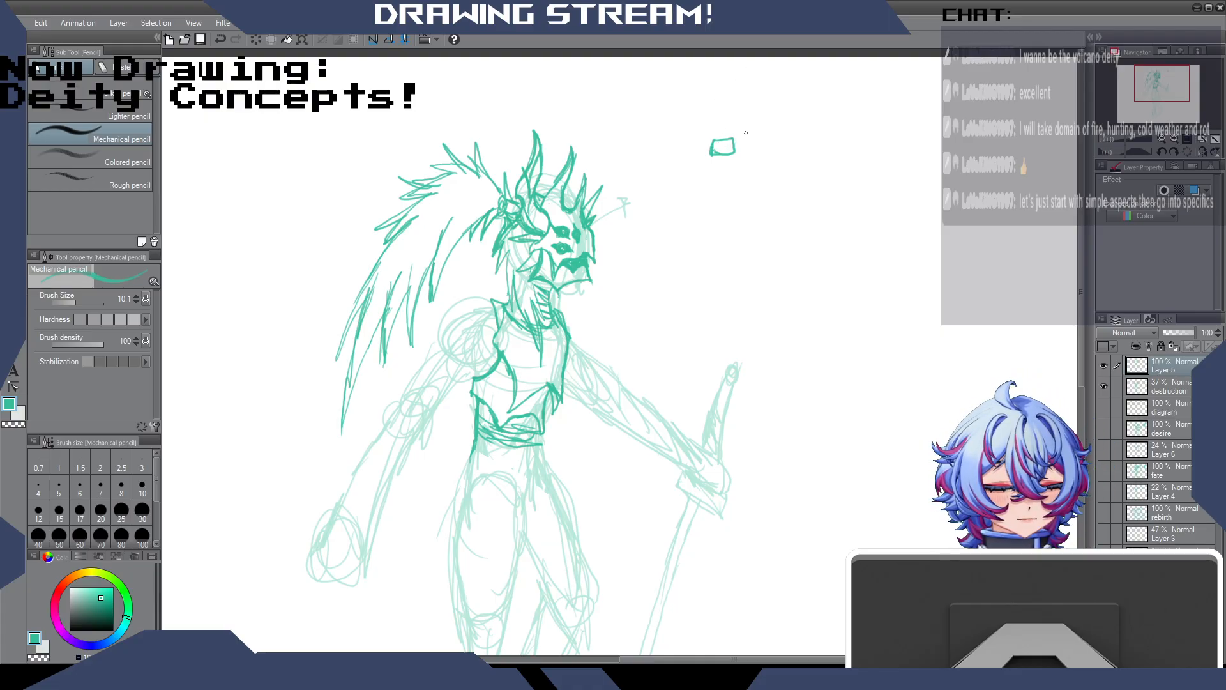
mouse_move(723, 158)
left_mouse_down()
mouse_move(689, 167)
mouse_move(677, 190)
mouse_move(704, 169)
mouse_move(705, 191)
mouse_move(719, 169)
mouse_move(722, 192)
mouse_move(732, 162)
mouse_move(745, 166)
mouse_move(737, 195)
mouse_move(742, 165)
mouse_move(762, 169)
mouse_move(764, 195)
left_mouse_up()
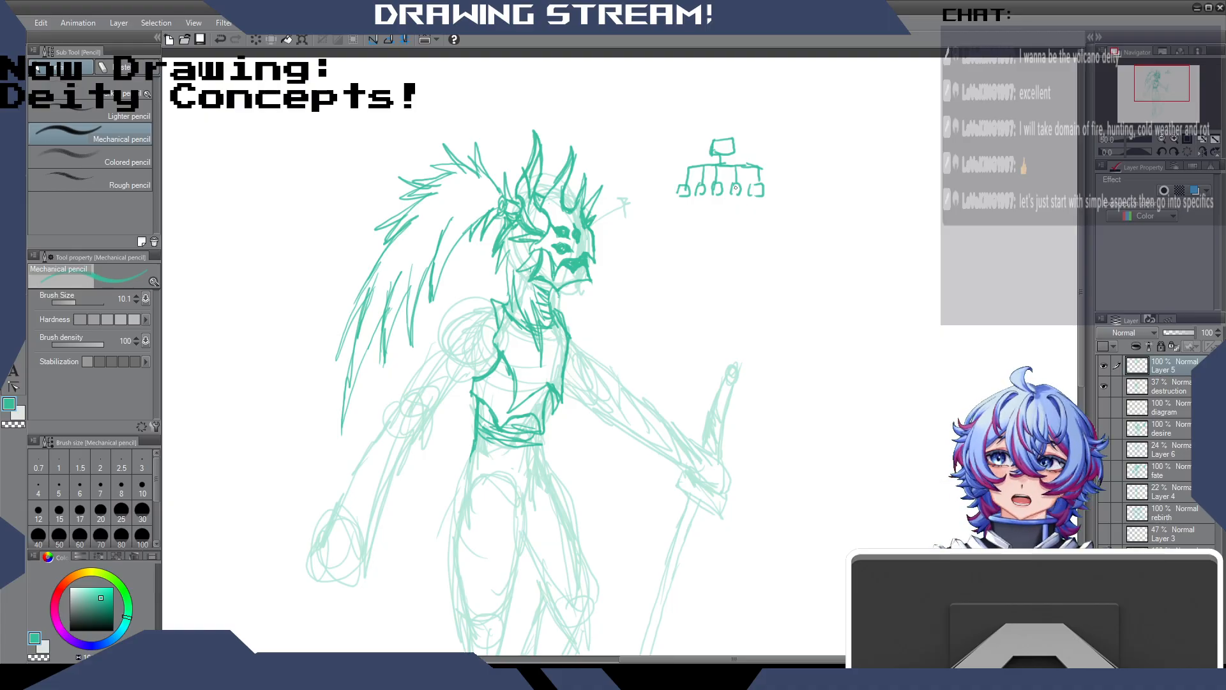
mouse_move(681, 199)
left_mouse_down()
mouse_move(667, 228)
mouse_move(686, 234)
left_mouse_up()
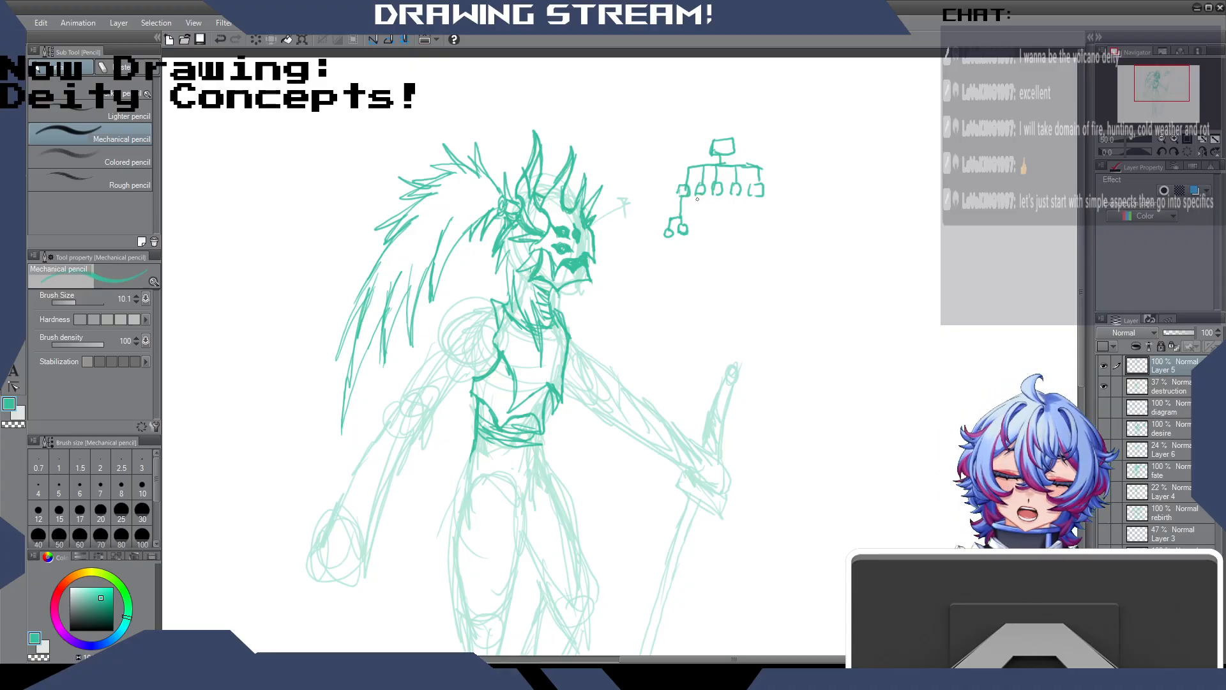
left_click_drag(662, 146, 673, 165)
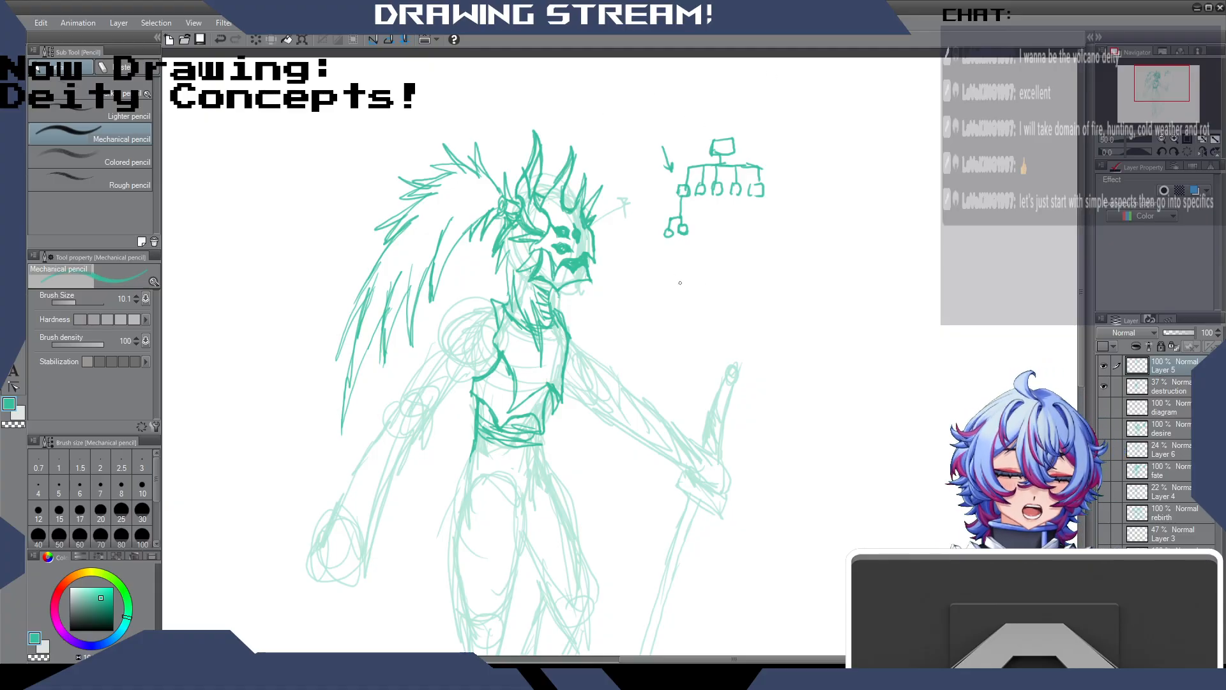
Lasso the tree diagram beside the head, delete it, and clear the selection.
key("m")
mouse_move(723, 99)
left_mouse_down()
mouse_move(654, 260)
mouse_move(824, 177)
mouse_move(711, 88)
left_mouse_up()
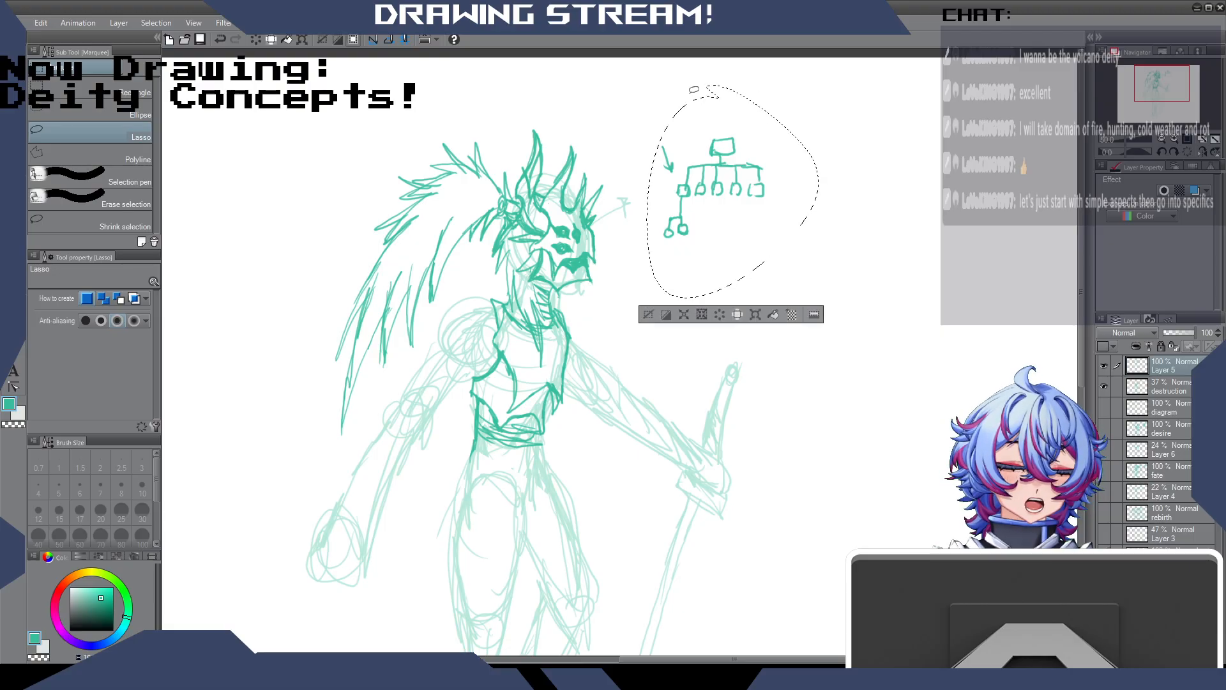
key("Delete")
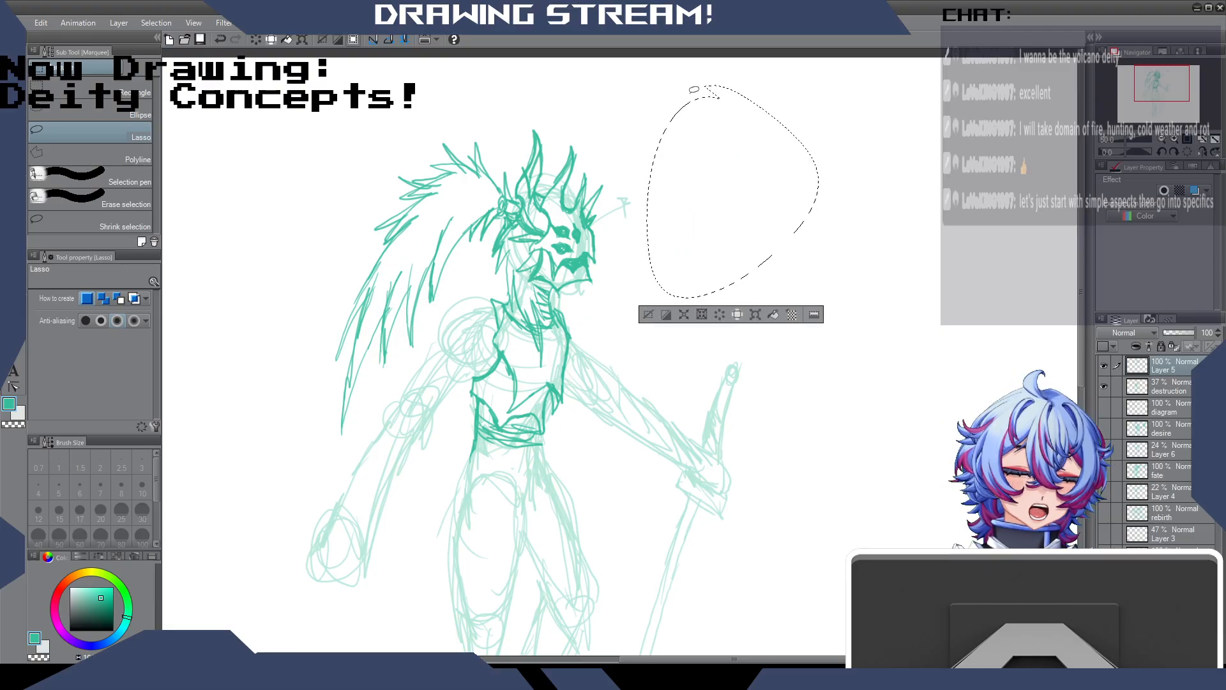
left_click(648, 314)
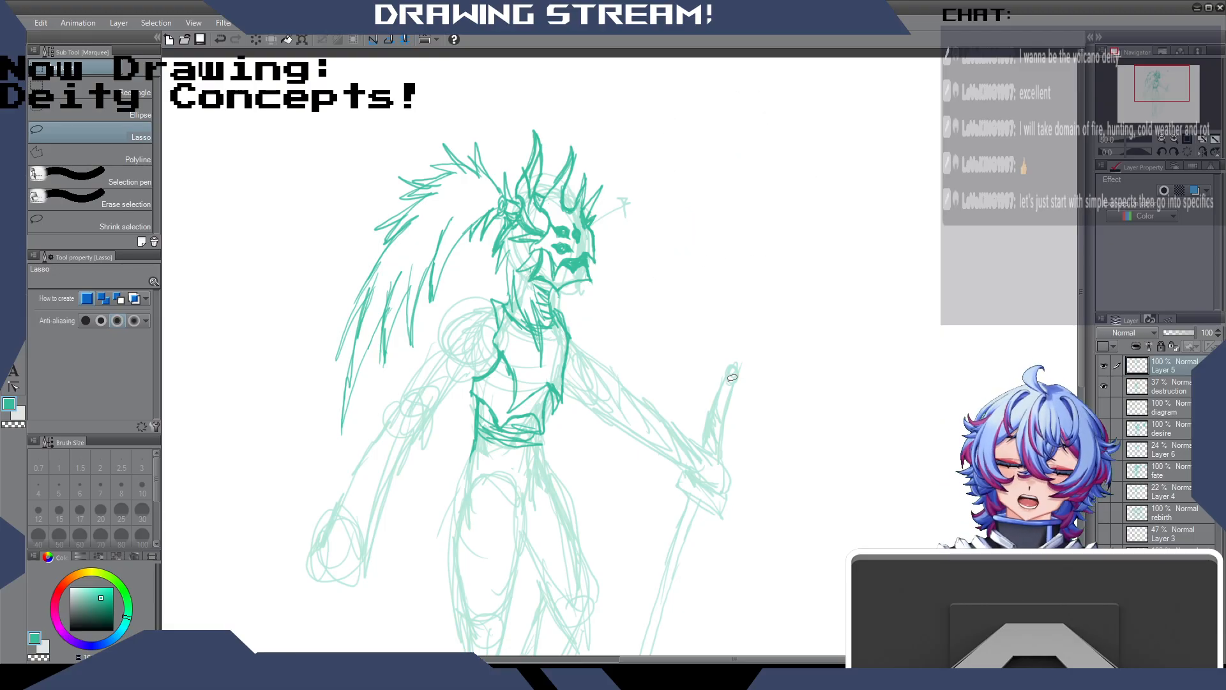
With the mechanical pencil, draw feathery spikes over the shoulder of the lowered arm and a band around its upper arm.
key("p")
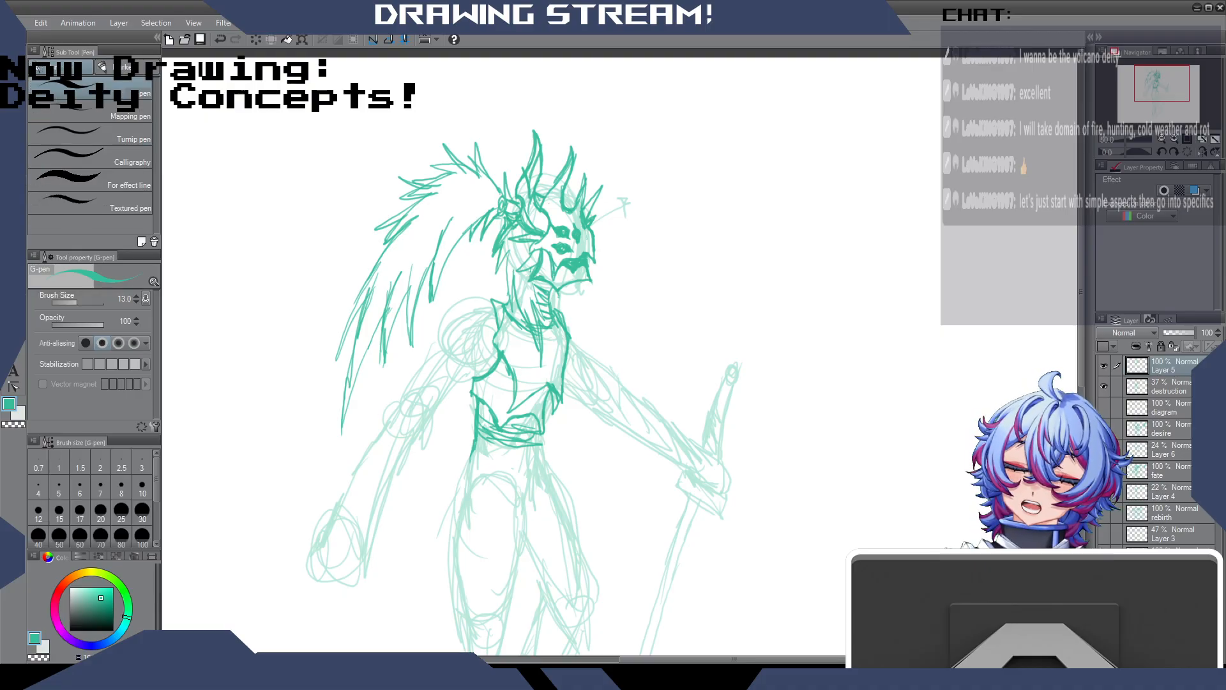
key("p")
mouse_move(475, 287)
left_mouse_down()
mouse_move(489, 299)
mouse_move(452, 298)
mouse_move(481, 316)
mouse_move(464, 331)
mouse_move(469, 344)
mouse_move(494, 356)
mouse_move(466, 368)
mouse_move(479, 377)
mouse_move(480, 359)
mouse_move(465, 362)
left_mouse_up()
mouse_move(476, 307)
left_mouse_down()
mouse_move(478, 356)
mouse_move(450, 375)
left_mouse_up()
mouse_move(456, 319)
left_mouse_down()
mouse_move(426, 362)
mouse_move(452, 373)
mouse_move(437, 347)
mouse_move(428, 383)
left_mouse_up()
mouse_move(429, 343)
left_mouse_down()
mouse_move(443, 377)
mouse_move(419, 380)
left_mouse_up()
left_click_drag(445, 376, 434, 416)
Draw the lowered arm's forearm guard, with its outer edges, inner plate lines and a flared cuff at the wrist.
mouse_move(423, 350)
left_mouse_down()
mouse_move(400, 410)
mouse_move(416, 429)
mouse_move(440, 405)
mouse_move(399, 406)
mouse_move(384, 425)
mouse_move(440, 407)
mouse_move(419, 450)
mouse_move(383, 414)
mouse_move(396, 470)
mouse_move(380, 525)
left_mouse_up()
mouse_move(362, 481)
left_mouse_down()
mouse_move(347, 533)
mouse_move(387, 525)
left_mouse_up()
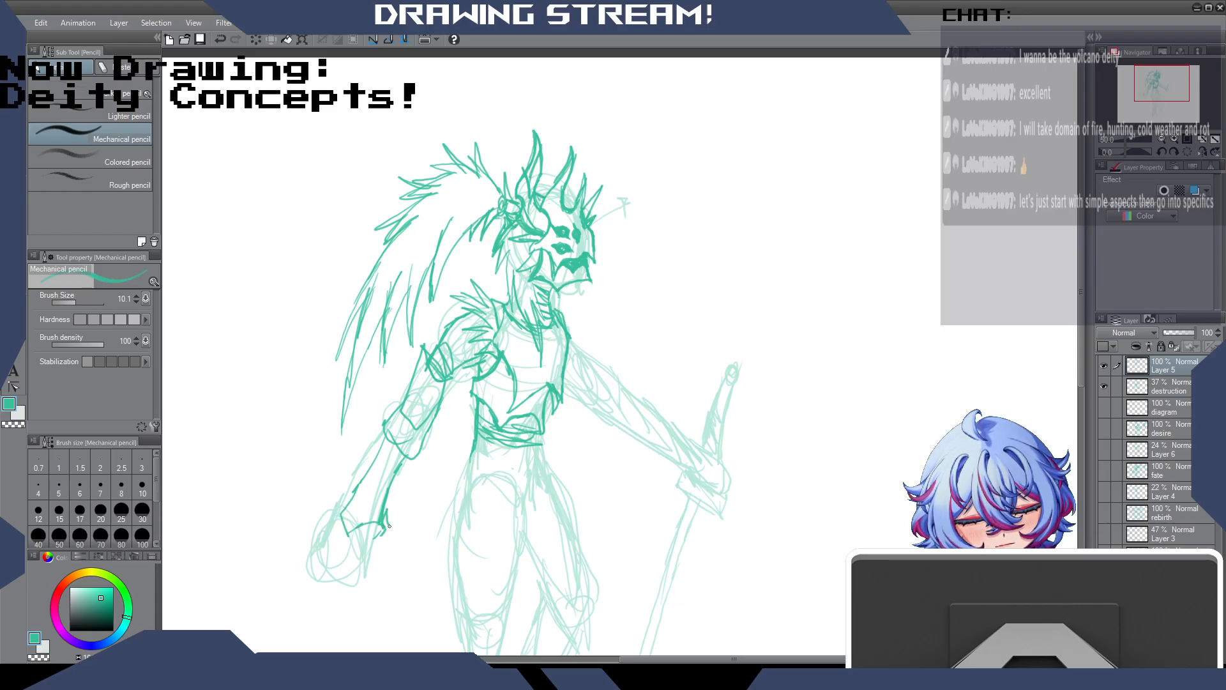
mouse_move(384, 445)
left_mouse_down()
mouse_move(368, 474)
mouse_move(389, 433)
mouse_move(405, 459)
left_mouse_up()
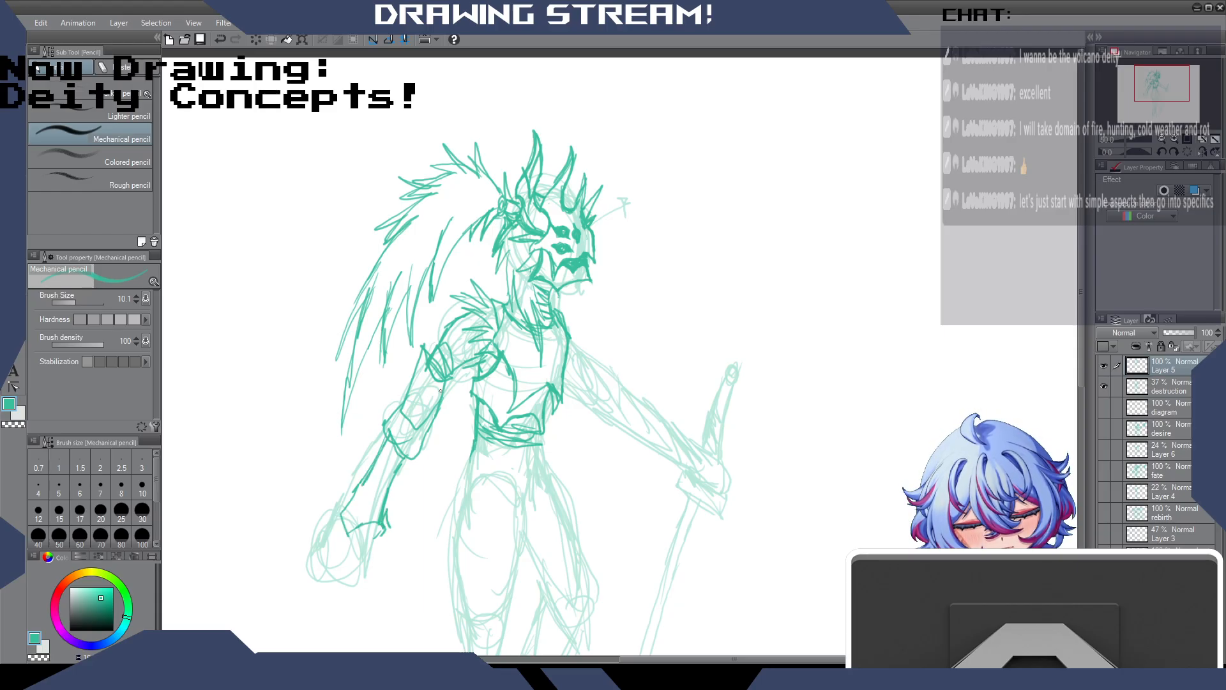
mouse_move(407, 401)
left_mouse_down()
mouse_move(386, 438)
mouse_move(401, 465)
mouse_move(351, 501)
left_mouse_up()
mouse_move(360, 477)
left_mouse_down()
mouse_move(387, 513)
mouse_move(345, 519)
mouse_move(382, 524)
mouse_move(347, 531)
left_mouse_up()
left_click_drag(345, 535, 348, 557)
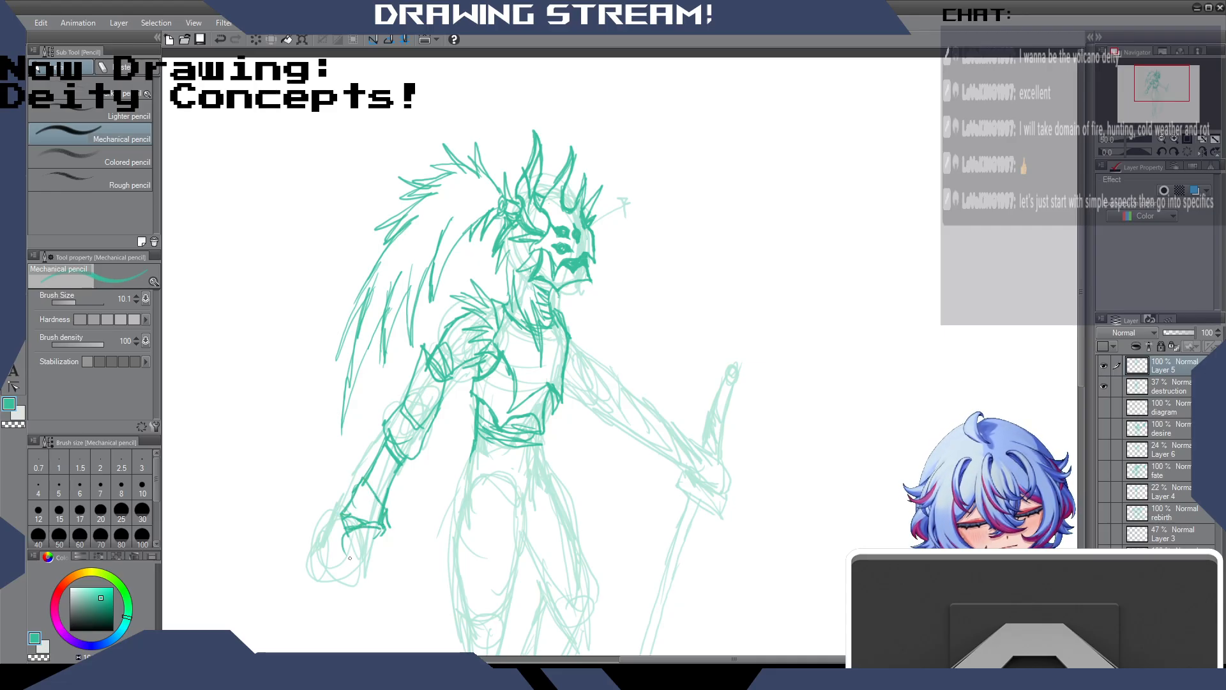
Reinforce the lowered arm's outline from the shoulder to the elbow, including the elbow guard's lower edge.
mouse_move(437, 398)
left_mouse_down()
mouse_move(409, 437)
mouse_move(424, 444)
mouse_move(431, 412)
left_mouse_up()
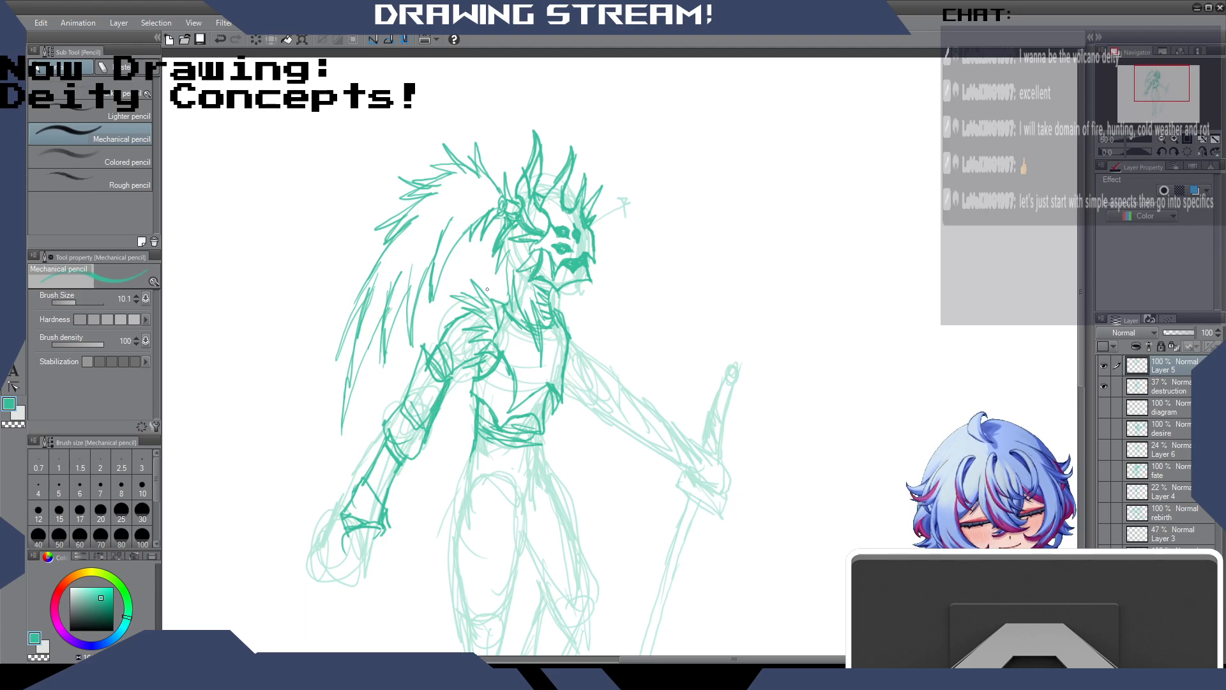
mouse_move(467, 309)
left_mouse_down()
mouse_move(444, 363)
mouse_move(376, 444)
left_mouse_up()
left_click_drag(403, 449, 391, 458)
left_click_drag(422, 432, 398, 467)
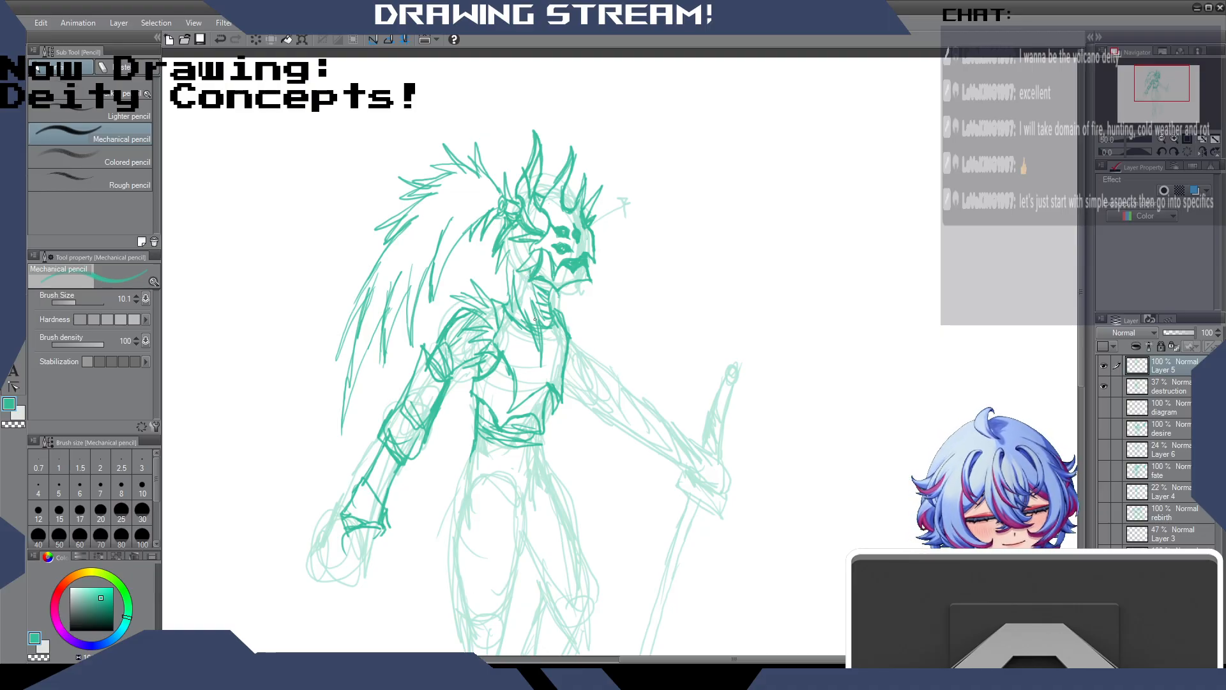
Add inner edge lines and small notches to the chest armor, then draw a small mark on the forearm guard.
mouse_move(553, 336)
left_mouse_down()
mouse_move(552, 379)
mouse_move(552, 325)
mouse_move(531, 417)
left_mouse_up()
mouse_move(546, 413)
left_mouse_down()
mouse_move(531, 435)
mouse_move(543, 427)
left_mouse_up()
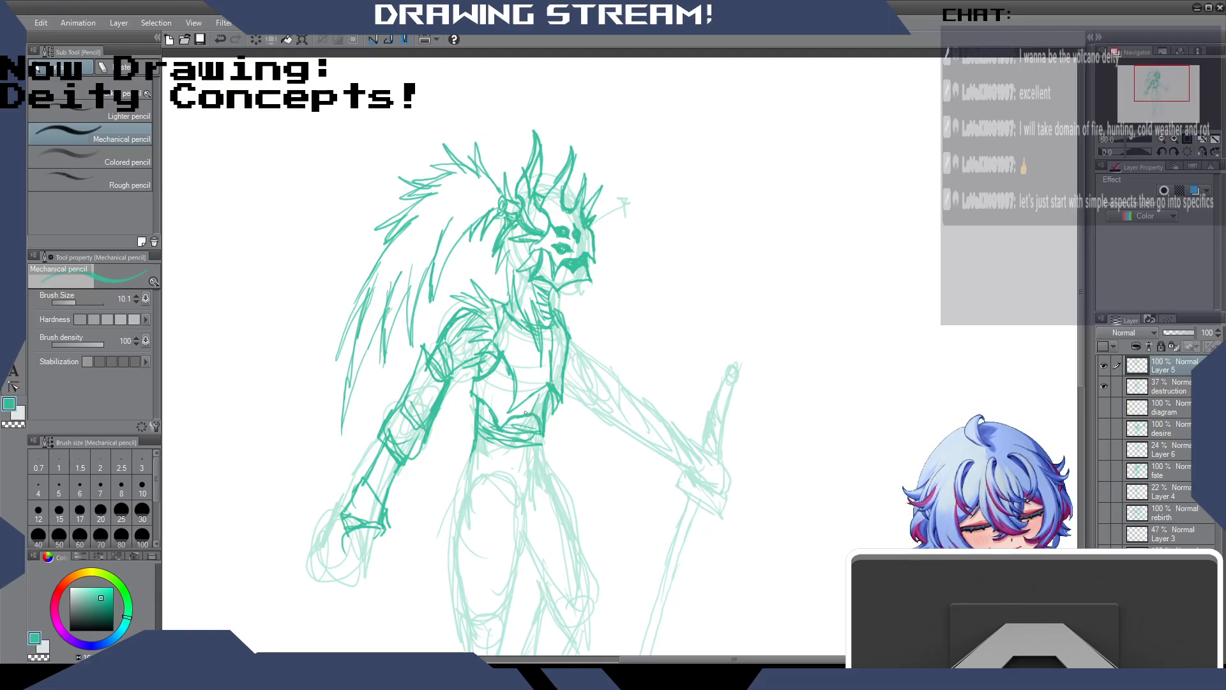
left_click_drag(554, 324, 551, 355)
mouse_move(550, 362)
left_mouse_down()
mouse_move(548, 385)
mouse_move(561, 391)
left_mouse_up()
mouse_move(505, 313)
left_mouse_down()
mouse_move(520, 352)
mouse_move(516, 322)
mouse_move(501, 374)
mouse_move(512, 393)
mouse_move(482, 398)
left_mouse_up()
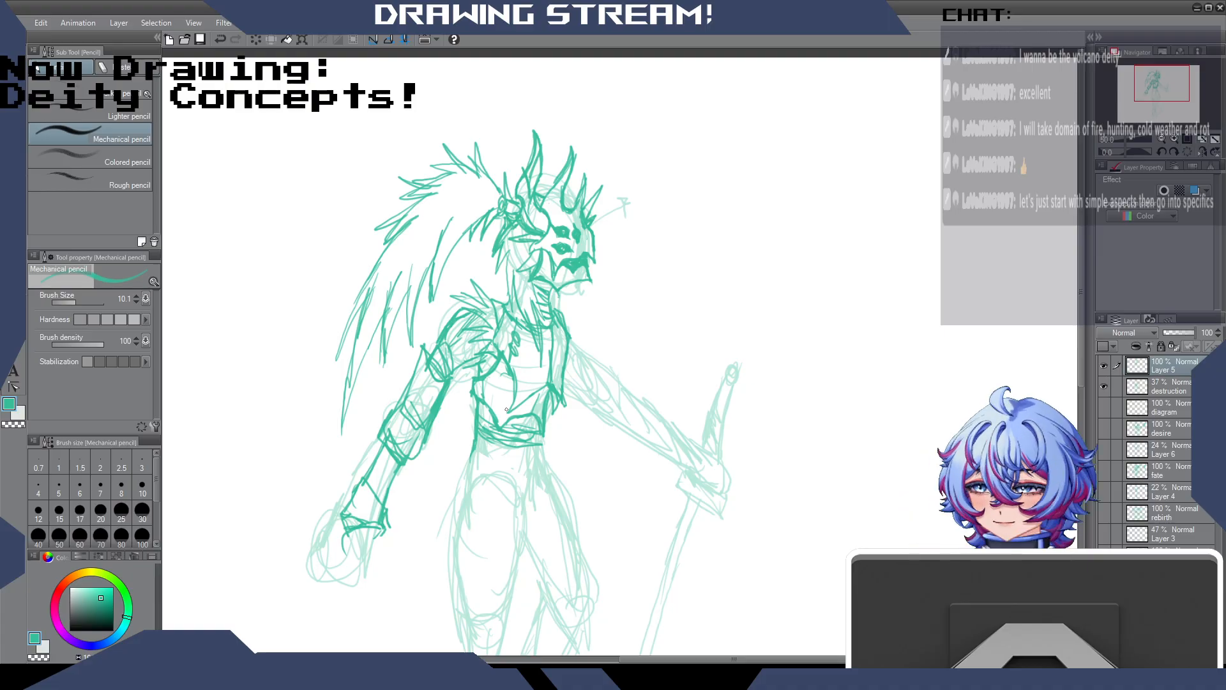
scroll(371, 360, "down", 4)
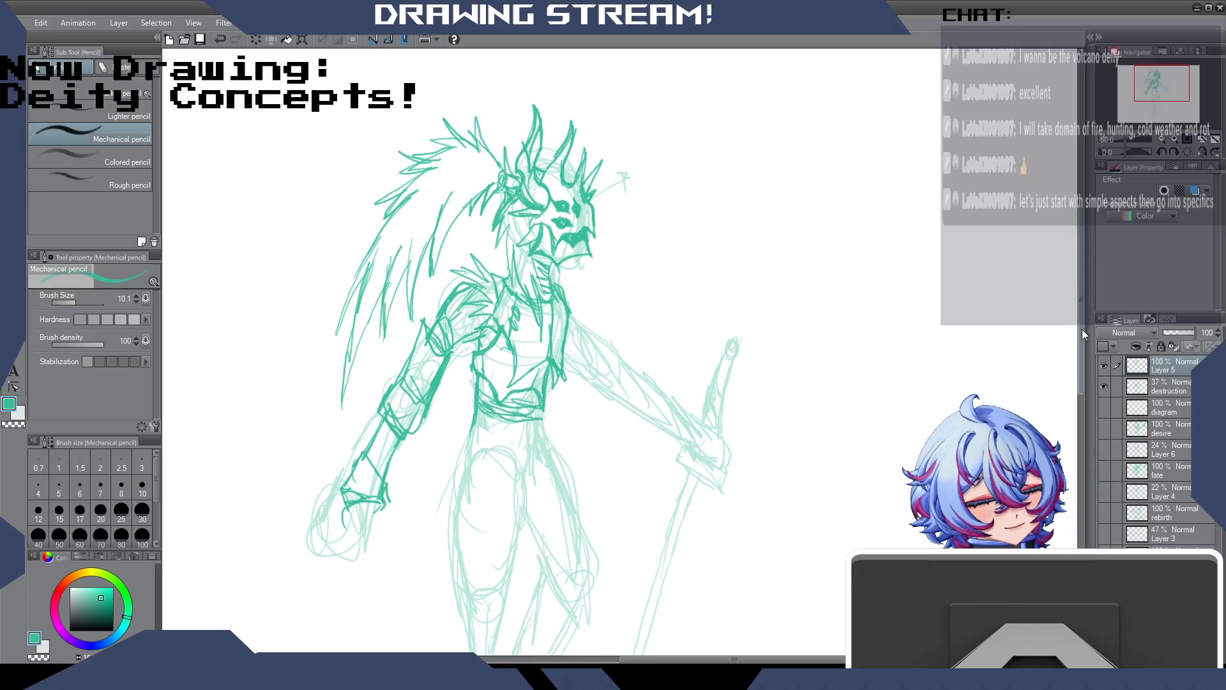
mouse_move(371, 360)
left_mouse_down()
mouse_move(364, 350)
mouse_move(361, 373)
mouse_move(392, 329)
mouse_move(396, 340)
mouse_move(421, 323)
left_mouse_up()
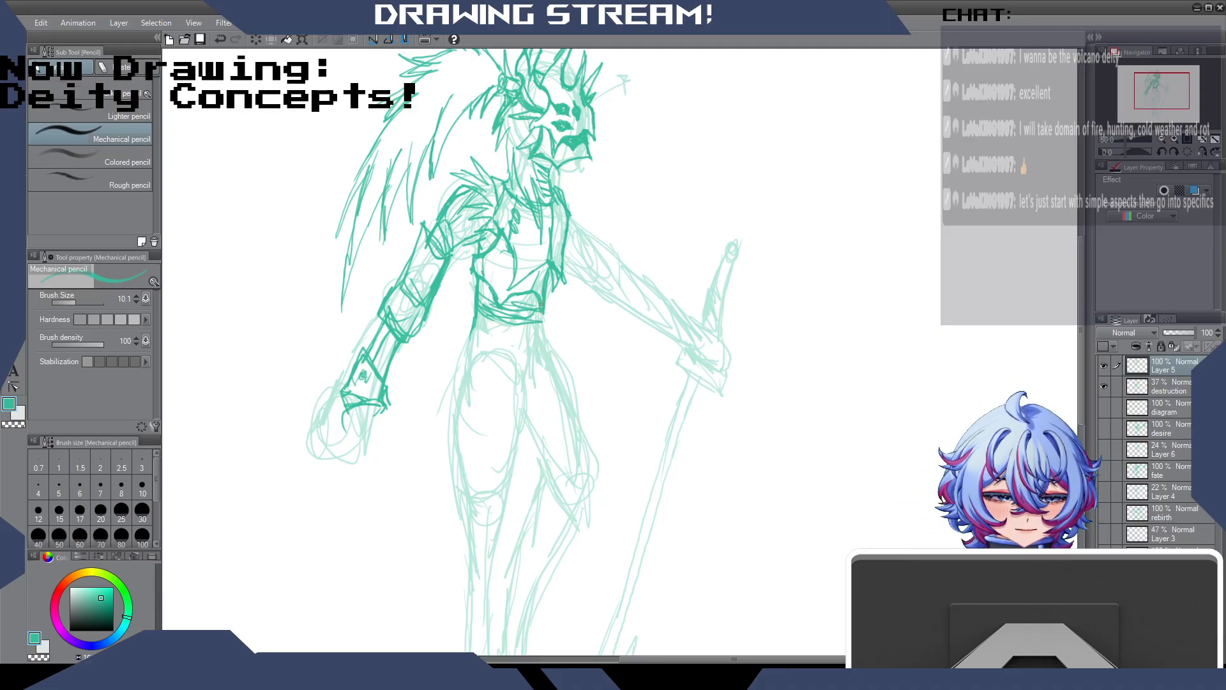
Draw a pointed hip belt with a long, ragged-ended loincloth hanging between the legs.
mouse_move(458, 397)
left_mouse_down()
mouse_move(456, 361)
mouse_move(456, 402)
left_mouse_up()
left_click_drag(466, 335, 508, 405)
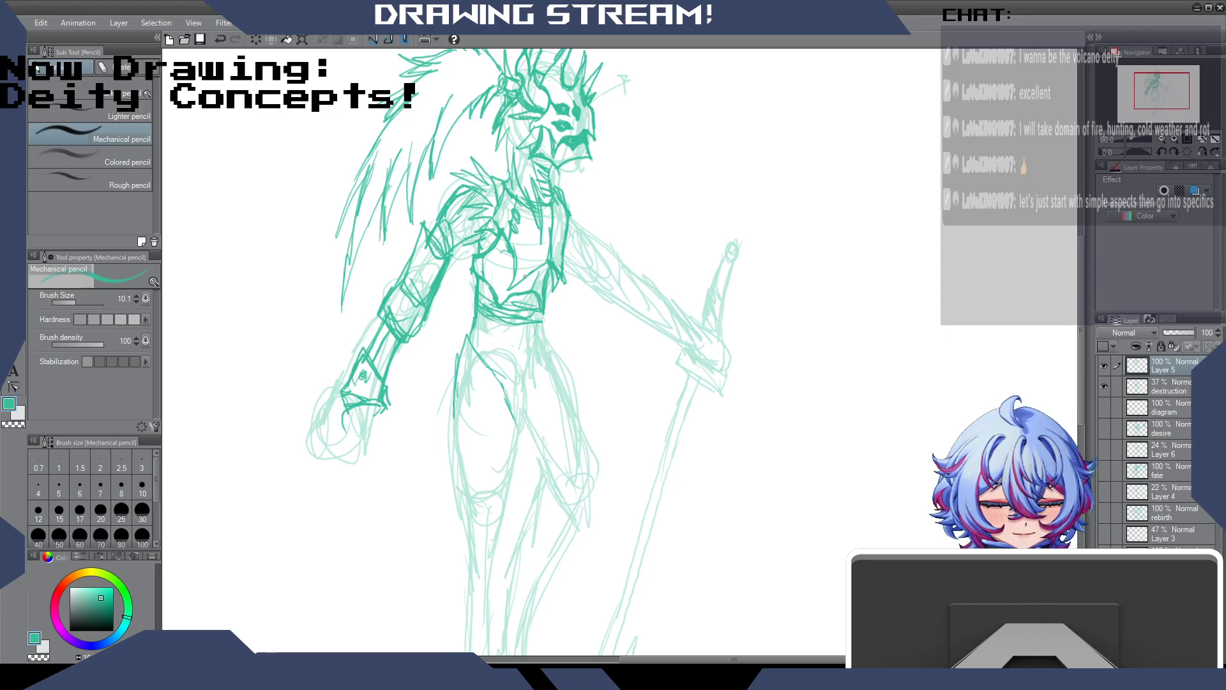
mouse_move(477, 337)
left_mouse_down()
mouse_move(525, 353)
mouse_move(549, 329)
mouse_move(562, 373)
mouse_move(510, 382)
mouse_move(481, 358)
mouse_move(539, 403)
mouse_move(538, 479)
left_mouse_up()
mouse_move(505, 378)
left_mouse_down()
mouse_move(502, 471)
mouse_move(536, 493)
mouse_move(533, 509)
mouse_move(537, 488)
mouse_move(530, 554)
left_mouse_up()
mouse_move(530, 554)
left_mouse_down()
mouse_move(525, 503)
mouse_move(508, 601)
left_mouse_up()
mouse_move(485, 455)
left_mouse_down()
mouse_move(503, 535)
mouse_move(483, 601)
left_mouse_up()
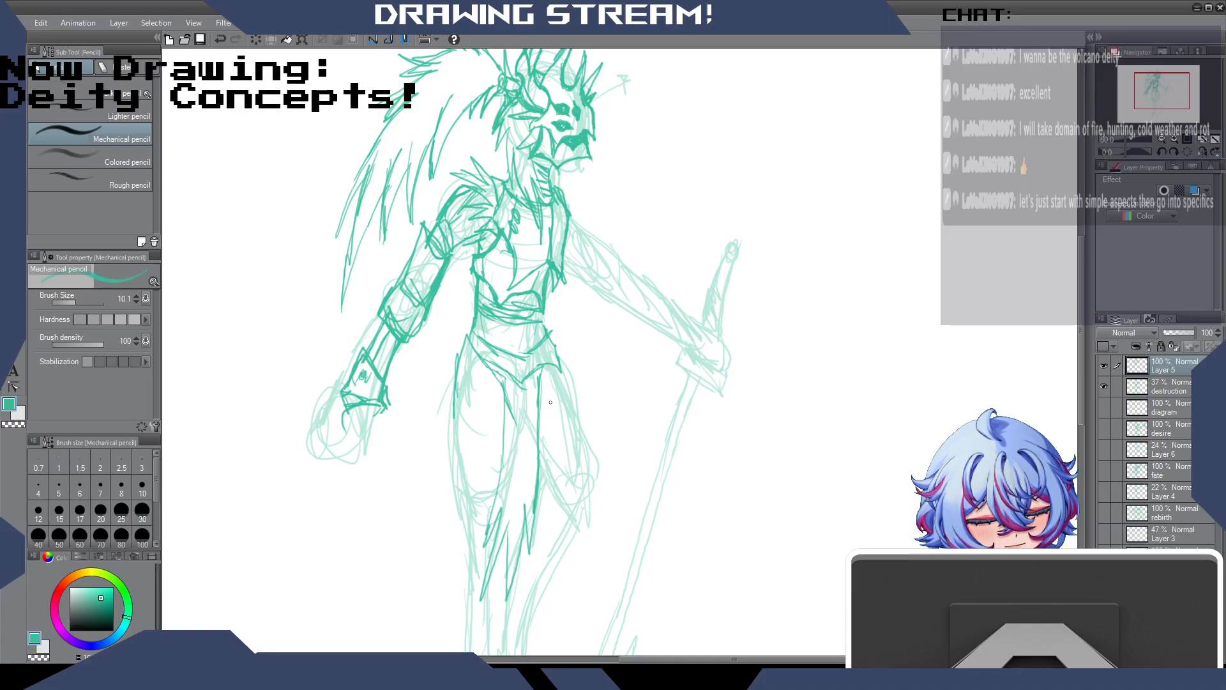
Draw wrap folds around the waist and contour lines down the hip, then erase the stray lines at the hip's side.
mouse_move(535, 344)
left_mouse_down()
mouse_move(525, 354)
mouse_move(535, 347)
left_mouse_up()
mouse_move(538, 310)
left_mouse_down()
mouse_move(534, 345)
mouse_move(546, 327)
mouse_move(507, 321)
mouse_move(501, 352)
mouse_move(493, 344)
left_mouse_up()
left_click_drag(505, 317, 490, 340)
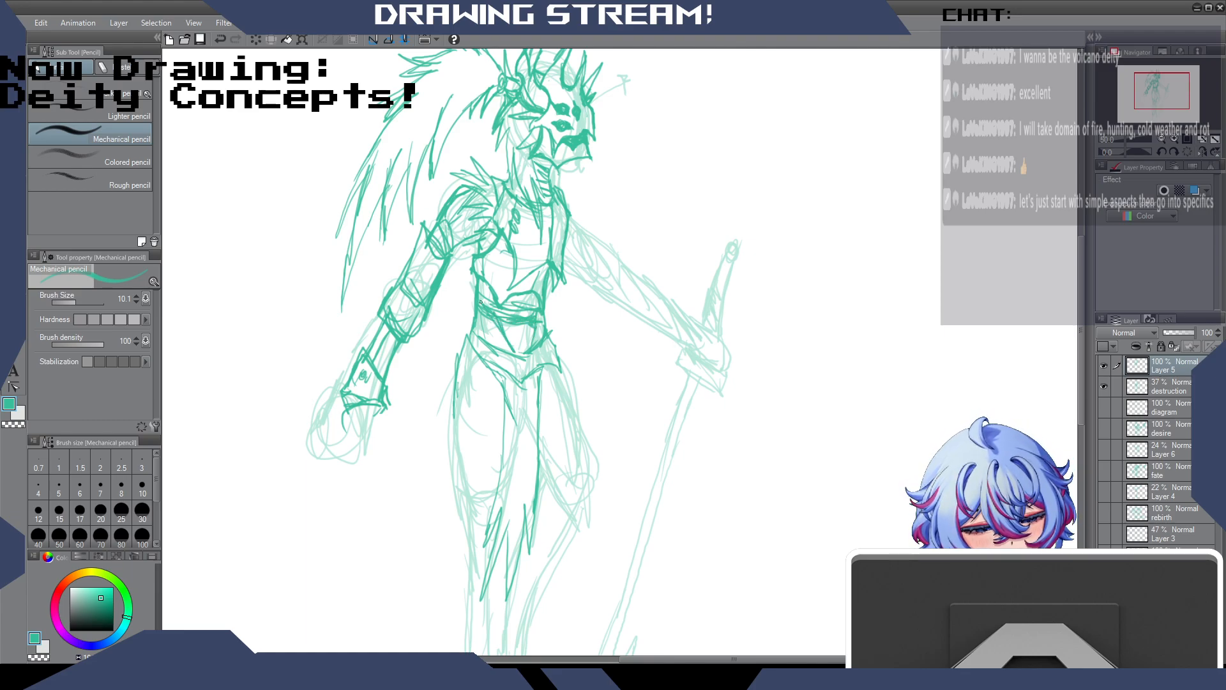
mouse_move(474, 299)
left_mouse_down()
mouse_move(469, 325)
mouse_move(484, 302)
mouse_move(505, 331)
mouse_move(542, 321)
mouse_move(525, 355)
mouse_move(513, 341)
mouse_move(521, 355)
mouse_move(538, 310)
mouse_move(547, 323)
mouse_move(544, 363)
mouse_move(498, 368)
mouse_move(538, 351)
mouse_move(528, 410)
mouse_move(551, 341)
mouse_move(555, 358)
mouse_move(474, 334)
mouse_move(482, 349)
mouse_move(462, 334)
mouse_move(454, 369)
left_mouse_up()
left_click_drag(454, 390, 446, 415)
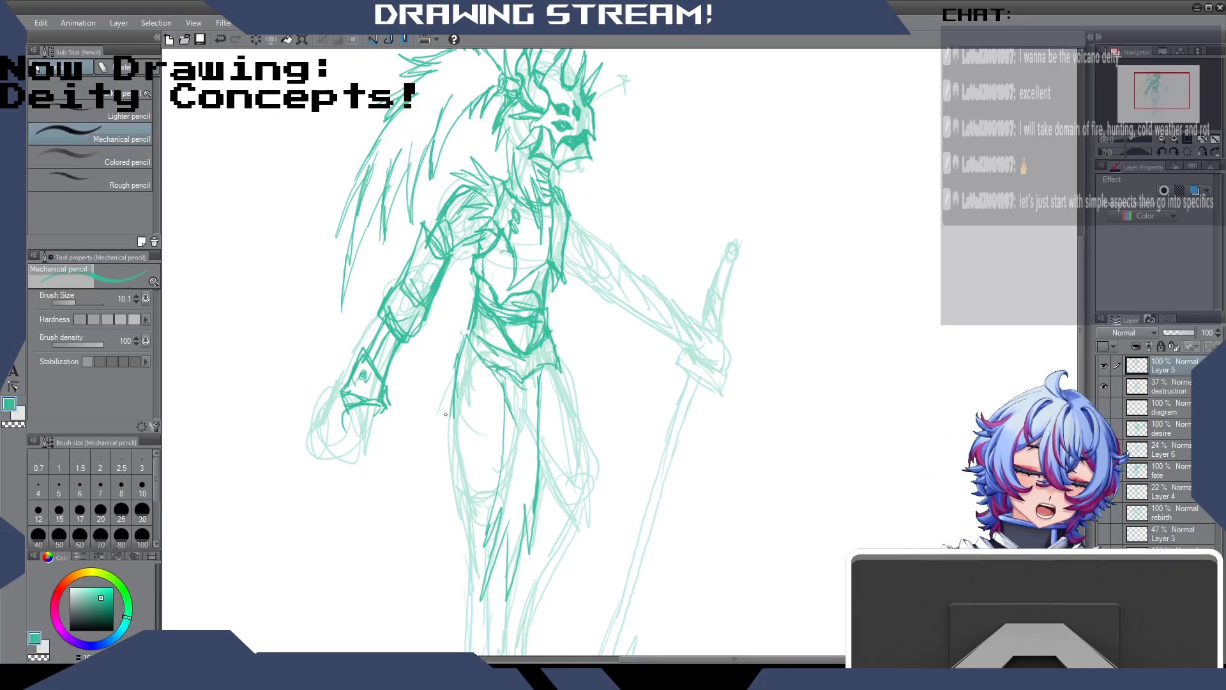
left_click_drag(516, 332, 532, 333)
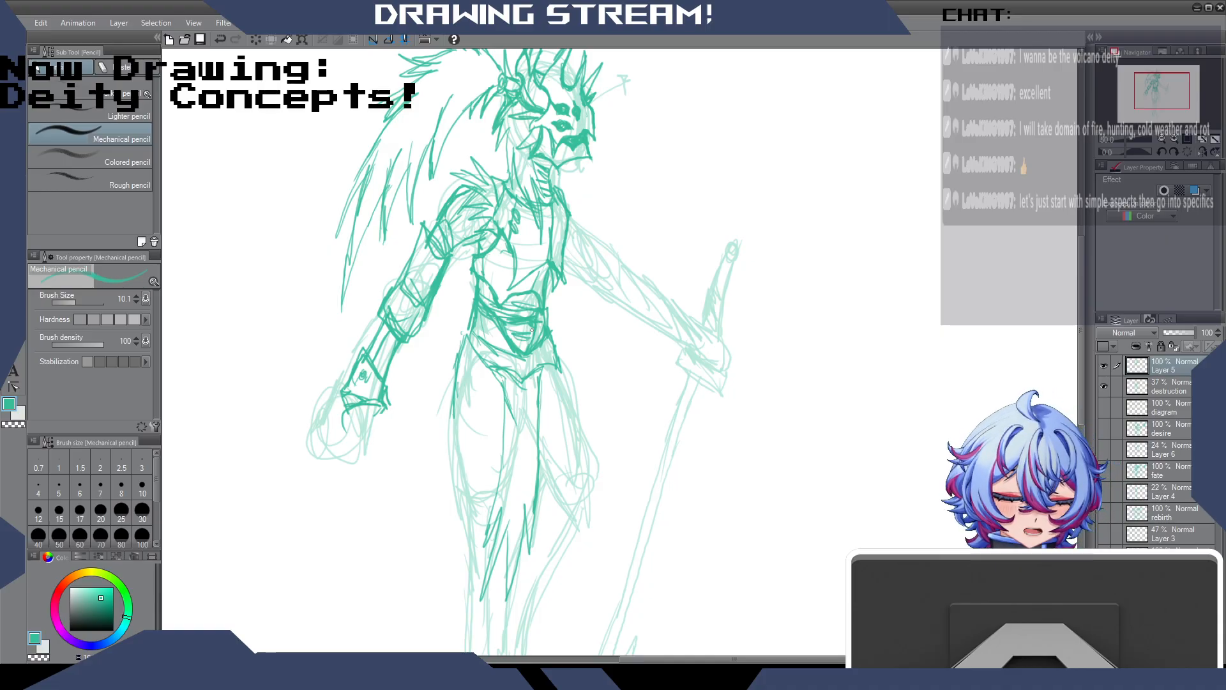
mouse_move(474, 302)
left_mouse_down()
mouse_move(468, 325)
mouse_move(492, 343)
mouse_move(488, 356)
left_mouse_up()
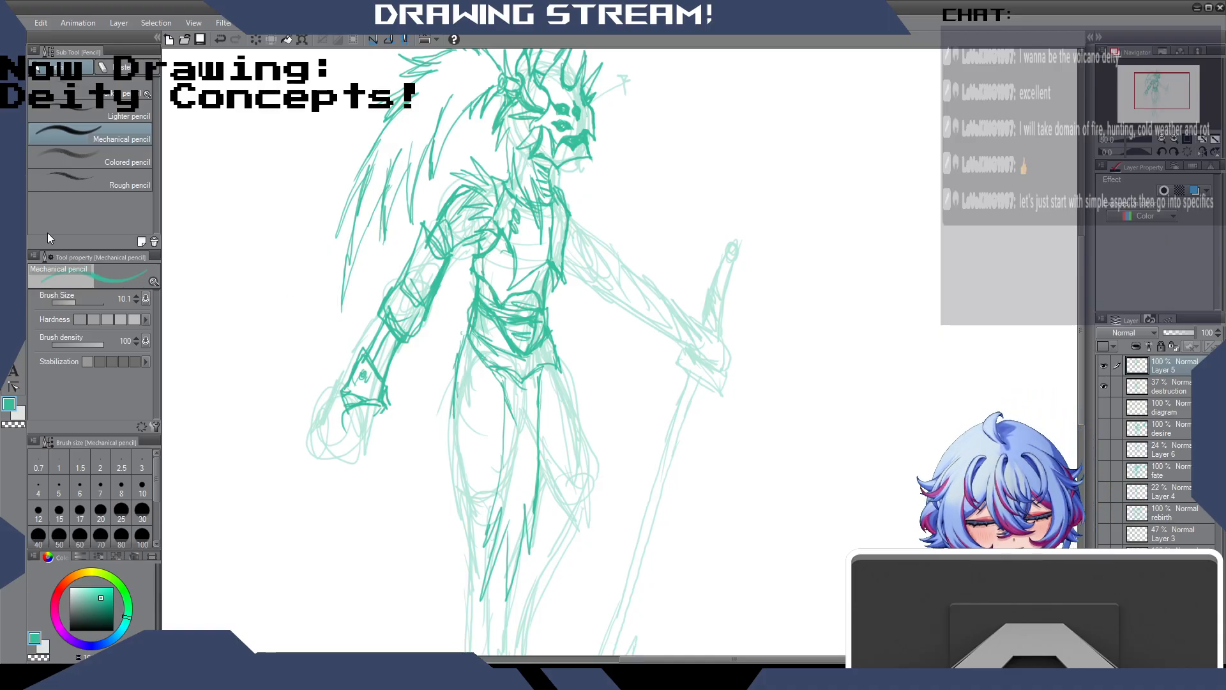
key("e")
mouse_move(474, 316)
left_mouse_down()
mouse_move(481, 329)
mouse_move(543, 317)
mouse_move(532, 358)
mouse_move(501, 357)
mouse_move(481, 329)
left_mouse_up()
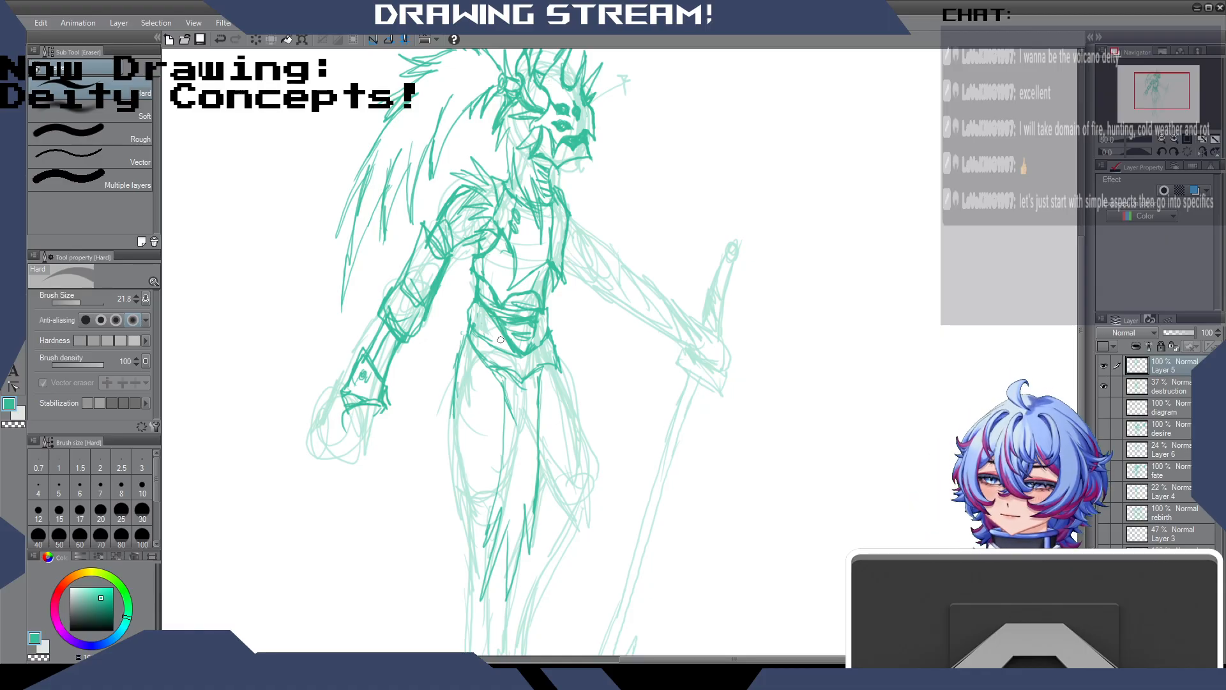
left_click(26, 196)
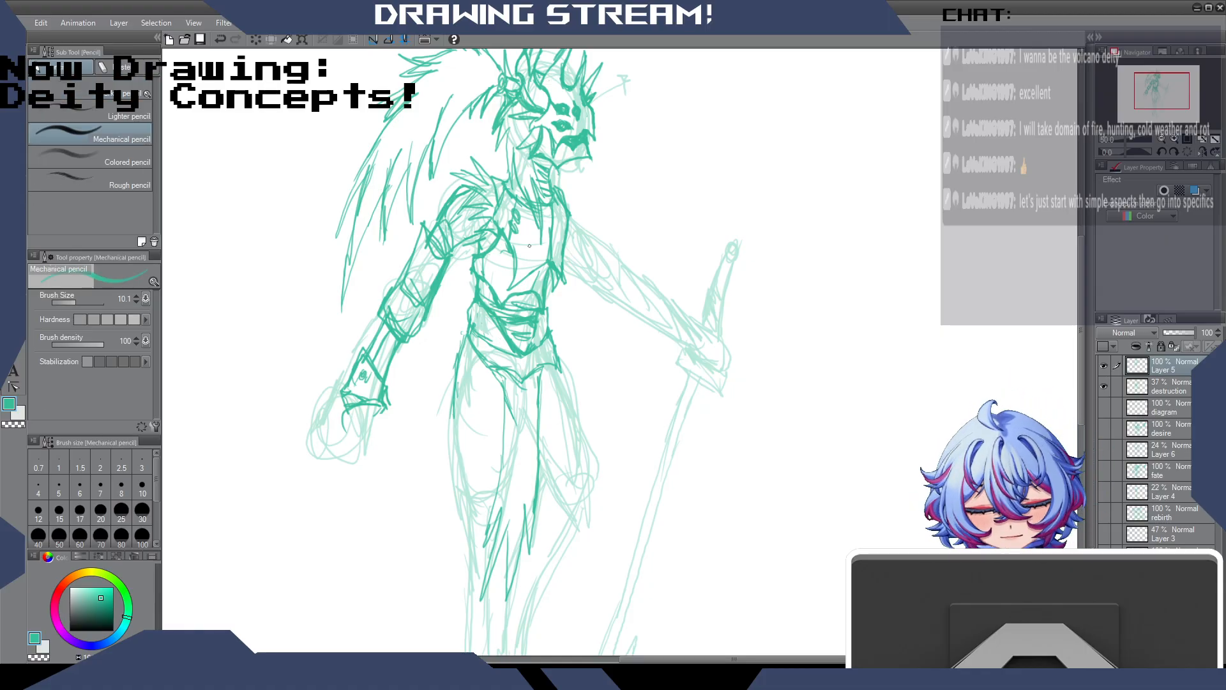
Draw the thigh guard on the lowered-arm side with a diagonal line across it, and clean up its top edge.
left_click_drag(474, 301, 442, 437)
left_click_drag(447, 355, 442, 444)
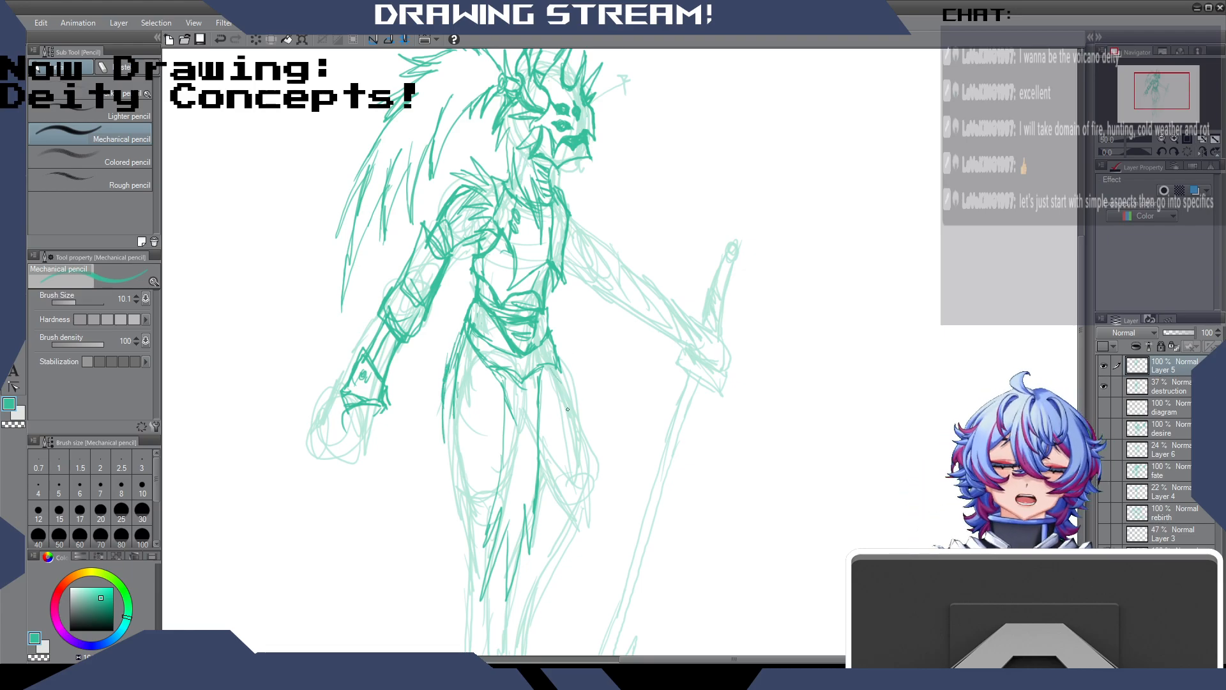
mouse_move(455, 377)
left_mouse_down()
mouse_move(496, 428)
mouse_move(446, 453)
mouse_move(473, 523)
mouse_move(487, 519)
left_mouse_up()
left_click_drag(490, 423, 508, 440)
left_click_drag(466, 330, 454, 379)
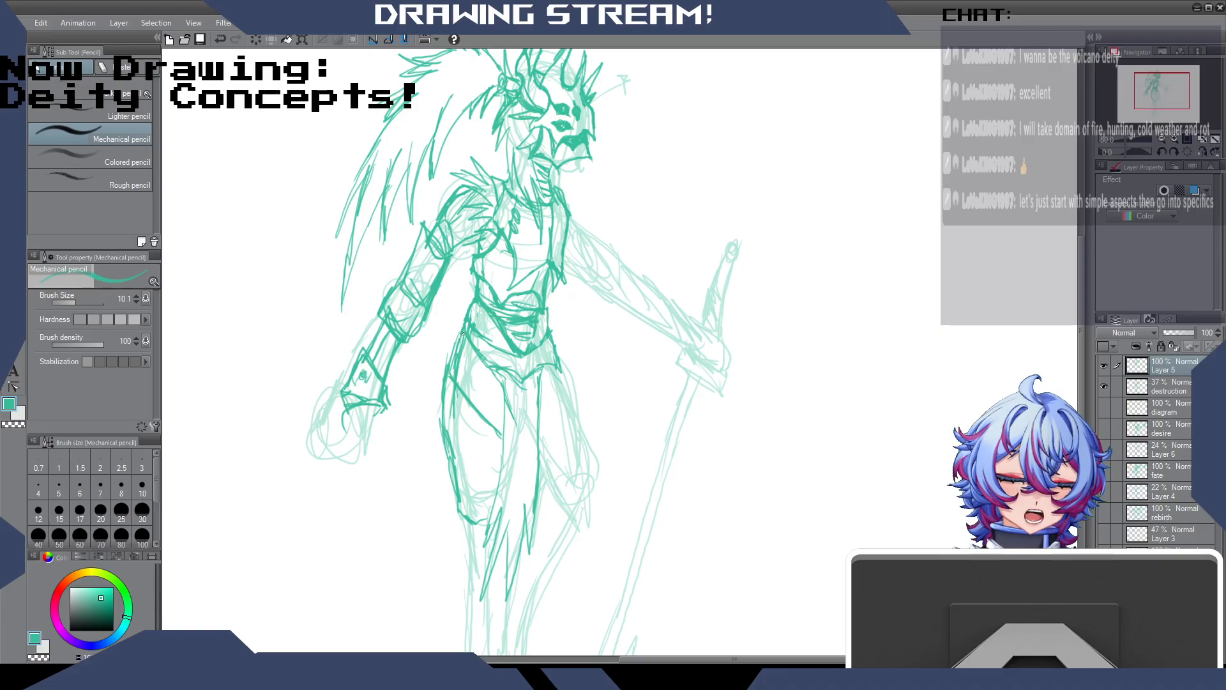
key("e")
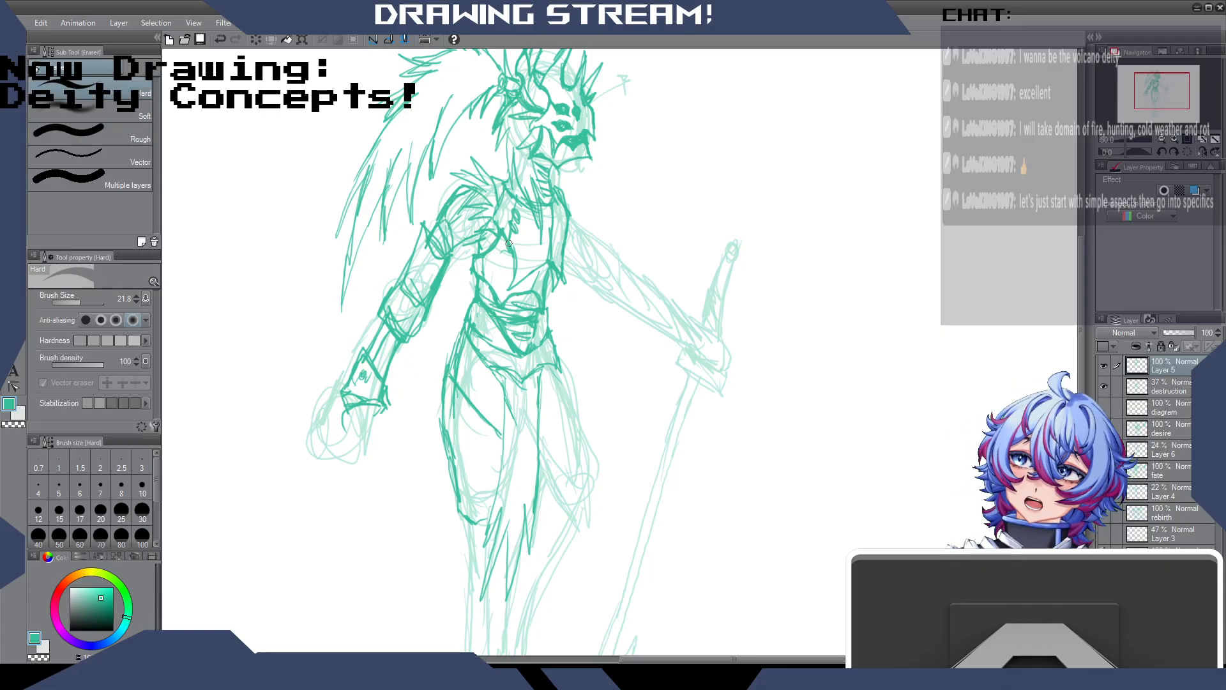
mouse_move(456, 334)
left_mouse_down()
mouse_move(453, 368)
mouse_move(470, 329)
mouse_move(457, 413)
mouse_move(457, 324)
left_mouse_up()
Draw the matching thigh guard on the sword side and strengthen the loincloth's side edges.
key("p")
mouse_move(507, 379)
left_mouse_down()
mouse_move(563, 349)
mouse_move(564, 331)
mouse_move(598, 504)
mouse_move(573, 524)
left_mouse_up()
left_click_drag(540, 445, 571, 512)
left_click_drag(588, 447, 598, 492)
left_click_drag(573, 383, 557, 329)
mouse_move(556, 332)
left_mouse_down()
mouse_move(570, 382)
mouse_move(541, 422)
left_mouse_up()
mouse_move(499, 377)
left_mouse_down()
mouse_move(493, 487)
mouse_move(504, 471)
left_mouse_up()
left_click_drag(500, 476, 492, 534)
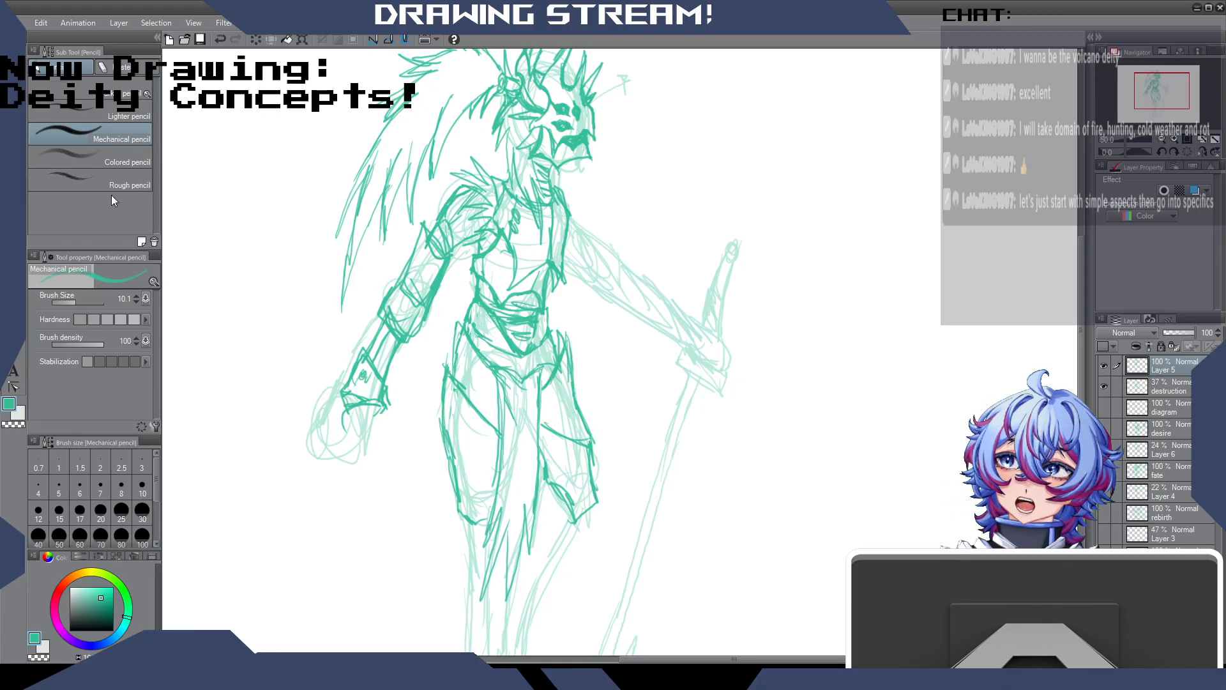
Erase overlapping lines along the loincloth and the outer edge of the sword-side thigh guard.
key("e")
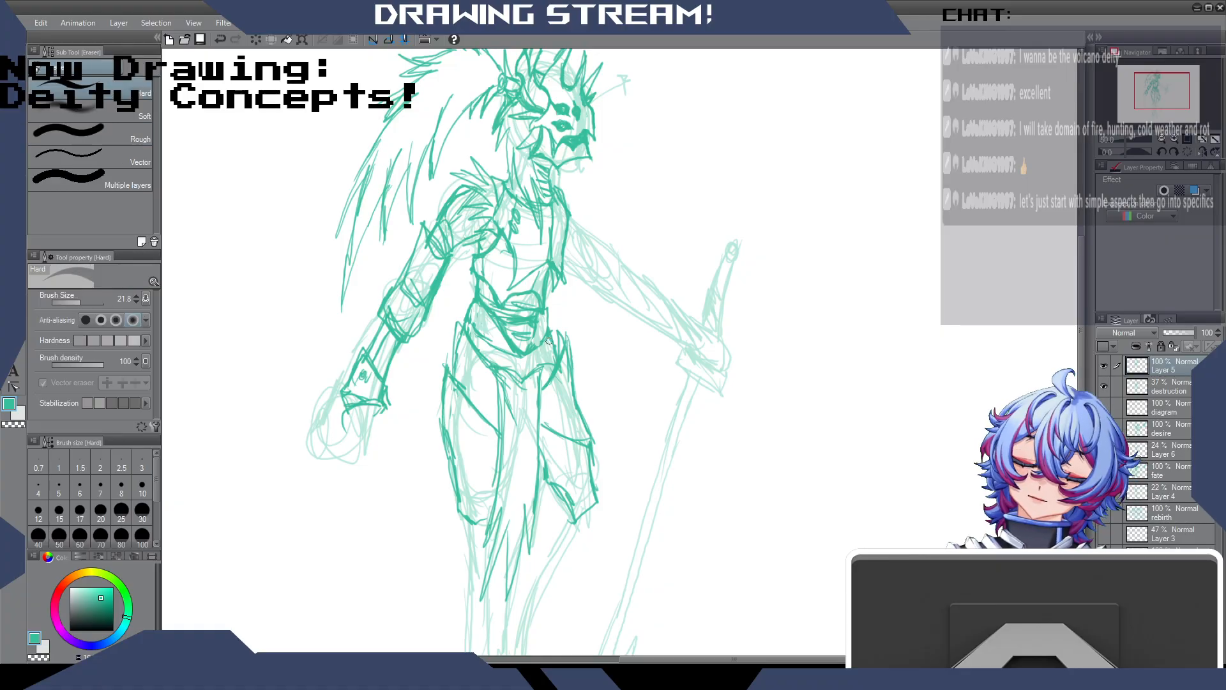
mouse_move(511, 382)
left_mouse_down()
mouse_move(507, 416)
mouse_move(506, 401)
mouse_move(519, 412)
mouse_move(493, 491)
left_mouse_up()
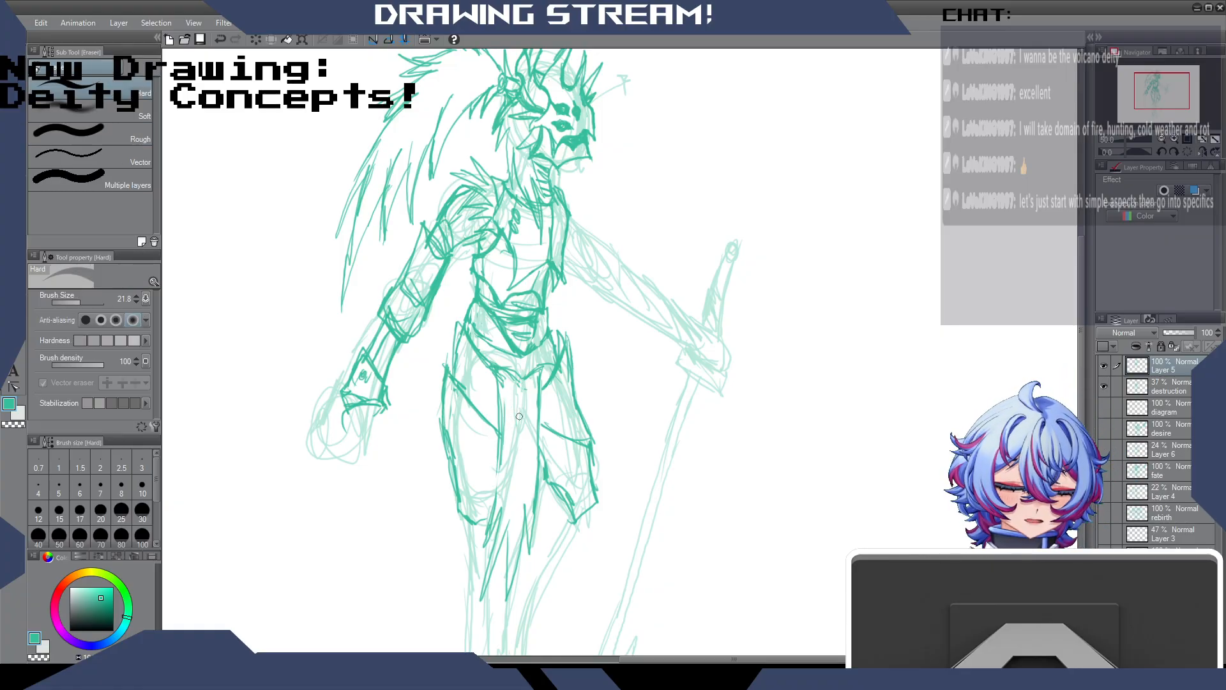
left_click_drag(597, 445, 592, 429)
left_click_drag(593, 428, 594, 472)
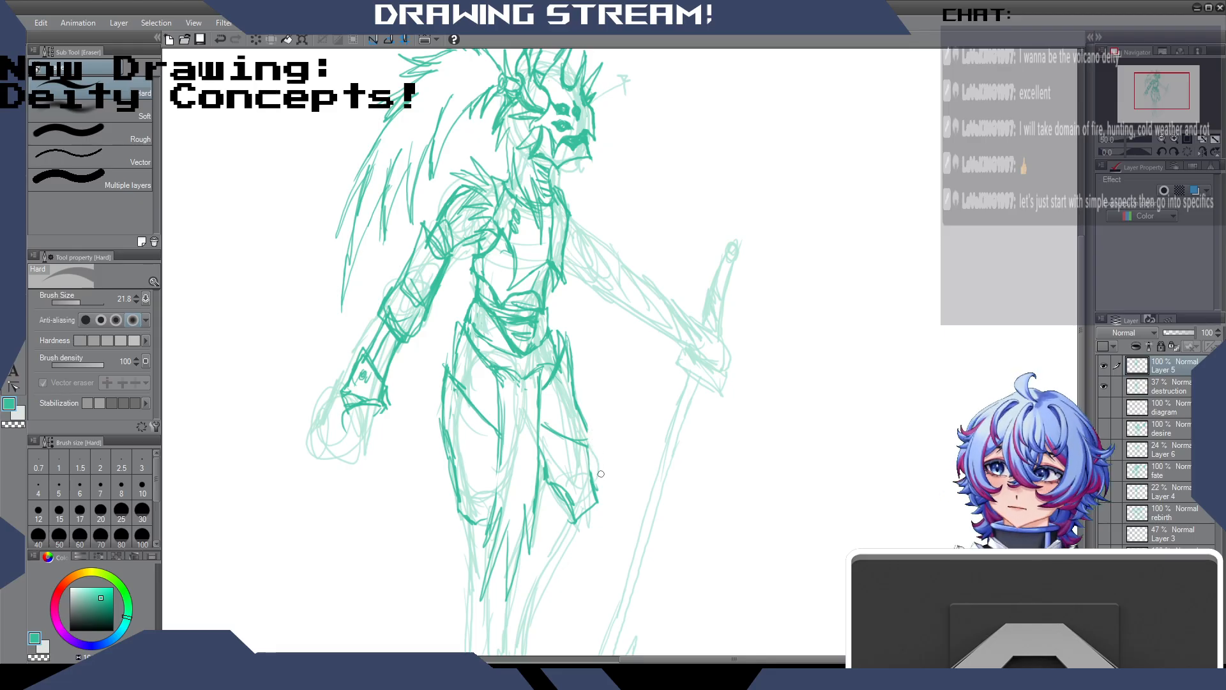
Redraw the outer and lower edges of both thigh guards, then trim the outer line of the lowered-arm-side guard.
key("p")
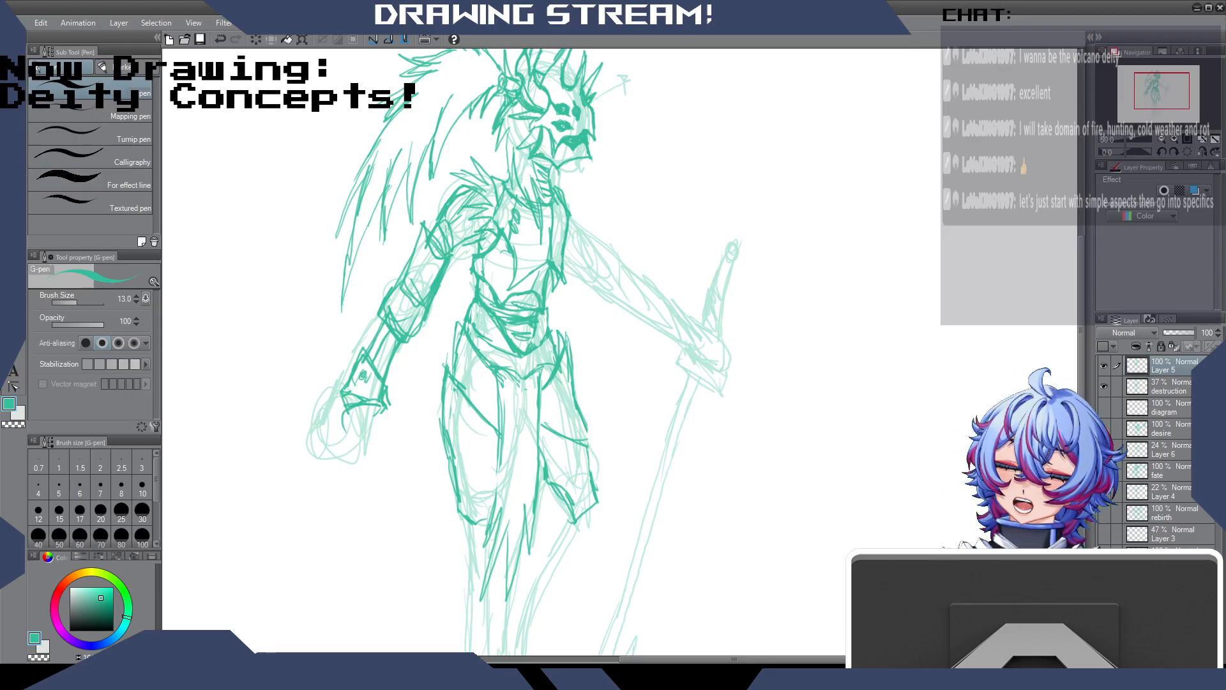
mouse_move(578, 414)
left_mouse_down()
mouse_move(596, 514)
mouse_move(569, 504)
mouse_move(573, 518)
left_mouse_up()
left_click_drag(541, 451, 573, 524)
left_click_drag(485, 518, 493, 508)
left_click_drag(451, 499, 469, 513)
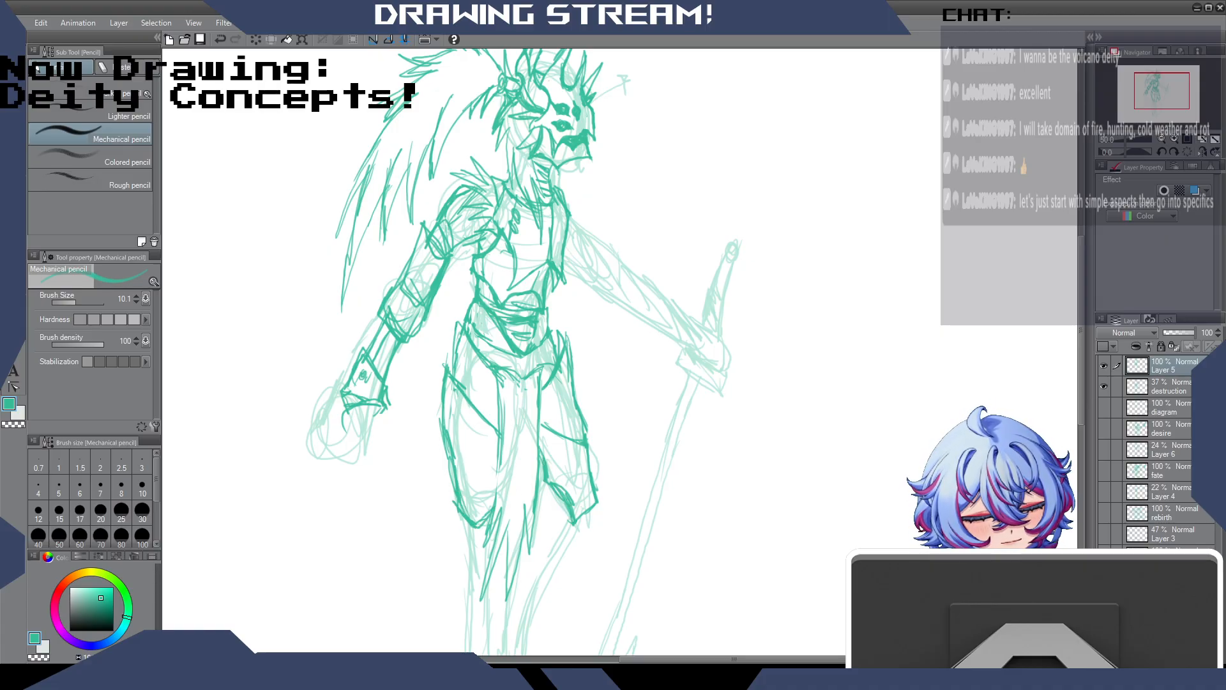
key("e")
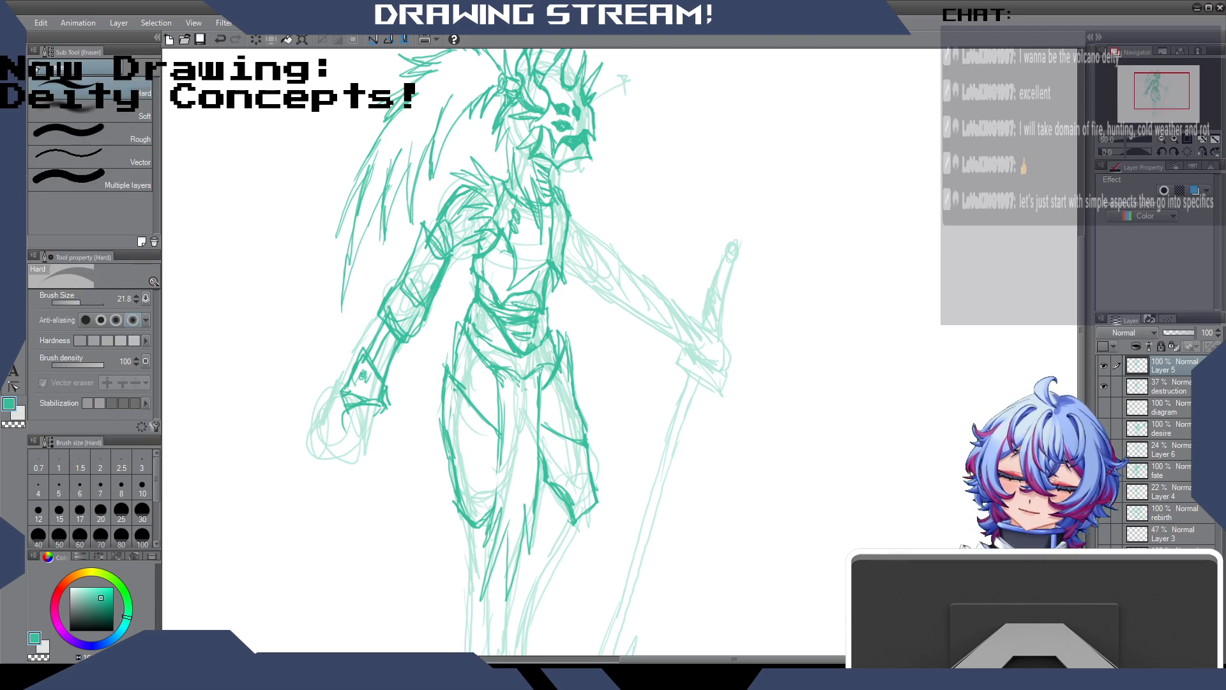
left_click_drag(436, 424, 456, 506)
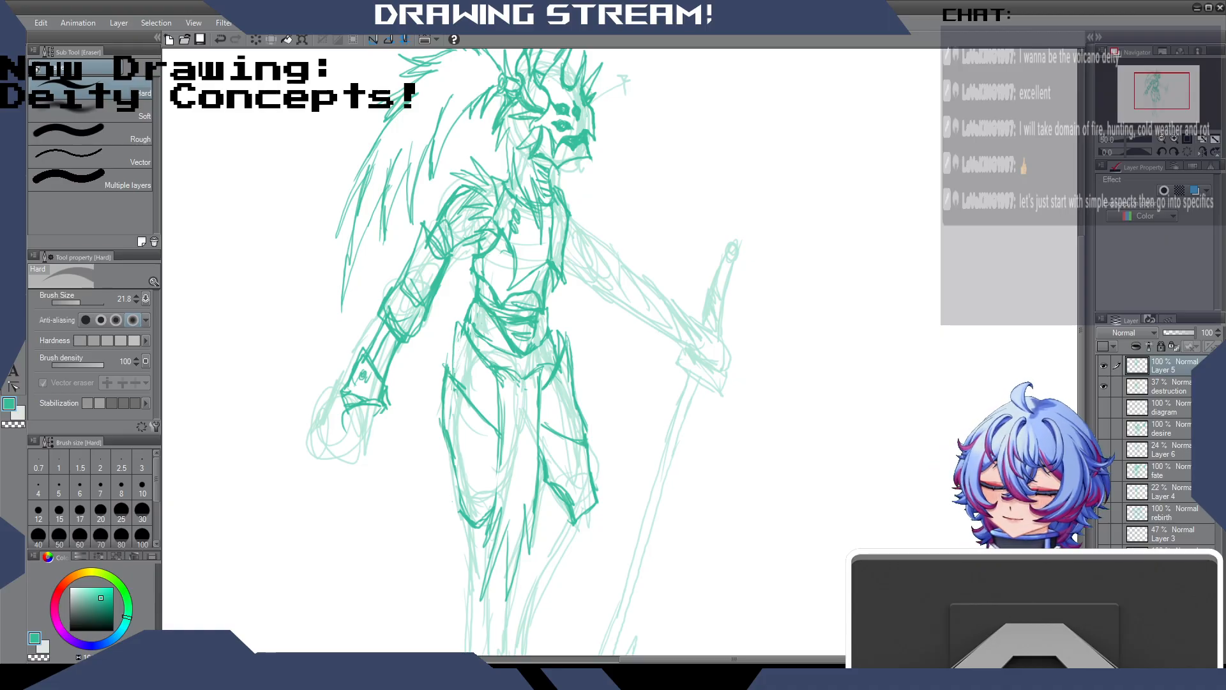
With the mechanical pencil, add a strand behind the neck and thicken the ponytail's long trailing tips.
key("p")
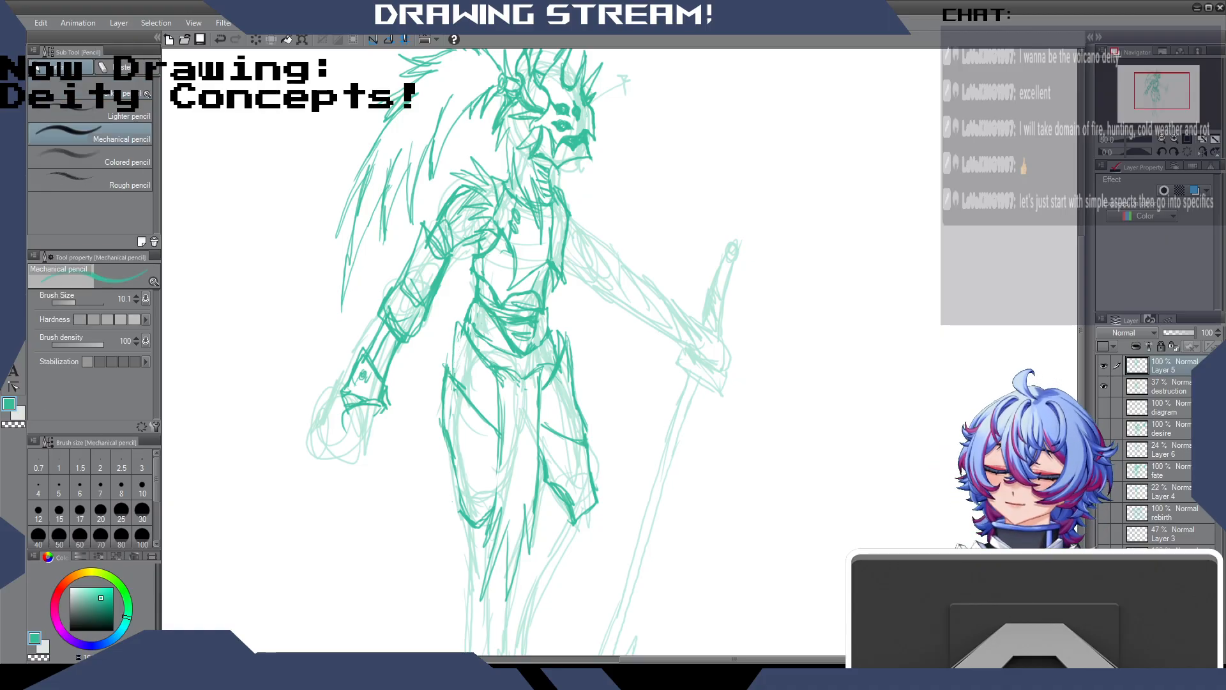
mouse_move(506, 128)
left_mouse_down()
mouse_move(513, 150)
mouse_move(502, 156)
left_mouse_up()
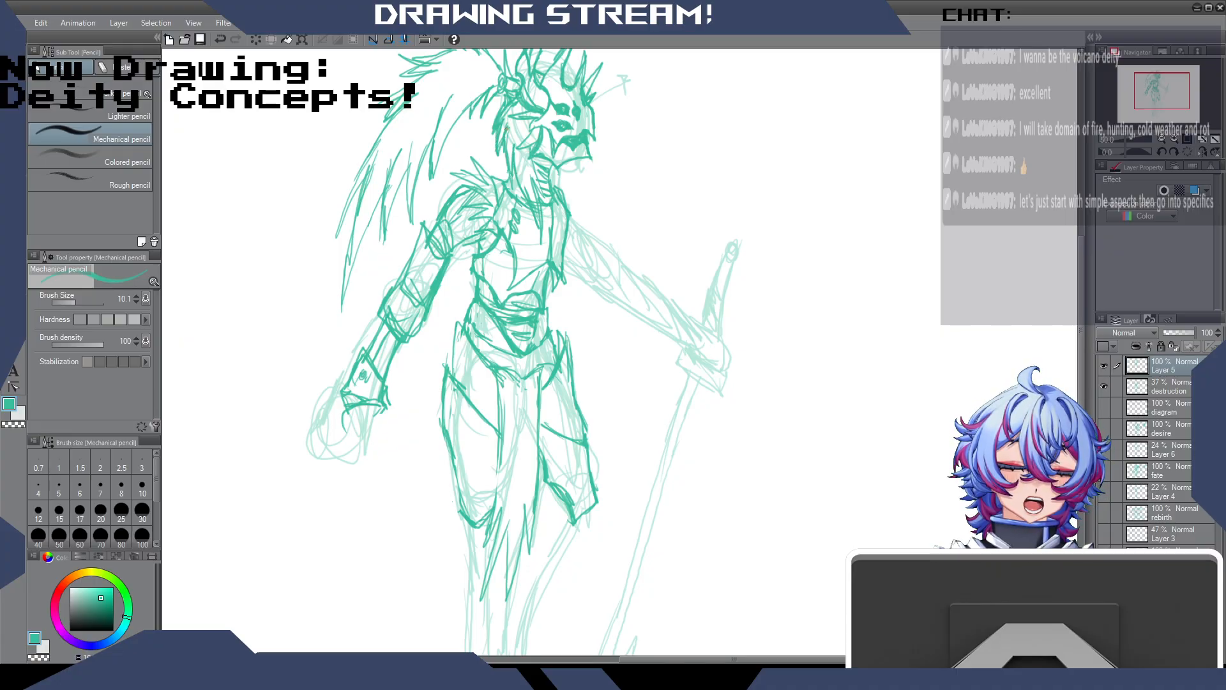
mouse_move(412, 148)
left_mouse_down()
mouse_move(406, 182)
mouse_move(408, 162)
mouse_move(369, 225)
left_mouse_up()
mouse_move(396, 108)
left_mouse_down()
mouse_move(369, 136)
mouse_move(392, 112)
mouse_move(332, 227)
left_mouse_up()
mouse_move(363, 184)
left_mouse_down()
mouse_move(336, 232)
mouse_move(343, 317)
left_mouse_up()
left_click_drag(355, 252, 344, 317)
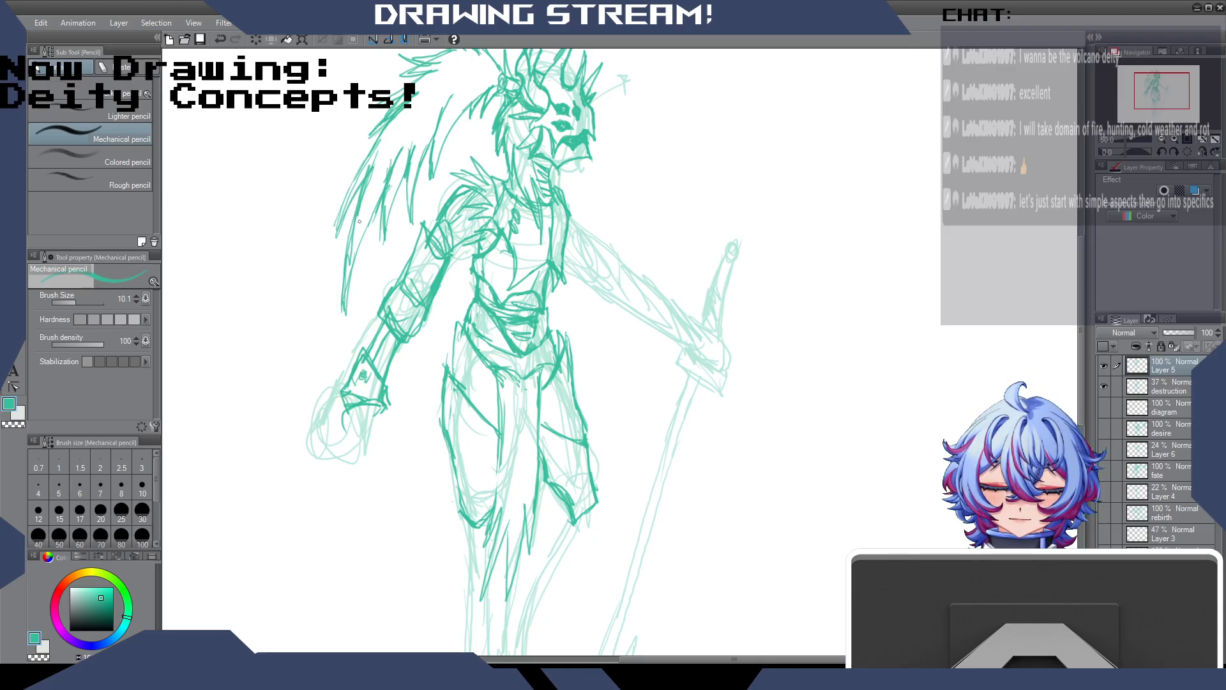
Add detail strokes to the waistband and to the lowered arm's shoulder spikes, elbow guard and forearm guard.
mouse_move(550, 301)
left_mouse_down()
mouse_move(543, 332)
mouse_move(481, 320)
mouse_move(486, 357)
mouse_move(542, 362)
mouse_move(511, 348)
mouse_move(520, 307)
mouse_move(472, 287)
left_mouse_up()
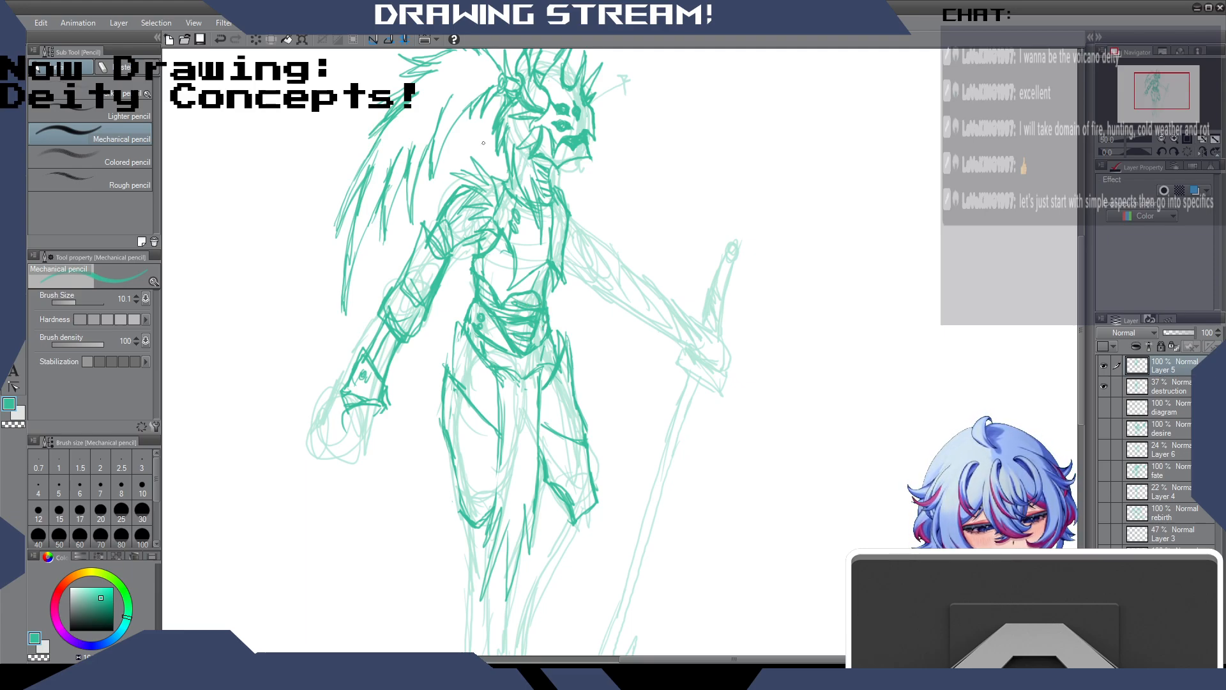
left_click_drag(472, 159, 462, 173)
left_click_drag(483, 178, 473, 187)
mouse_move(457, 234)
left_mouse_down()
mouse_move(425, 232)
mouse_move(449, 265)
mouse_move(427, 318)
left_mouse_up()
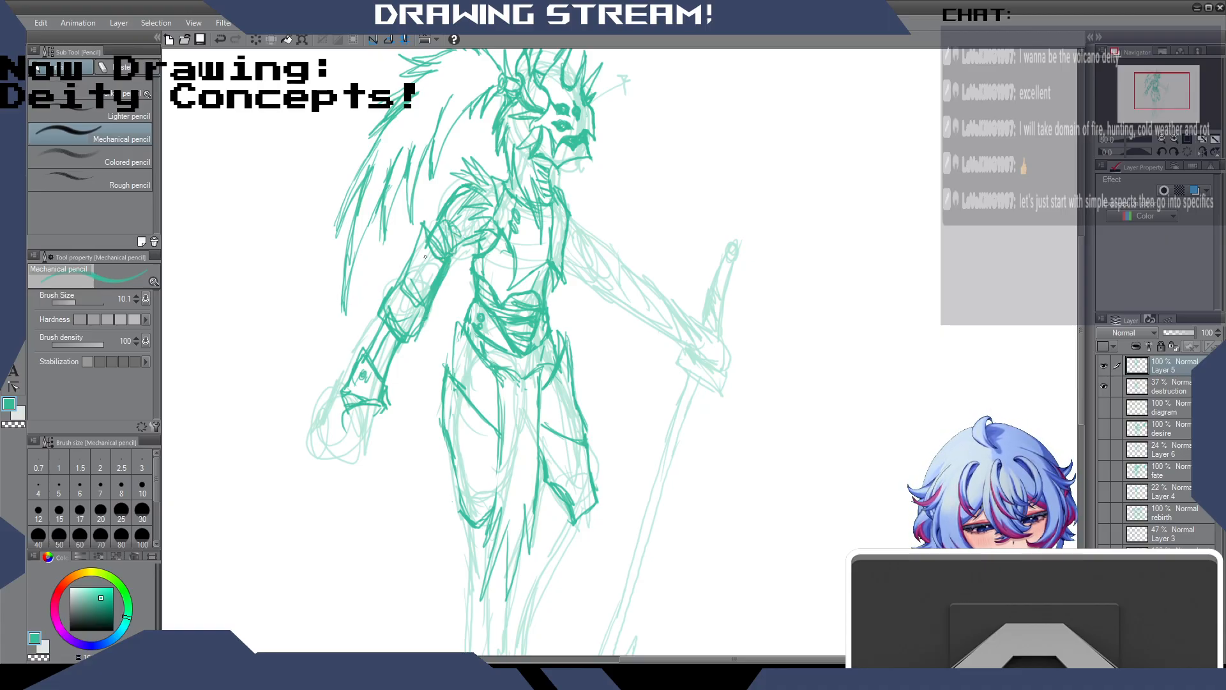
mouse_move(430, 253)
left_mouse_down()
mouse_move(396, 335)
mouse_move(422, 316)
mouse_move(407, 337)
left_mouse_up()
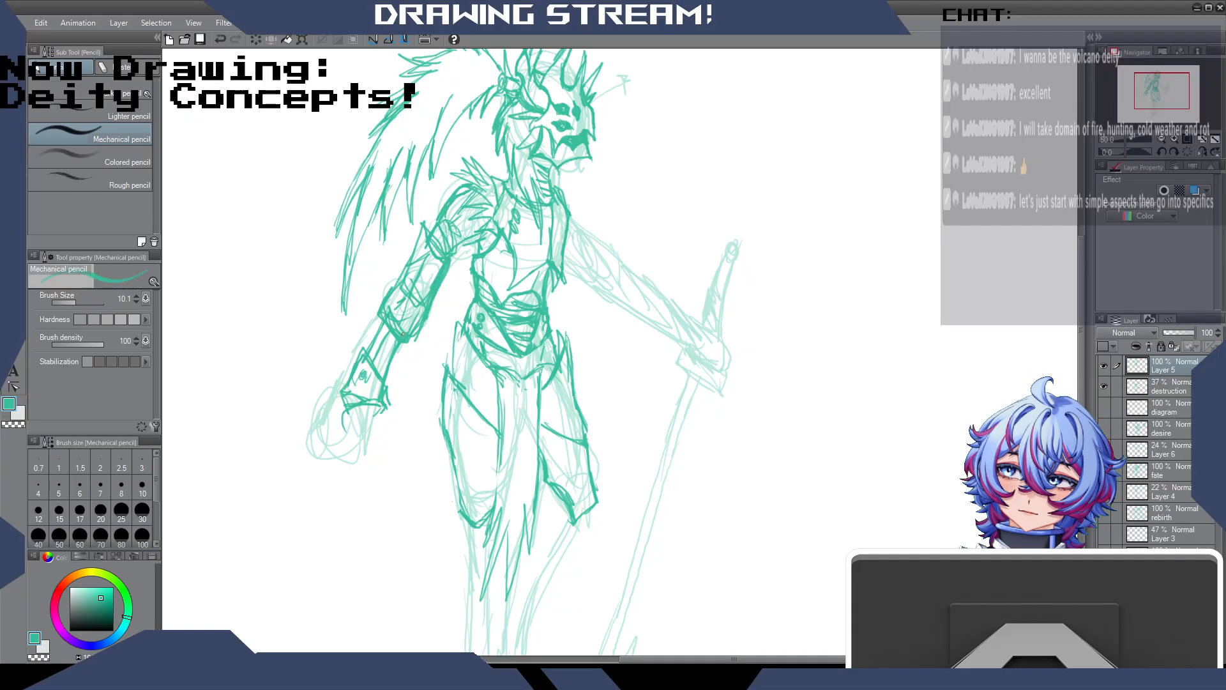
left_click_drag(405, 270, 366, 352)
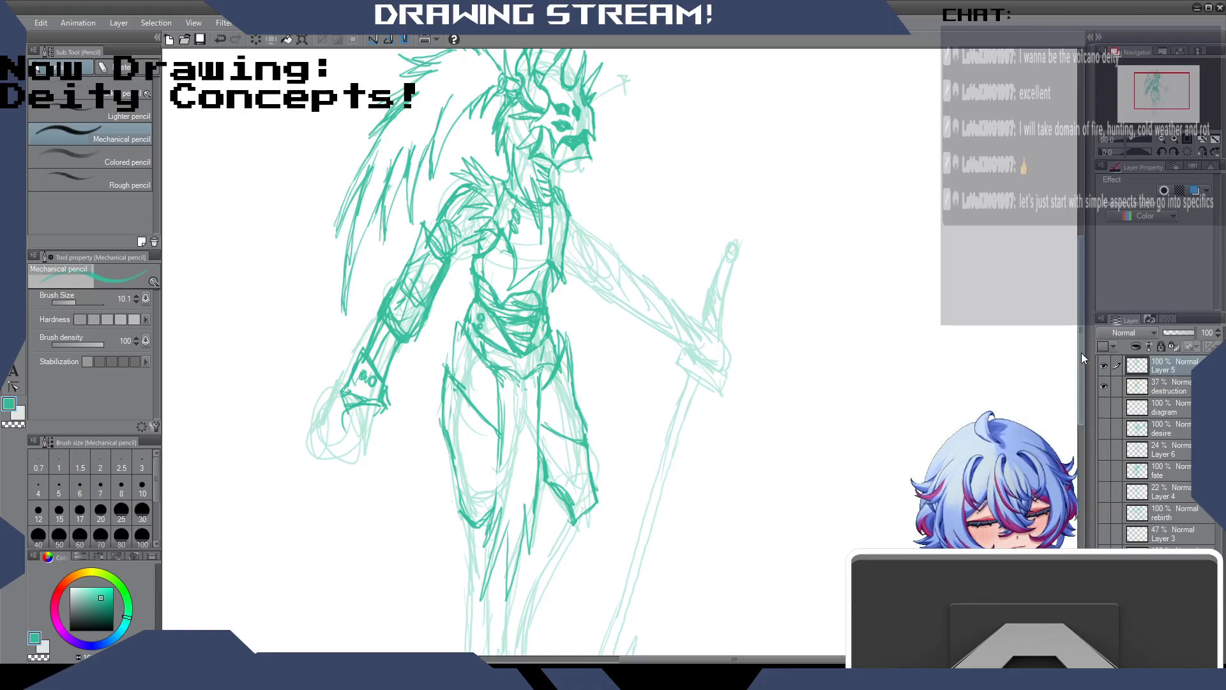
Draw the shin and long pointed foot outline of the leg on the lowered-arm side over the faded sketch.
scroll(726, 436, "down", 5)
left_click_drag(458, 253, 459, 476)
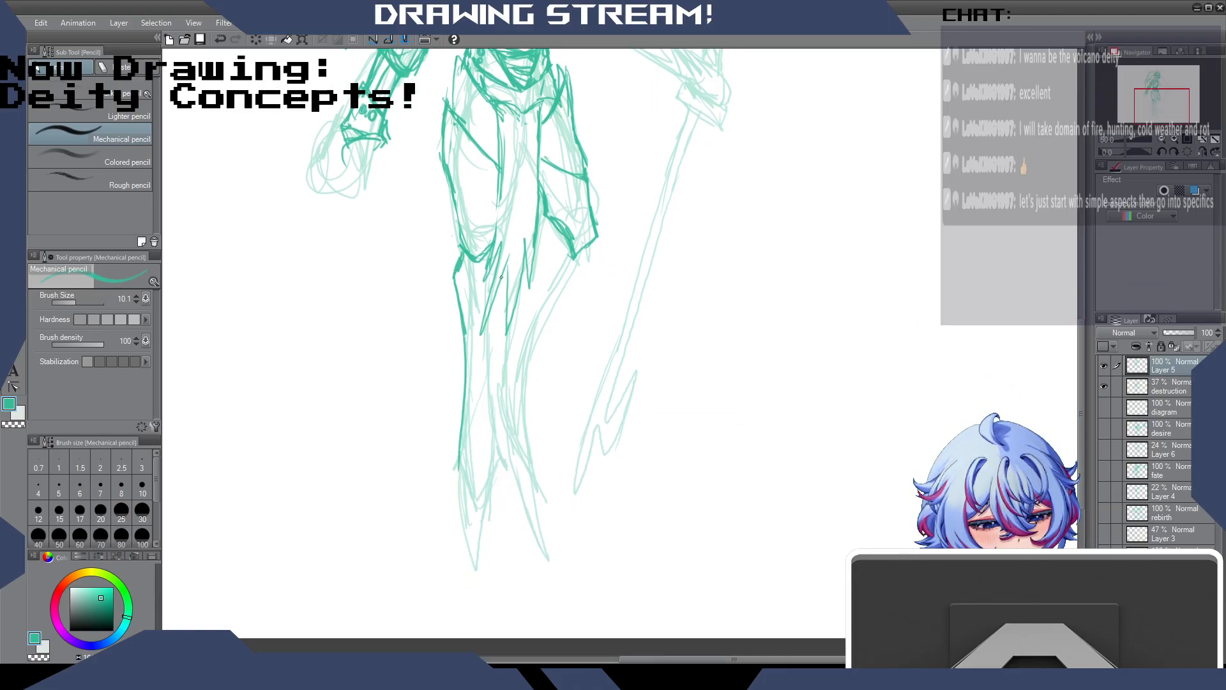
mouse_move(505, 284)
left_mouse_down()
mouse_move(484, 437)
mouse_move(484, 534)
left_mouse_up()
mouse_move(460, 417)
left_mouse_down()
mouse_move(451, 487)
mouse_move(467, 554)
mouse_move(489, 449)
mouse_move(468, 570)
left_mouse_up()
left_click_drag(455, 483, 465, 570)
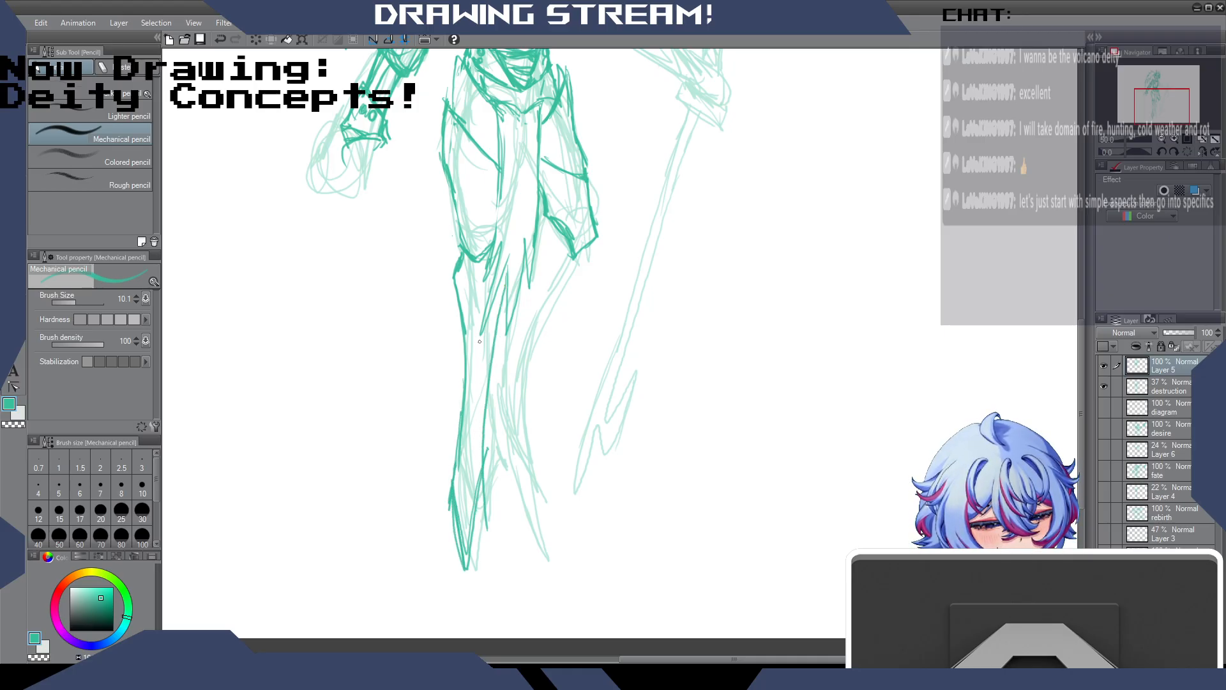
Add a pointed knee guard, a V-shaped shin-guard top and ankle and foot details to the lowered-arm-side leg.
mouse_move(462, 267)
left_mouse_down()
mouse_move(478, 298)
mouse_move(497, 267)
left_mouse_up()
left_click_drag(460, 324, 463, 406)
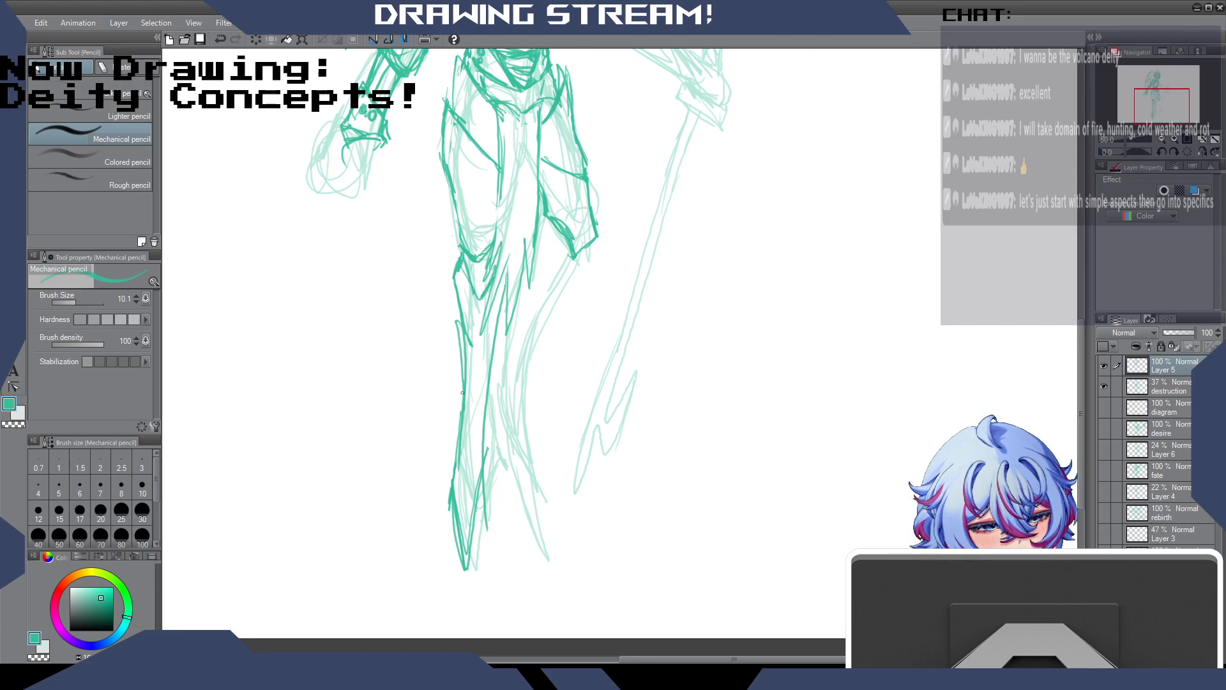
mouse_move(474, 355)
left_mouse_down()
mouse_move(499, 322)
mouse_move(483, 343)
mouse_move(472, 567)
left_mouse_up()
left_click_drag(457, 513, 467, 578)
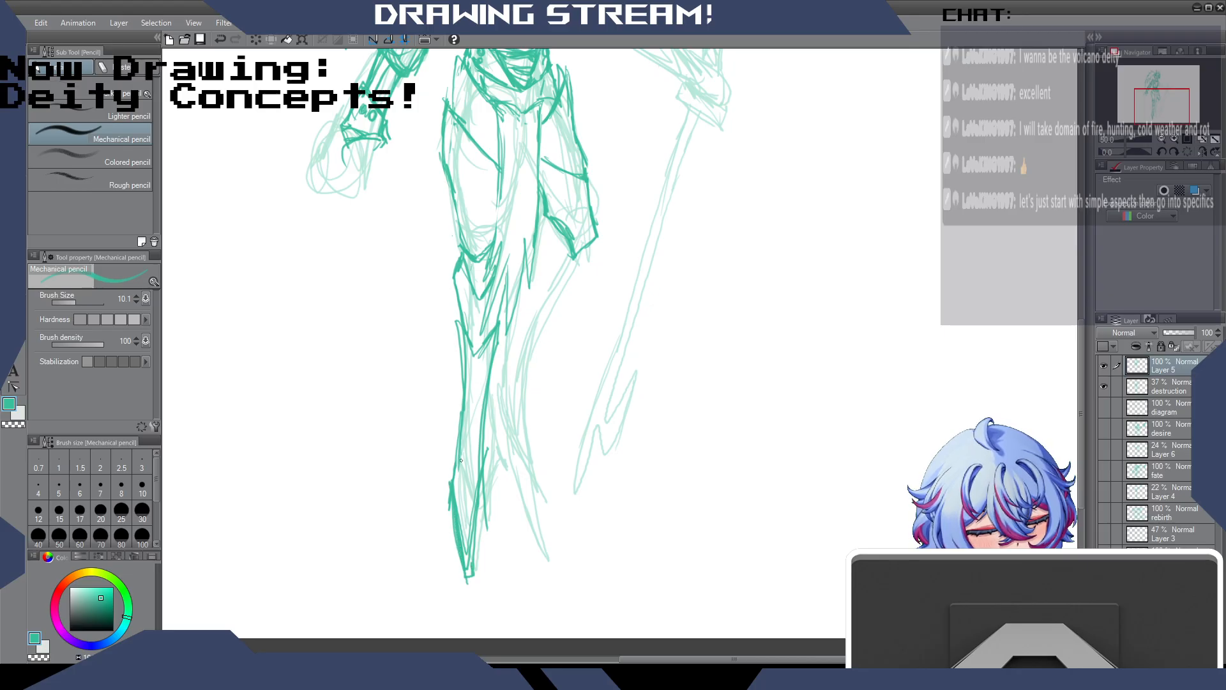
left_click_drag(463, 497, 474, 345)
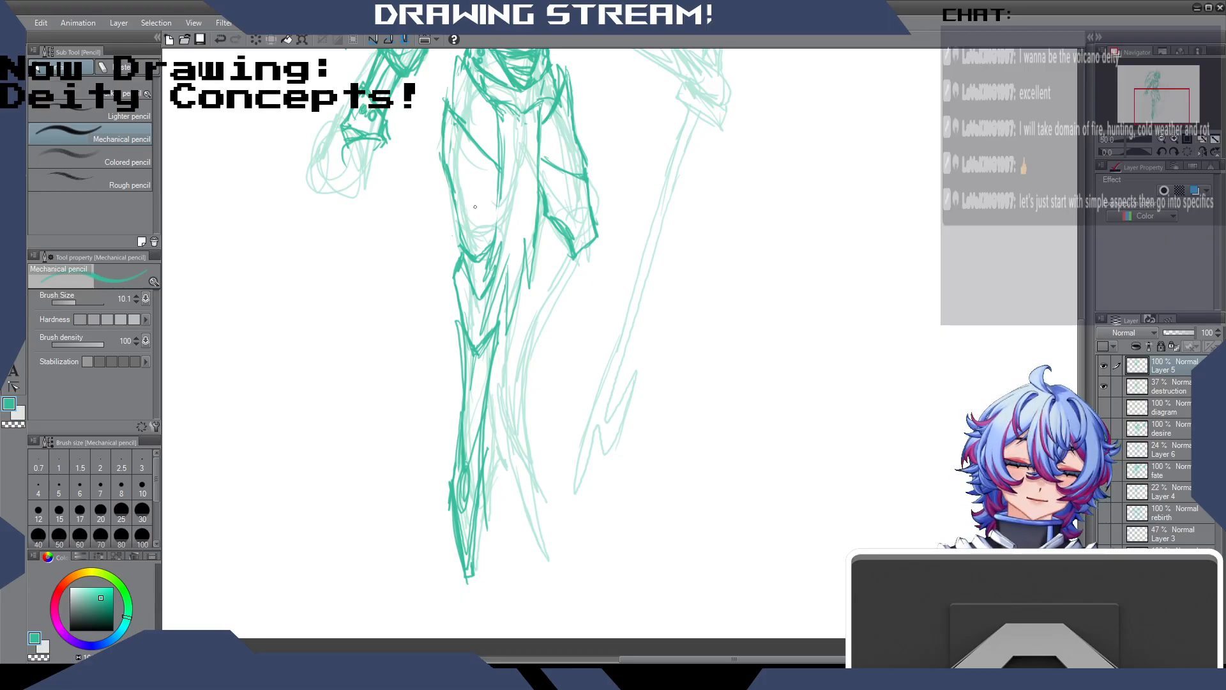
left_click_drag(462, 262, 466, 283)
left_click_drag(459, 336, 456, 446)
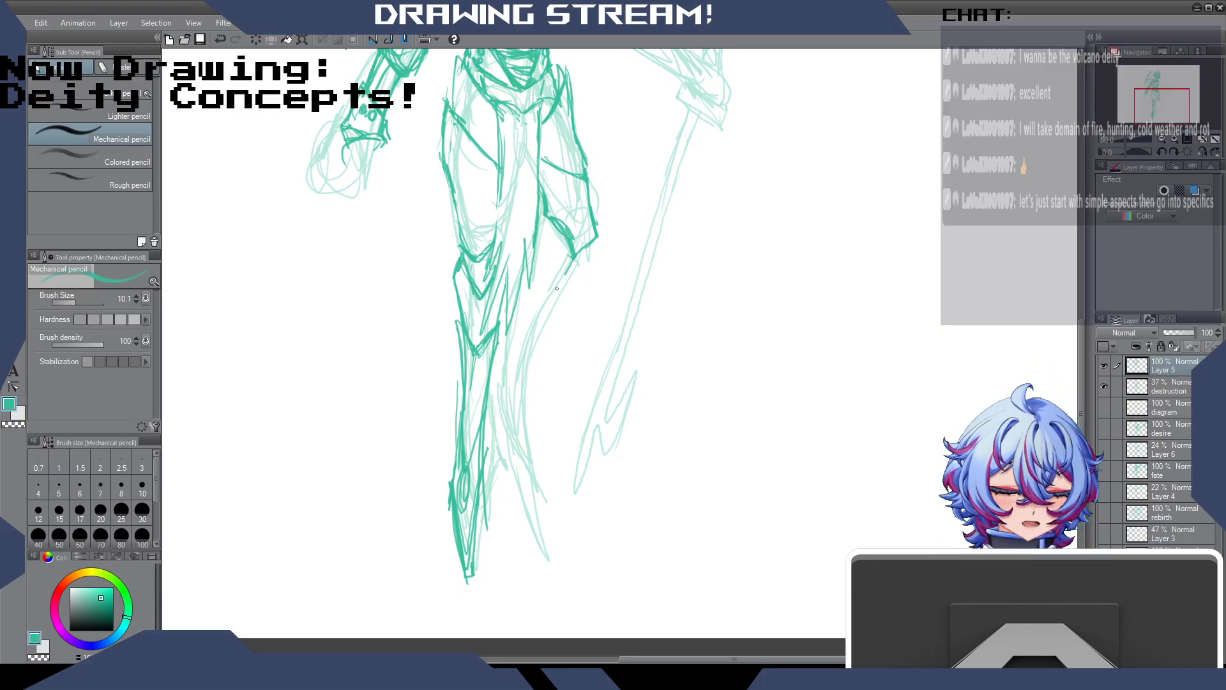
Outline the sword-side leg from below the thigh guard through the knee and shin to the pointed foot.
left_click_drag(525, 282, 523, 301)
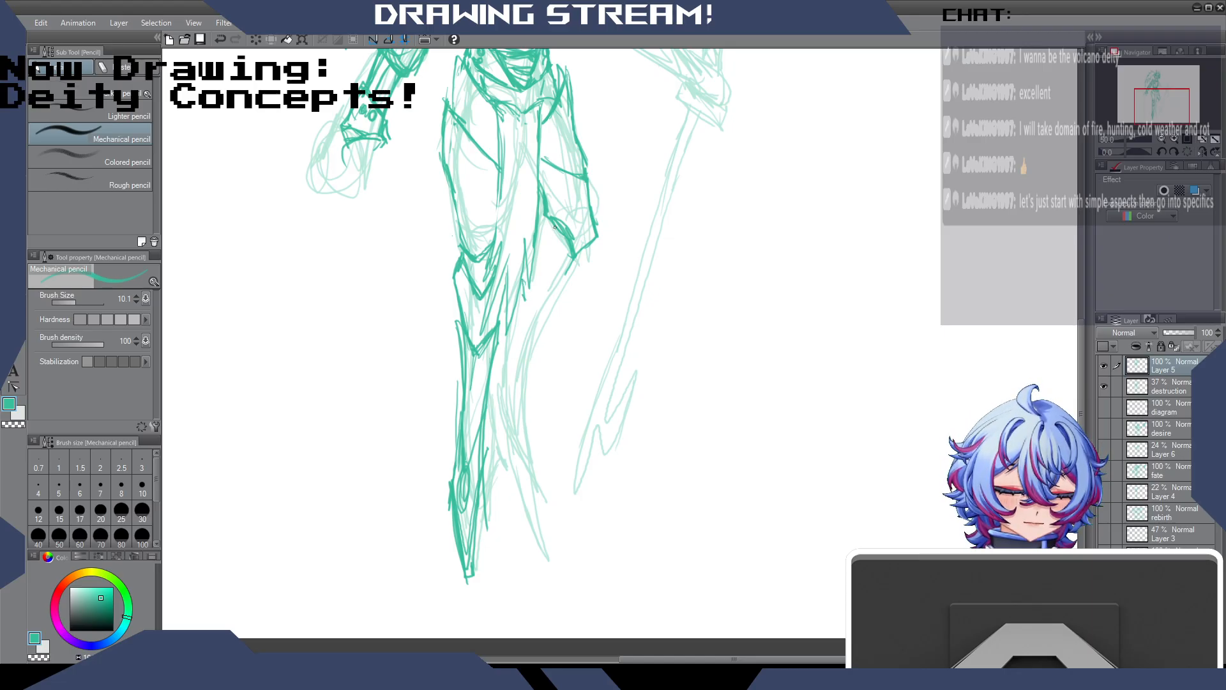
mouse_move(545, 228)
left_mouse_down()
mouse_move(539, 264)
mouse_move(575, 251)
mouse_move(544, 322)
left_mouse_up()
left_click_drag(543, 250, 515, 392)
mouse_move(534, 311)
left_mouse_down()
mouse_move(532, 341)
mouse_move(546, 314)
mouse_move(538, 421)
left_mouse_up()
left_click_drag(517, 342, 535, 474)
left_click_drag(543, 368, 556, 512)
left_click_drag(523, 421, 553, 534)
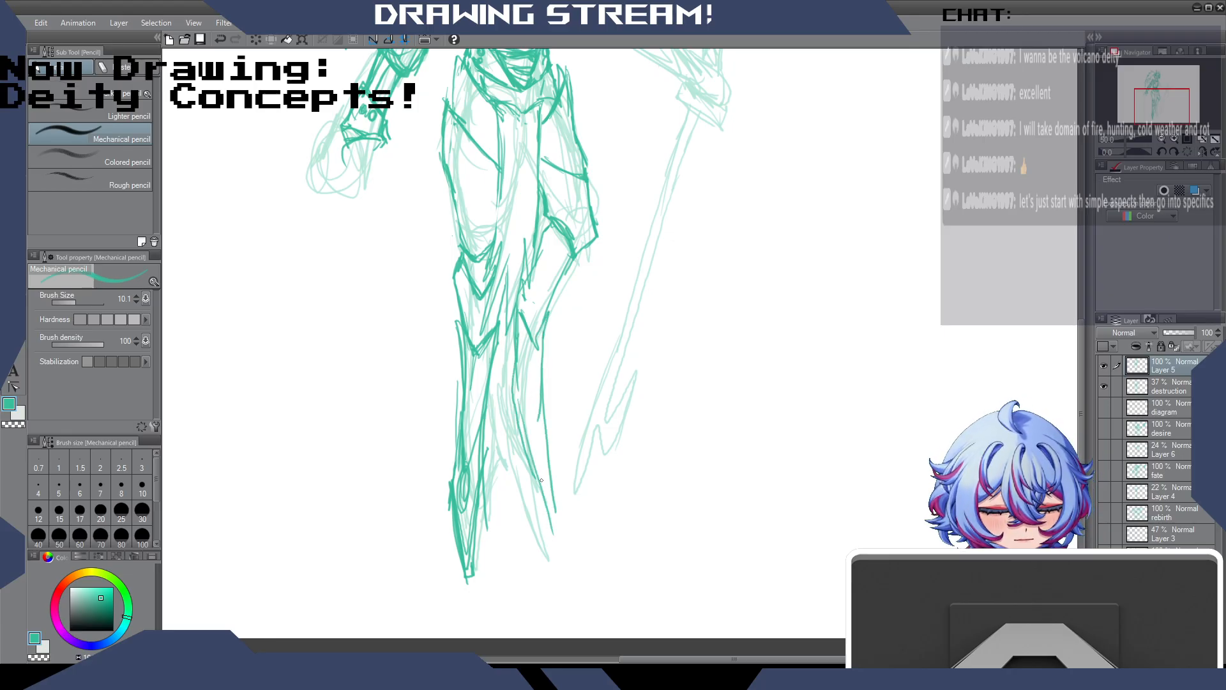
mouse_move(553, 490)
left_mouse_down()
mouse_move(536, 531)
mouse_move(551, 539)
left_mouse_up()
left_click_drag(517, 429, 542, 504)
Add an ankle oval and V-shaped shin-guard top to the sword-side leg, and reinforce the knee and thigh guard edges.
mouse_move(544, 457)
left_mouse_down()
mouse_move(547, 491)
mouse_move(547, 461)
left_mouse_up()
left_click_drag(542, 416, 546, 456)
left_click_drag(530, 325, 539, 345)
left_click_drag(548, 304, 538, 355)
left_click_drag(551, 287, 542, 324)
left_click_drag(566, 242, 592, 263)
mouse_move(596, 176)
left_mouse_down()
mouse_move(557, 163)
mouse_move(557, 219)
left_mouse_up()
mouse_move(499, 171)
left_mouse_down()
mouse_move(490, 250)
mouse_move(496, 236)
left_mouse_up()
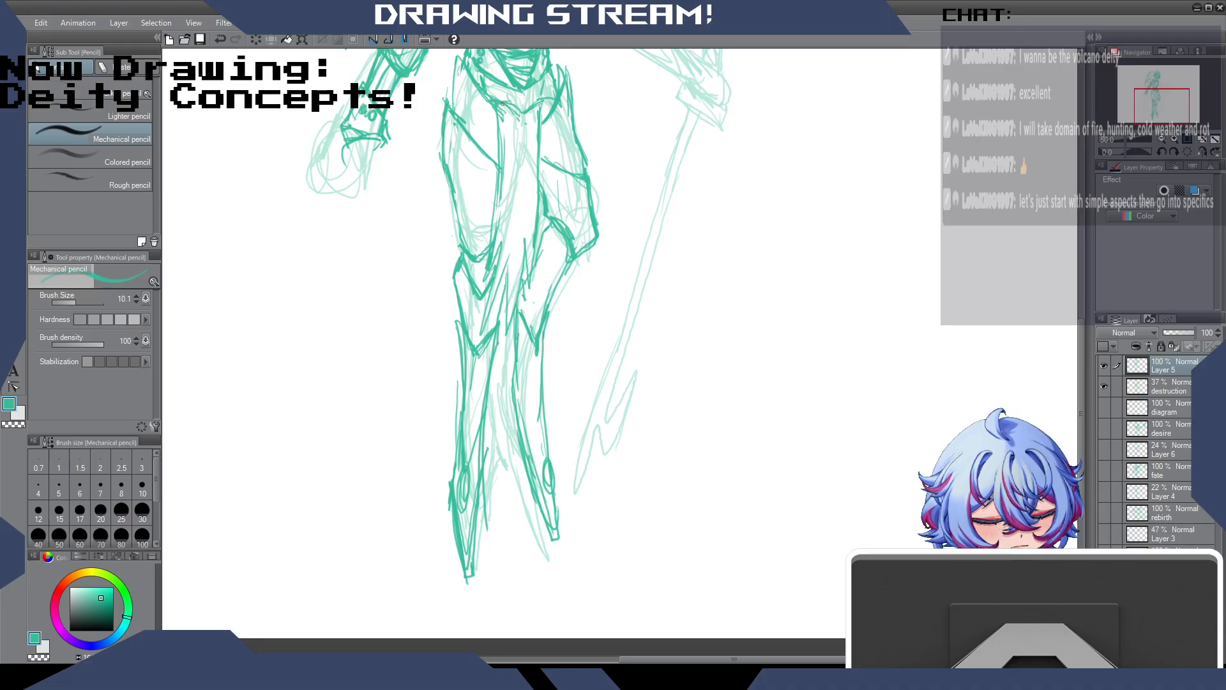
left_click_drag(452, 116, 446, 162)
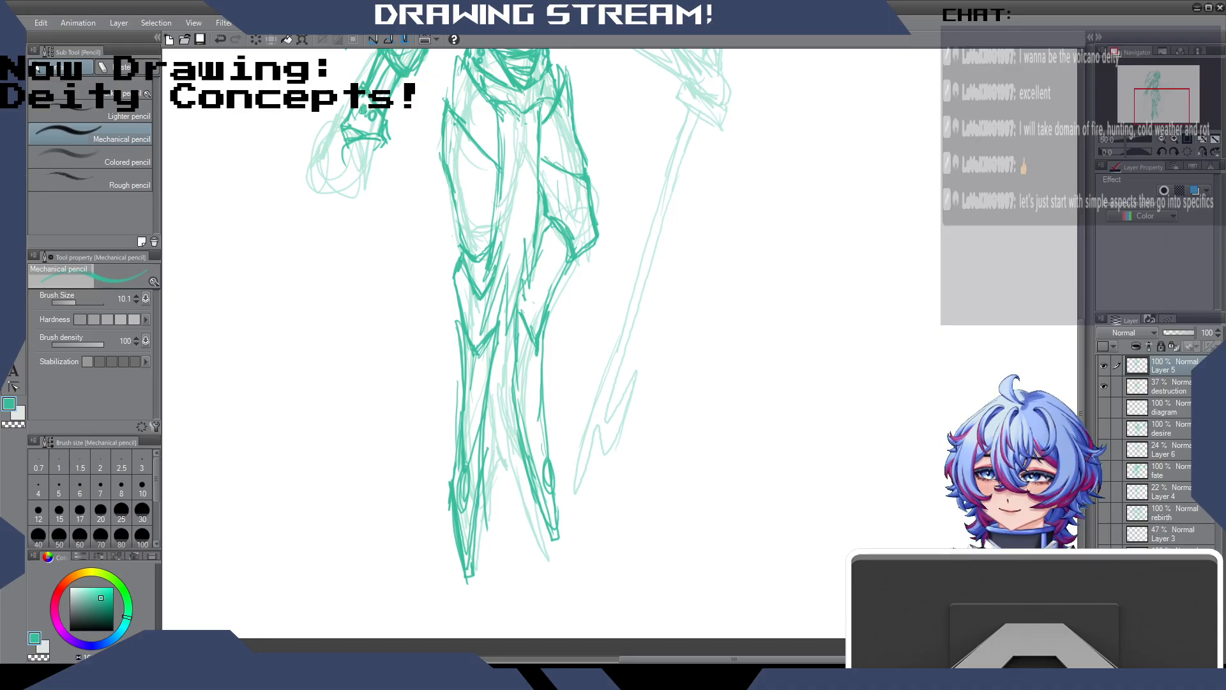
Thicken the inner edge of the lowered-arm-side thigh guard and add detail strokes around both knees and shins.
left_click_drag(1082, 370, 1079, 311)
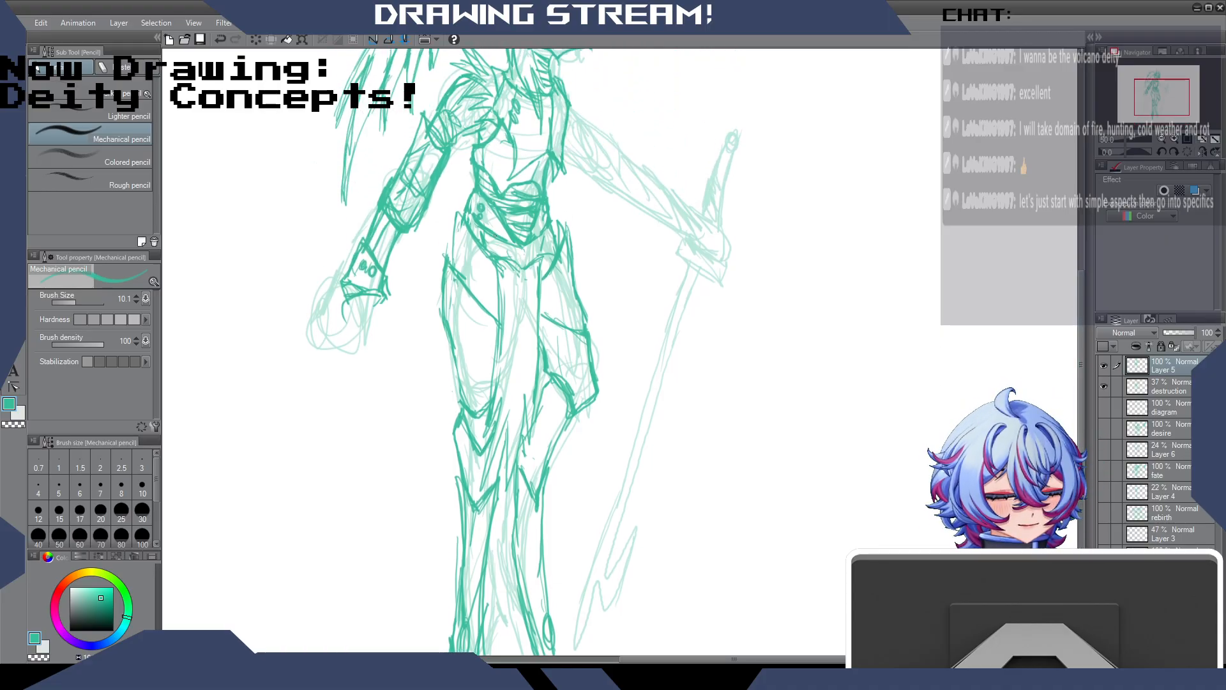
mouse_move(501, 254)
left_mouse_down()
mouse_move(492, 336)
mouse_move(505, 236)
mouse_move(509, 344)
mouse_move(500, 330)
mouse_move(481, 433)
left_mouse_up()
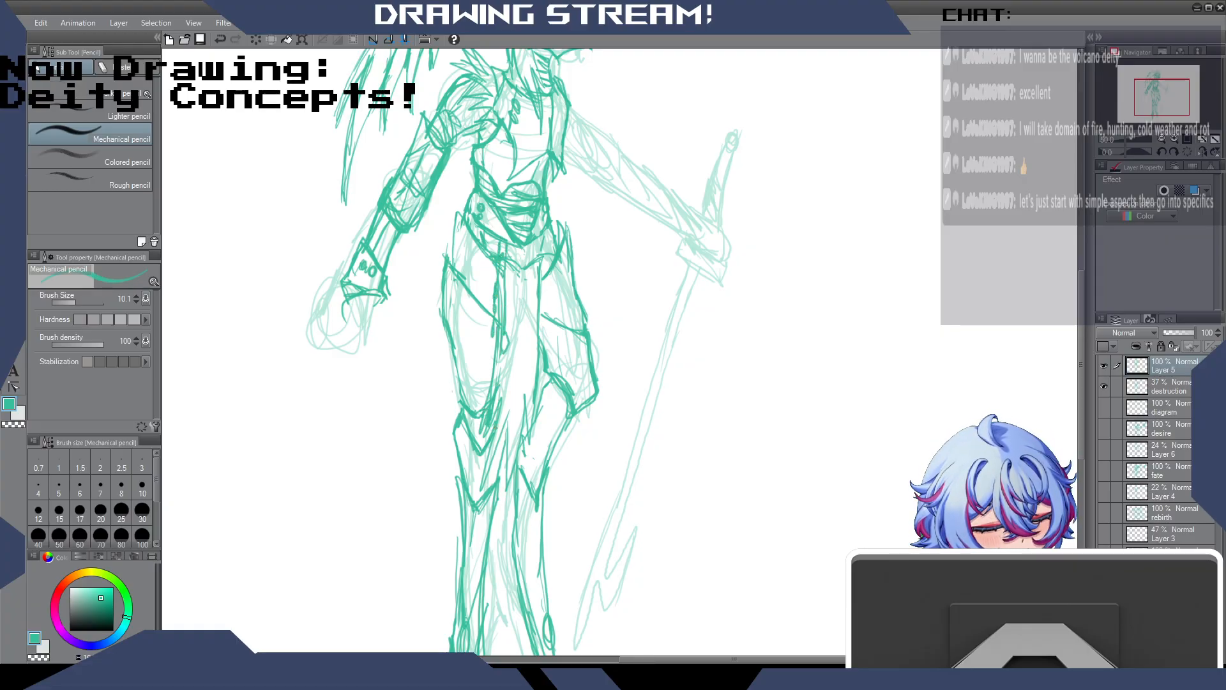
mouse_move(453, 358)
left_mouse_down()
mouse_move(459, 386)
mouse_move(448, 283)
mouse_move(465, 382)
left_mouse_up()
left_click_drag(471, 248, 468, 285)
left_click_drag(461, 427, 480, 494)
left_click_drag(559, 380, 524, 602)
left_click_drag(522, 511, 544, 629)
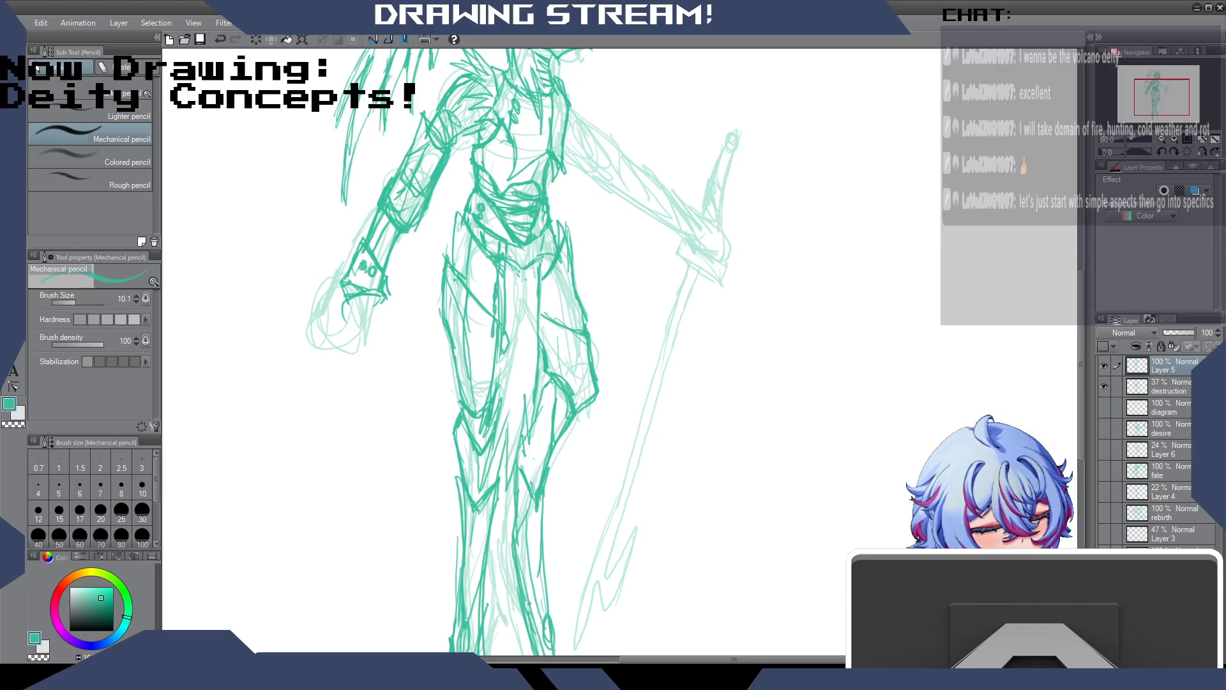
mouse_move(476, 523)
left_mouse_down()
mouse_move(460, 576)
mouse_move(472, 600)
left_mouse_up()
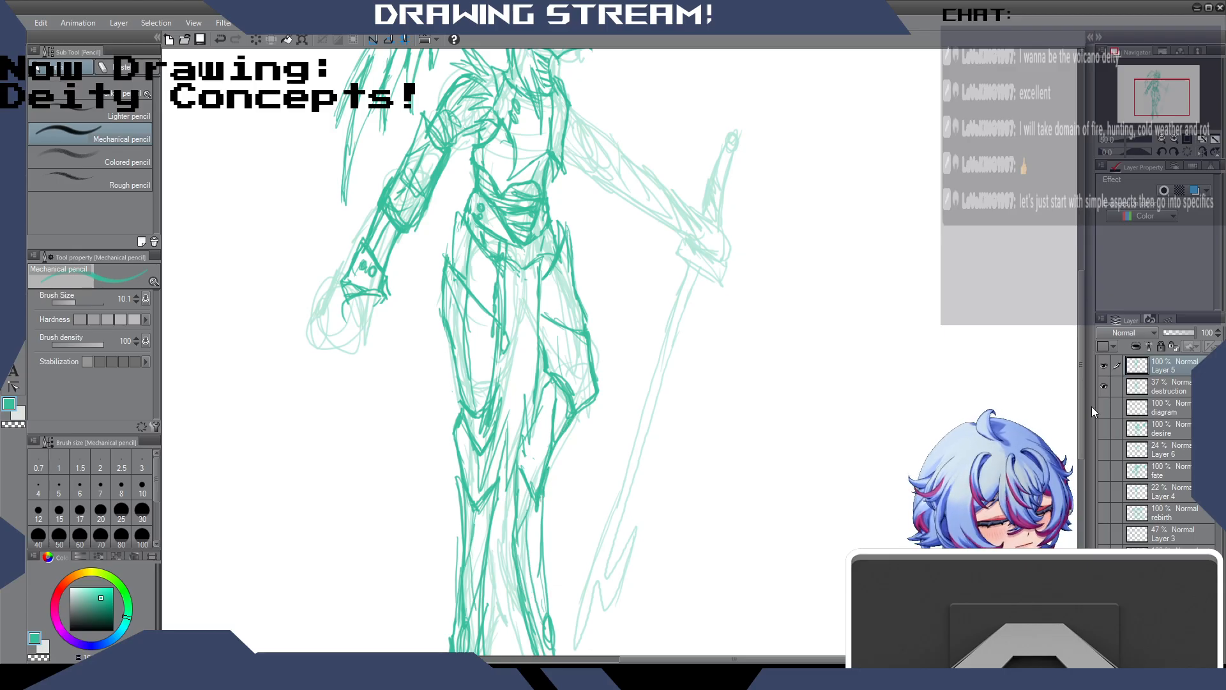
Draw the sword arm's forearm guard from elbow to wrist over the faded arm sketch.
scroll(572, 280, "up", 5)
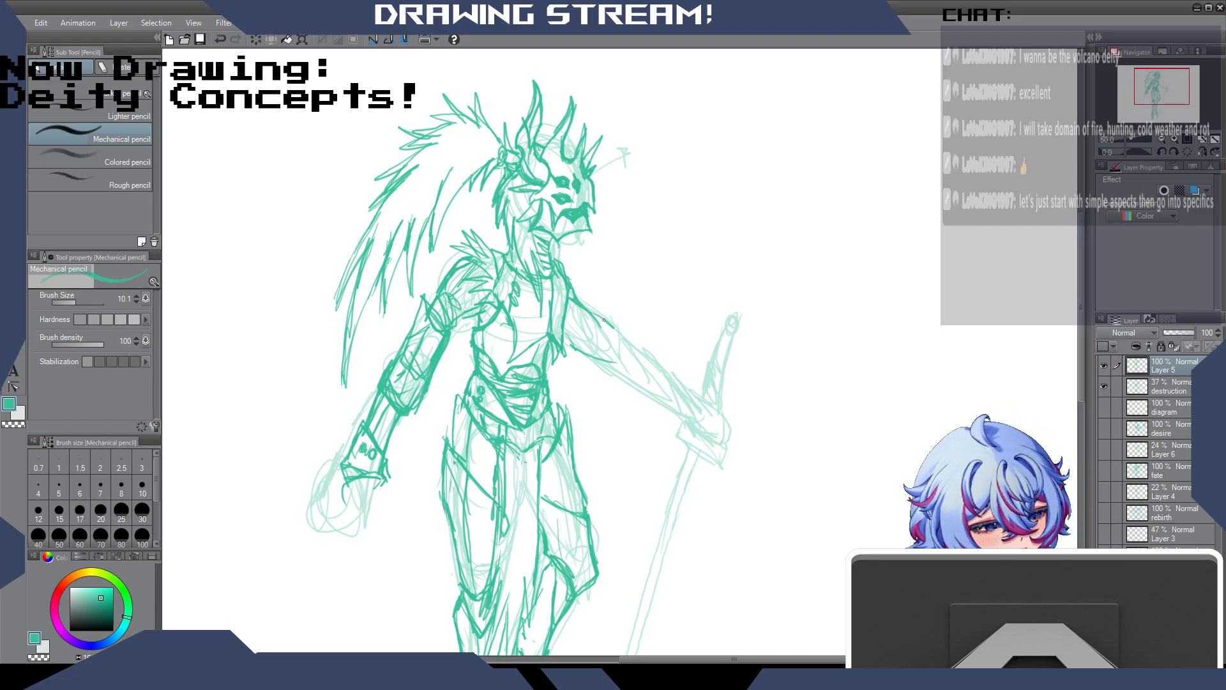
left_click_drag(614, 328, 666, 396)
mouse_move(634, 356)
left_mouse_down()
mouse_move(669, 390)
mouse_move(640, 367)
mouse_move(630, 385)
mouse_move(646, 404)
mouse_move(661, 376)
mouse_move(688, 399)
mouse_move(661, 400)
left_mouse_up()
mouse_move(672, 385)
left_mouse_down()
mouse_move(699, 402)
mouse_move(671, 416)
mouse_move(702, 409)
mouse_move(675, 422)
mouse_move(698, 405)
mouse_move(709, 428)
mouse_move(669, 423)
mouse_move(700, 433)
left_mouse_up()
mouse_move(683, 428)
left_mouse_down()
mouse_move(708, 418)
mouse_move(687, 433)
mouse_move(672, 424)
left_mouse_up()
mouse_move(640, 356)
left_mouse_down()
mouse_move(668, 385)
mouse_move(643, 405)
mouse_move(654, 414)
left_mouse_up()
left_click_drag(621, 329, 639, 373)
Add upper-arm bands and an elbow guard to the sword arm, and draw spikes on its shoulder.
mouse_move(581, 323)
left_mouse_down()
mouse_move(564, 362)
mouse_move(577, 325)
mouse_move(571, 343)
mouse_move(587, 354)
left_mouse_up()
mouse_move(598, 297)
left_mouse_down()
mouse_move(580, 320)
mouse_move(582, 350)
left_mouse_up()
left_click_drag(619, 357, 592, 379)
left_click_drag(625, 306, 598, 384)
left_click_drag(615, 341, 599, 358)
left_click_drag(561, 241, 569, 283)
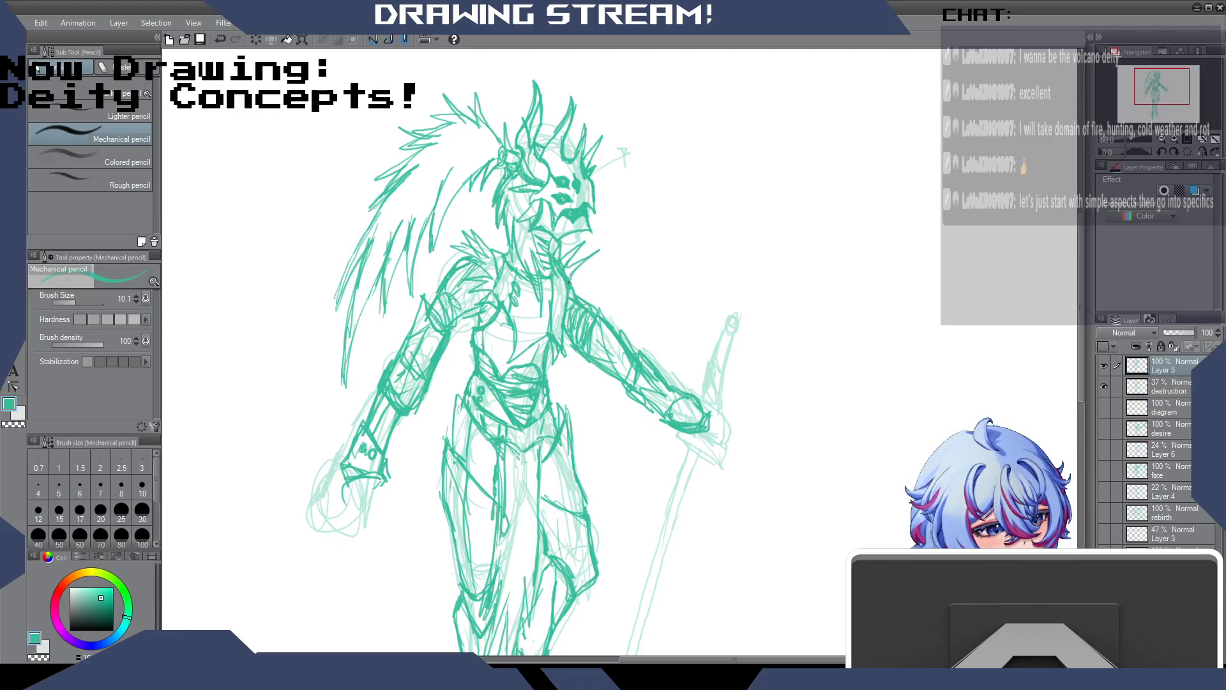
left_click_drag(481, 218, 492, 250)
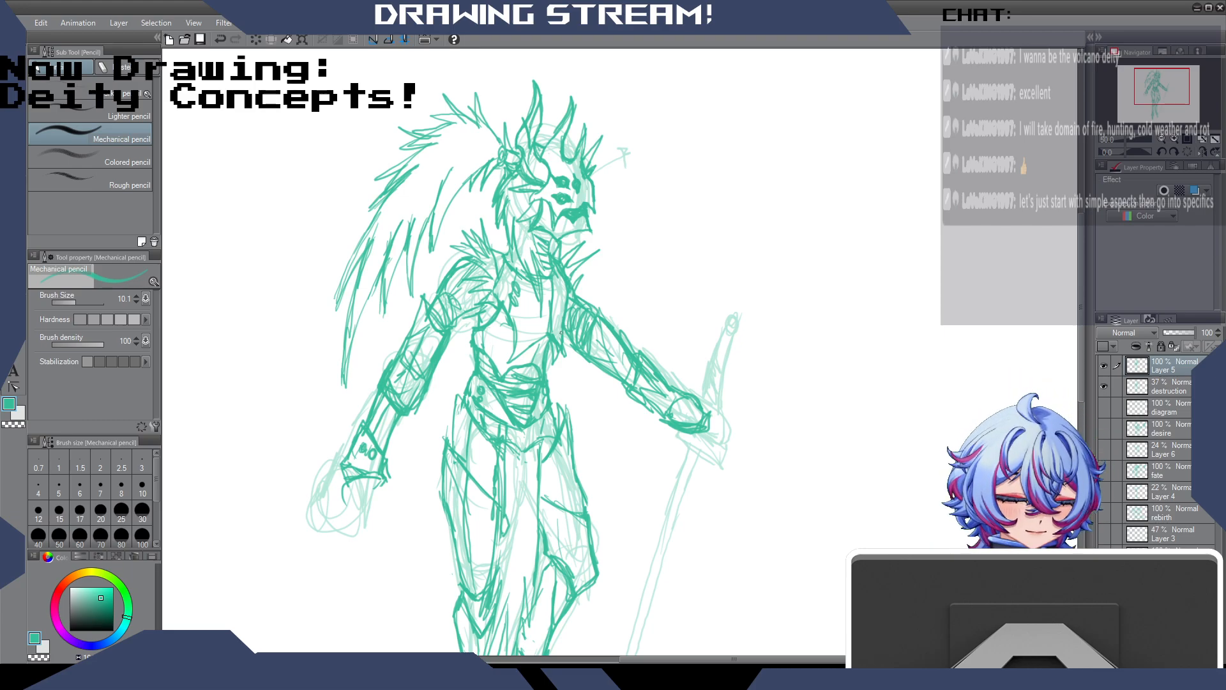
Trim stray lines near the sword arm's elbow, then add bands and a round wrist stud to its forearm guard.
key("e")
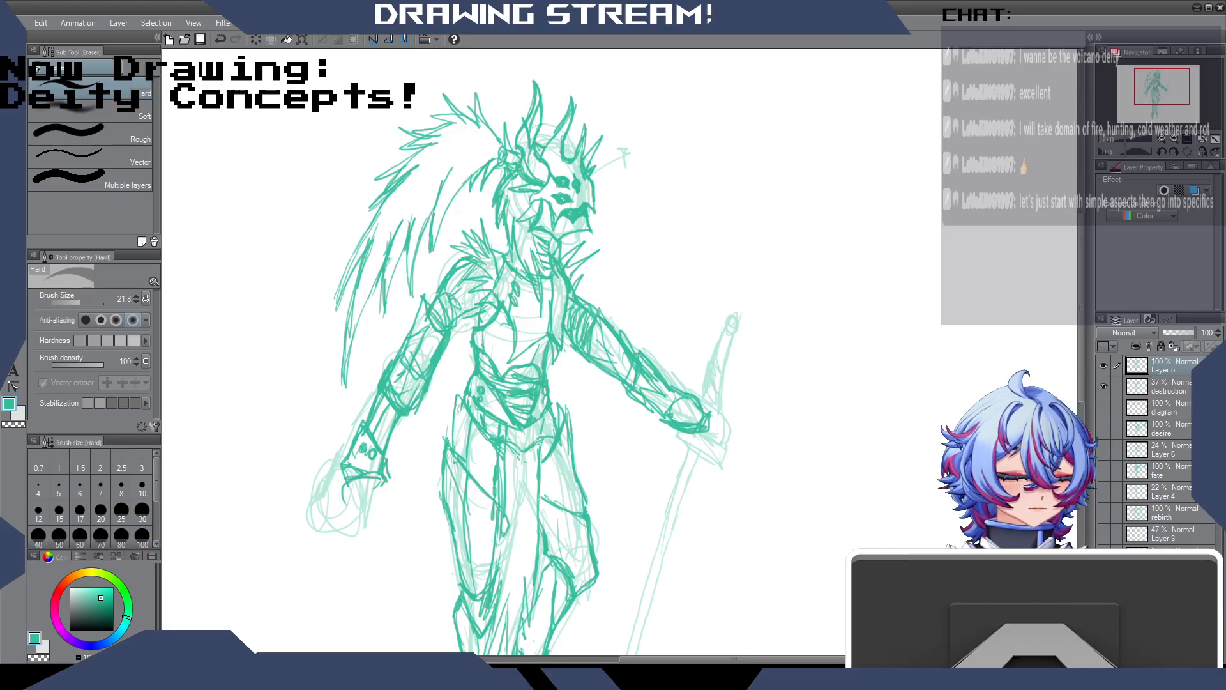
mouse_move(628, 386)
left_mouse_down()
mouse_move(671, 416)
mouse_move(639, 401)
left_mouse_up()
key("p")
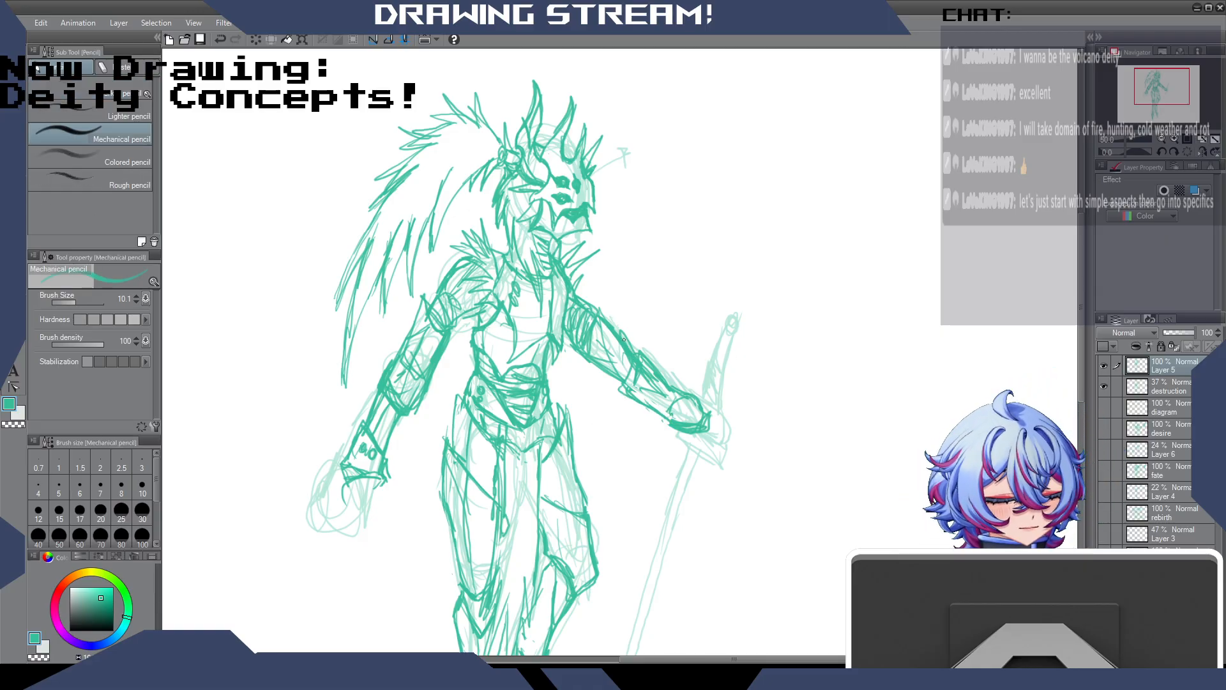
mouse_move(620, 341)
left_mouse_down()
mouse_move(615, 380)
mouse_move(621, 343)
mouse_move(677, 391)
mouse_move(653, 413)
mouse_move(668, 416)
left_mouse_up()
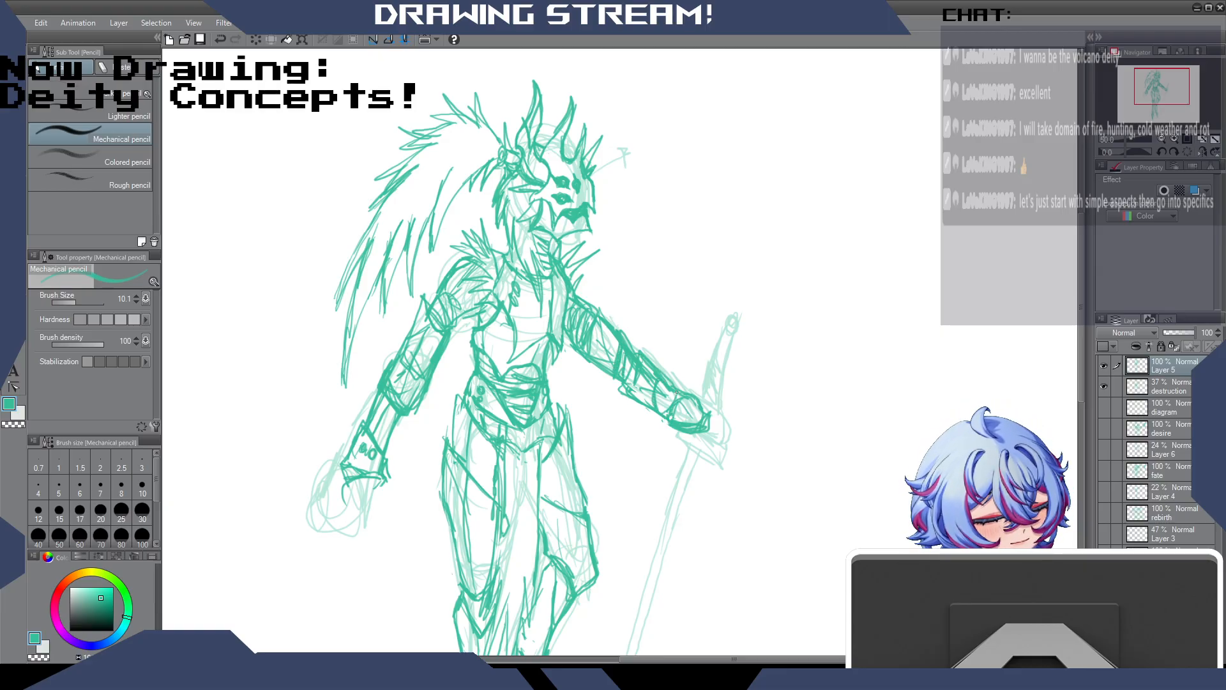
left_click_drag(692, 404, 698, 402)
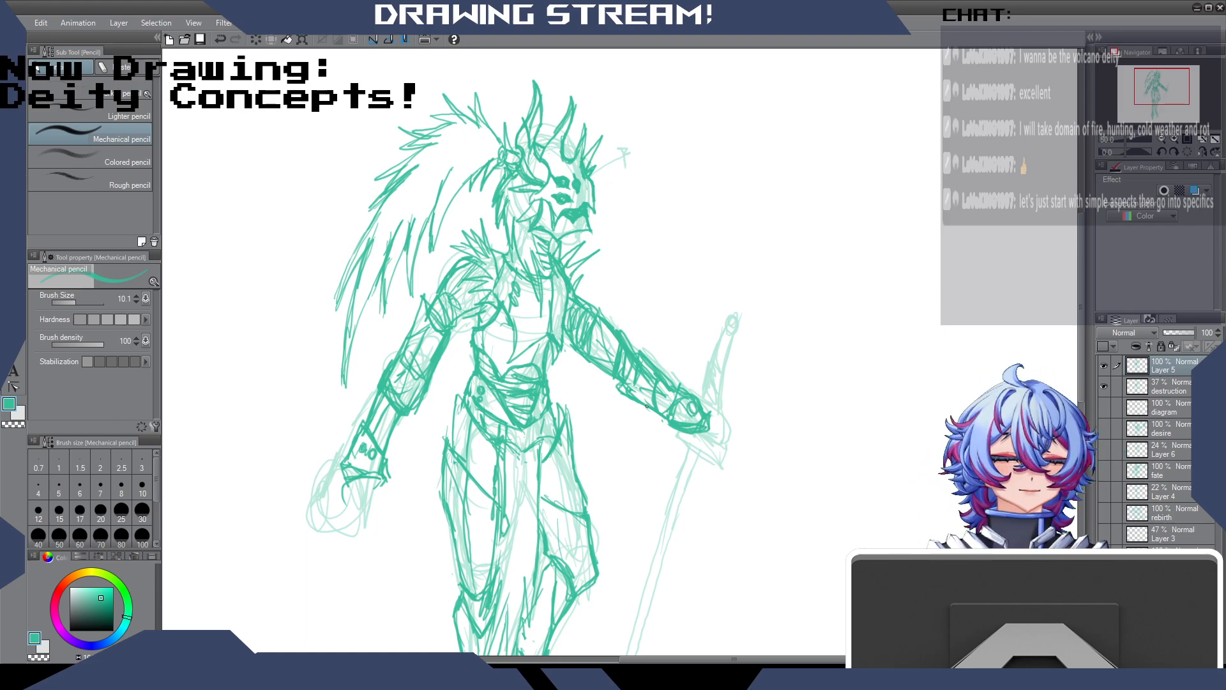
left_click_drag(561, 153, 555, 128)
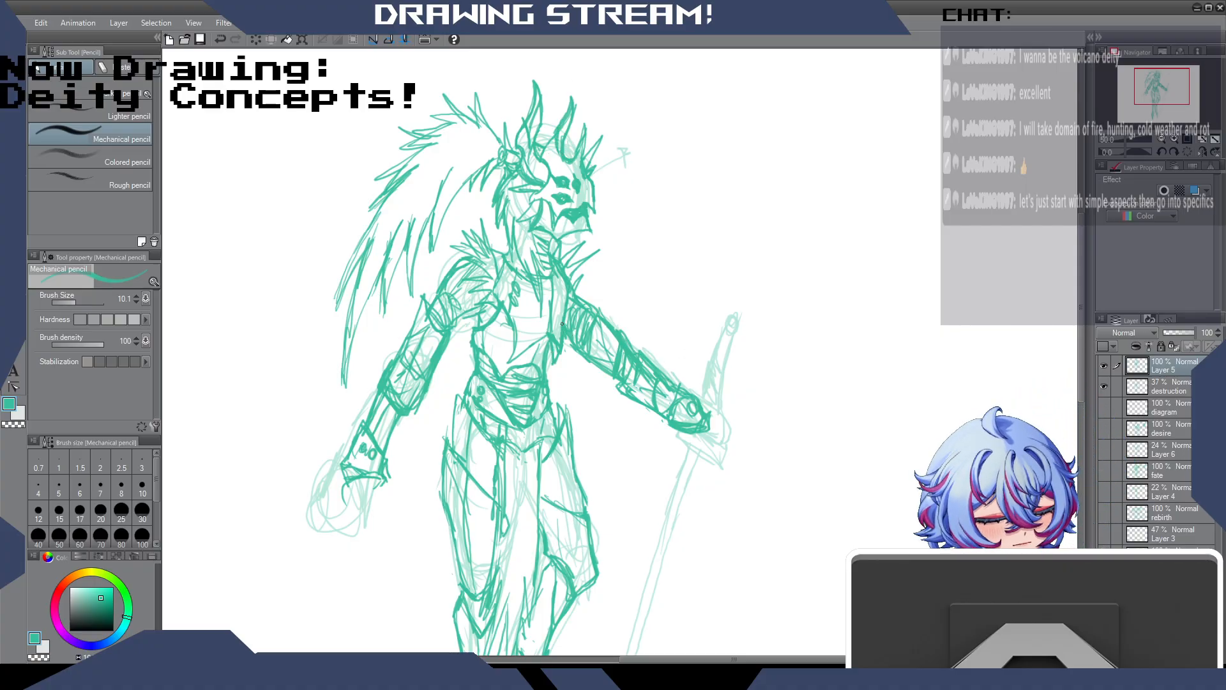
Clean up the lowered arm's shoulder guard and add detail lines to the hip and thigh guard on that side.
key("e")
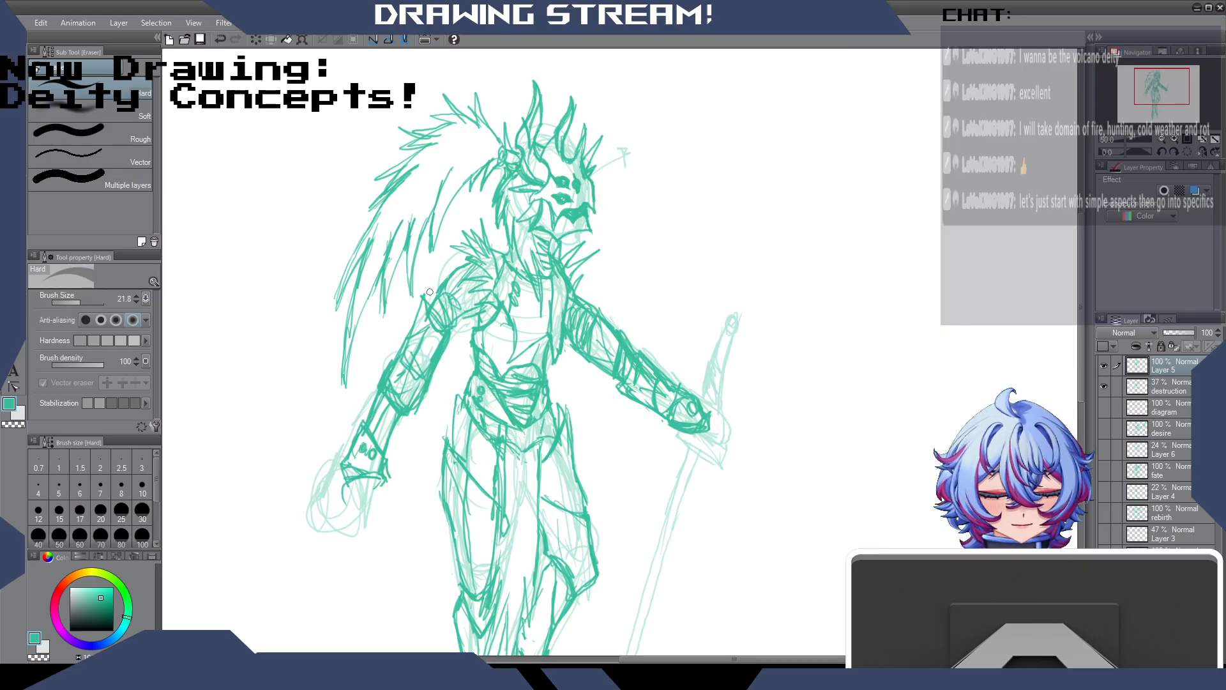
key("p")
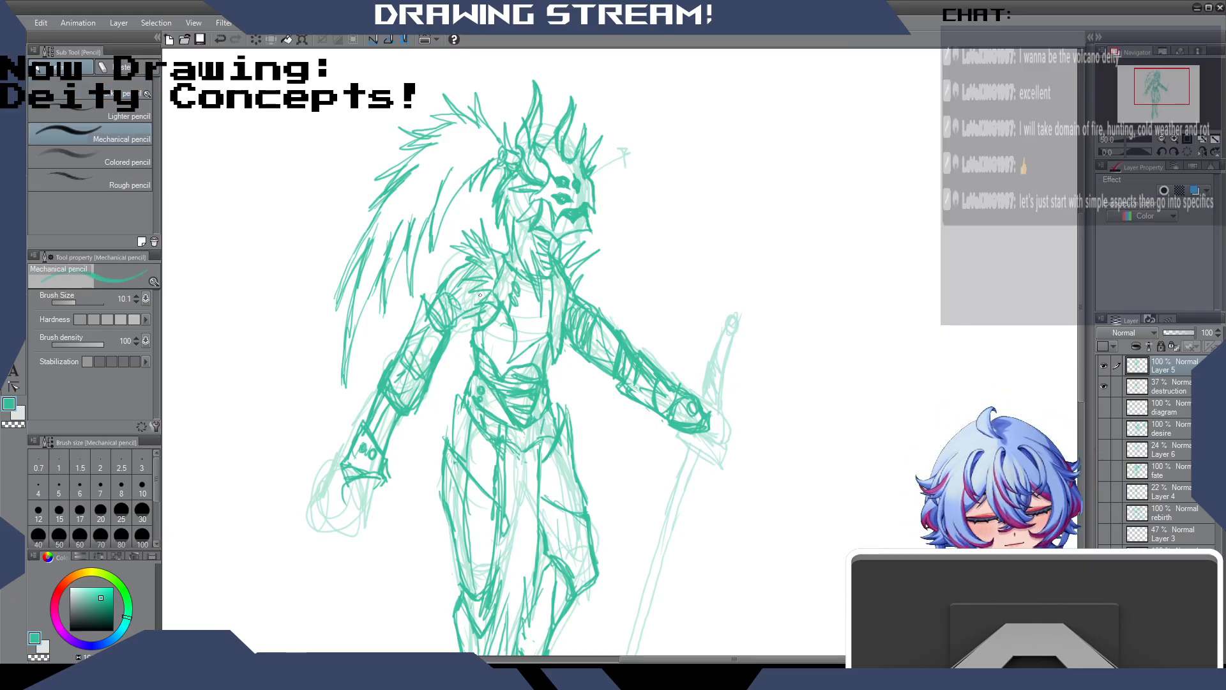
left_click_drag(455, 297, 476, 310)
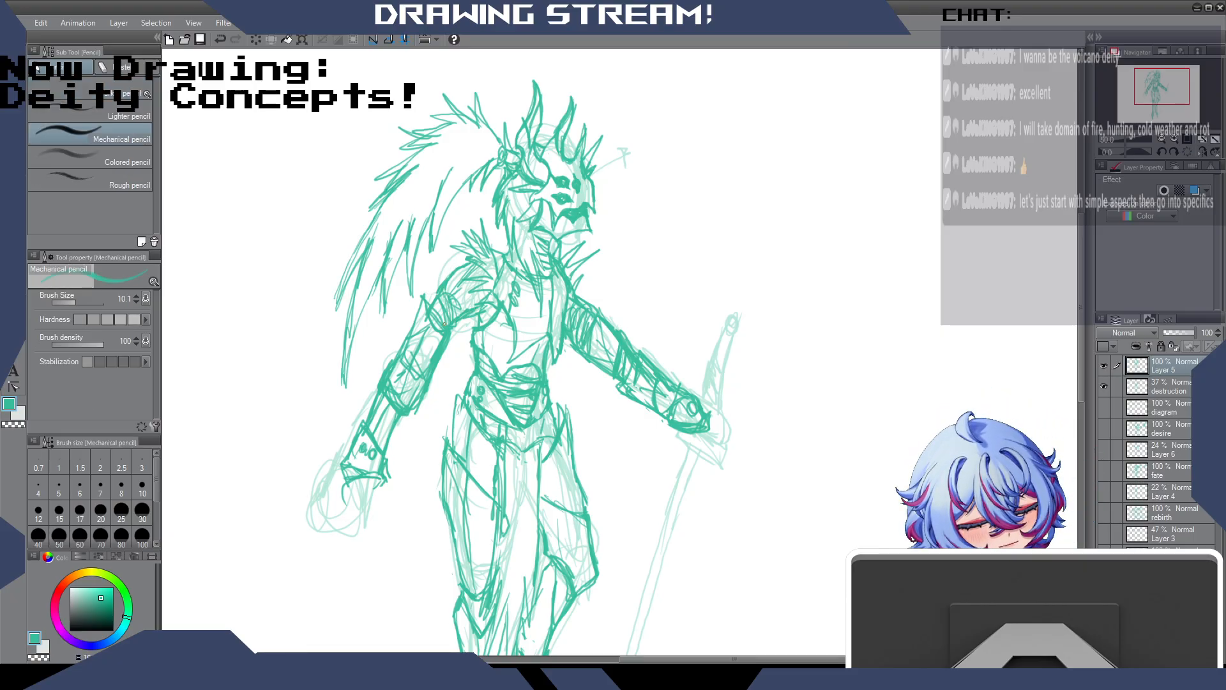
left_click_drag(468, 401, 457, 422)
left_click_drag(454, 404, 448, 437)
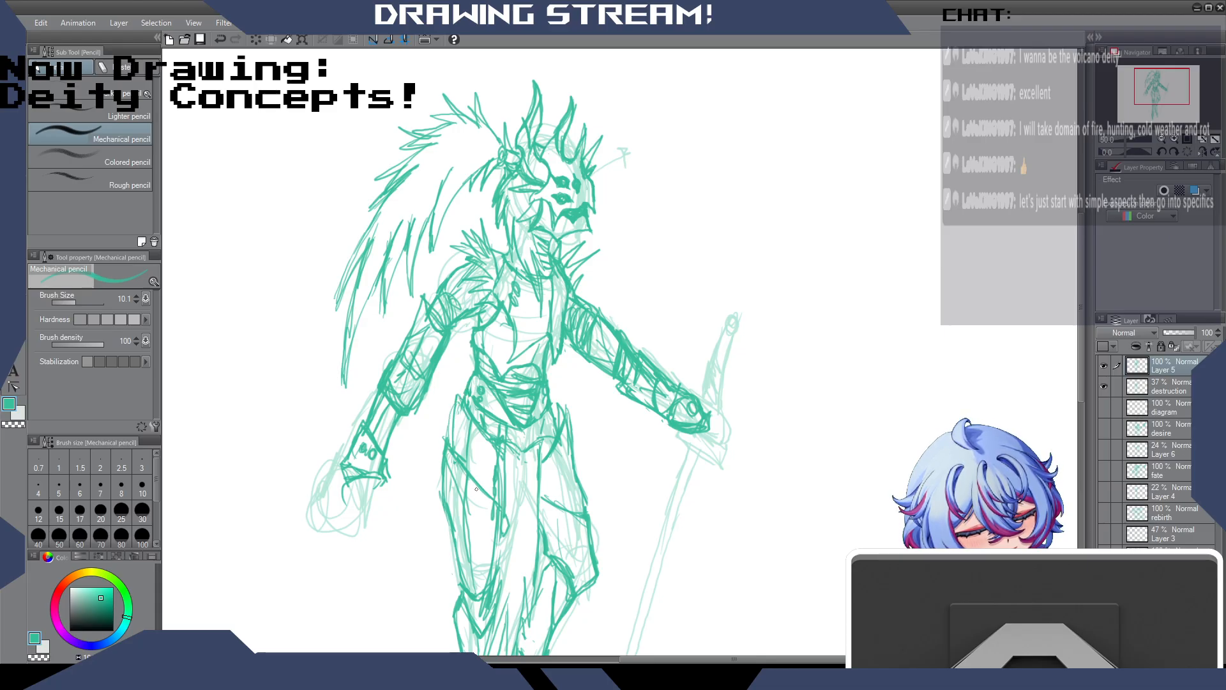
mouse_move(508, 517)
left_mouse_down()
mouse_move(494, 589)
mouse_move(497, 564)
mouse_move(488, 570)
left_mouse_up()
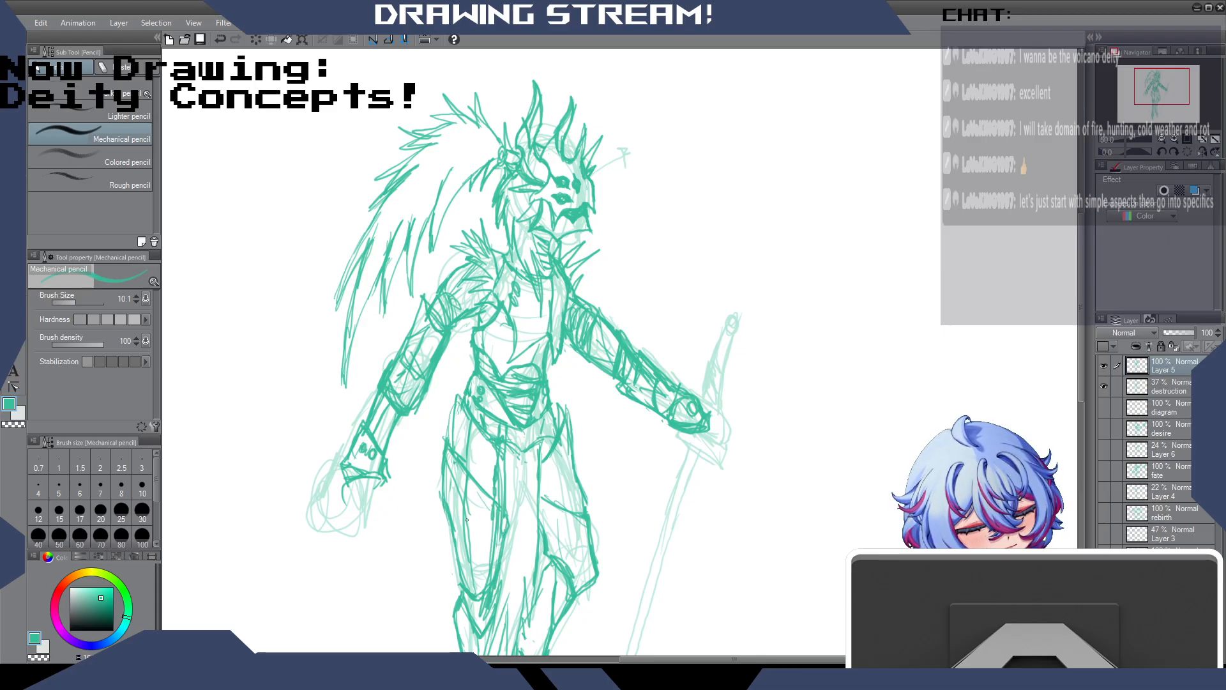
left_click_drag(473, 519, 465, 568)
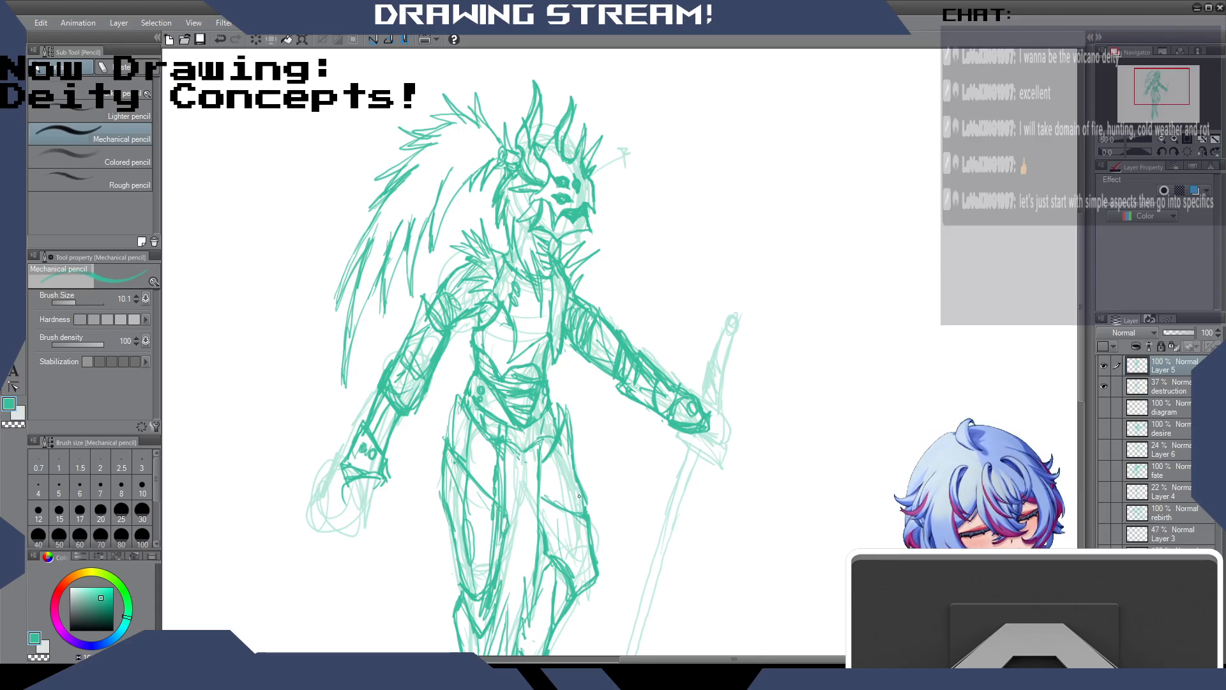
Add inner plate lines to the sword-side thigh guard and fold strokes along the loincloth.
mouse_move(583, 538)
left_mouse_down()
mouse_move(579, 509)
mouse_move(574, 540)
mouse_move(591, 559)
left_mouse_up()
left_click_drag(593, 522, 590, 542)
left_click_drag(579, 481, 577, 506)
left_click_drag(563, 476, 553, 504)
left_click_drag(557, 453, 553, 553)
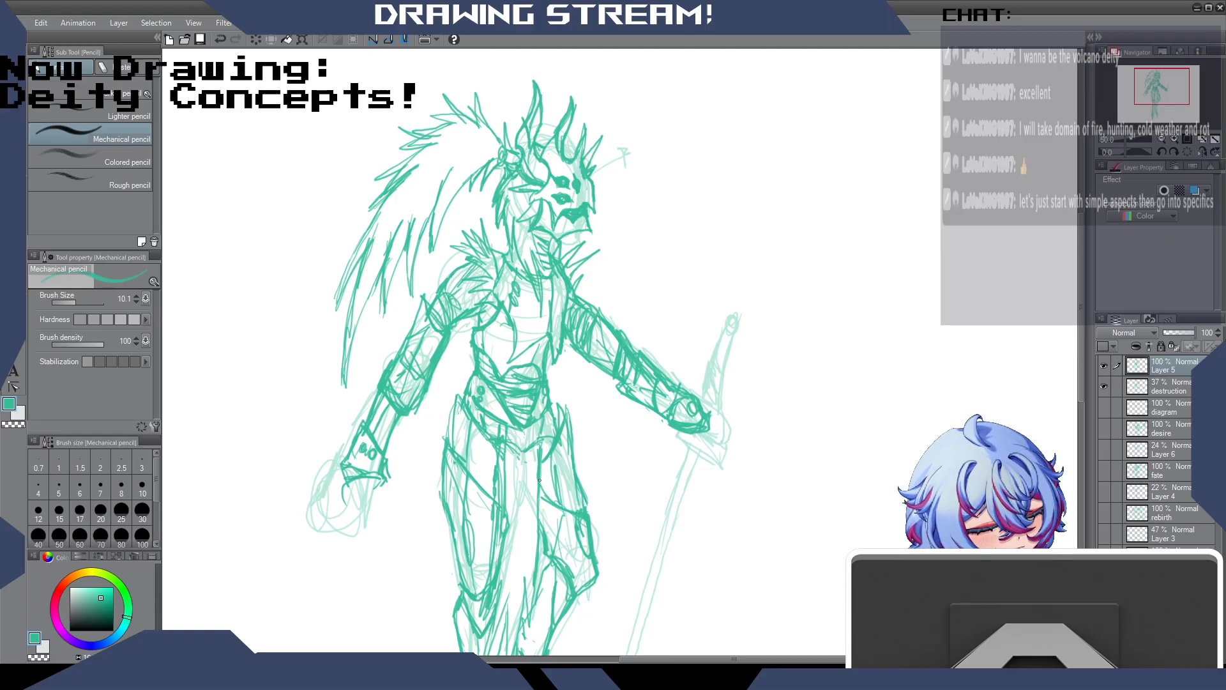
left_click_drag(539, 461, 536, 490)
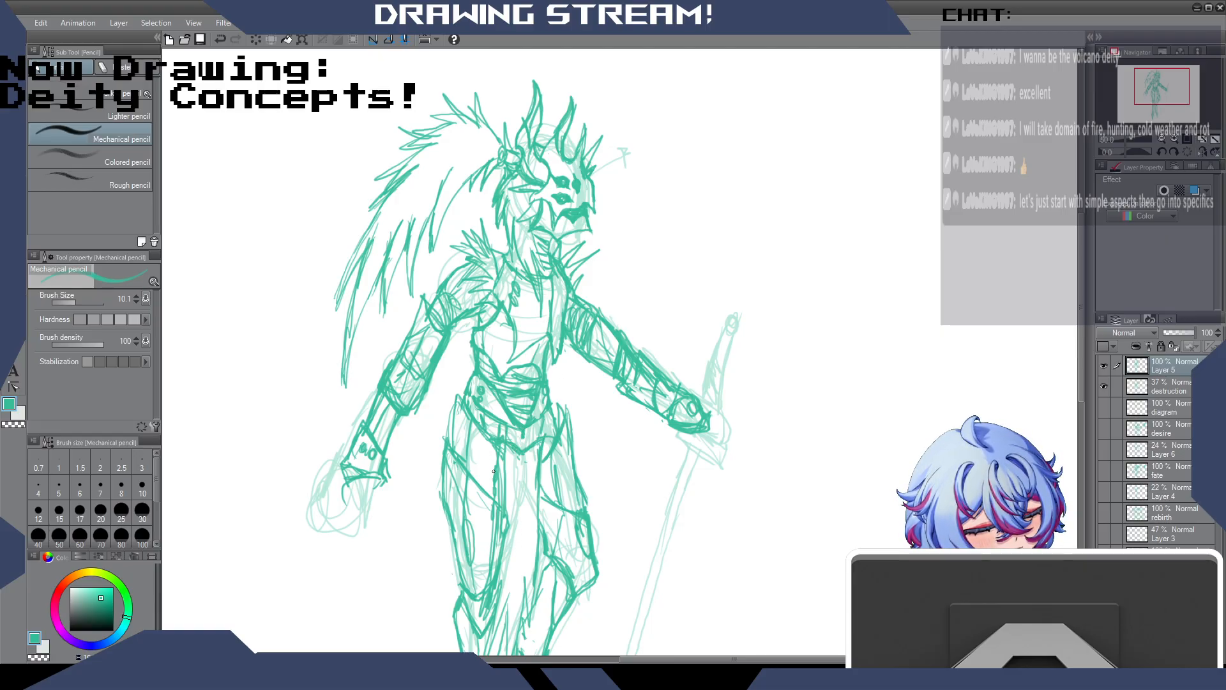
left_click_drag(504, 588, 511, 632)
Draw the sword hand below the wrist guard and outline the sword's hilt rising above it.
scroll(1079, 340, "down", 5)
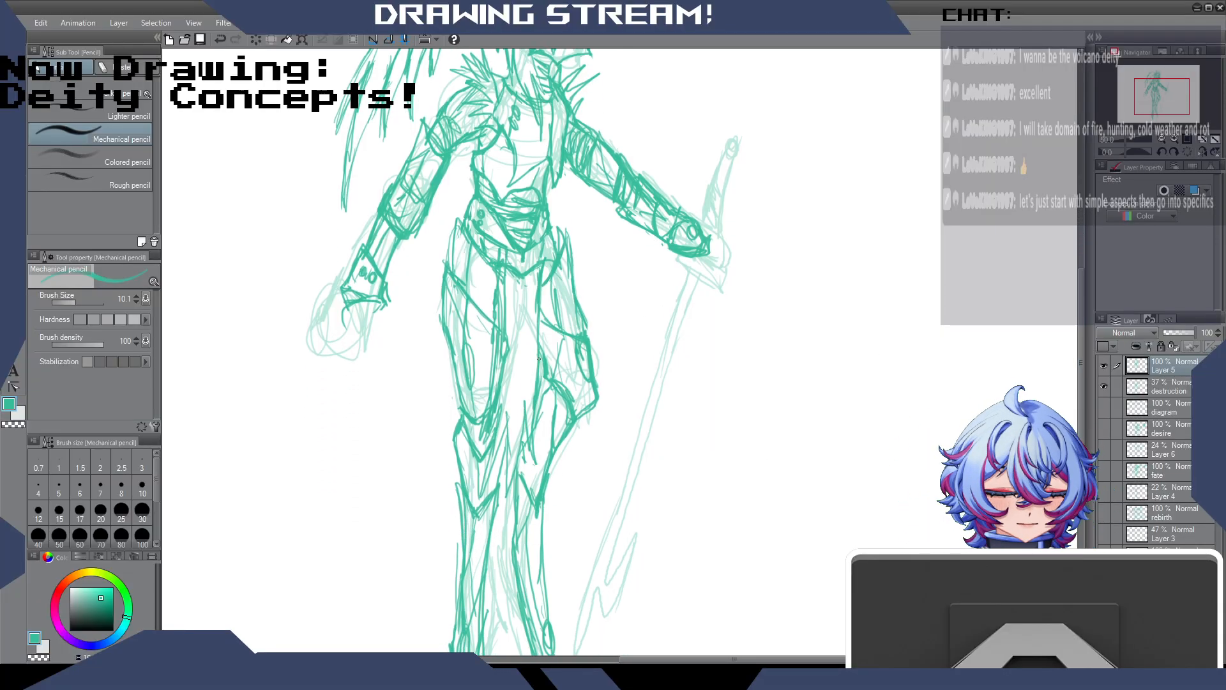
key("e")
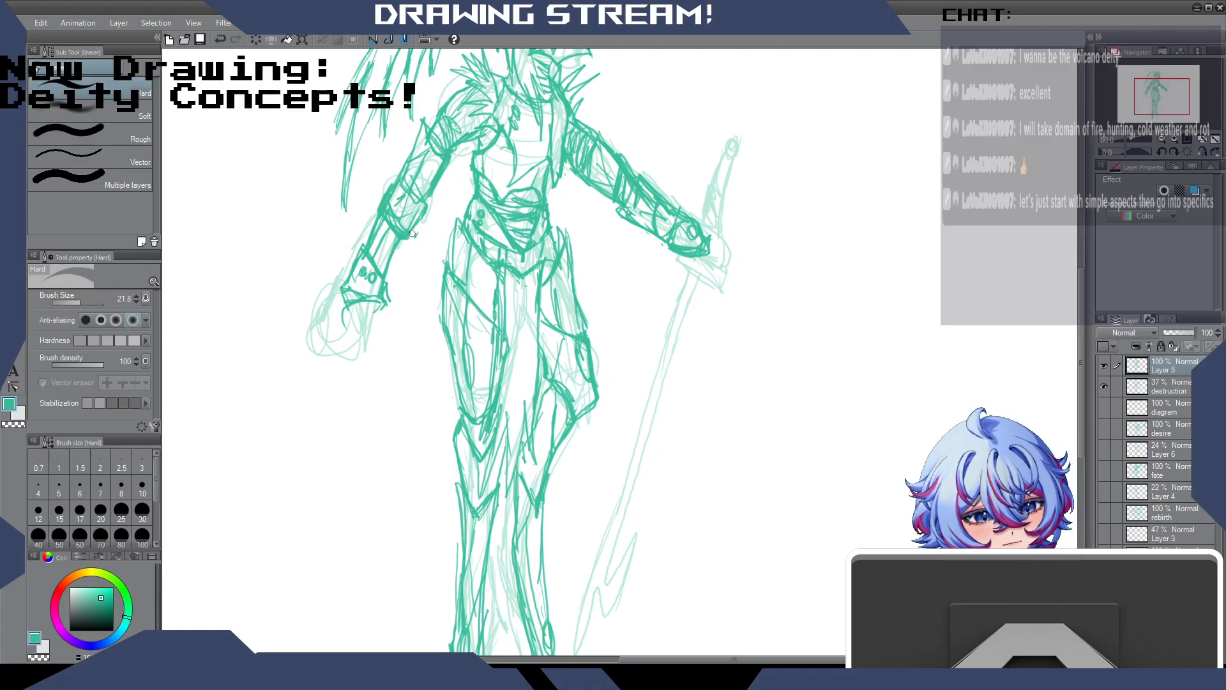
left_click(26, 185)
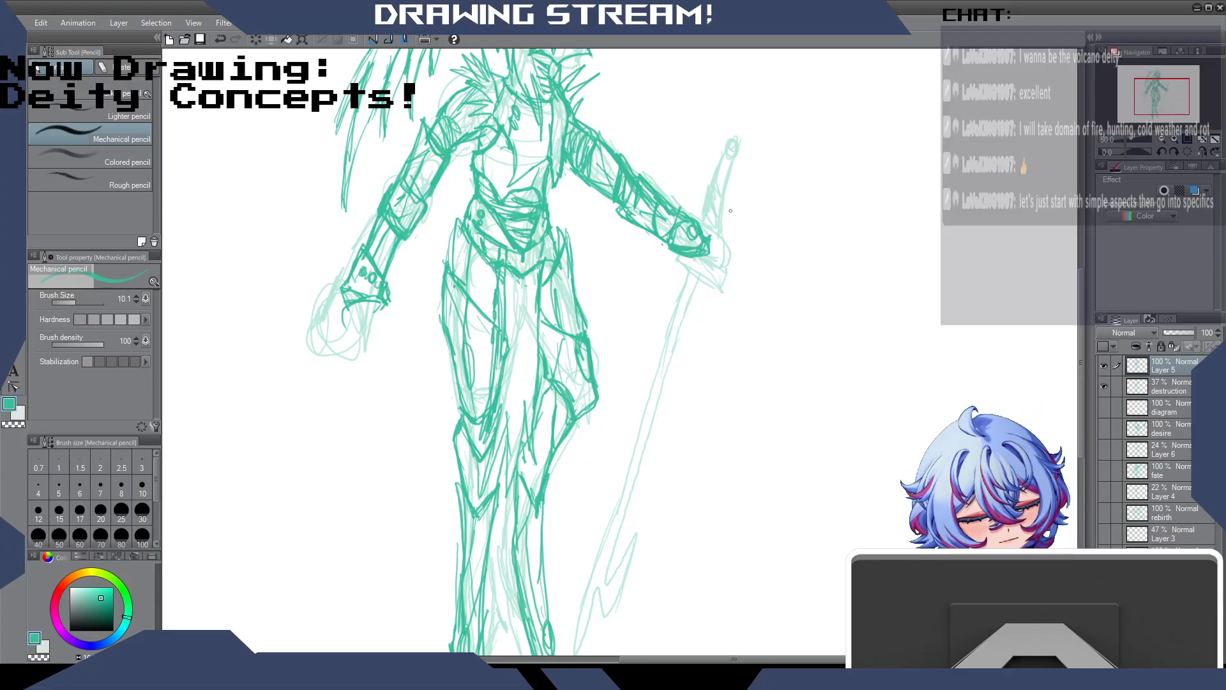
left_click_drag(666, 247, 685, 265)
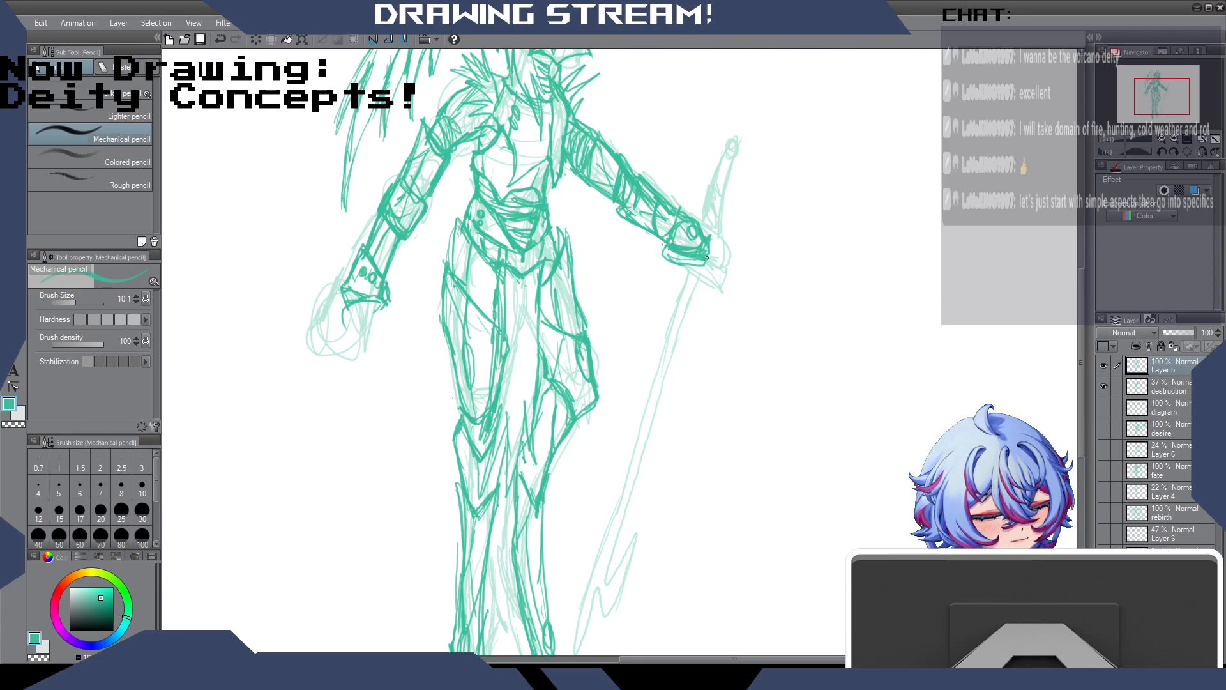
mouse_move(691, 213)
left_mouse_down()
mouse_move(714, 137)
mouse_move(698, 221)
left_mouse_up()
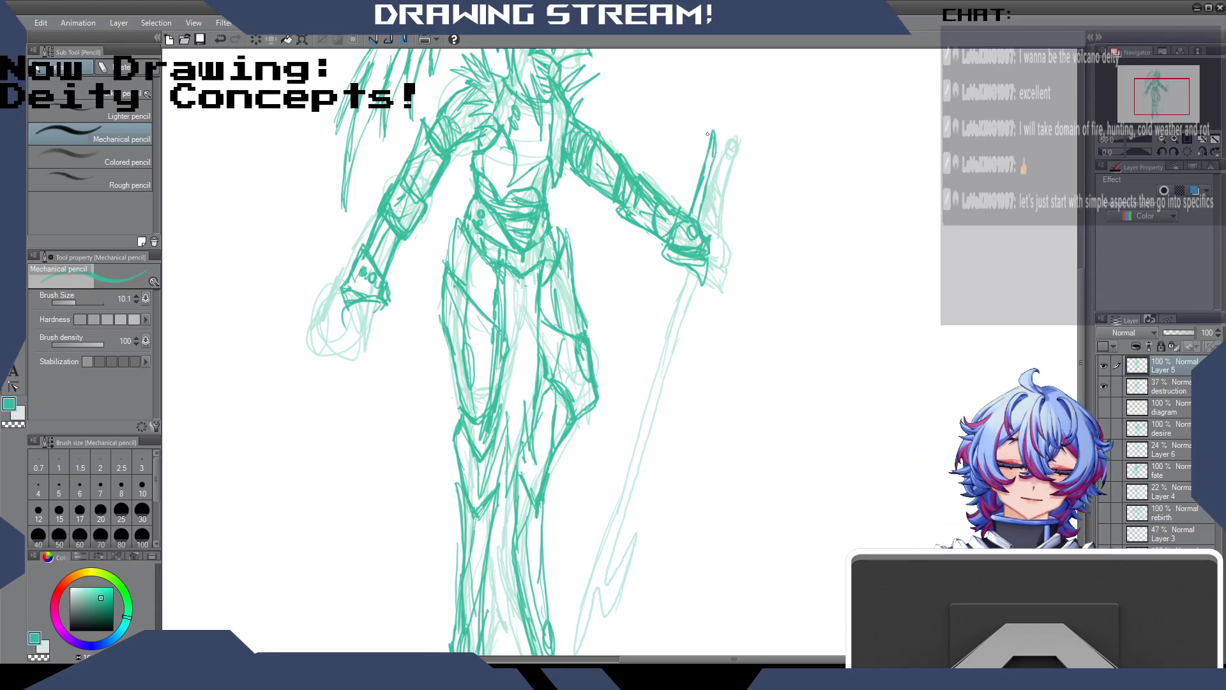
Hide the destruction body-sketch layer and touch up the top of the loincloth below the belt.
scroll(545, 410, "down", 4)
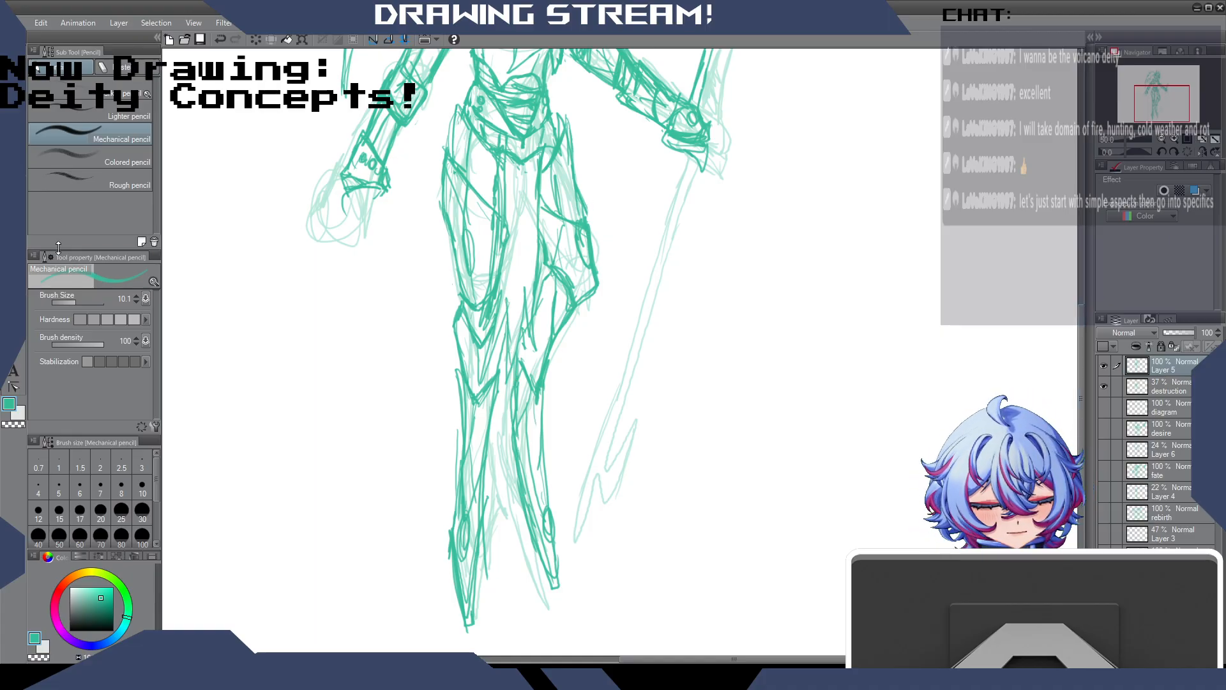
left_click(1104, 386)
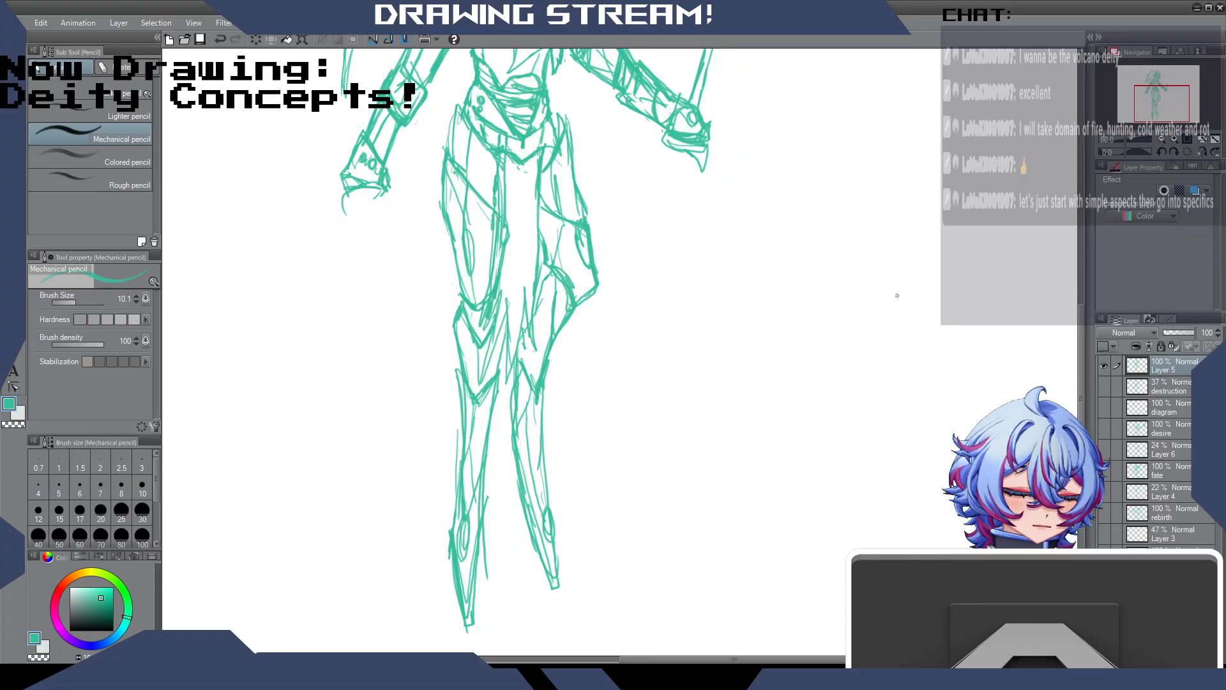
key("e")
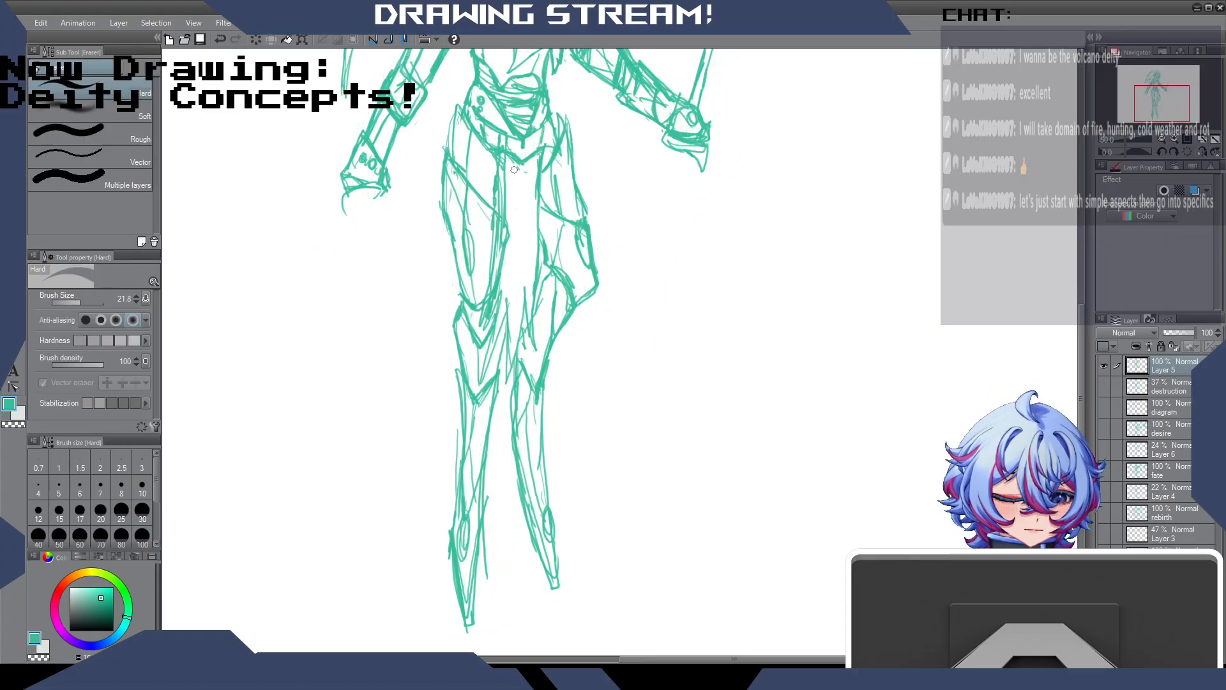
key("p")
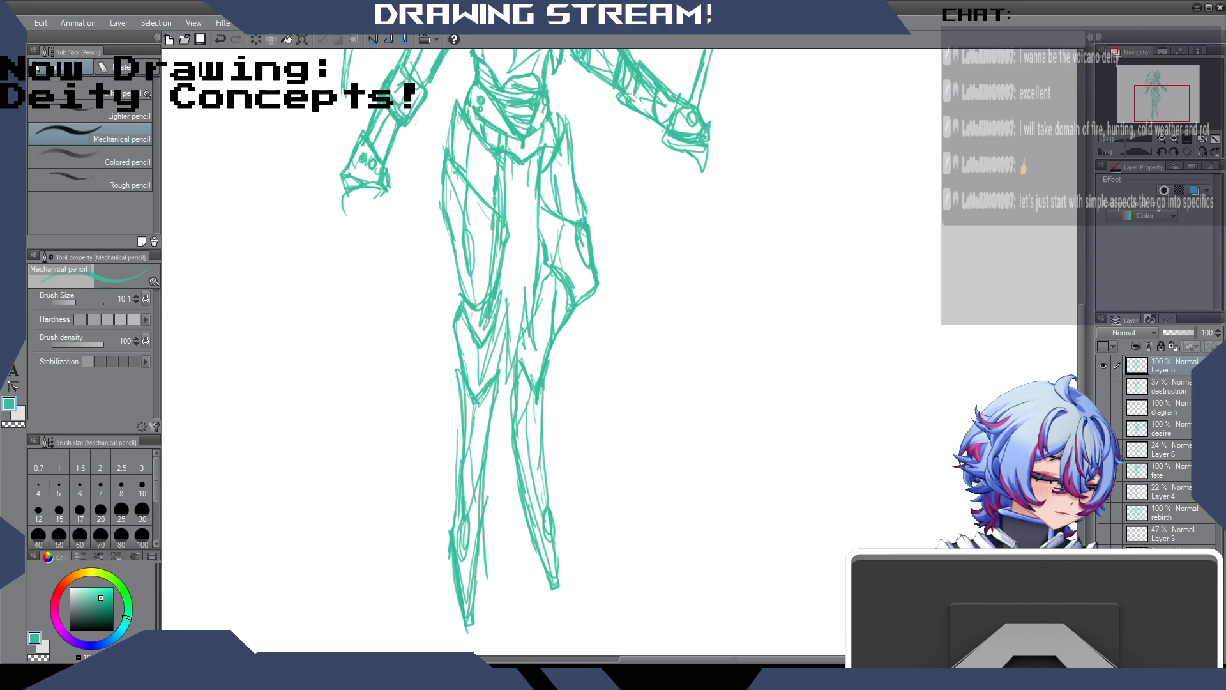
Draw the held sword's broad notched blade, and give the lowered hand a second, shorter sword.
left_click_drag(1083, 370, 1078, 281)
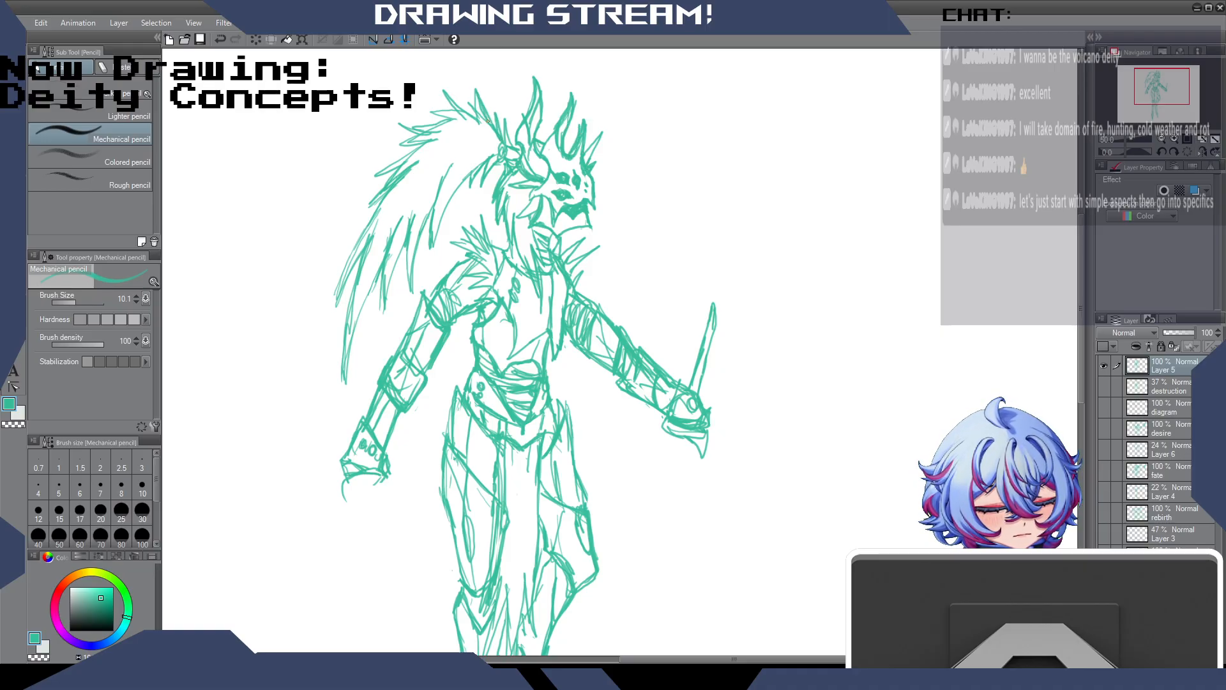
scroll(1080, 340, "down", 5)
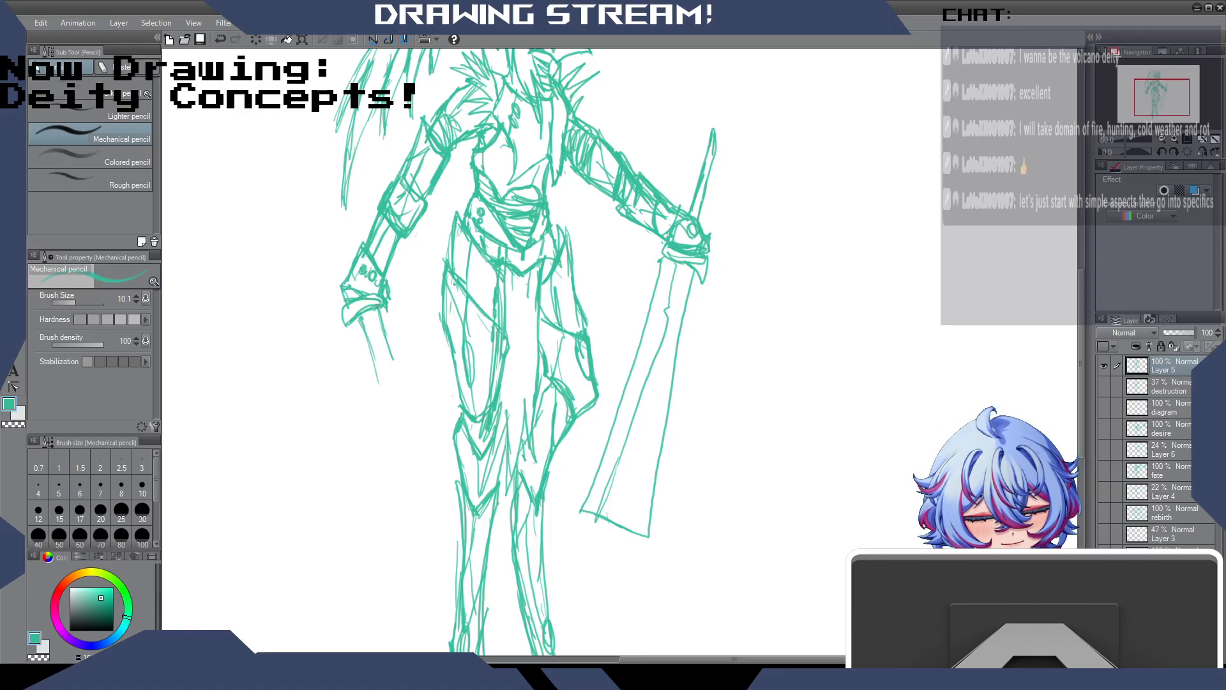
left_click_drag(398, 375, 409, 412)
left_click_drag(363, 324, 388, 432)
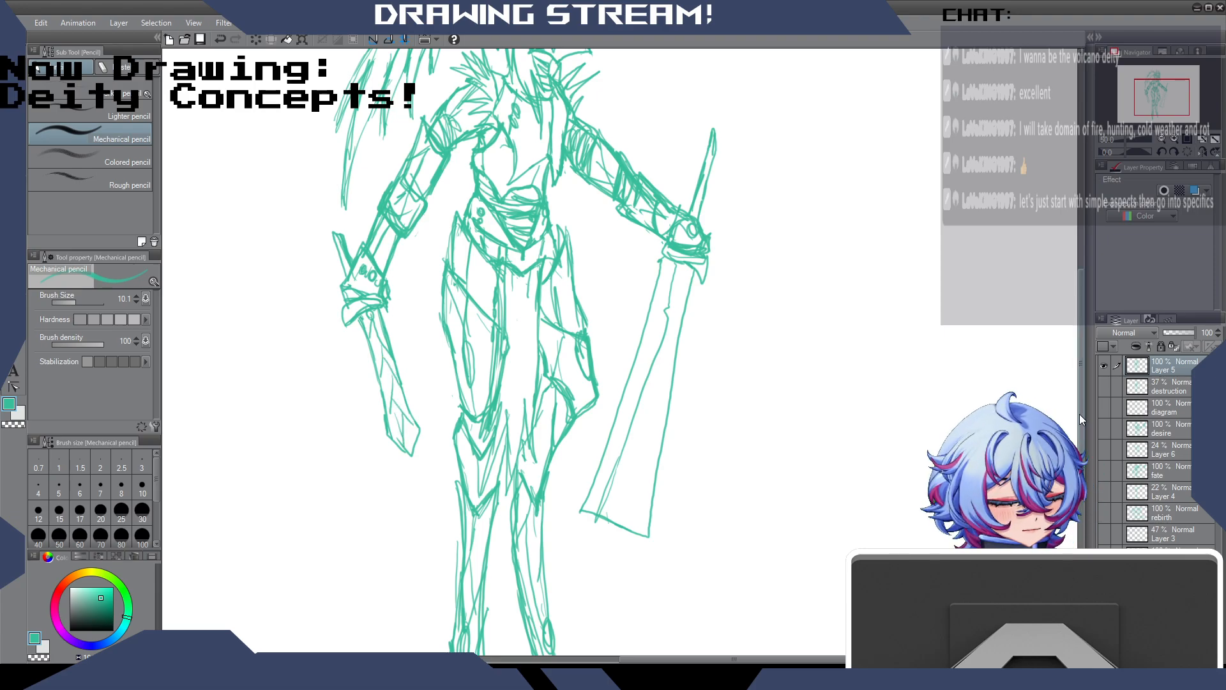
Add centre lines to the chest armor and rework the belt's lower edge around the hips.
scroll(422, 216, "up", 5)
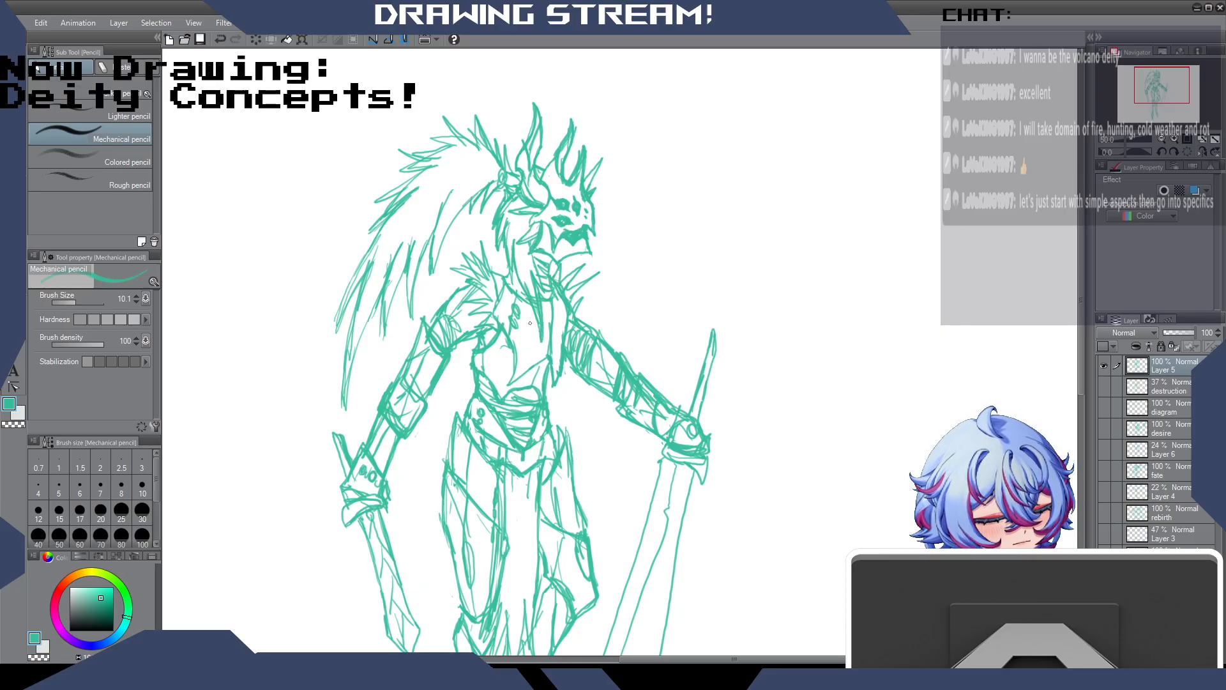
left_click_drag(529, 323, 521, 369)
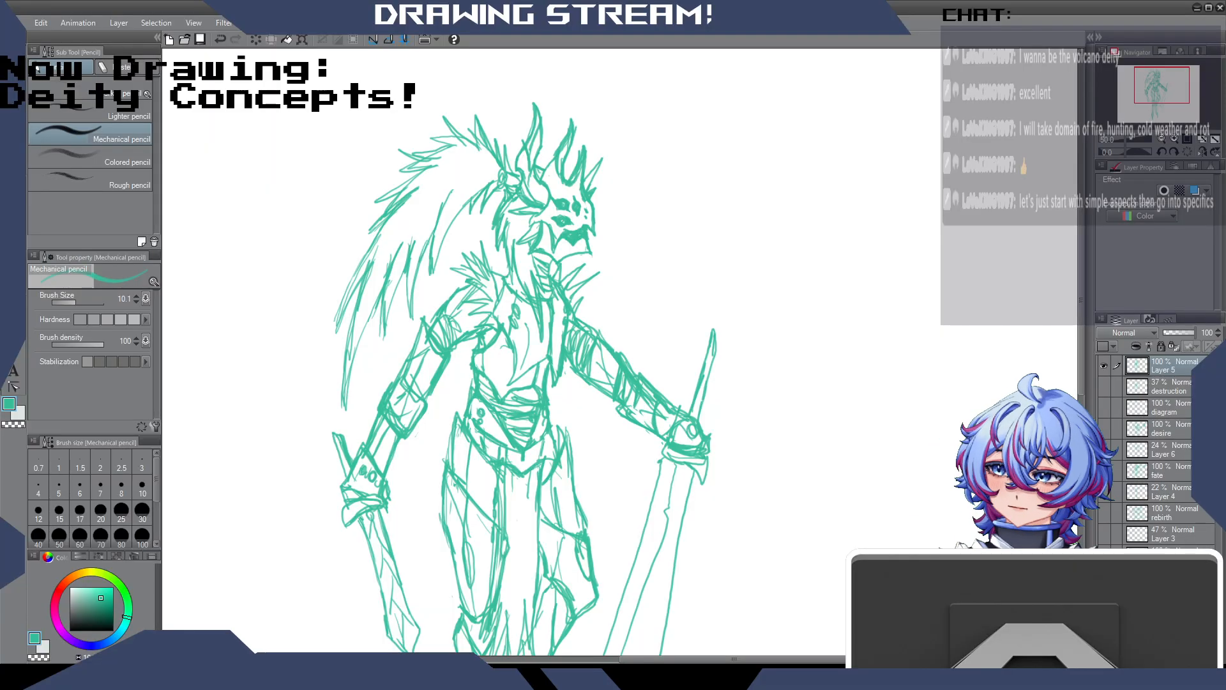
key("e")
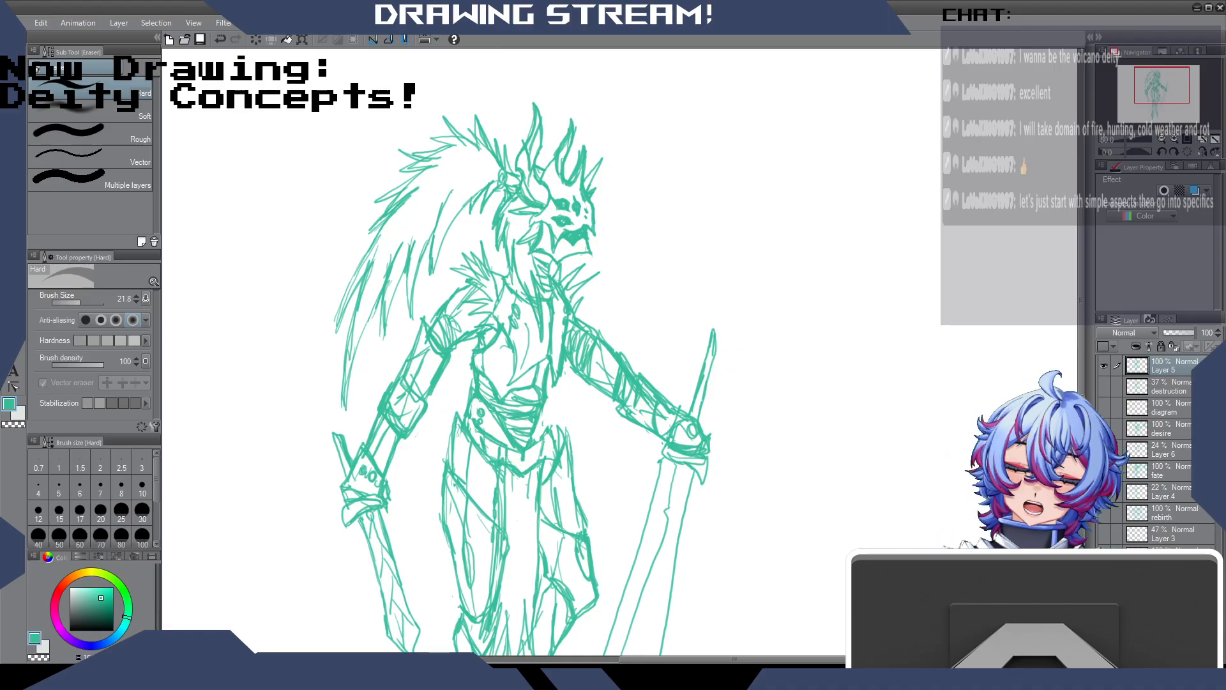
key("p")
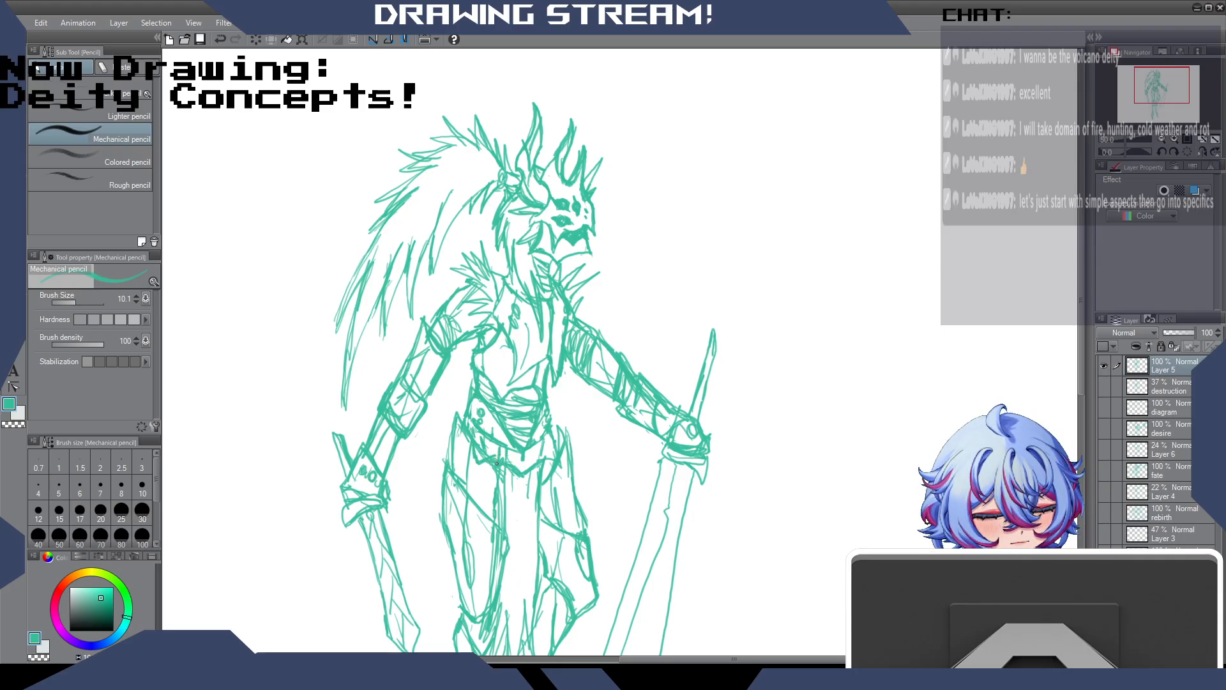
key("e")
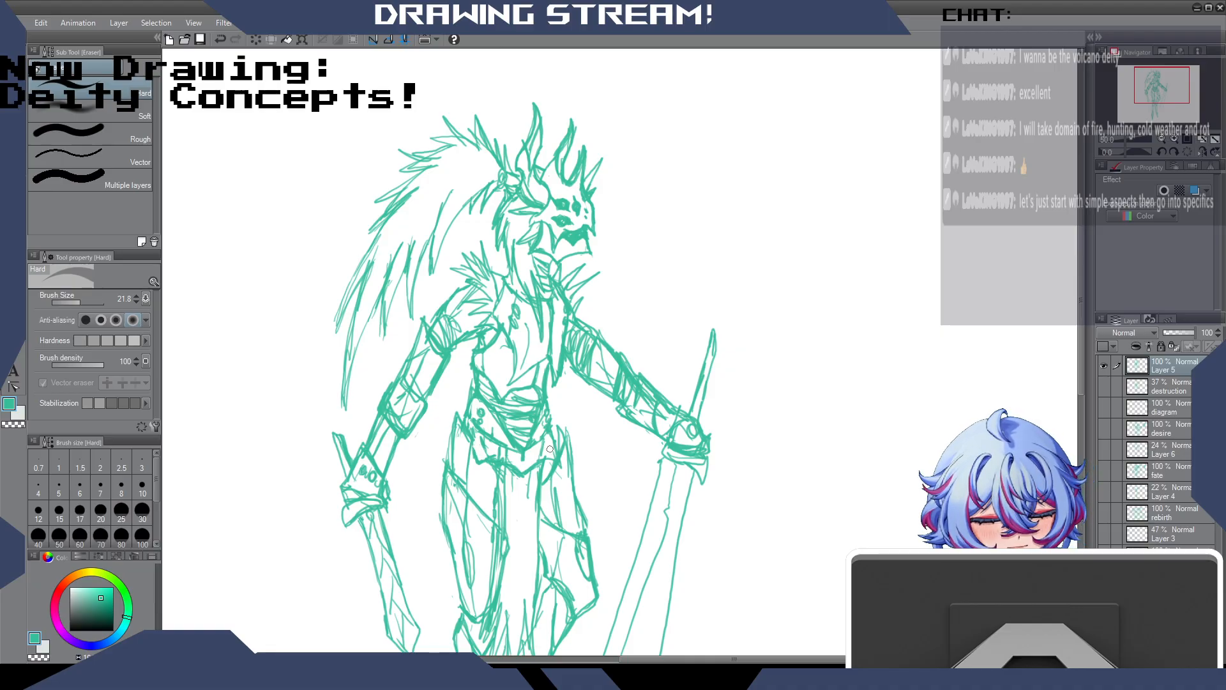
key("p")
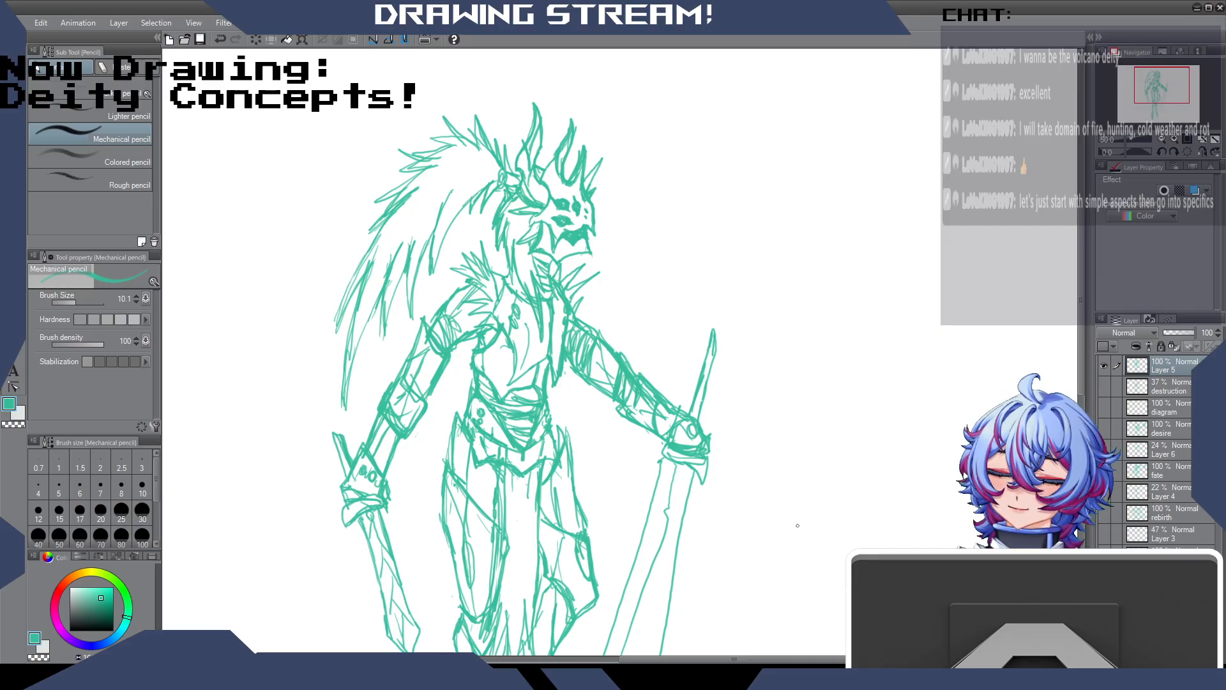
Scale the figure's line-art layer down to 89% and move it higher on the canvas.
mouse_move(1083, 280)
left_mouse_down()
mouse_move(1076, 380)
mouse_move(1076, 348)
left_mouse_up()
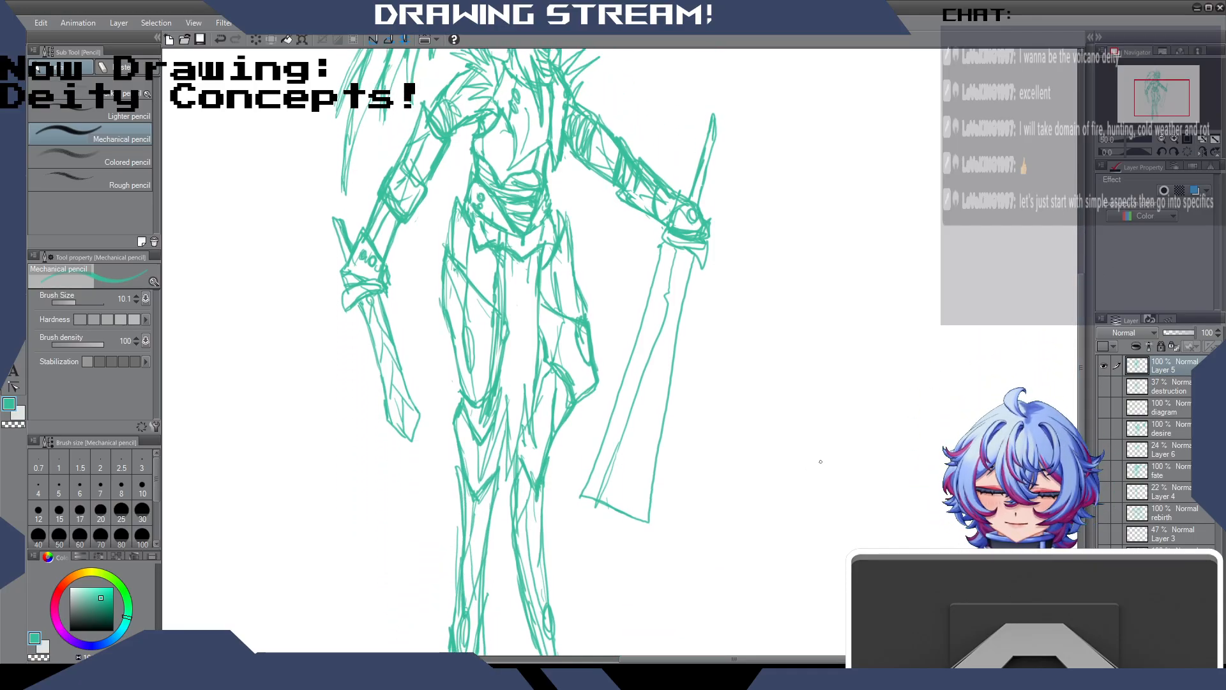
scroll(789, 458, "down", 2)
scroll(796, 449, "up", 1)
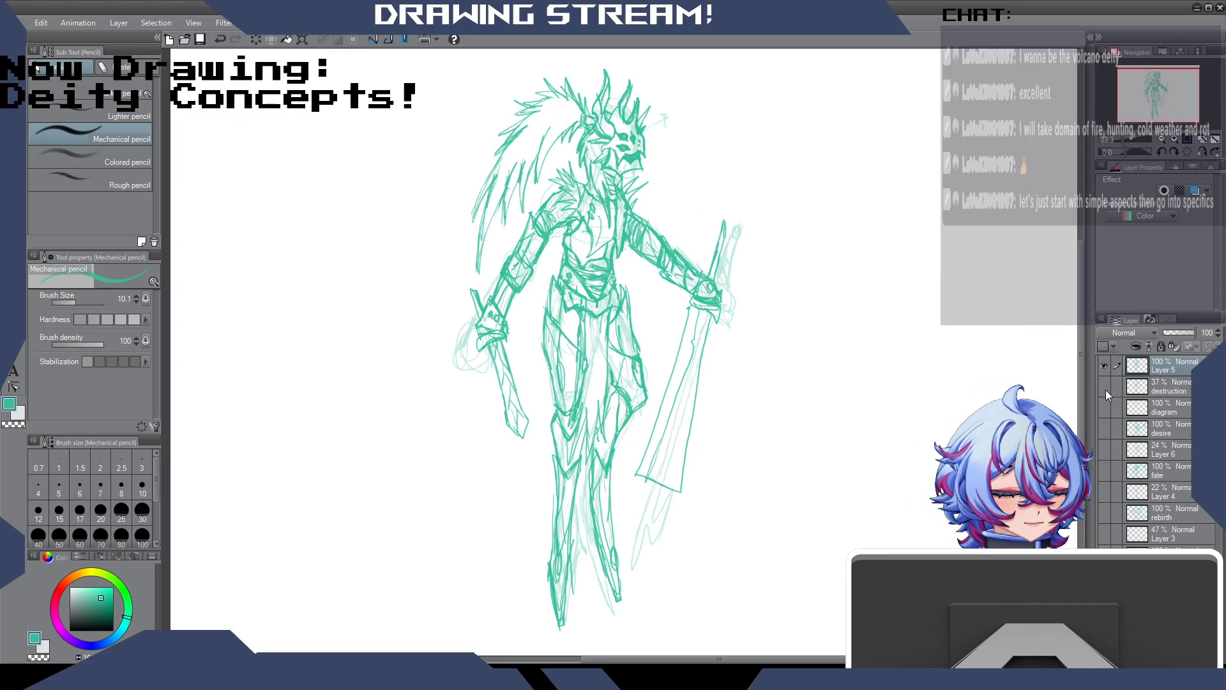
key("alt")
key("ctrl+t")
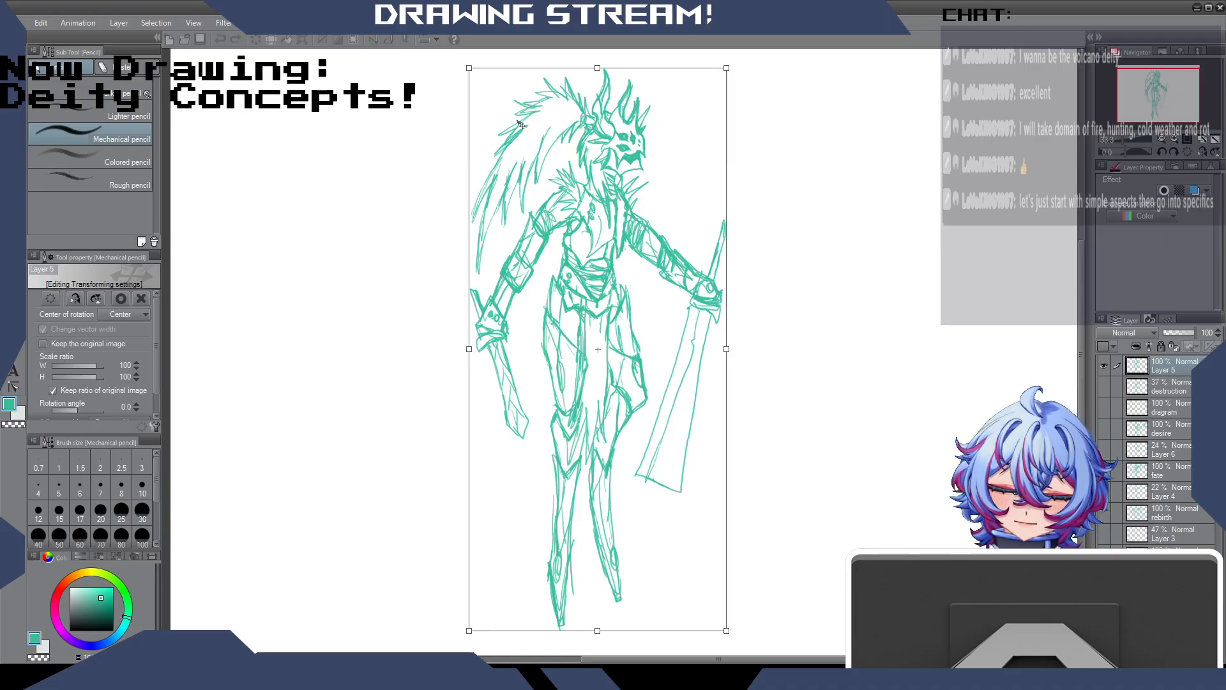
left_click_drag(472, 72, 492, 116)
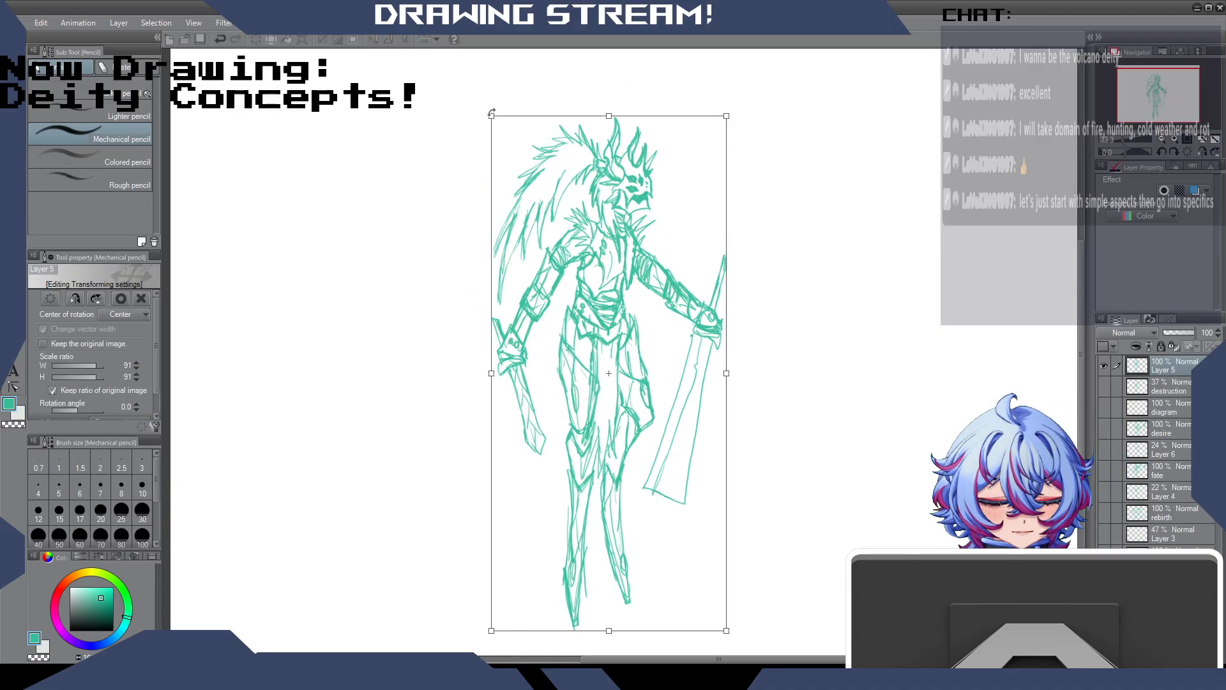
left_click_drag(491, 630, 464, 636)
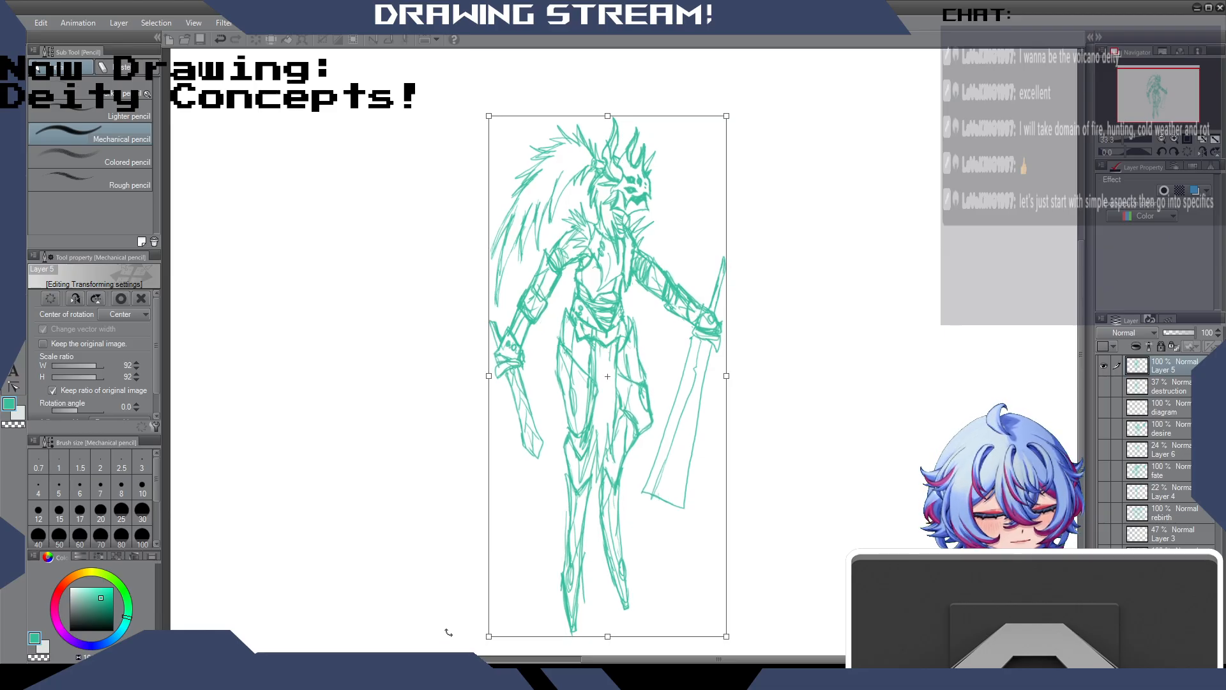
left_click_drag(488, 116, 498, 131)
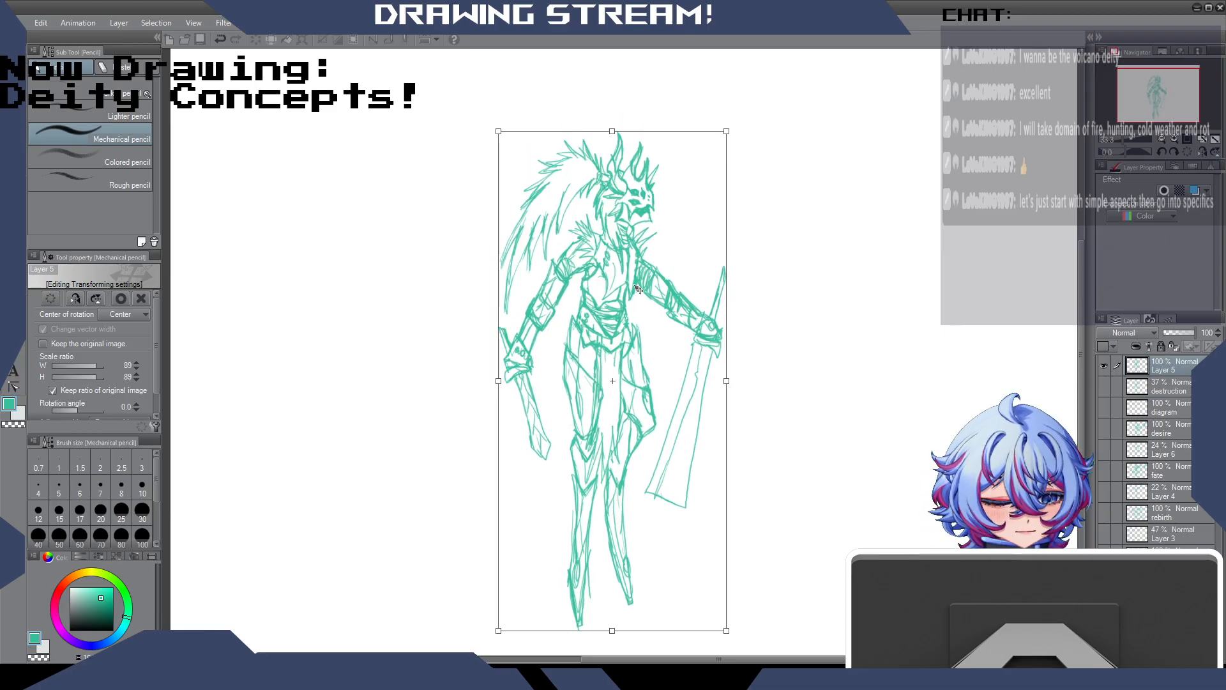
left_click_drag(632, 281, 615, 234)
mouse_move(1080, 359)
left_mouse_down()
mouse_move(1084, 324)
mouse_move(1063, 400)
mouse_move(1073, 266)
mouse_move(1080, 318)
left_mouse_up()
key("Return")
Handwrite a small label in the blank area beside the figure near the canvas's upper edge.
left_click_drag(738, 661, 662, 661)
left_click_drag(429, 124, 431, 140)
left_click_drag(440, 133, 452, 139)
mouse_move(460, 126)
left_mouse_down()
mouse_move(460, 140)
mouse_move(465, 130)
left_mouse_up()
left_click_drag(468, 131, 490, 130)
mouse_move(496, 130)
left_mouse_down()
mouse_move(497, 142)
mouse_move(504, 134)
left_mouse_up()
left_click_drag(512, 136, 521, 146)
Sketch a separate broad sword with a slanted tip, crossguard, long grip and looped pommel beside the figure.
left_click_drag(633, 660, 678, 660)
left_click_drag(1081, 293, 1078, 328)
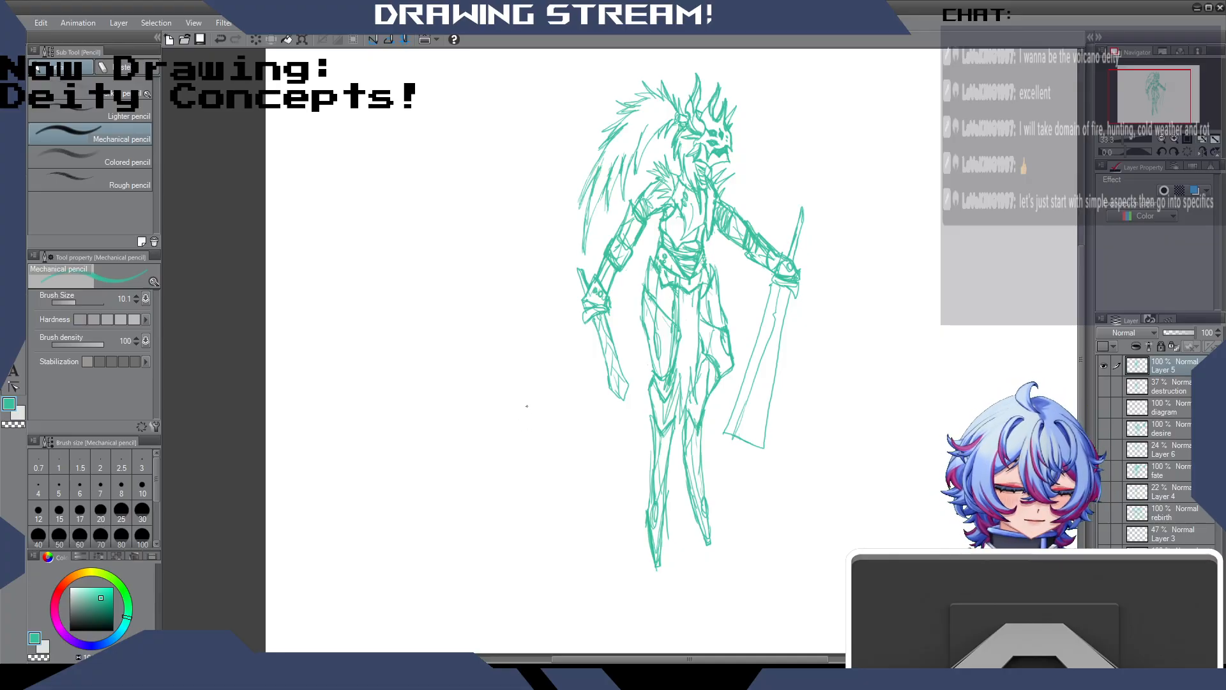
mouse_move(535, 453)
left_mouse_down()
mouse_move(554, 489)
mouse_move(520, 498)
mouse_move(550, 502)
mouse_move(547, 484)
mouse_move(515, 490)
mouse_move(505, 415)
mouse_move(534, 465)
left_mouse_up()
mouse_move(509, 419)
left_mouse_down()
mouse_move(523, 447)
mouse_move(511, 479)
left_mouse_up()
mouse_move(504, 468)
left_mouse_down()
mouse_move(472, 405)
mouse_move(482, 429)
left_mouse_up()
left_click_drag(492, 441, 500, 459)
mouse_move(471, 393)
left_mouse_down()
mouse_move(506, 410)
mouse_move(501, 394)
mouse_move(478, 390)
mouse_move(458, 394)
mouse_move(460, 409)
mouse_move(492, 390)
mouse_move(451, 332)
left_mouse_up()
mouse_move(451, 350)
left_mouse_down()
mouse_move(475, 388)
mouse_move(459, 359)
left_mouse_up()
mouse_move(461, 365)
left_mouse_down()
mouse_move(446, 329)
mouse_move(468, 383)
left_mouse_up()
mouse_move(455, 332)
left_mouse_down()
mouse_move(444, 313)
mouse_move(452, 336)
mouse_move(435, 342)
left_mouse_up()
mouse_move(438, 315)
left_mouse_down()
mouse_move(449, 343)
mouse_move(455, 331)
mouse_move(438, 362)
left_mouse_up()
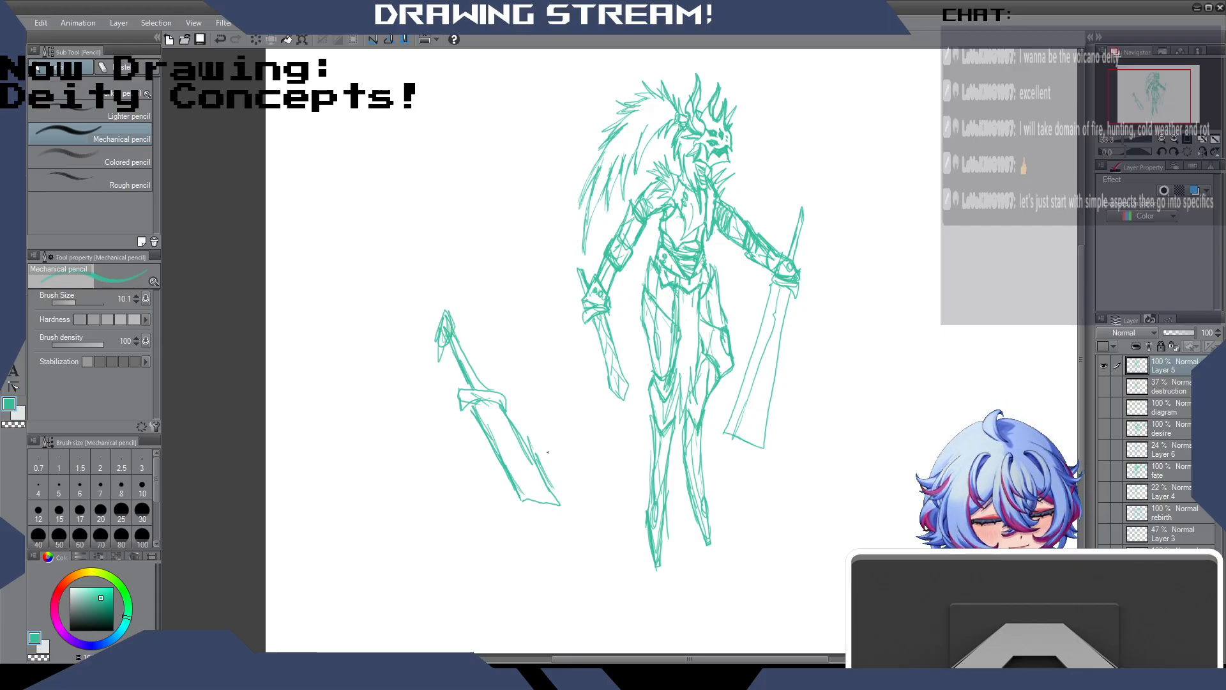
Sketch a long spear with a pointed head and wrapped butt end between the separate sword and the figure.
left_click_drag(570, 335, 584, 426)
left_click_drag(577, 330, 592, 444)
mouse_move(583, 407)
left_mouse_down()
mouse_move(575, 455)
mouse_move(585, 464)
mouse_move(587, 451)
mouse_move(594, 474)
left_mouse_up()
left_click_drag(577, 352, 573, 385)
mouse_move(555, 268)
left_mouse_down()
mouse_move(580, 360)
mouse_move(567, 295)
left_mouse_up()
left_click_drag(555, 236, 572, 334)
left_click_drag(553, 198, 565, 287)
mouse_move(553, 227)
left_mouse_down()
mouse_move(548, 153)
mouse_move(542, 193)
left_mouse_up()
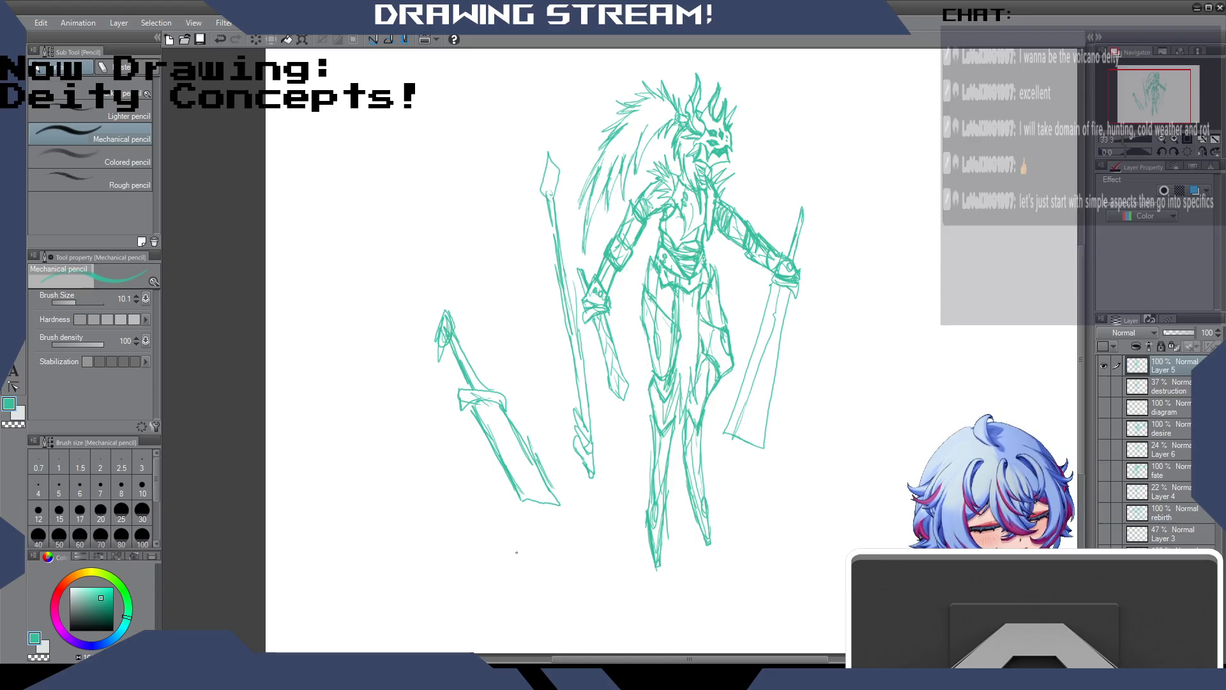
Sketch an axe with a curved blade, long handle and ringed pommel below the separate sword.
left_click_drag(483, 515, 468, 547)
mouse_move(484, 511)
left_mouse_down()
mouse_move(517, 543)
mouse_move(523, 575)
mouse_move(478, 596)
mouse_move(504, 586)
left_mouse_up()
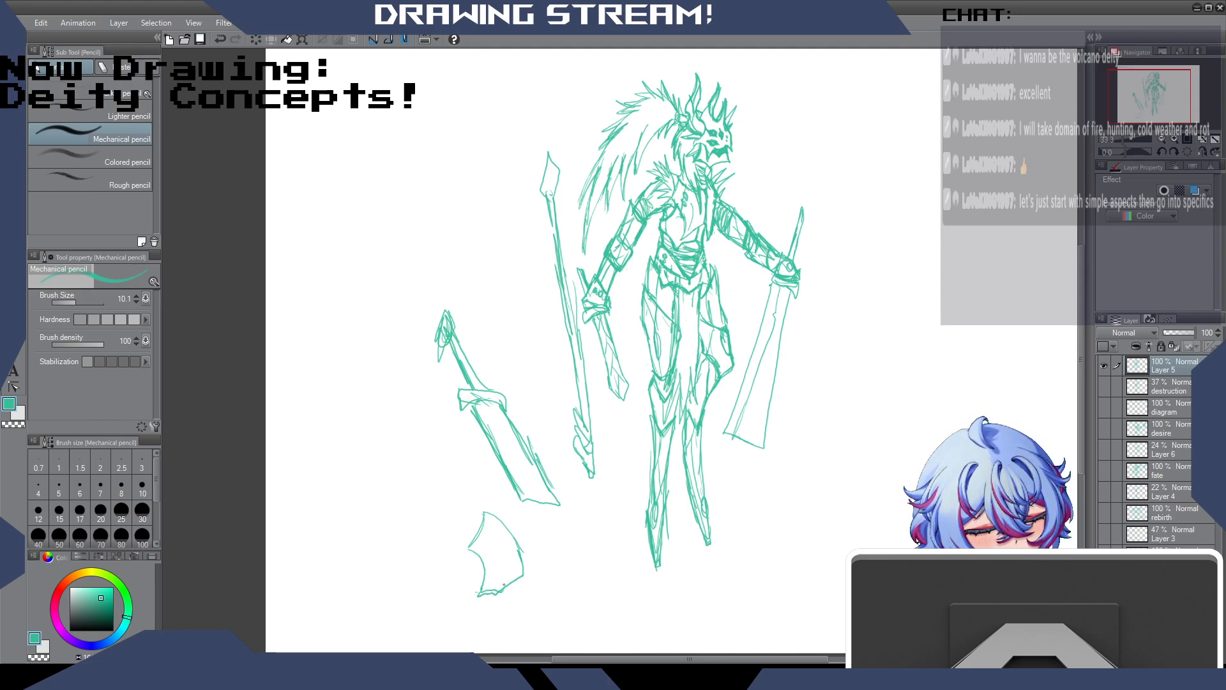
mouse_move(462, 487)
left_mouse_down()
mouse_move(477, 528)
mouse_move(524, 571)
mouse_move(498, 594)
mouse_move(469, 550)
mouse_move(457, 482)
mouse_move(454, 493)
mouse_move(422, 434)
mouse_move(430, 466)
mouse_move(414, 449)
mouse_move(427, 466)
mouse_move(416, 493)
mouse_move(418, 460)
left_mouse_up()
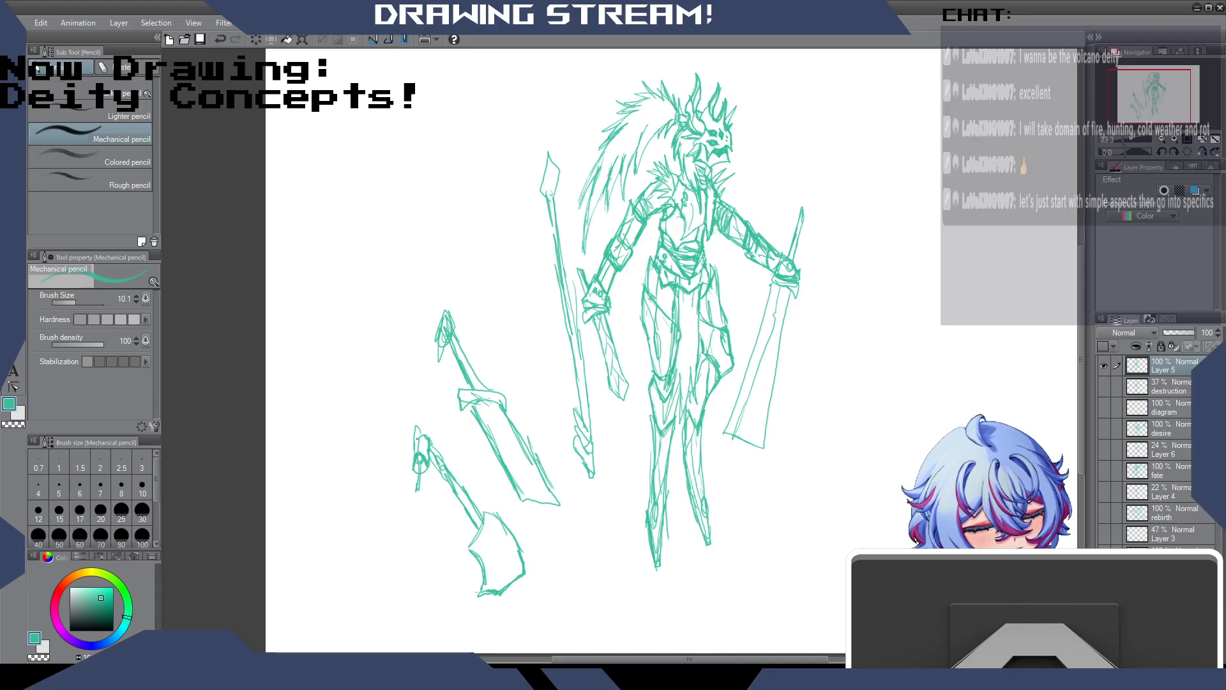
left_click_drag(486, 510, 509, 546)
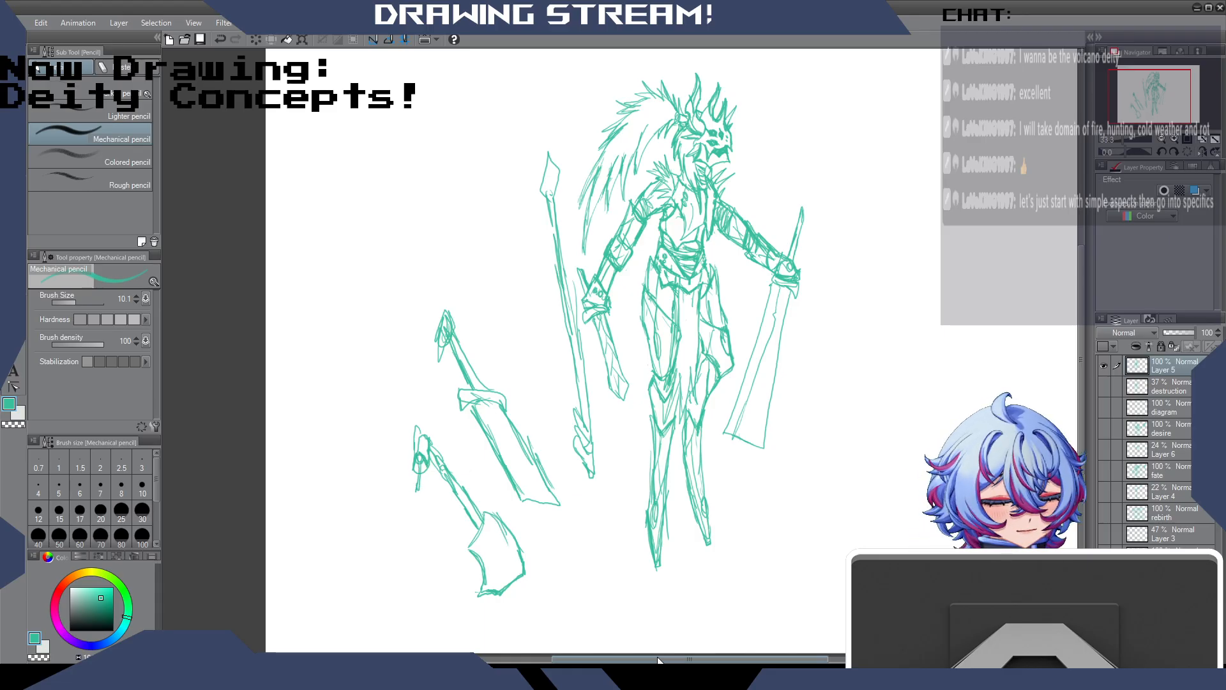
Refine the spear's butt end and erase its excess tip.
left_click_drag(659, 660, 710, 659)
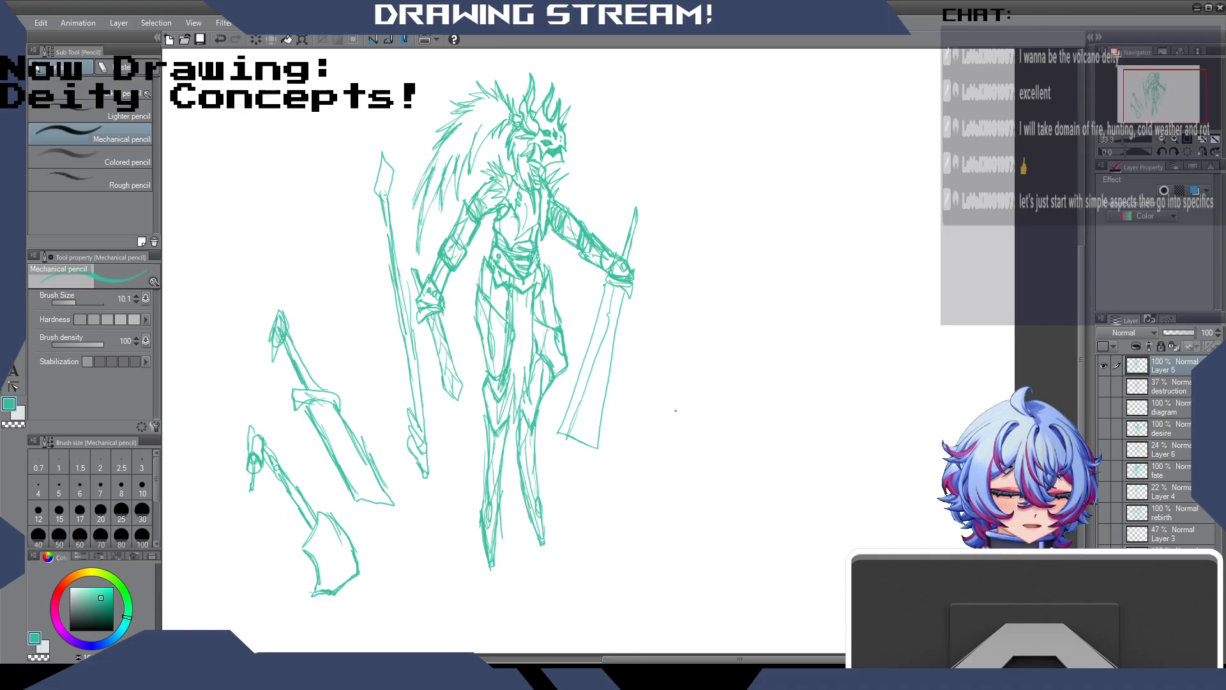
left_click_drag(414, 457, 422, 469)
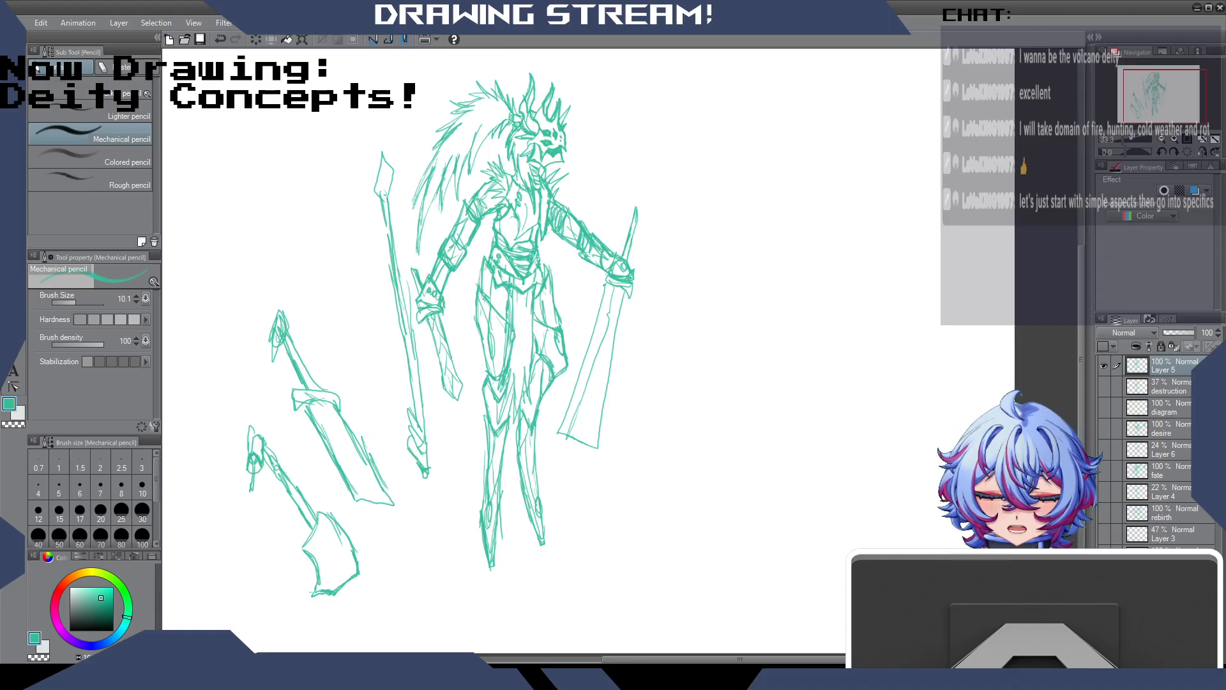
key("e")
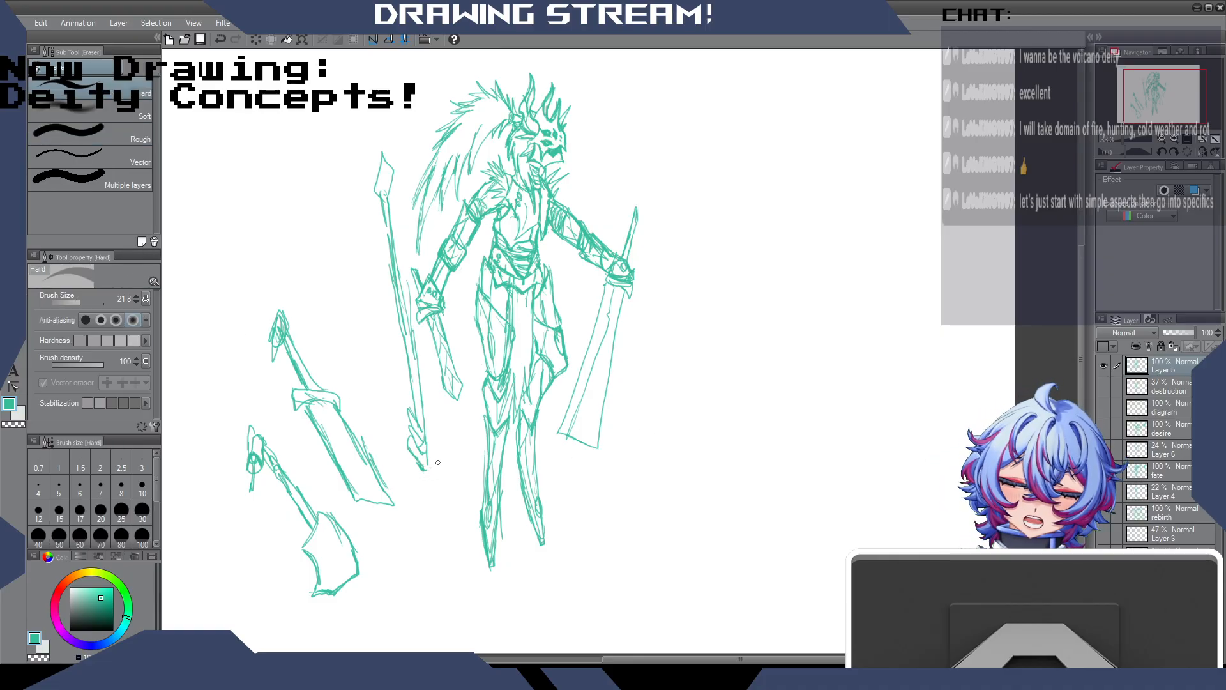
key("p")
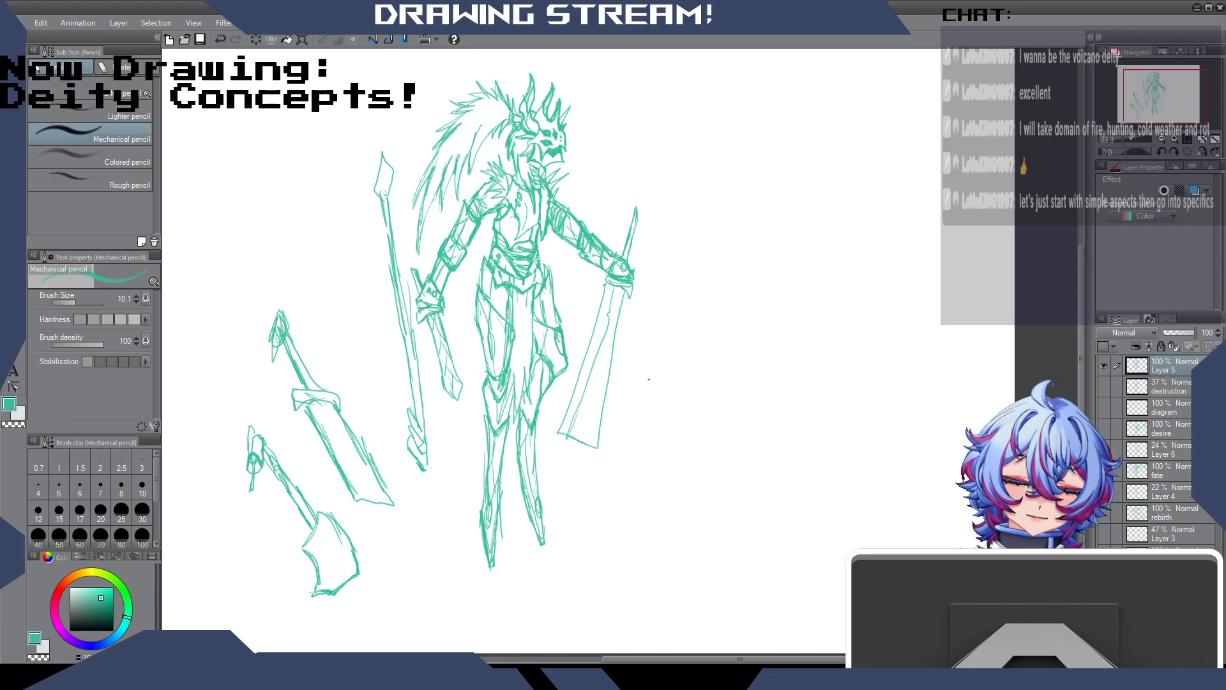
Sketch a short sword with a flared blade, pronged crossguard and wrapped grip just beyond the figure's held broad sword.
left_click_drag(642, 447, 667, 415)
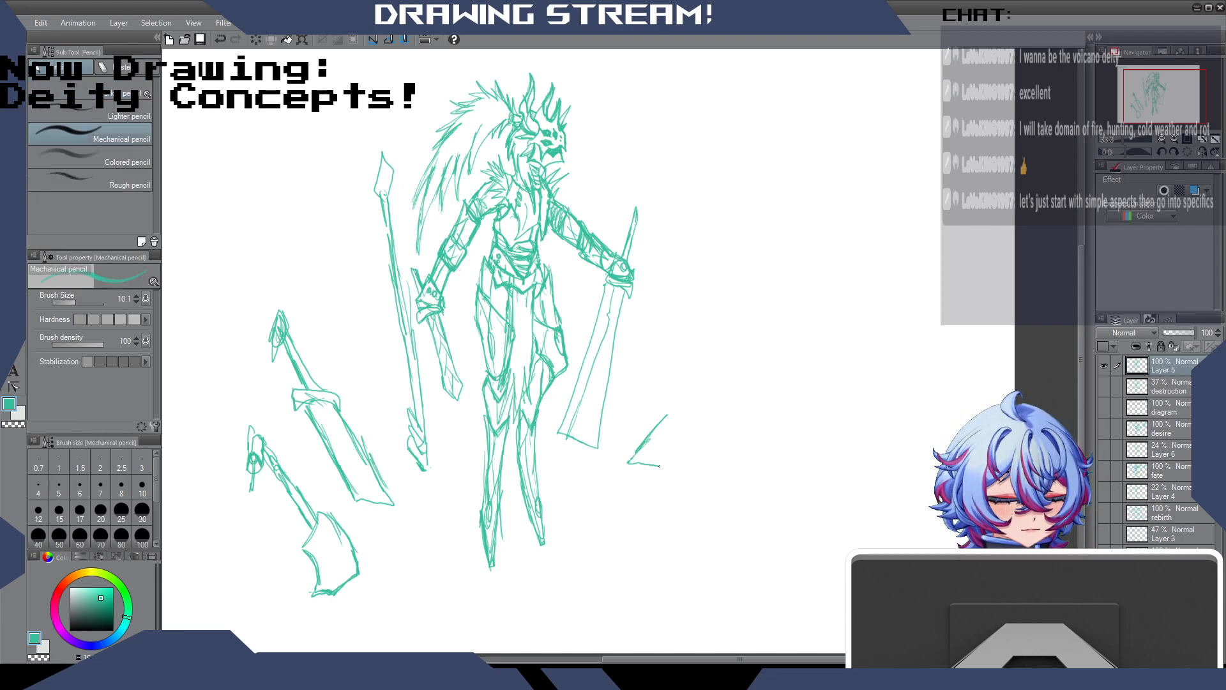
left_click_drag(669, 468, 690, 385)
left_click_drag(654, 440, 694, 377)
left_click_drag(686, 413, 703, 382)
mouse_move(681, 384)
left_mouse_down()
mouse_move(700, 403)
mouse_move(675, 384)
mouse_move(694, 354)
mouse_move(701, 377)
mouse_move(718, 358)
mouse_move(705, 391)
mouse_move(717, 340)
mouse_move(694, 376)
mouse_move(725, 329)
left_mouse_up()
mouse_move(643, 447)
left_mouse_down()
mouse_move(681, 440)
mouse_move(703, 393)
mouse_move(663, 462)
mouse_move(681, 391)
mouse_move(642, 453)
mouse_move(670, 415)
mouse_move(658, 455)
left_mouse_up()
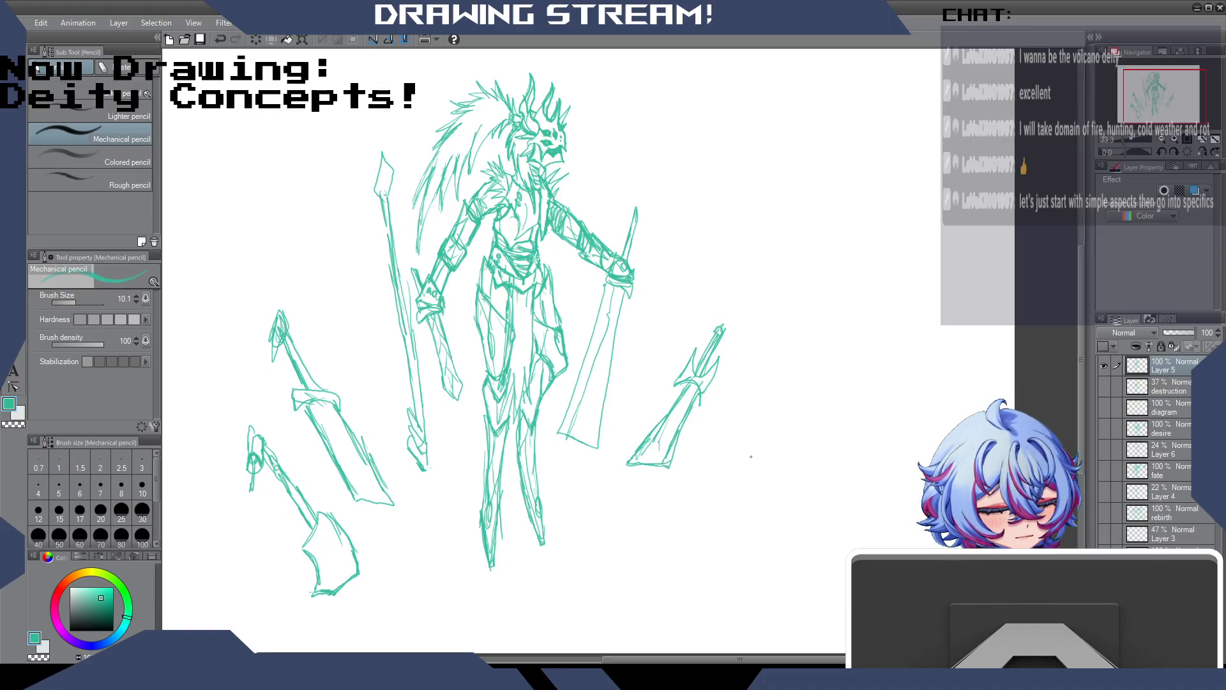
Sketch a double-ended weapon with a broad lower blade, wrapped central grip and leaf-shaped upper point beside the short sword.
left_click_drag(724, 489, 688, 543)
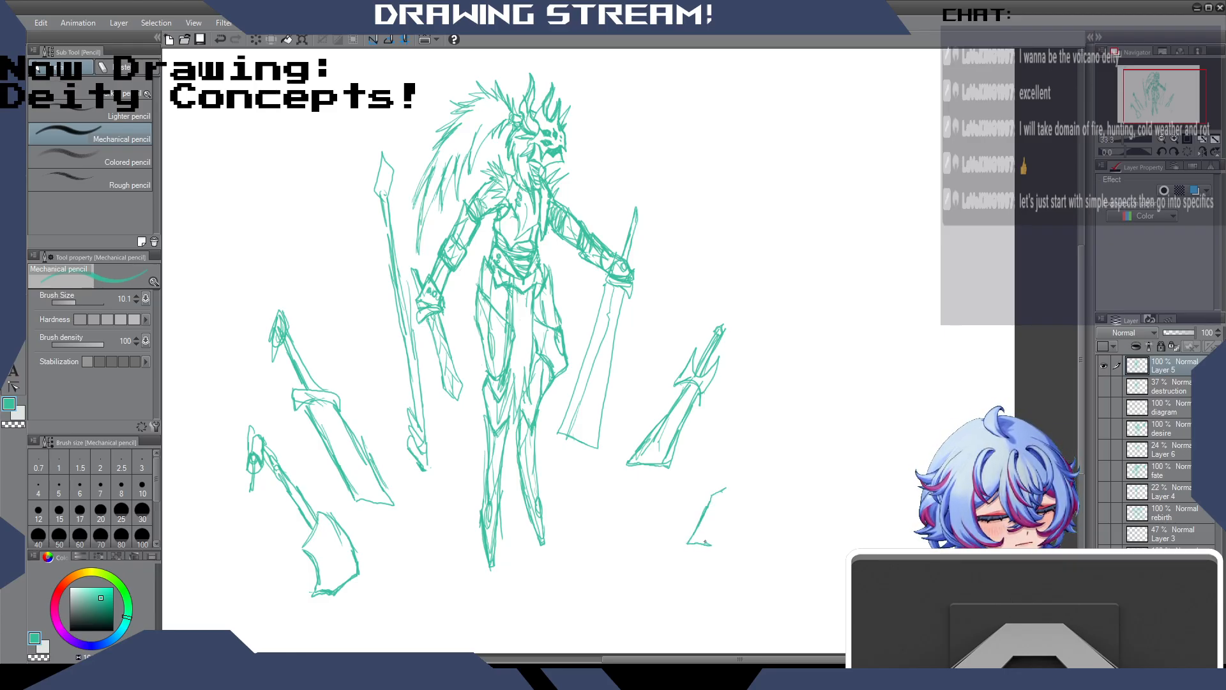
mouse_move(706, 542)
left_mouse_down()
mouse_move(741, 511)
mouse_move(752, 476)
mouse_move(734, 475)
mouse_move(755, 453)
mouse_move(763, 467)
left_mouse_up()
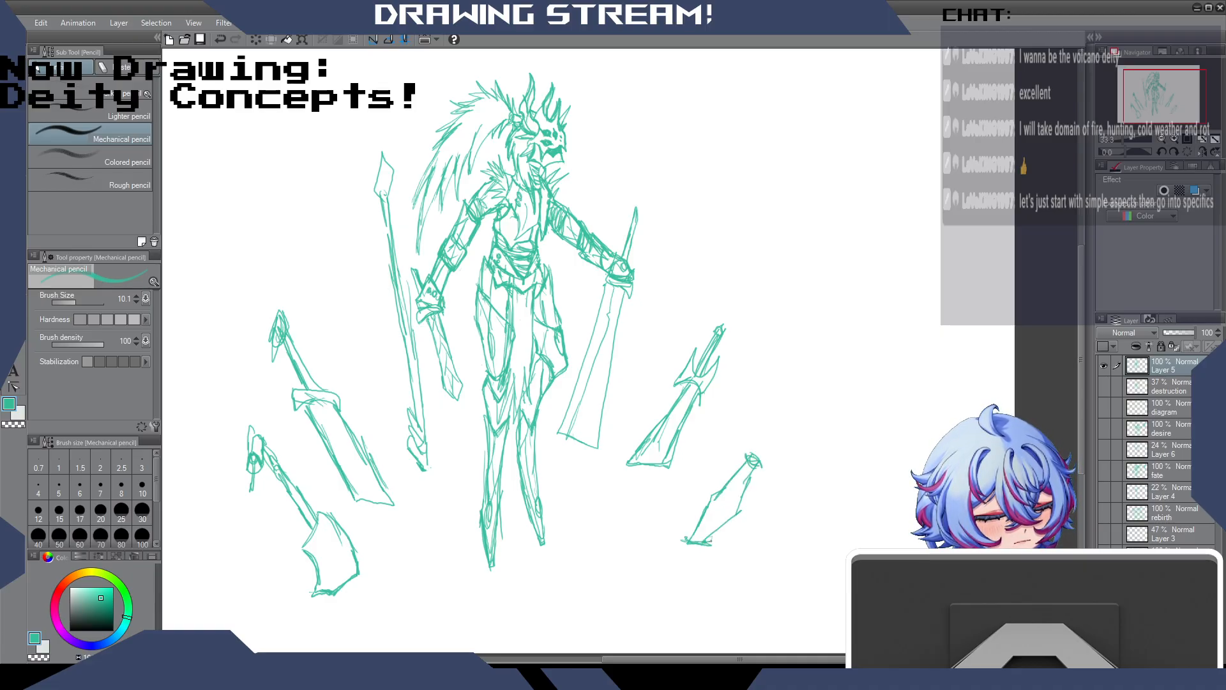
left_click_drag(624, 463, 670, 467)
left_click_drag(749, 454, 773, 422)
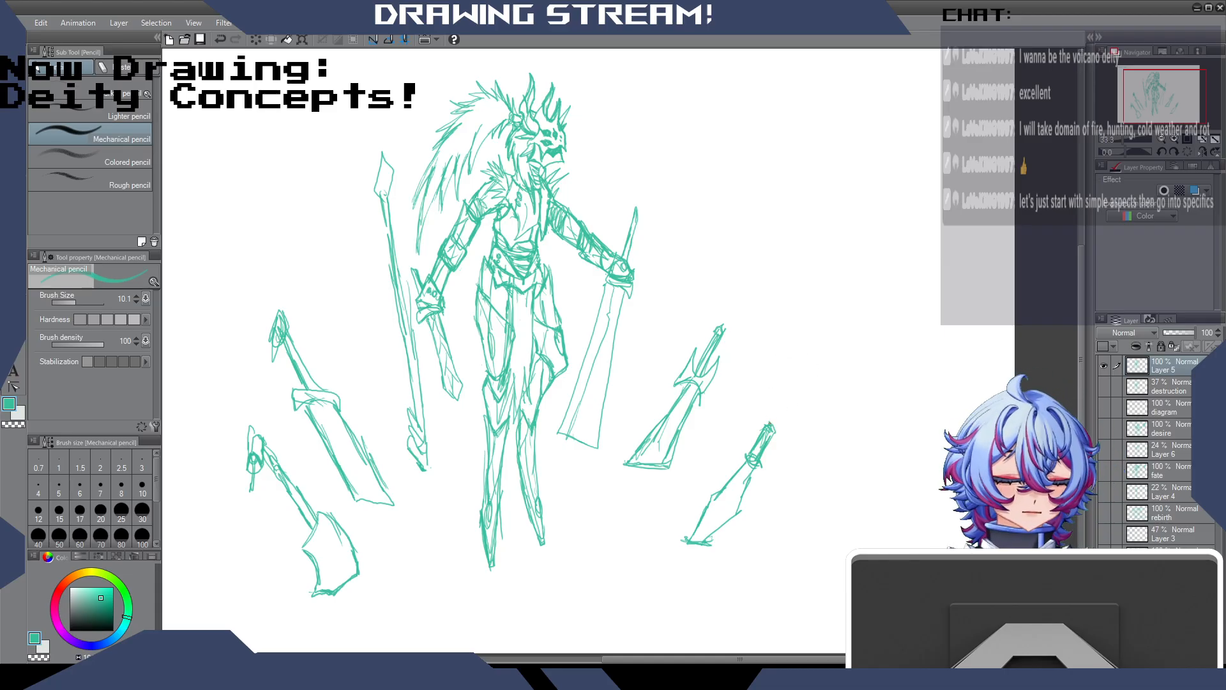
mouse_move(769, 408)
left_mouse_down()
mouse_move(826, 338)
mouse_move(809, 406)
left_mouse_up()
mouse_move(820, 346)
left_mouse_down()
mouse_move(805, 410)
mouse_move(773, 438)
left_mouse_up()
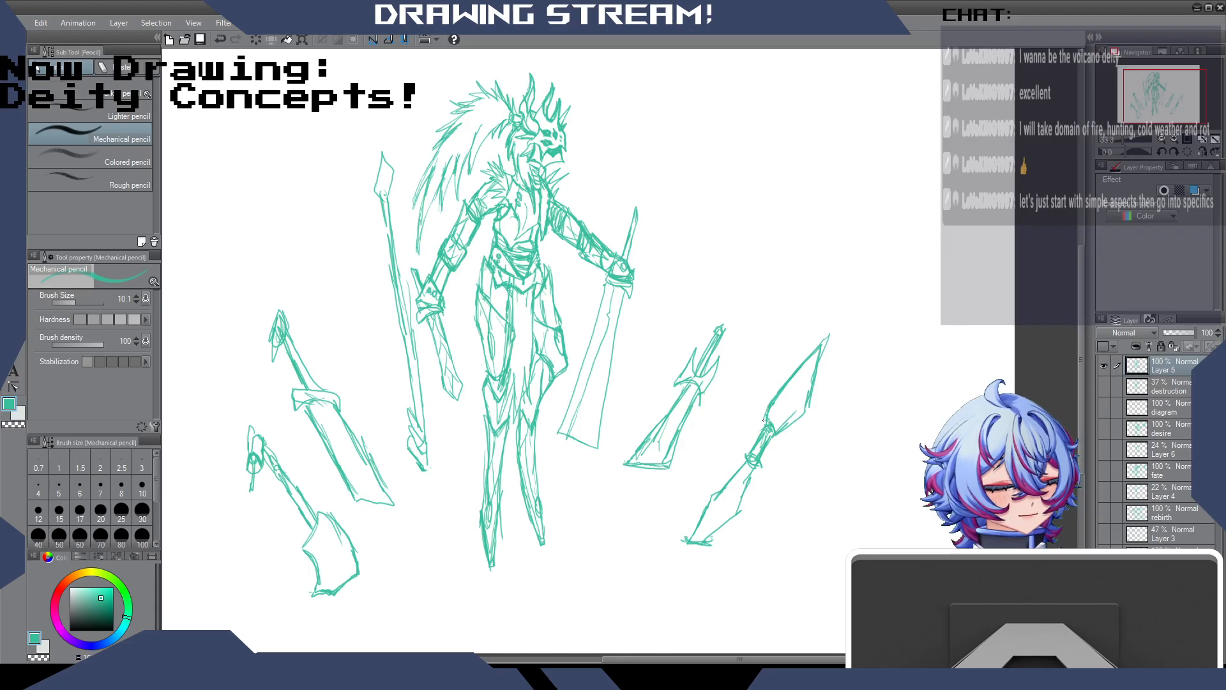
Strengthen the double-ended weapon's lower blade edges and add a centre line to its upper point.
left_click_drag(735, 511, 706, 540)
left_click_drag(816, 351, 773, 423)
left_click_drag(720, 495, 705, 514)
left_click_drag(755, 474, 741, 506)
left_click_drag(745, 502, 728, 519)
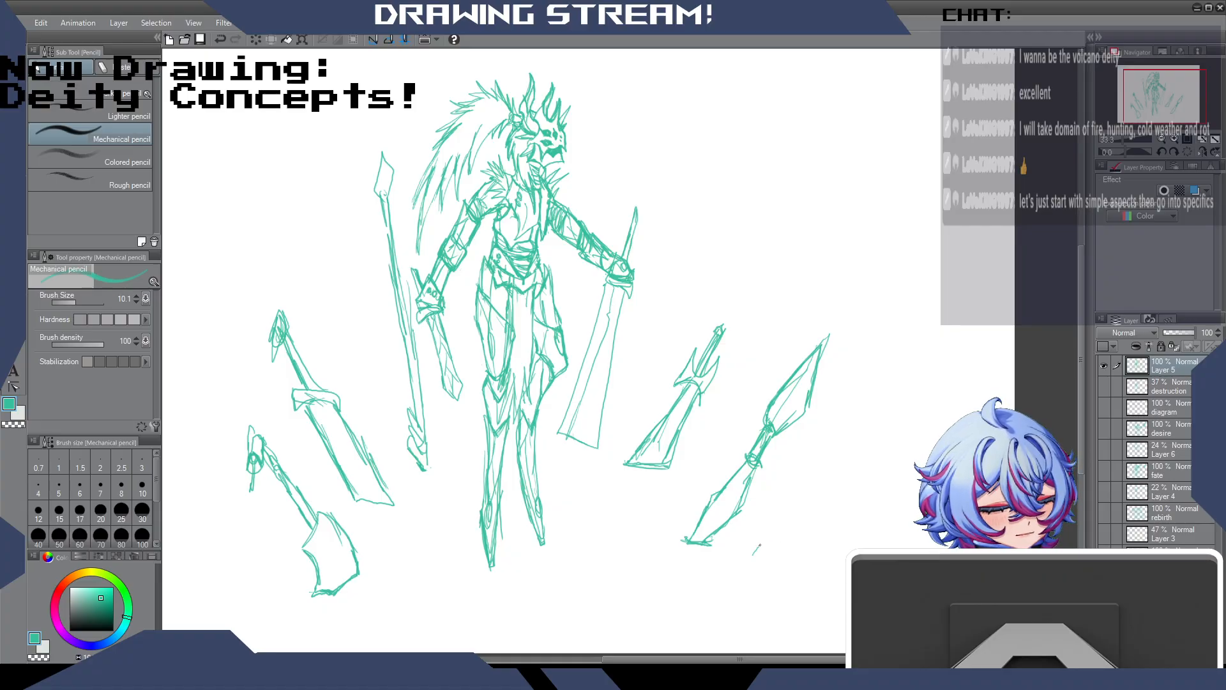
Sketch a long diagonal polearm with a hooked lower blade and pointed upper tip beyond the double-ended weapon.
mouse_move(752, 556)
left_mouse_down()
mouse_move(837, 476)
mouse_move(770, 548)
mouse_move(784, 548)
mouse_move(741, 568)
left_mouse_up()
left_click_drag(829, 477, 912, 383)
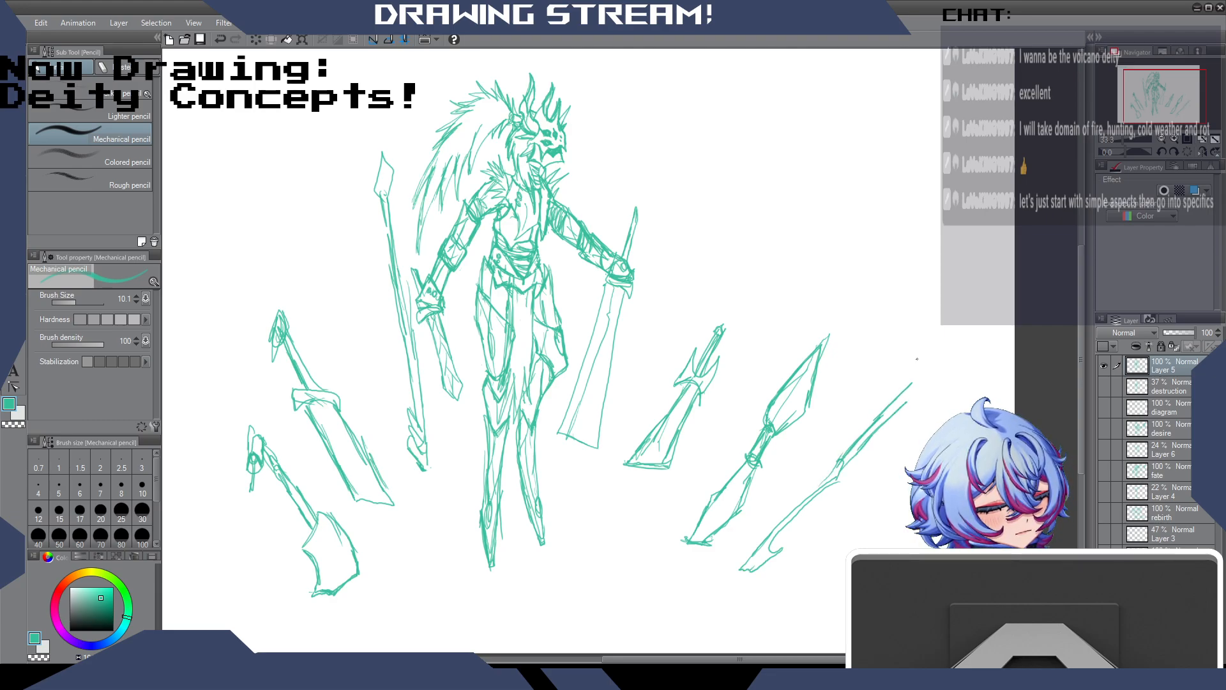
left_click_drag(834, 463, 749, 548)
left_click_drag(794, 498, 730, 569)
mouse_move(930, 380)
left_mouse_down()
mouse_move(894, 407)
mouse_move(965, 333)
mouse_move(937, 369)
left_mouse_up()
mouse_move(884, 416)
left_mouse_down()
mouse_move(971, 345)
mouse_move(986, 315)
mouse_move(968, 353)
left_mouse_up()
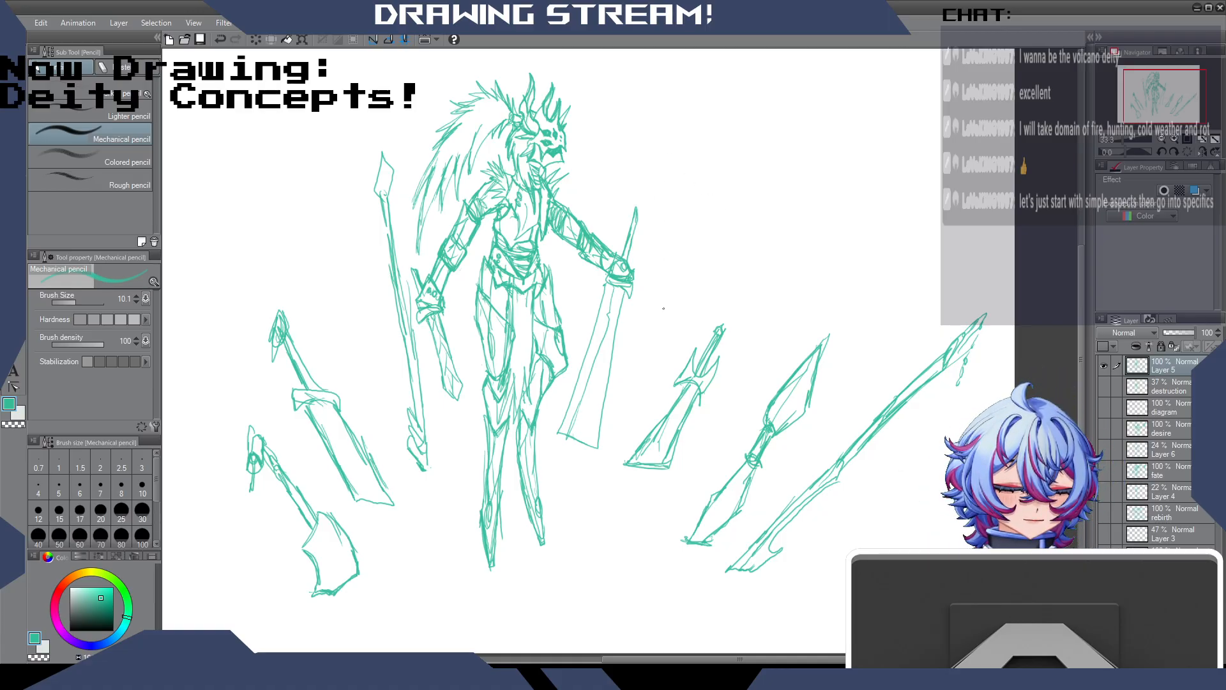
Refine the figure's thigh outlines, erasing stray lines below the waist and redrawing the inner thigh edge.
left_click_drag(563, 354, 557, 340)
left_click_drag(477, 313, 484, 376)
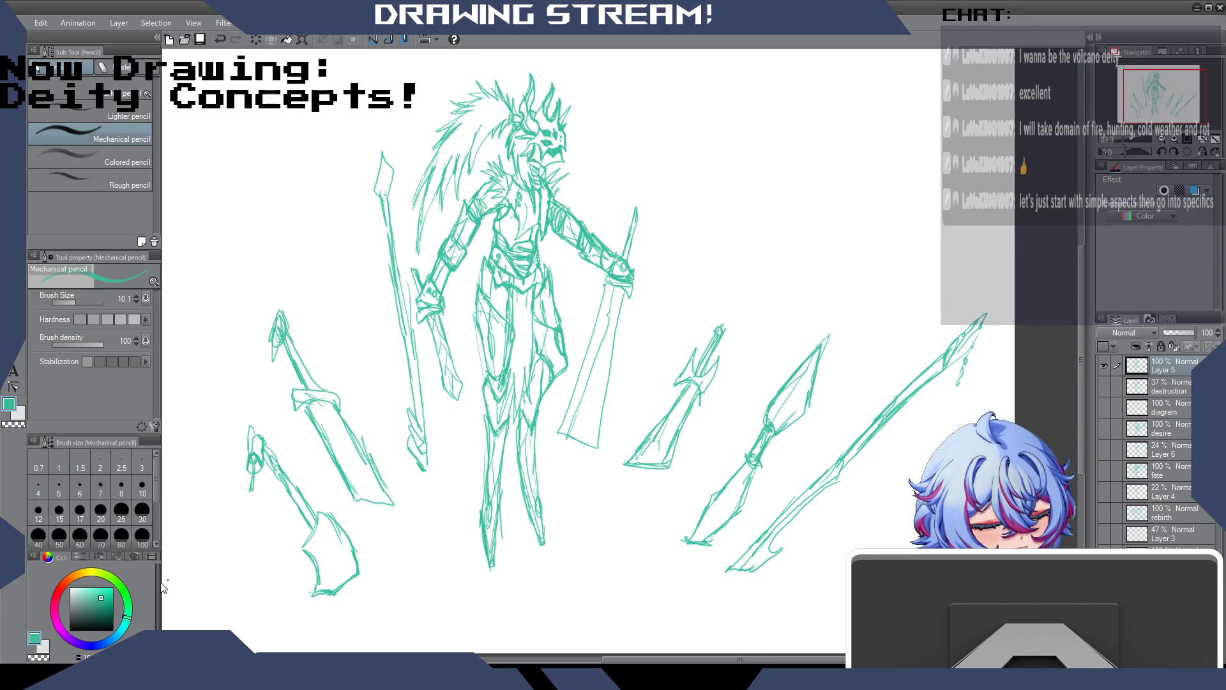
key("e")
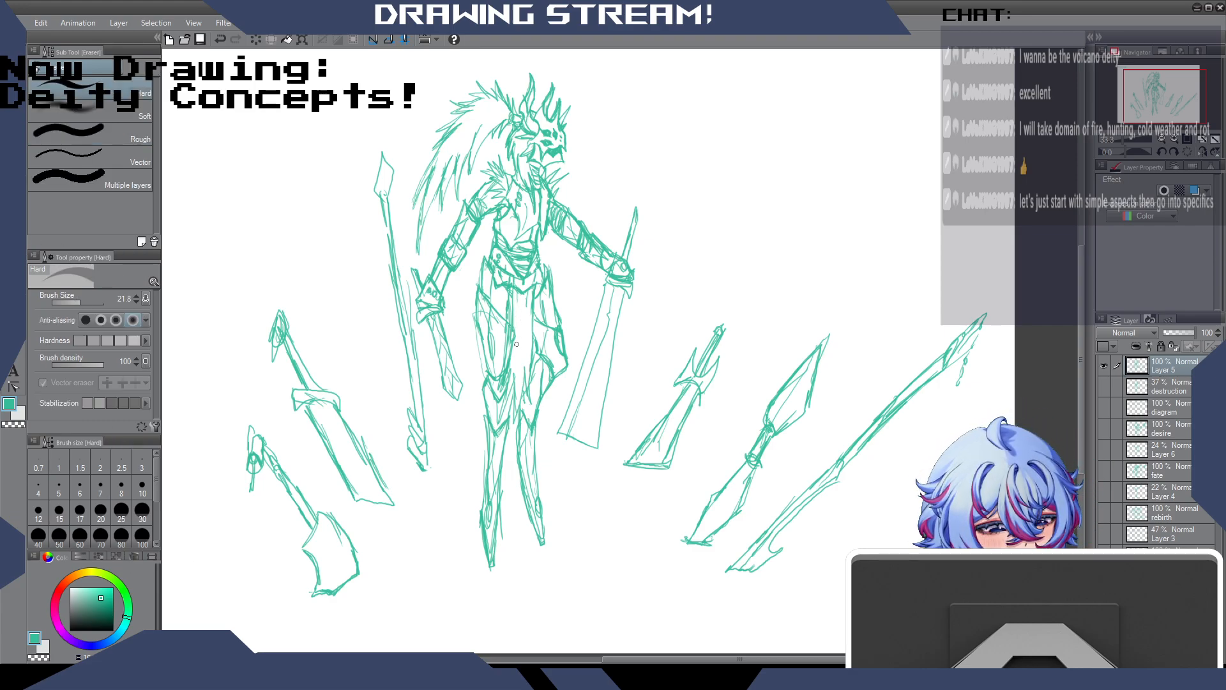
left_click_drag(513, 346, 507, 370)
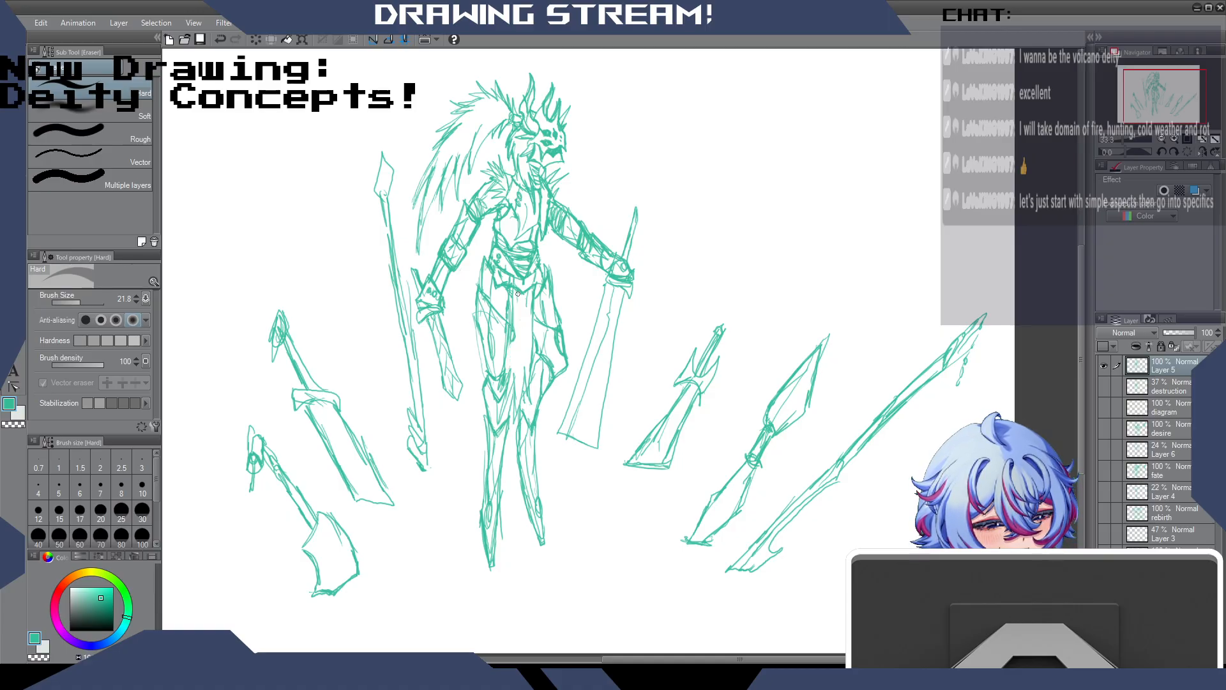
left_click_drag(509, 290, 508, 331)
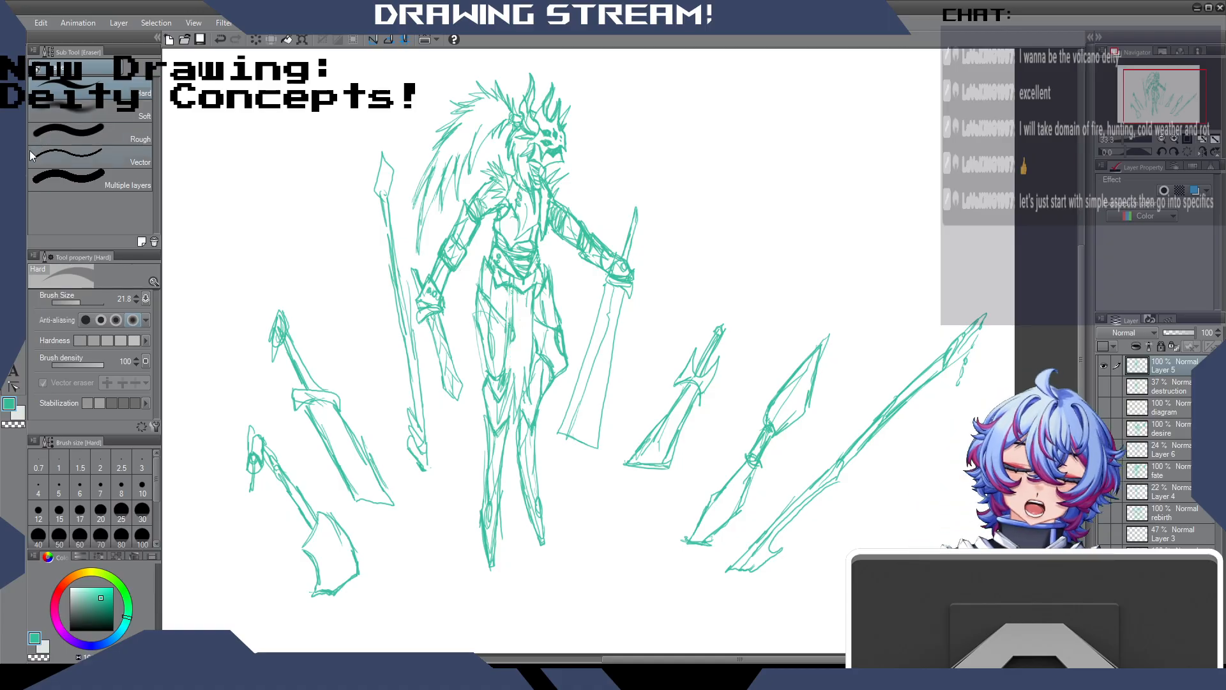
key("p")
left_click_drag(504, 283, 501, 379)
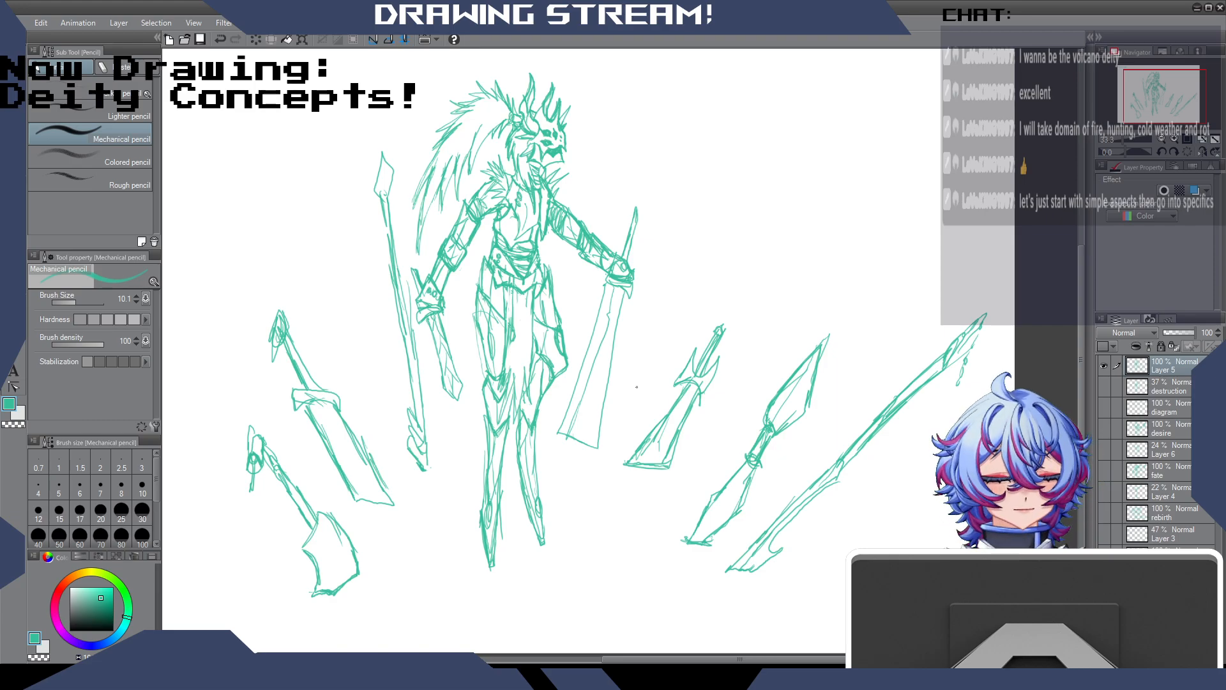
Add inner edge and bevel lines to the blades of the held broad sword and the separate weapons.
mouse_move(624, 289)
left_mouse_down()
mouse_move(595, 446)
mouse_move(575, 373)
mouse_move(556, 434)
mouse_move(598, 444)
left_mouse_up()
left_click_drag(603, 345, 595, 443)
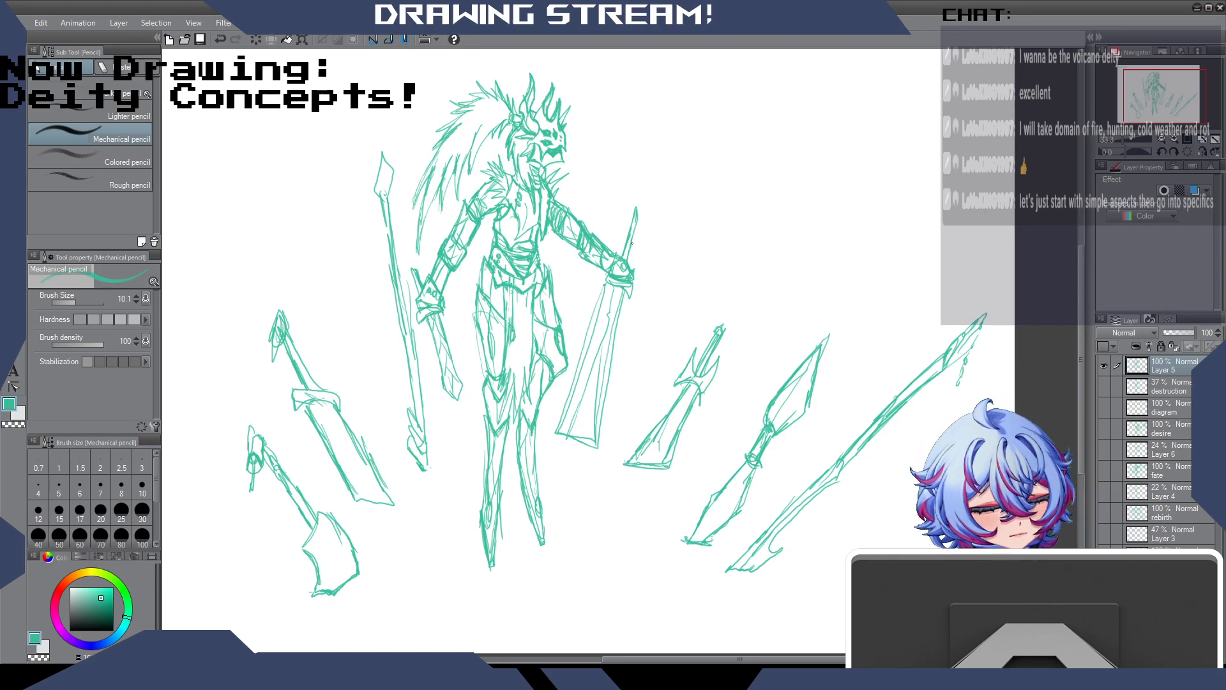
left_click_drag(691, 385, 671, 414)
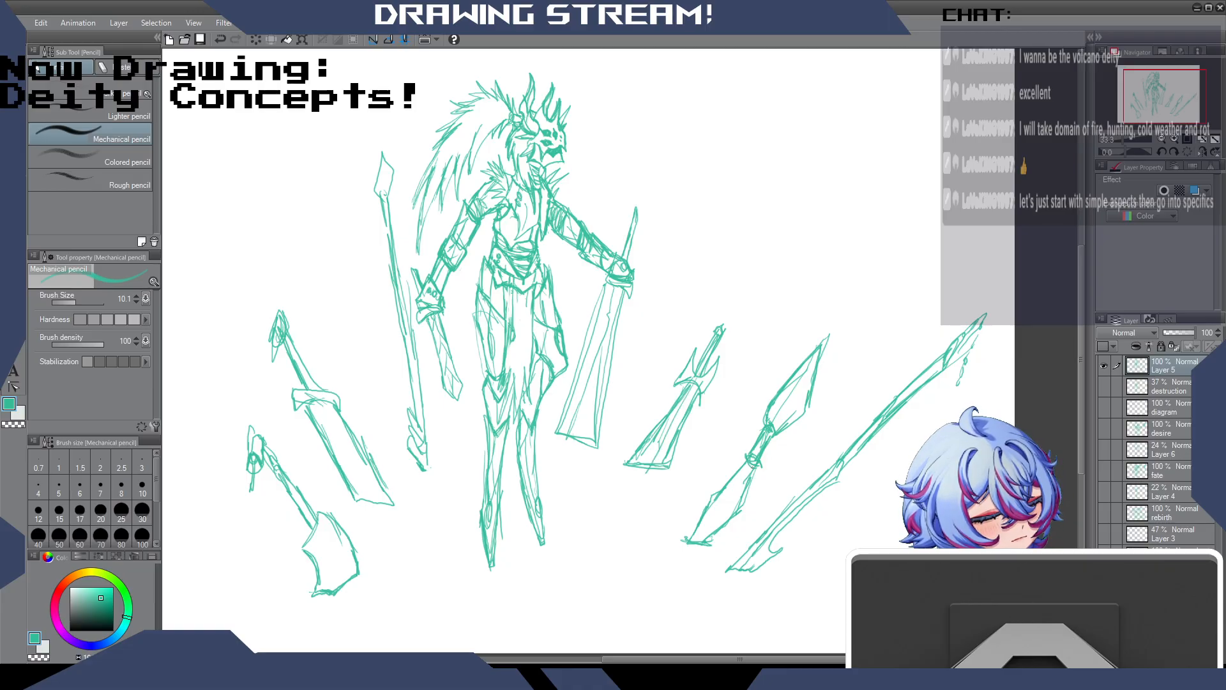
mouse_move(714, 494)
left_mouse_down()
mouse_move(749, 492)
mouse_move(726, 505)
left_mouse_up()
left_click_drag(724, 507, 712, 522)
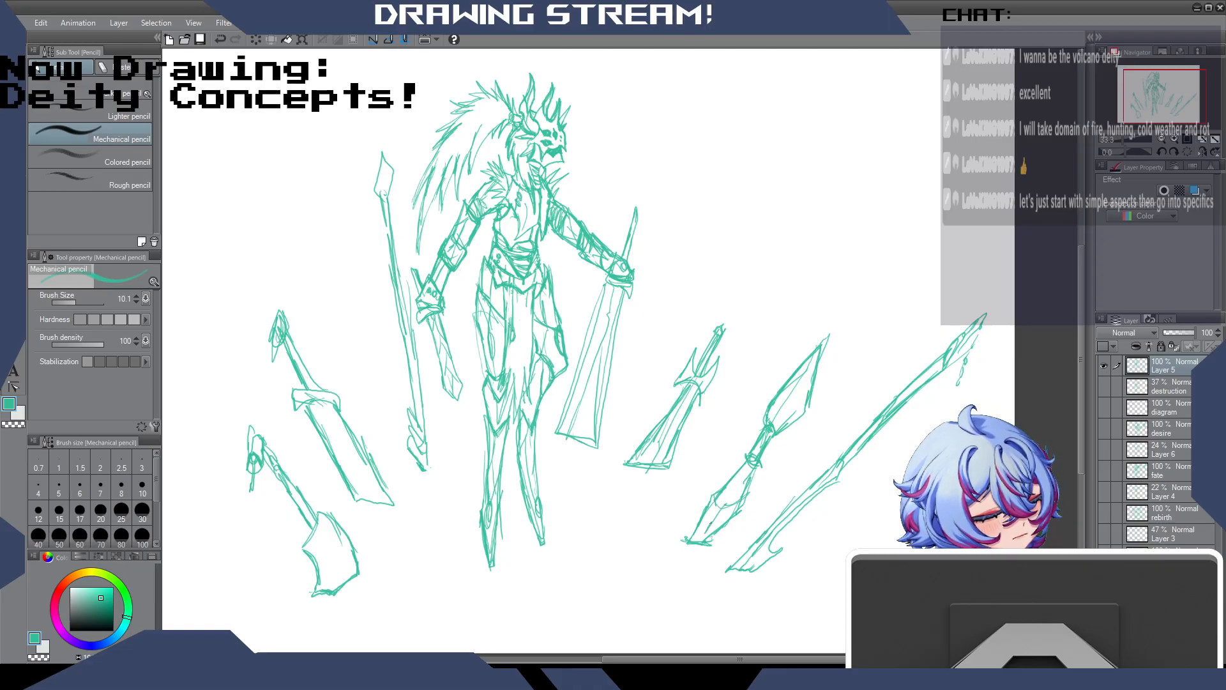
left_click_drag(789, 409, 837, 338)
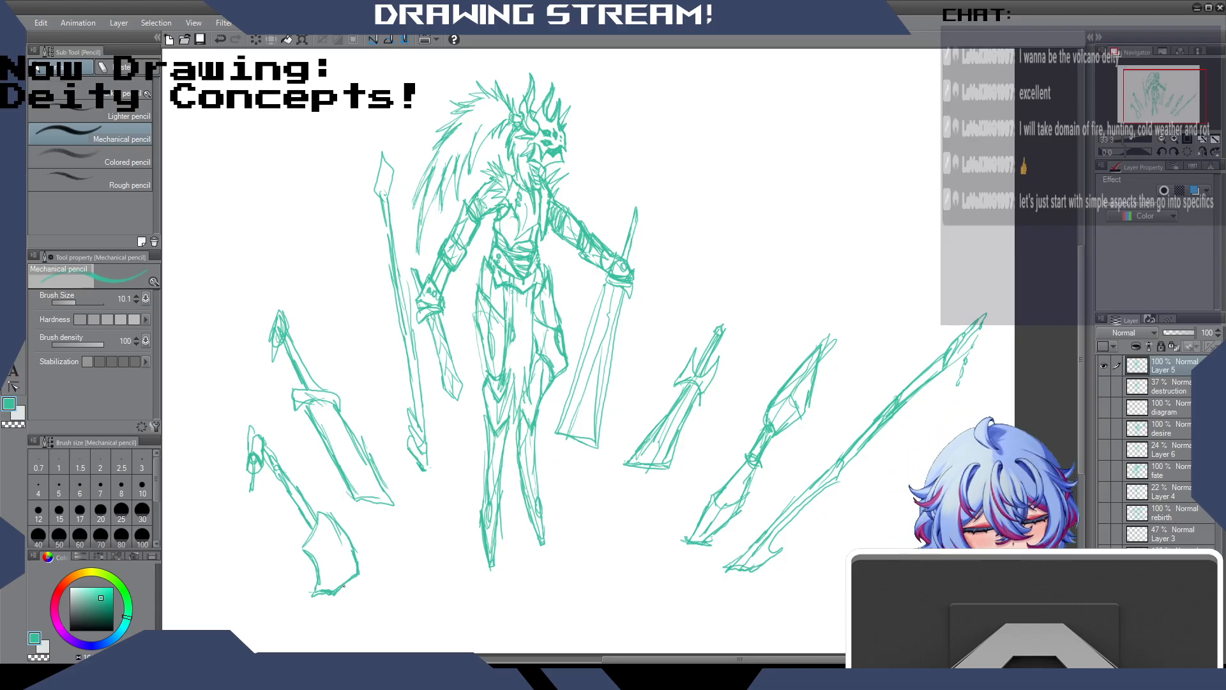
mouse_move(320, 401)
left_mouse_down()
mouse_move(329, 435)
mouse_move(357, 458)
left_mouse_up()
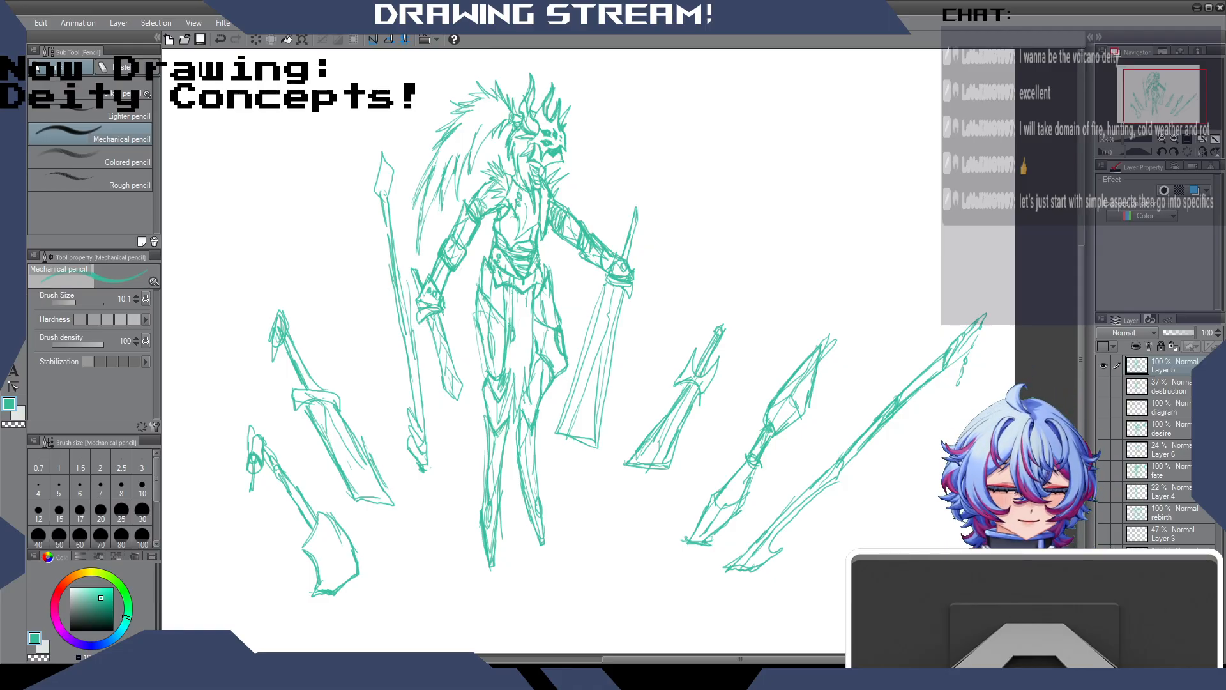
Sketch a large serpent curling from behind the figure's feet around the weapons, with an open beak-like mouth near the canvas top.
left_click_drag(469, 515, 434, 512)
mouse_move(555, 512)
left_mouse_down()
mouse_move(628, 519)
mouse_move(620, 535)
mouse_move(646, 553)
mouse_move(510, 610)
mouse_move(450, 602)
left_mouse_up()
mouse_move(439, 508)
left_mouse_down()
mouse_move(379, 578)
mouse_move(317, 602)
mouse_move(224, 533)
mouse_move(188, 387)
mouse_move(212, 260)
mouse_move(285, 121)
left_mouse_up()
mouse_move(246, 157)
left_mouse_down()
mouse_move(235, 160)
mouse_move(285, 93)
mouse_move(335, 155)
mouse_move(306, 105)
left_mouse_up()
mouse_move(313, 164)
left_mouse_down()
mouse_move(292, 187)
mouse_move(220, 156)
left_mouse_up()
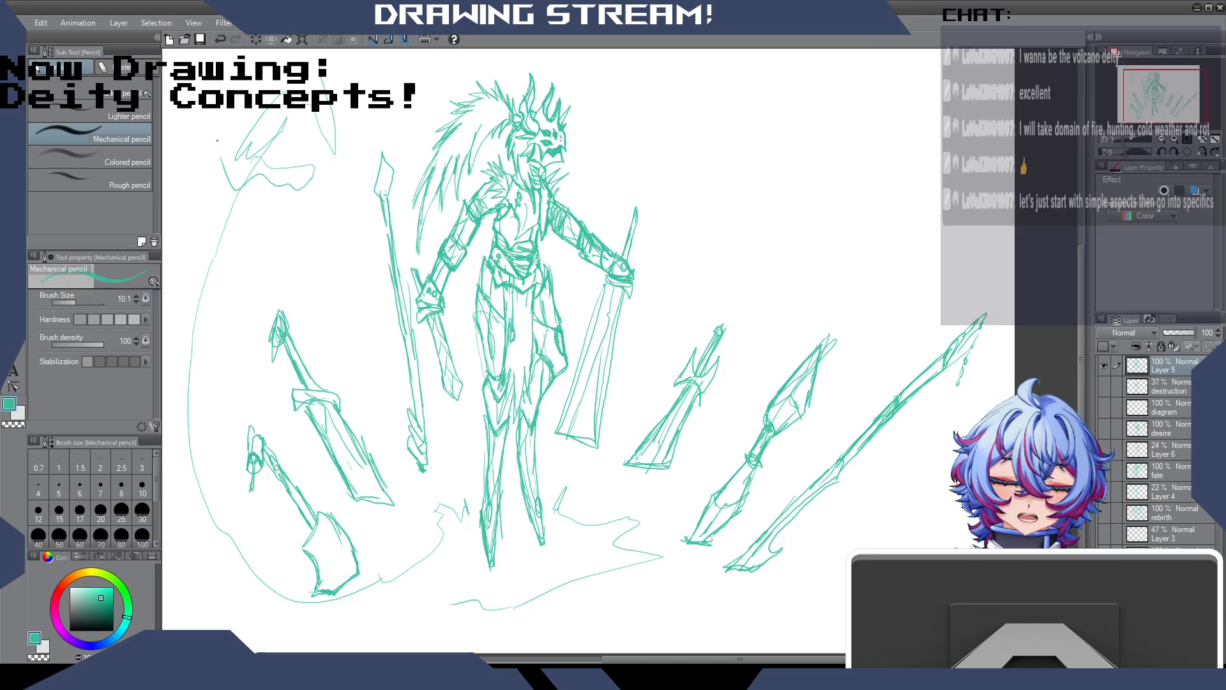
Sketch the serpent's outer body contour and a jagged mane of spikes running down the back of its head and neck.
left_click_drag(1081, 369, 1083, 379)
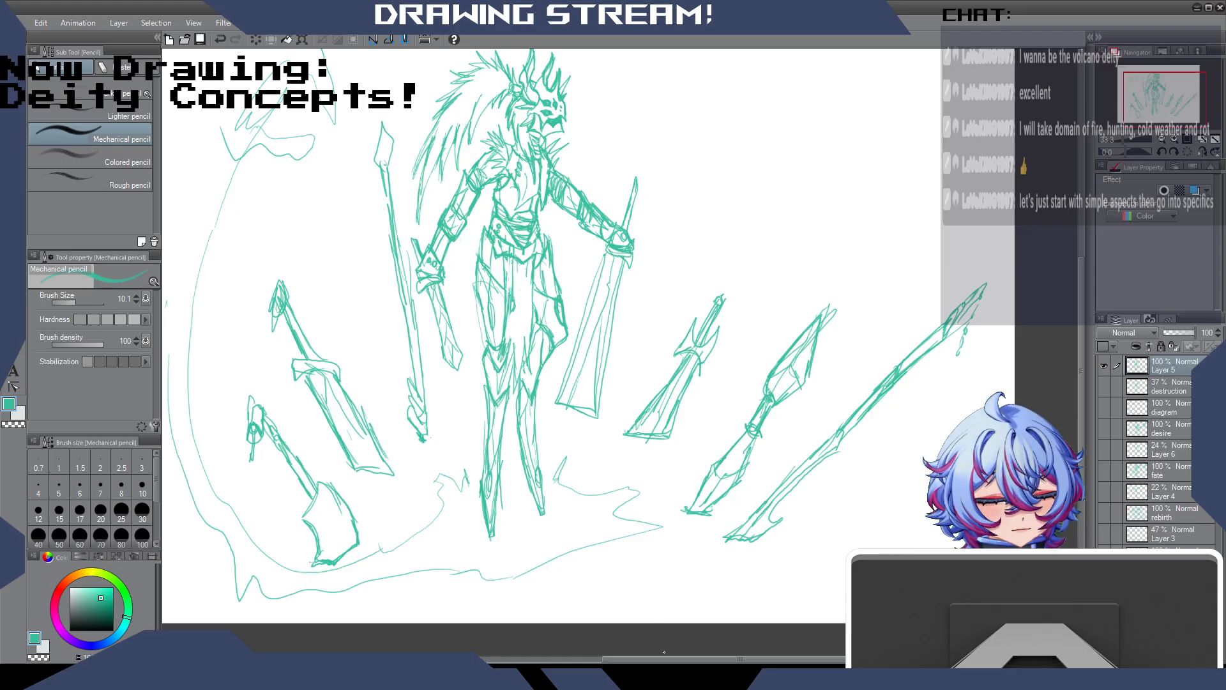
left_click_drag(659, 659, 594, 658)
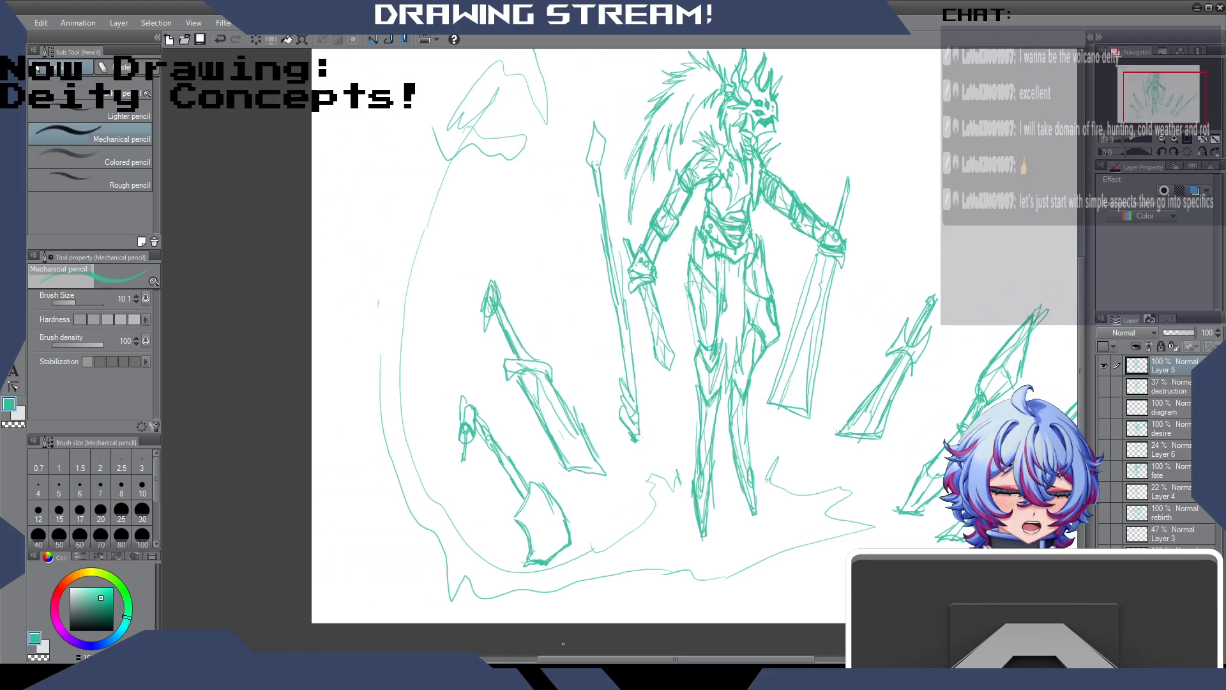
mouse_move(378, 366)
left_mouse_down()
mouse_move(380, 283)
mouse_move(403, 202)
mouse_move(373, 228)
mouse_move(388, 163)
left_mouse_up()
scroll(539, 153, "up", 4)
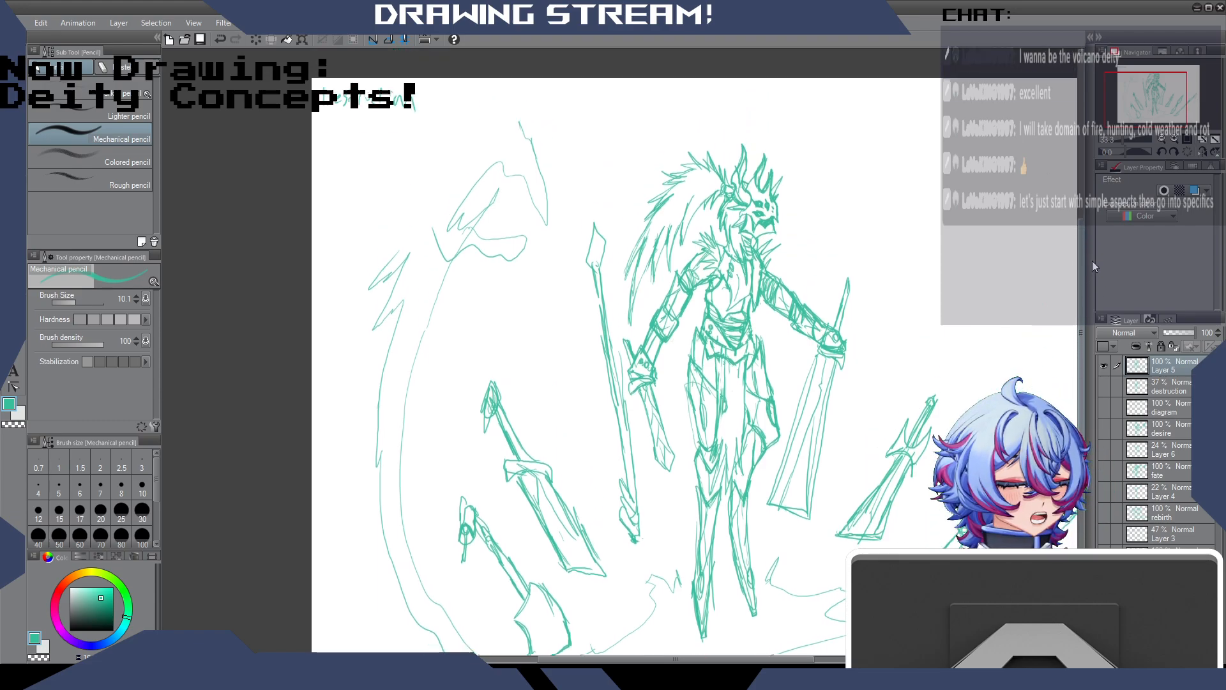
mouse_move(539, 113)
left_mouse_down()
mouse_move(506, 144)
mouse_move(498, 101)
mouse_move(485, 141)
mouse_move(467, 150)
mouse_move(430, 102)
left_mouse_up()
mouse_move(429, 145)
left_mouse_down()
mouse_move(365, 145)
mouse_move(394, 189)
mouse_move(356, 174)
mouse_move(332, 218)
mouse_move(351, 260)
mouse_move(404, 224)
mouse_move(392, 287)
left_mouse_up()
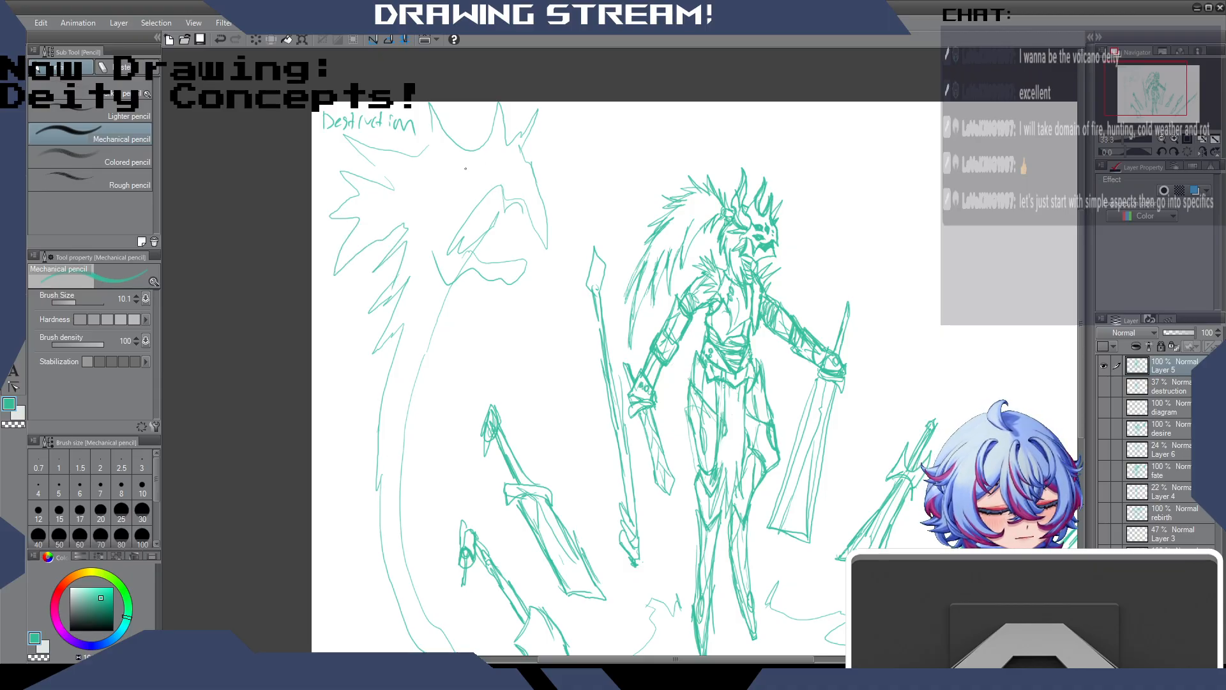
Add a slanted oval eye, snout spikes and jagged throat spikes to the serpent.
mouse_move(451, 171)
left_mouse_down()
mouse_move(477, 172)
mouse_move(447, 191)
left_mouse_up()
left_click_drag(520, 150, 539, 165)
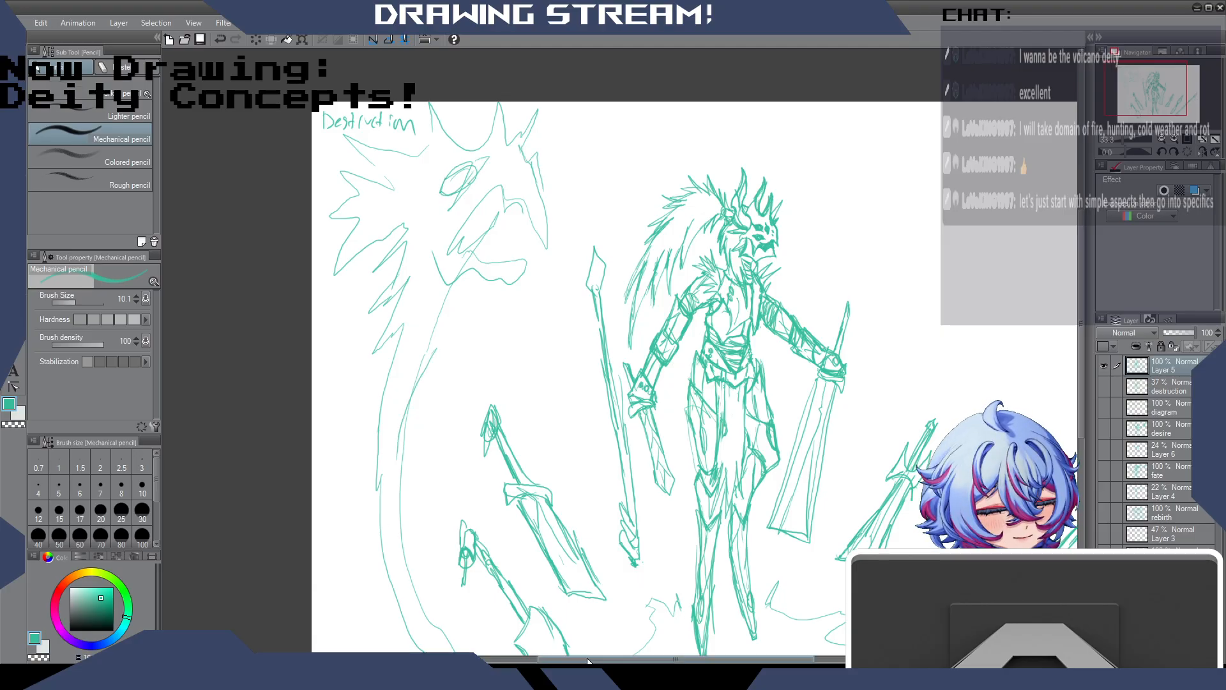
mouse_move(1083, 346)
left_mouse_down()
mouse_move(1080, 419)
mouse_move(1077, 323)
left_mouse_up()
mouse_move(478, 317)
left_mouse_down()
mouse_move(529, 312)
mouse_move(522, 333)
mouse_move(481, 331)
mouse_move(442, 349)
mouse_move(433, 392)
mouse_move(447, 392)
mouse_move(412, 469)
left_mouse_up()
mouse_move(432, 177)
left_mouse_down()
mouse_move(417, 212)
mouse_move(377, 209)
mouse_move(381, 230)
mouse_move(366, 230)
mouse_move(412, 262)
mouse_move(475, 209)
left_mouse_up()
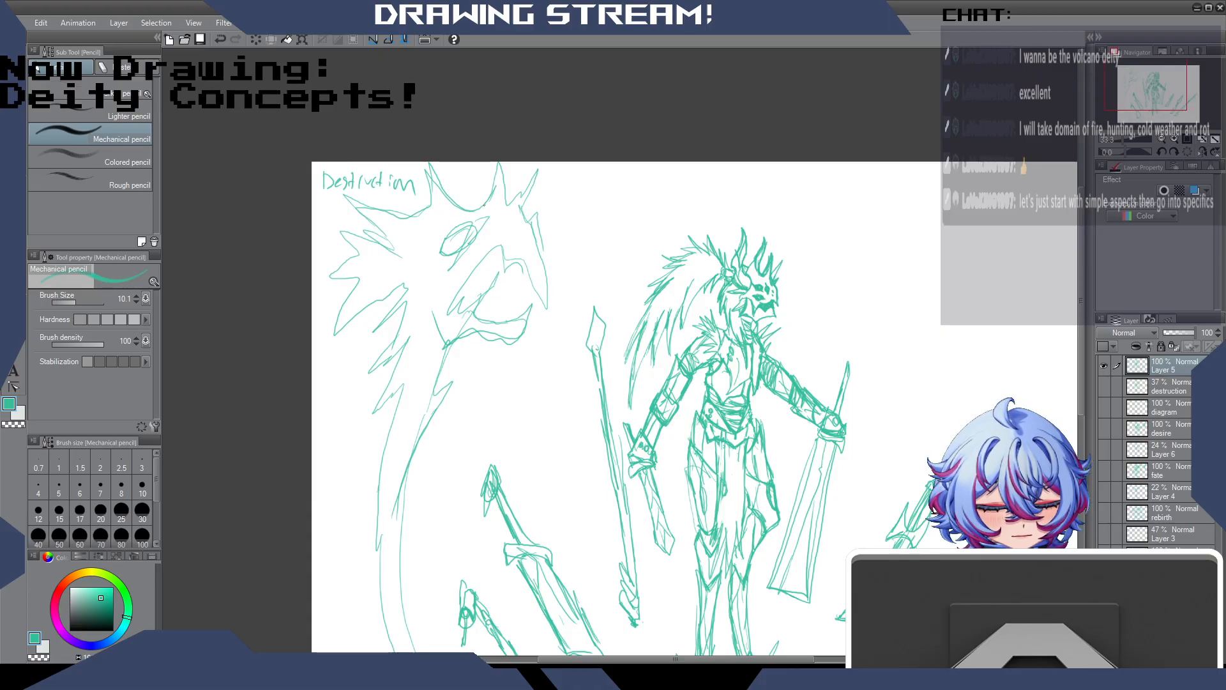
Refine the serpent's mouth with teeth, extend its hooked snout and sharpen its eye into a slanted shape.
left_click_drag(495, 275, 474, 314)
mouse_move(506, 254)
left_mouse_down()
mouse_move(508, 275)
mouse_move(547, 308)
left_mouse_up()
left_click_drag(539, 214, 539, 253)
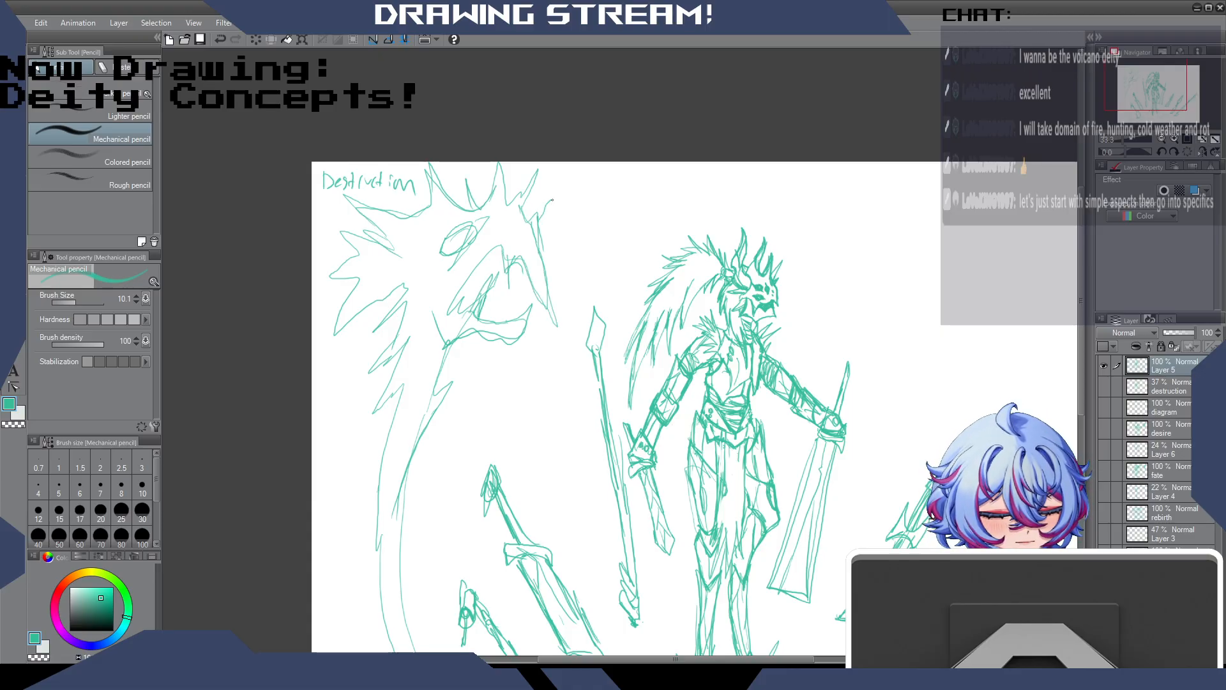
left_click_drag(474, 231, 433, 265)
left_click_drag(492, 212, 434, 262)
left_click_drag(440, 245, 478, 217)
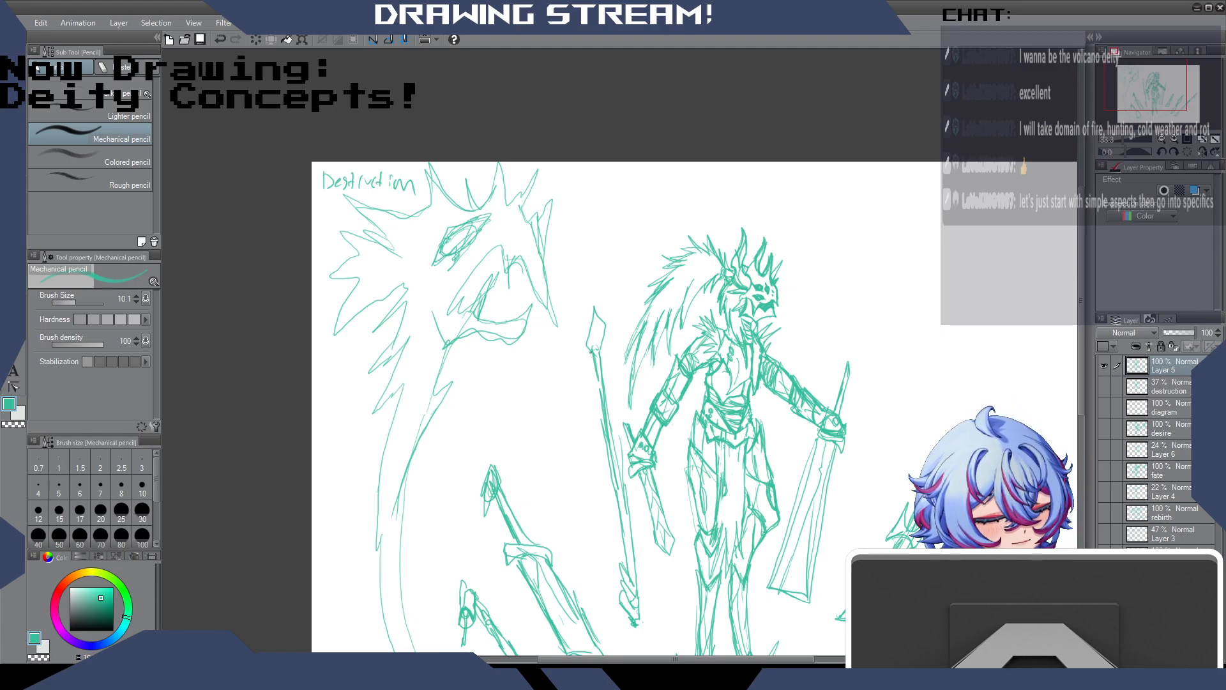
Darken the spearhead outline and socket on the long spear beside the figure.
left_click_drag(595, 348, 601, 386)
left_click_drag(603, 332, 599, 351)
left_click_drag(594, 322, 593, 358)
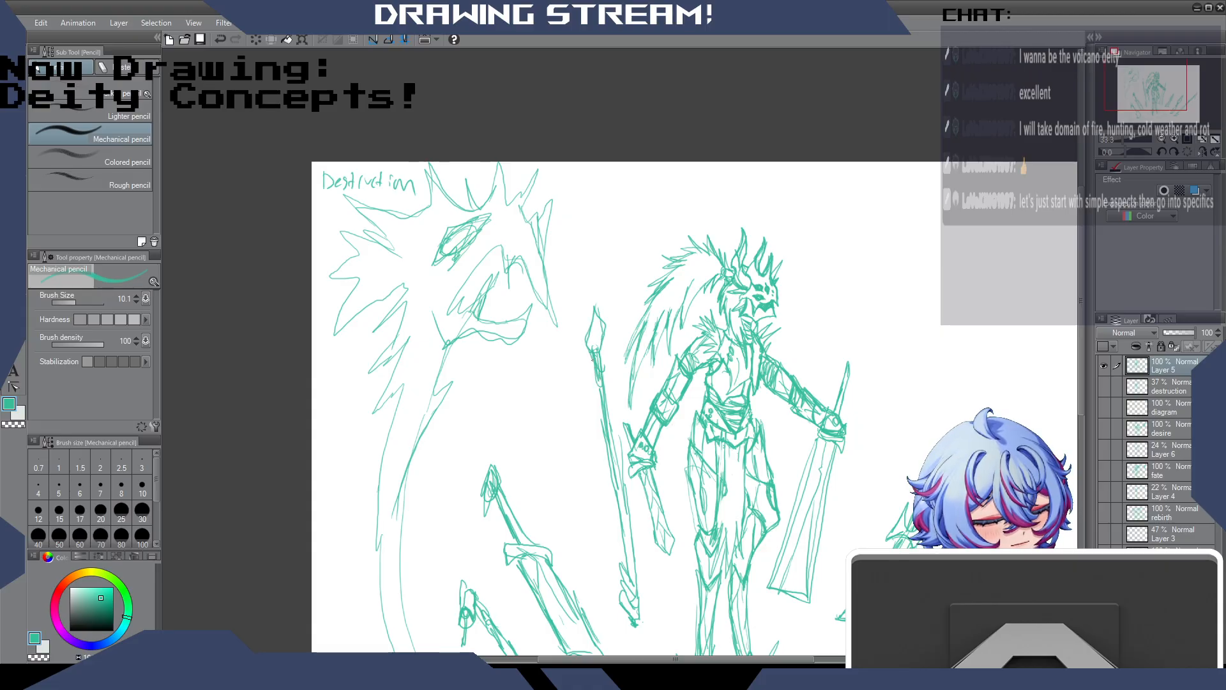
Rework the serpent's lower jaw and throat line, and add extra strokes to its neck and spiky mane.
mouse_move(514, 354)
left_mouse_down()
mouse_move(497, 334)
mouse_move(442, 348)
left_mouse_up()
left_click_drag(441, 351, 433, 406)
left_click_drag(404, 476, 405, 607)
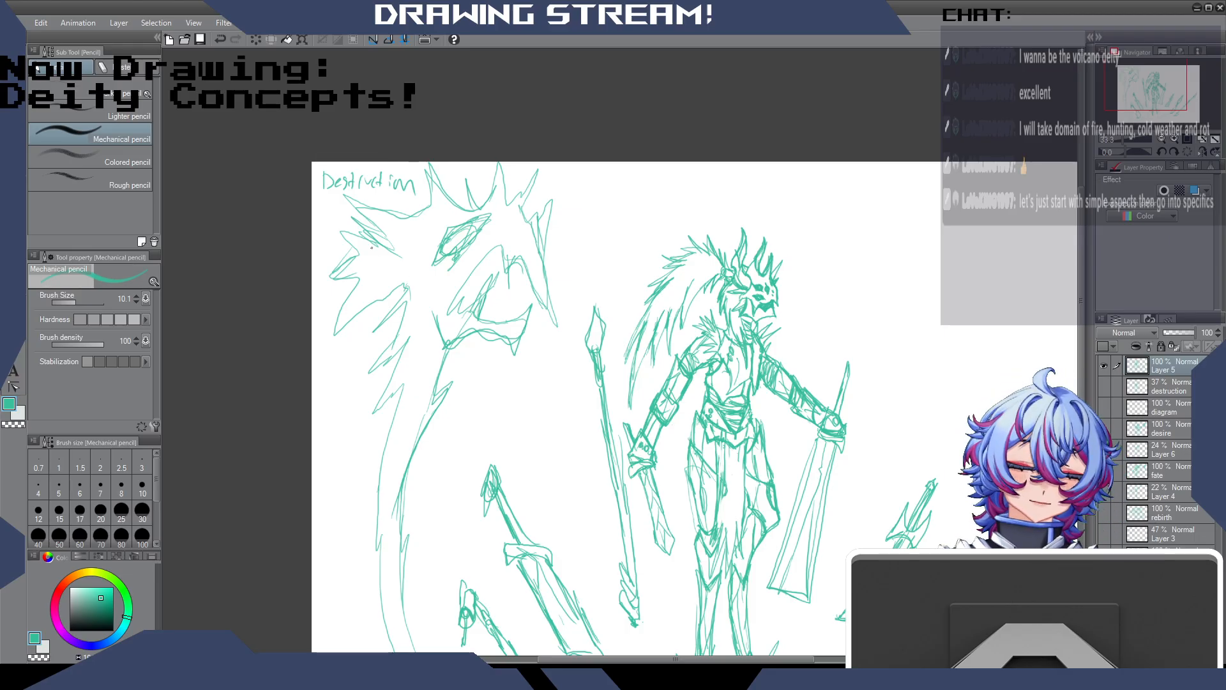
mouse_move(330, 273)
left_mouse_down()
mouse_move(358, 277)
mouse_move(368, 301)
mouse_move(406, 285)
left_mouse_up()
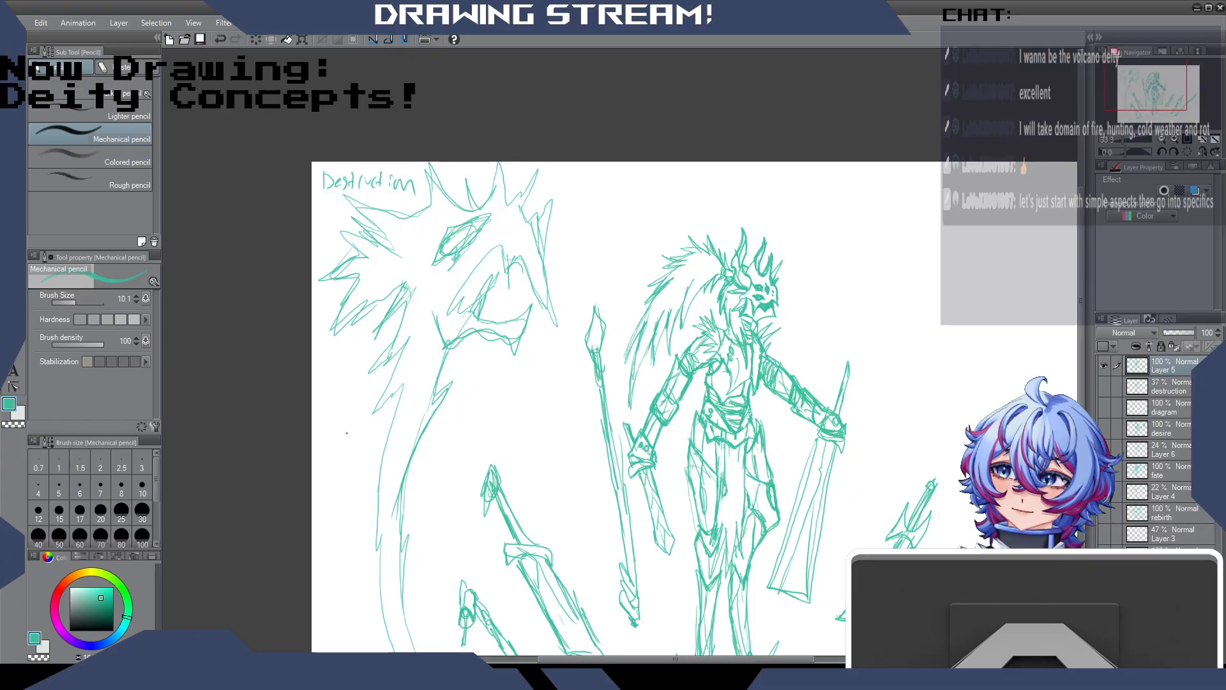
Sketch a small horned mask with three oval eyes, a jagged mouth and a pointed chin in the empty area beside the Destruction figure.
left_click_drag(675, 659, 752, 659)
mouse_move(1084, 294)
left_mouse_down()
mouse_move(1073, 347)
mouse_move(1075, 317)
left_mouse_up()
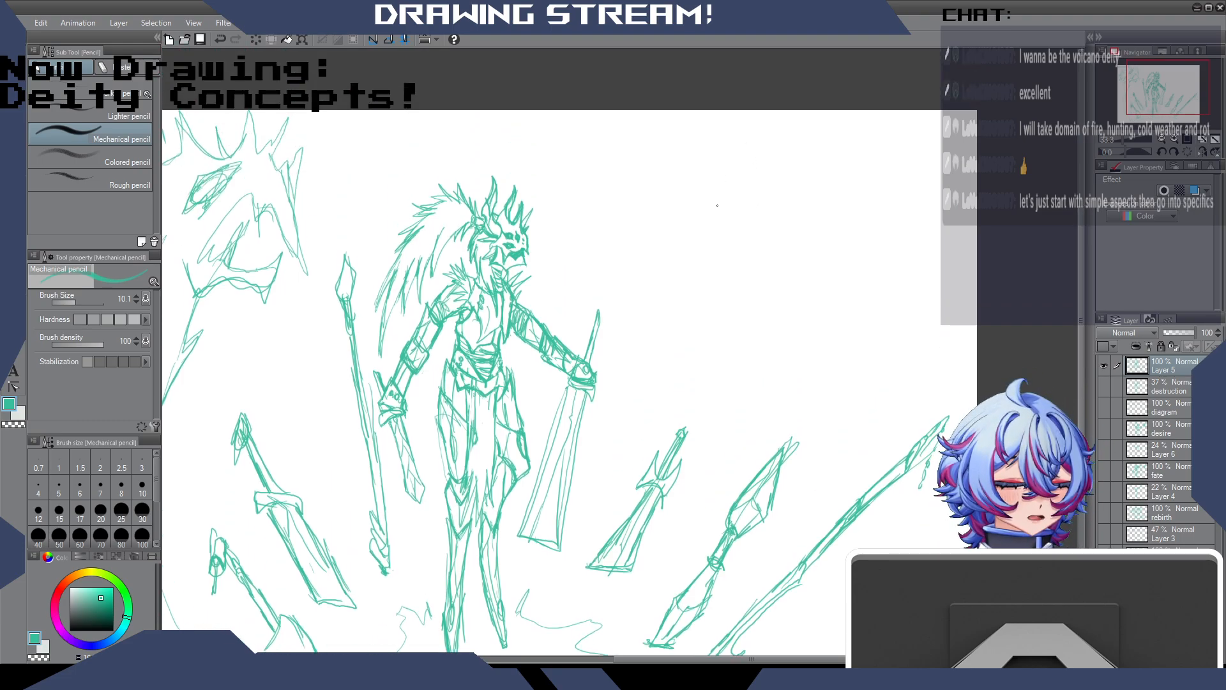
mouse_move(718, 223)
left_mouse_down()
mouse_move(716, 205)
mouse_move(733, 240)
mouse_move(743, 219)
left_mouse_up()
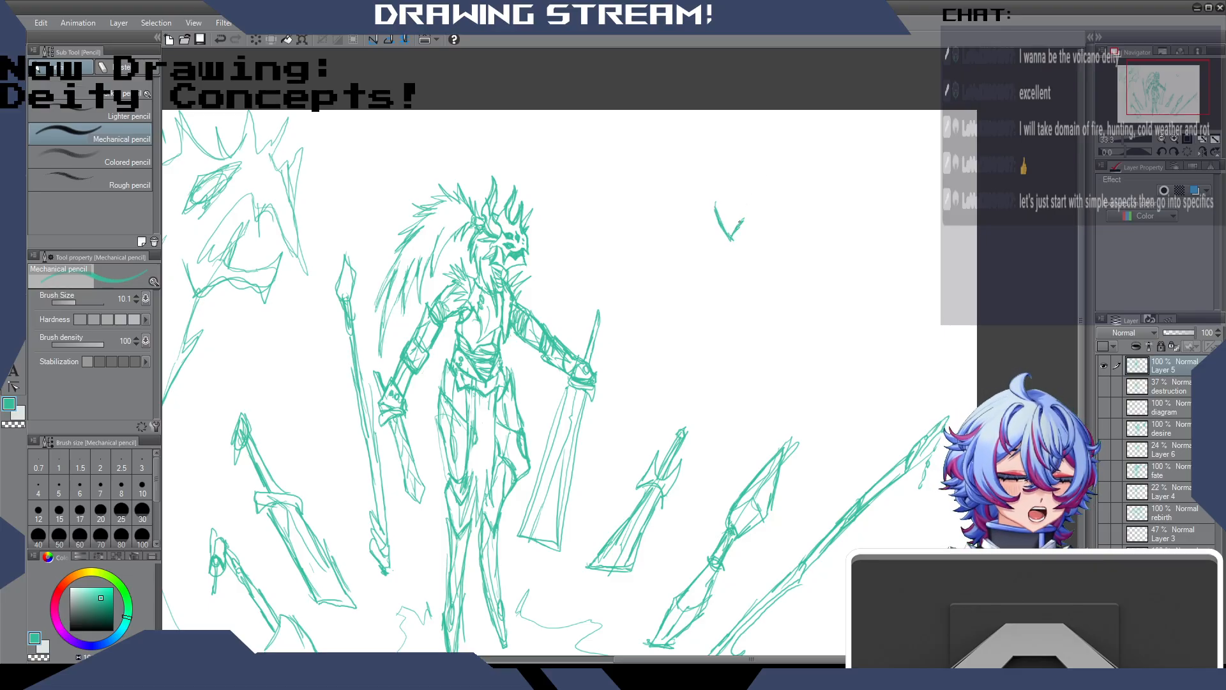
left_click_drag(743, 224, 767, 210)
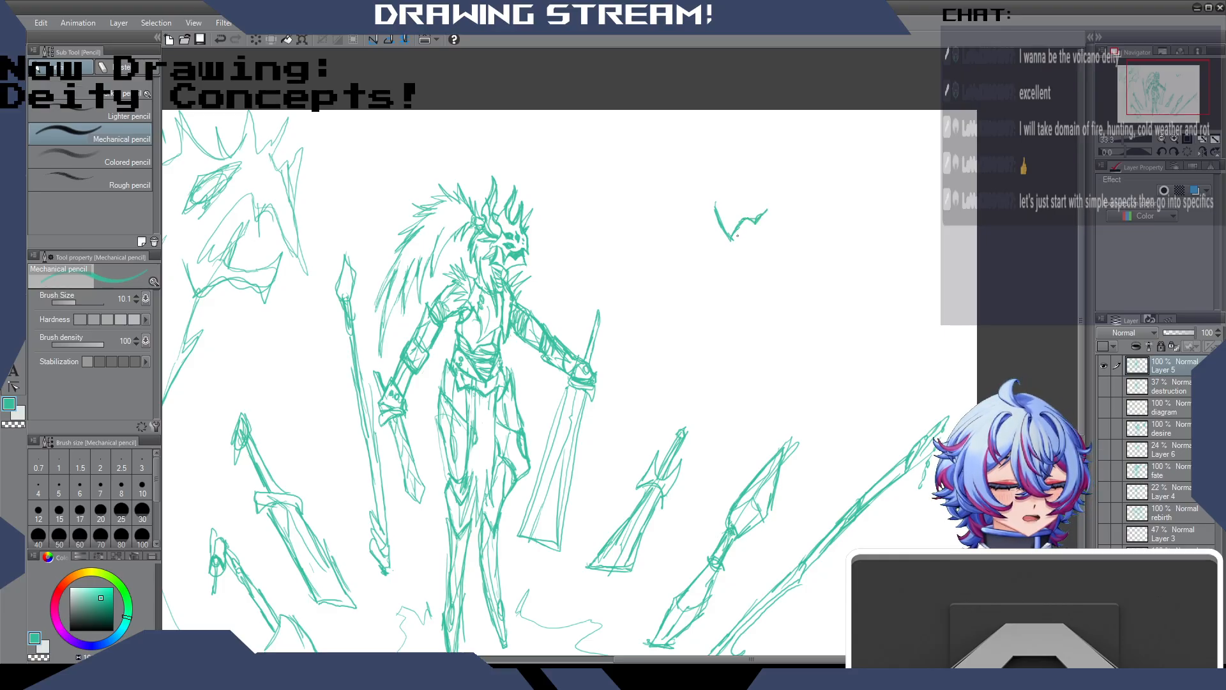
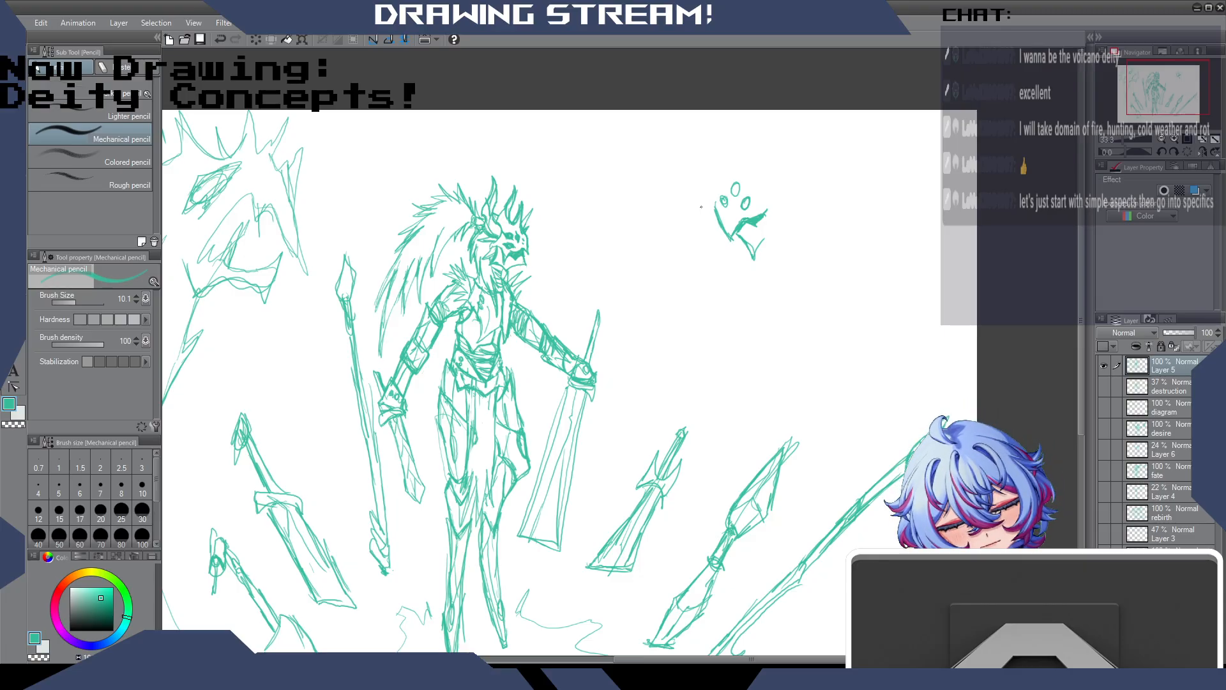
left_click_drag(716, 205, 694, 155)
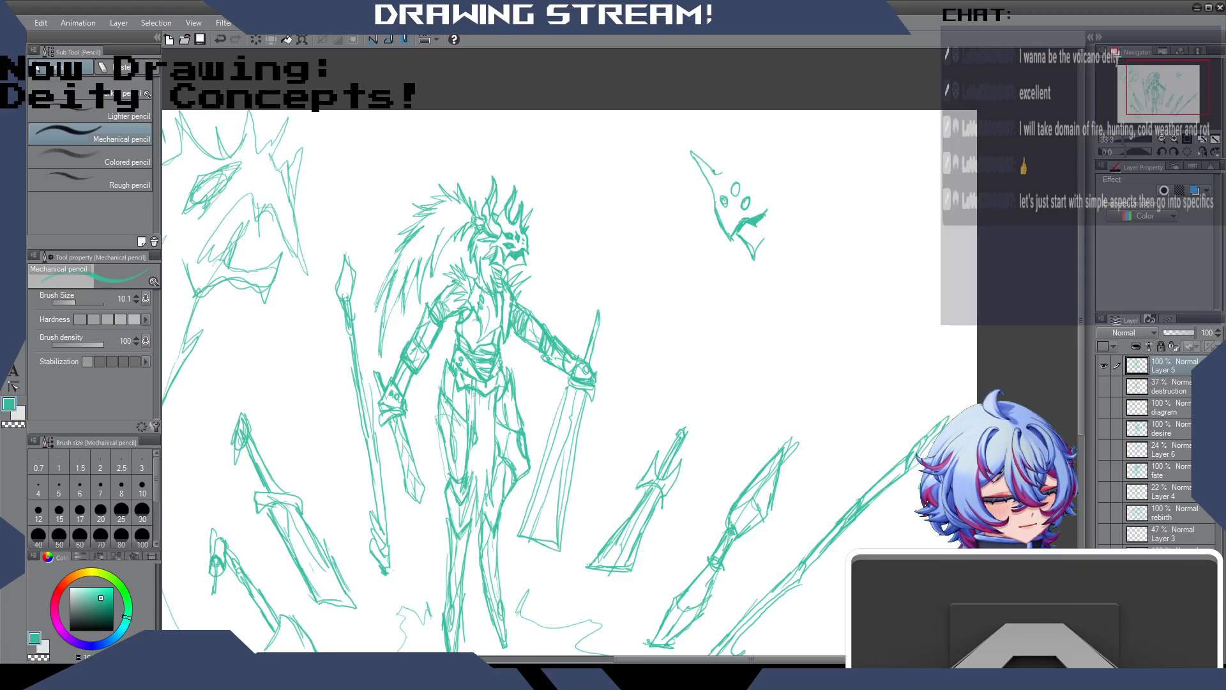
left_click_drag(723, 155, 730, 139)
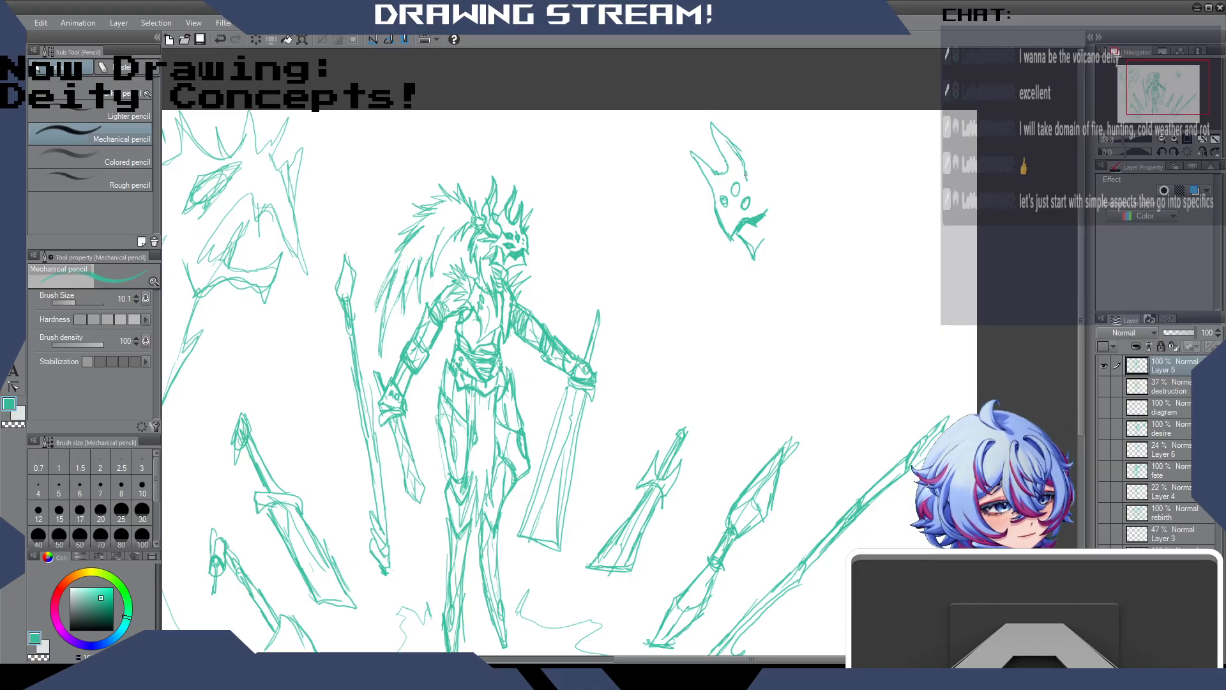
left_click_drag(749, 182, 779, 194)
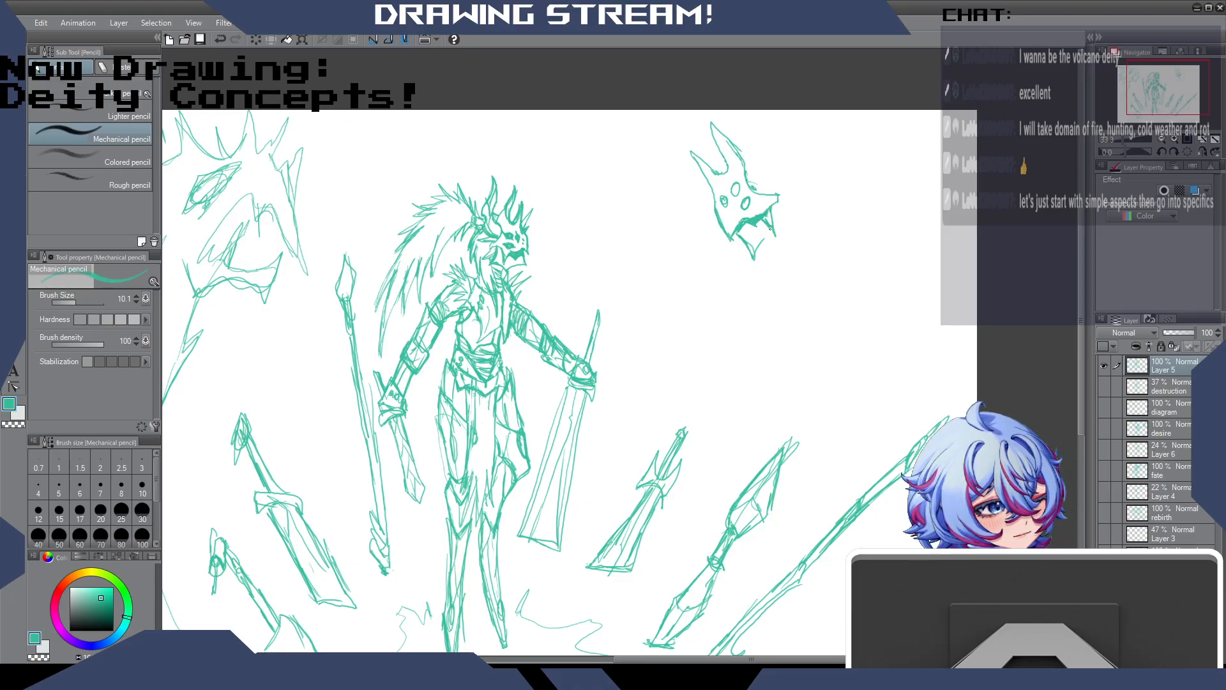
key("e")
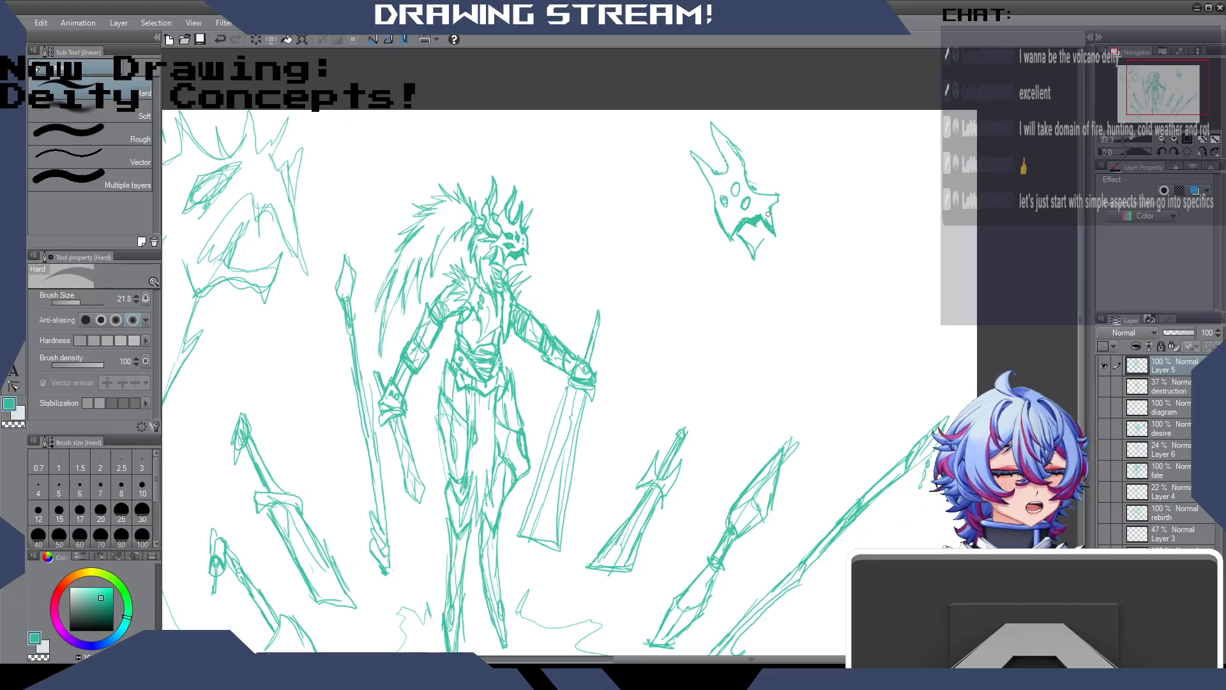
Lasso the new mask sketch, move it lower on the canvas and clear the selection.
key("m")
mouse_move(744, 112)
left_mouse_down()
mouse_move(823, 175)
mouse_move(786, 112)
left_mouse_up()
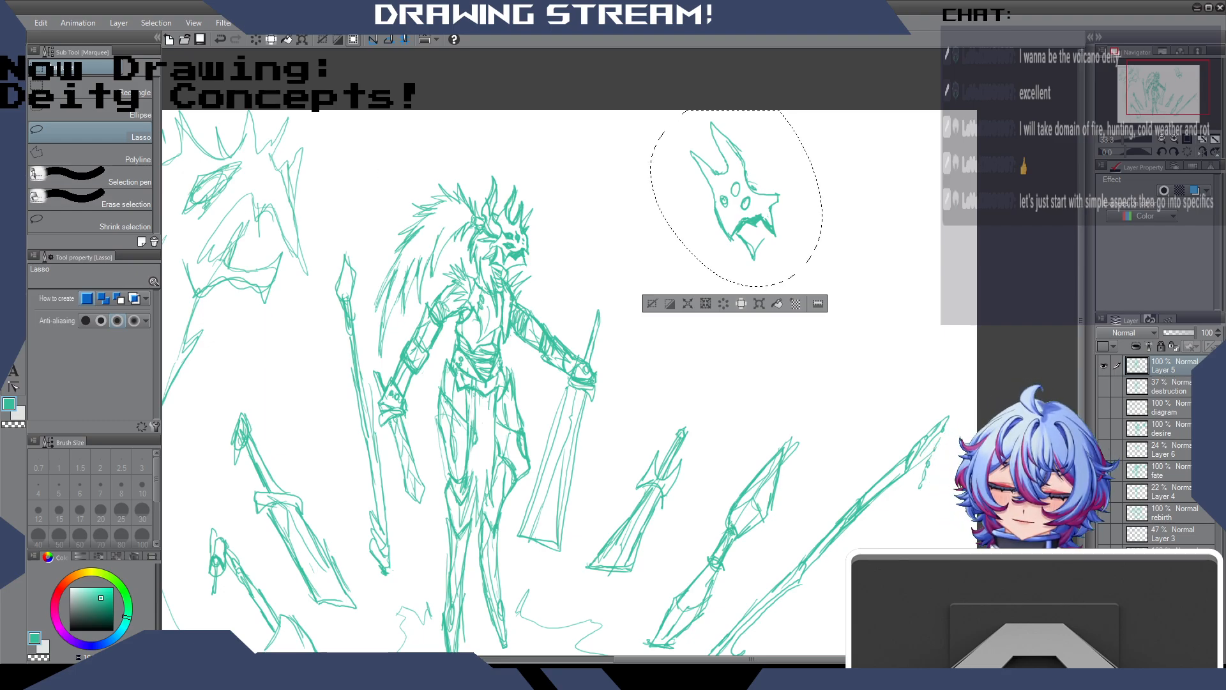
left_click(759, 303)
left_click_drag(760, 210, 778, 287)
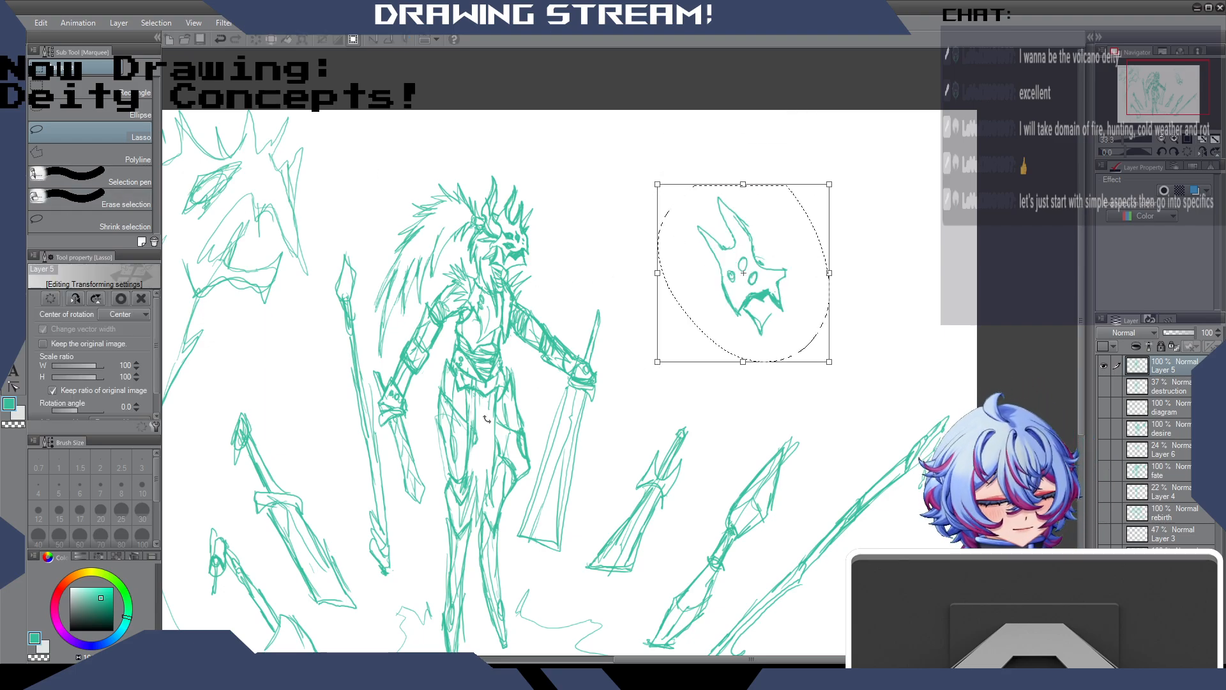
key("Return")
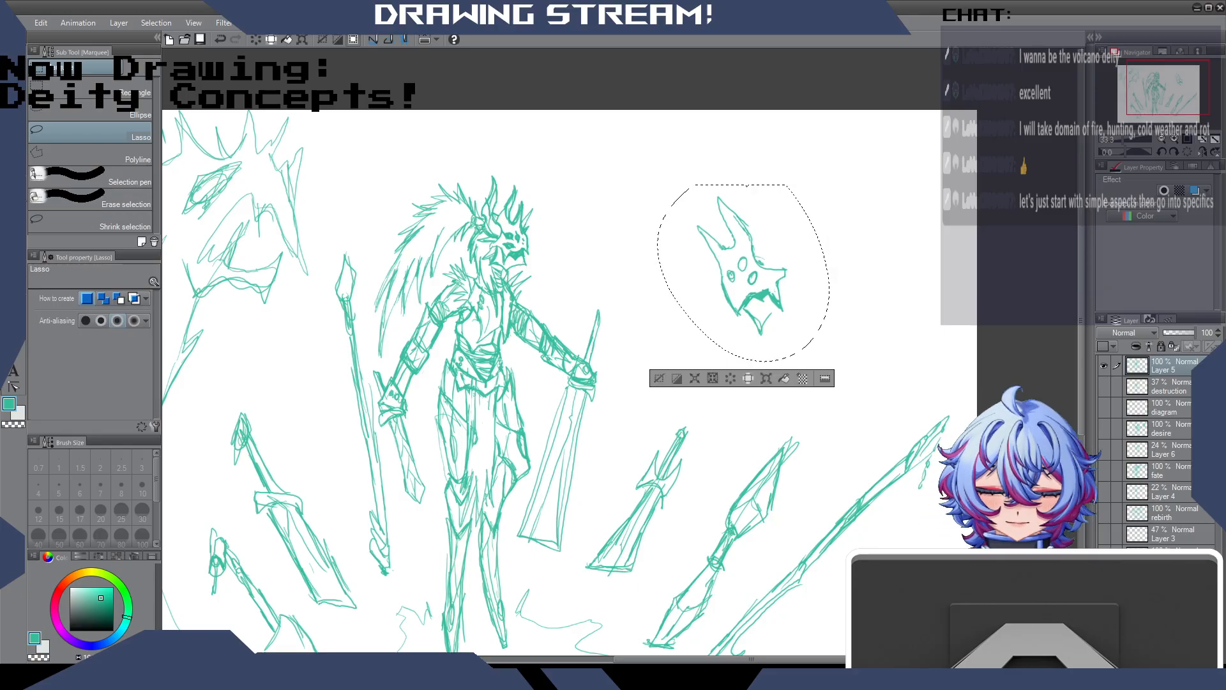
left_click(14, 194)
left_click(660, 379)
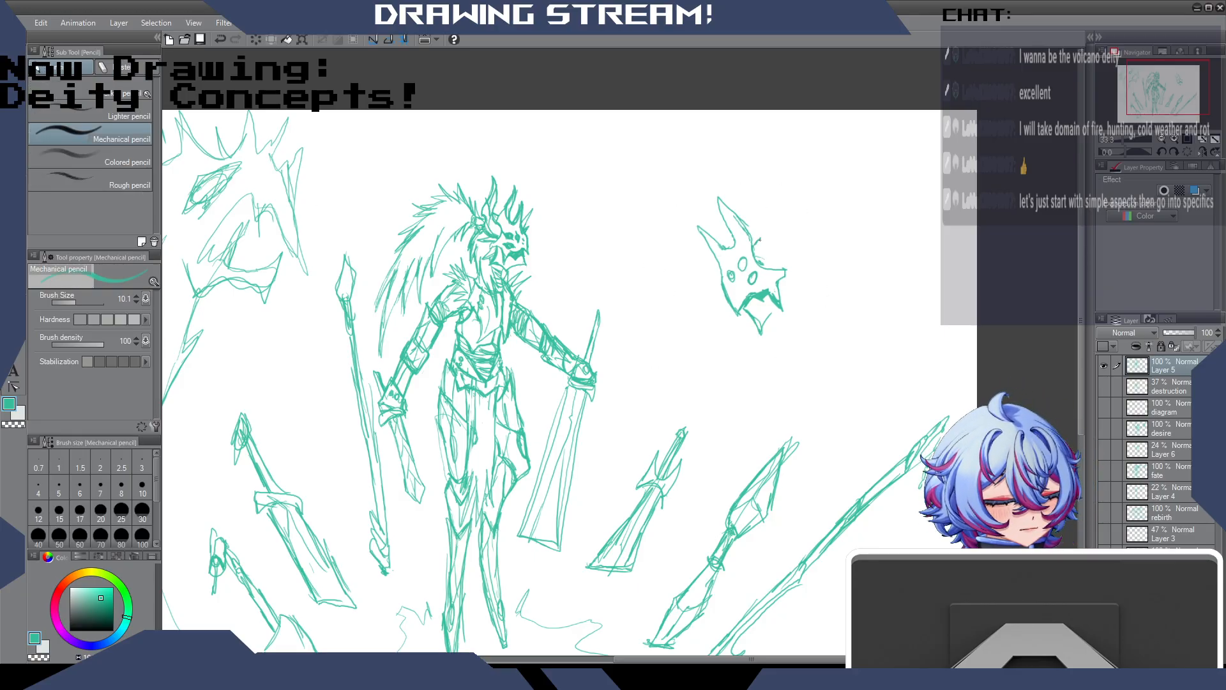
Add long curved horns and pointed cheek spikes to the mask, and erase and redraw its mouth and jaw.
mouse_move(764, 204)
left_mouse_down()
mouse_move(740, 160)
mouse_move(775, 195)
left_mouse_up()
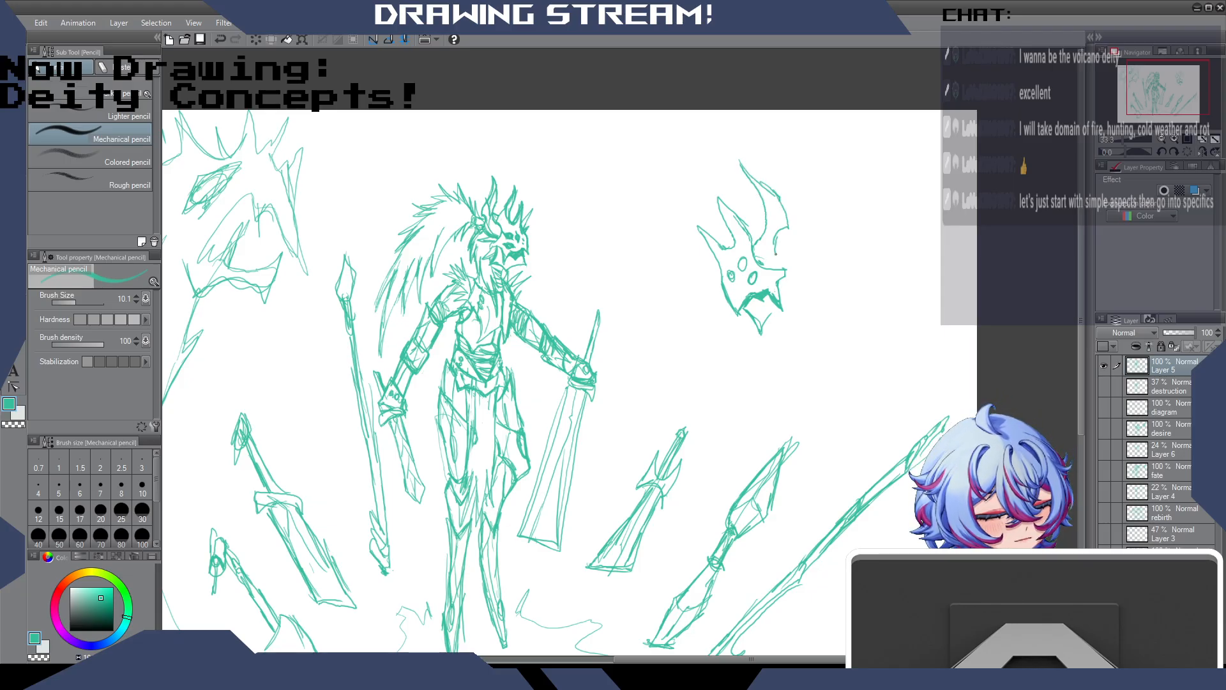
mouse_move(778, 256)
left_mouse_down()
mouse_move(803, 250)
mouse_move(773, 268)
mouse_move(803, 288)
left_mouse_up()
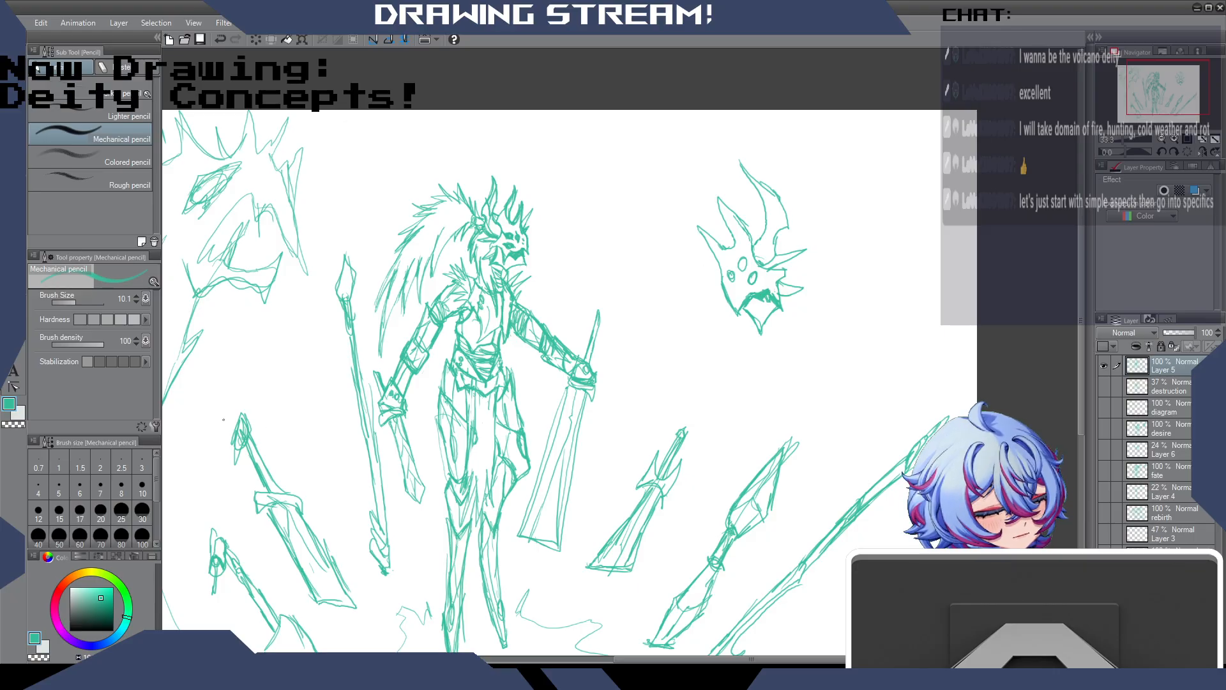
key("e")
mouse_move(753, 308)
left_mouse_down()
mouse_move(780, 299)
mouse_move(766, 299)
left_mouse_up()
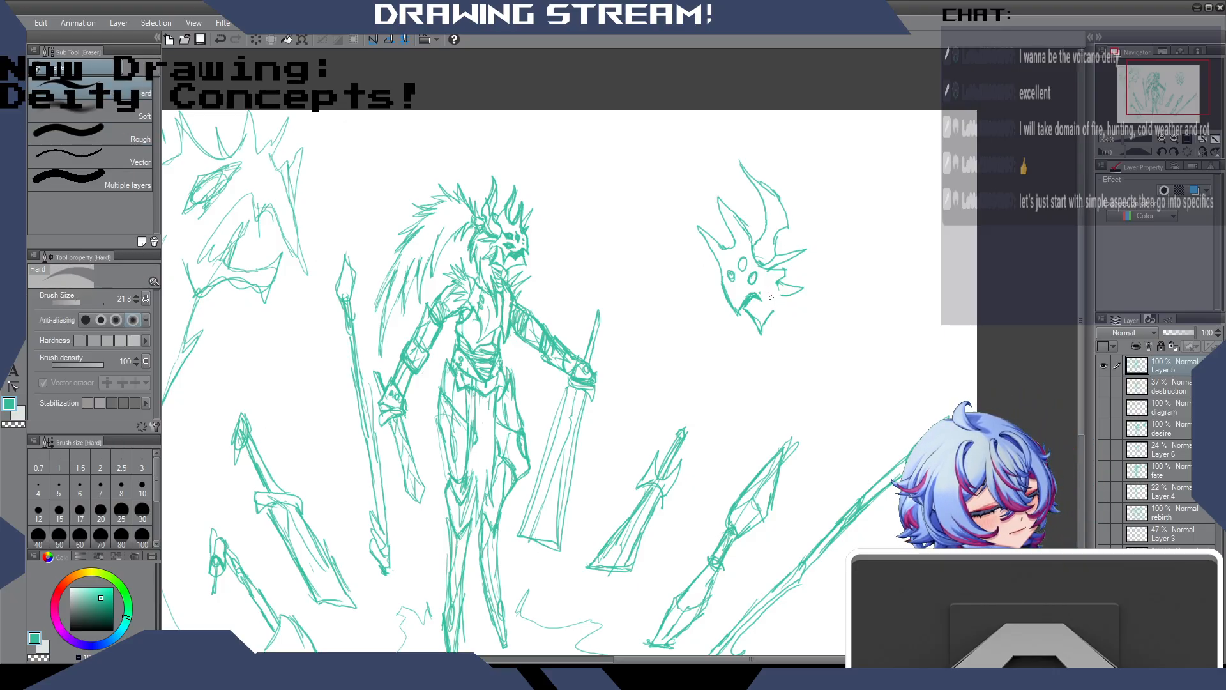
key("p")
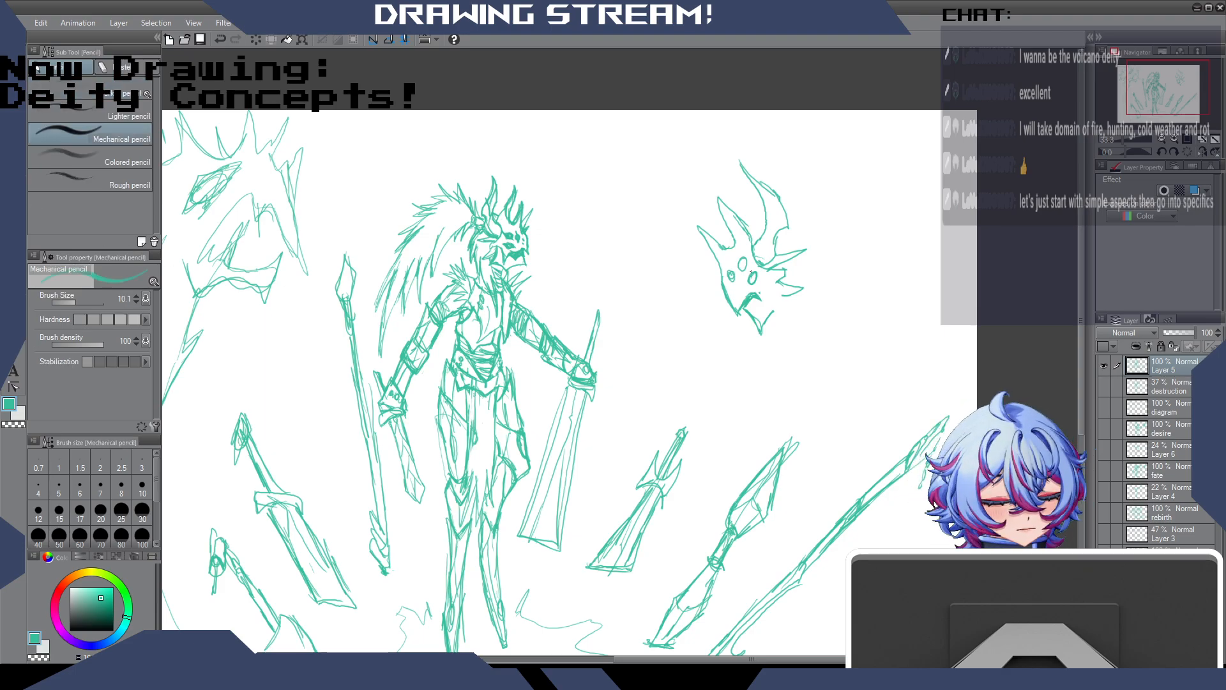
mouse_move(758, 293)
left_mouse_down()
mouse_move(767, 305)
mouse_move(773, 287)
mouse_move(788, 304)
left_mouse_up()
mouse_move(768, 220)
left_mouse_down()
mouse_move(737, 215)
mouse_move(754, 246)
left_mouse_up()
mouse_move(713, 181)
left_mouse_down()
mouse_move(731, 225)
mouse_move(730, 177)
mouse_move(705, 251)
mouse_move(725, 271)
mouse_move(739, 192)
mouse_move(725, 247)
left_mouse_up()
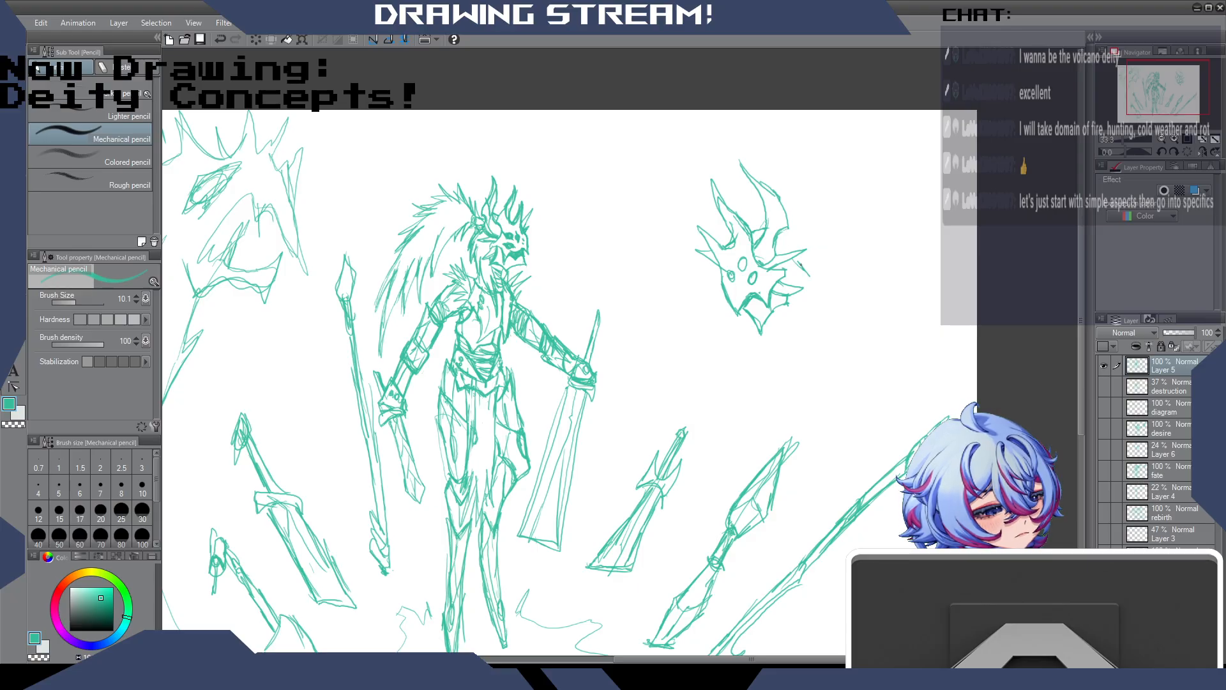
Draw jagged hair strands hanging behind the mask's jaw, and add slit pupils to its three eyes and lines around its mouth.
mouse_move(806, 257)
left_mouse_down()
mouse_move(796, 269)
mouse_move(815, 301)
mouse_move(804, 349)
left_mouse_up()
mouse_move(804, 349)
left_mouse_down()
mouse_move(794, 321)
mouse_move(777, 333)
left_mouse_up()
mouse_move(778, 333)
left_mouse_down()
mouse_move(792, 317)
mouse_move(792, 399)
left_mouse_up()
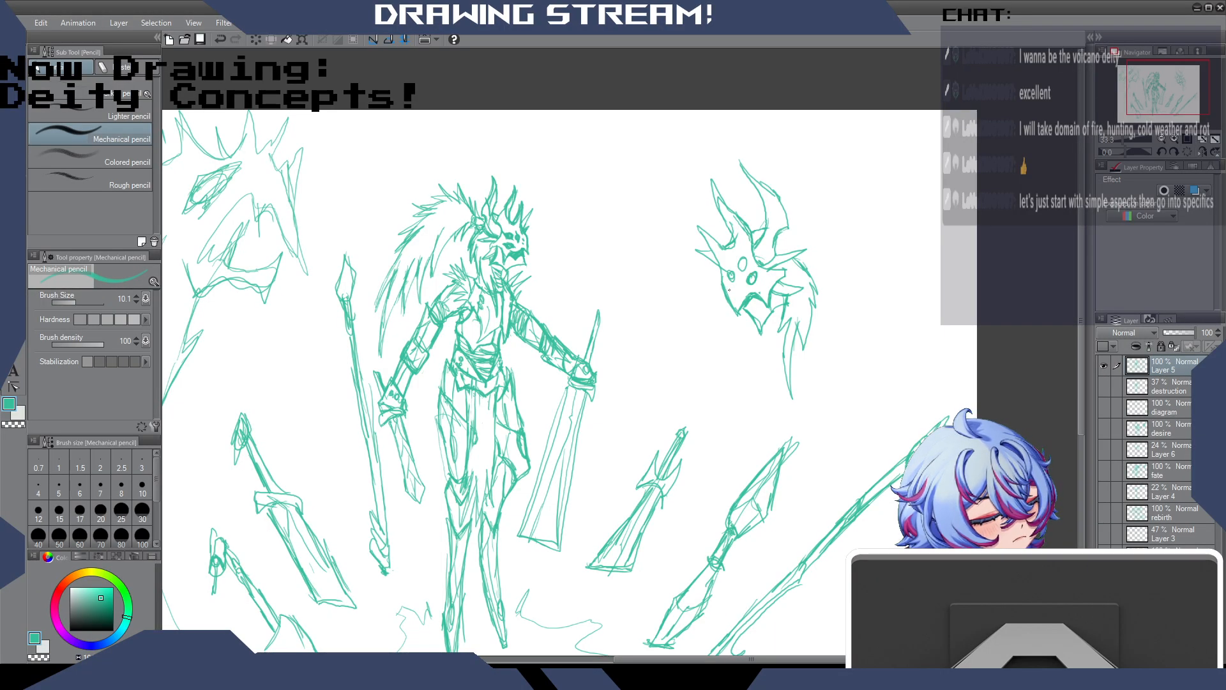
left_click_drag(729, 273, 728, 282)
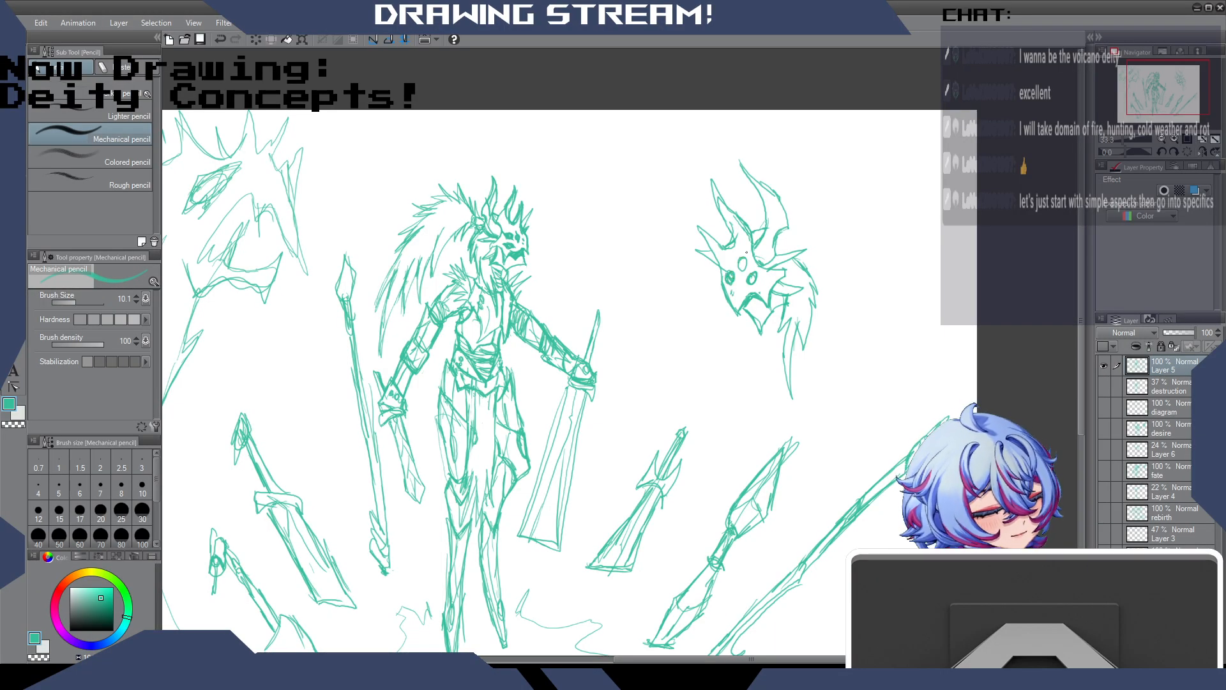
left_click_drag(744, 262, 741, 273)
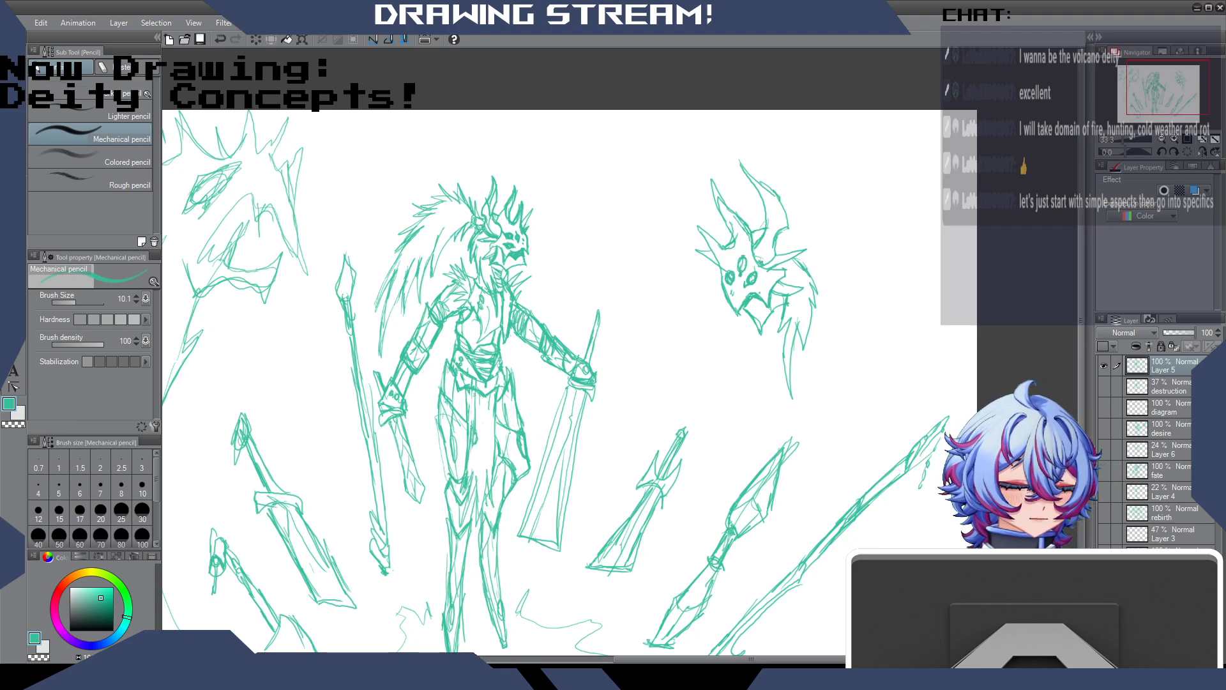
mouse_move(750, 315)
left_mouse_down()
mouse_move(761, 336)
mouse_move(779, 274)
mouse_move(762, 269)
left_mouse_up()
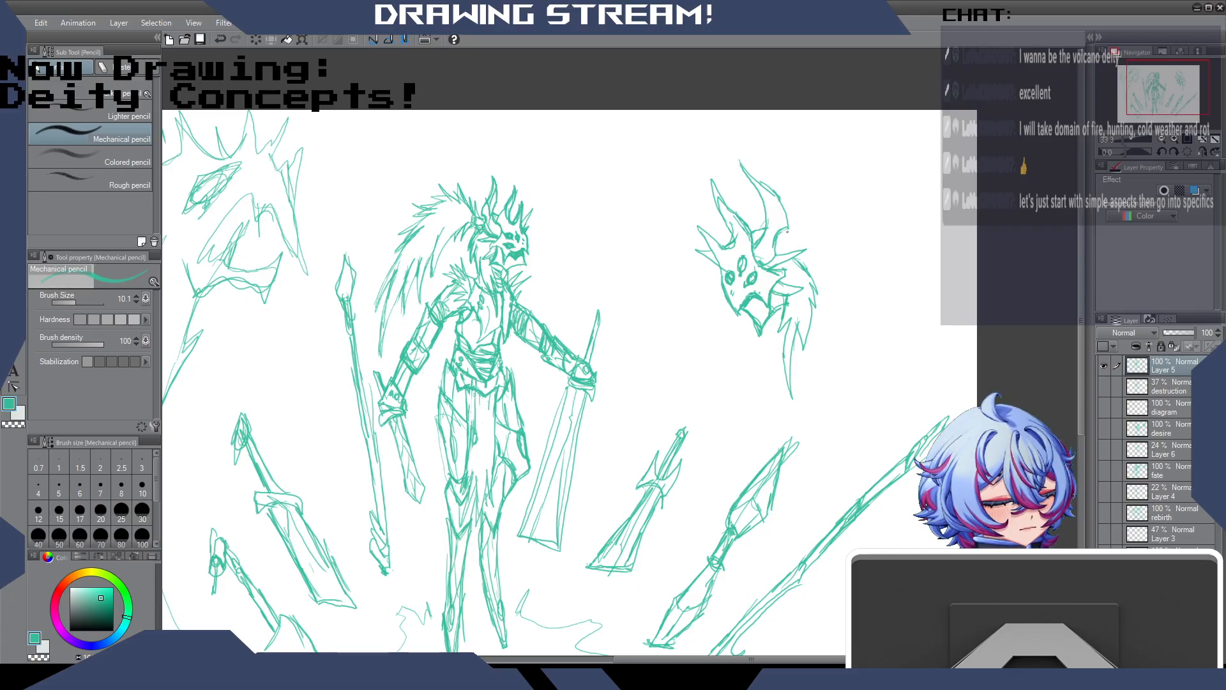
Sketch a tied ponytail behind the mask that arches out and falls in long, spiky strands.
mouse_move(786, 226)
left_mouse_down()
mouse_move(800, 218)
mouse_move(791, 250)
mouse_move(834, 173)
mouse_move(890, 169)
left_mouse_up()
left_click_drag(849, 191, 924, 201)
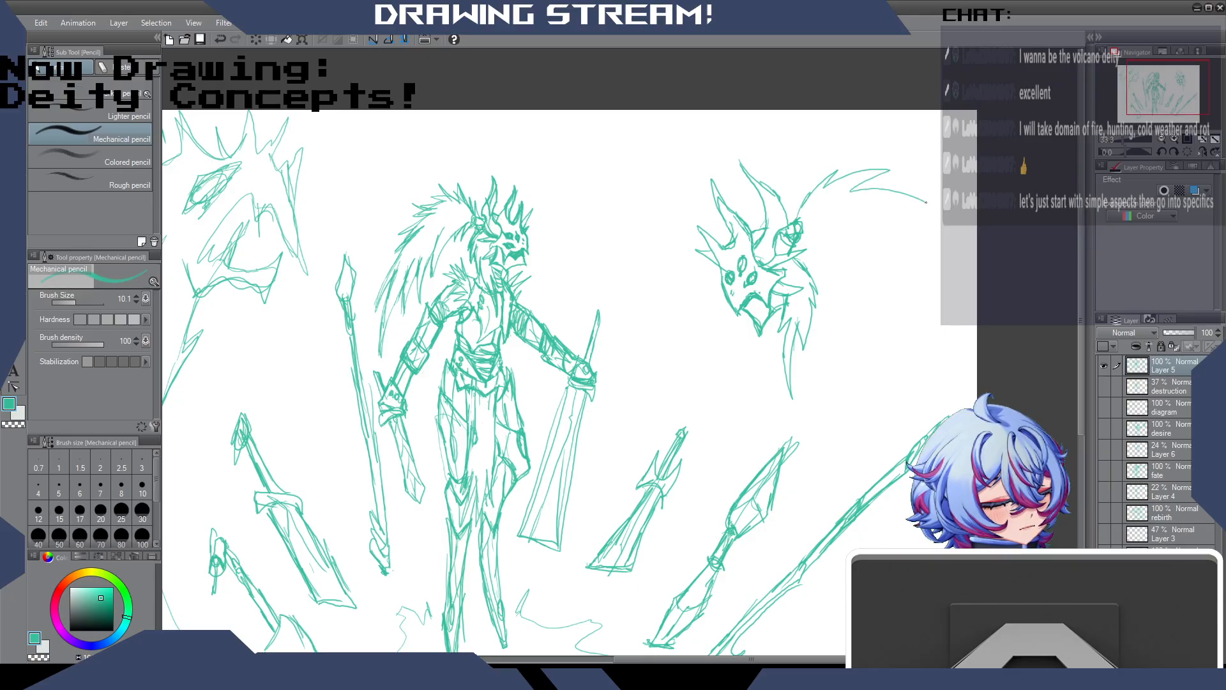
mouse_move(799, 246)
left_mouse_down()
mouse_move(872, 259)
mouse_move(898, 298)
left_mouse_up()
mouse_move(920, 203)
left_mouse_down()
mouse_move(886, 208)
mouse_move(881, 223)
mouse_move(930, 274)
mouse_move(951, 343)
left_mouse_up()
left_click_drag(920, 297, 939, 394)
mouse_move(940, 394)
left_mouse_down()
mouse_move(856, 250)
mouse_move(835, 245)
mouse_move(870, 279)
mouse_move(867, 262)
left_mouse_up()
Thicken the mask's horn outlines, add a banded neck section under the jaw and extend the small side spikes.
mouse_move(772, 191)
left_mouse_down()
mouse_move(772, 256)
mouse_move(755, 269)
mouse_move(774, 231)
mouse_move(763, 235)
mouse_move(763, 191)
mouse_move(787, 216)
left_mouse_up()
mouse_move(738, 162)
left_mouse_down()
mouse_move(771, 193)
mouse_move(743, 170)
left_mouse_up()
mouse_move(736, 154)
left_mouse_down()
mouse_move(763, 181)
mouse_move(732, 241)
mouse_move(714, 240)
left_mouse_up()
left_click_drag(726, 240, 742, 269)
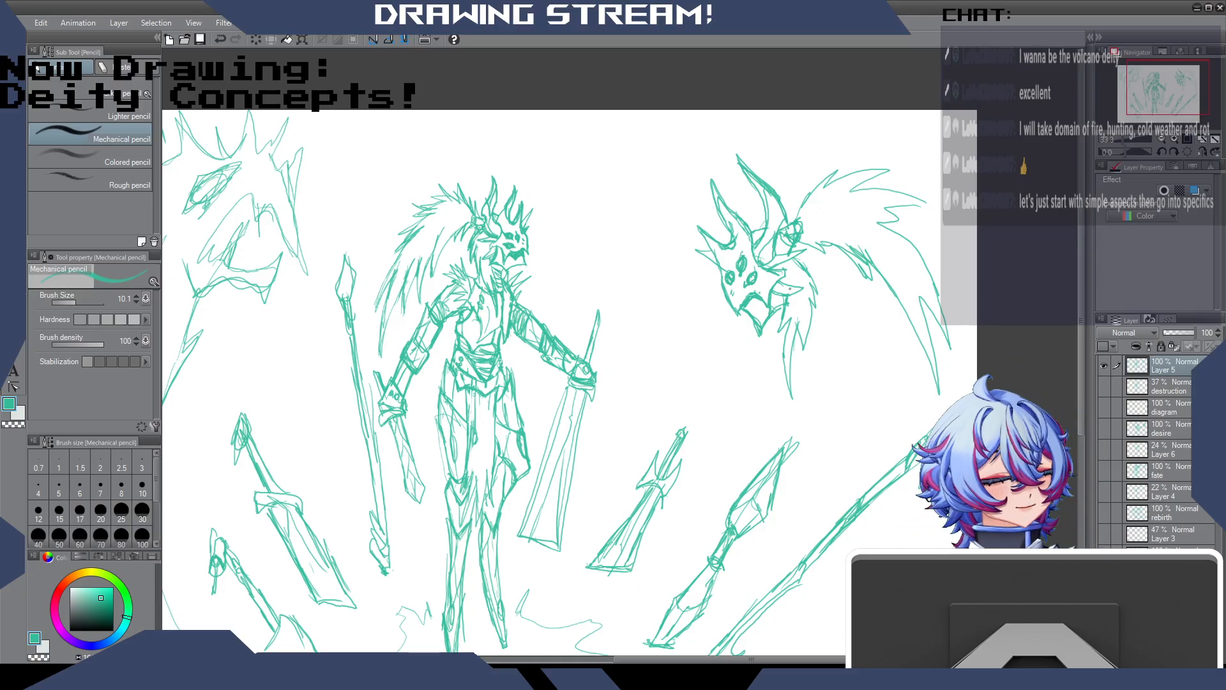
left_click_drag(771, 318, 769, 341)
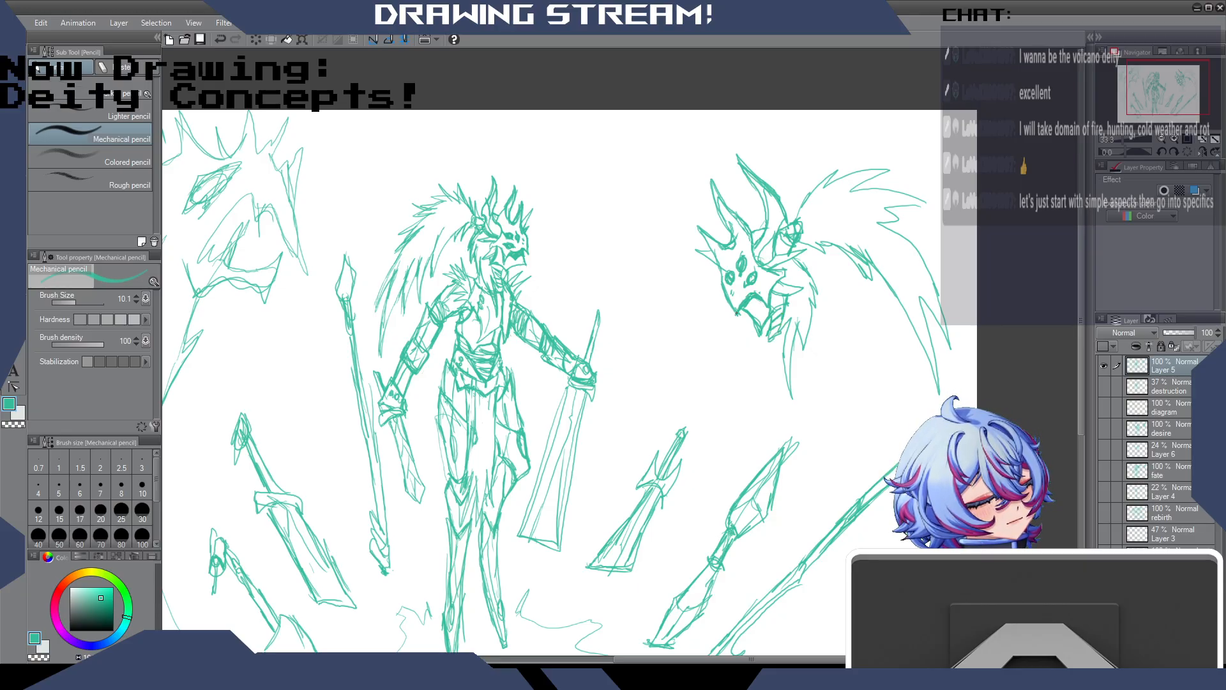
mouse_move(703, 255)
left_mouse_down()
mouse_move(723, 270)
mouse_move(714, 262)
left_mouse_up()
left_click_drag(716, 269, 721, 285)
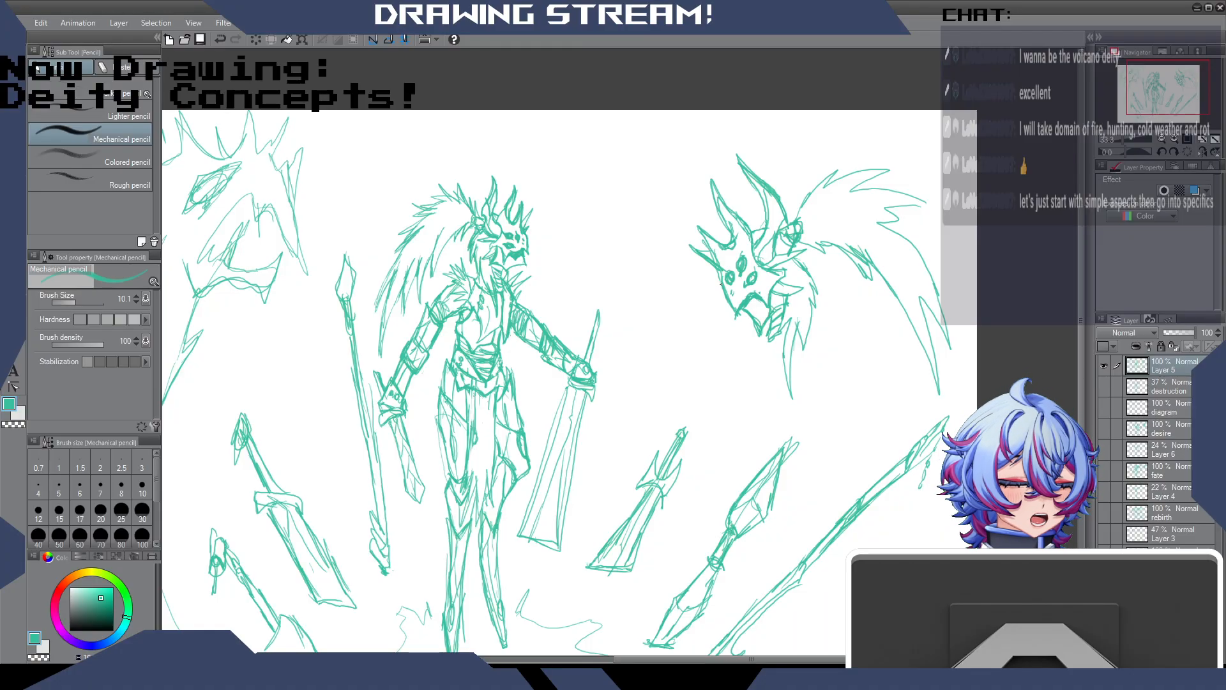
Darken the mask's mouth, horns and hair tie, and add extra inner strands to its hair and ponytail.
left_click_drag(795, 217, 805, 174)
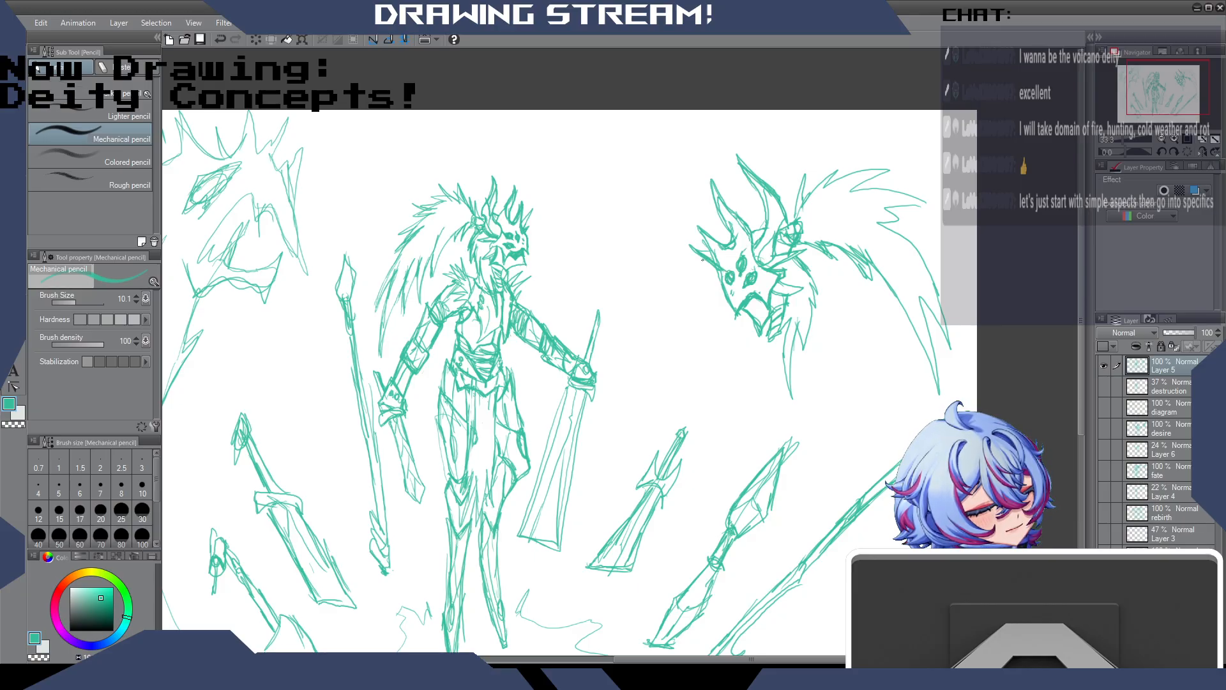
left_click_drag(736, 314, 760, 298)
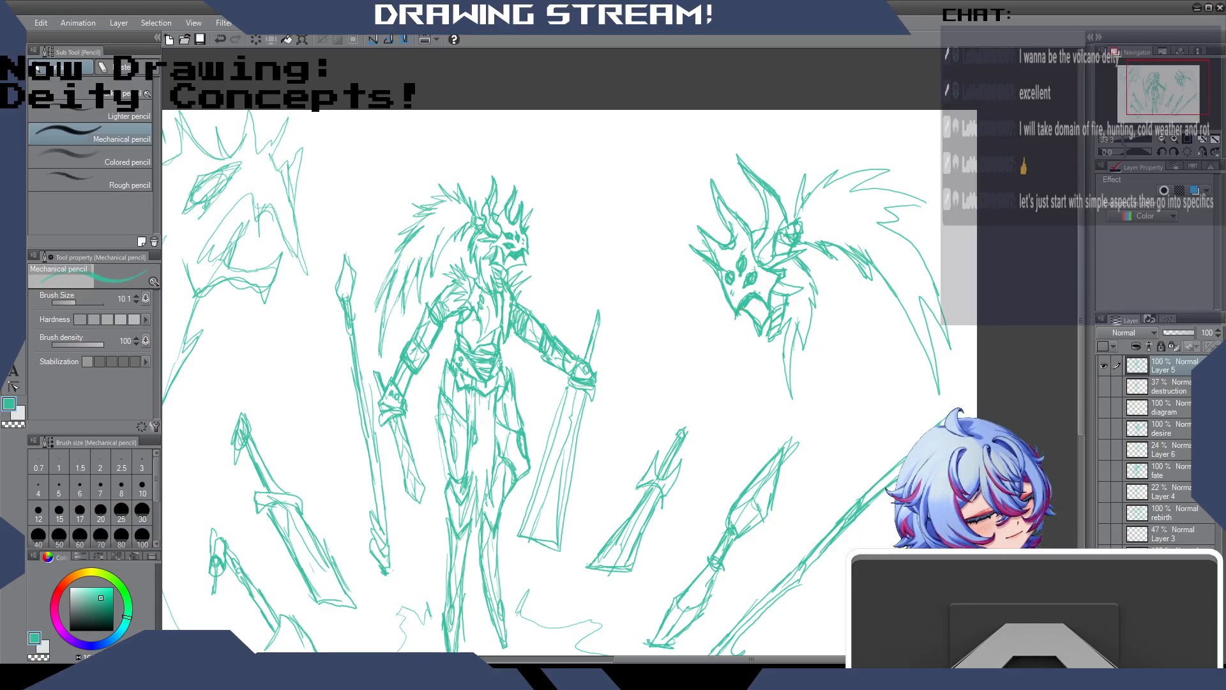
left_click_drag(788, 295, 783, 285)
mouse_move(828, 251)
left_mouse_down()
mouse_move(834, 267)
mouse_move(804, 245)
left_mouse_up()
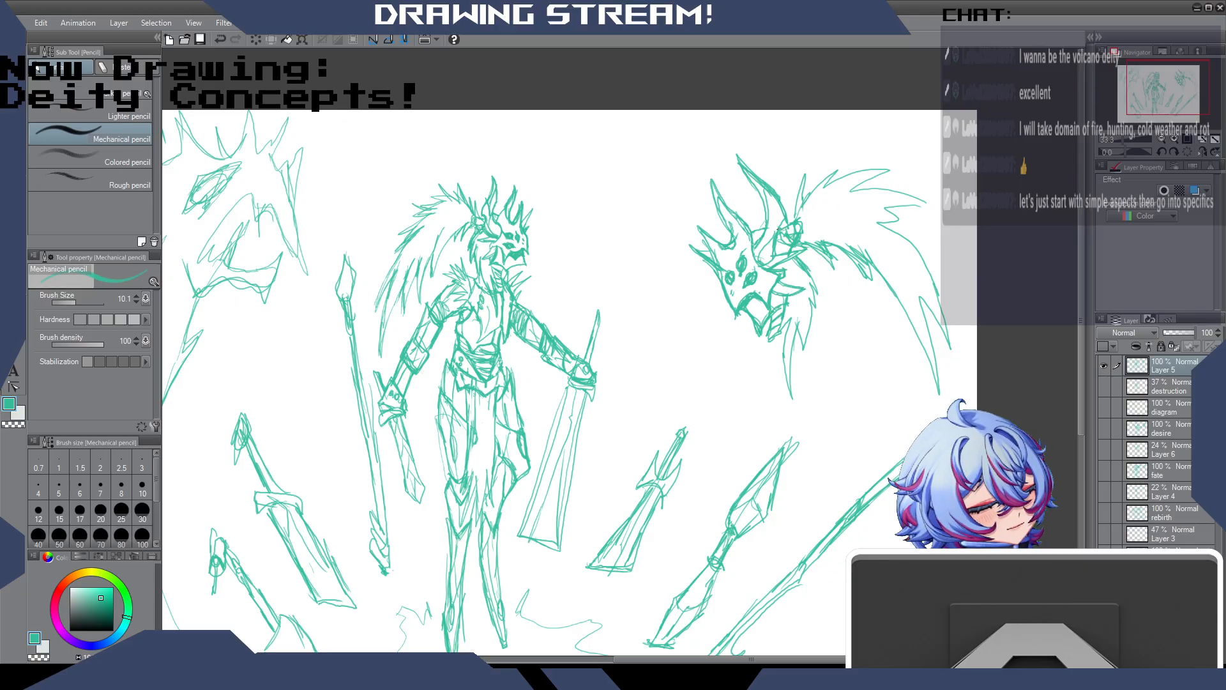
mouse_move(764, 231)
left_mouse_down()
mouse_move(752, 252)
mouse_move(734, 236)
mouse_move(717, 267)
left_mouse_up()
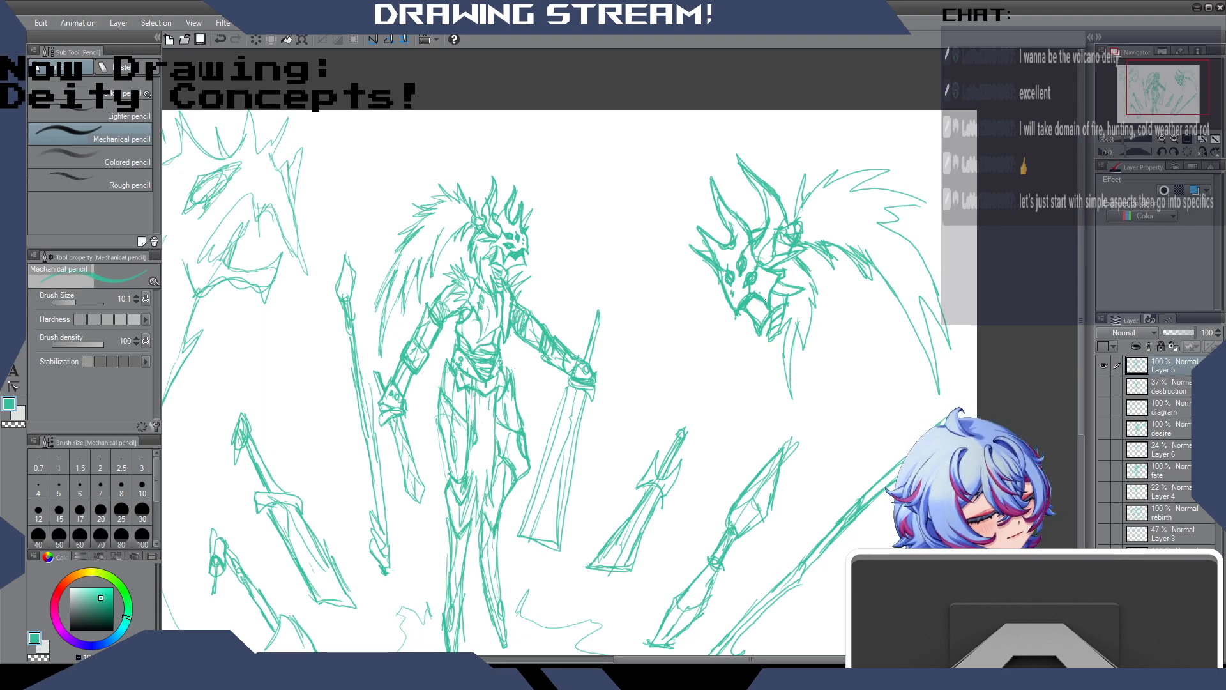
left_click_drag(820, 297, 817, 319)
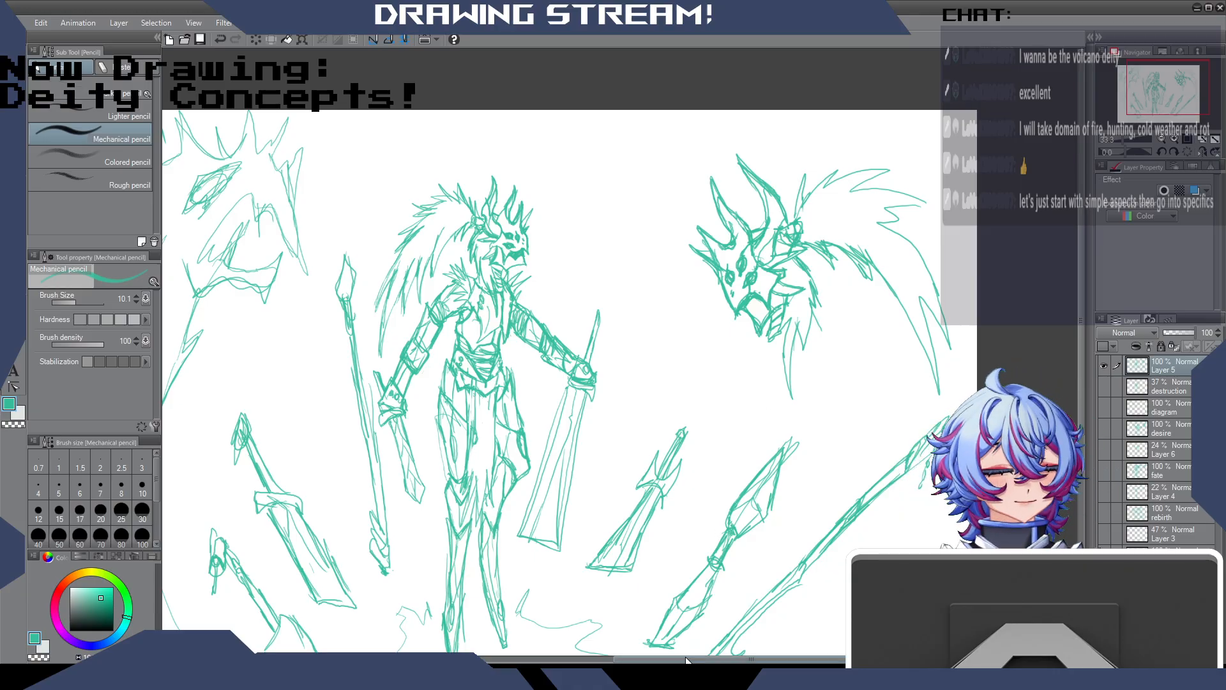
mouse_move(806, 187)
left_mouse_down()
mouse_move(803, 209)
mouse_move(839, 165)
mouse_move(893, 168)
mouse_move(930, 204)
mouse_move(877, 221)
mouse_move(937, 281)
mouse_move(946, 337)
mouse_move(923, 301)
left_mouse_up()
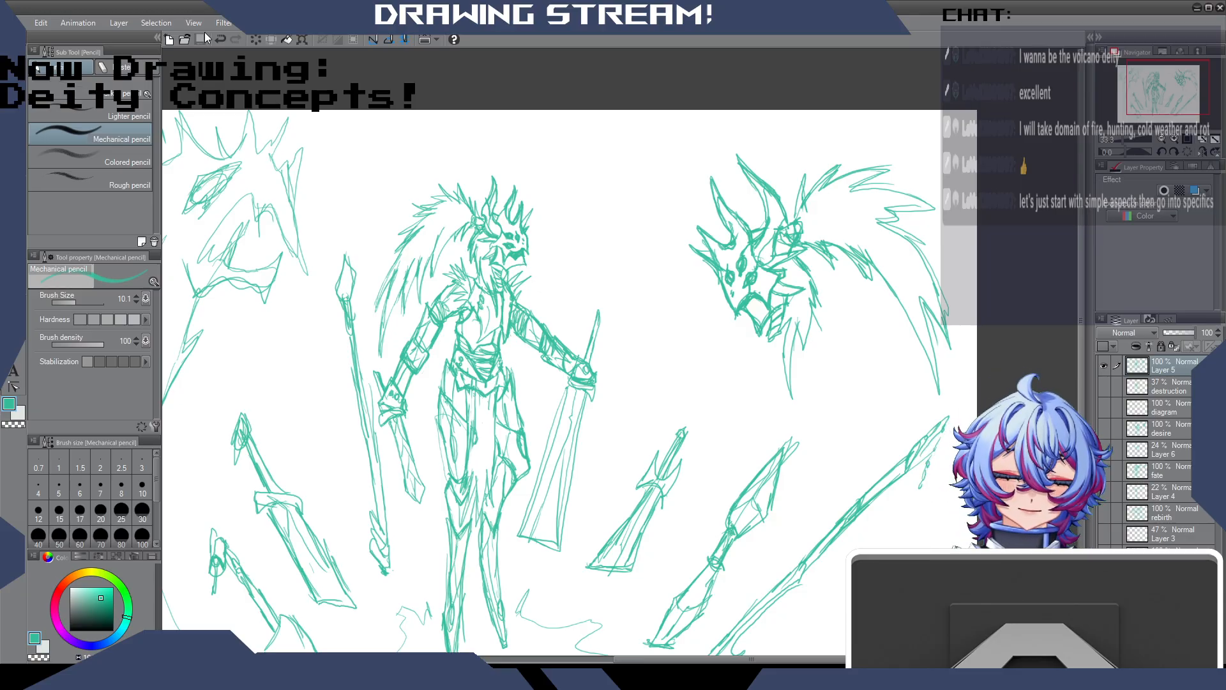
Rename the Layer 5 sketch layer as "destruction".
key("ctrl+minus")
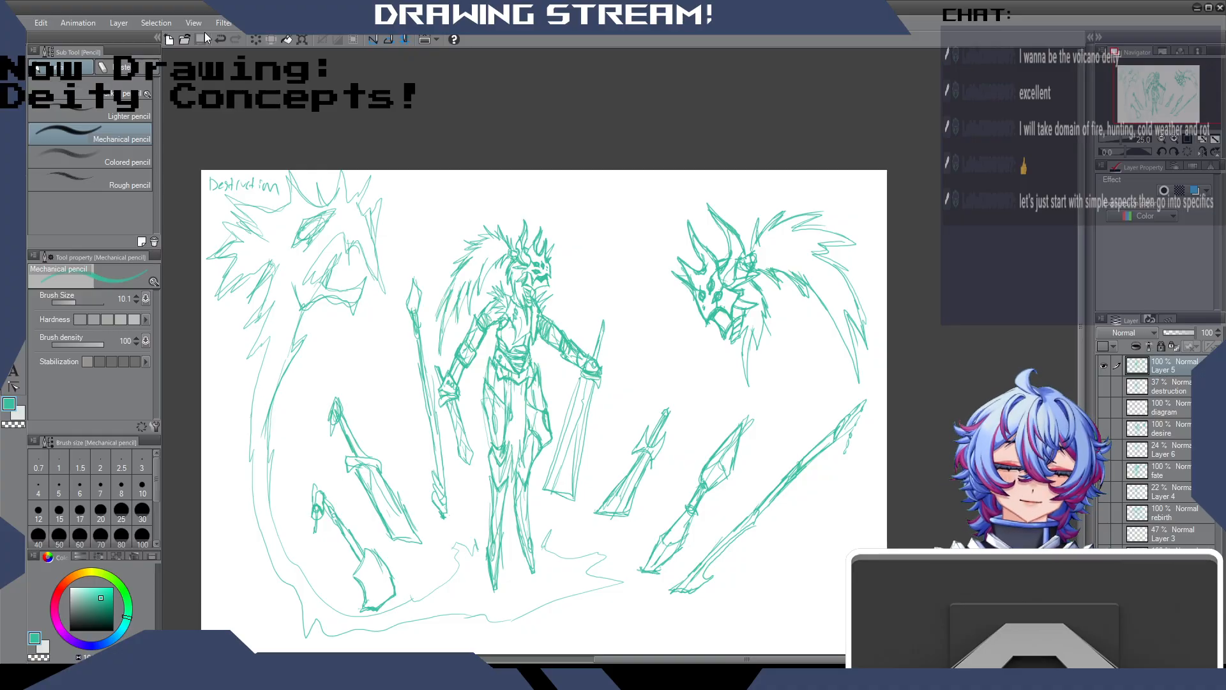
left_click_drag(747, 660, 781, 659)
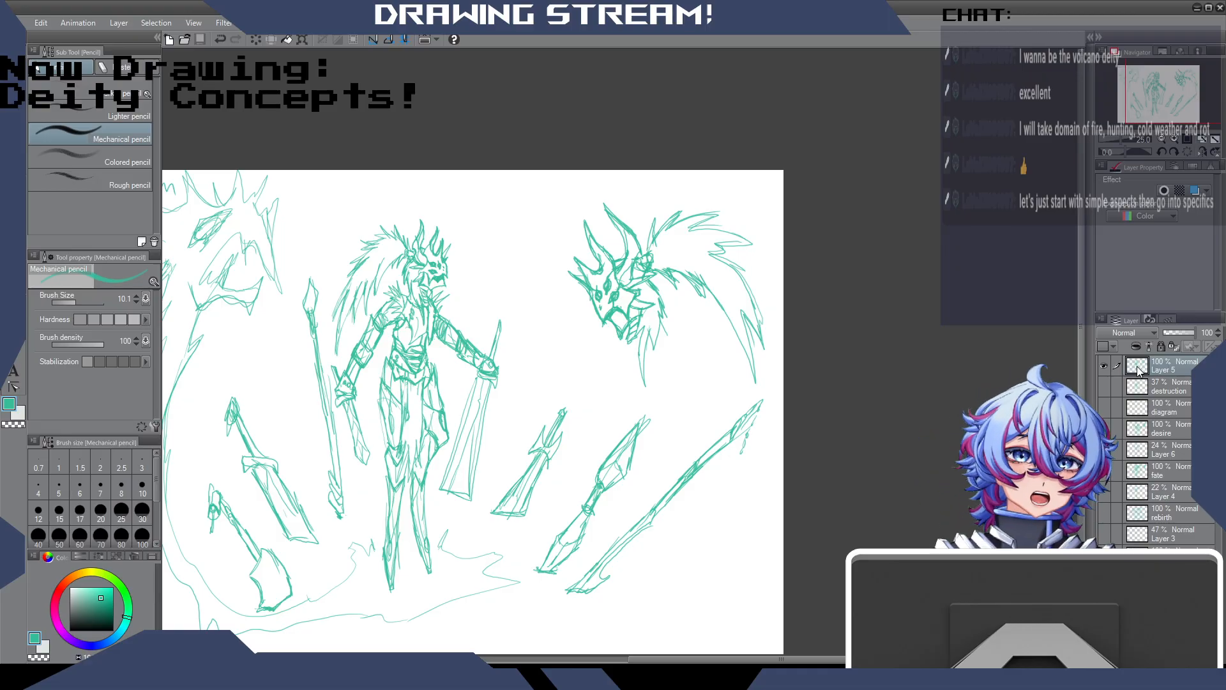
type("destruction")
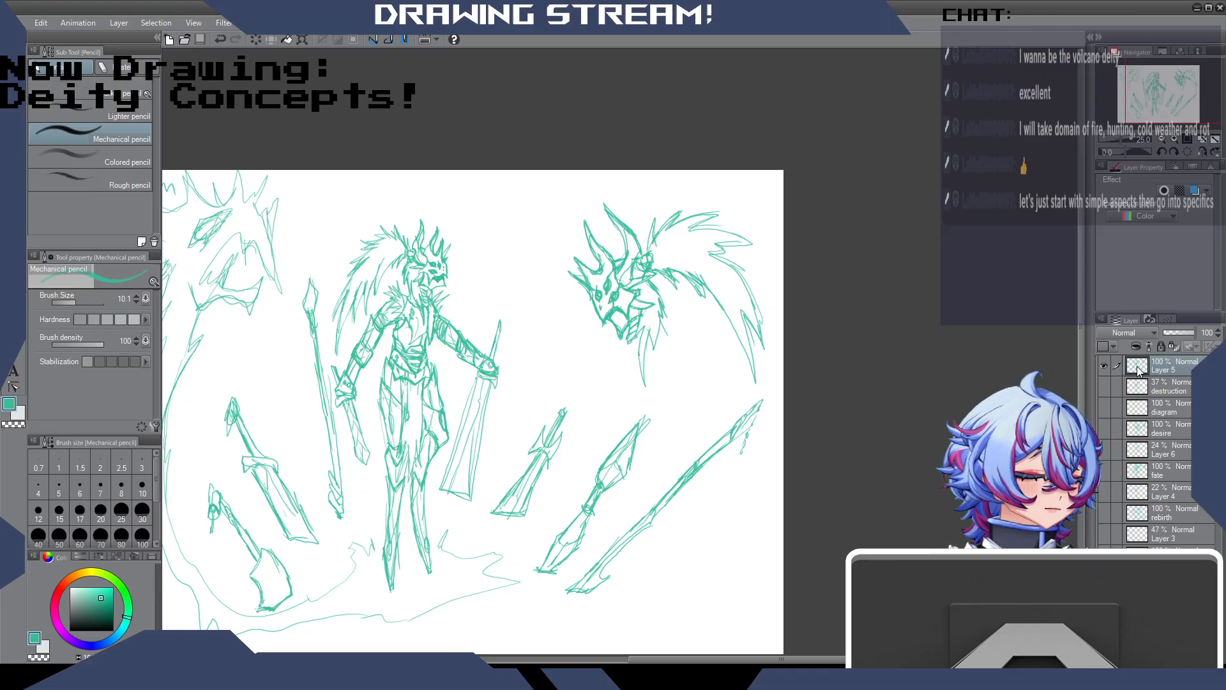
key("Return")
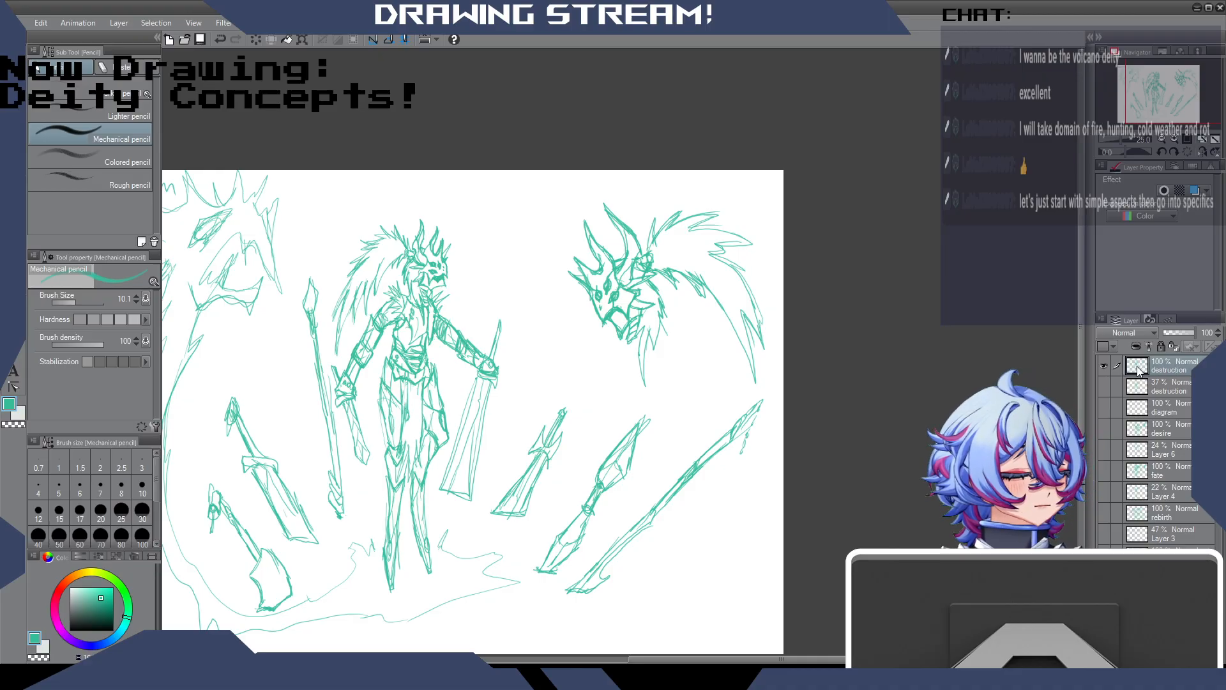
Hide the destruction sketch layer, show the diagram layer and make it the active layer.
left_click(1104, 366)
left_click(1105, 409)
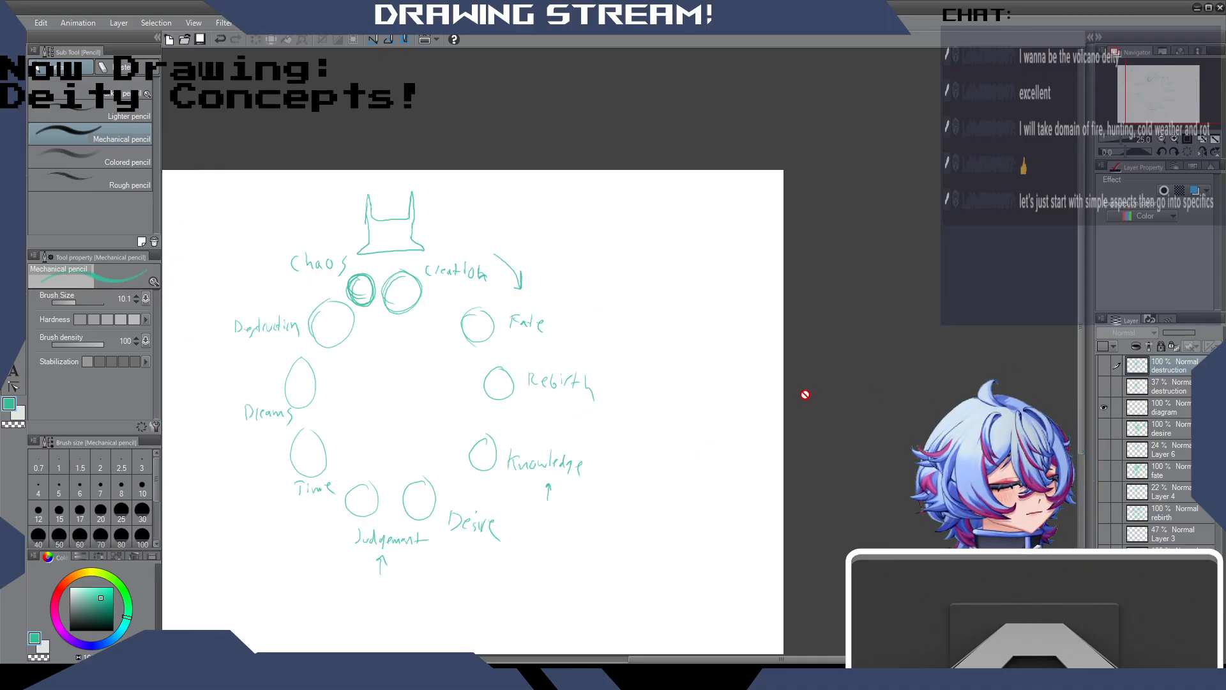
left_click(629, 659)
left_click_drag(629, 658, 622, 659)
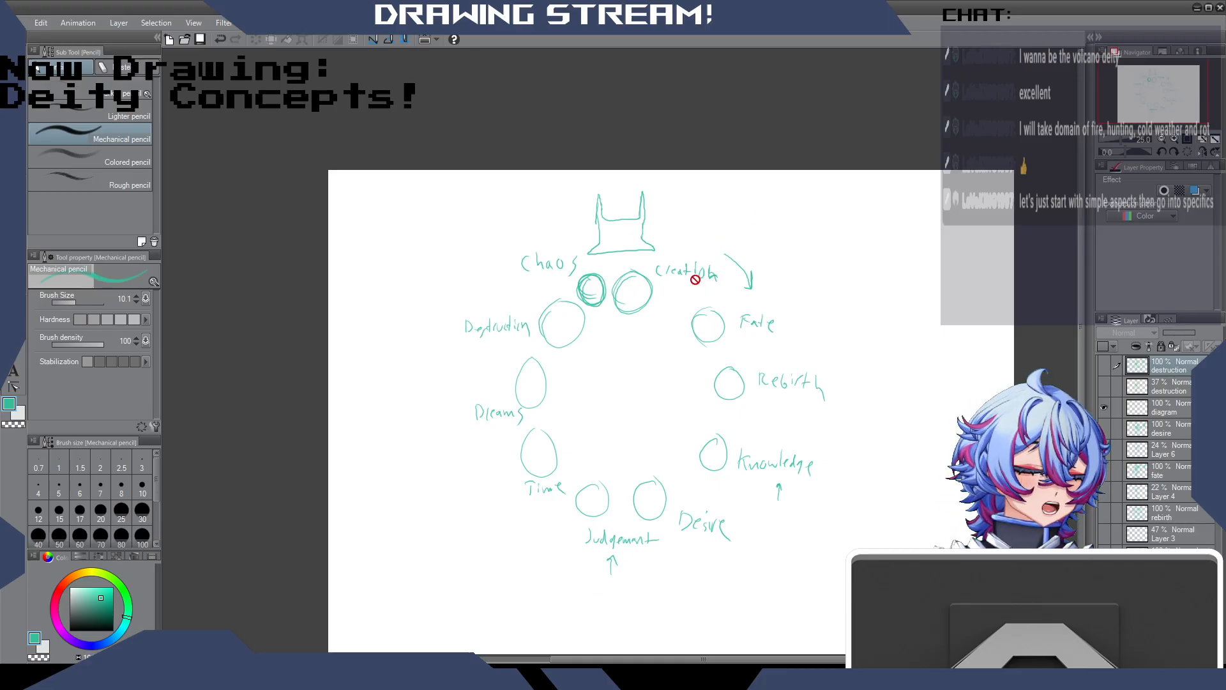
left_click(1161, 414)
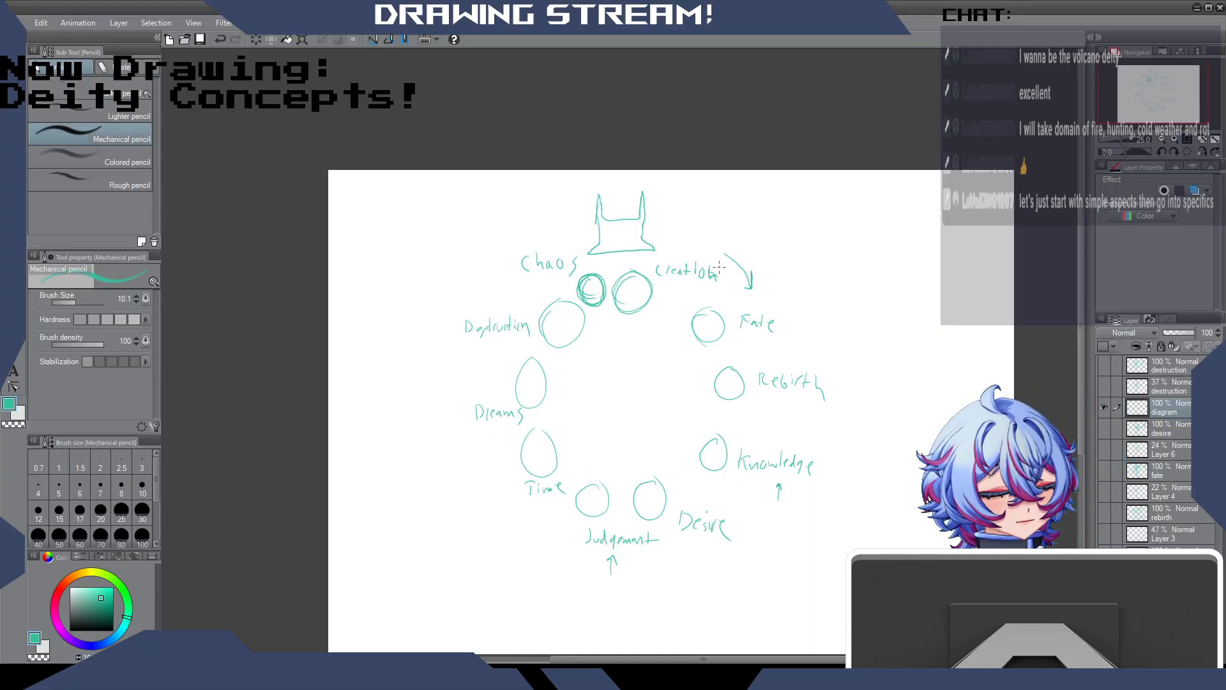
Tick off Creation, Fate, Knowledge, Desire and Destruction on the diagram, mark Rebirth with a small circle, and save the file.
left_click_drag(720, 268, 762, 235)
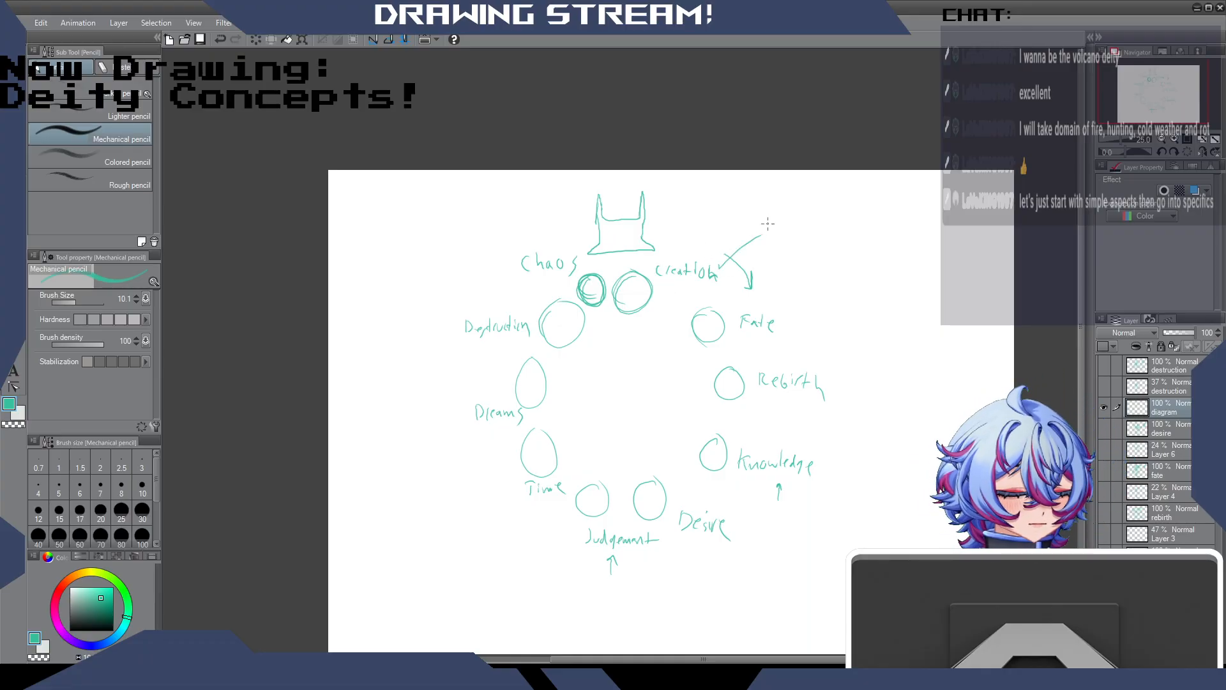
left_click_drag(781, 317, 832, 295)
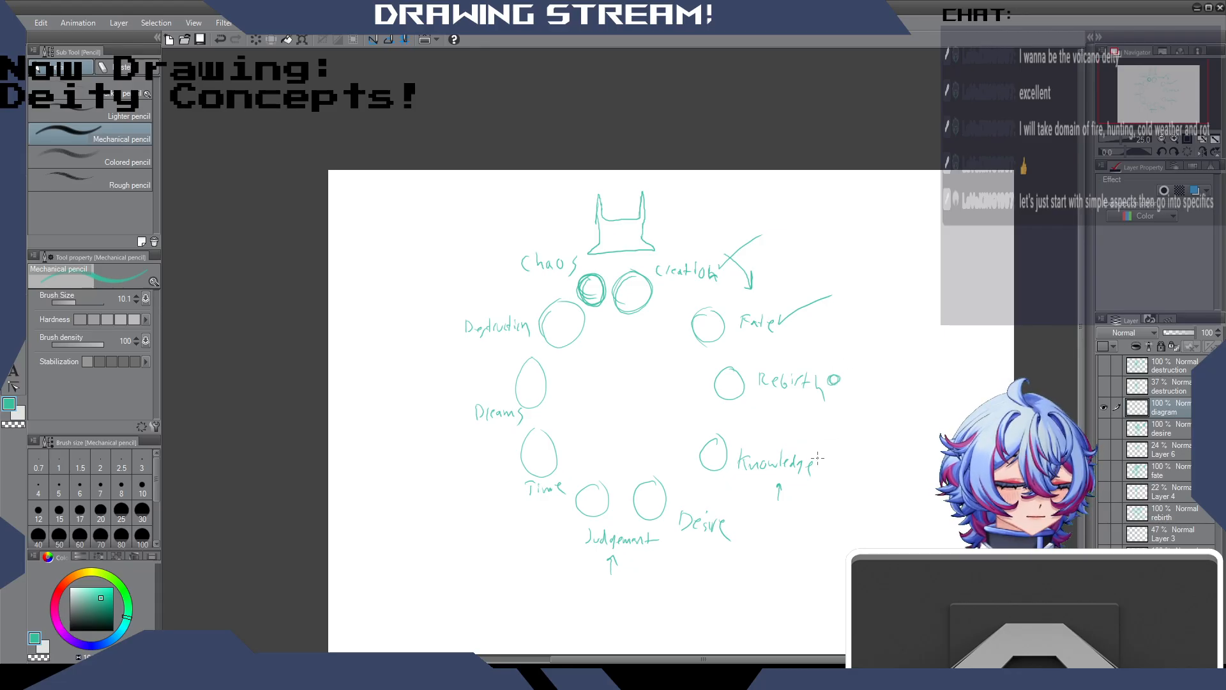
left_click_drag(818, 460, 865, 438)
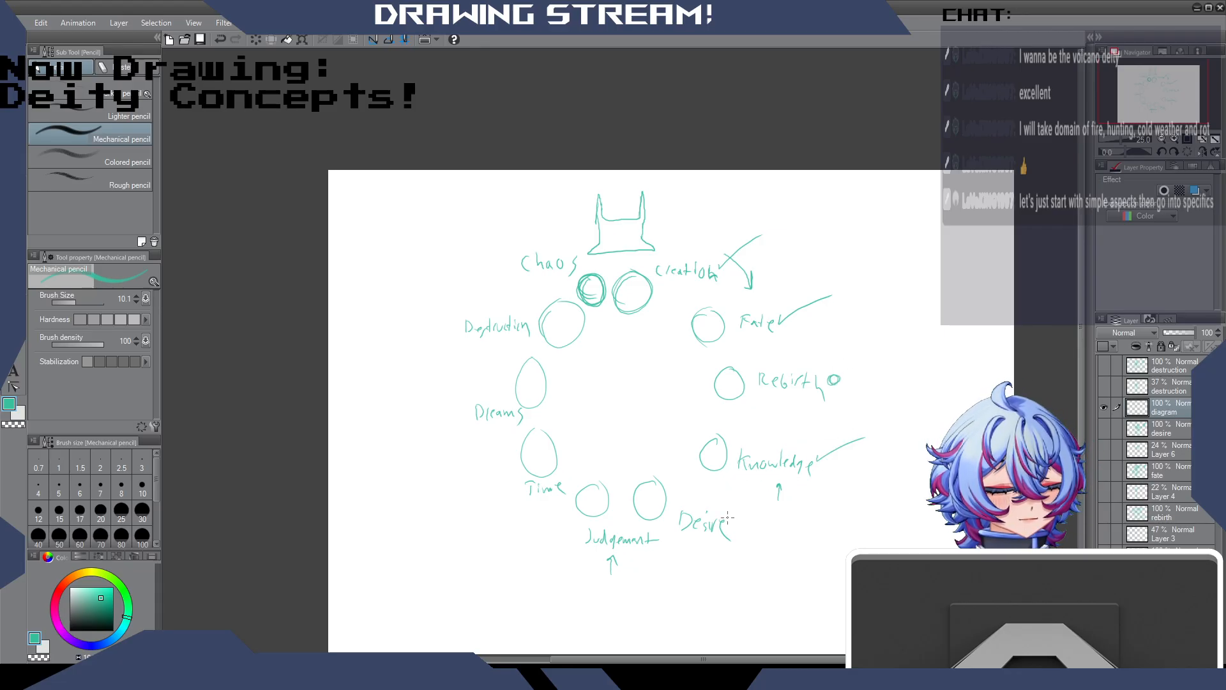
left_click_drag(728, 520, 764, 500)
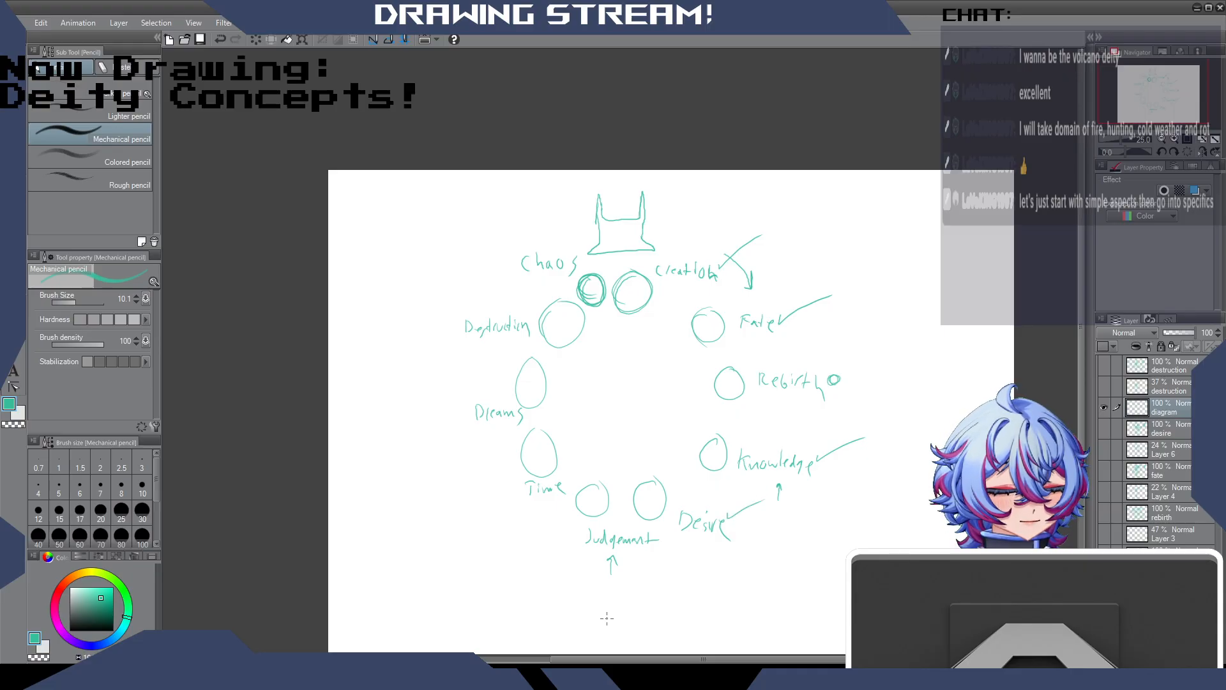
left_click_drag(455, 309, 480, 285)
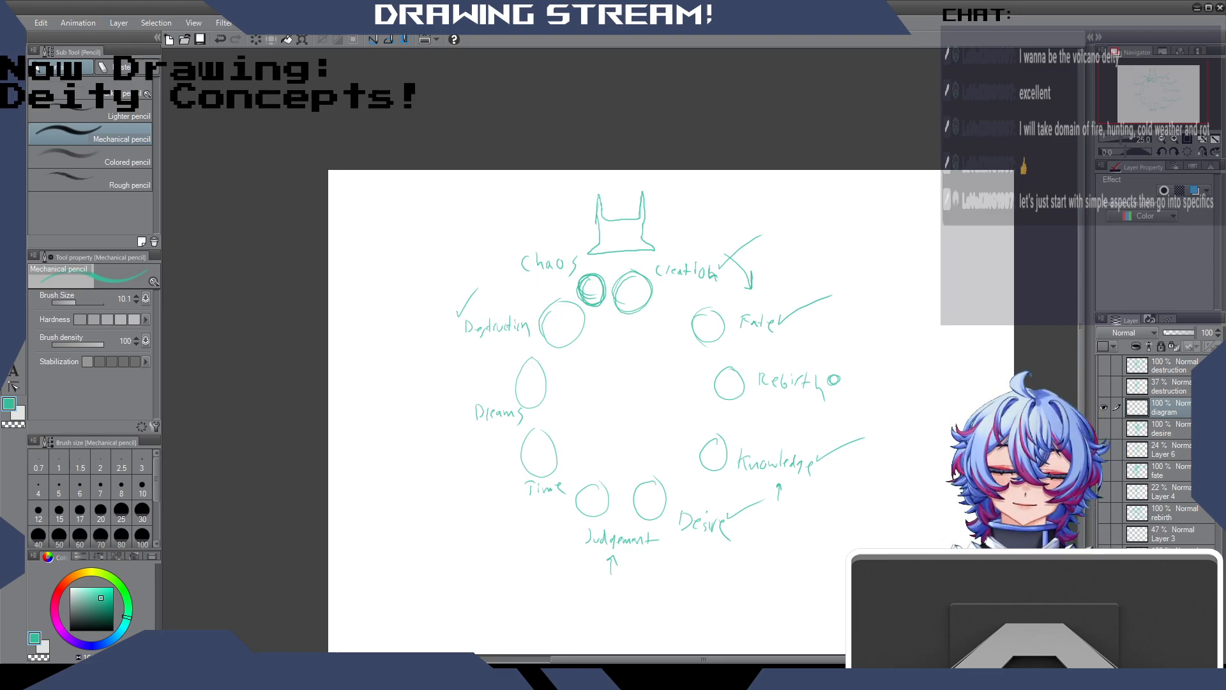
left_click(201, 39)
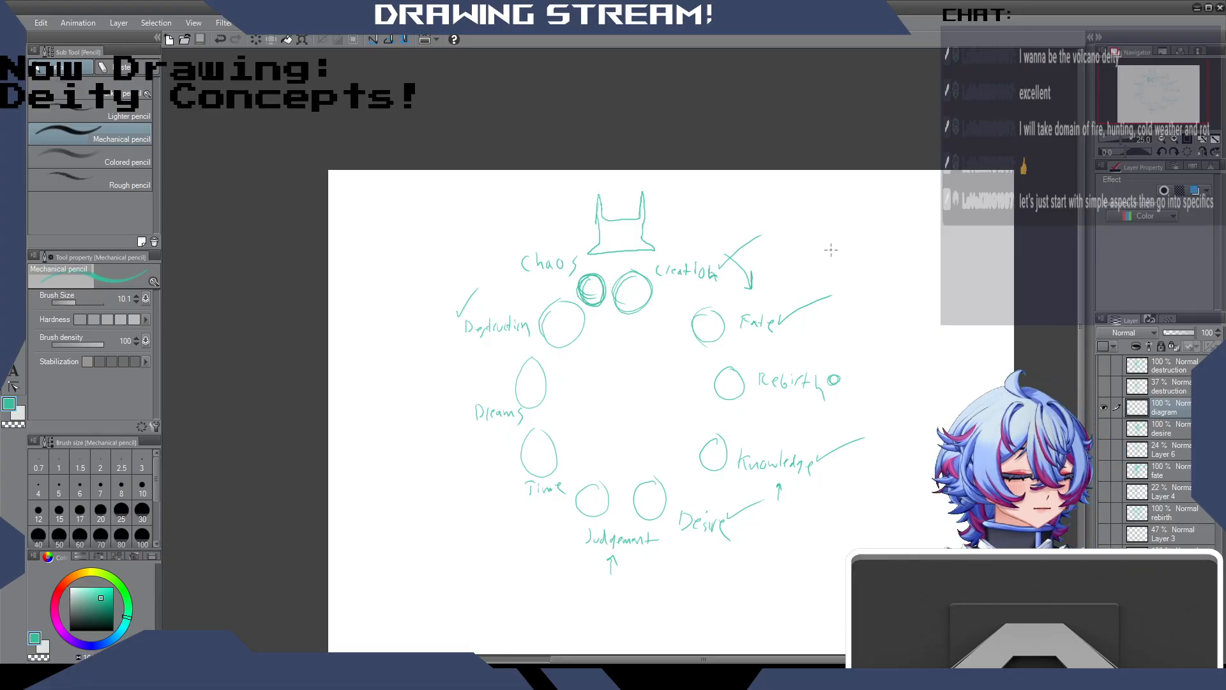
Hide the diagram layer and show the full-opacity destruction sketch layer to review the whole sheet.
left_click(1105, 406)
left_click(1104, 366)
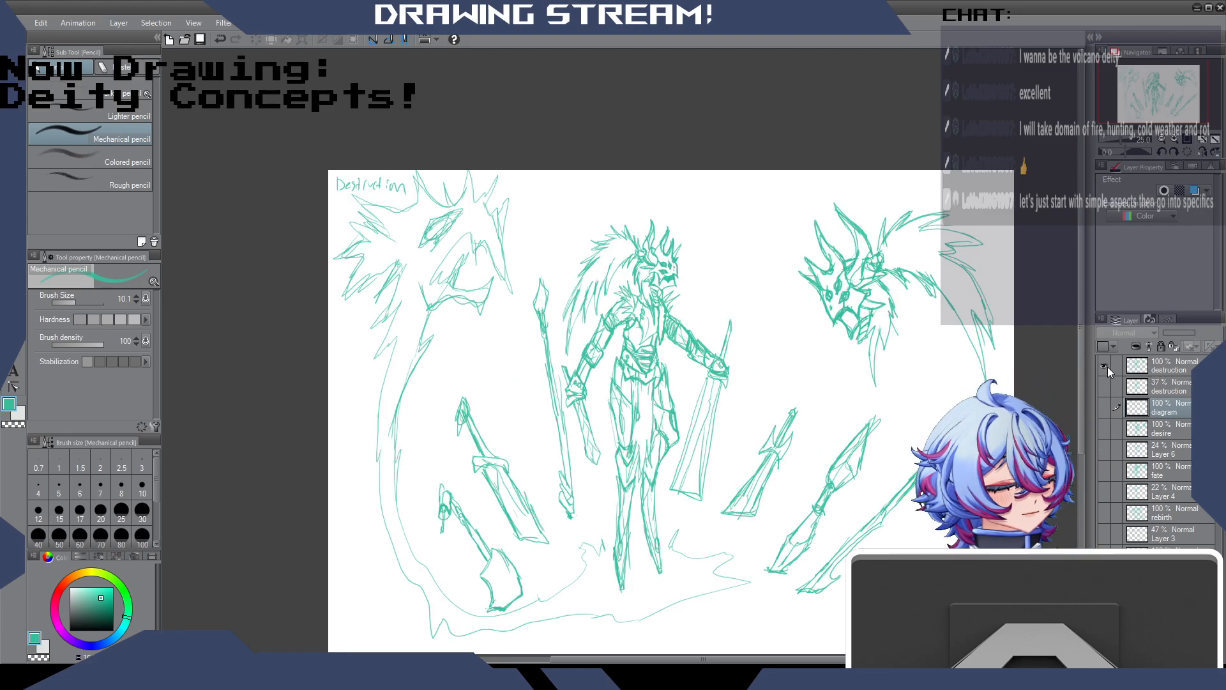
scroll(857, 418, "up", 1)
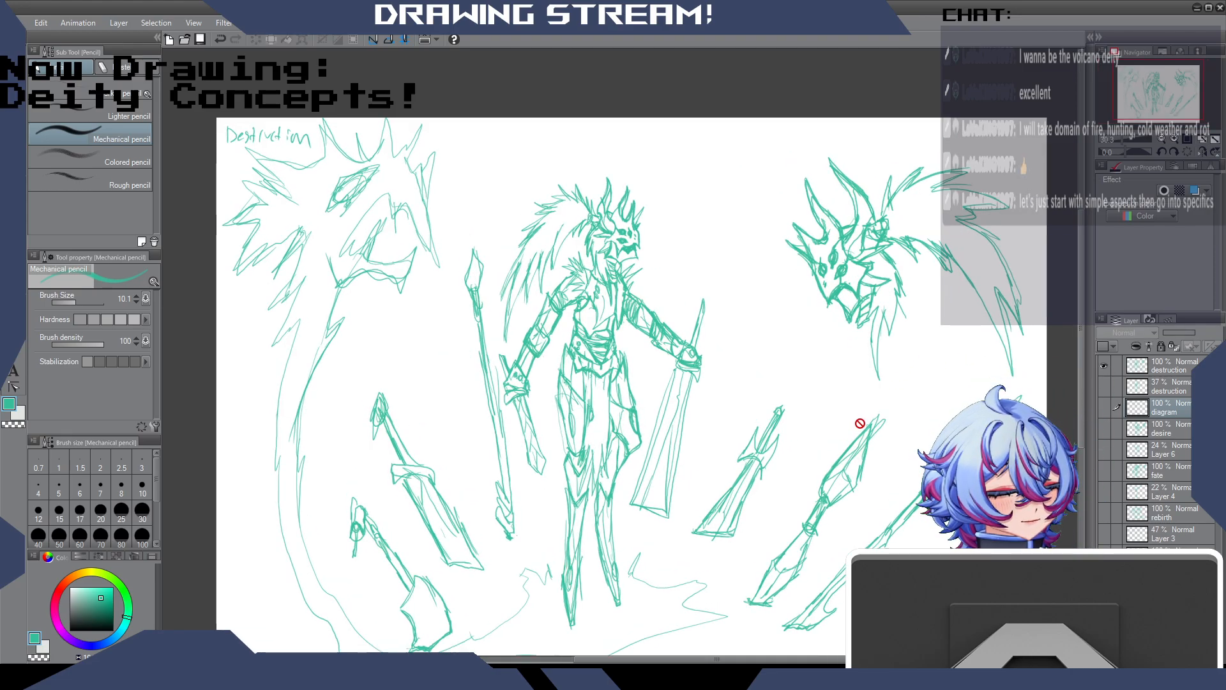
scroll(285, 119, "down", 1)
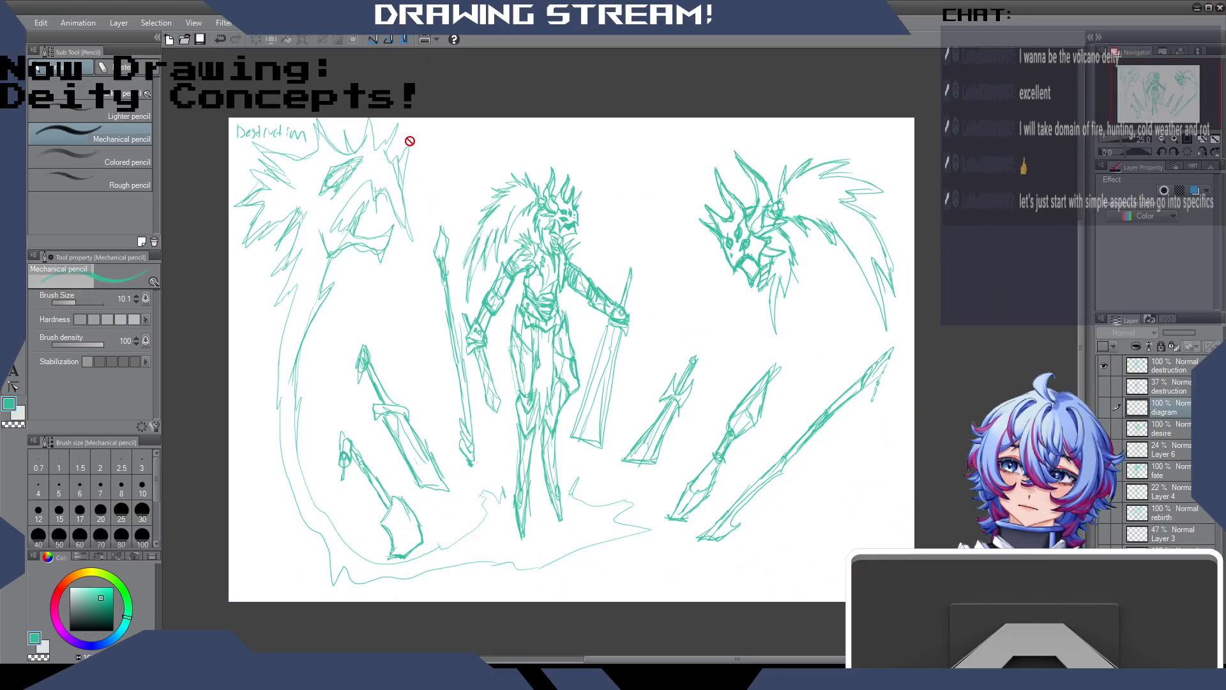